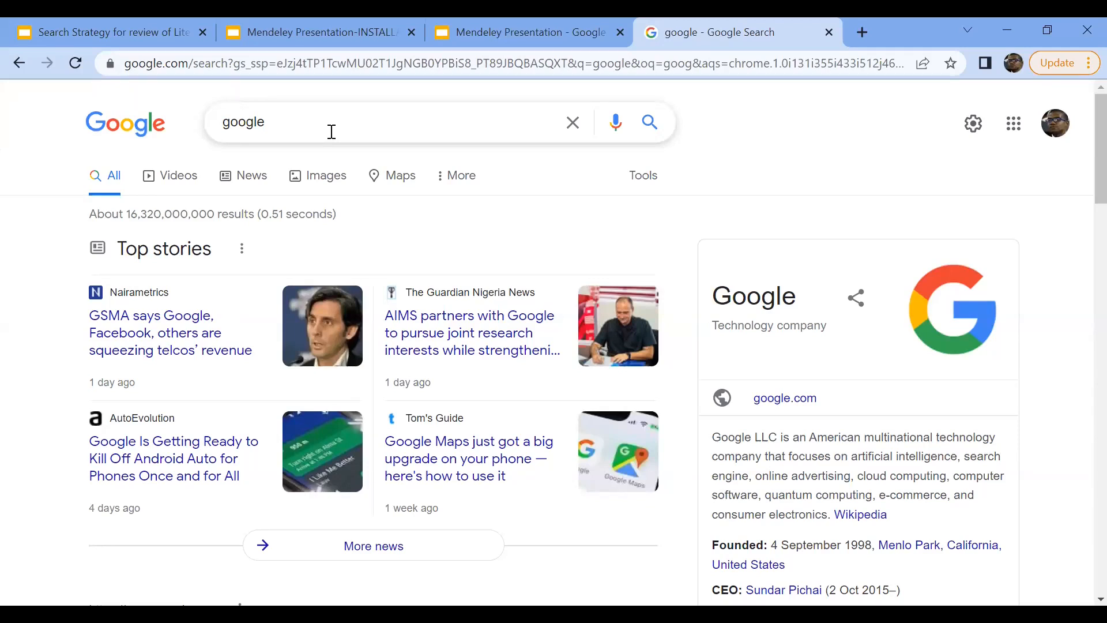
Replace the current query with the truncated term mortality* and run the search.
left_click(252, 121)
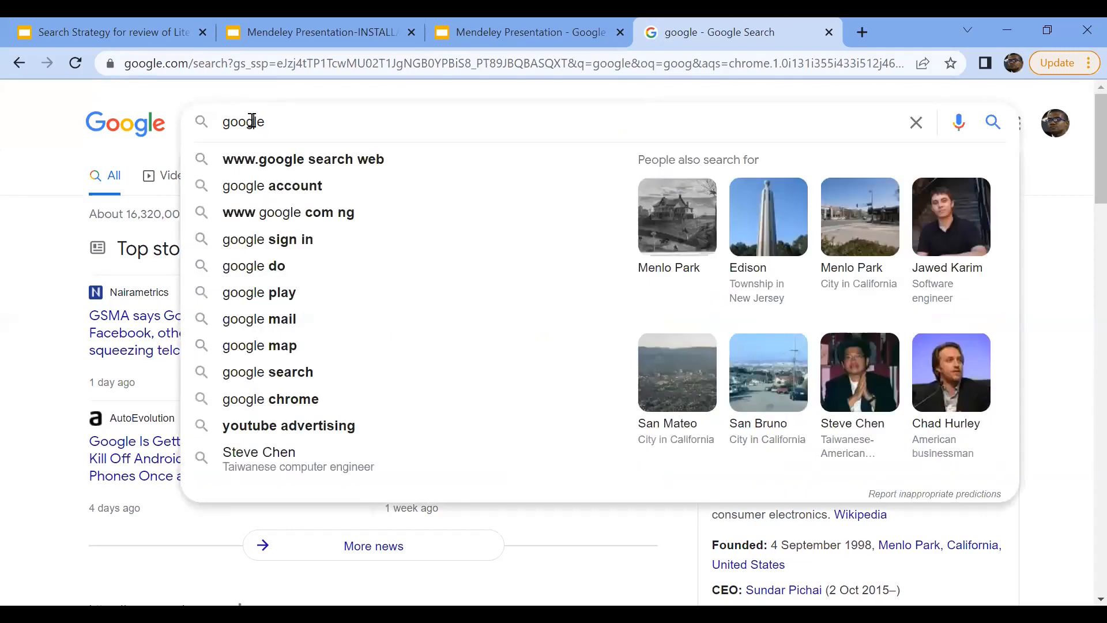
double_click(222, 121)
type("mortality")
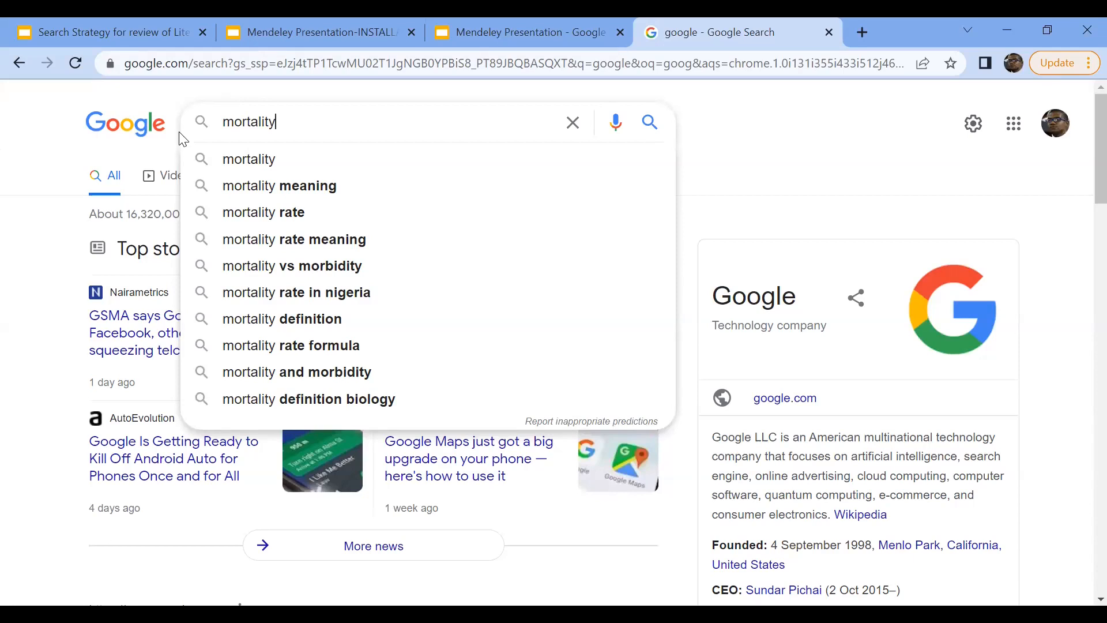
type("*")
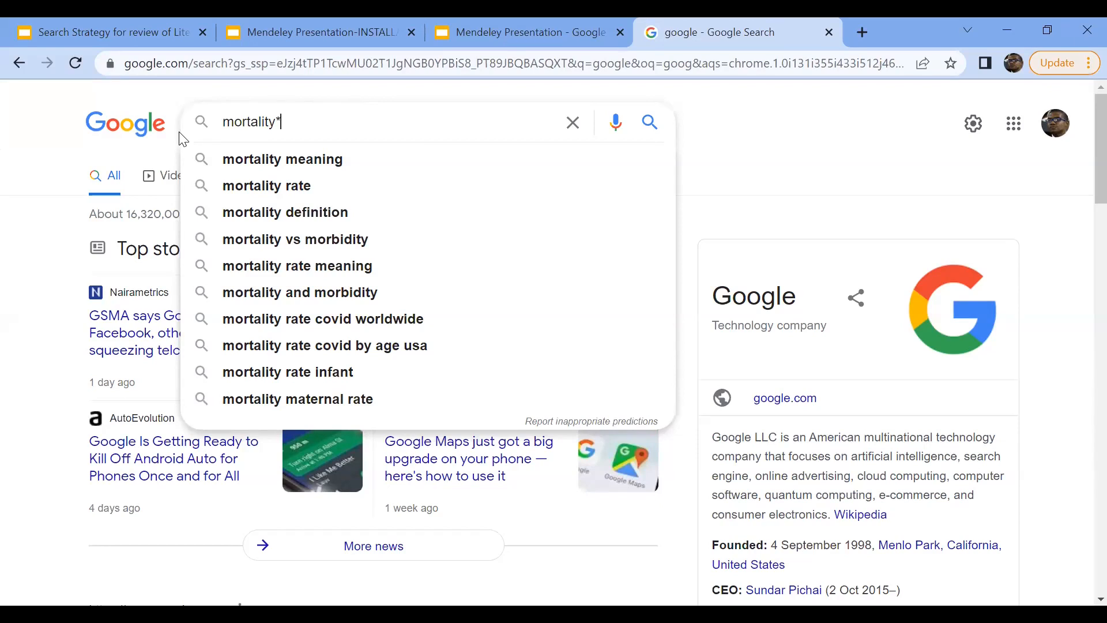
key("Return")
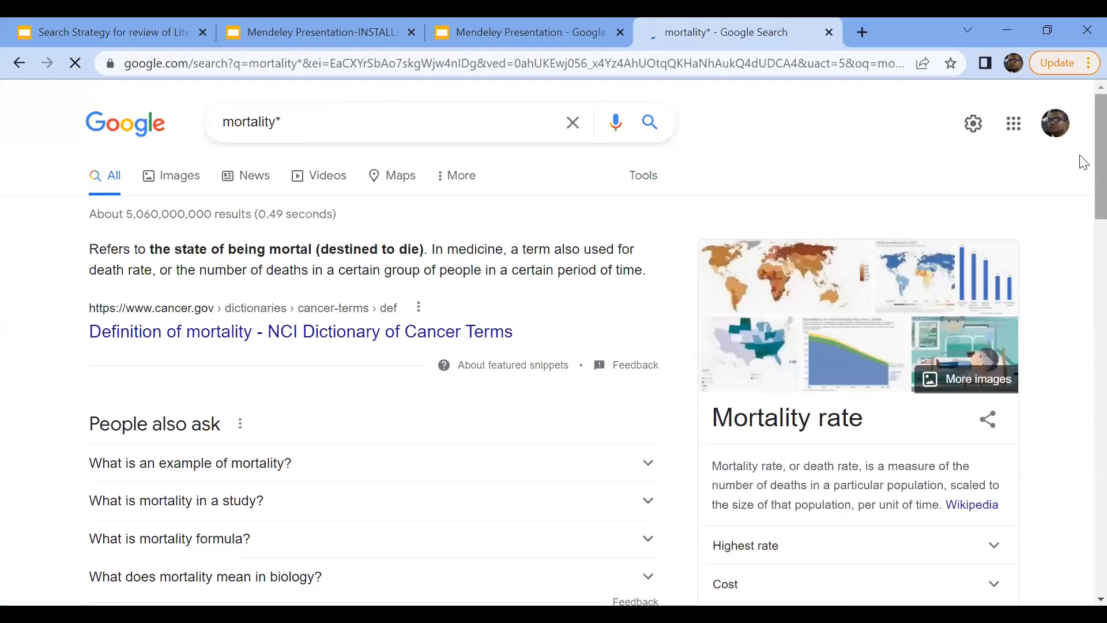
Look through the first and second pages of results for the mortality* search.
scroll(1084, 197, "down", 1)
scroll(1082, 227, "down", 6)
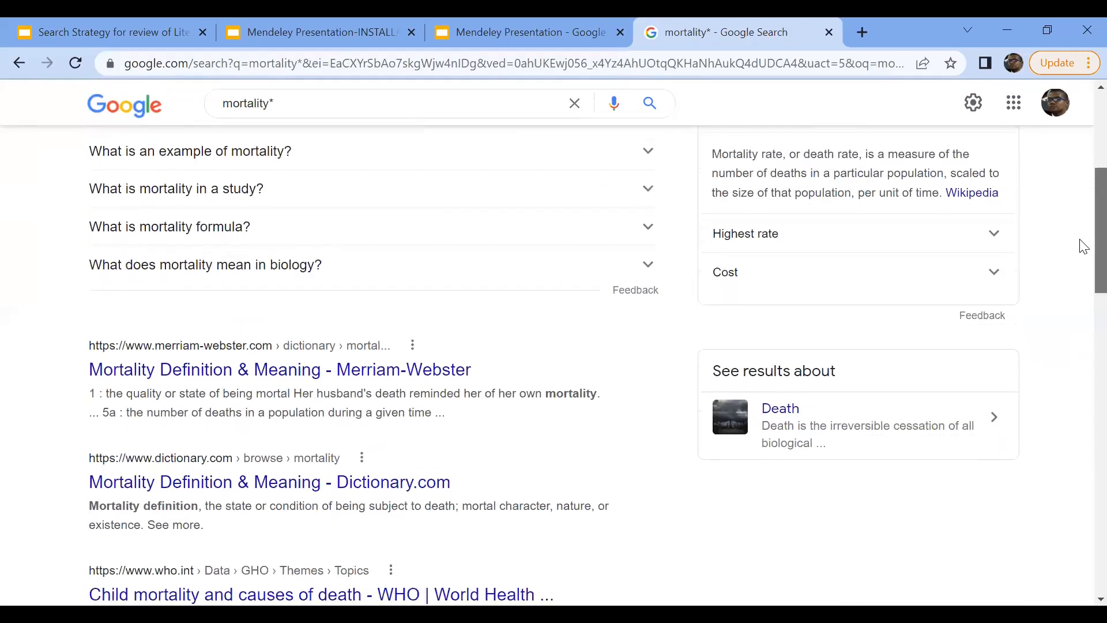
scroll(1084, 257, "down", 5)
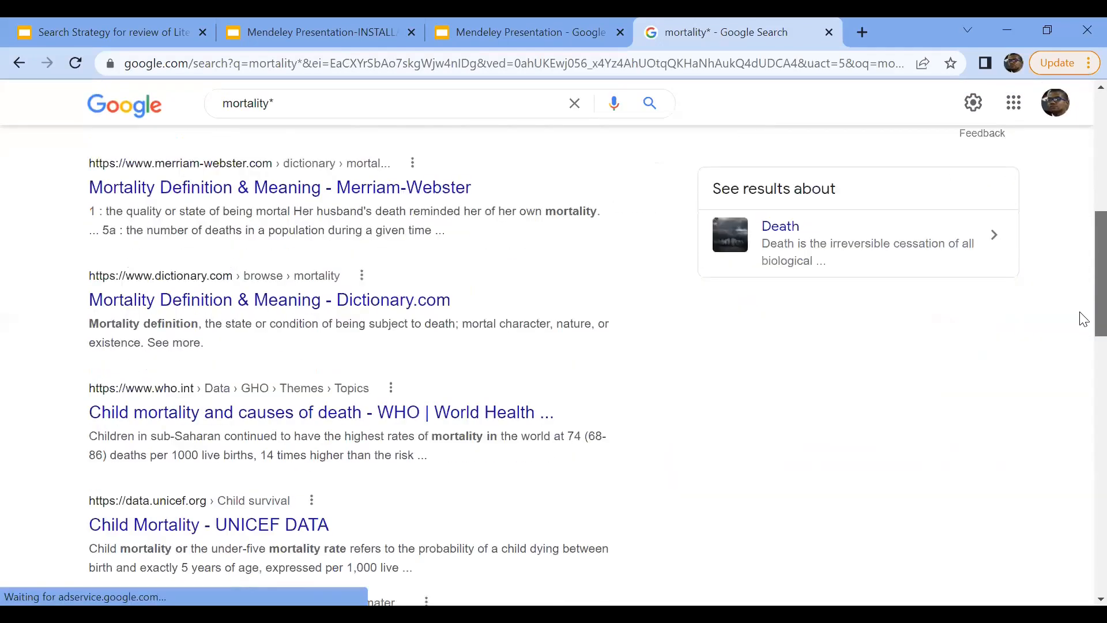
scroll(1083, 348, "down", 4)
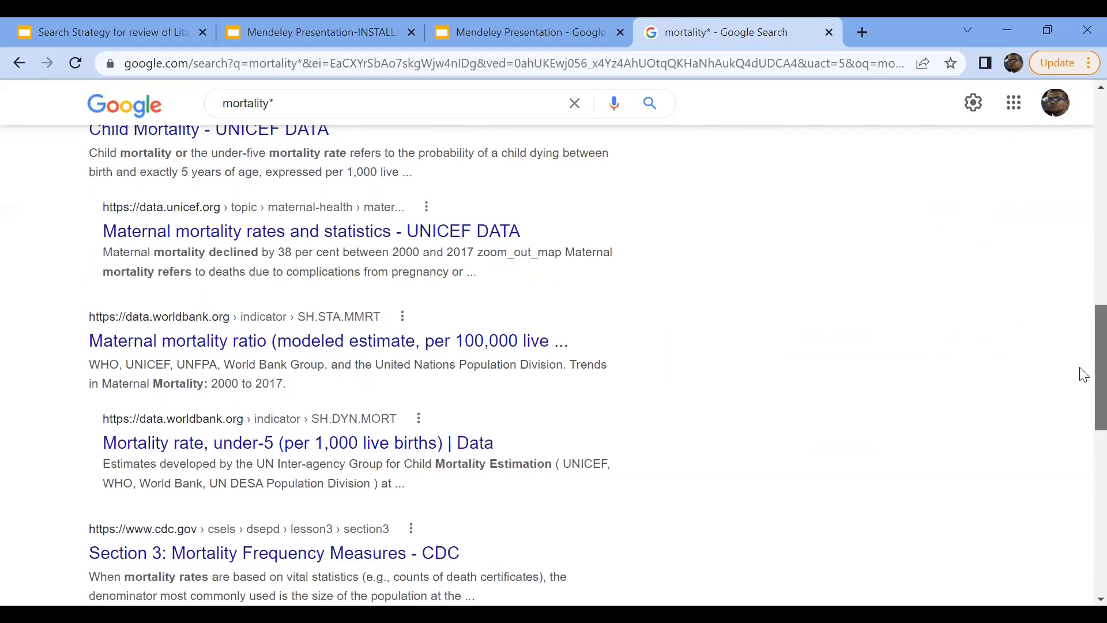
scroll(1084, 407, "down", 5)
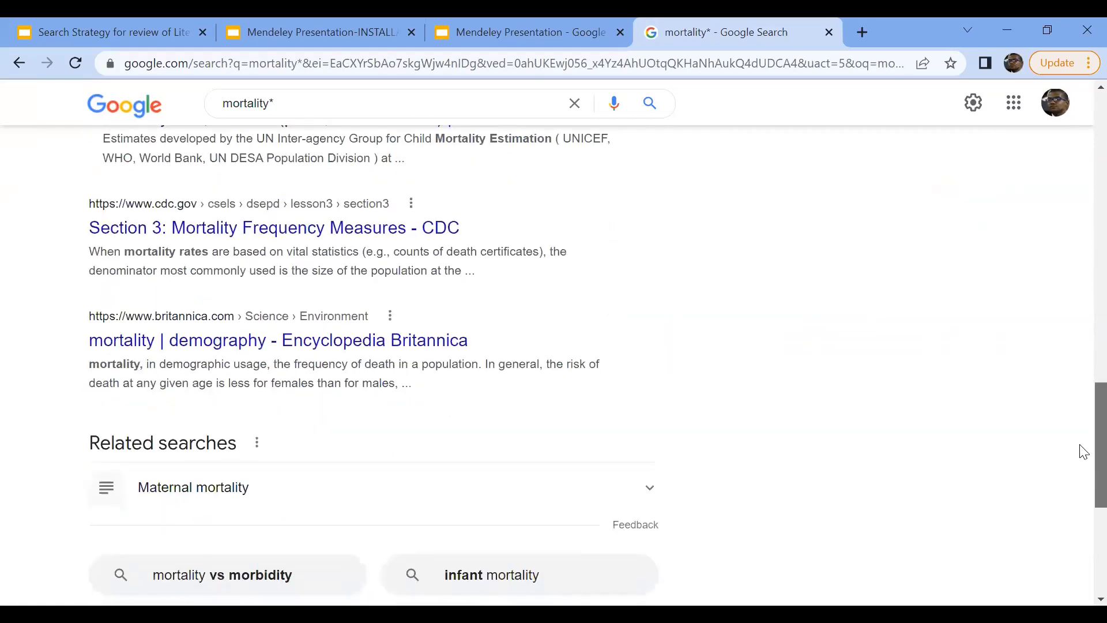
scroll(1084, 470, "down", 1)
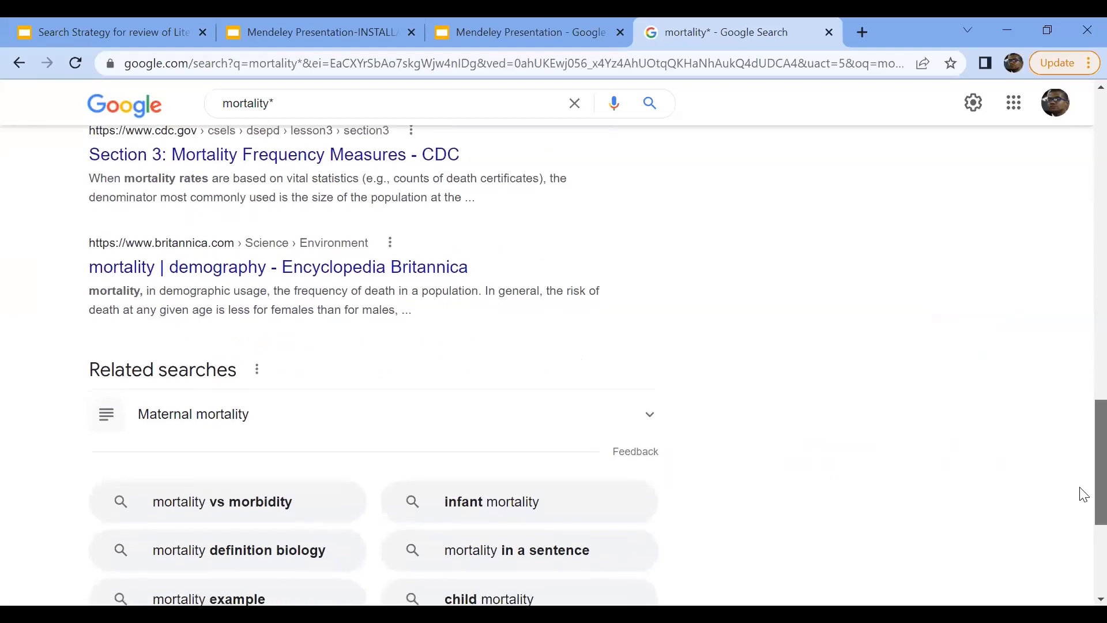
scroll(1082, 513, "down", 5)
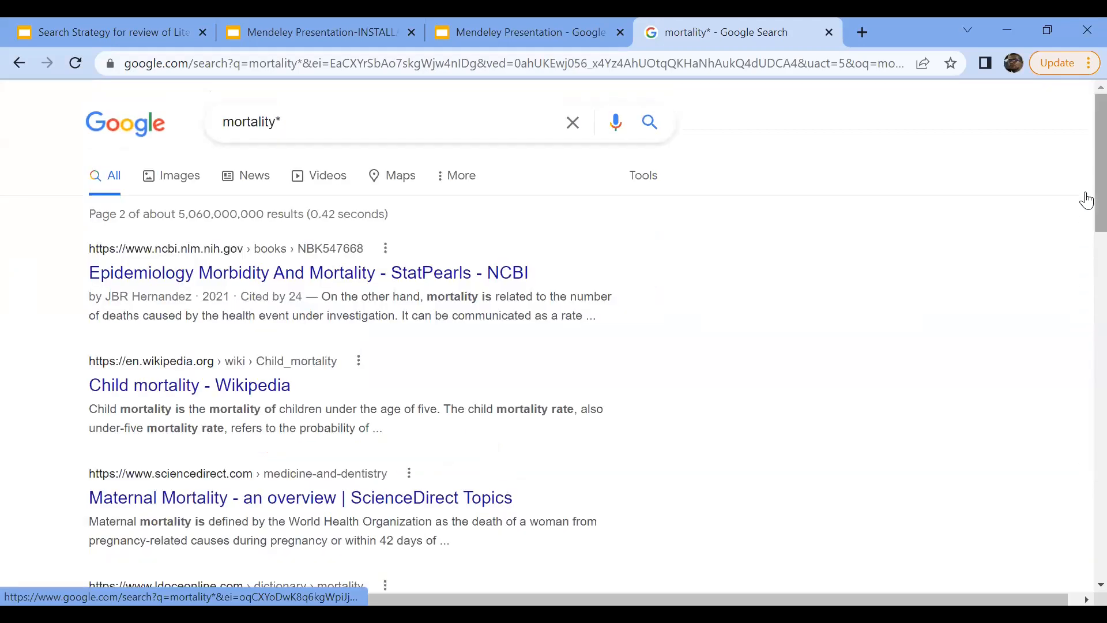
scroll(1086, 231, "down", 3)
scroll(1084, 260, "down", 6)
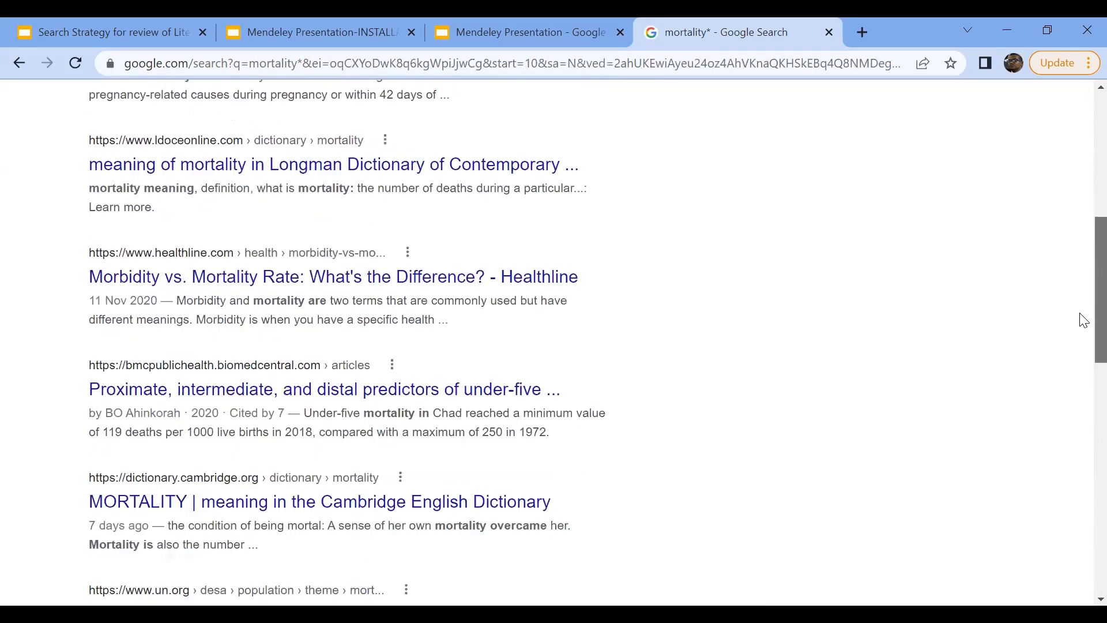
scroll(1081, 369, "down", 5)
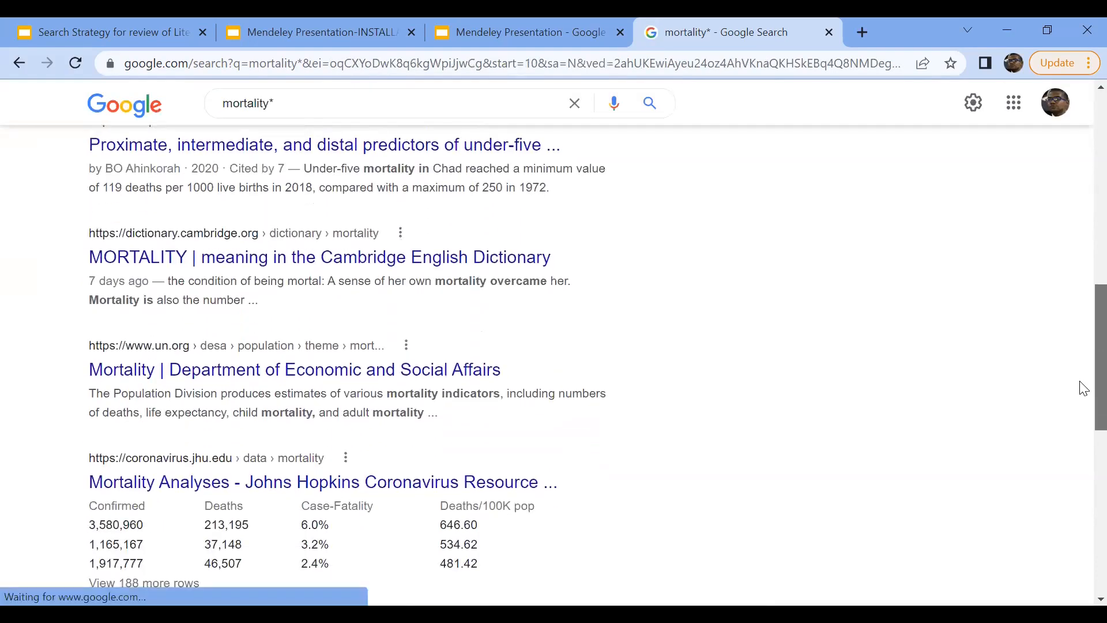
scroll(1083, 430, "down", 5)
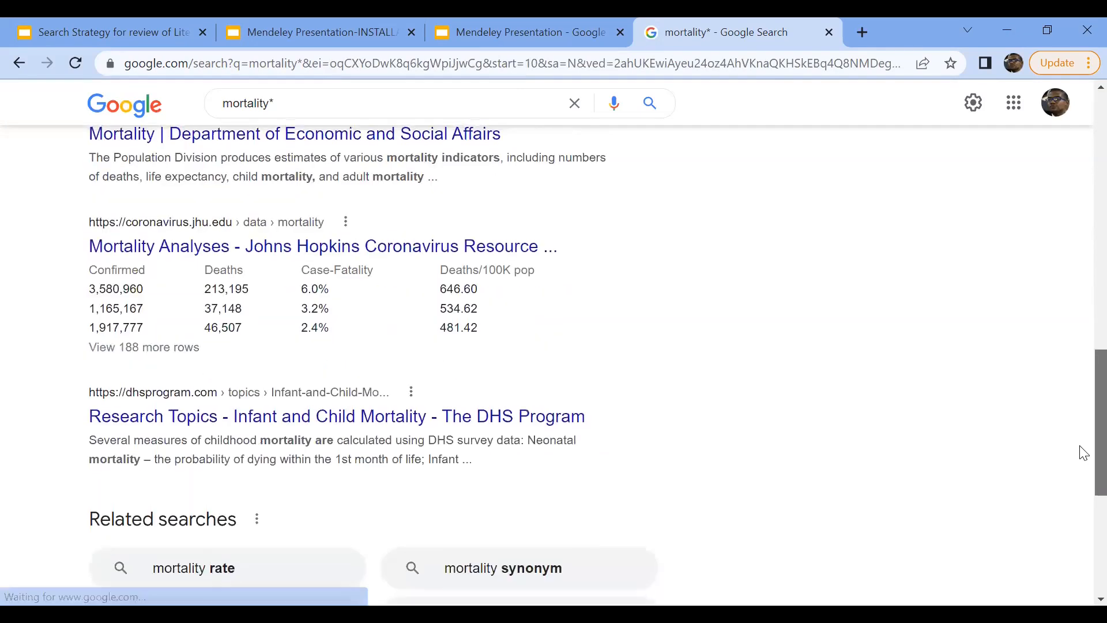
scroll(1082, 202, "up", 15)
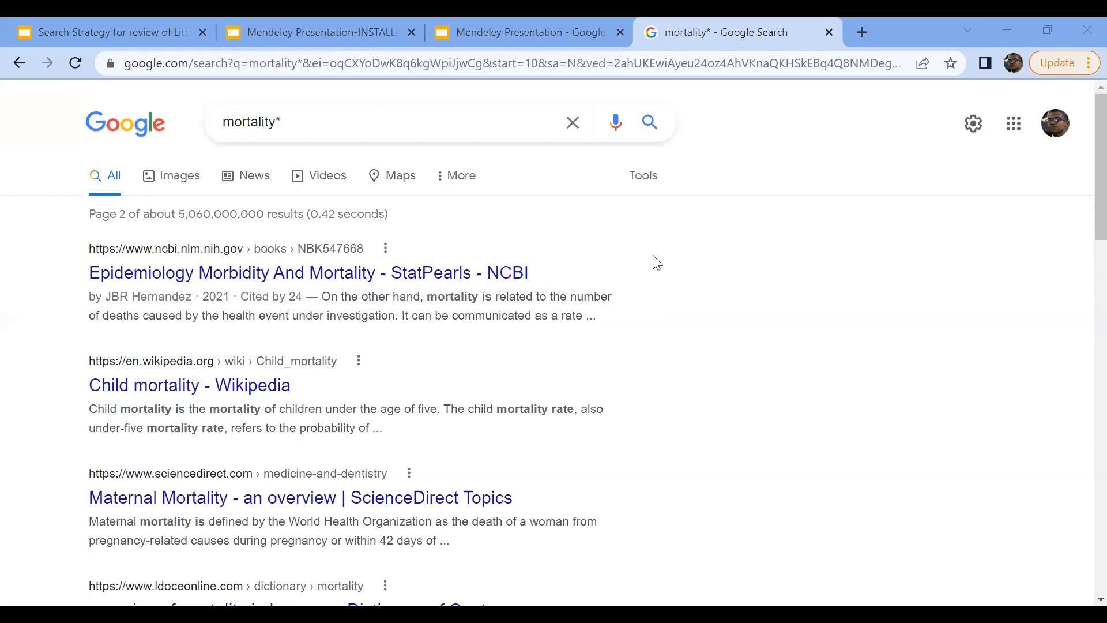
Replace the query with the exact phrase "Maternal mortality rate" in double quotation marks and run the search.
left_click(292, 122)
key("BackSpace")
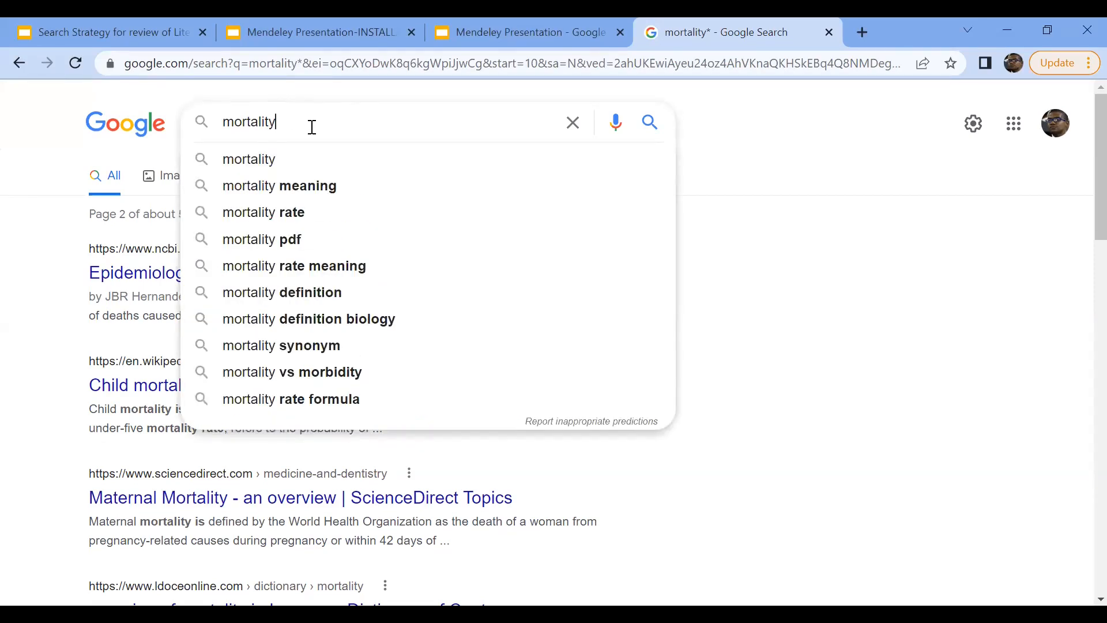
type("==")
key("BackSpace")
key("BackSpace")
key("BackSpace")
key("BackSpace")
key("BackSpace")
key("BackSpace")
key("BackSpace")
key("BackSpace")
key("BackSpace")
key("BackSpace")
key("BackSpace")
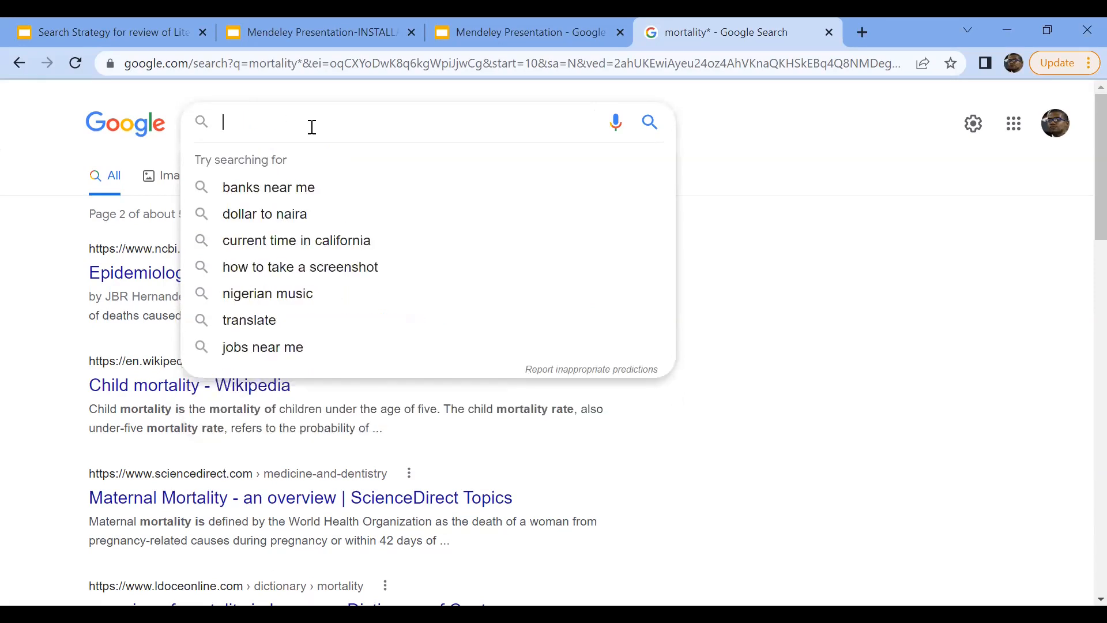
type("Matern")
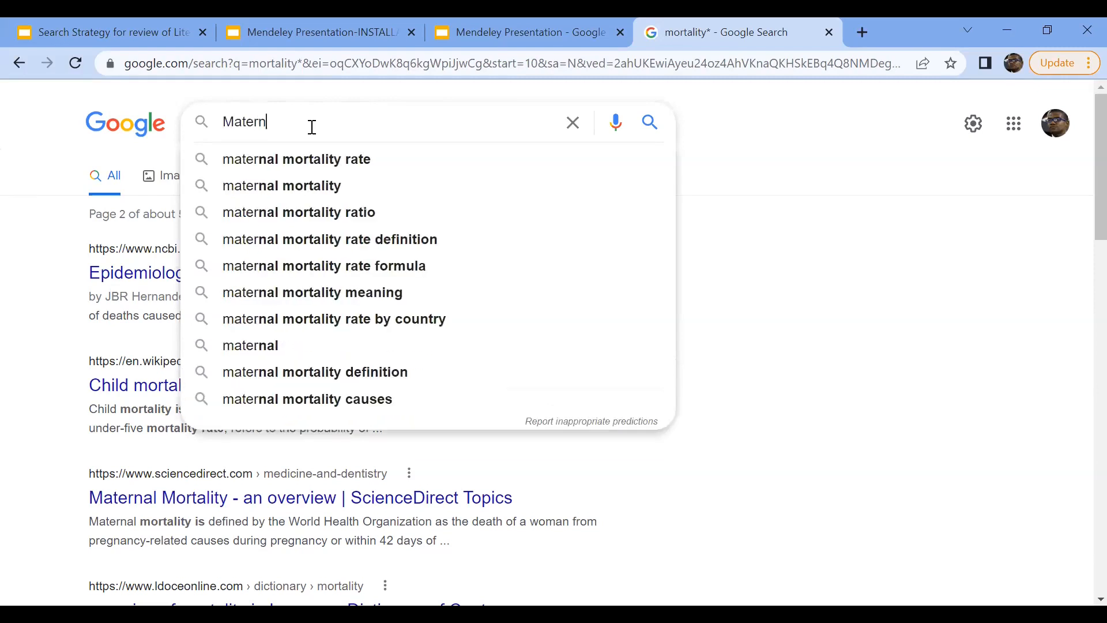
type("al mortality")
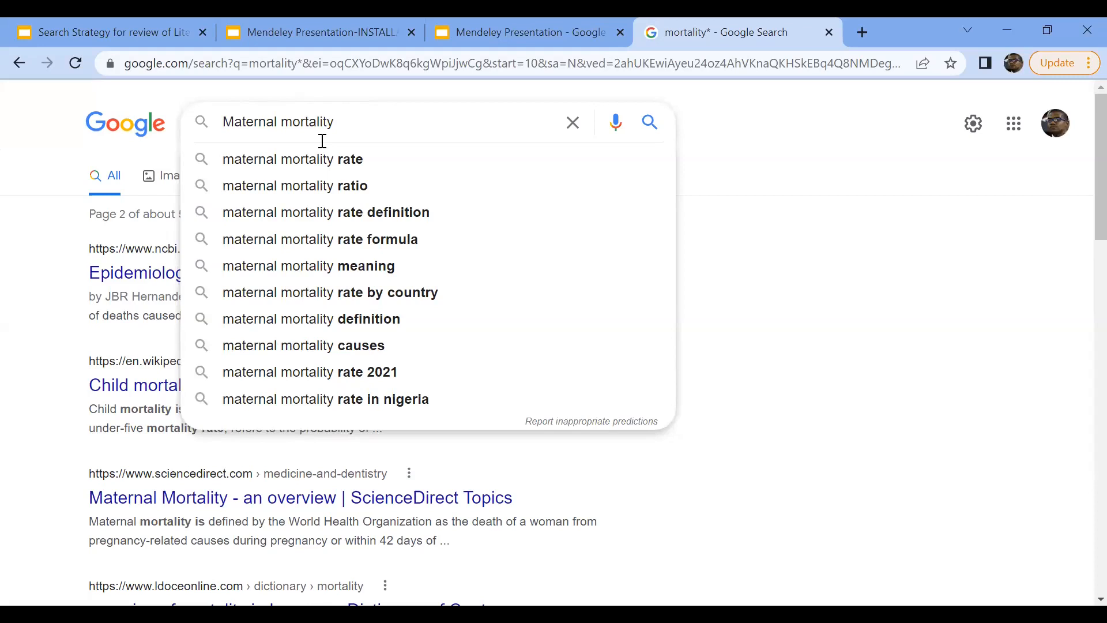
type("rate")
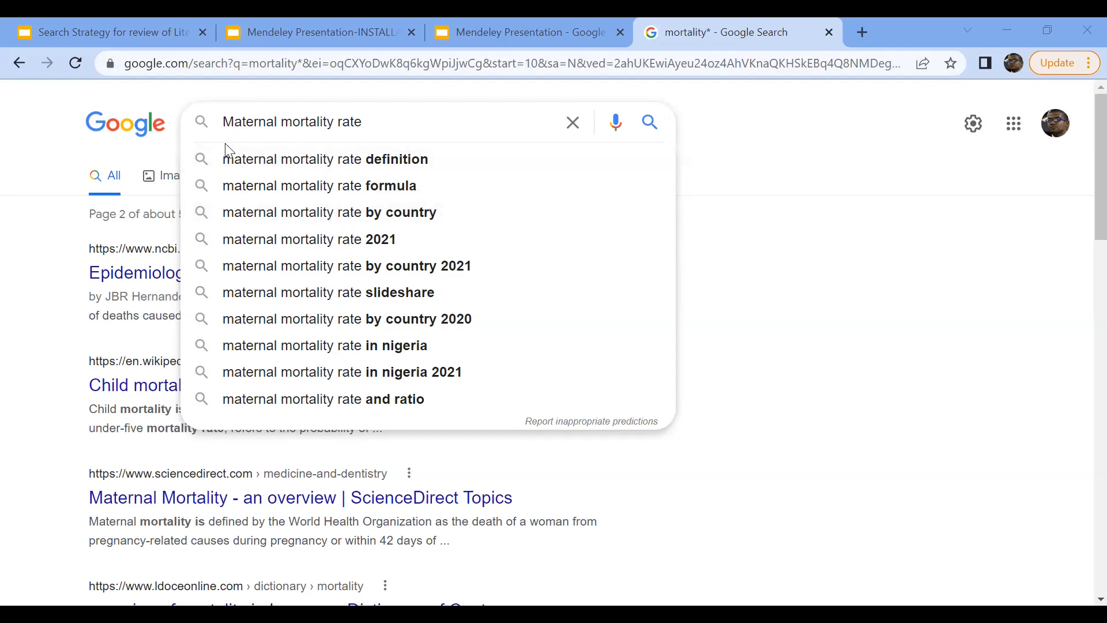
type("\"")
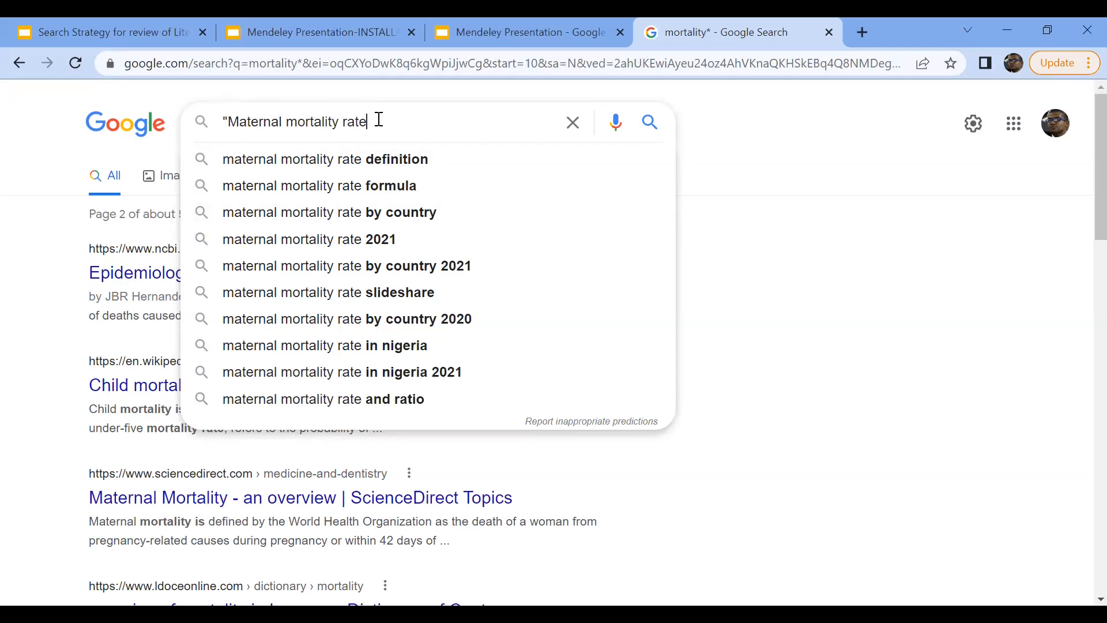
type("\"")
key("Return")
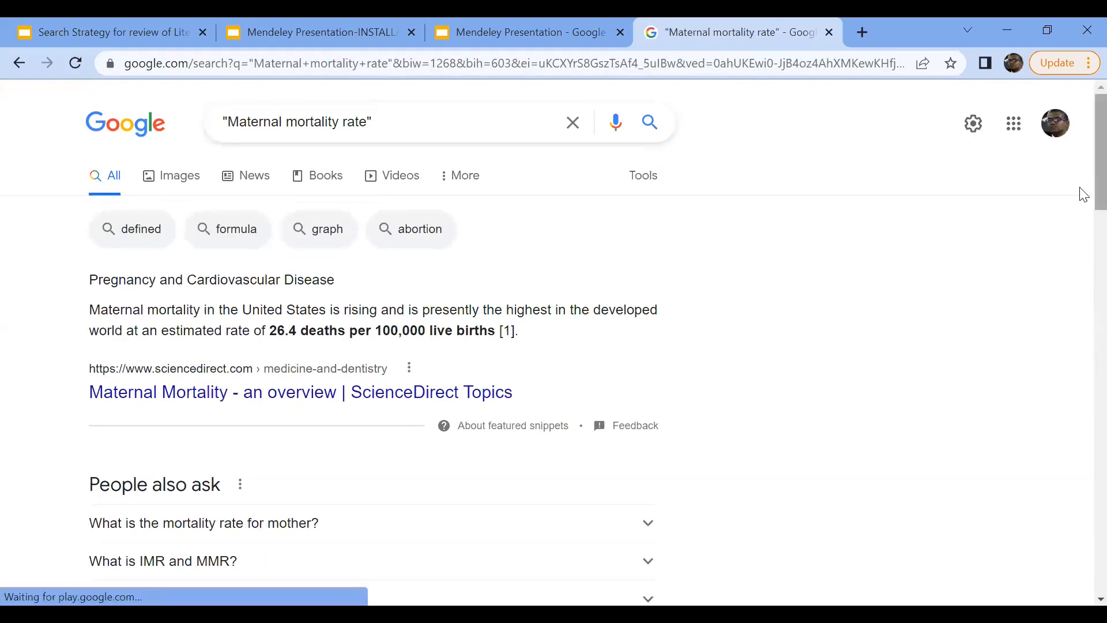
Look through the results of the quoted-phrase search for how the exact phrase is matched, ending back at the search box.
scroll(1084, 195, "down", 6)
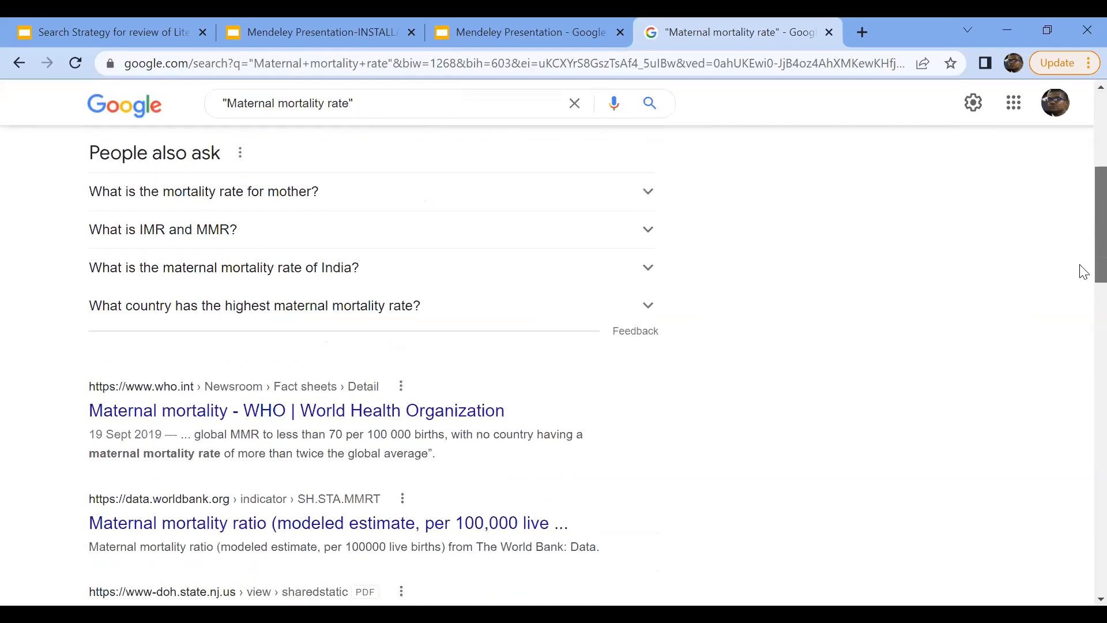
scroll(1084, 272, "down", 4)
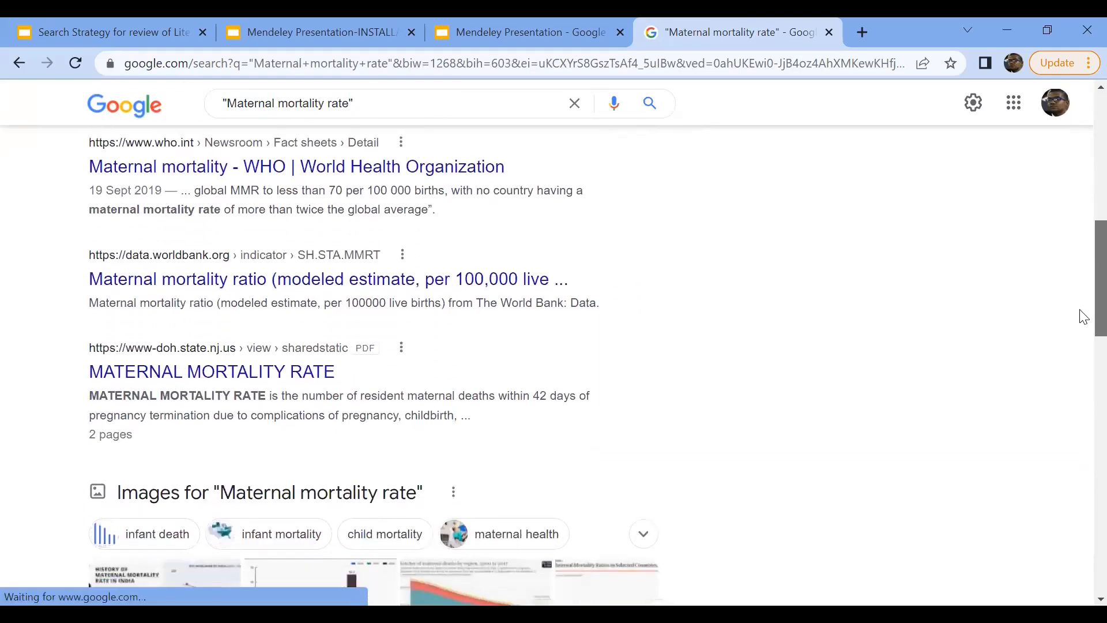
scroll(1084, 316, "down", 1)
scroll(1083, 346, "down", 4)
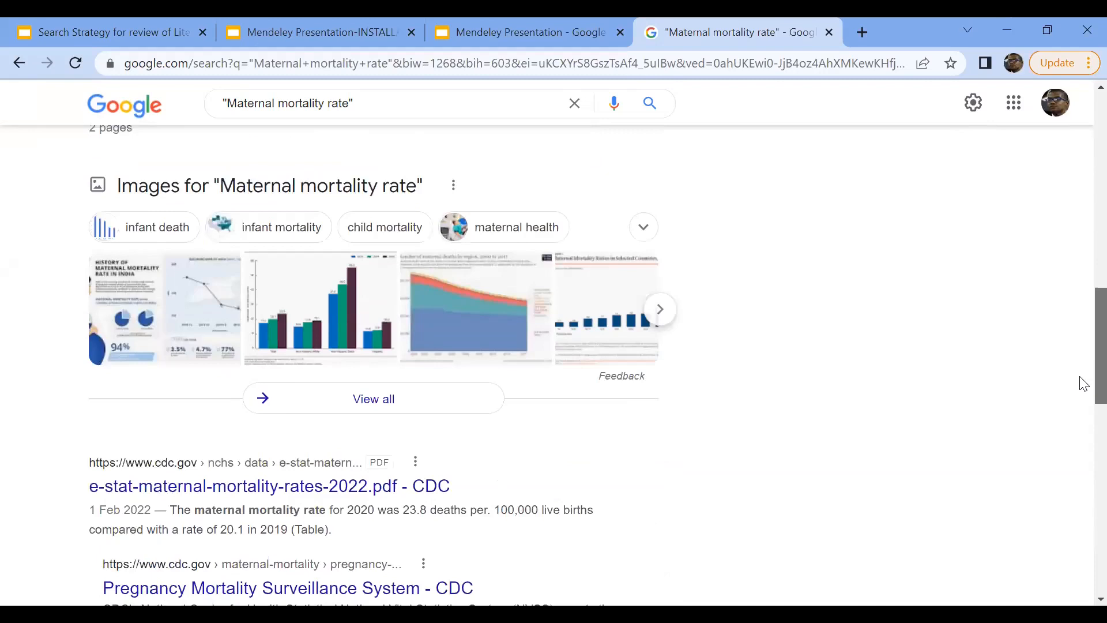
scroll(1083, 384, "down", 1)
scroll(1082, 390, "down", 1)
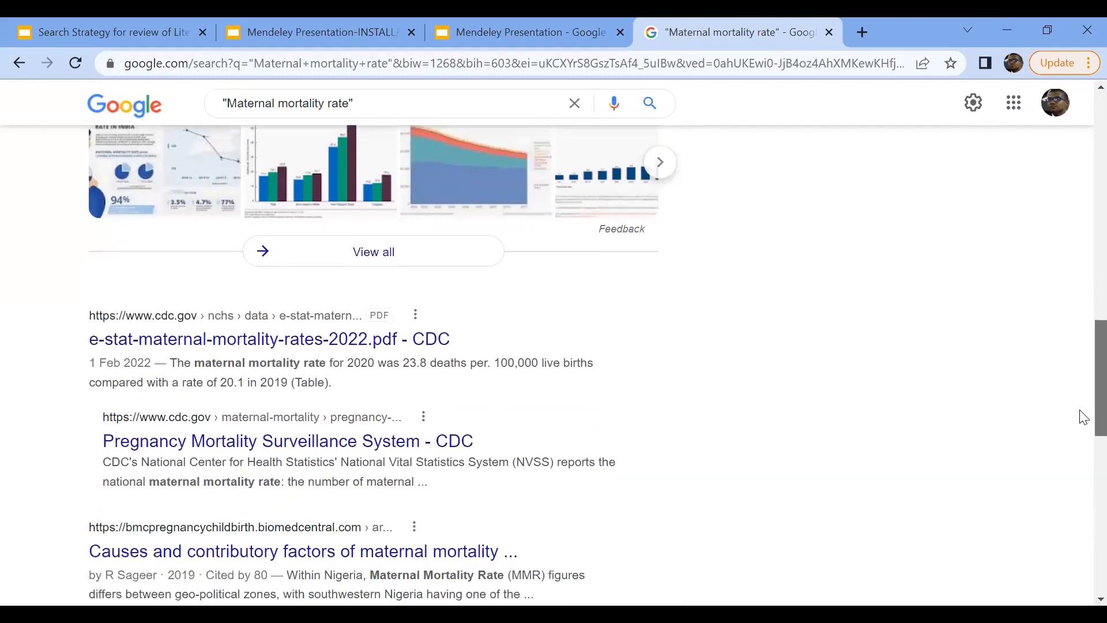
scroll(1082, 418, "down", 2)
scroll(1083, 441, "down", 2)
scroll(1083, 461, "down", 2)
scroll(1083, 421, "up", 3)
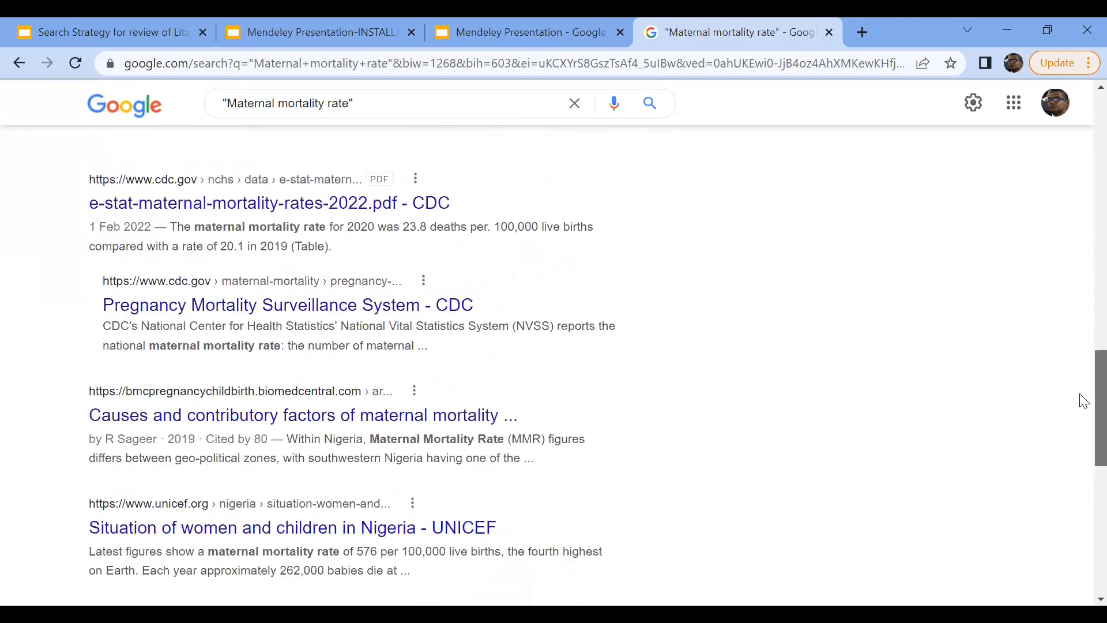
scroll(1083, 402, "up", 10)
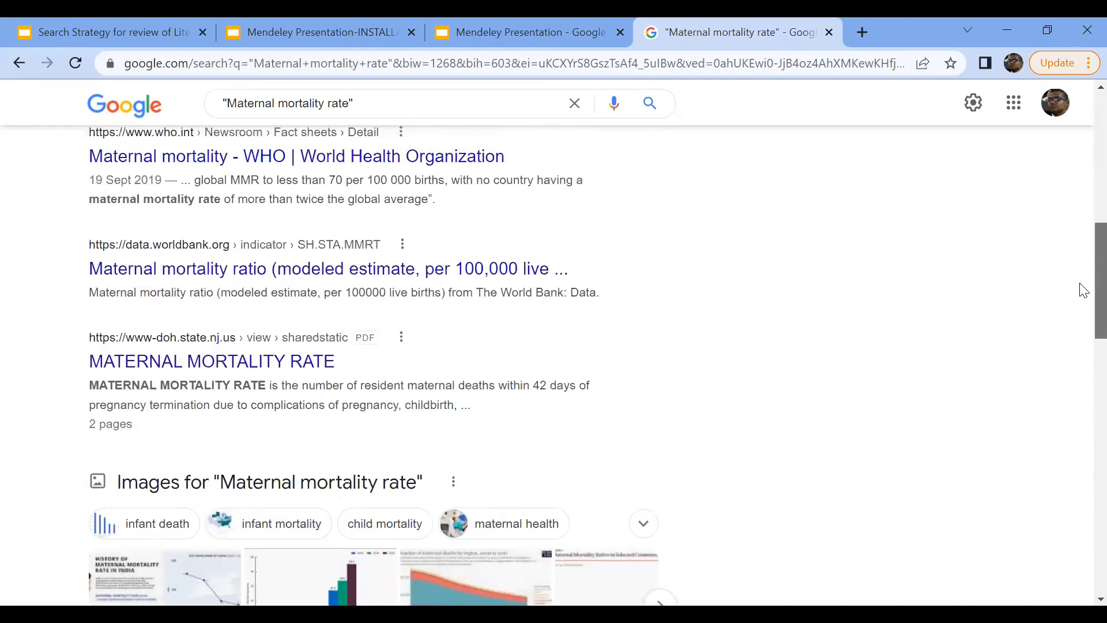
scroll(1083, 254, "up", 6)
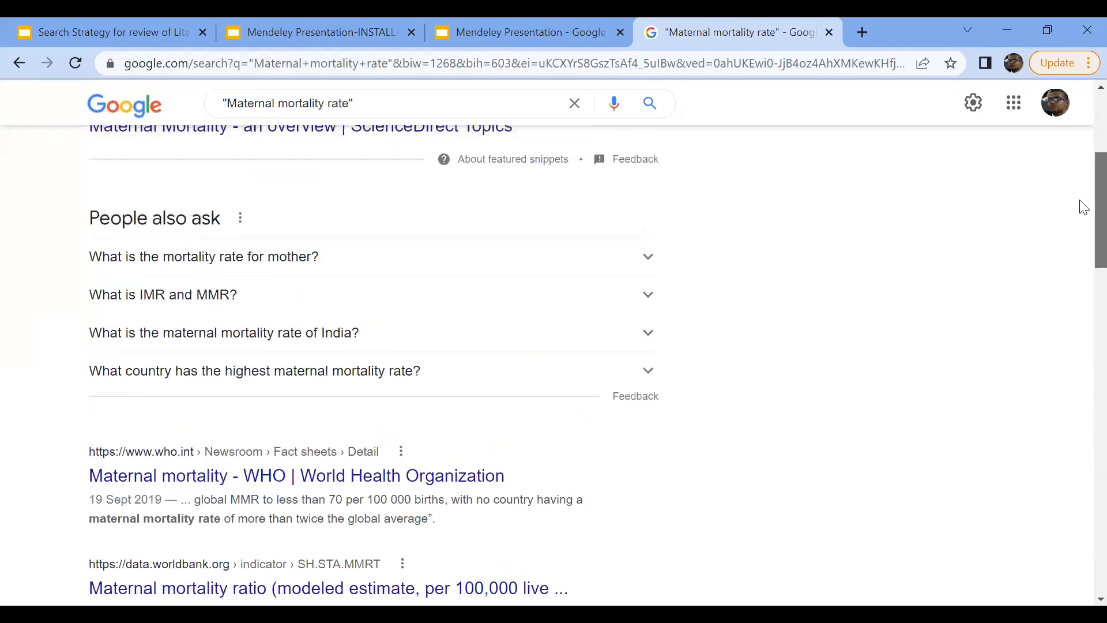
scroll(1084, 208, "up", 5)
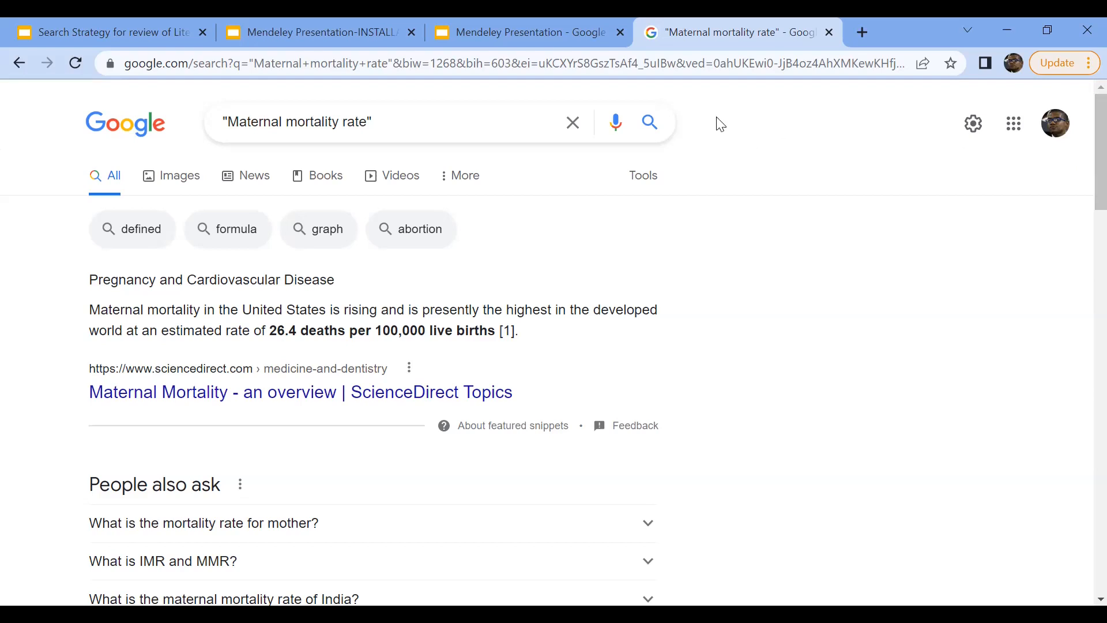
Clear the quoted phrase "Maternal mortality rate" from the search box.
left_click(380, 119)
key("BackSpace")
key("BackSpace")
key("BackSpace")
key("BackSpace")
key("BackSpace")
key("BackSpace")
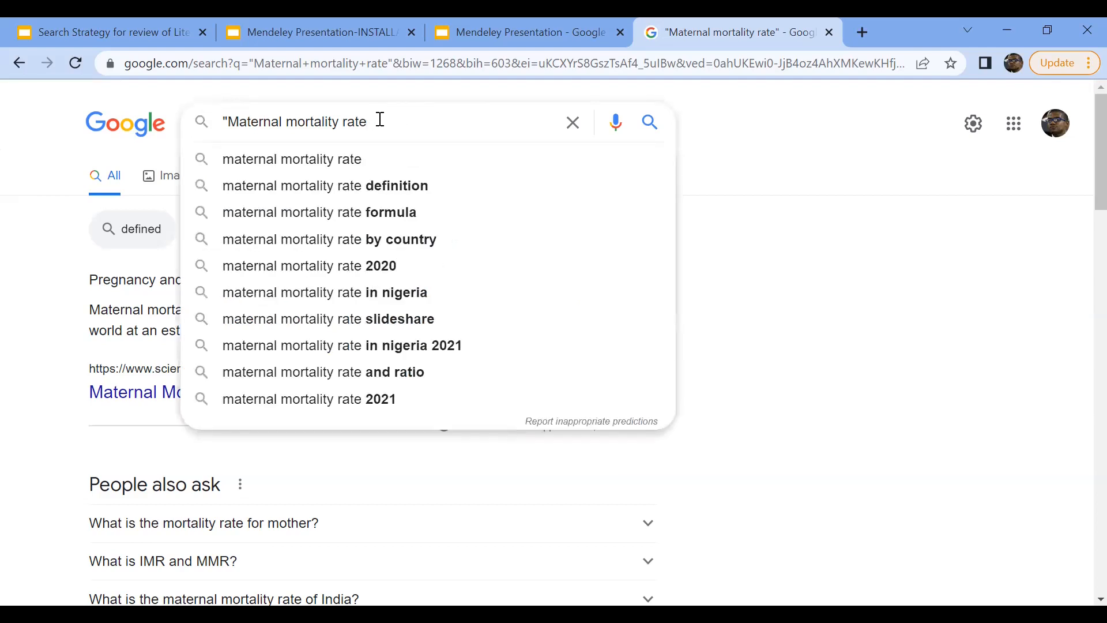
key("BackSpace")
key("BackSpace")
key("BackSpace")
key("BackSpace")
key("BackSpace")
key("BackSpace")
key("BackSpace")
key("BackSpace")
key("BackSpace")
key("BackSpace")
key("BackSpace")
key("BackSpace")
key("BackSpace")
key("BackSpace")
key("BackSpace")
key("BackSpace")
key("BackSpace")
key("BackSpace")
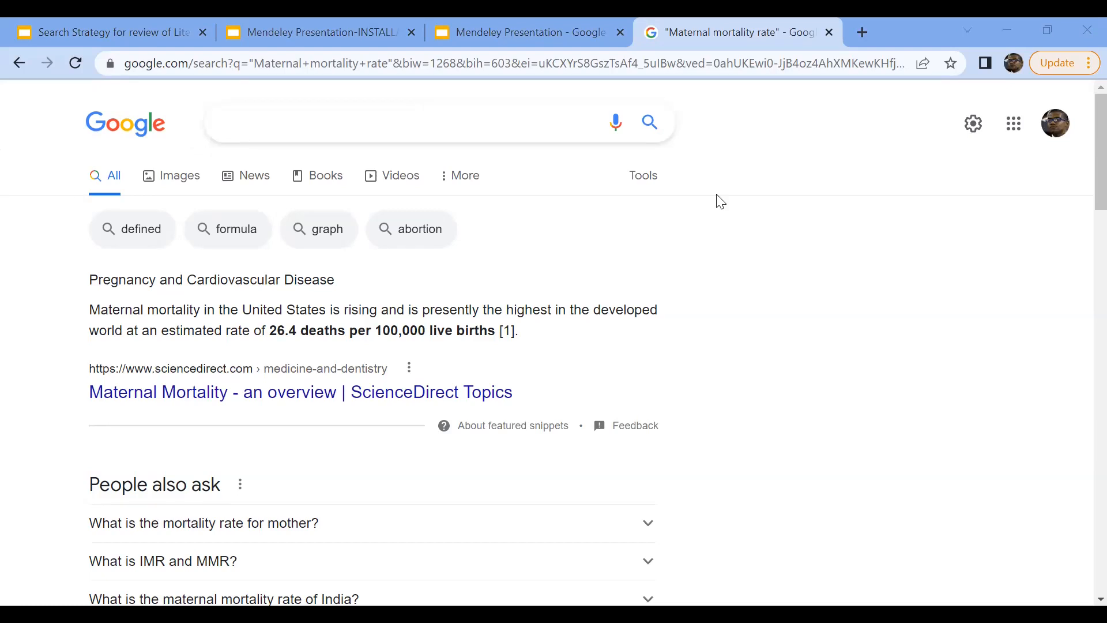
Enter the Boolean query prevalence AND malaria, with the operator in capitals, and run the search.
left_click(258, 128)
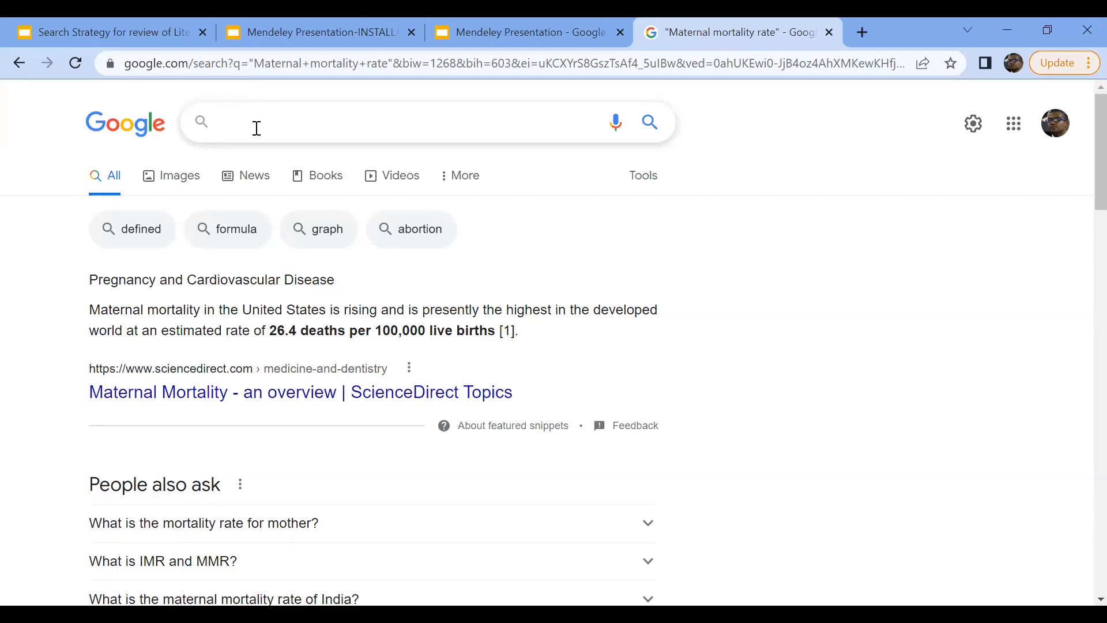
type("prev")
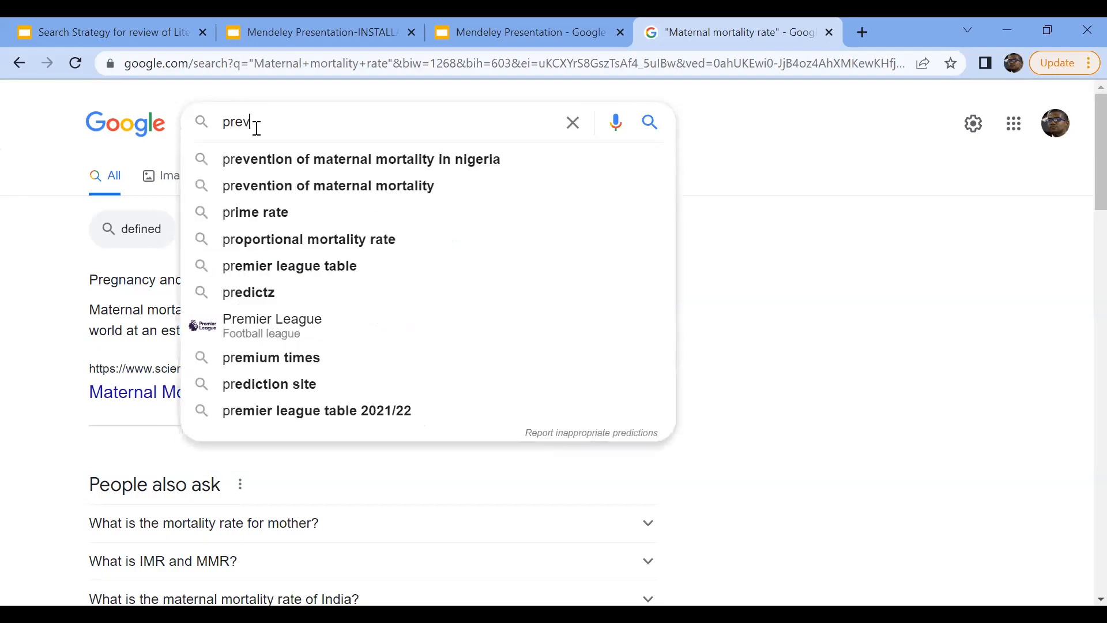
type("alence")
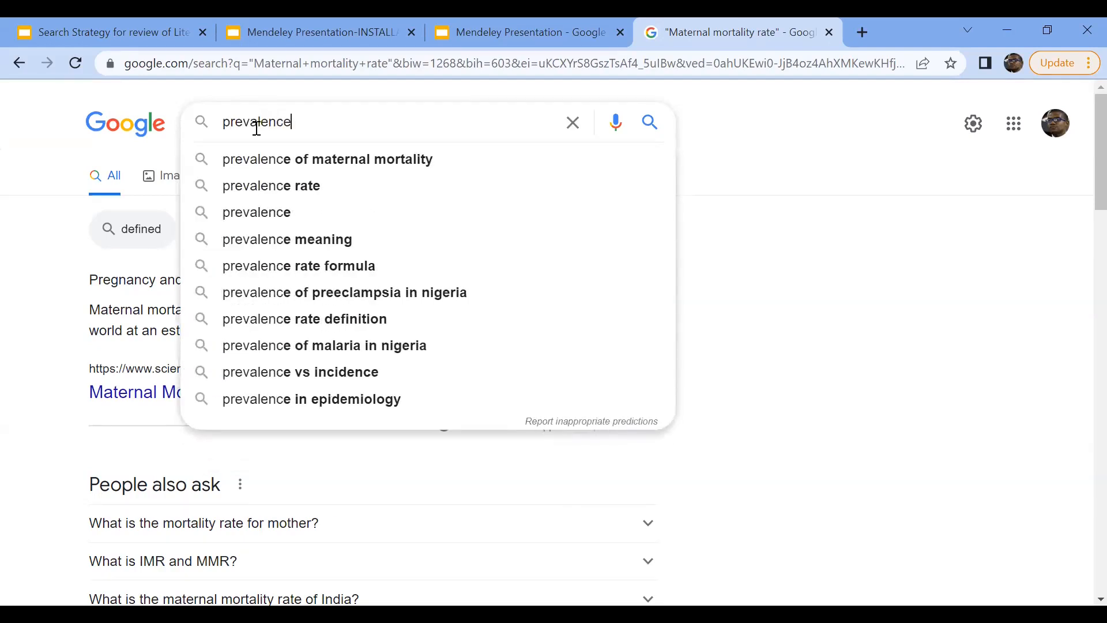
type(" AND")
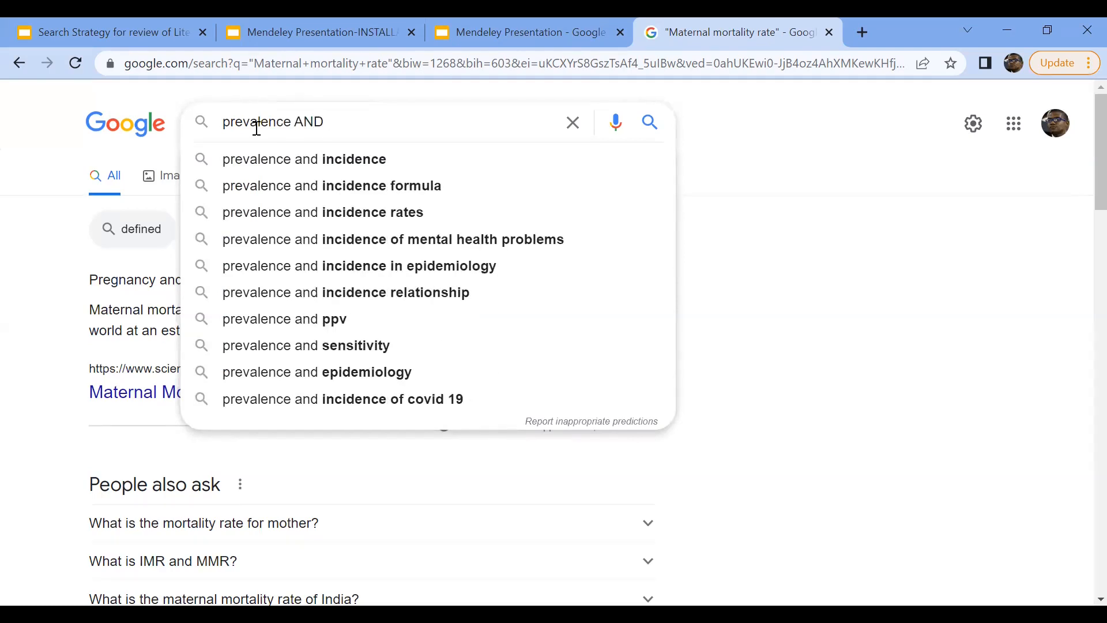
type(" MA")
key("BackSpace")
key("BackSpace")
type("ma")
key("BackSpace")
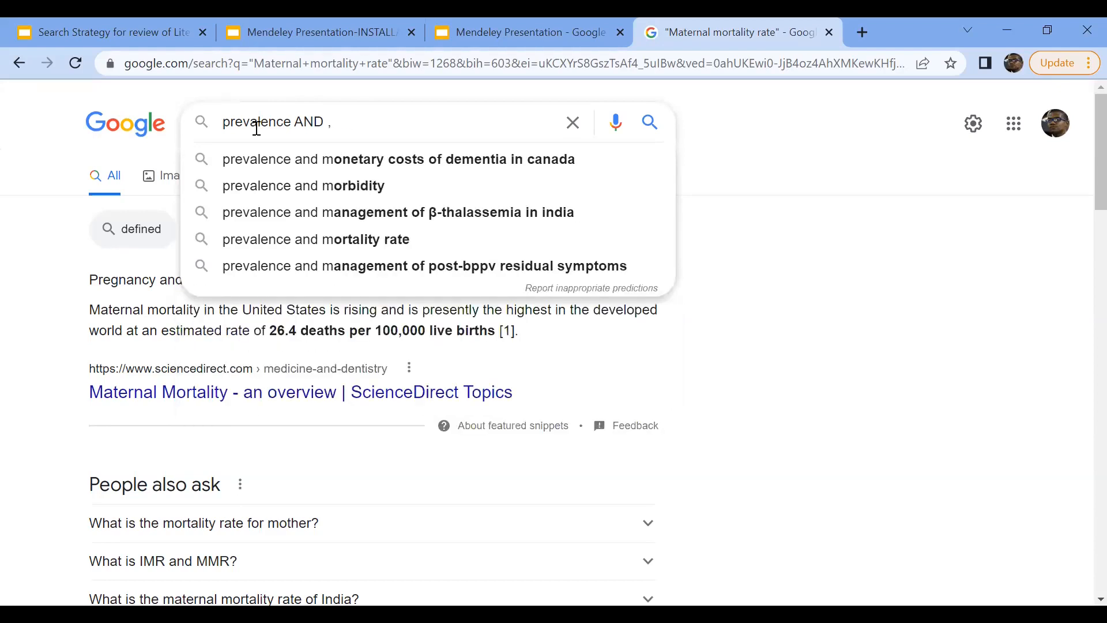
key("BackSpace")
type("malaria")
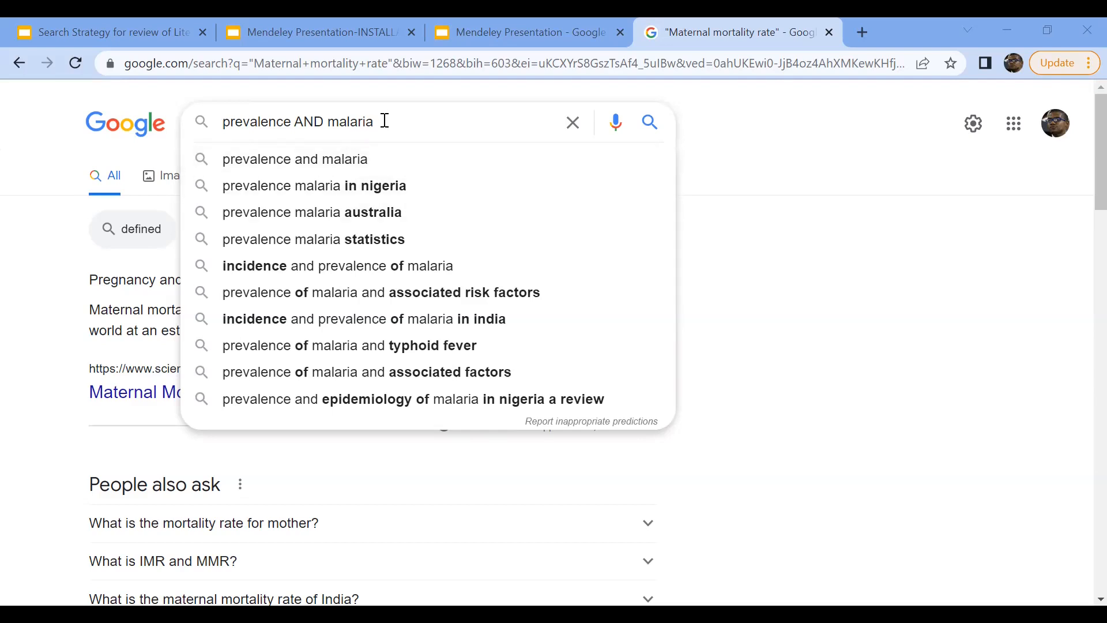
key("Escape")
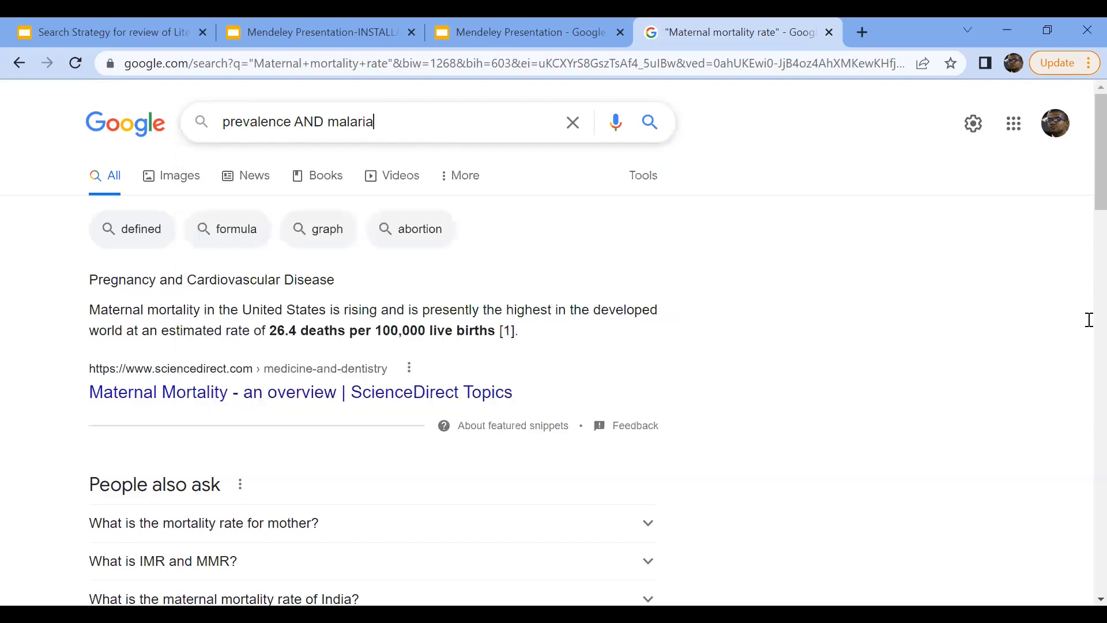
key("Return")
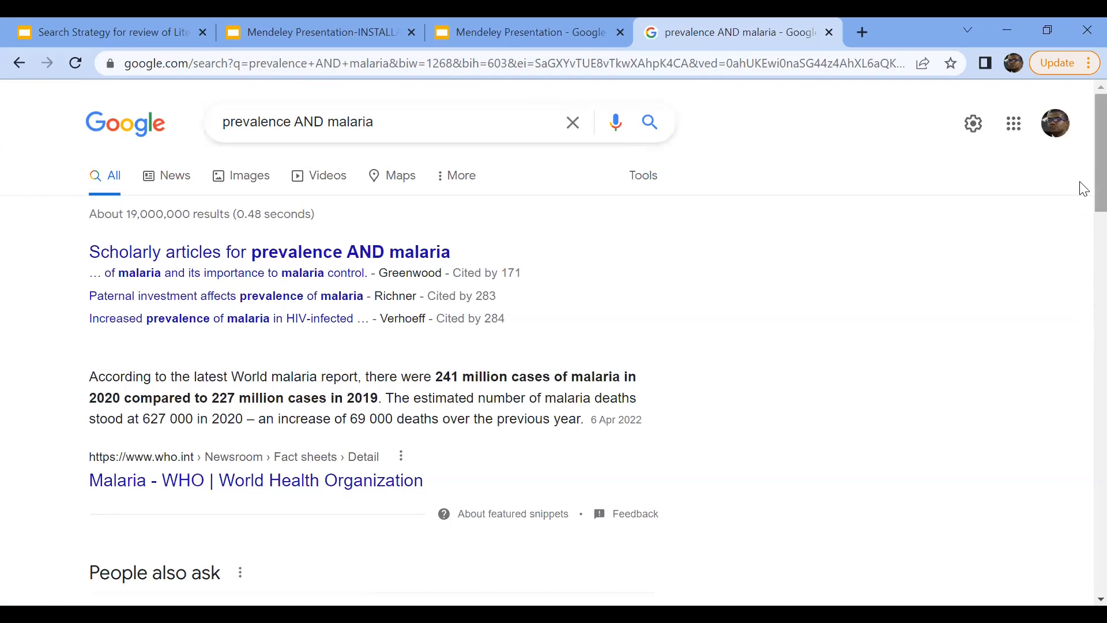
Look through the results of the prevalence AND malaria search for how both terms are matched, ending back at the search box.
scroll(1083, 214, "down", 3)
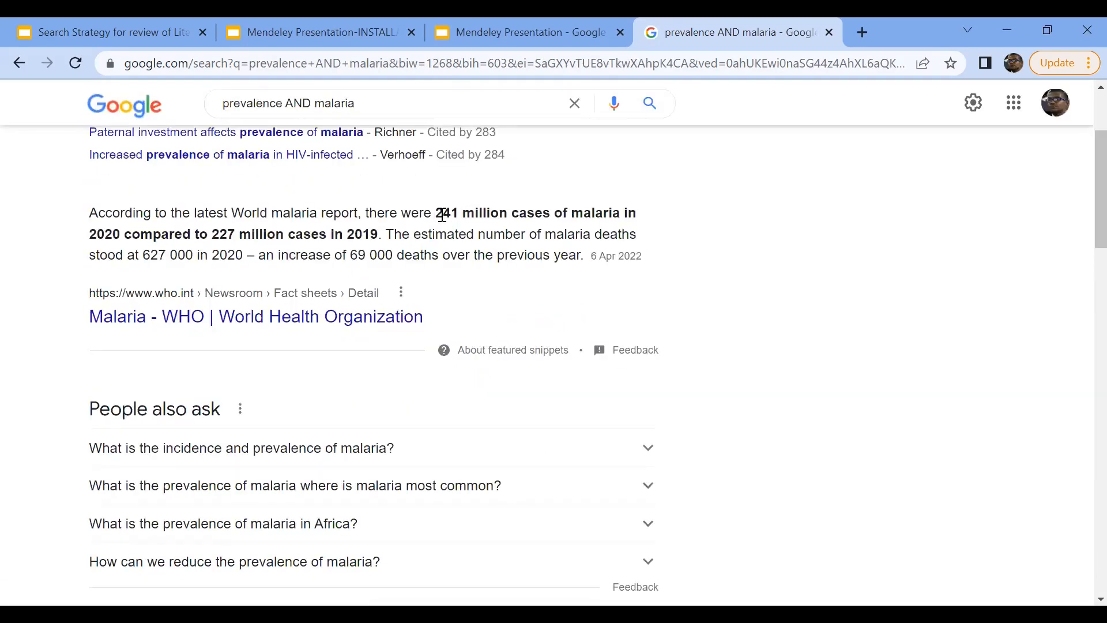
scroll(1082, 233, "down", 3)
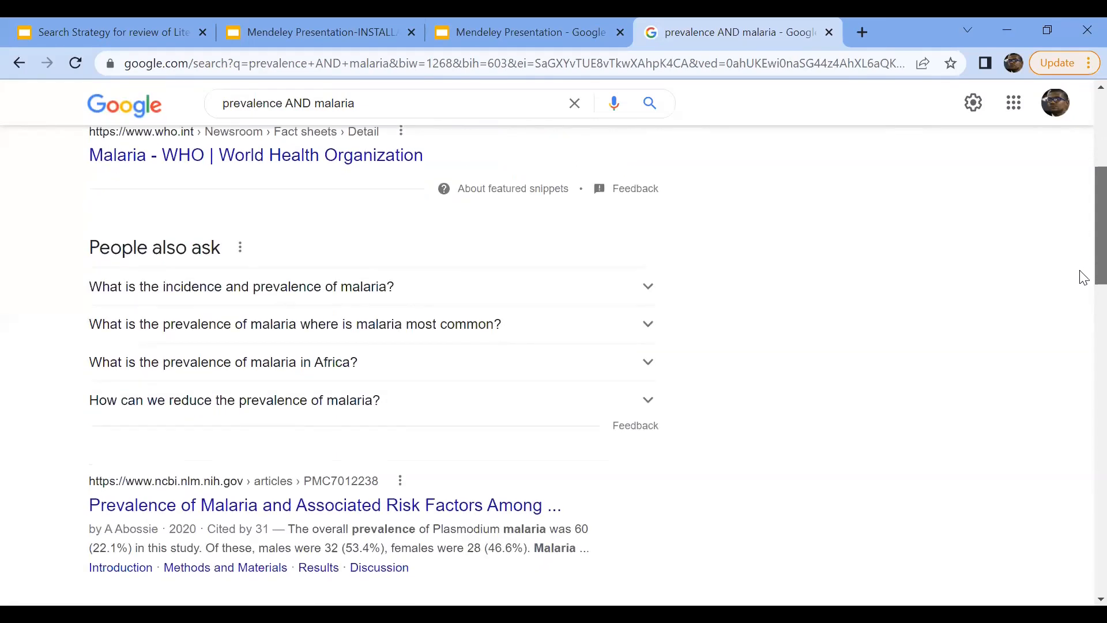
scroll(1083, 283, "down", 3)
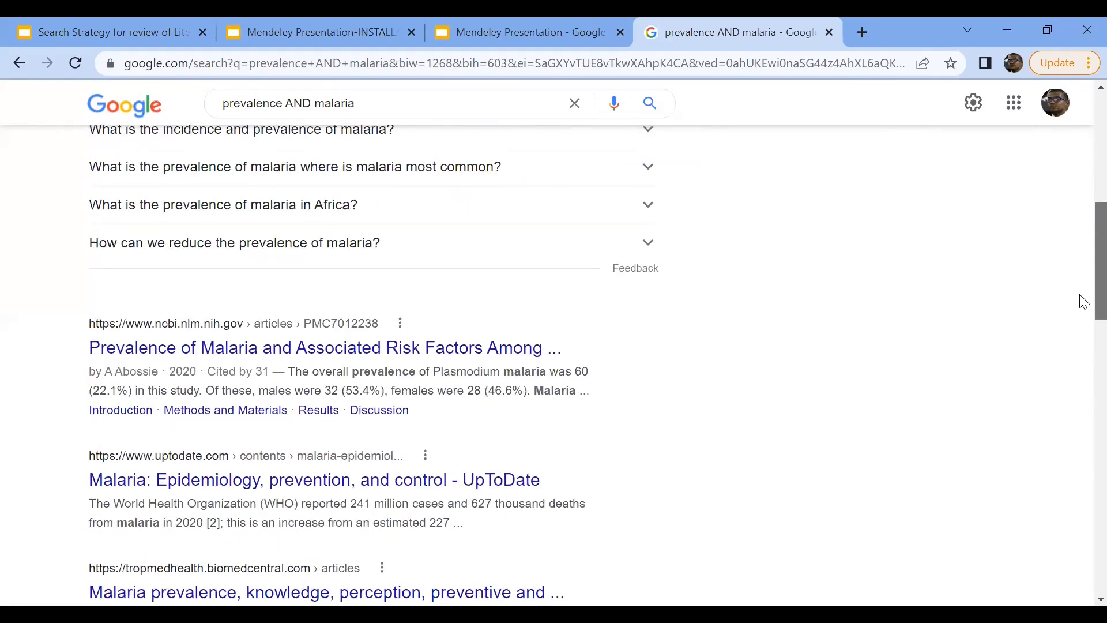
scroll(1083, 312, "down", 1)
scroll(1083, 326, "down", 1)
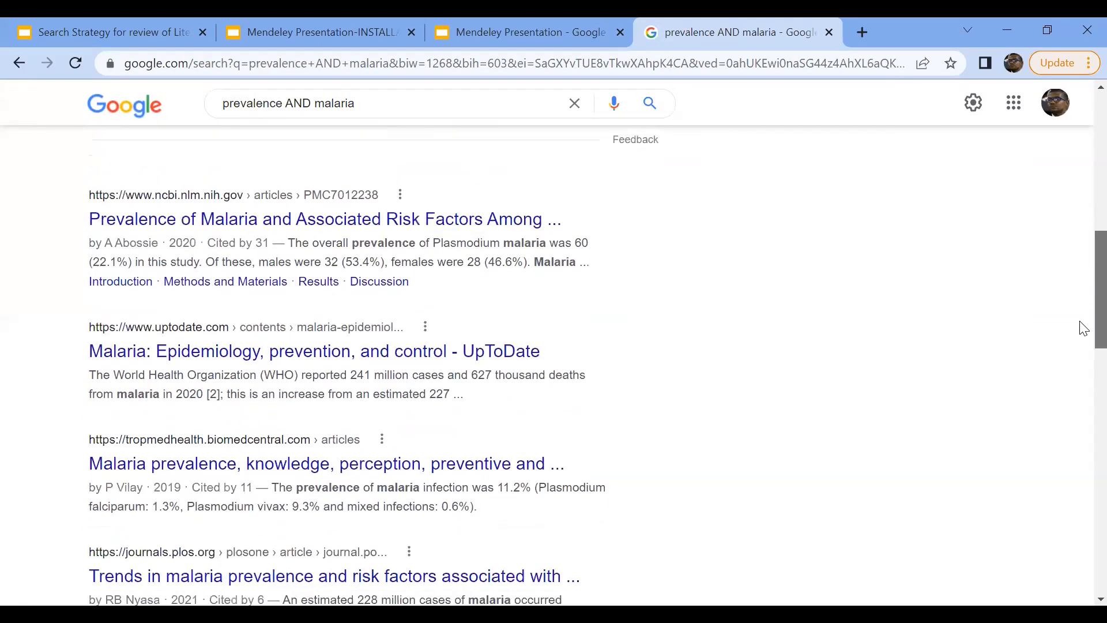
scroll(1081, 349, "down", 1)
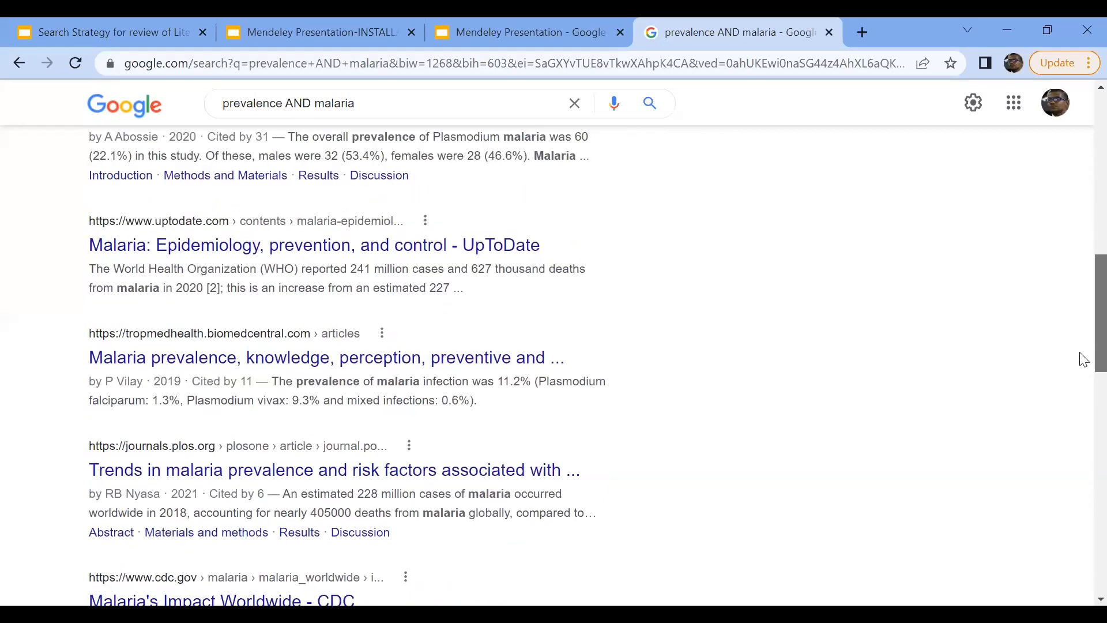
scroll(1084, 361, "down", 1)
scroll(1083, 384, "down", 3)
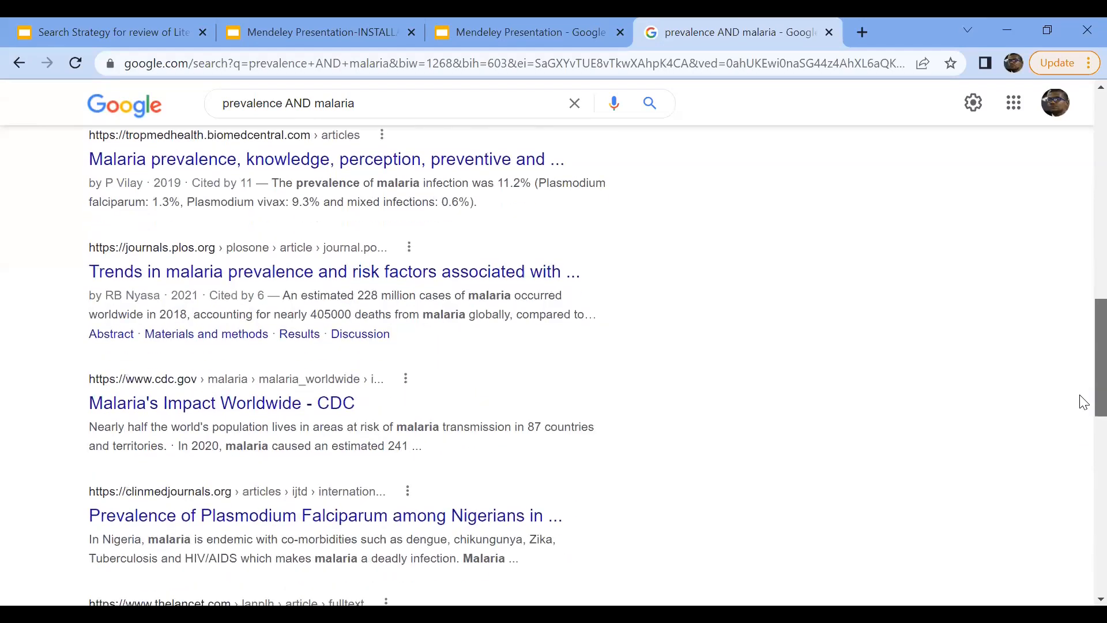
scroll(1084, 411, "down", 2)
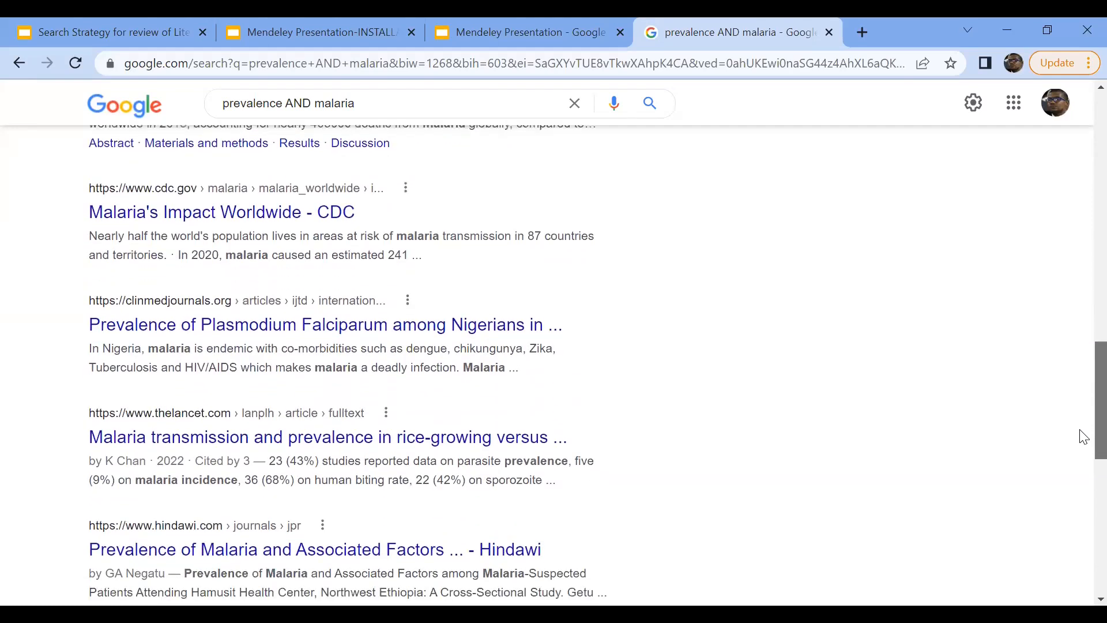
scroll(1083, 438, "down", 1)
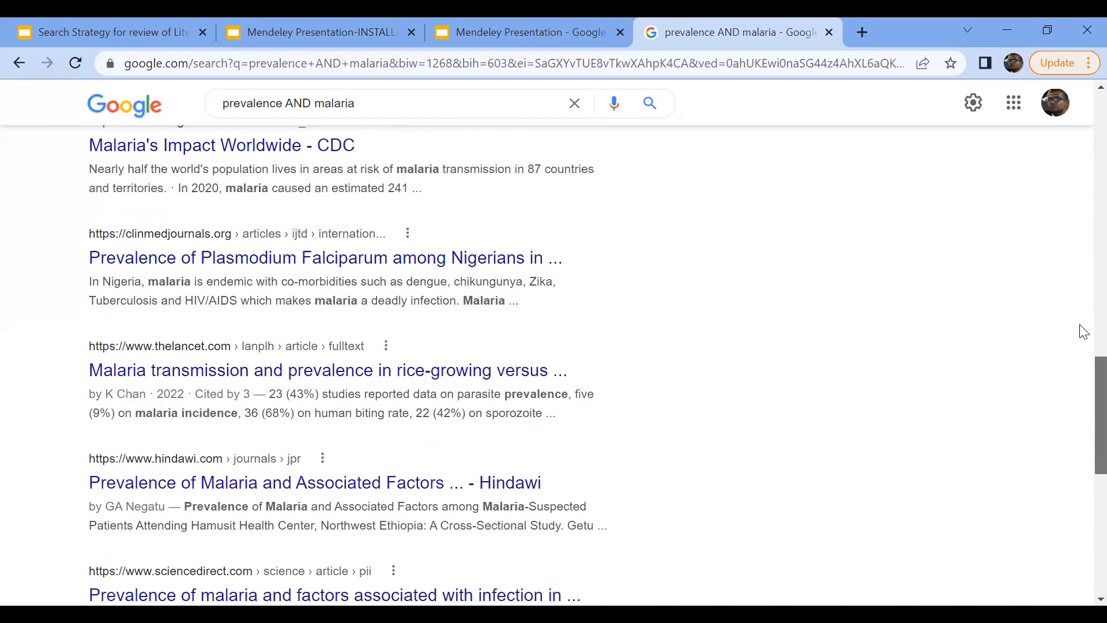
scroll(1082, 277, "up", 15)
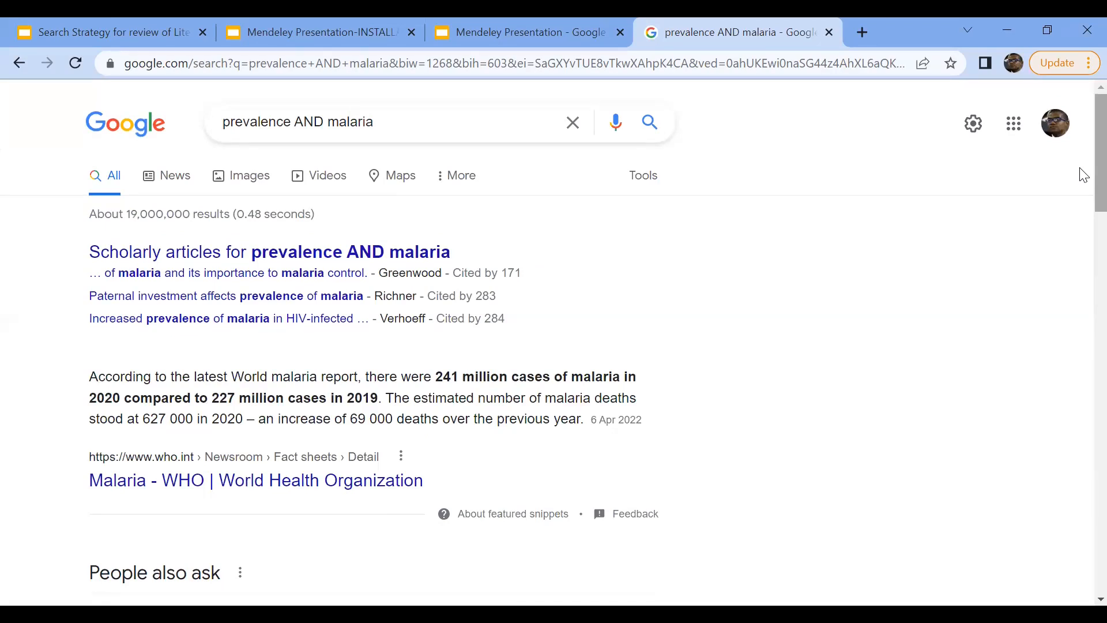
scroll(1084, 234, "down", 7)
scroll(1084, 294, "down", 6)
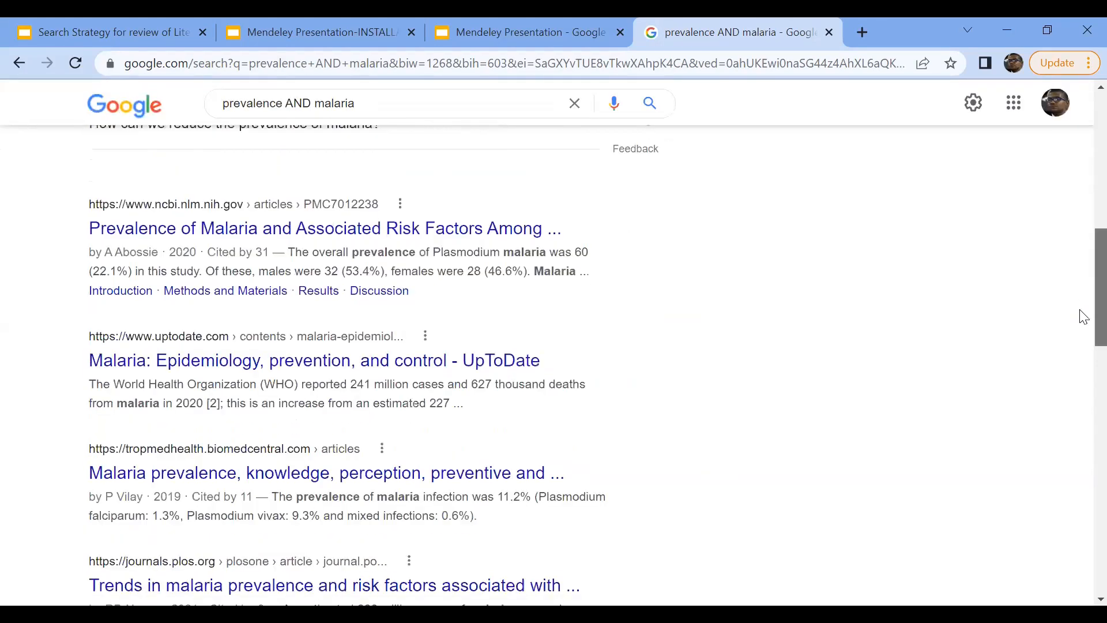
scroll(1081, 303, "up", 3)
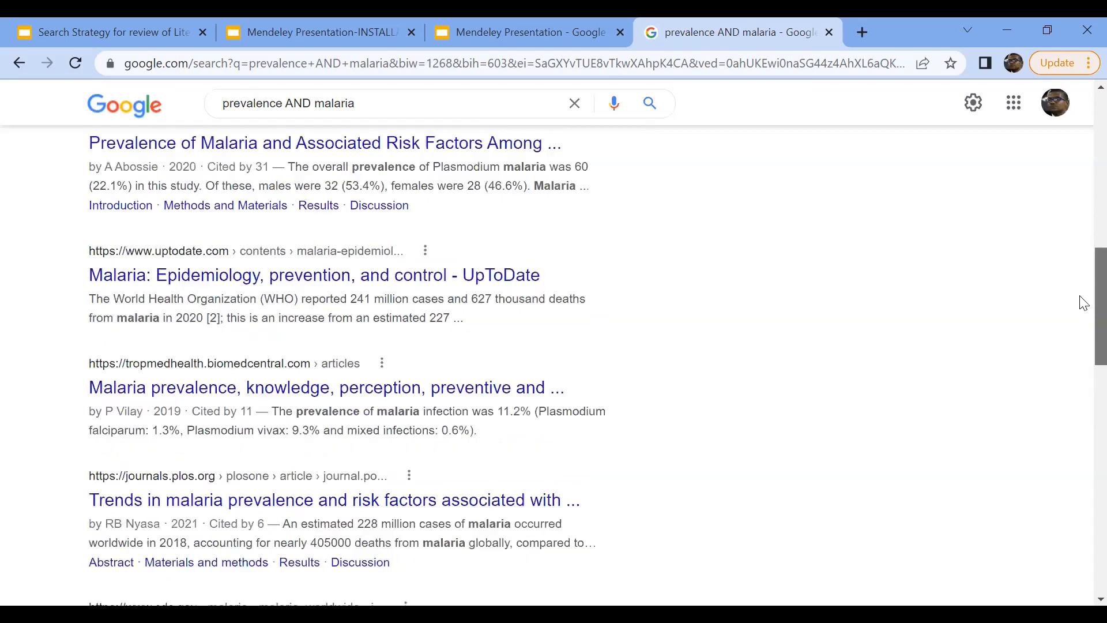
scroll(1081, 432, "down", 9)
scroll(1084, 445, "down", 3)
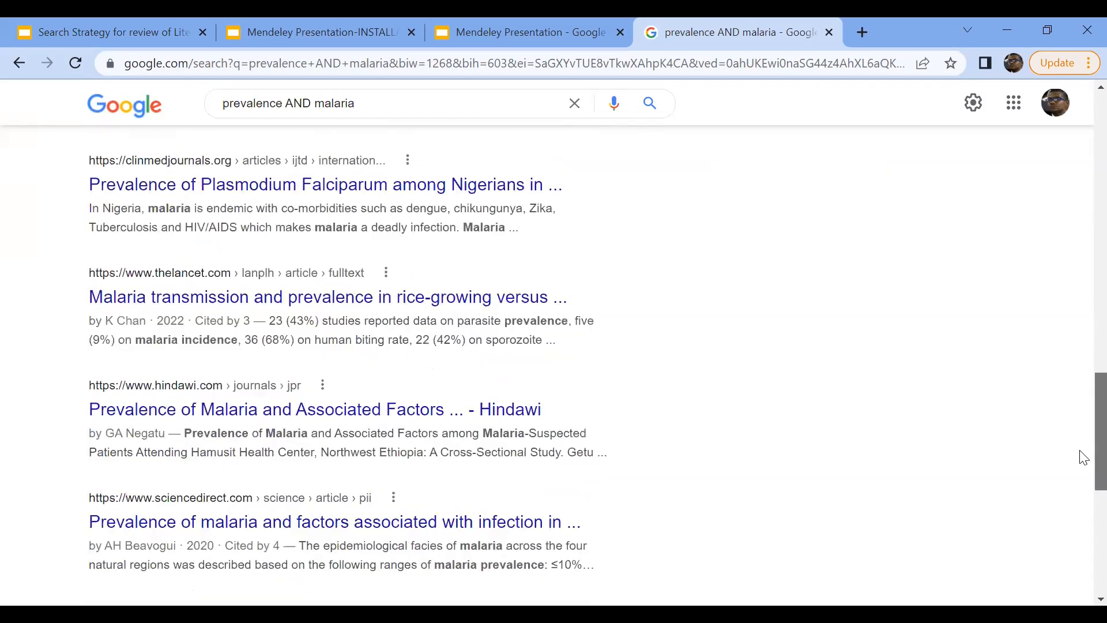
scroll(1084, 439, "up", 2)
scroll(1084, 432, "up", 1)
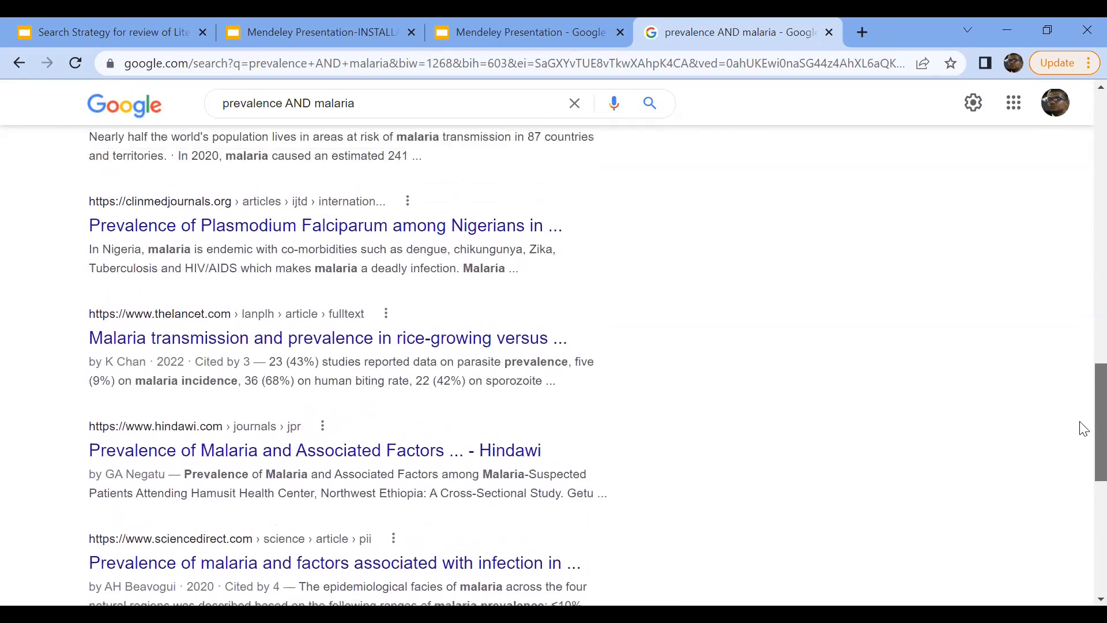
scroll(1082, 347, "up", 15)
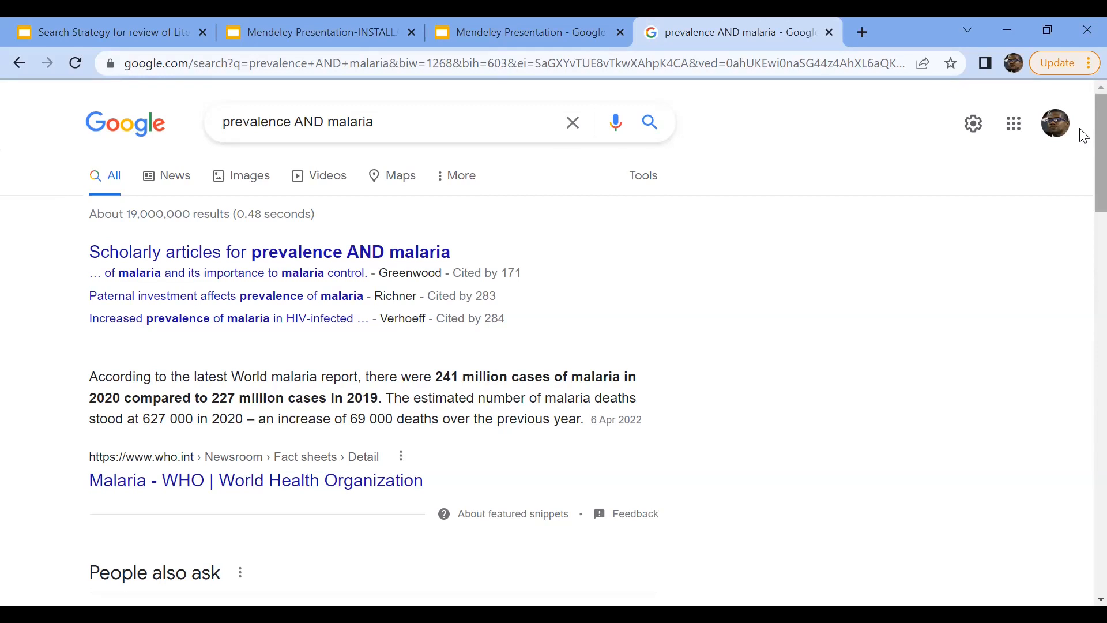
Extend the query with AND nigeria to form prevalence AND malaria AND nigeria, and run the search.
left_click(386, 128)
type("AND ")
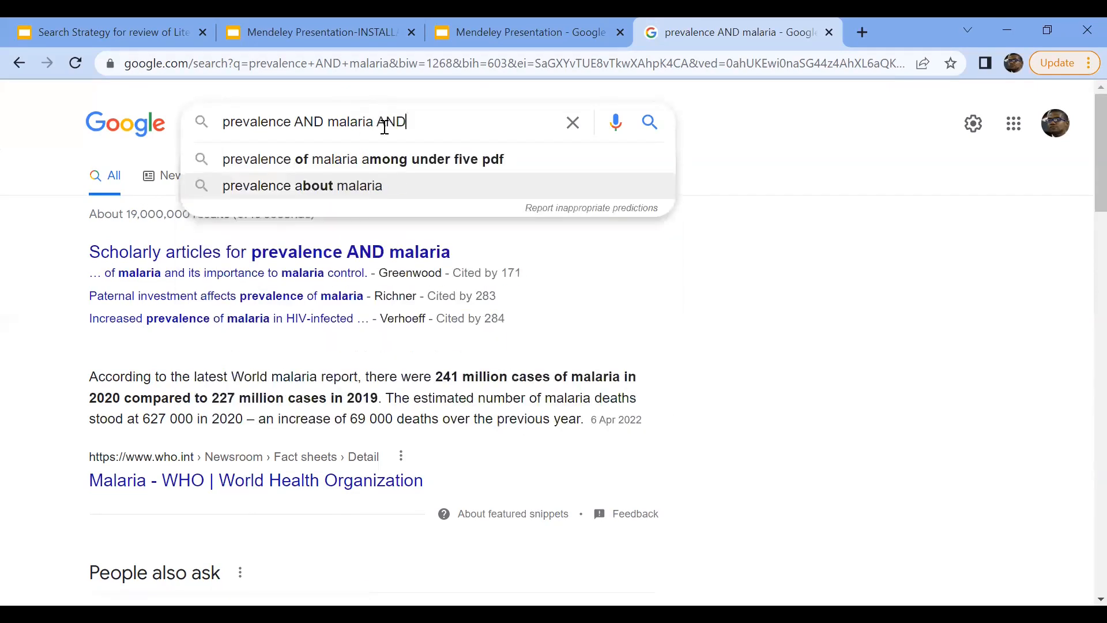
type("niger")
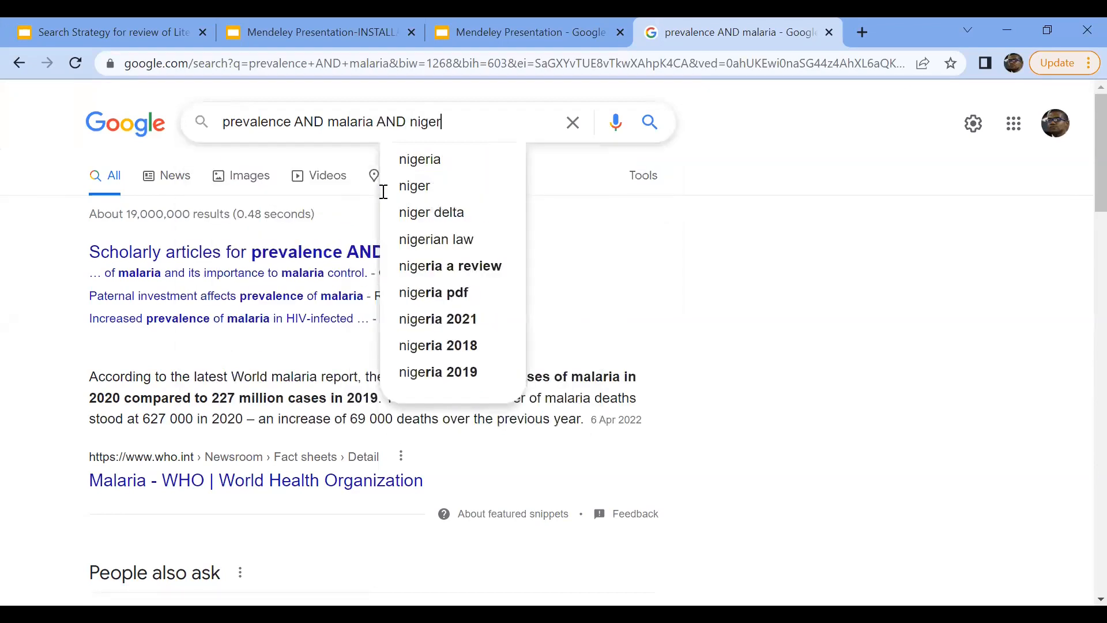
type("ia")
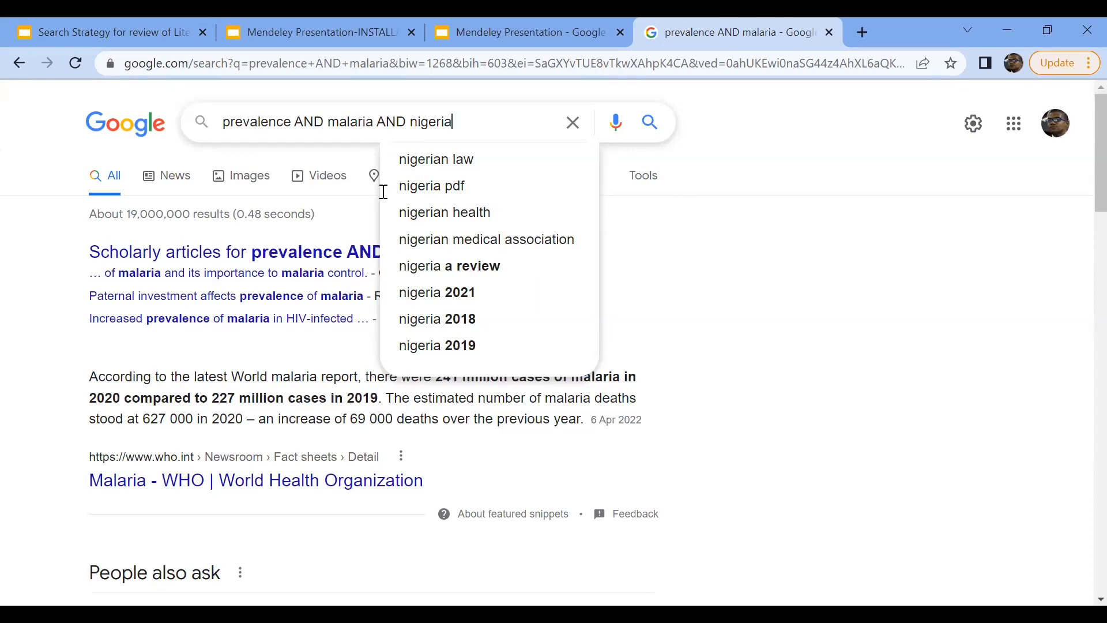
key("Return")
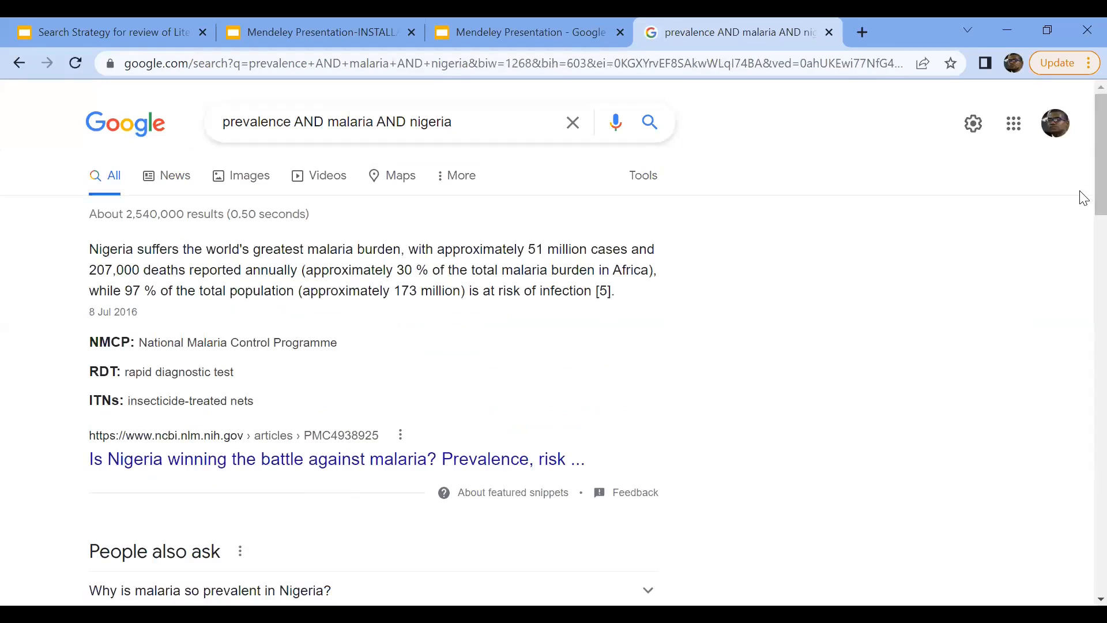
Examine the results of the three-term search for how prevalence, malaria and Nigeria are matched, returning to the search box.
scroll(1081, 173, "down", 5)
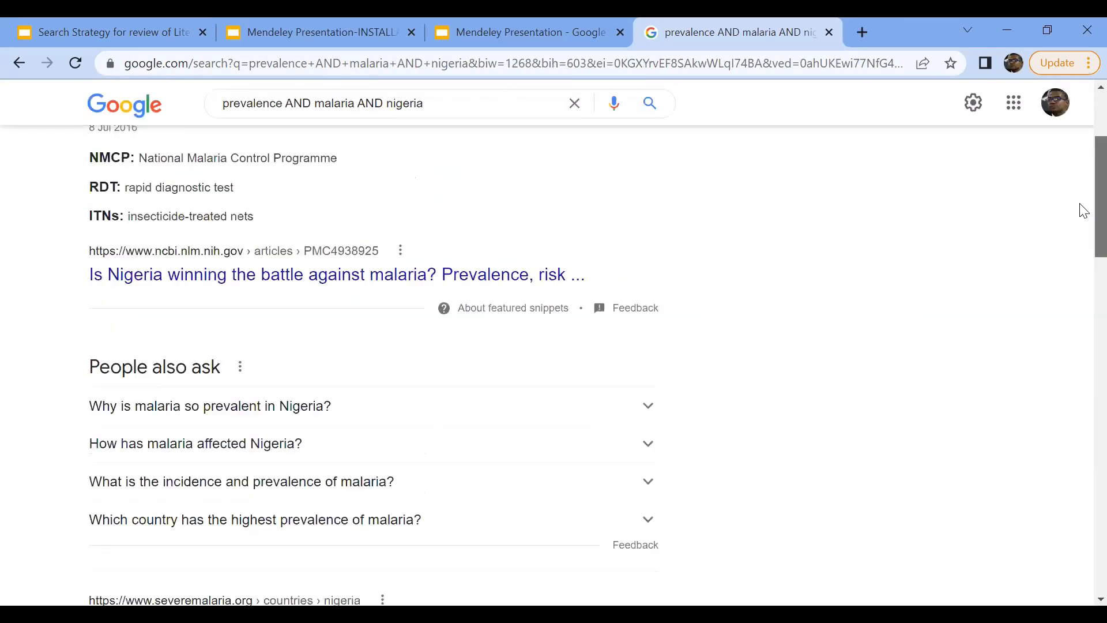
scroll(1084, 242, "down", 2)
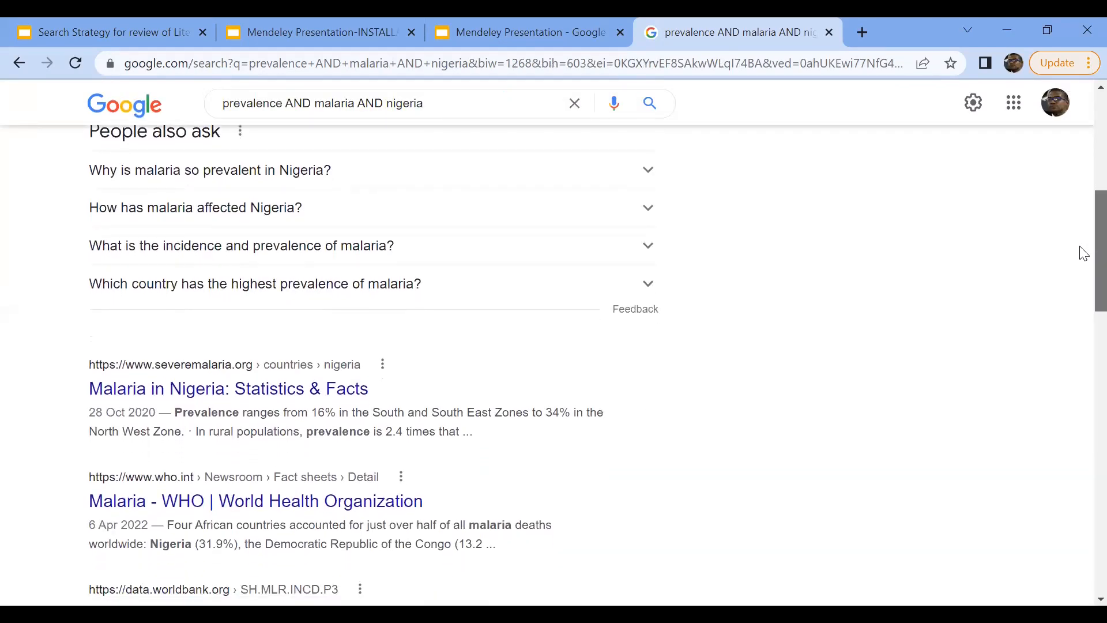
scroll(1084, 268, "down", 2)
scroll(1082, 275, "down", 1)
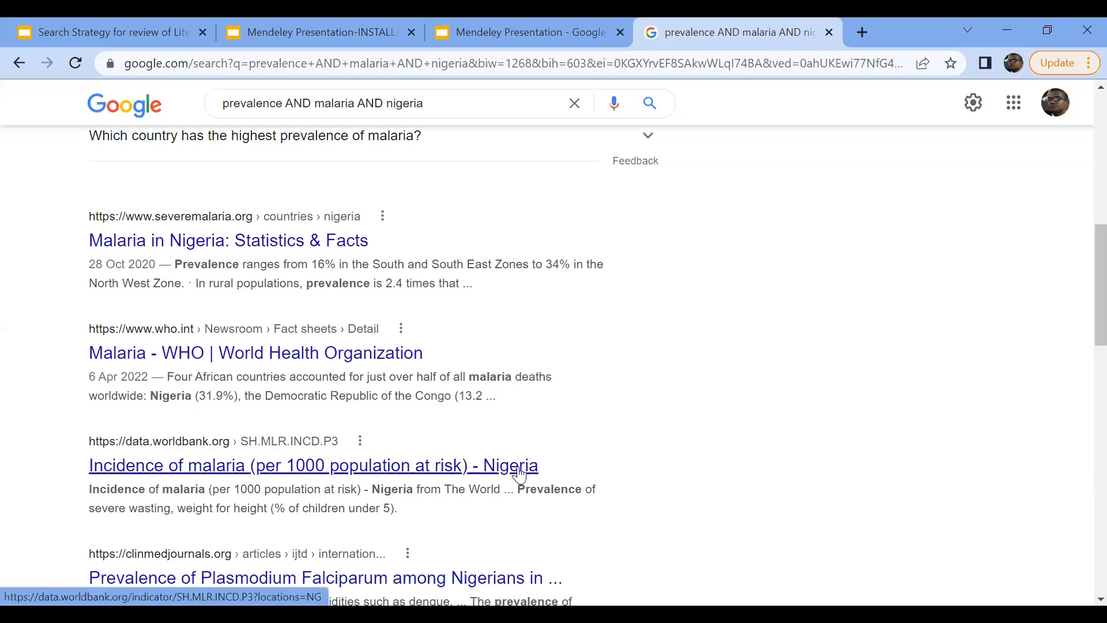
scroll(1085, 276, "down", 1)
scroll(304, 460, "down", 4)
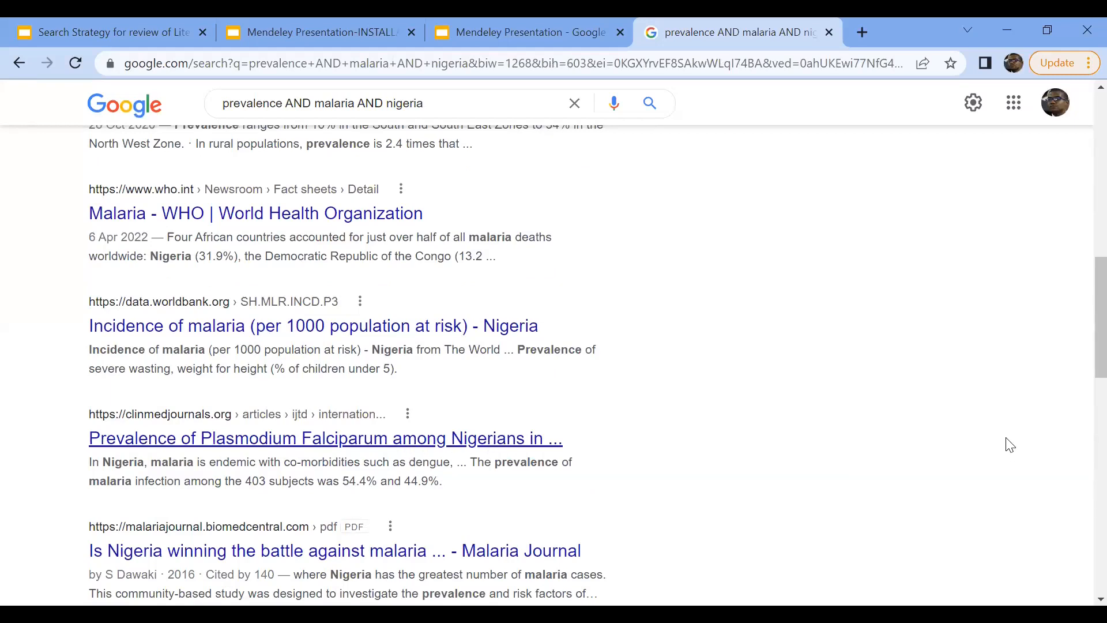
scroll(1082, 372, "down", 3)
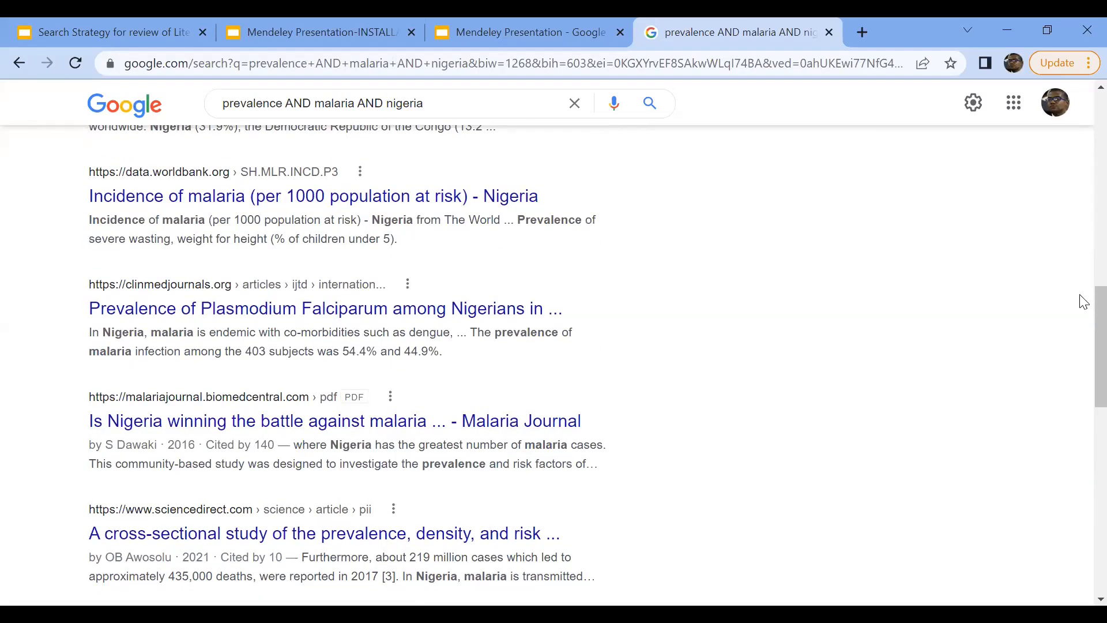
left_click_drag(1100, 322, 1101, 110)
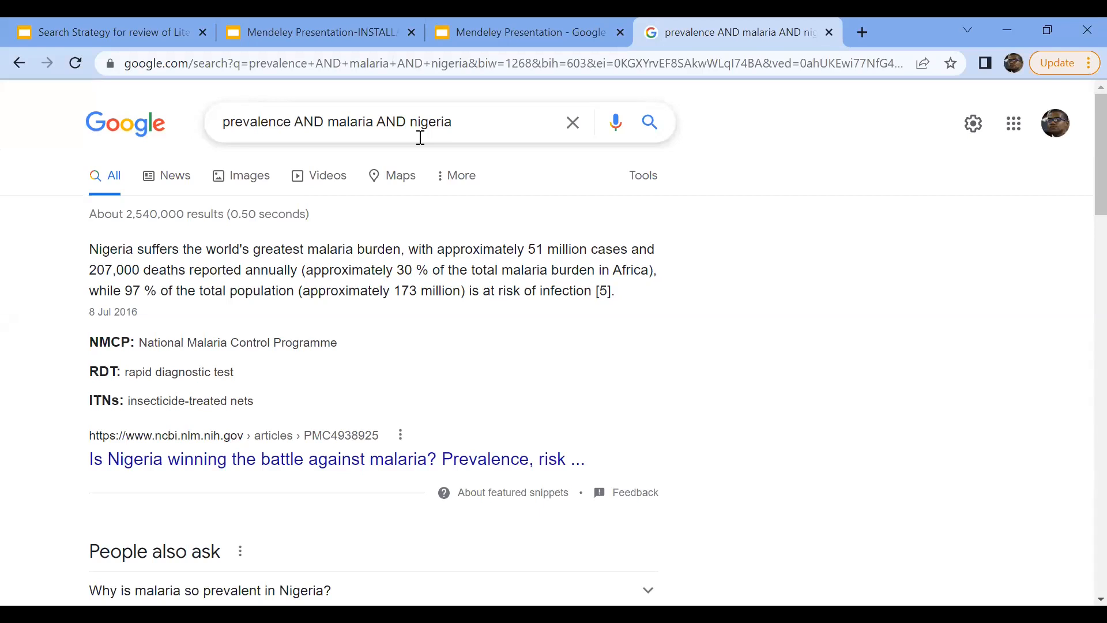
Replace nigeria with senegal in the query to form prevalence AND malaria AND senegal, and run the search.
double_click(442, 123)
key("BackSpace")
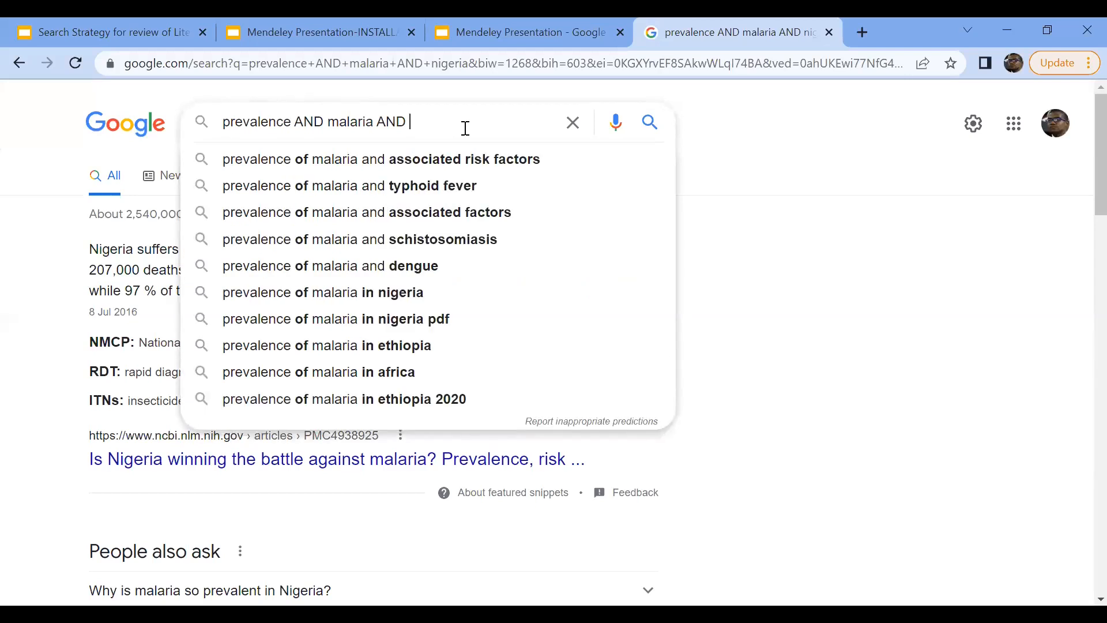
type("senegal")
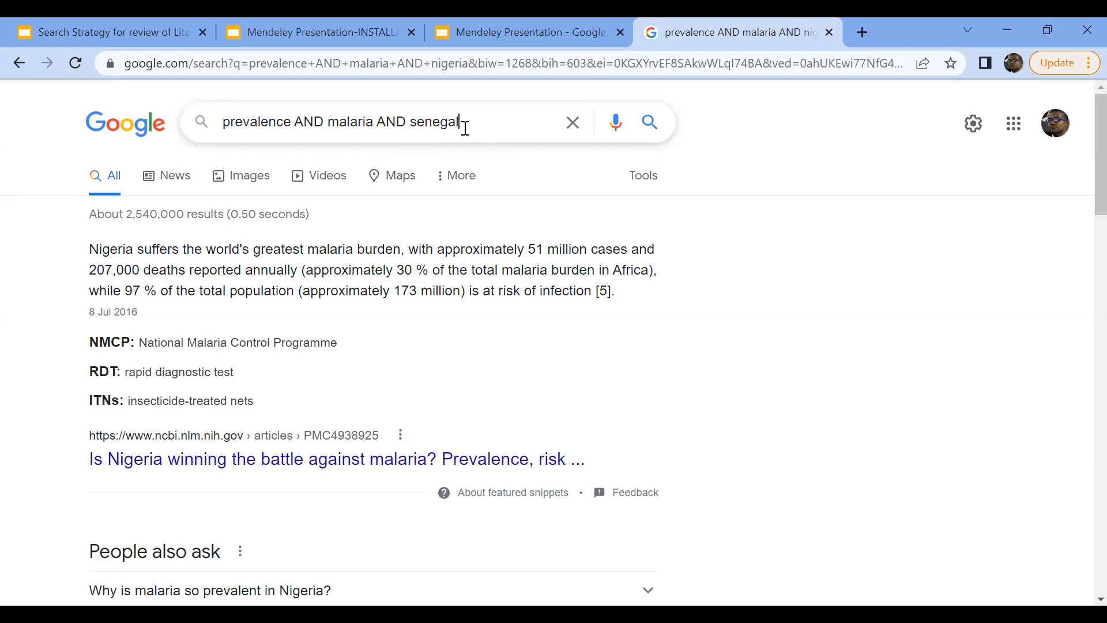
key("Return")
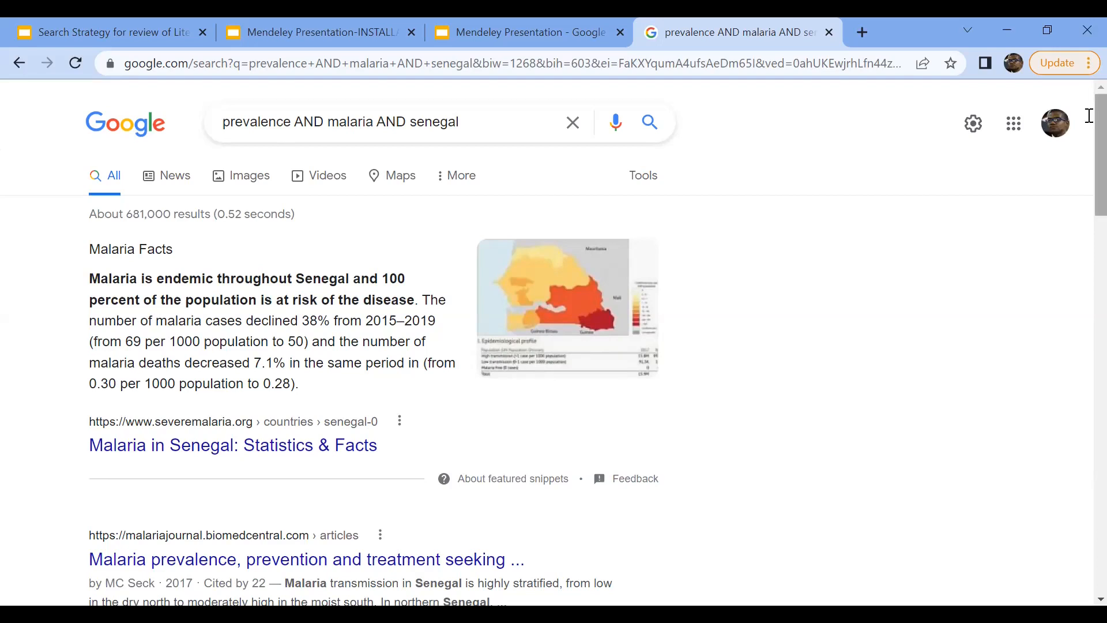
Examine the results of the Senegal query for how malaria, prevalence and Senegal are matched, returning to the search box.
scroll(1089, 133, "down", 3)
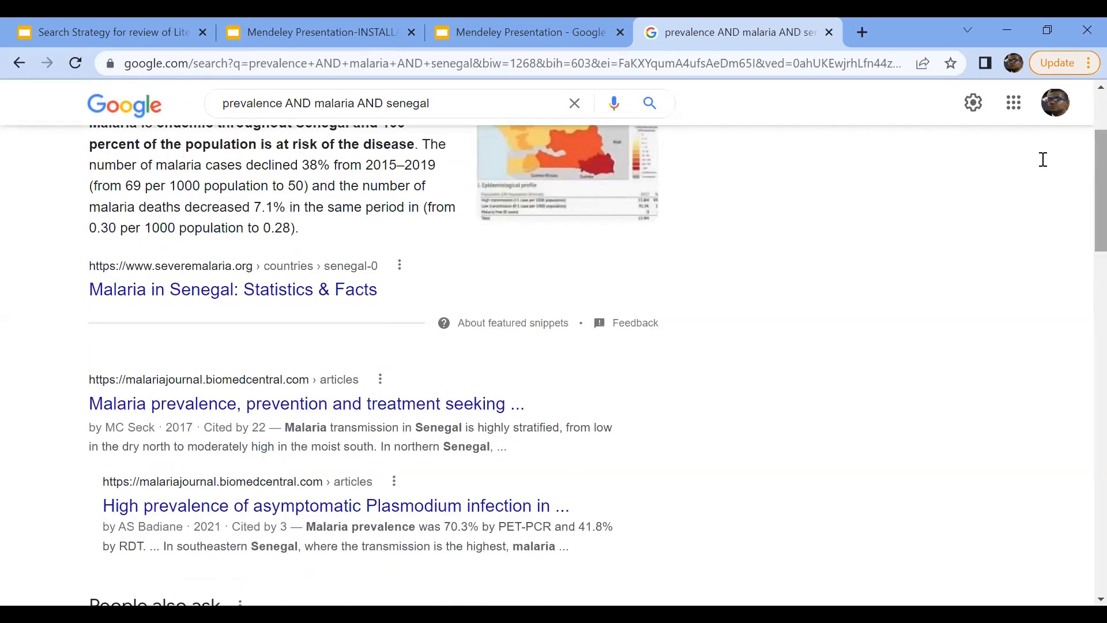
left_click_drag(286, 428, 465, 429)
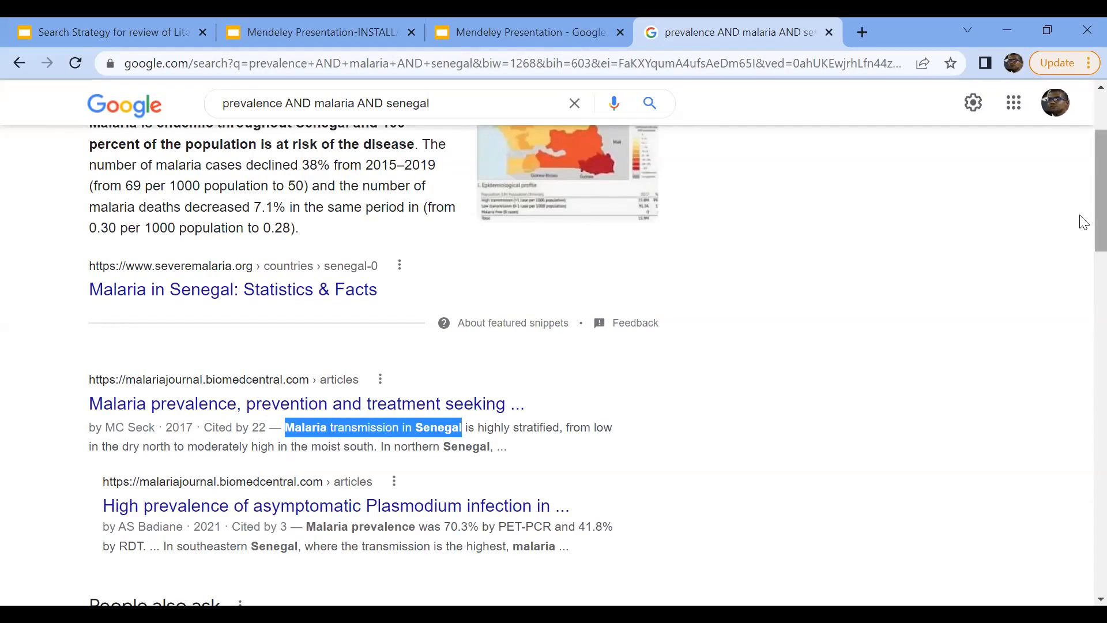
scroll(1082, 231, "down", 2)
left_click_drag(178, 392, 305, 393)
scroll(1083, 268, "down", 5)
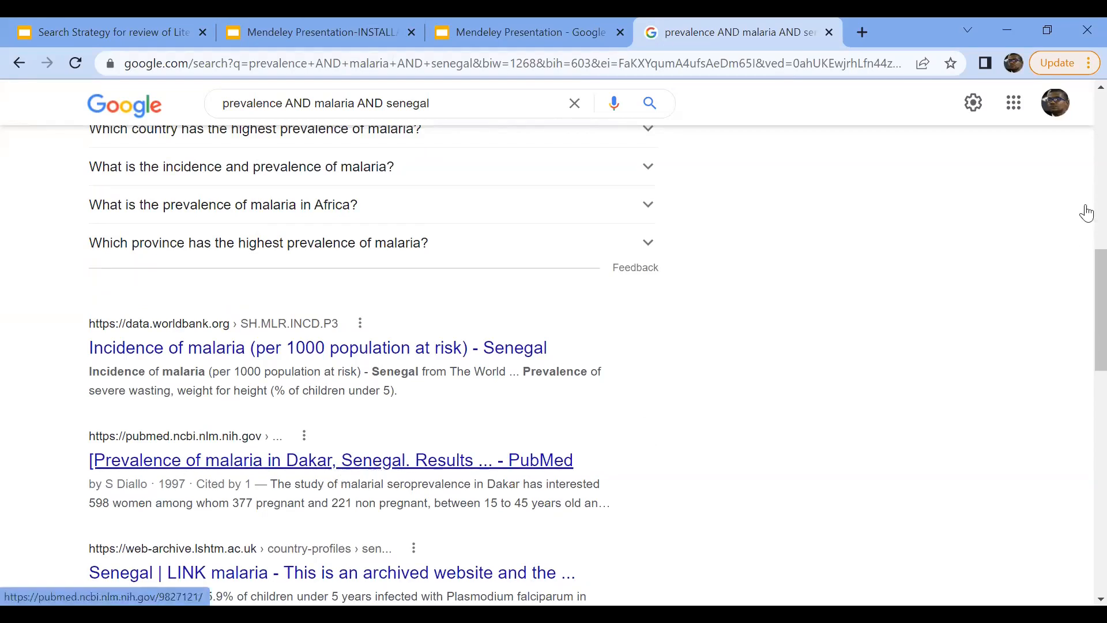
scroll(1087, 144, "up", 4)
scroll(1087, 121, "up", 6)
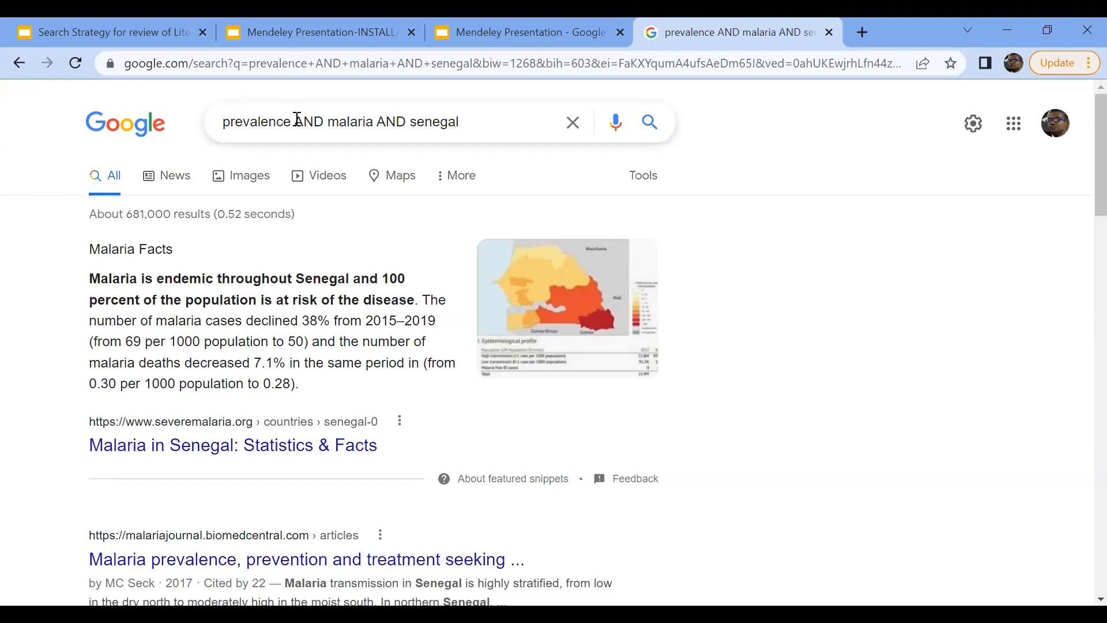
Change the country term to the bracketed alternative (senegal OR nigeria) after prevalence AND malaria AND, and run the search.
left_click(413, 124)
type("(")
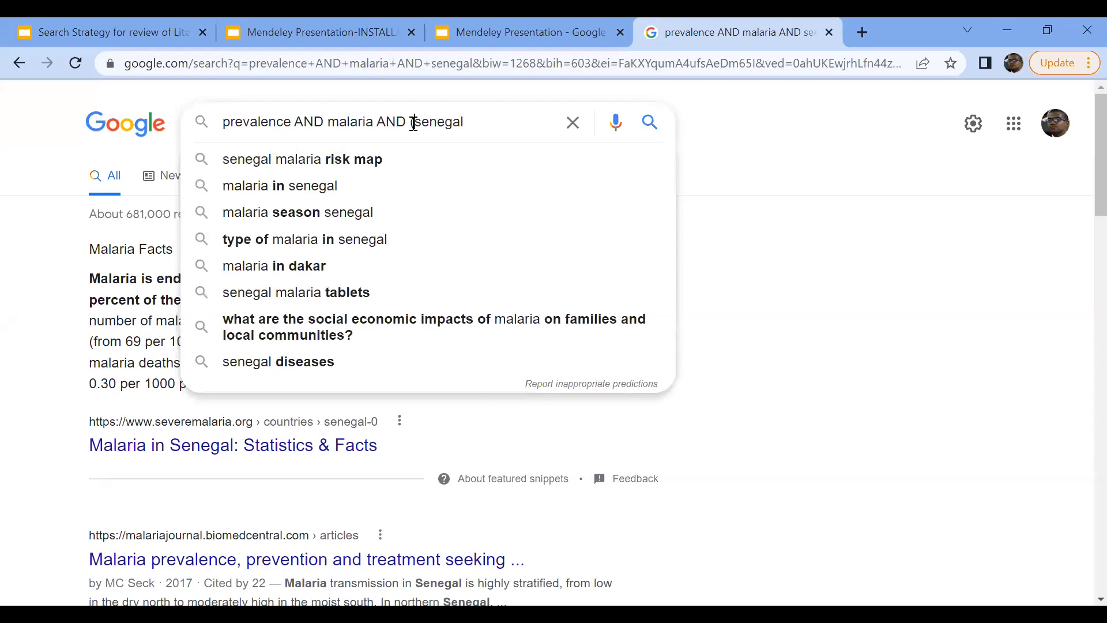
left_click(470, 124)
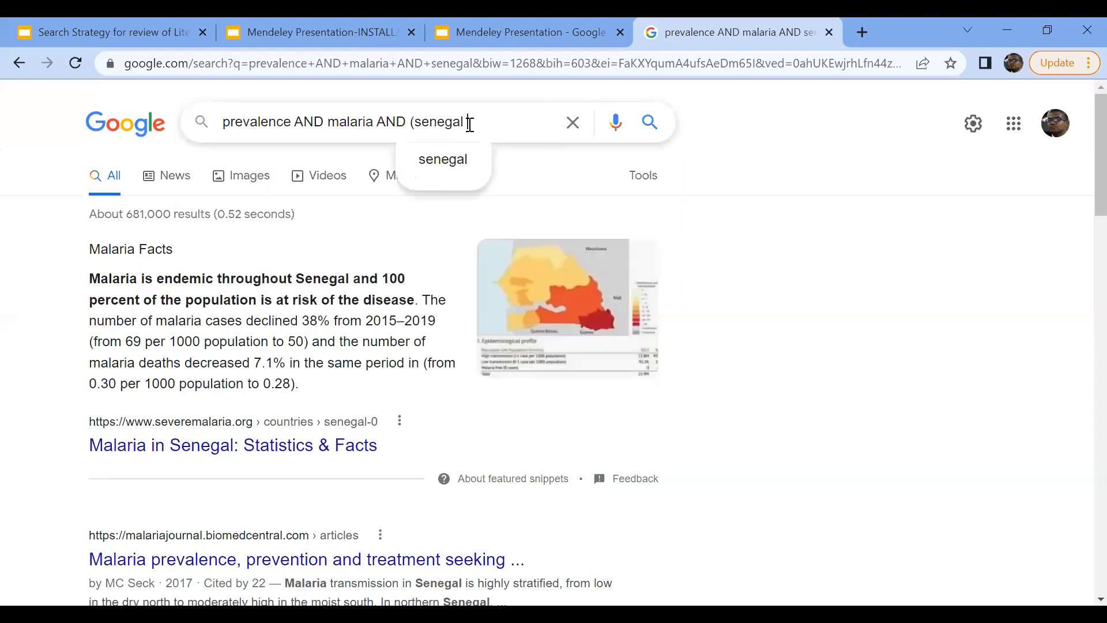
type("pR nigeria")
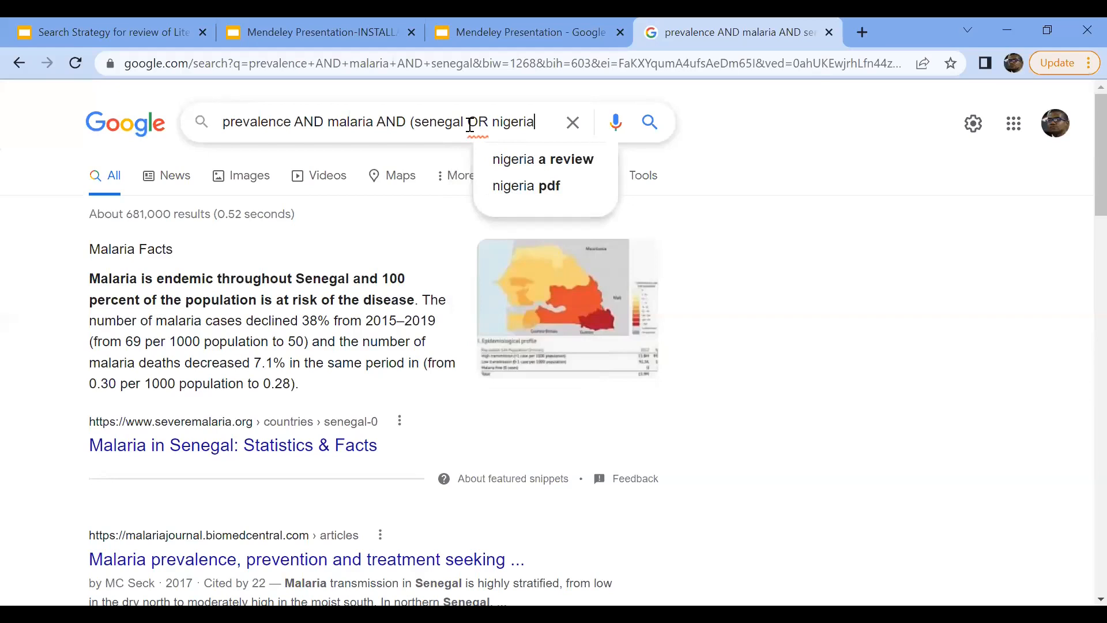
type(")")
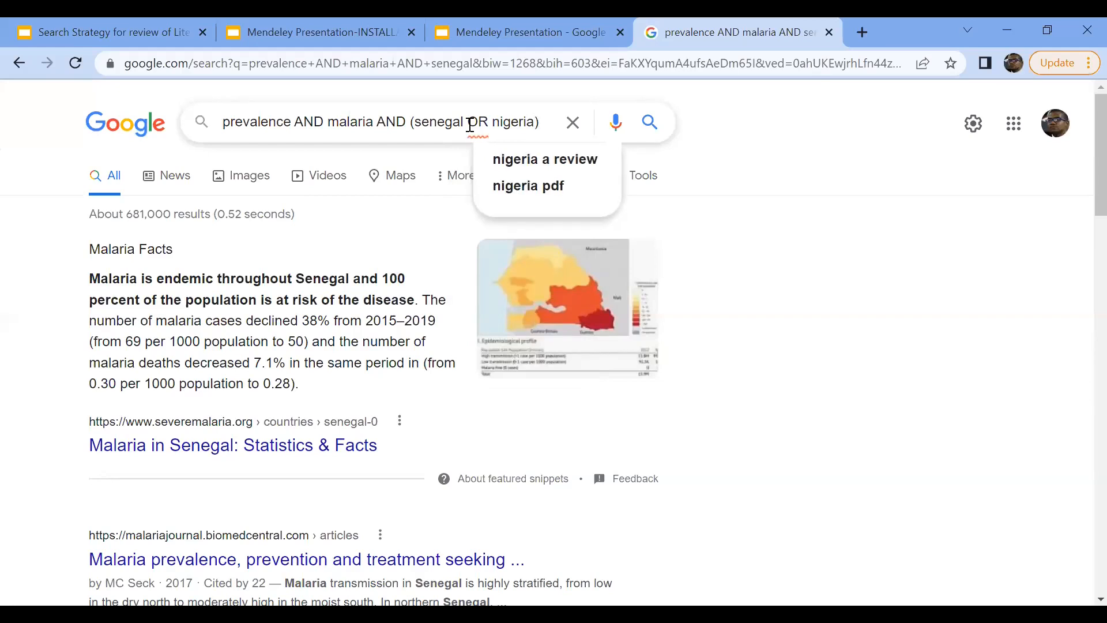
left_click(756, 196)
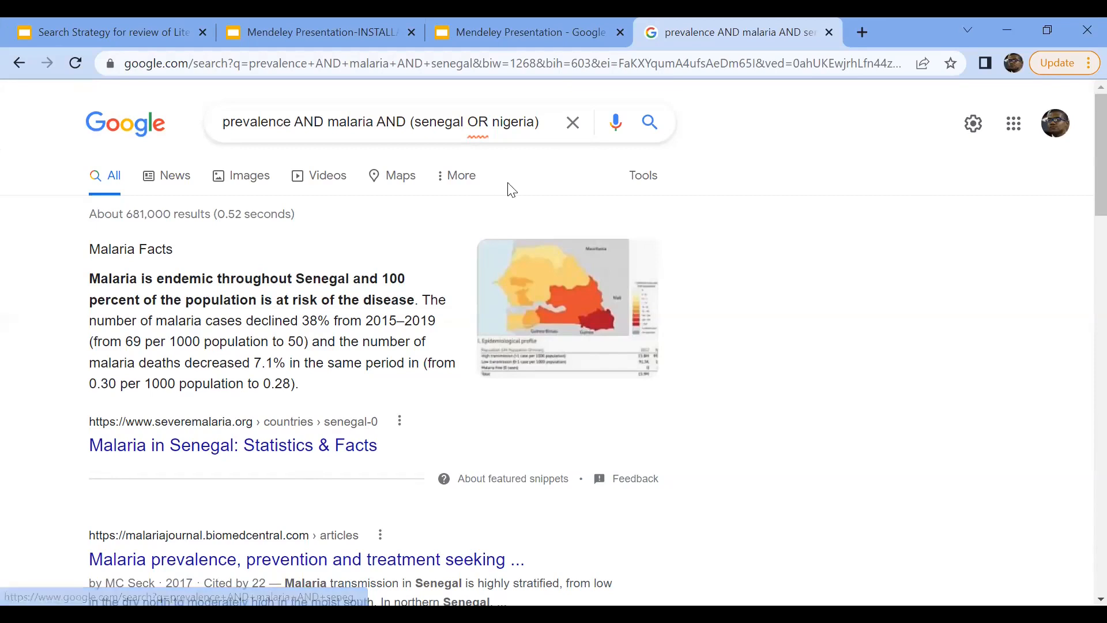
left_click(649, 126)
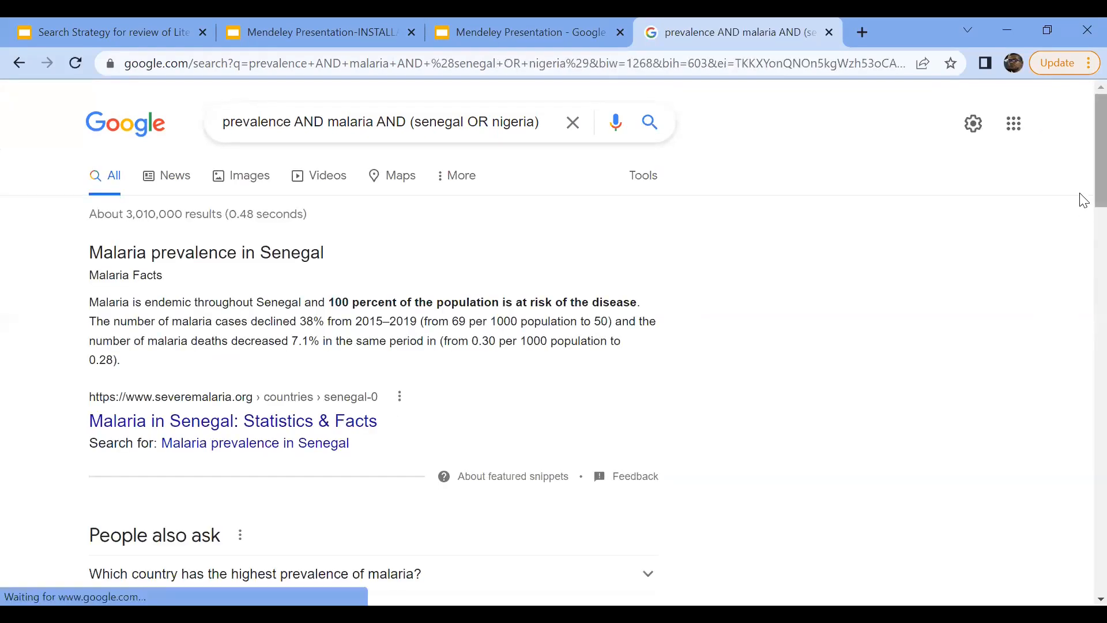
Look through the results of the OR search for how each matches either Senegal or Nigeria, ending back at the search box.
scroll(1085, 202, "down", 5)
scroll(1084, 215, "down", 3)
scroll(1084, 254, "down", 2)
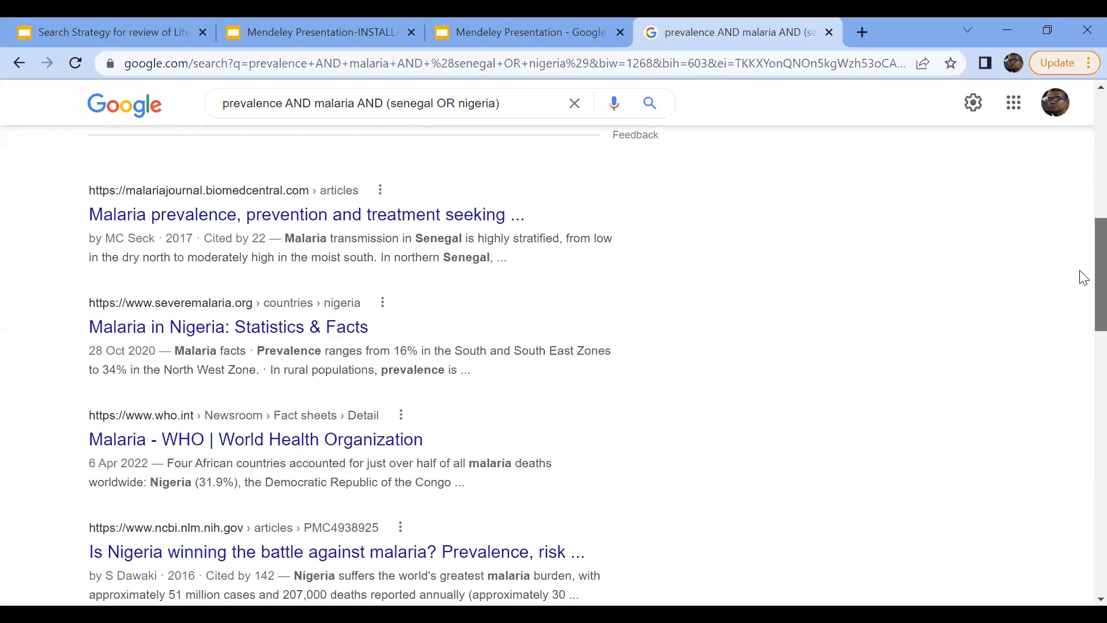
scroll(1085, 278, "down", 1)
left_click_drag(150, 427, 180, 452)
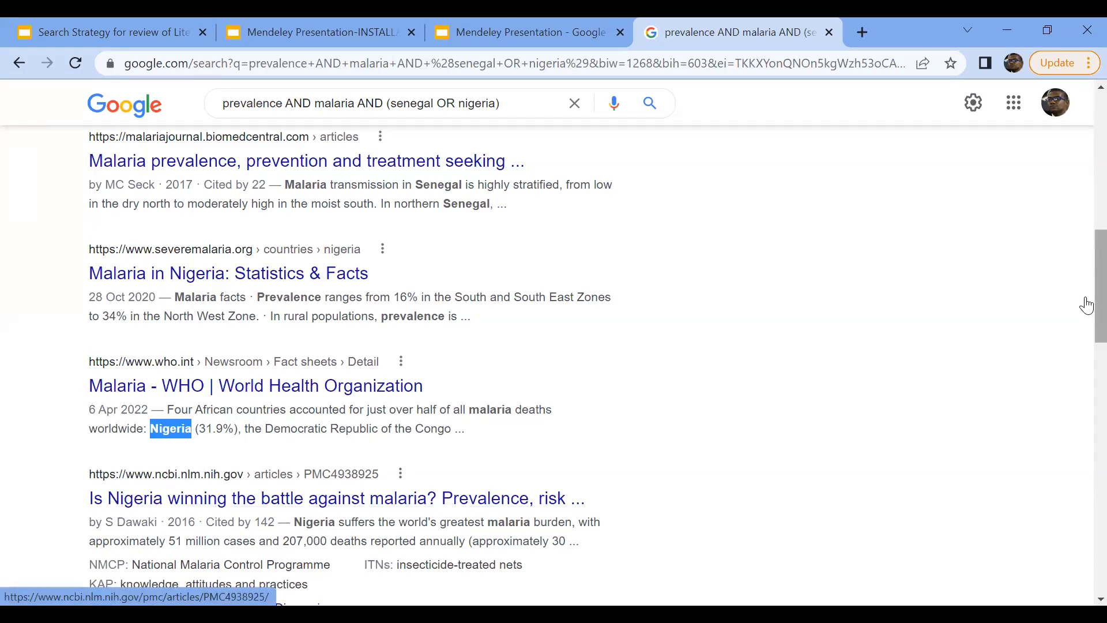
scroll(526, 319, "down", 2)
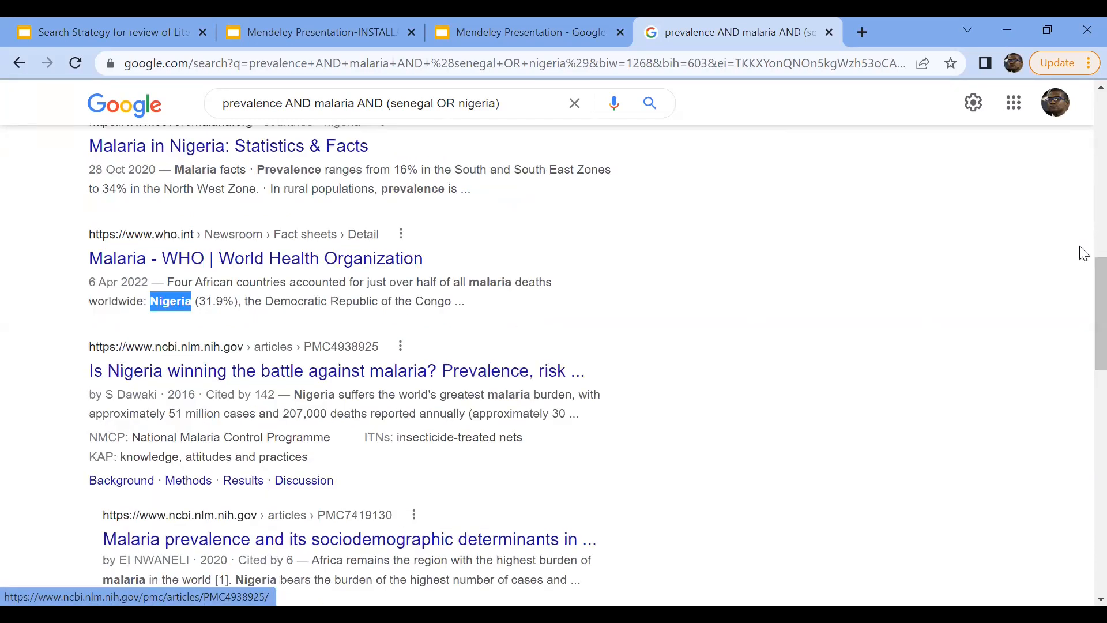
scroll(1083, 318, "down", 1)
scroll(1083, 325, "down", 2)
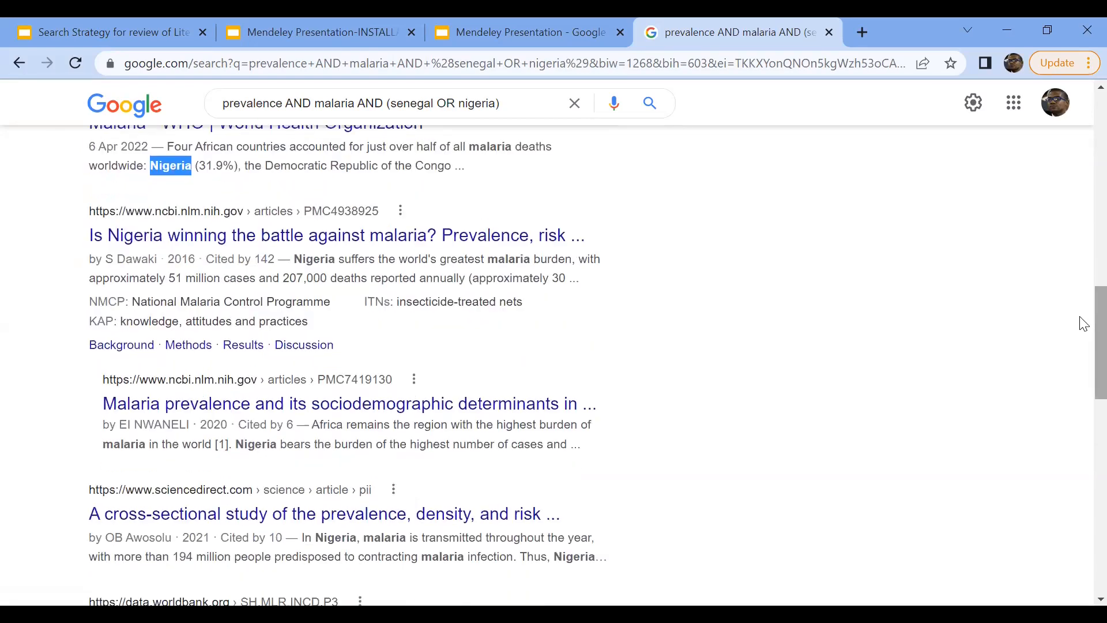
scroll(1082, 346, "down", 4)
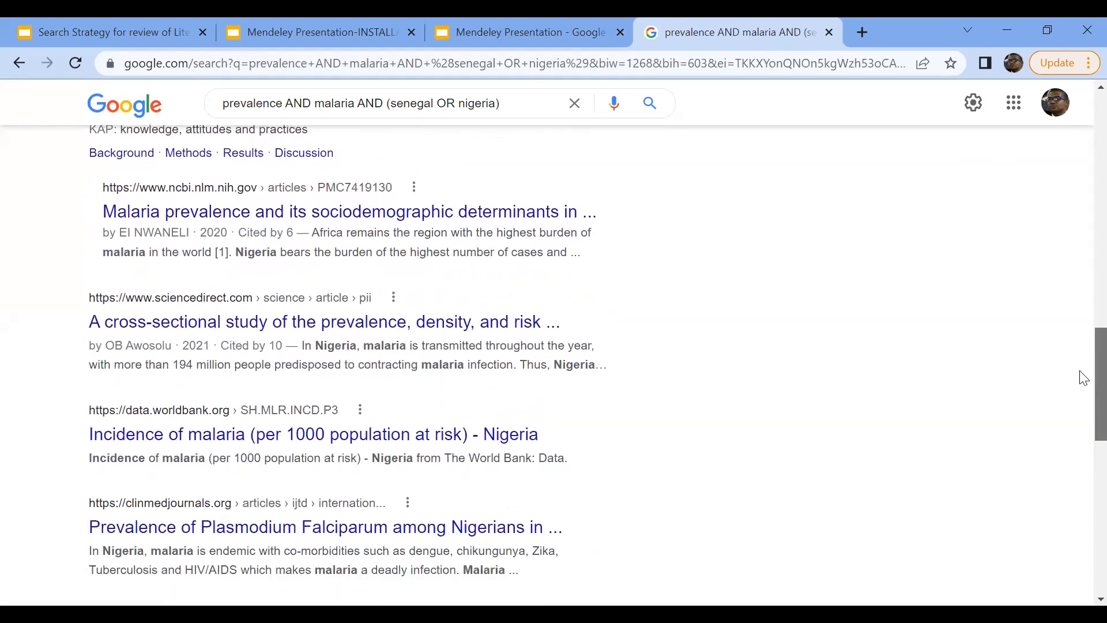
scroll(1084, 381, "down", 4)
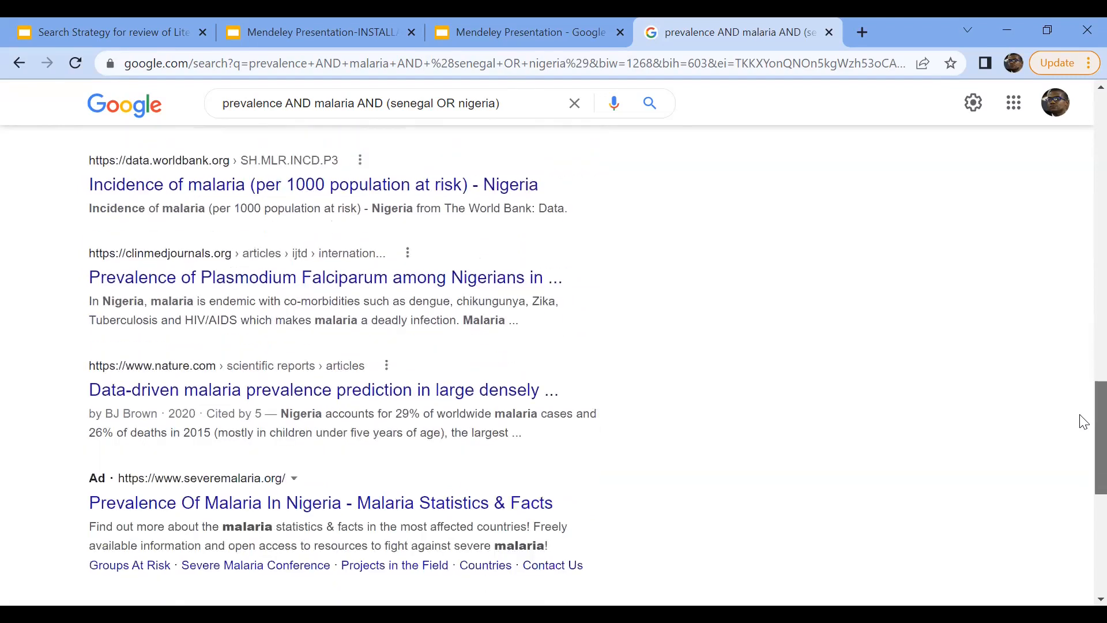
scroll(1081, 312, "up", 12)
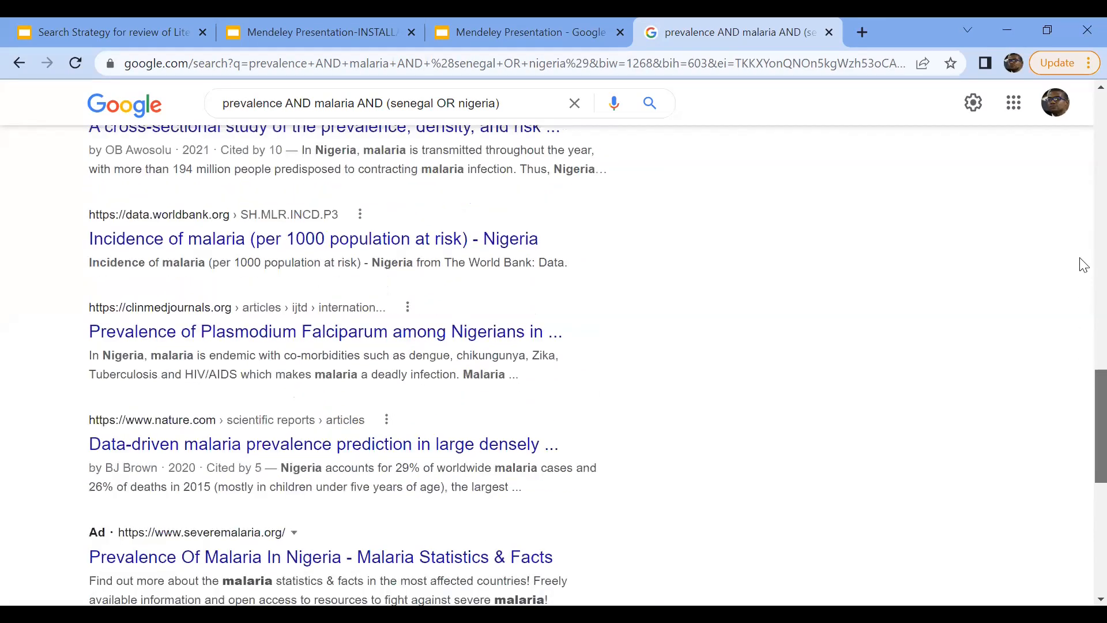
scroll(1081, 231, "up", 11)
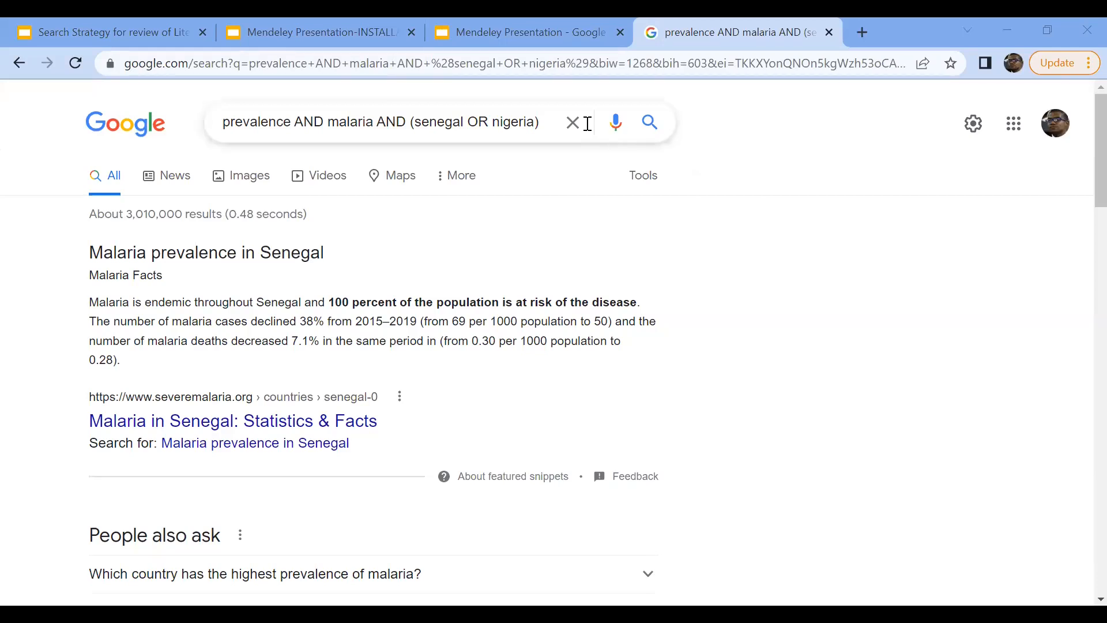
Replace the whole query with the bracketed synonym group (musician OR instrumentalist) followed by AND.
left_click_drag(588, 123, 213, 138)
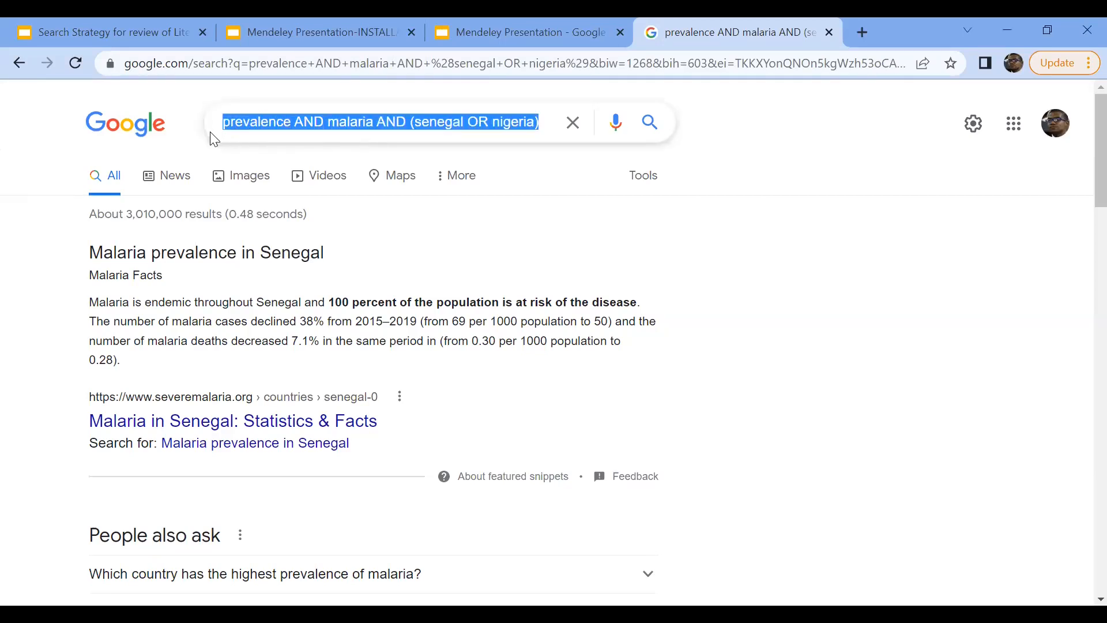
key("BackSpace")
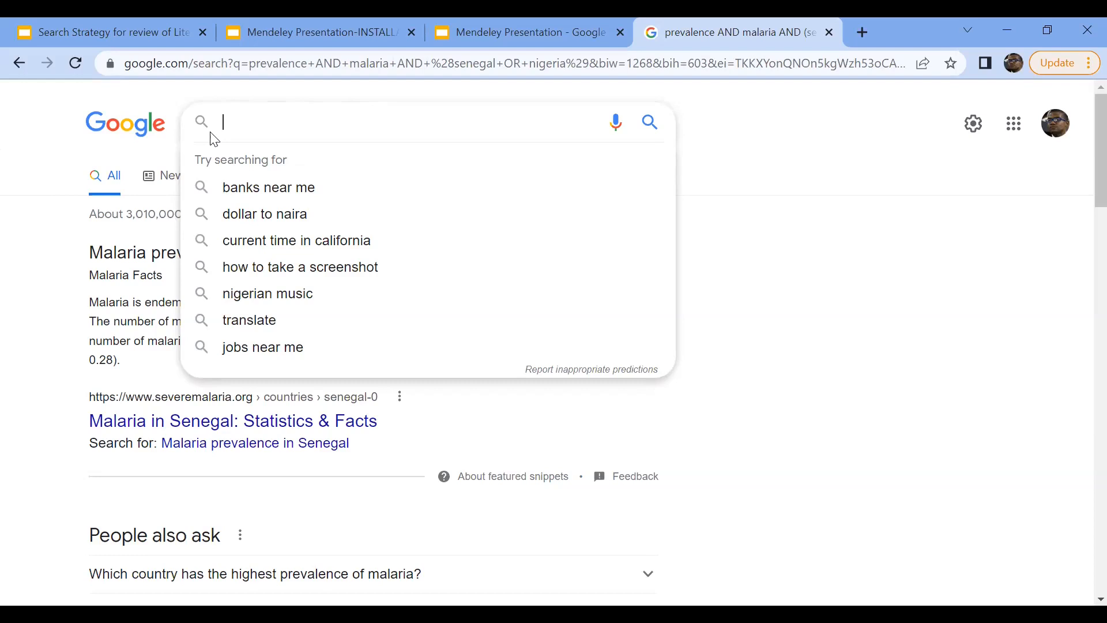
type("(")
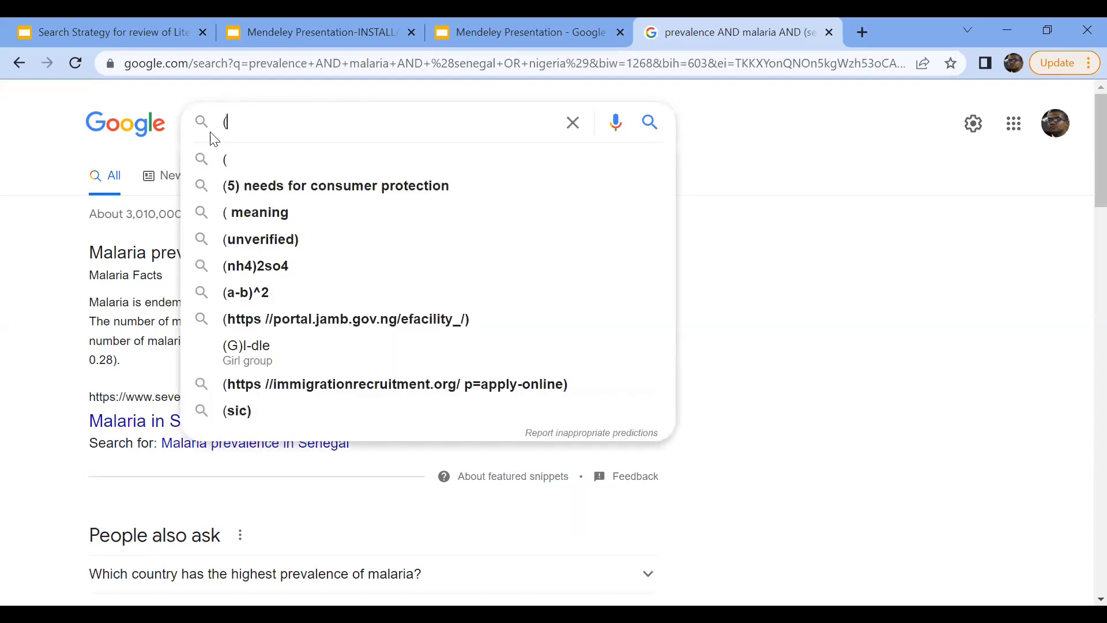
type("music")
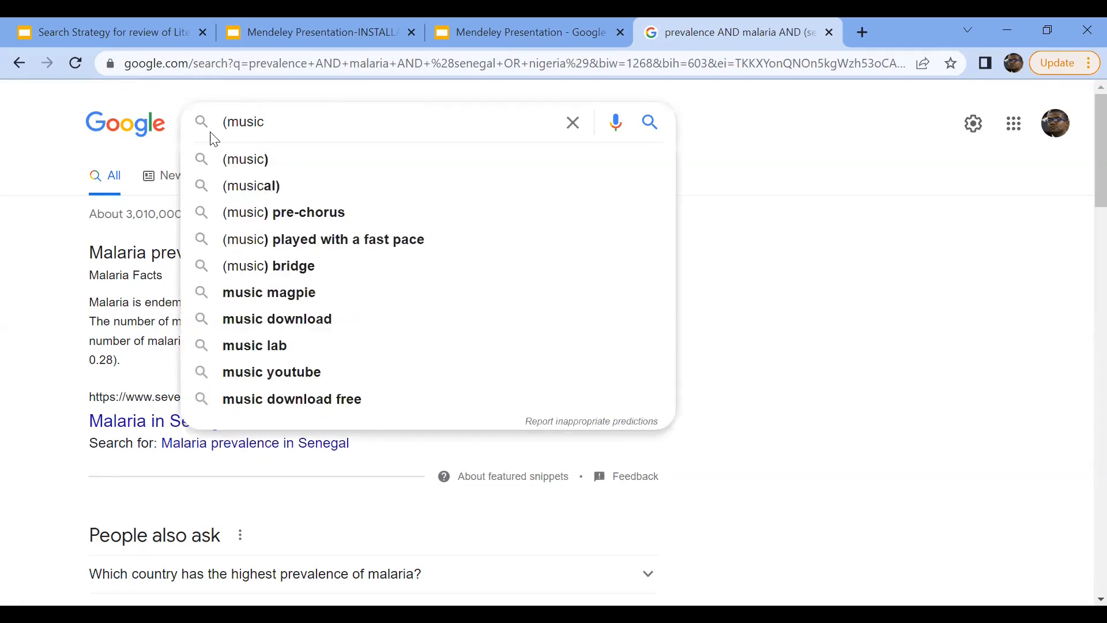
type("ian OR ")
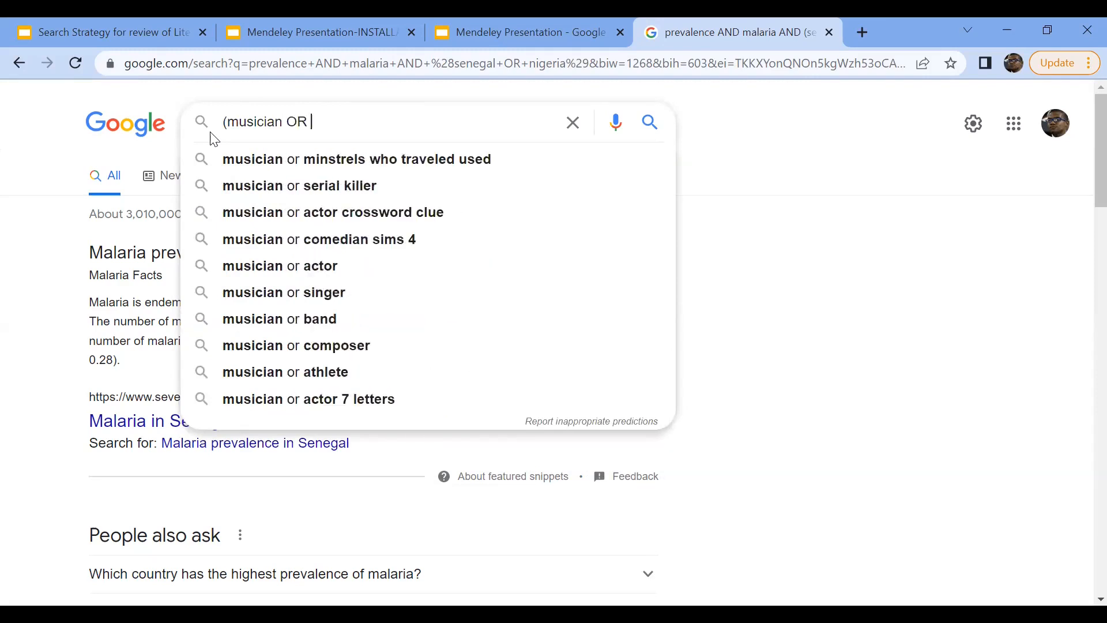
type("instrumen")
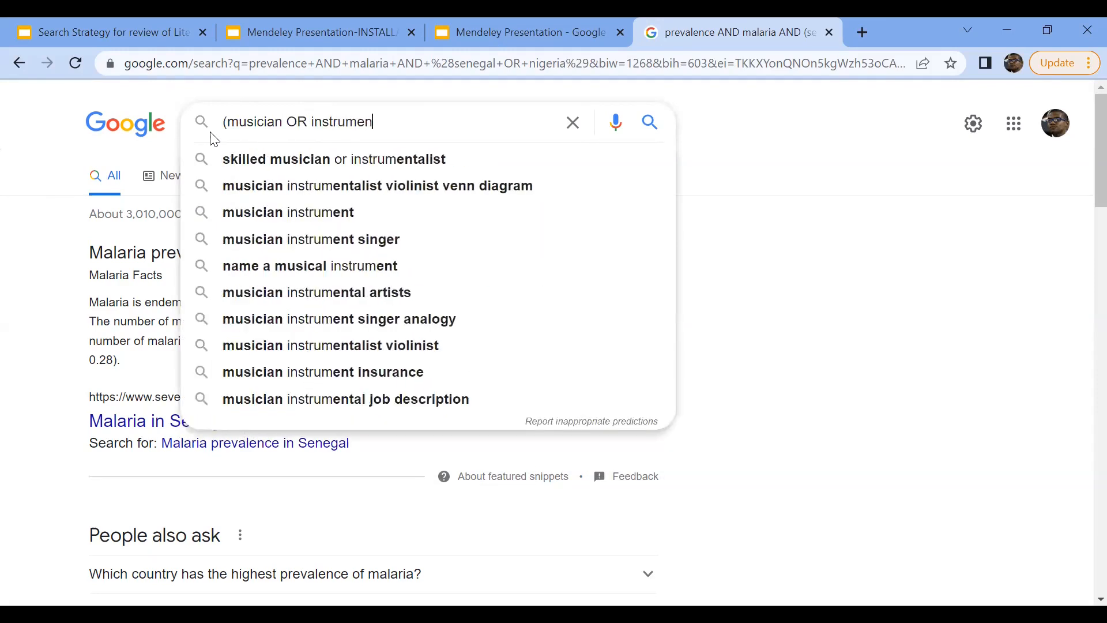
type("talist")
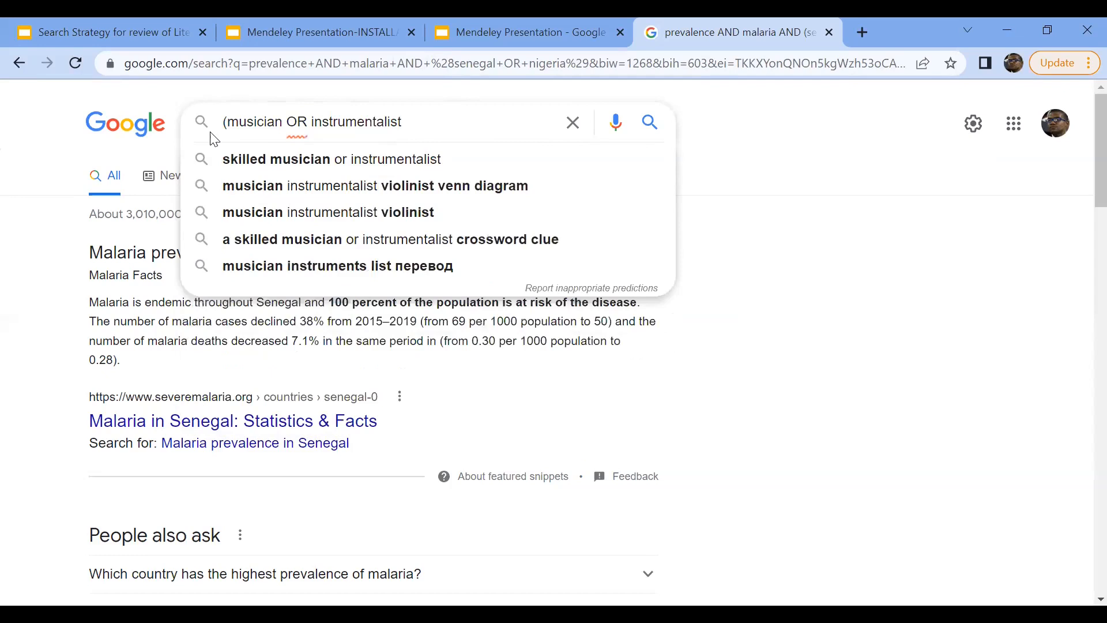
type(") AND")
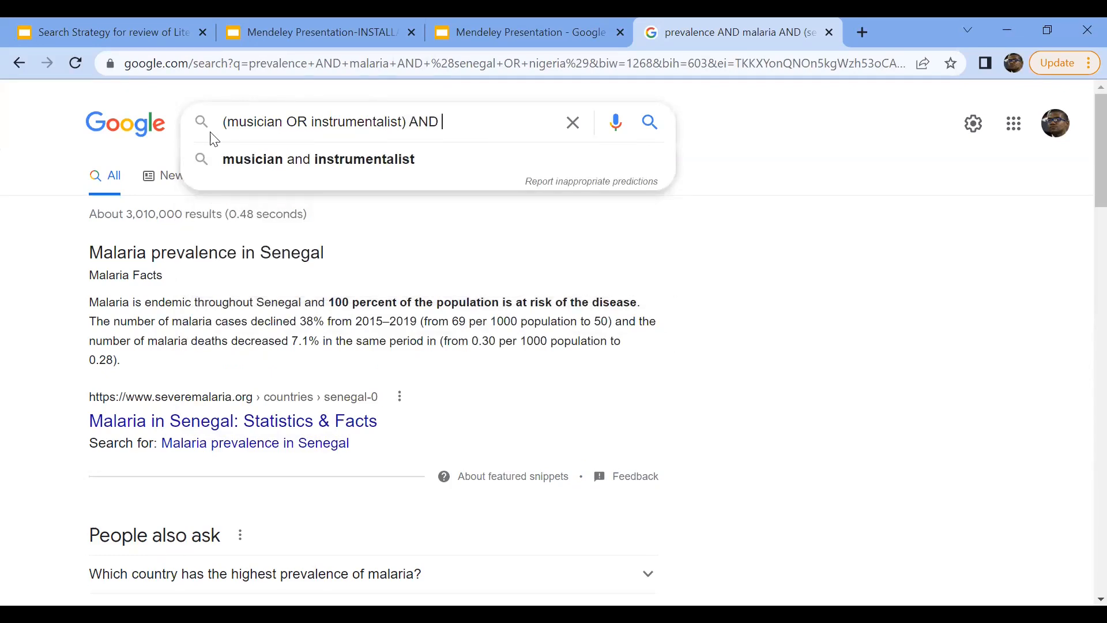
Add the second bracketed group (loud noise OR sound) to the query, followed by AND.
type(" (noise")
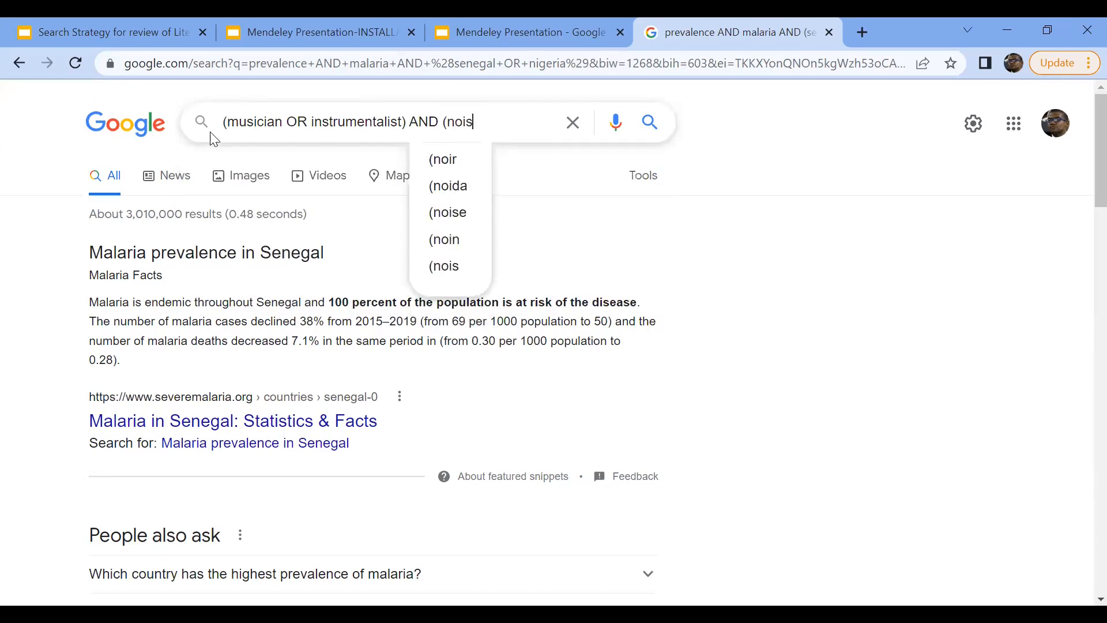
key("BackSpace")
key("BackSpace")
key("BackSpace")
key("BackSpace")
key("BackSpace")
type("loud")
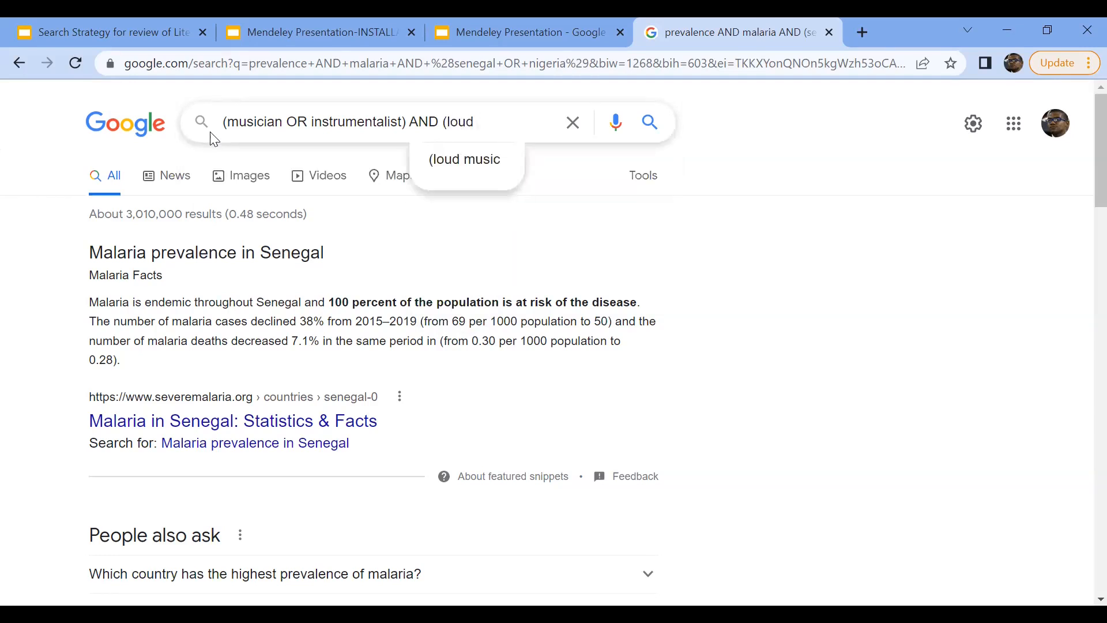
type(" noise OR")
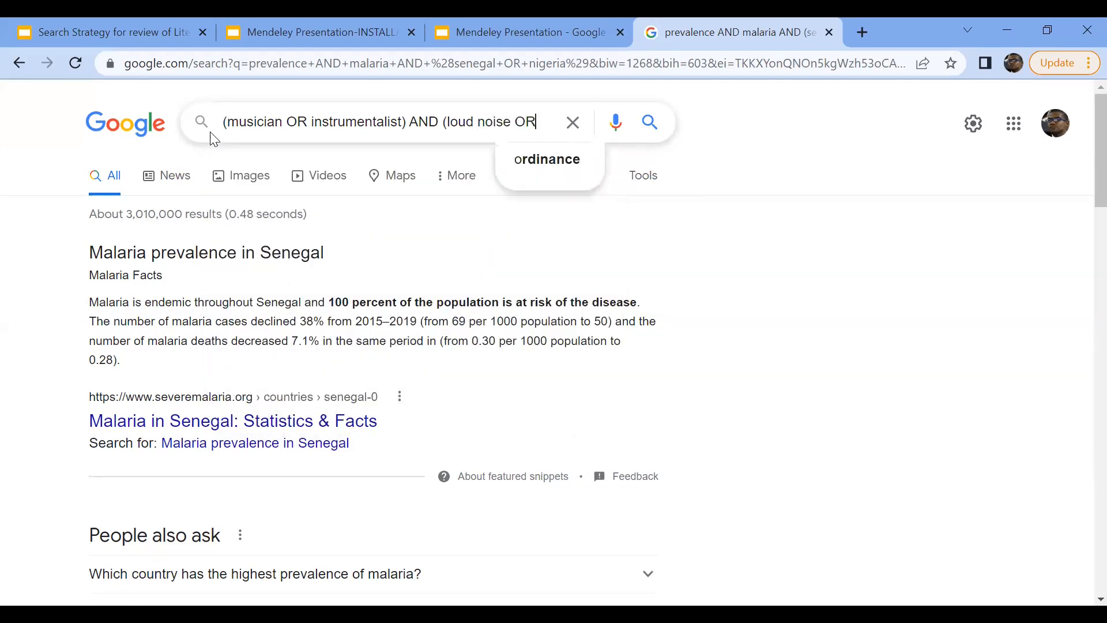
type(" sound")
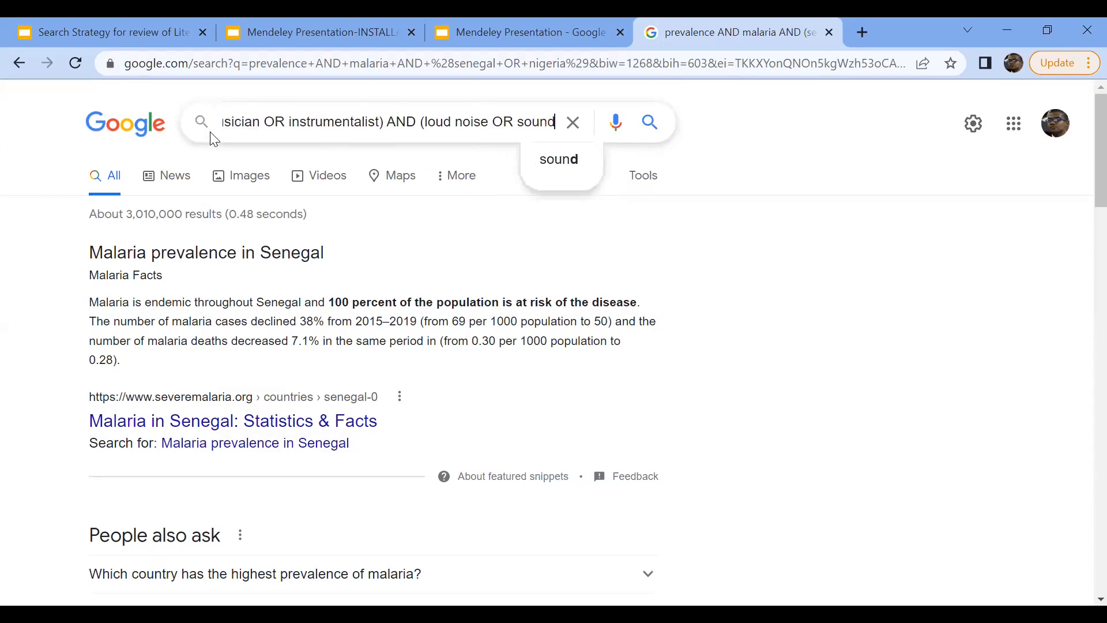
type(") AND")
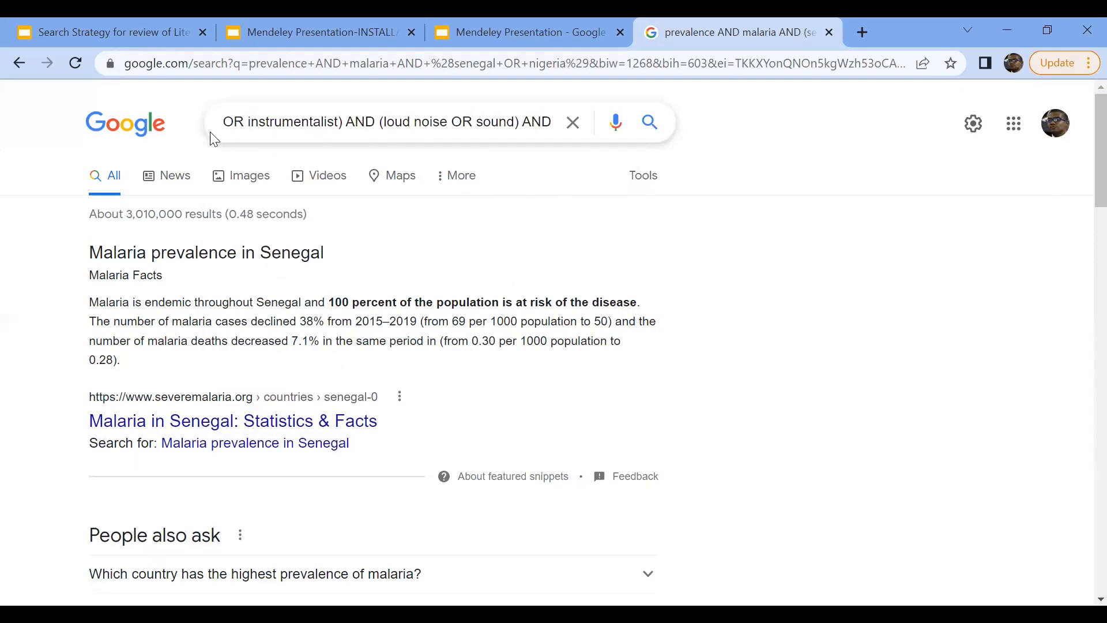
Complete the query with the bracketed group ("noise induced hearing loss" OR NIHL) and run the search.
type(" (")
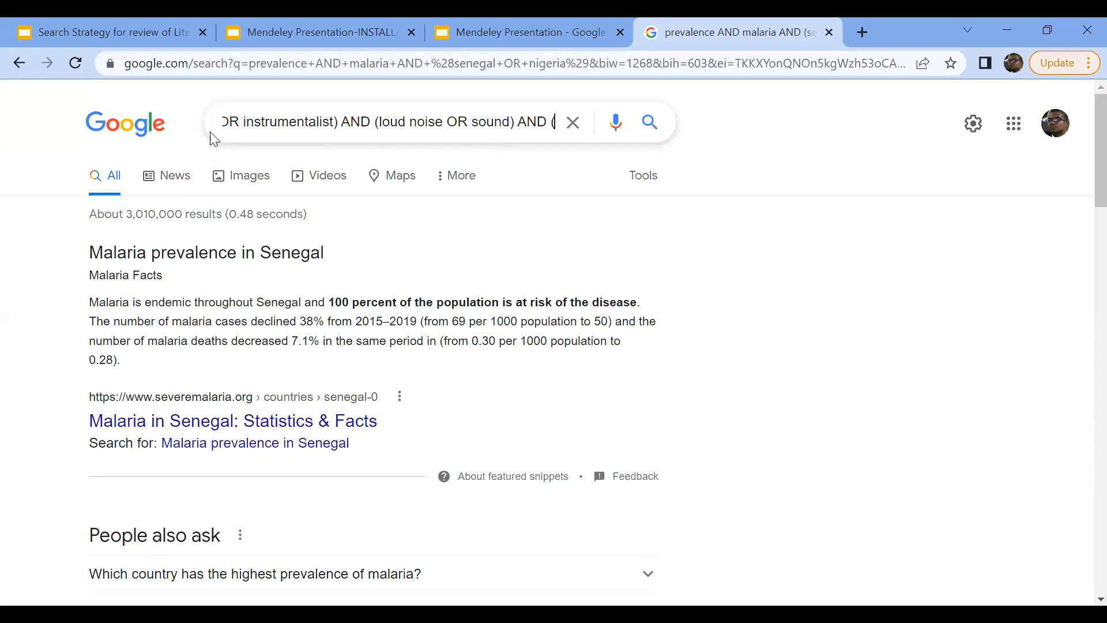
type("\"")
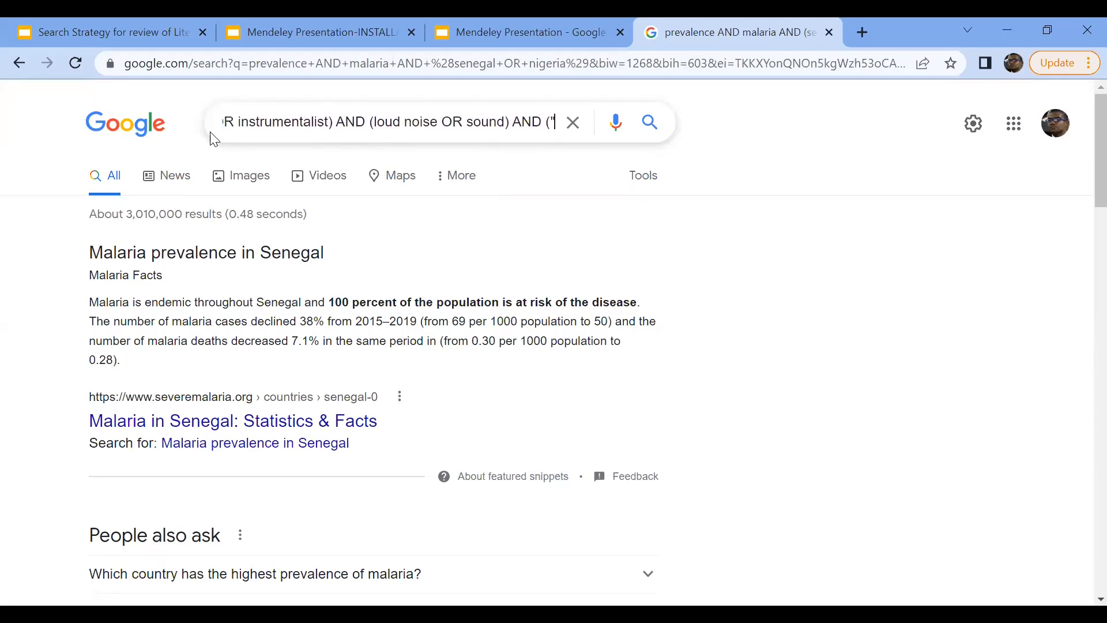
type("noise")
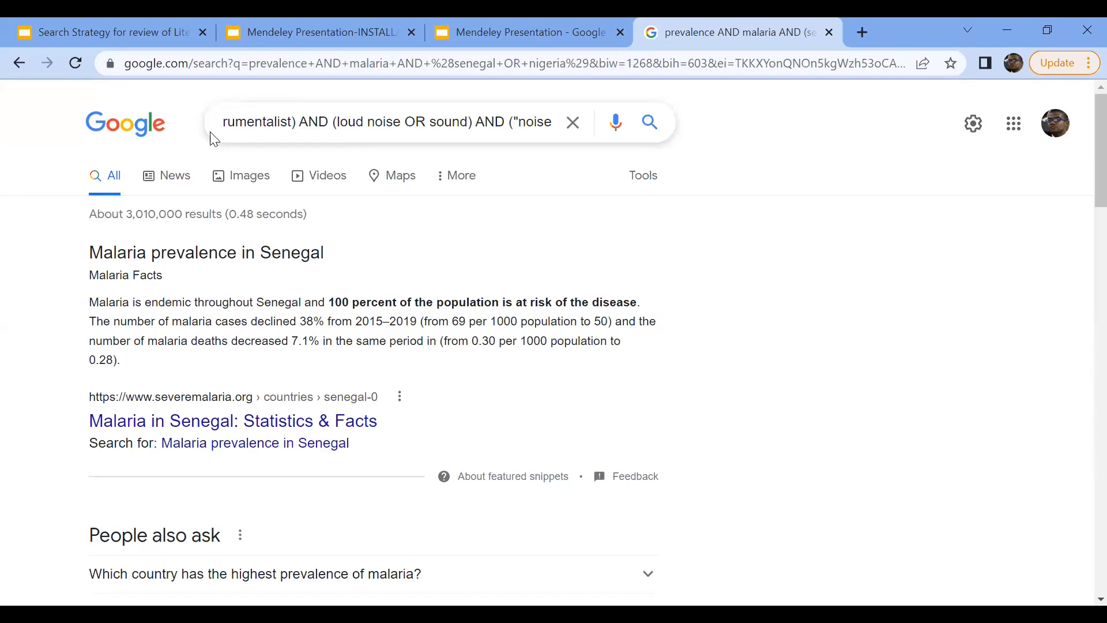
type("induced")
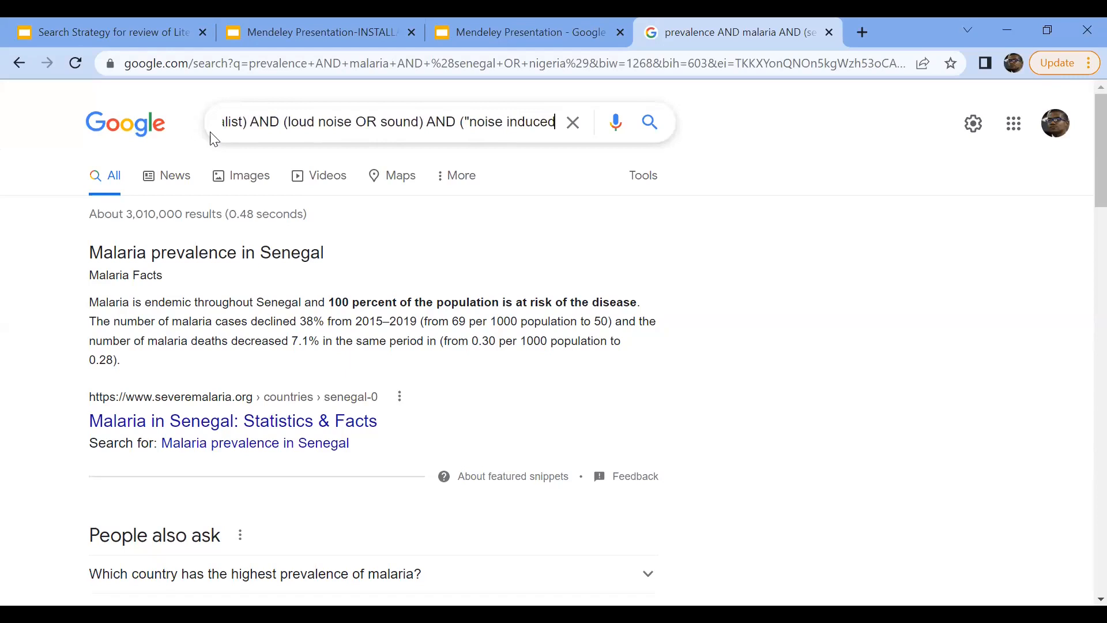
type(" hearing")
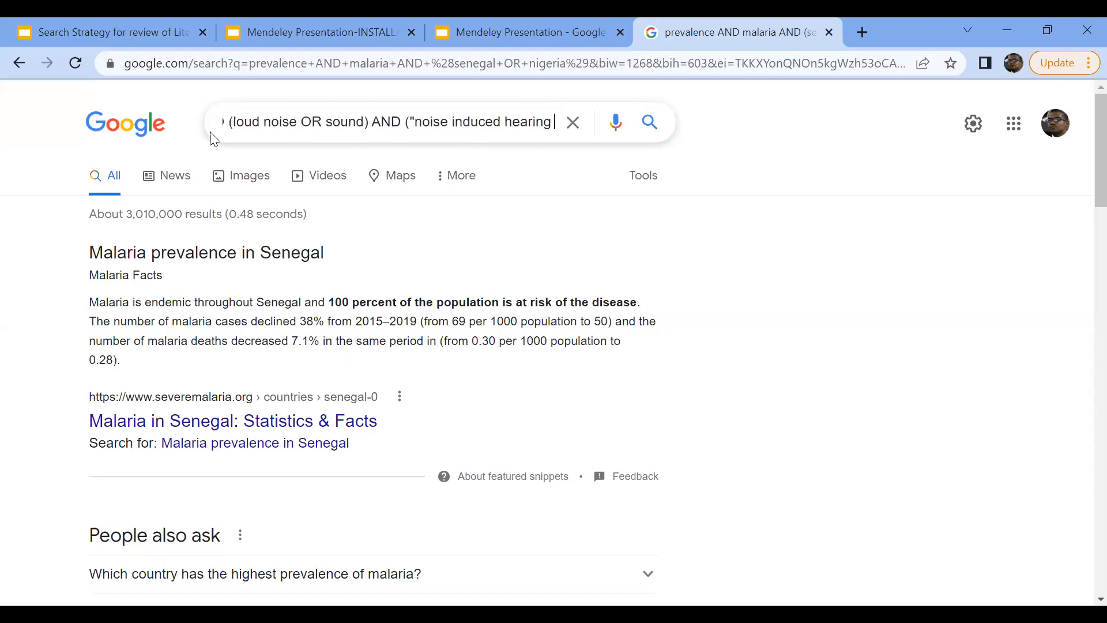
type(" loss\" OR")
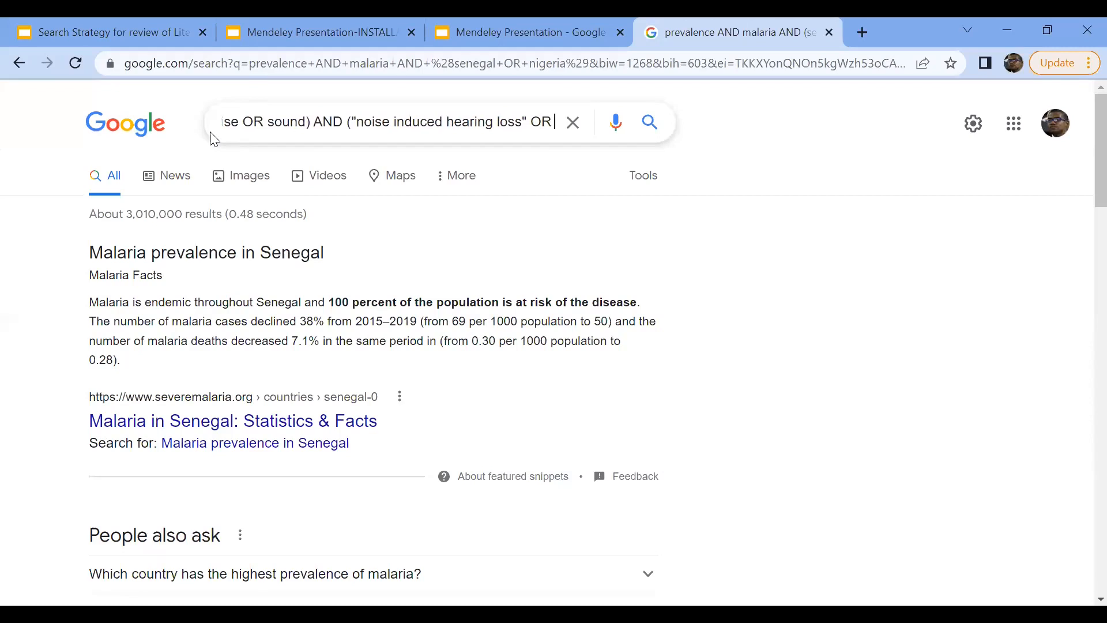
type(" NIHL")
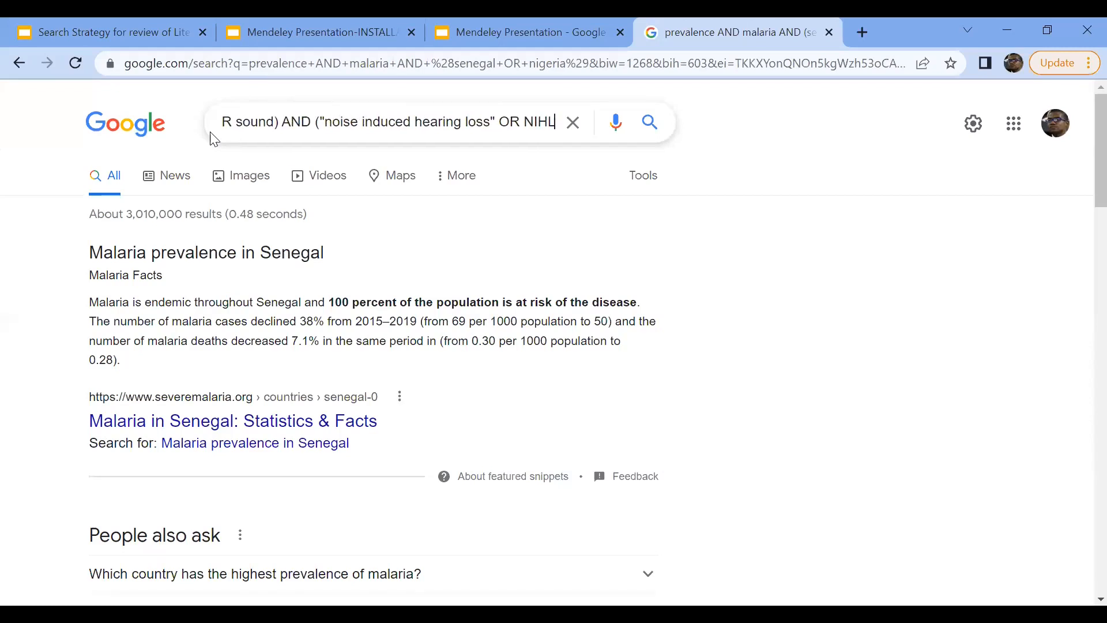
left_click(492, 142)
type("OR sound) AND (\"noise induced hearing loss\" OR NIHL)")
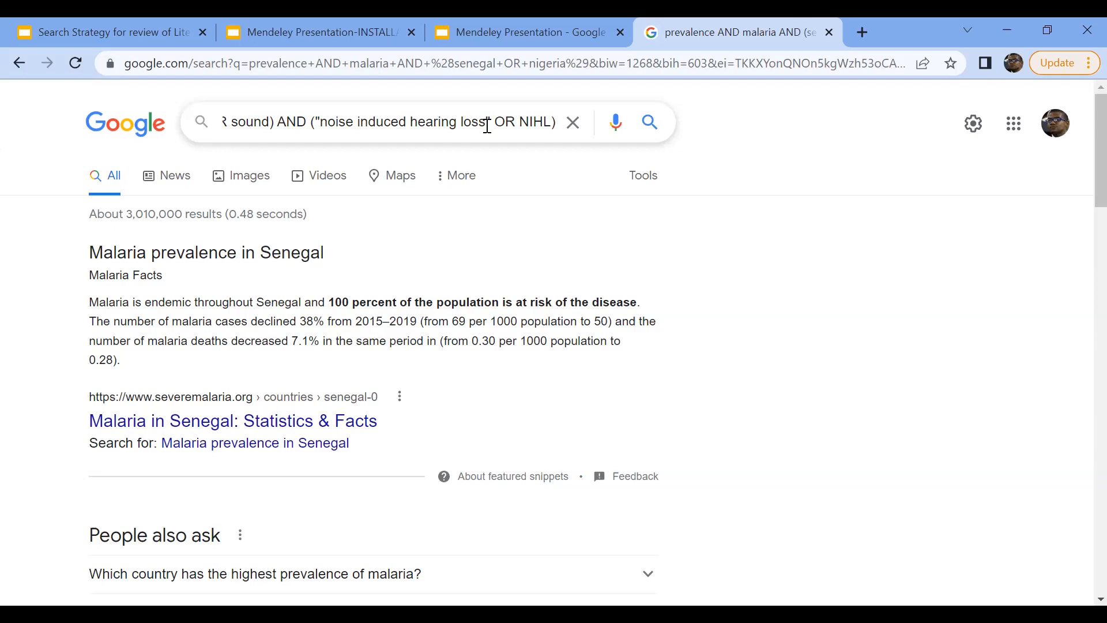
key("Return")
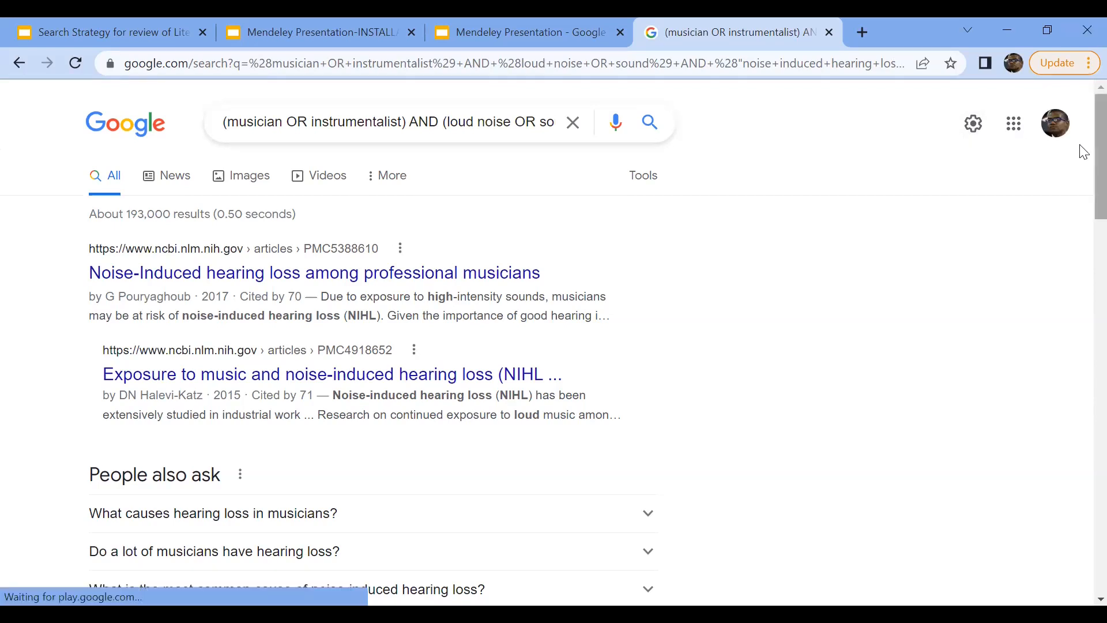
Look through the results for how they match musicians, loud noise or sound, and noise-induced hearing loss, returning to the start of the page.
scroll(1080, 188, "down", 6)
scroll(1082, 254, "down", 2)
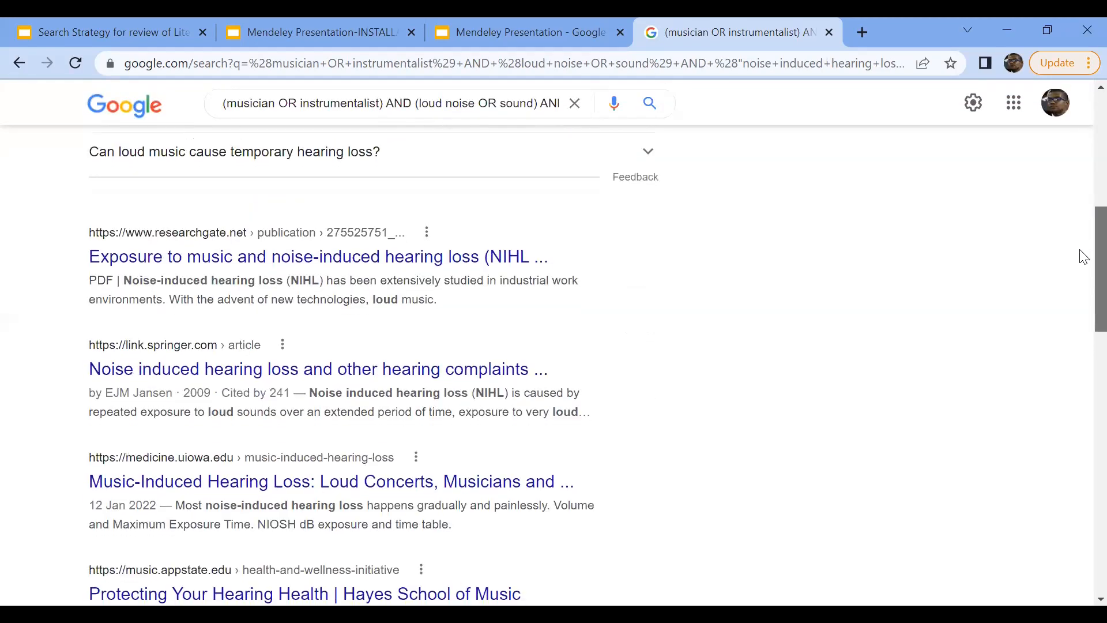
scroll(1081, 271, "down", 2)
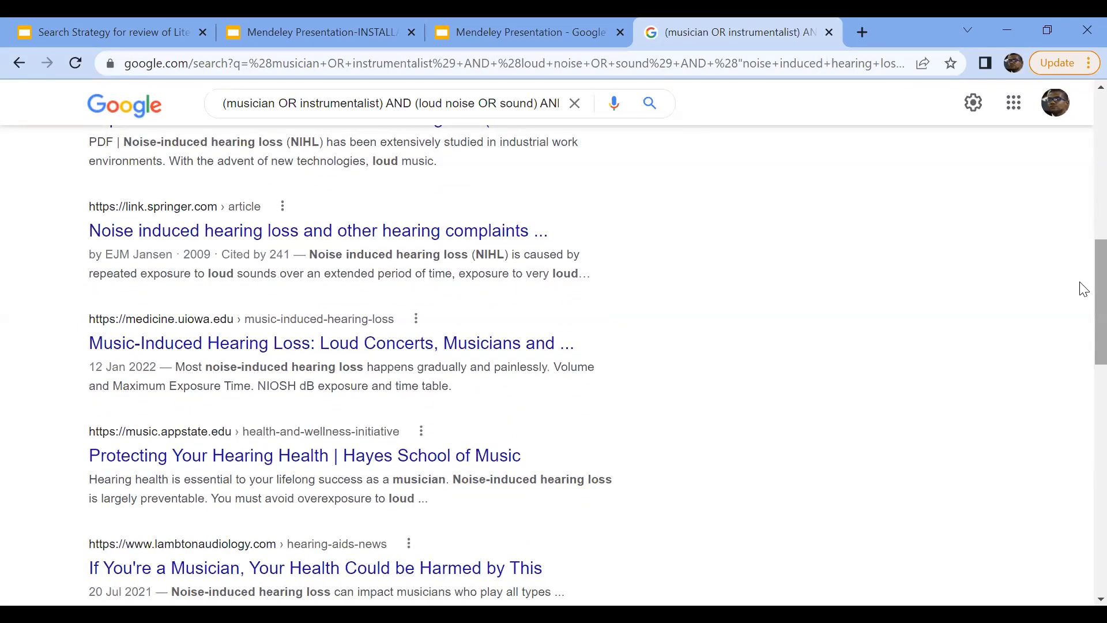
scroll(1082, 323, "down", 4)
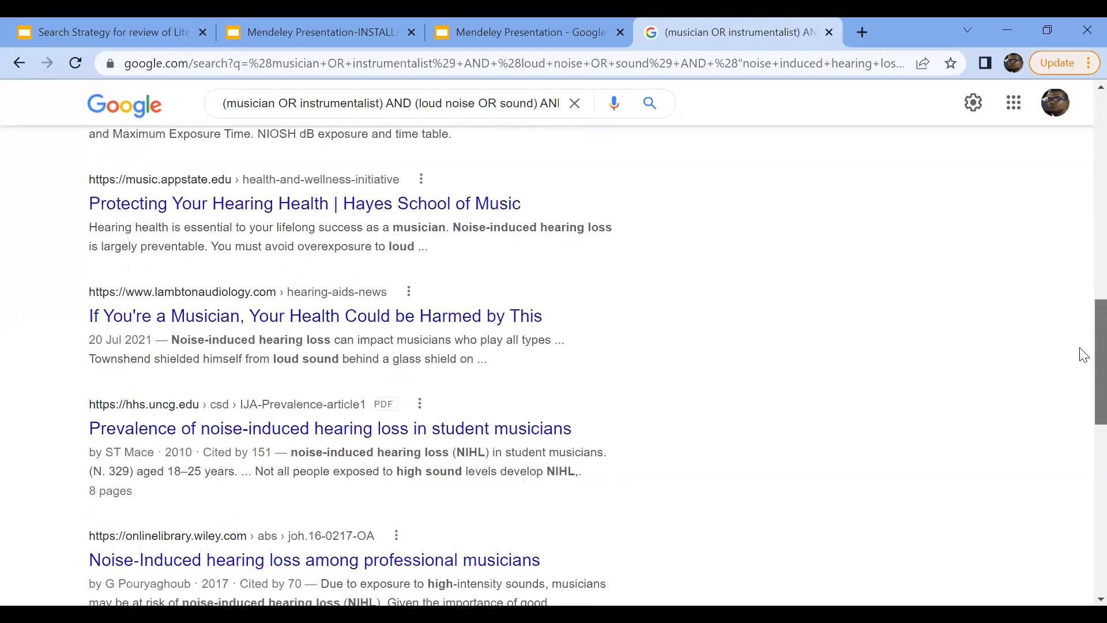
scroll(1084, 369, "down", 2)
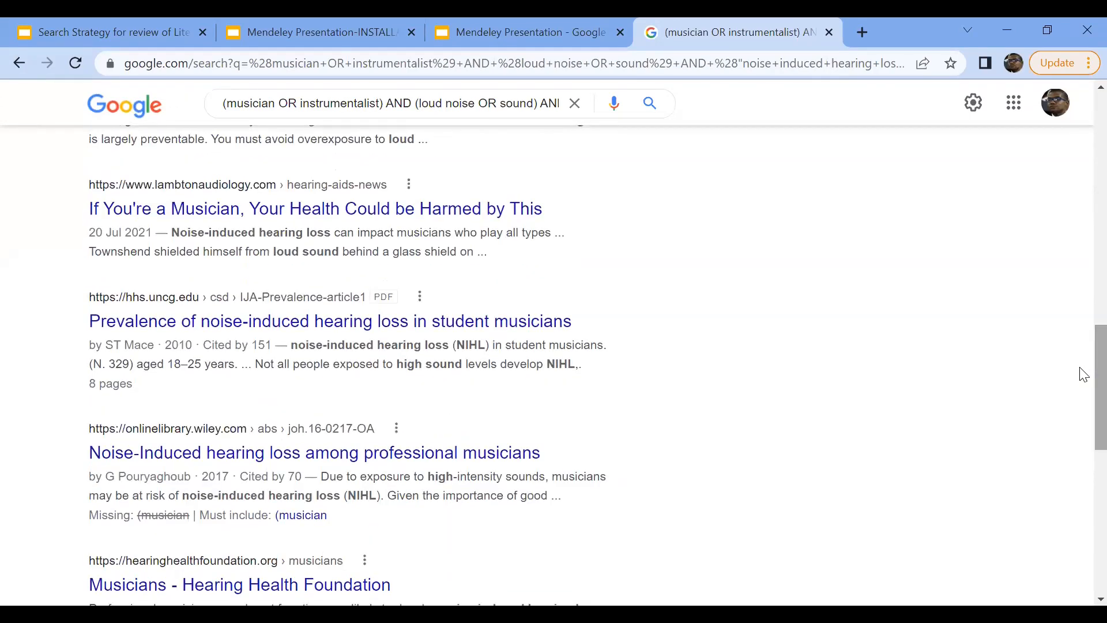
scroll(1082, 401, "down", 2)
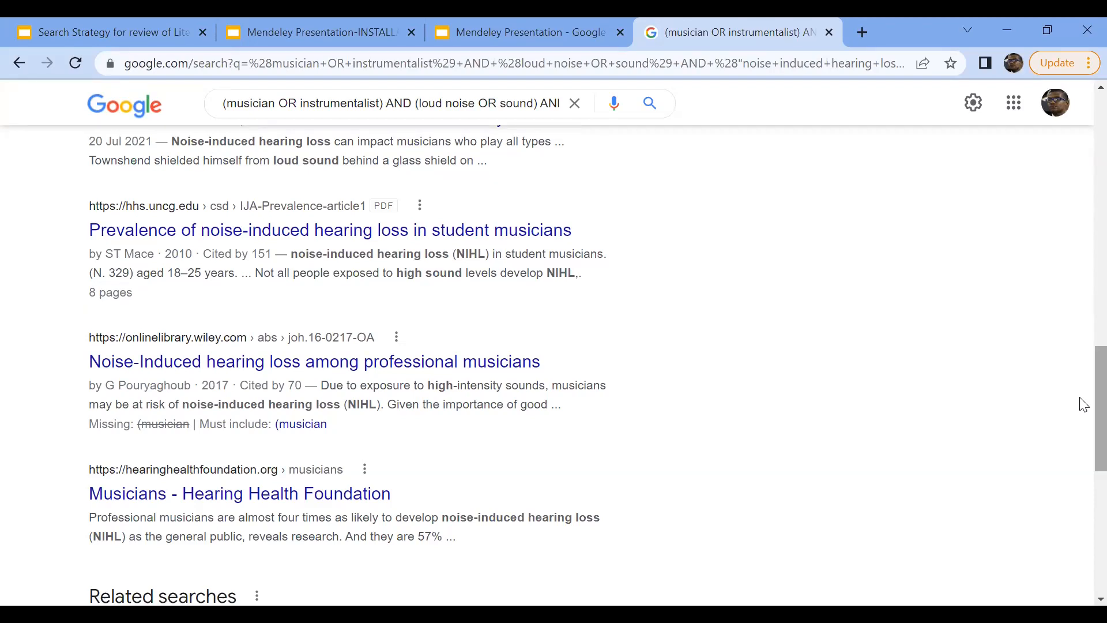
scroll(1080, 225, "up", 15)
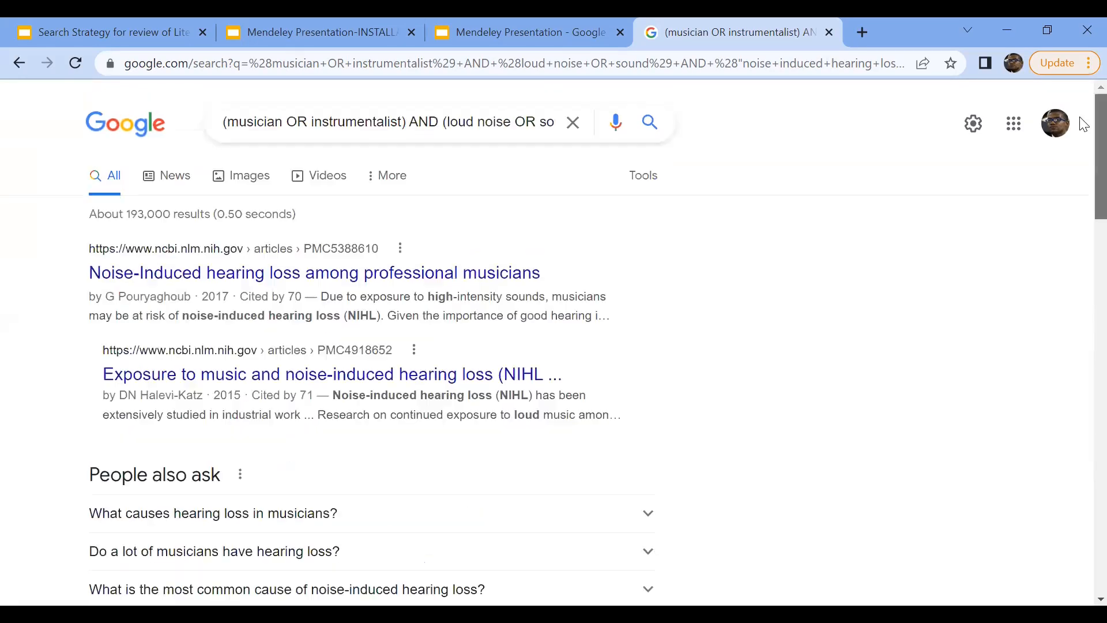
Review the full search query from the musician group through to the closing NIHL group.
left_click(227, 120)
key("Right")
key("Right")
key("Right")
key("Right")
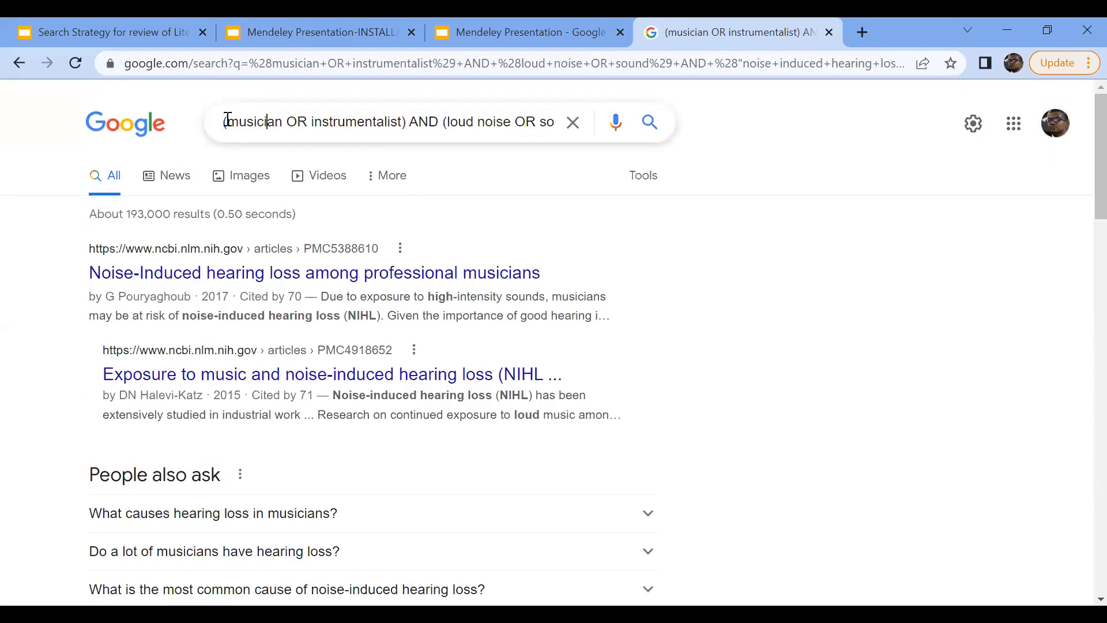
key("Right")
key("Right")
key("Right")
key("Right")
key("Right")
key("Right")
key("Right")
key("Right")
key("Right")
key("Right")
key("Right")
key("Right")
key("Right")
key("Right")
key("Right")
key("Right")
key("Right")
key("Right")
key("Right")
key("Right")
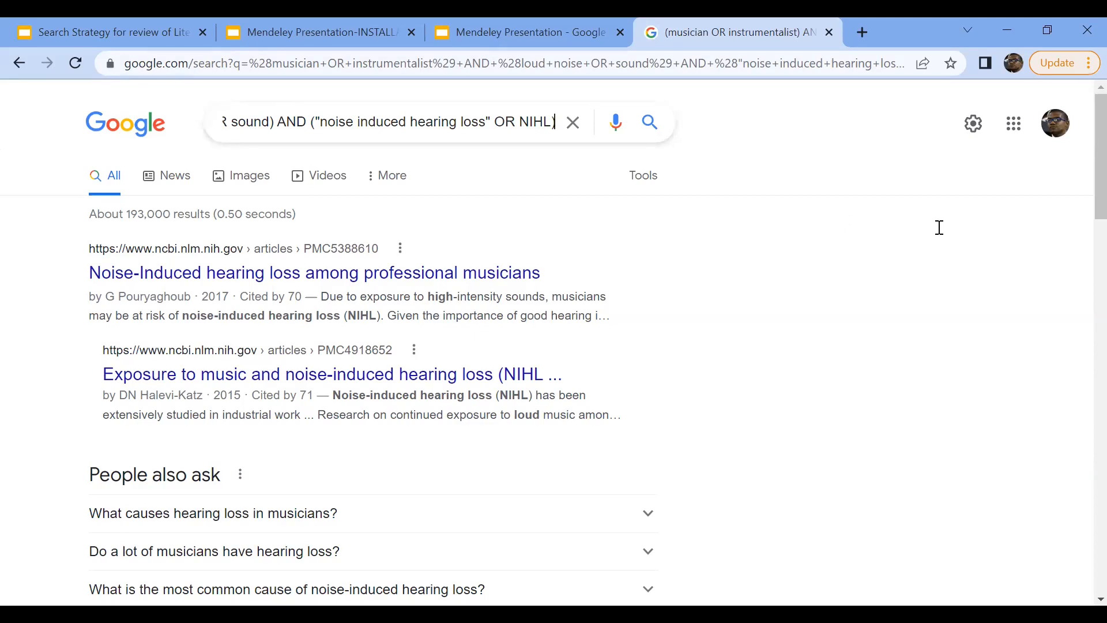
View the Springer article on noise induced hearing loss and other hearing complaints in a new tab, accepting all cookies, and close it.
scroll(1088, 228, "down", 8)
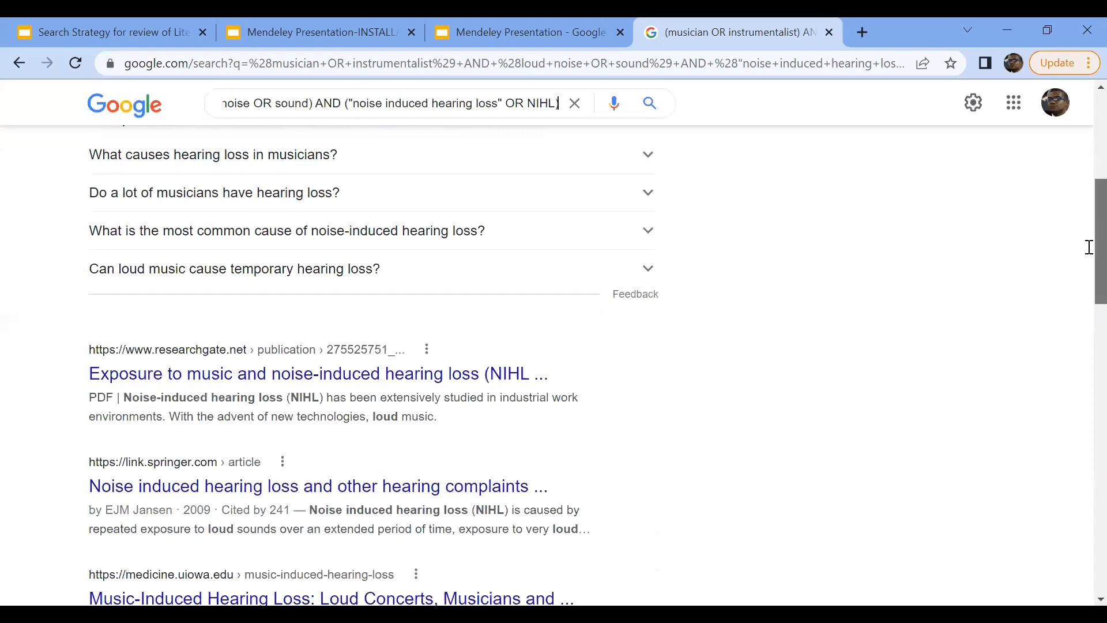
scroll(1090, 260, "down", 1)
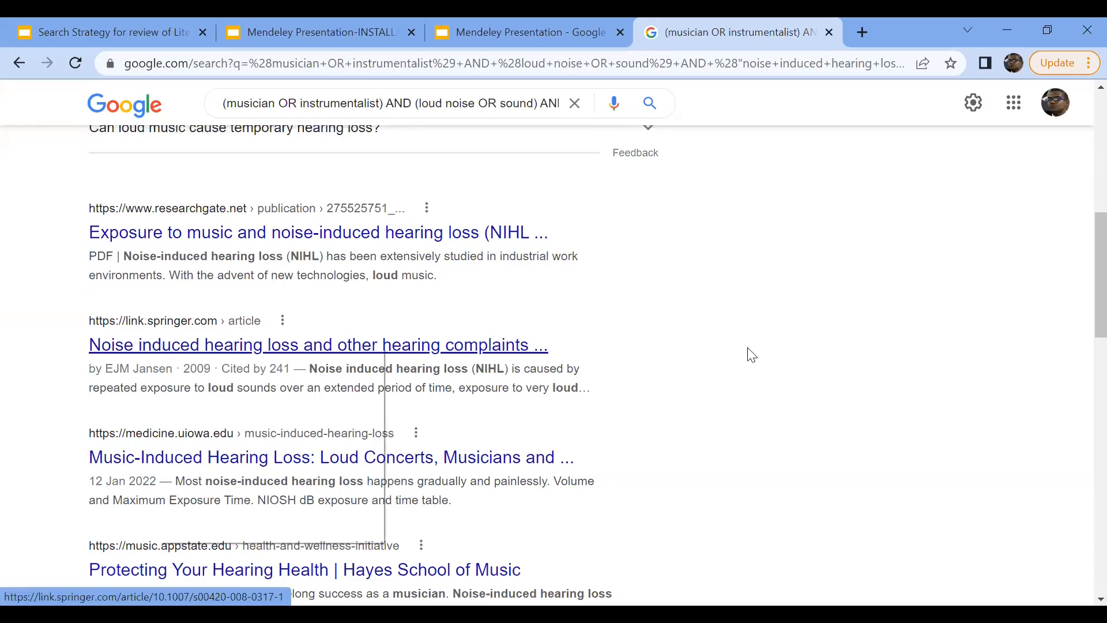
right_click(400, 343)
left_click(415, 353)
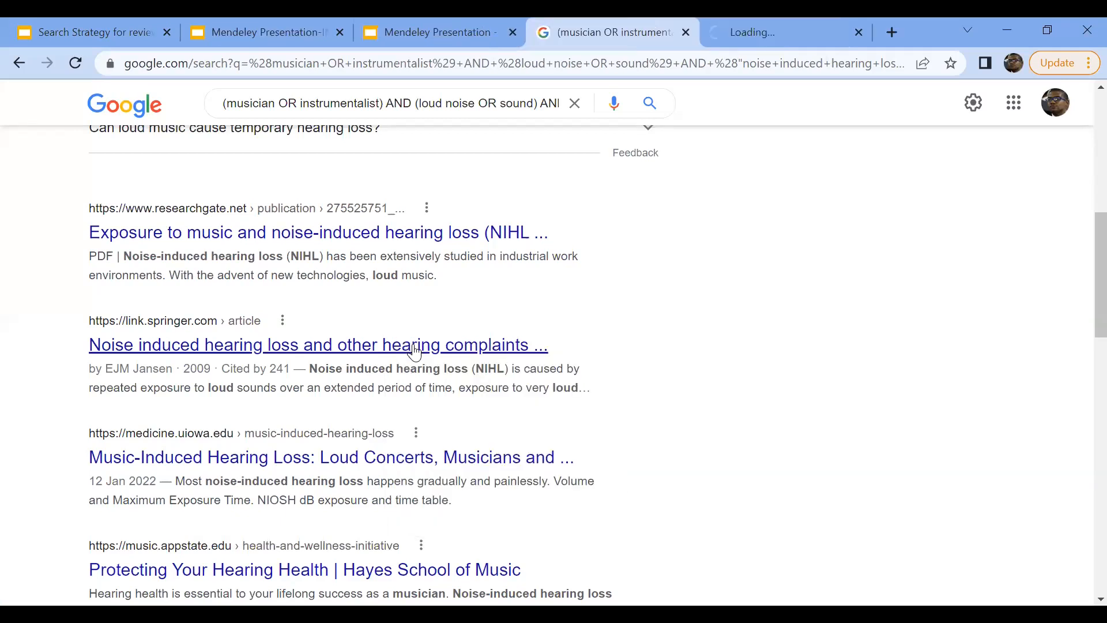
left_click(778, 32)
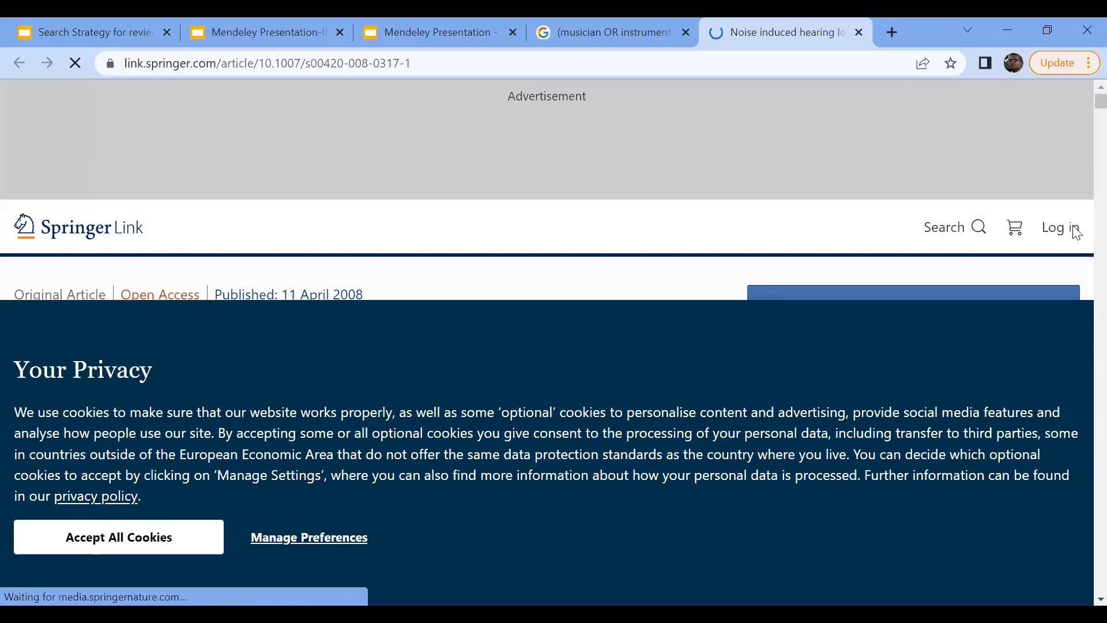
left_click(147, 539)
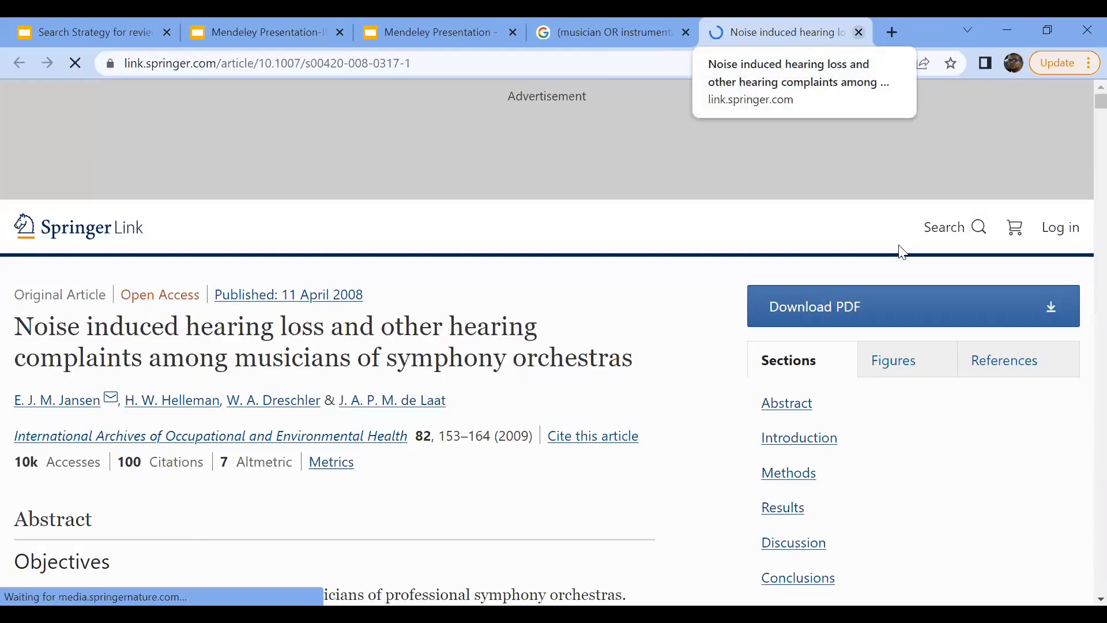
key("ctrl+w")
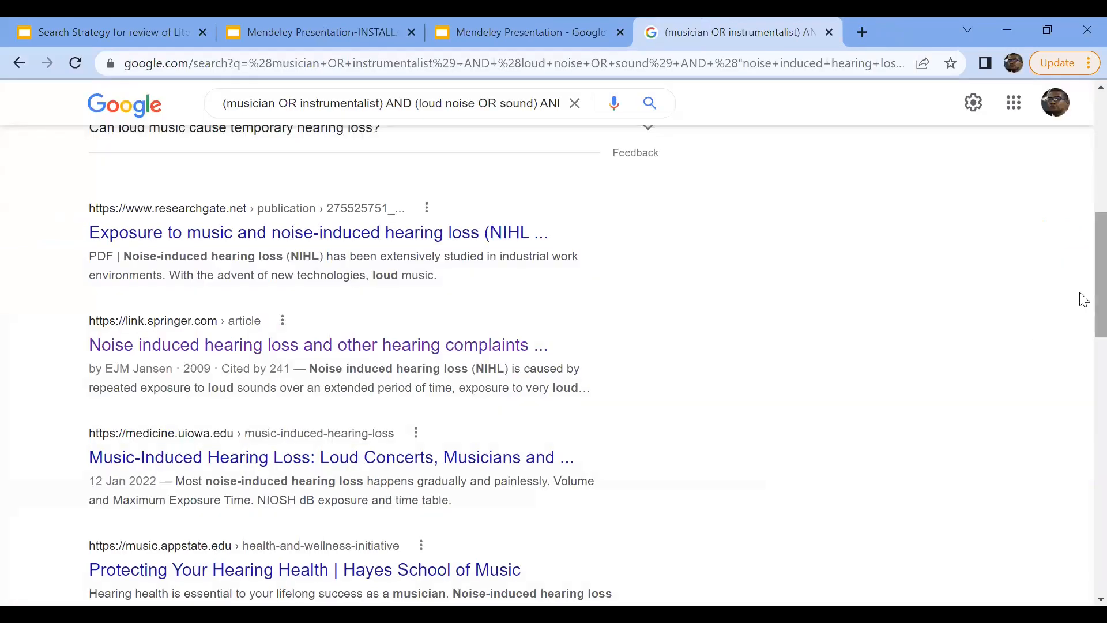
Open the Wiley Online Library result "Noise-Induced hearing loss among professional musicians" in a new tab and switch to it.
scroll(1083, 346, "down", 3)
scroll(1083, 376, "down", 3)
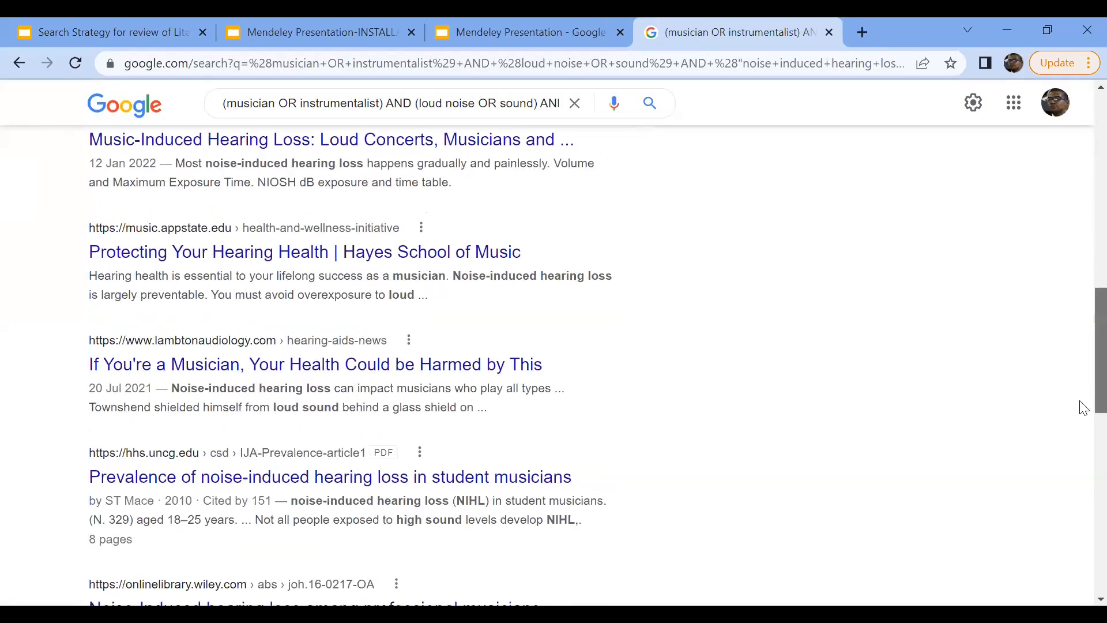
scroll(1084, 404, "down", 3)
scroll(1084, 445, "down", 2)
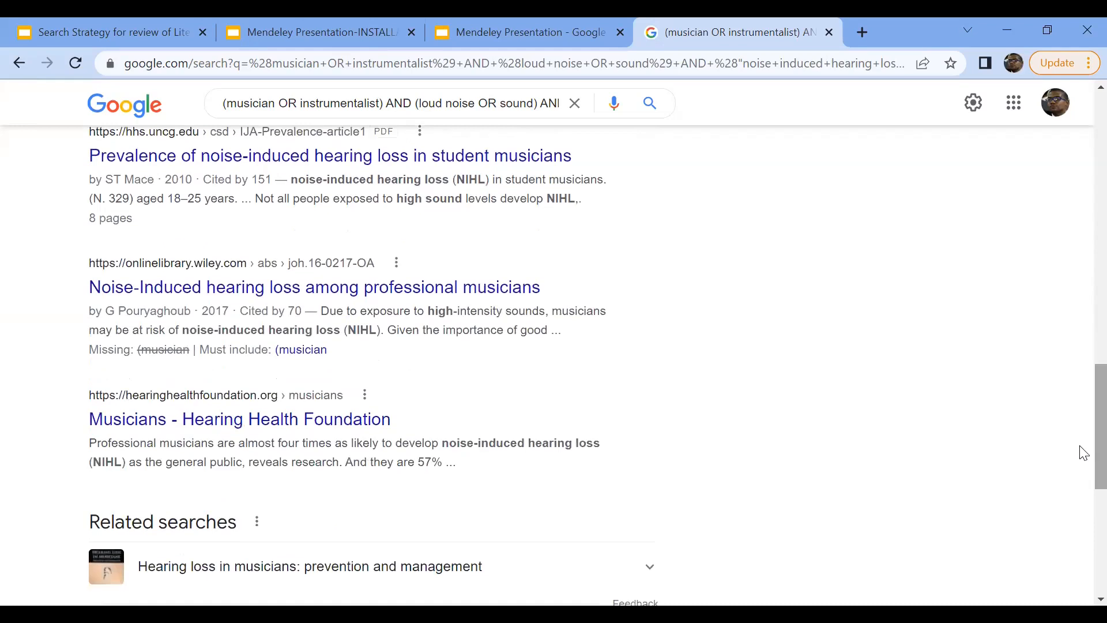
right_click(216, 291)
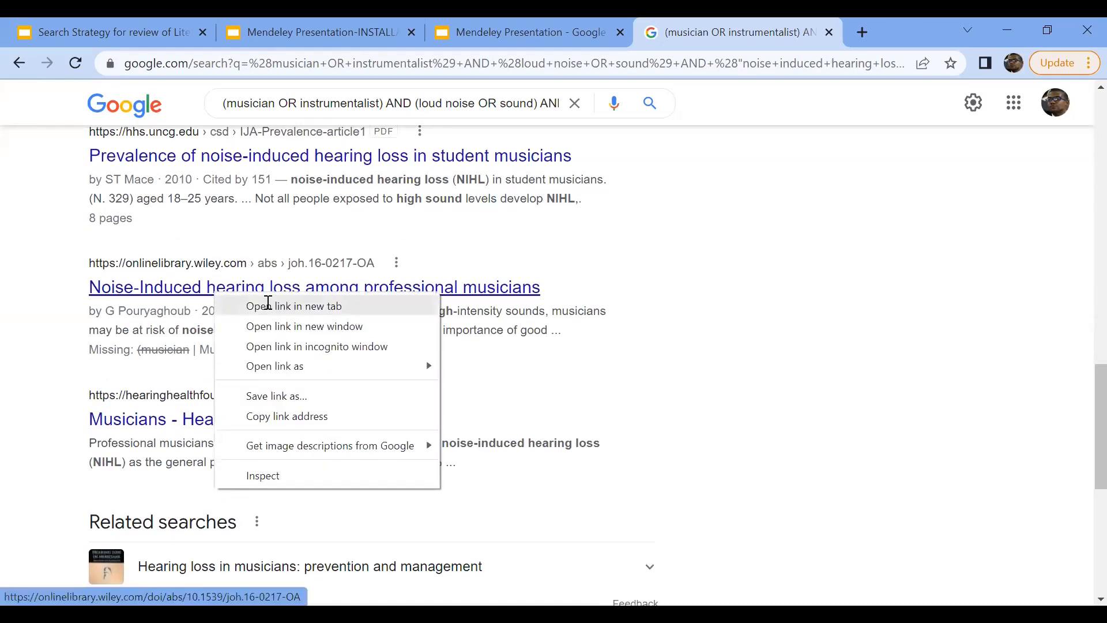
left_click(268, 303)
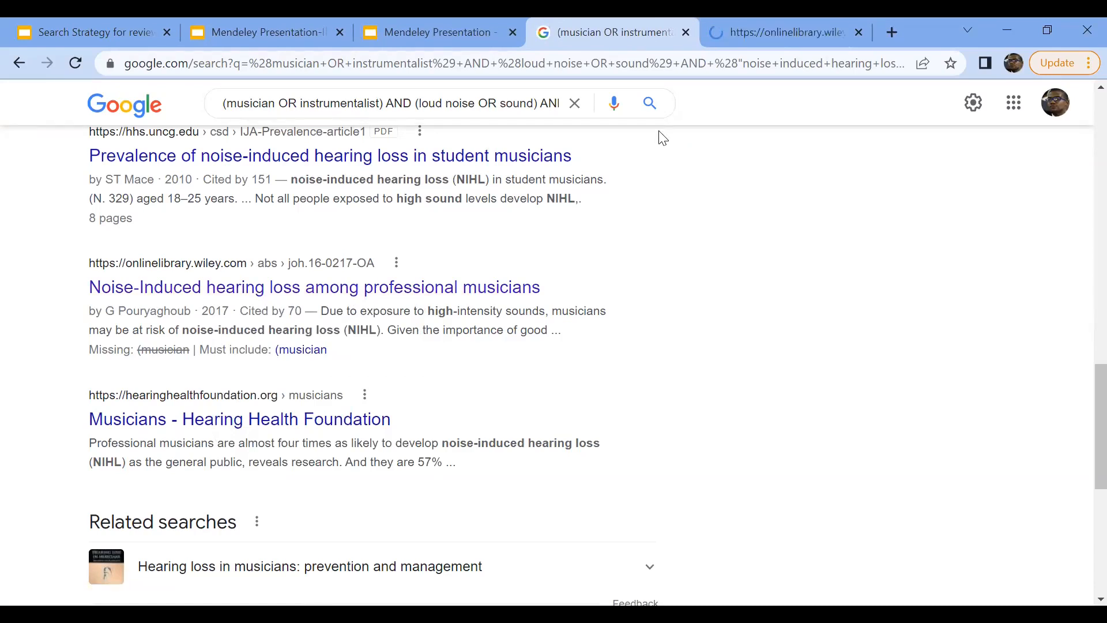
key("ctrl+Tab")
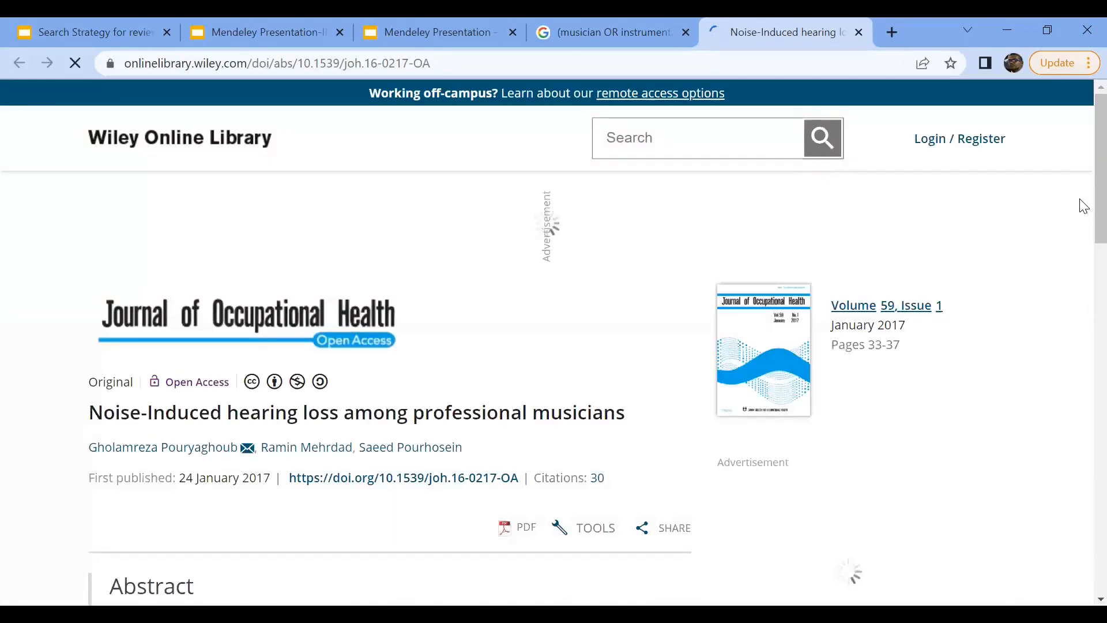
Skim the Wiley article's abstract from objectives to conclusions for its relevance to the search terms.
scroll(1084, 342, "down", 1)
scroll(1085, 346, "down", 8)
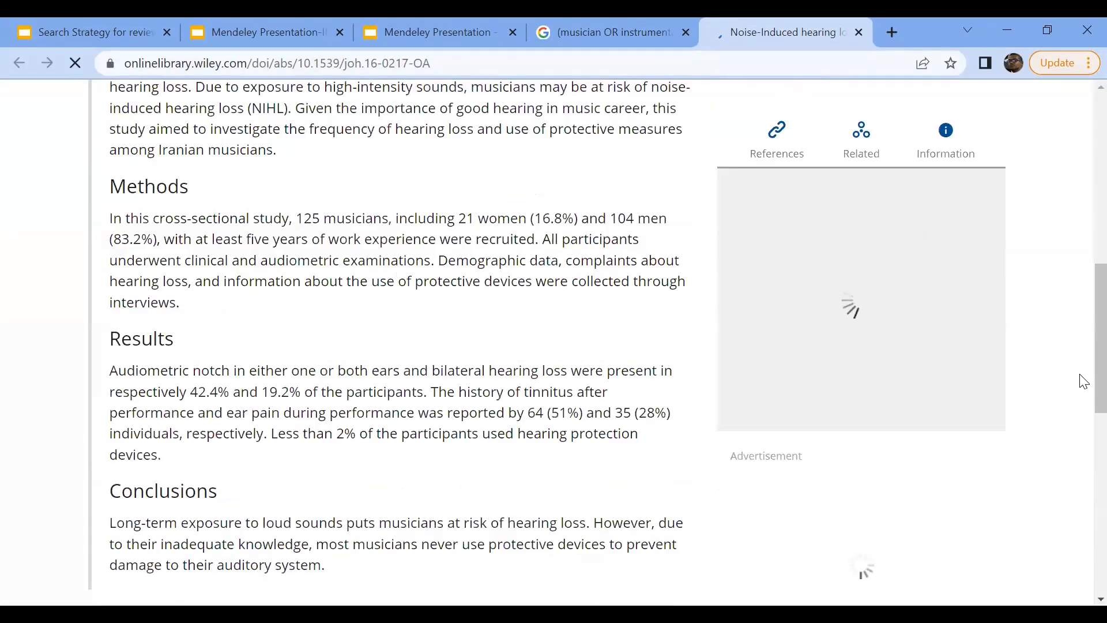
scroll(1083, 383, "down", 2)
scroll(1081, 361, "up", 6)
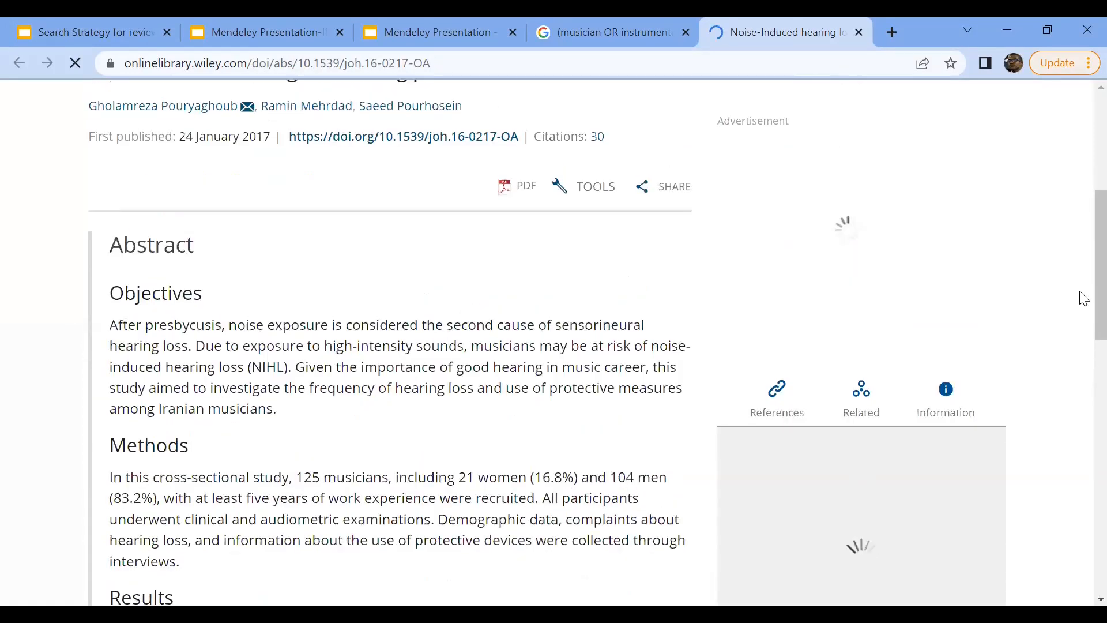
Open the Wiley article's PDF view, return to the abstract page, and close the article's tab.
scroll(1083, 283, "up", 3)
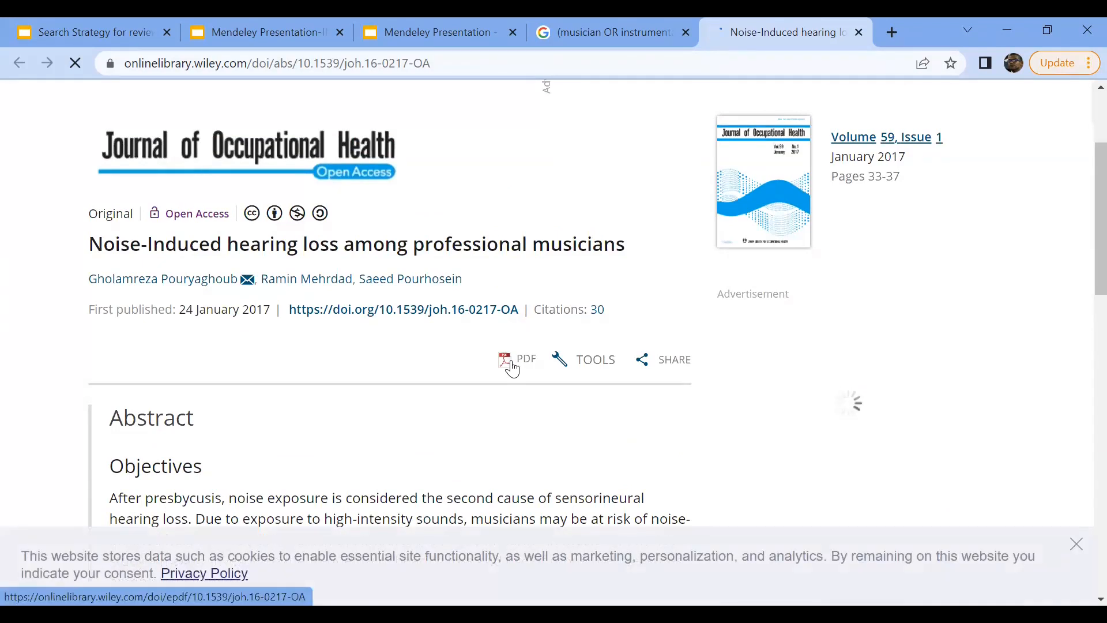
left_click(512, 363)
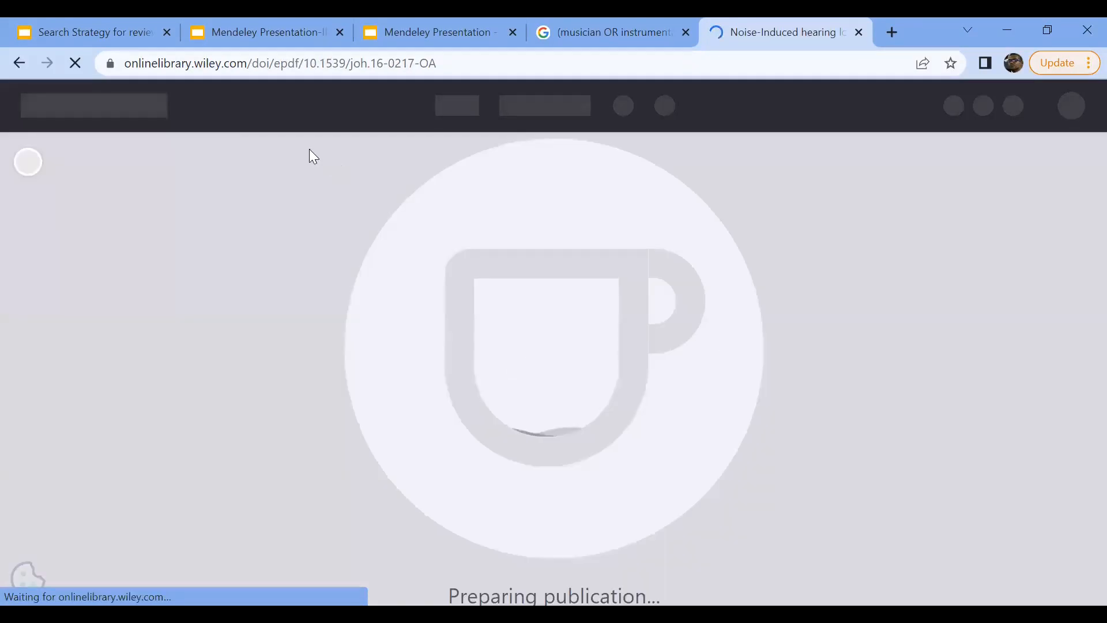
left_click(19, 64)
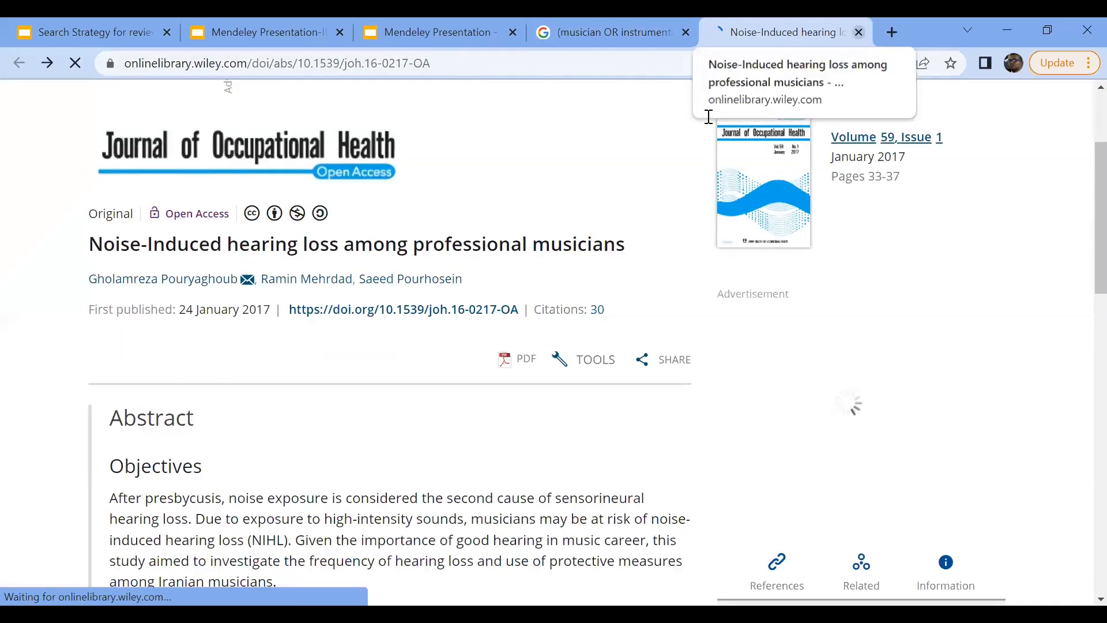
left_click(612, 32)
Append AND pdf to the end of the search query after the NIHL group and run the search.
left_click(546, 106)
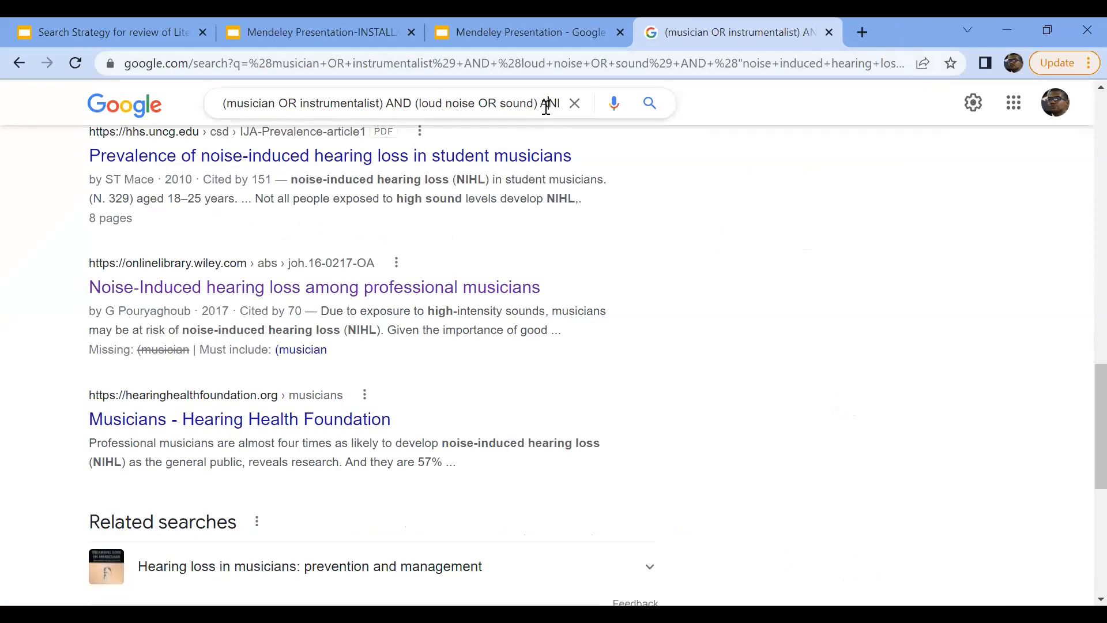
key("Right")
key("Right")
key("Right")
key("Right")
key("Right")
key("Right")
key("Right")
key("Right")
key("Right")
key("Right")
key("Right")
key("Right")
key("Right")
key("Right")
key("Right")
key("Right")
key("Right")
key("Right")
key("Right")
key("Right")
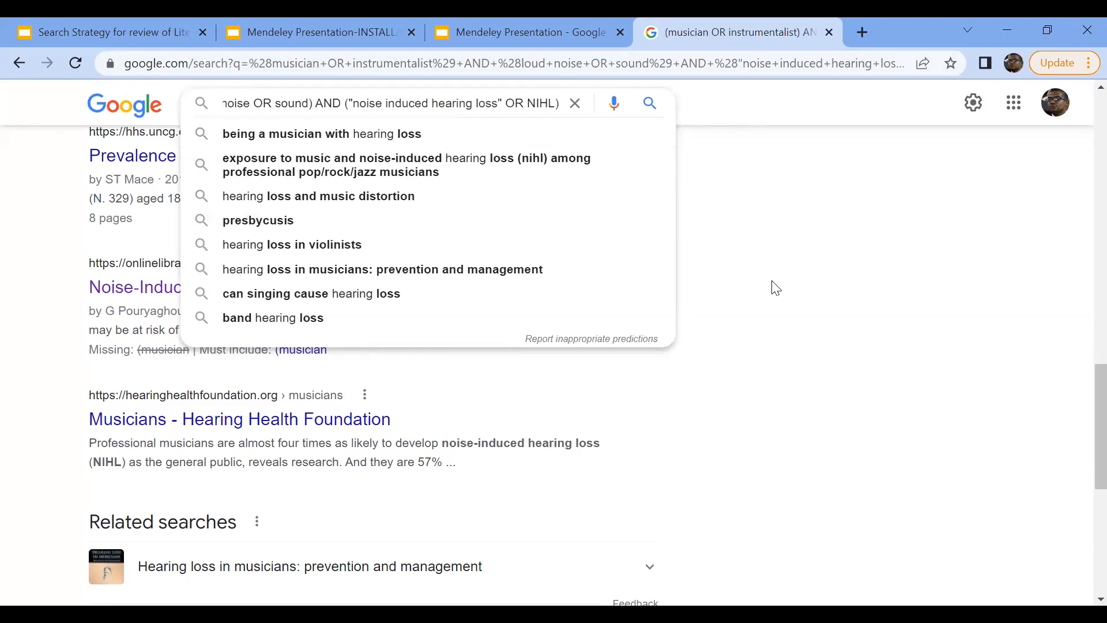
type("AND")
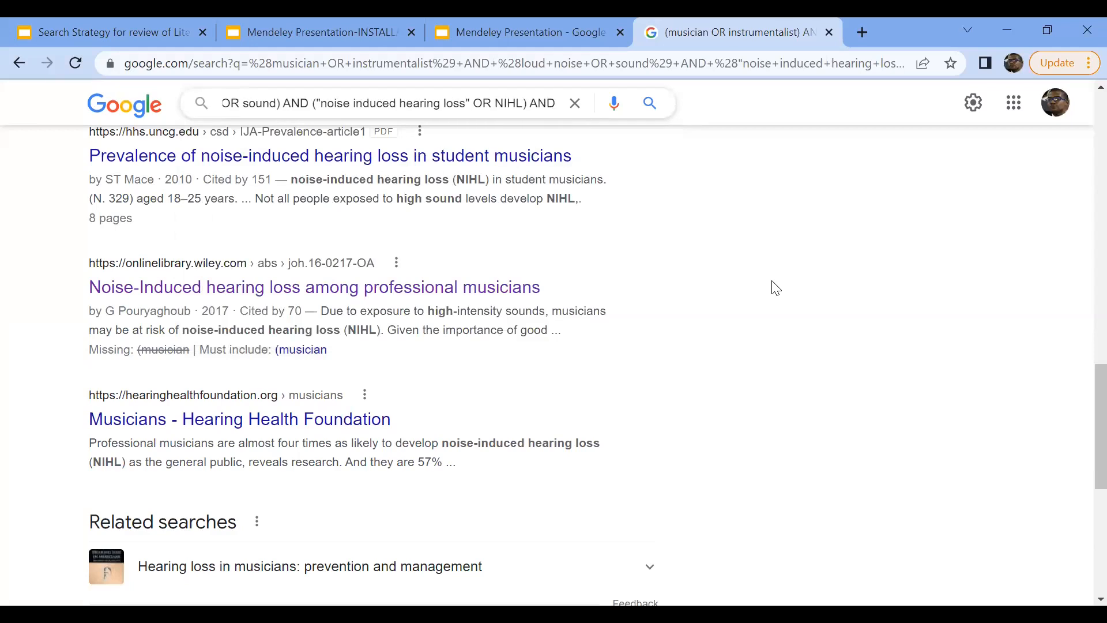
type(" pdf")
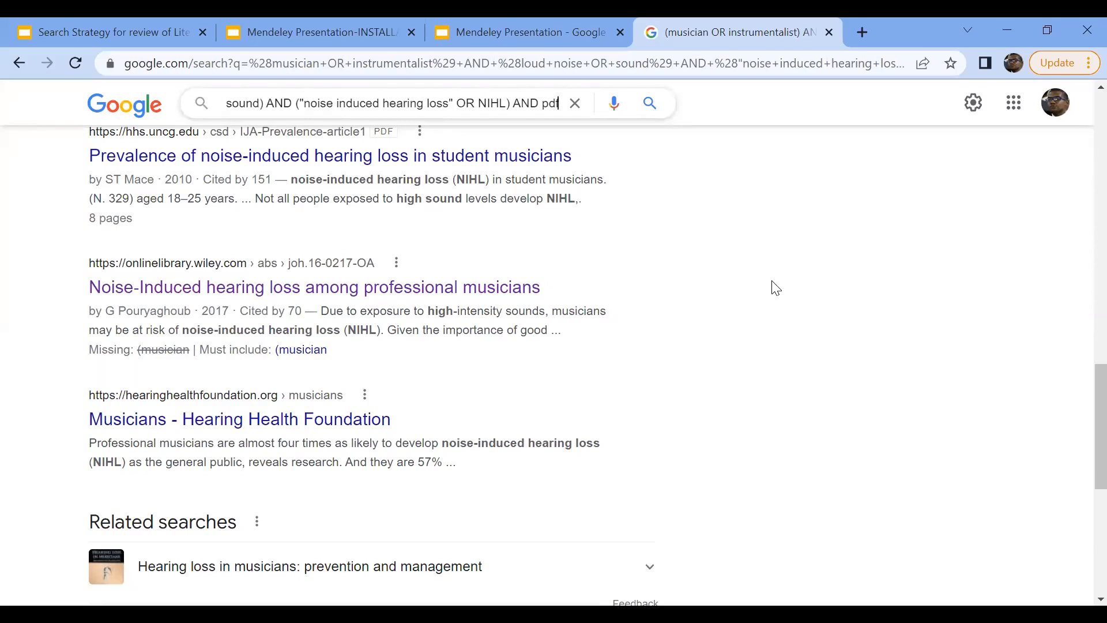
key("Return")
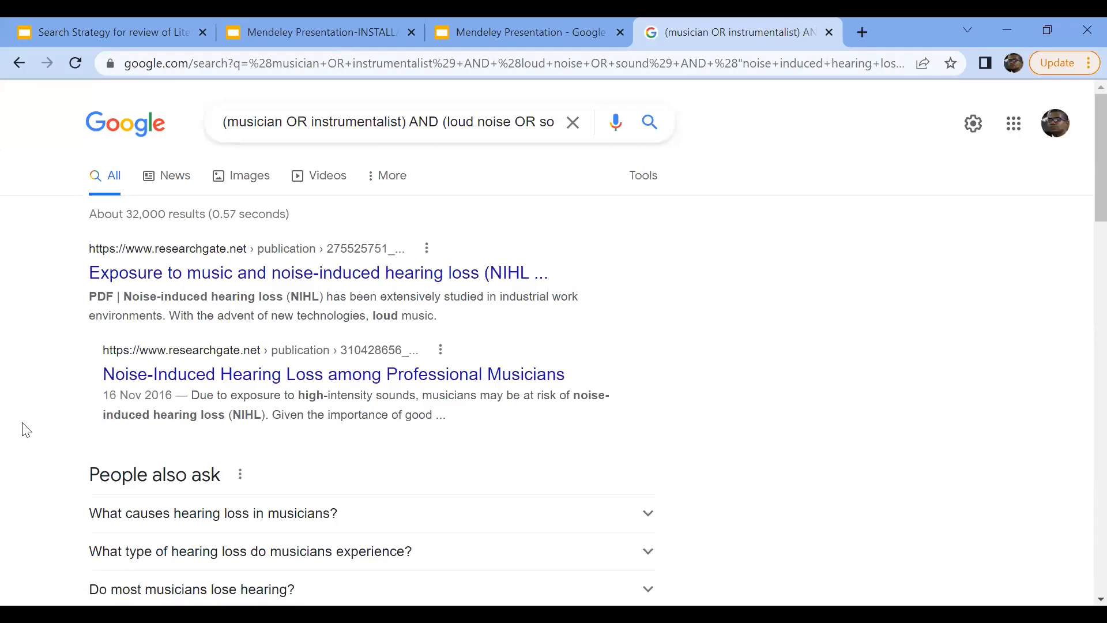
Examine the first page of results for entries marked as PDF and return to the query.
scroll(1081, 242, "down", 5)
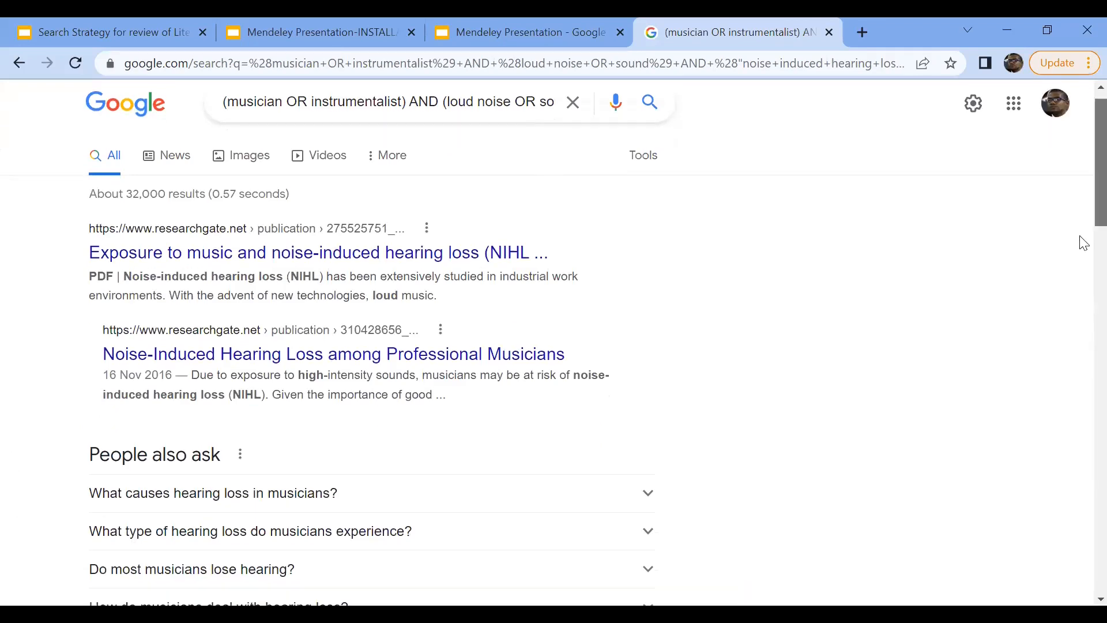
scroll(1082, 266, "down", 3)
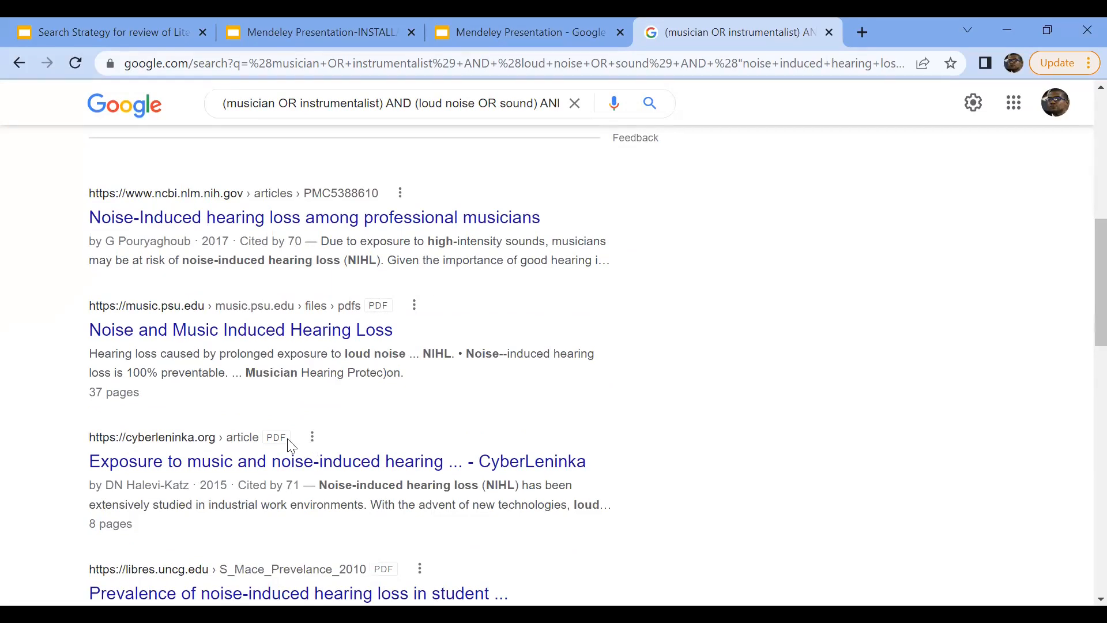
scroll(1081, 318, "down", 4)
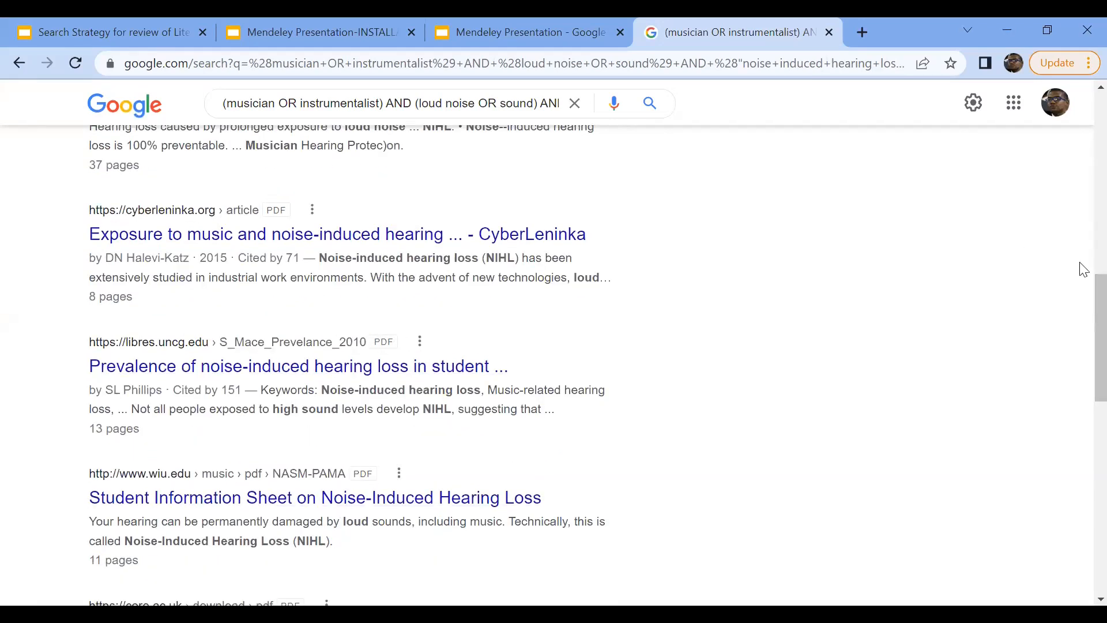
scroll(1083, 326, "down", 2)
scroll(1082, 341, "down", 4)
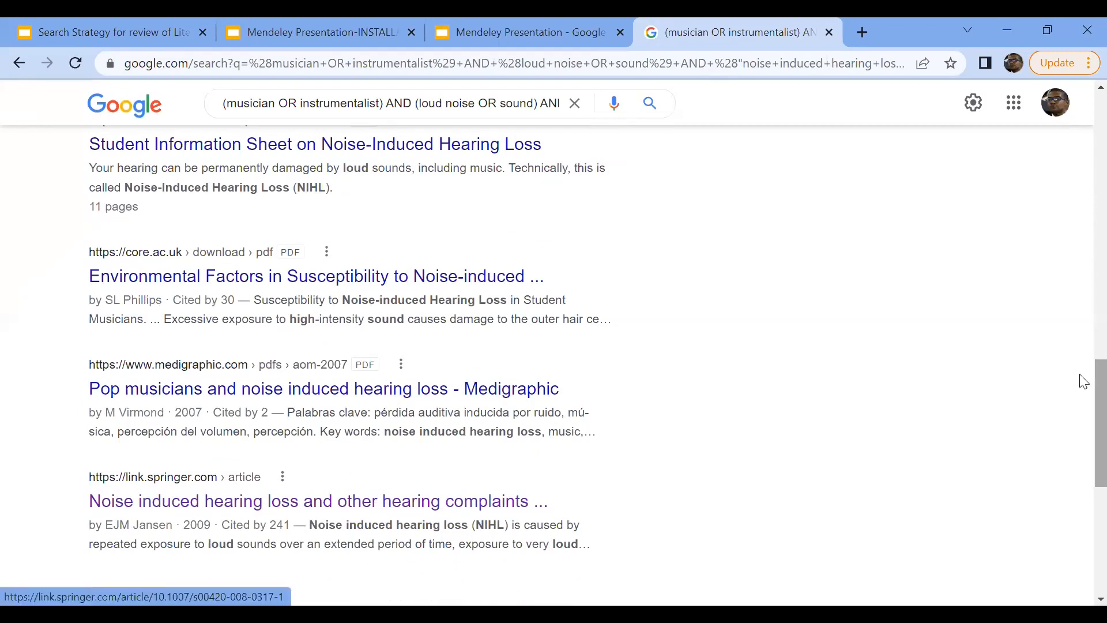
scroll(1082, 363, "up", 9)
scroll(1083, 139, "up", 8)
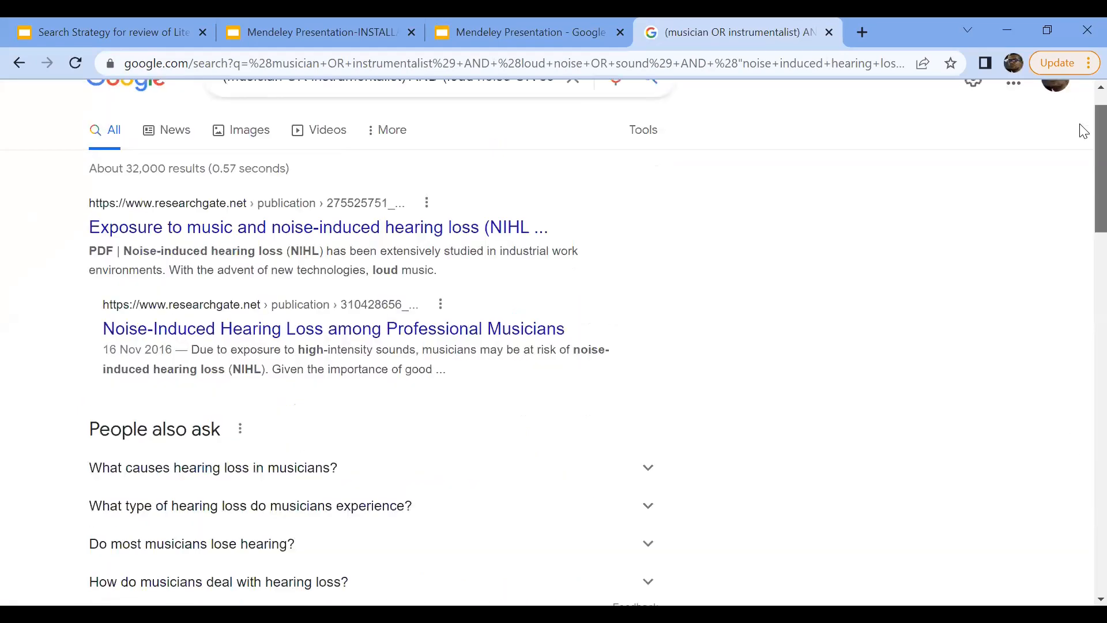
Insert the term nigeria after the final AND in the search query.
left_click(423, 131)
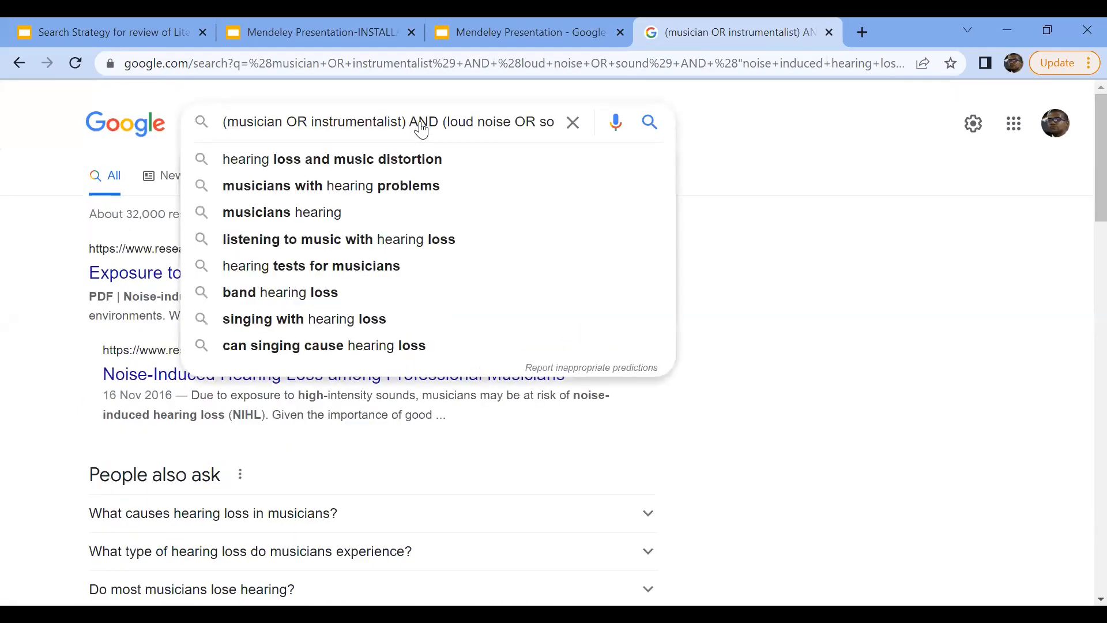
key("Right")
key("Right")
key("Right")
key("Right")
key("Right")
key("Right")
key("Right")
key("Right")
key("Right")
key("Right")
key("Right")
key("Right")
key("Right")
key("Right")
key("Right")
key("Right")
key("Right")
key("Right")
key("Right")
key("Right")
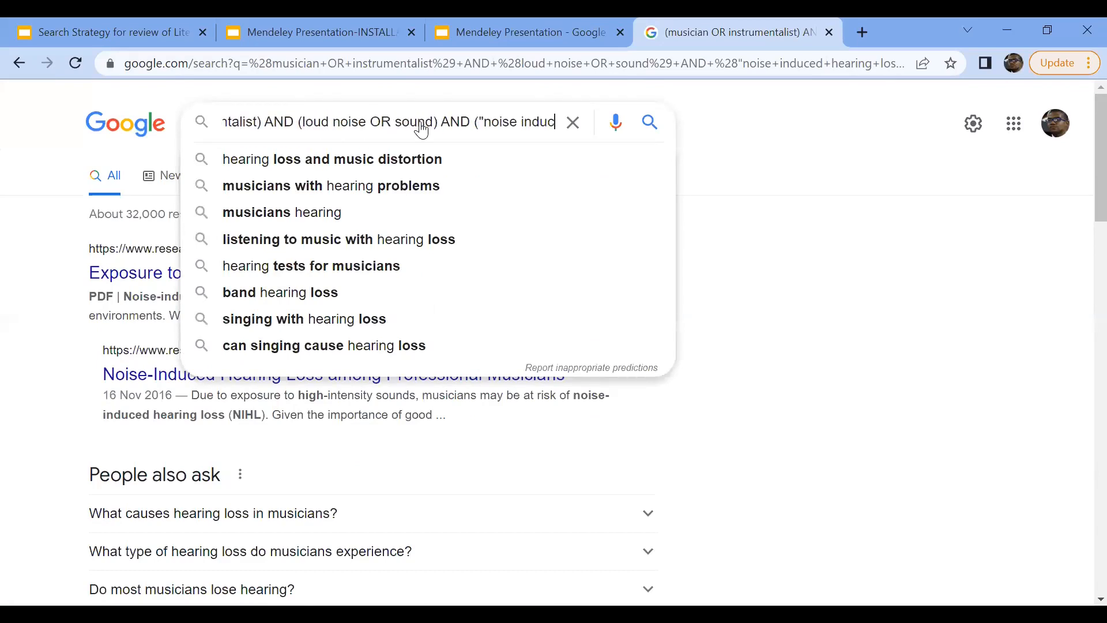
type("AND pdf")
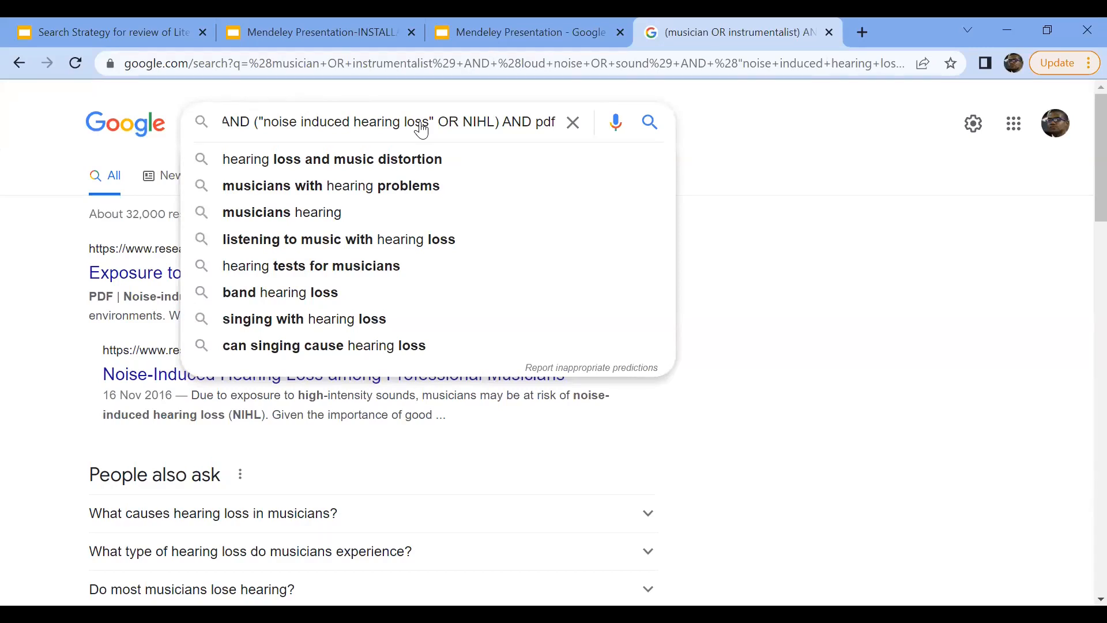
key("Left")
key("Left")
key("BackSpace")
key("BackSpace")
key("BackSpace")
type("nigeria")
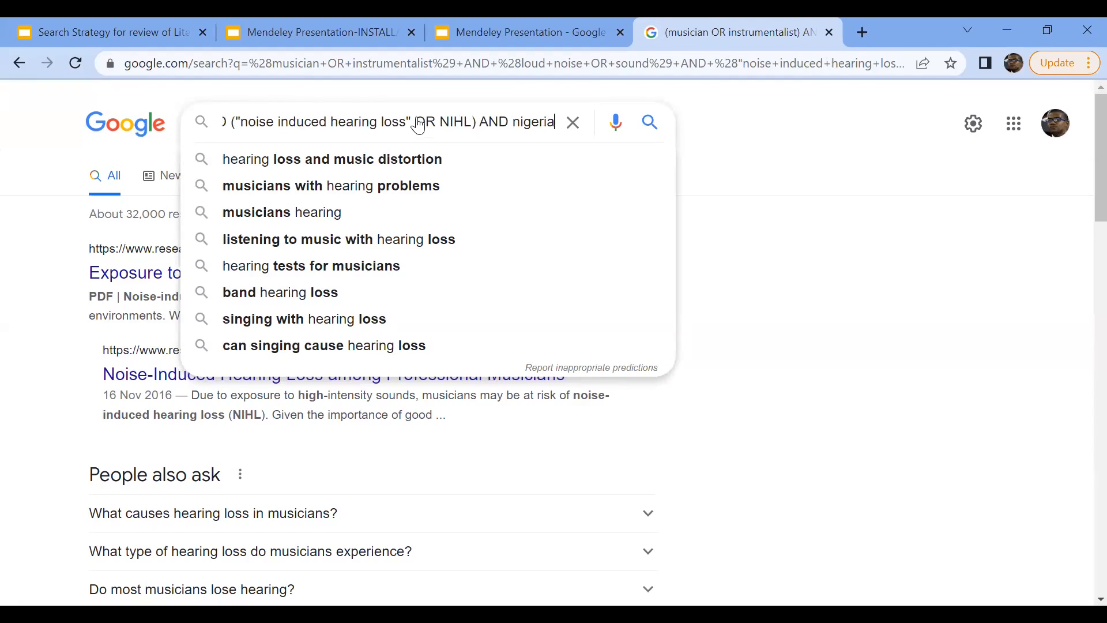
Complete the query so it ends with AND nigeria AND pdf, and run the search.
type("pdf")
key("Left")
key("Left")
key("Left")
type("AND")
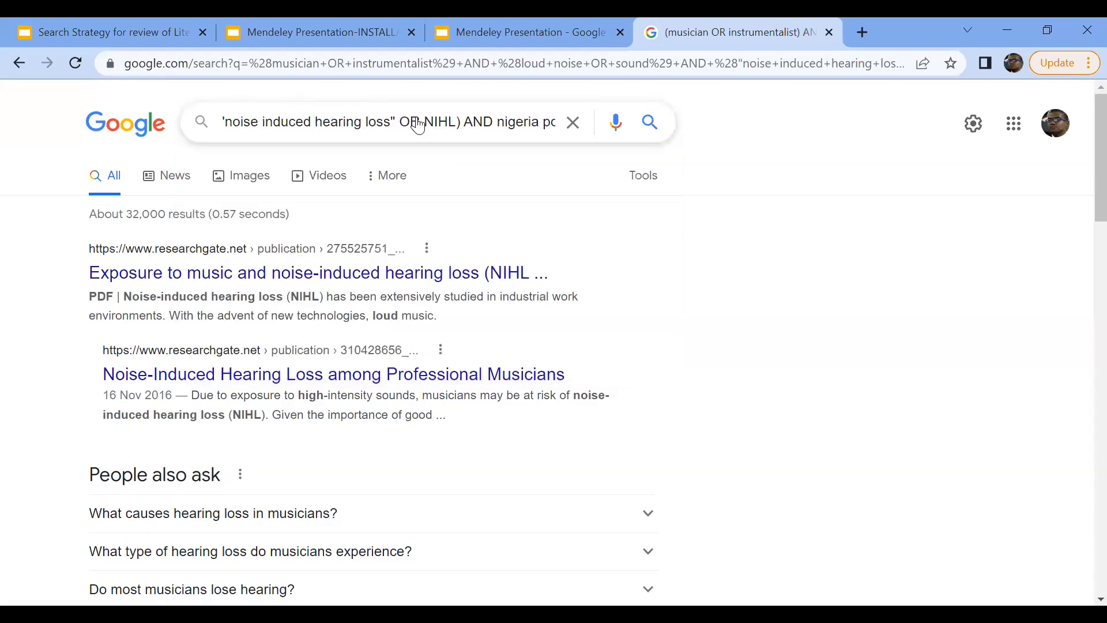
key("End")
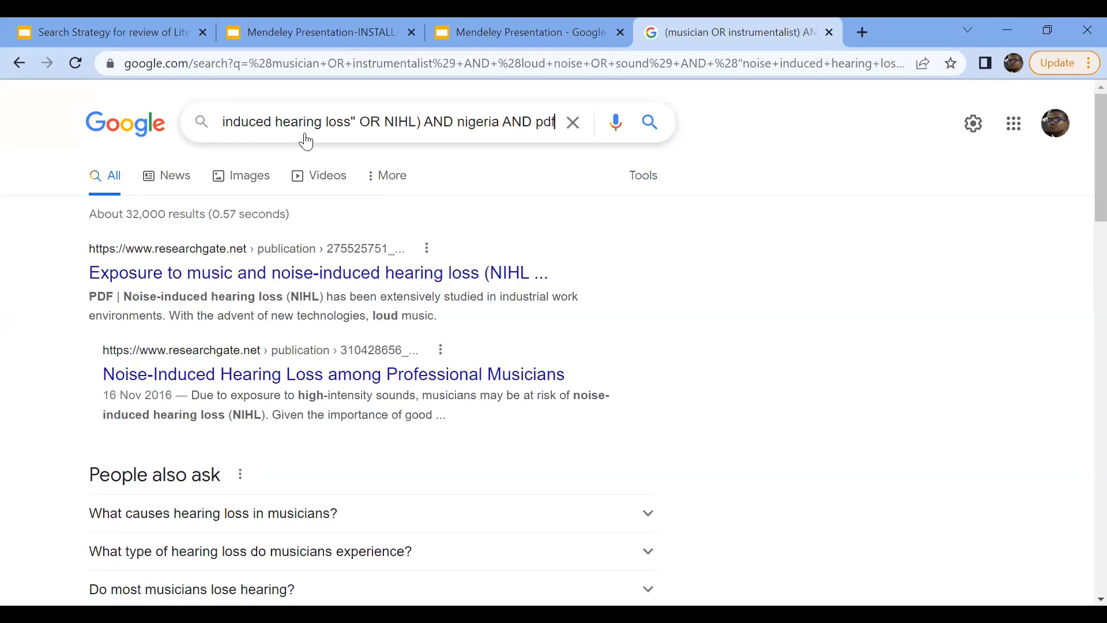
left_click(649, 126)
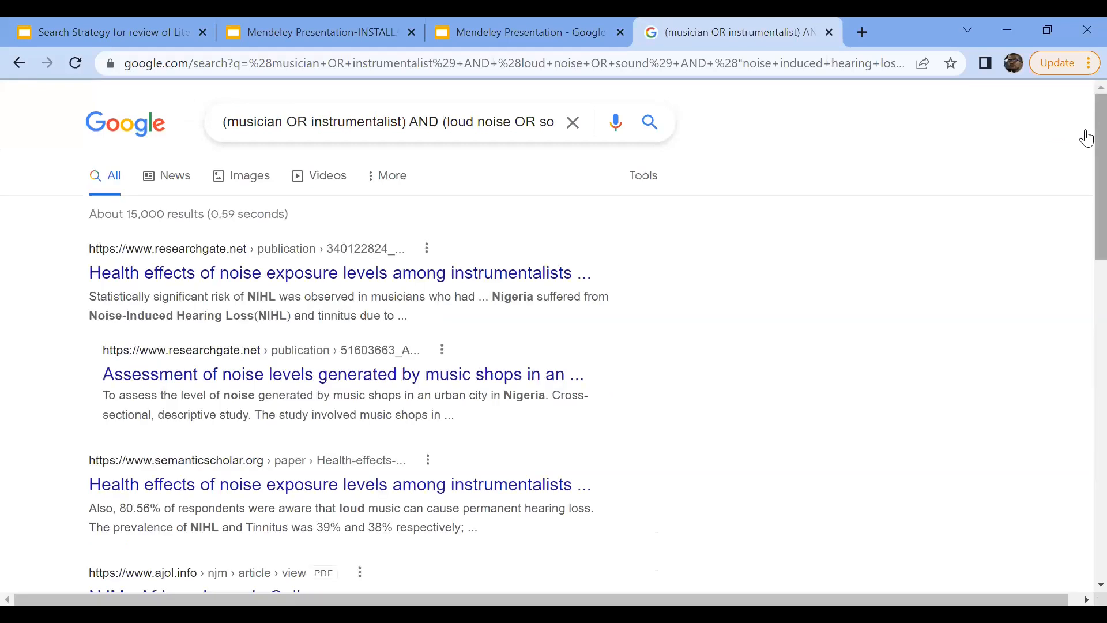
Examine the first results page for Nigerian studies on musicians' hearing loss and for PDF entries.
scroll(1088, 150, "down", 1)
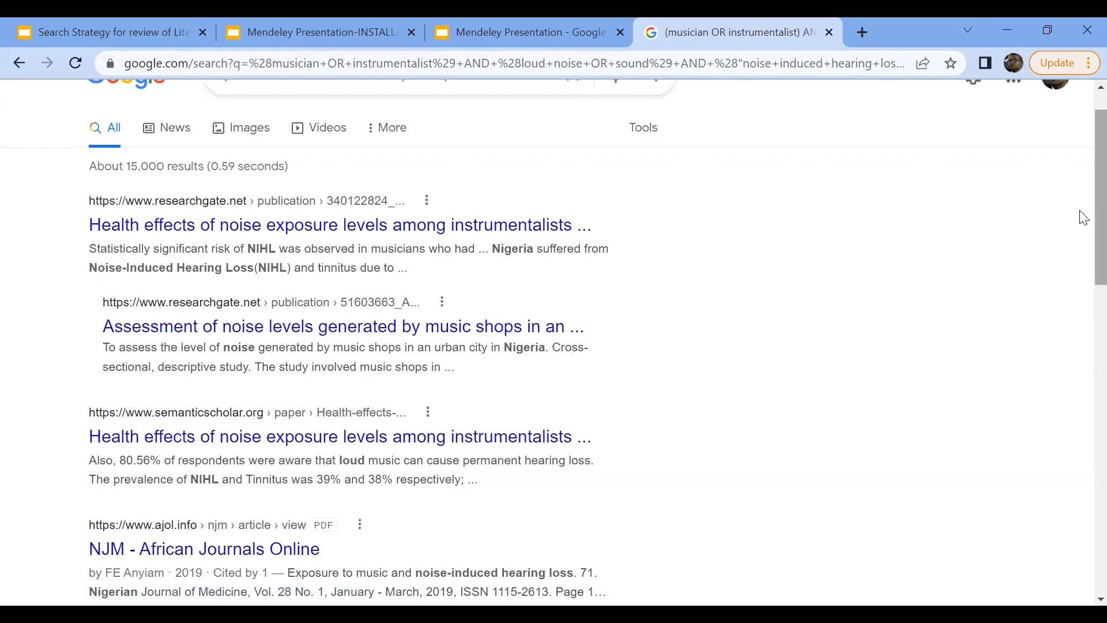
scroll(1084, 260, "down", 2)
scroll(1083, 261, "down", 2)
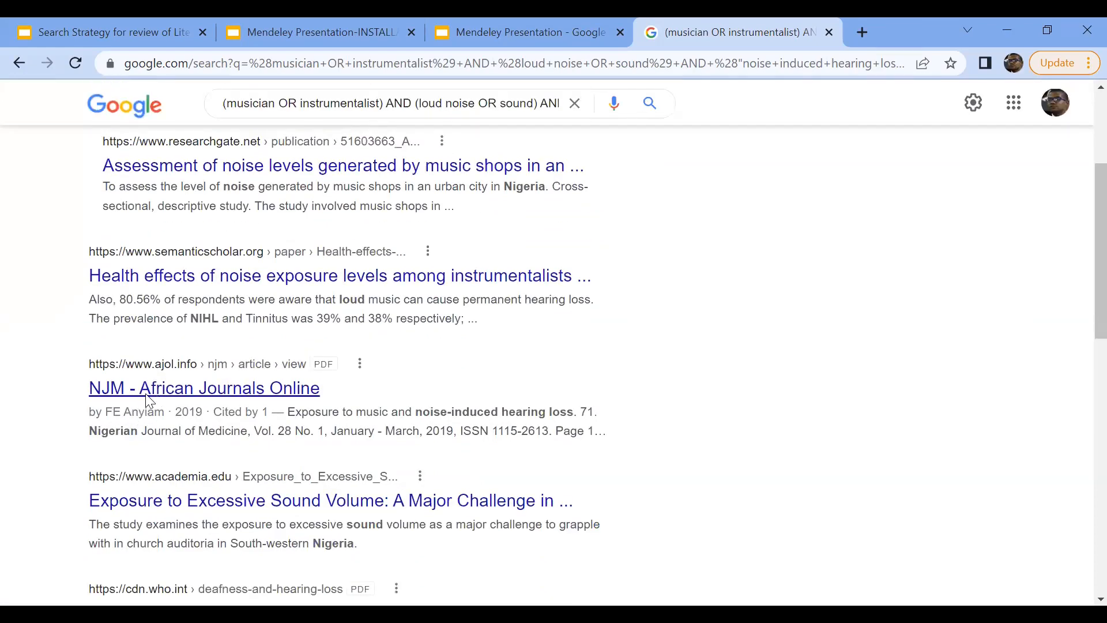
right_click(212, 392)
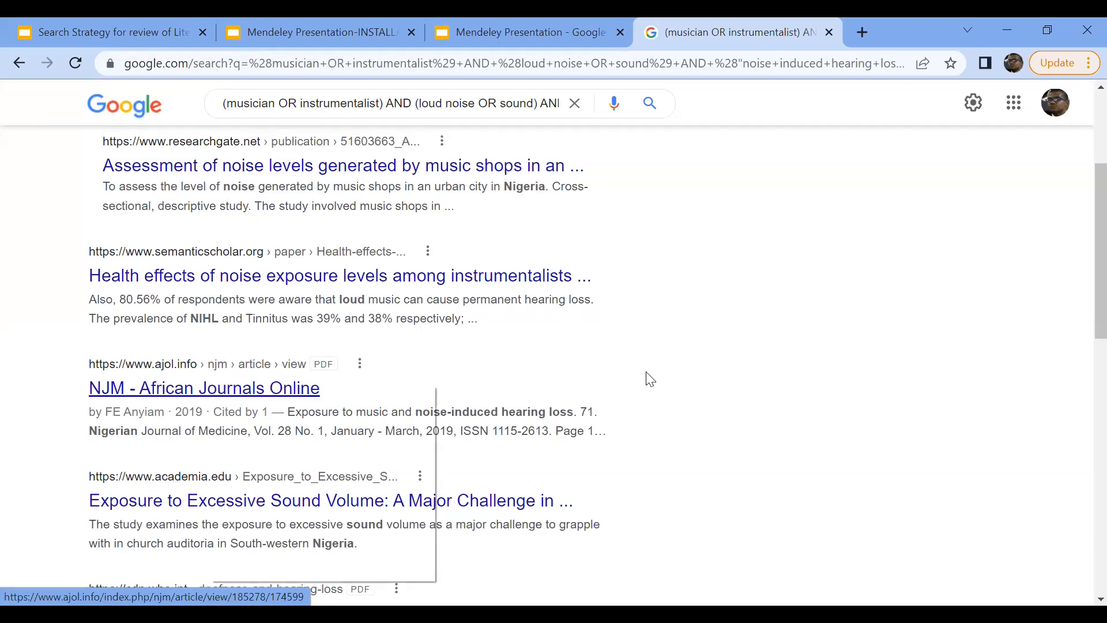
left_click(1071, 296)
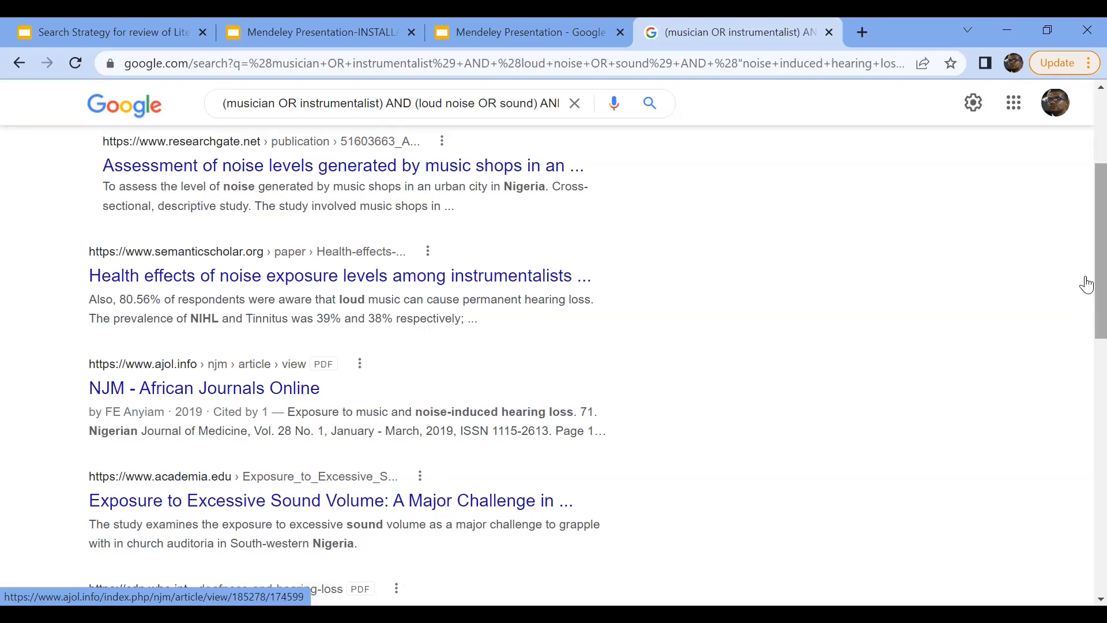
scroll(1088, 285, "down", 2)
scroll(1088, 295, "down", 6)
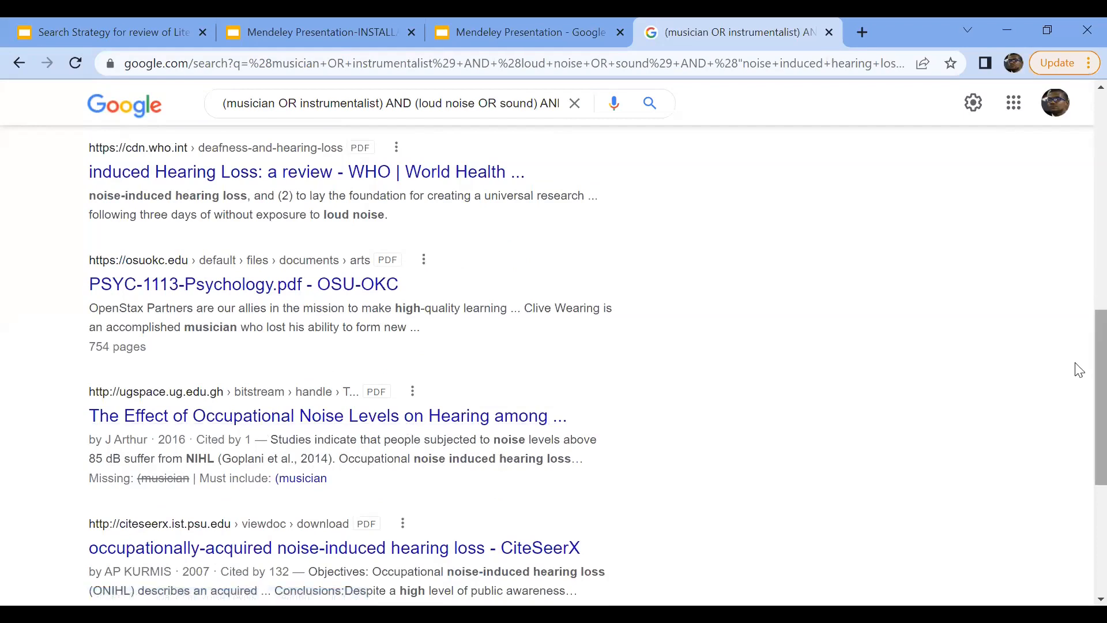
scroll(1084, 438, "down", 6)
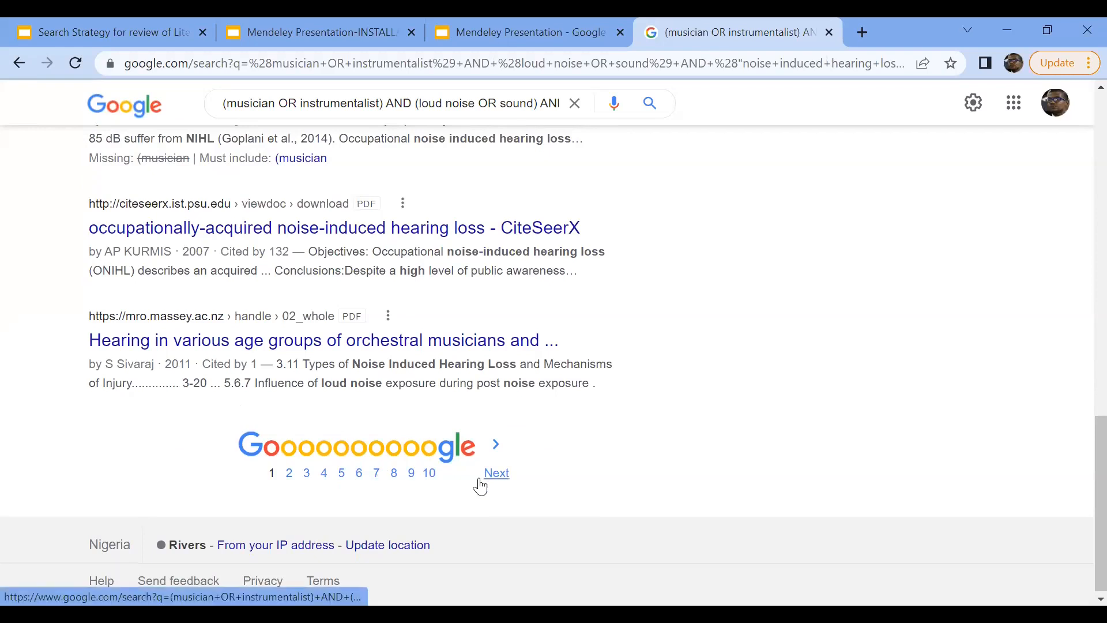
Go to the second results page and check its articles for relevance to the query.
left_click(500, 479)
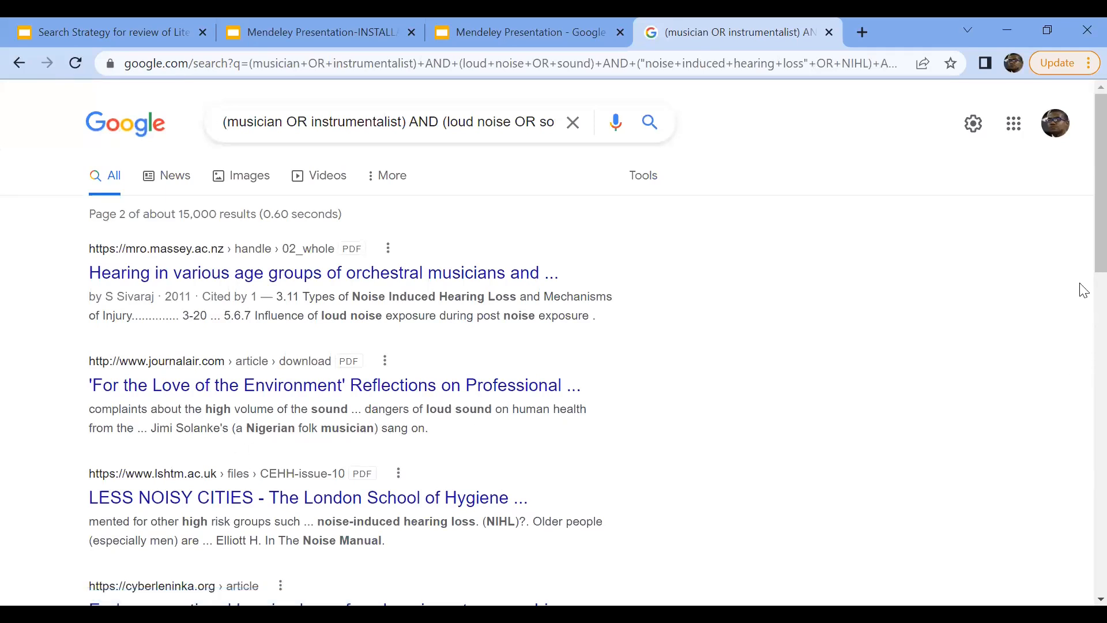
scroll(1084, 300, "down", 3)
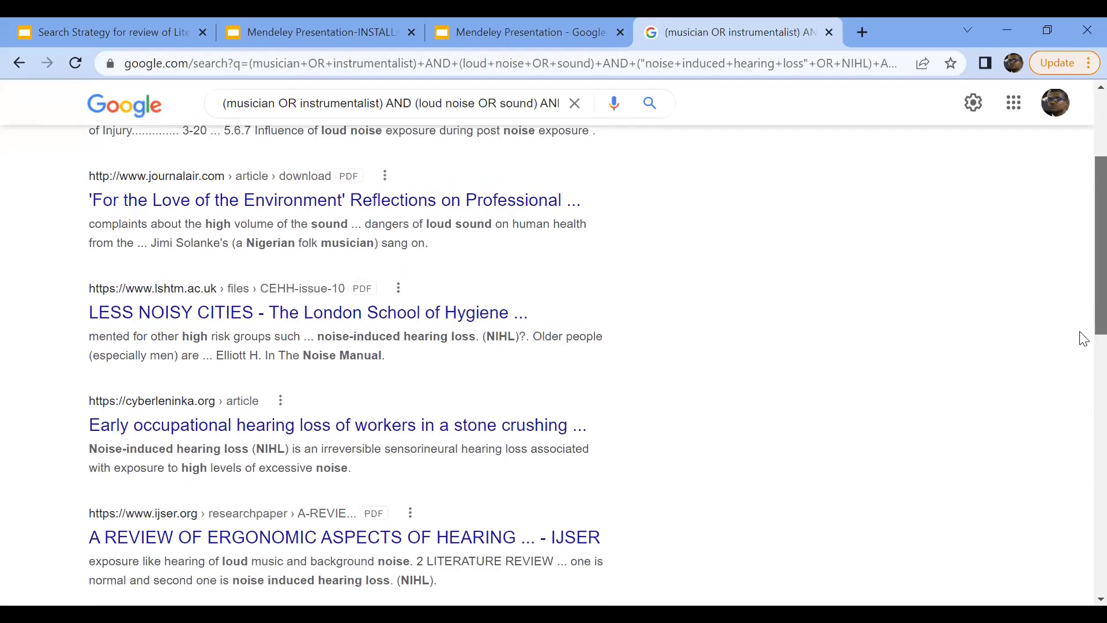
scroll(1081, 339, "down", 1)
scroll(1082, 398, "down", 3)
scroll(1082, 447, "down", 6)
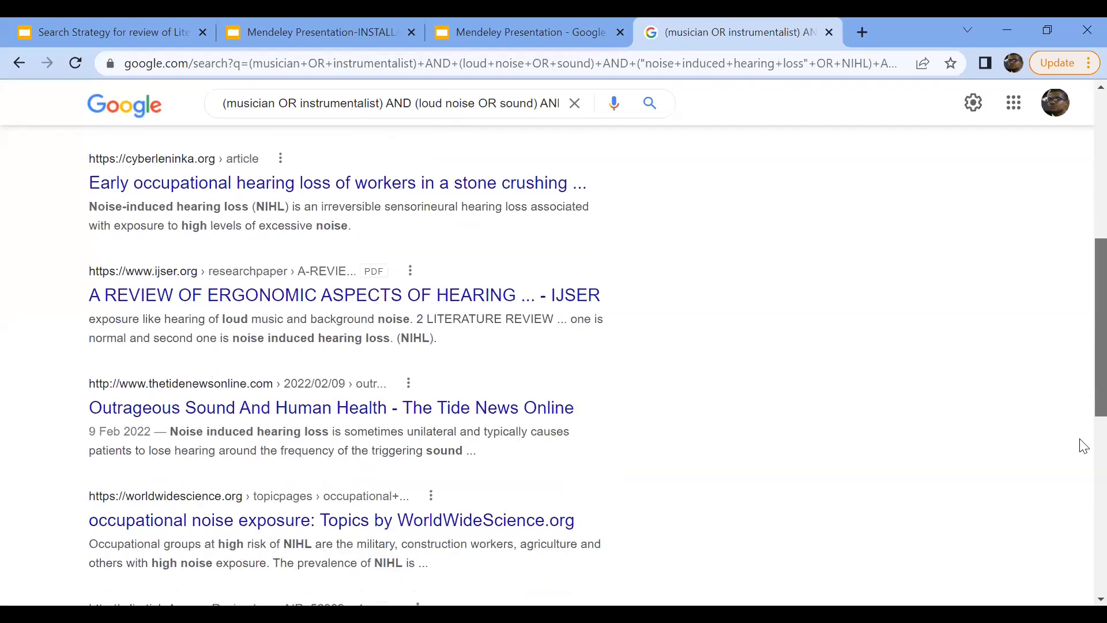
scroll(1083, 534, "down", 1)
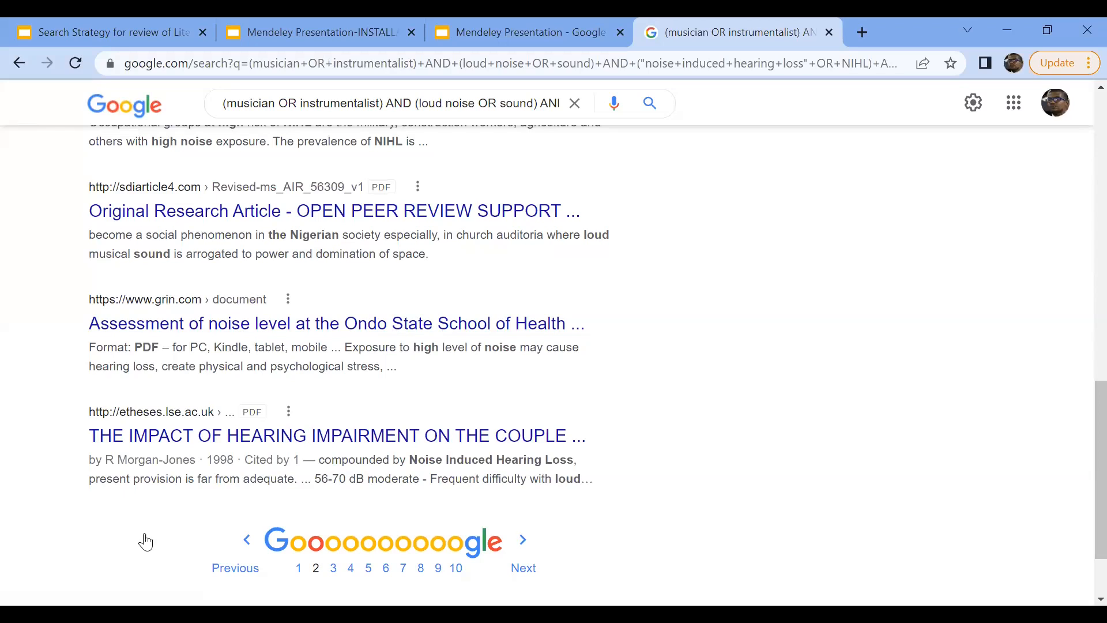
Return to the first results page, open the NJM - African Journals Online result in a new tab, and open its downloaded PDF.
left_click(296, 571)
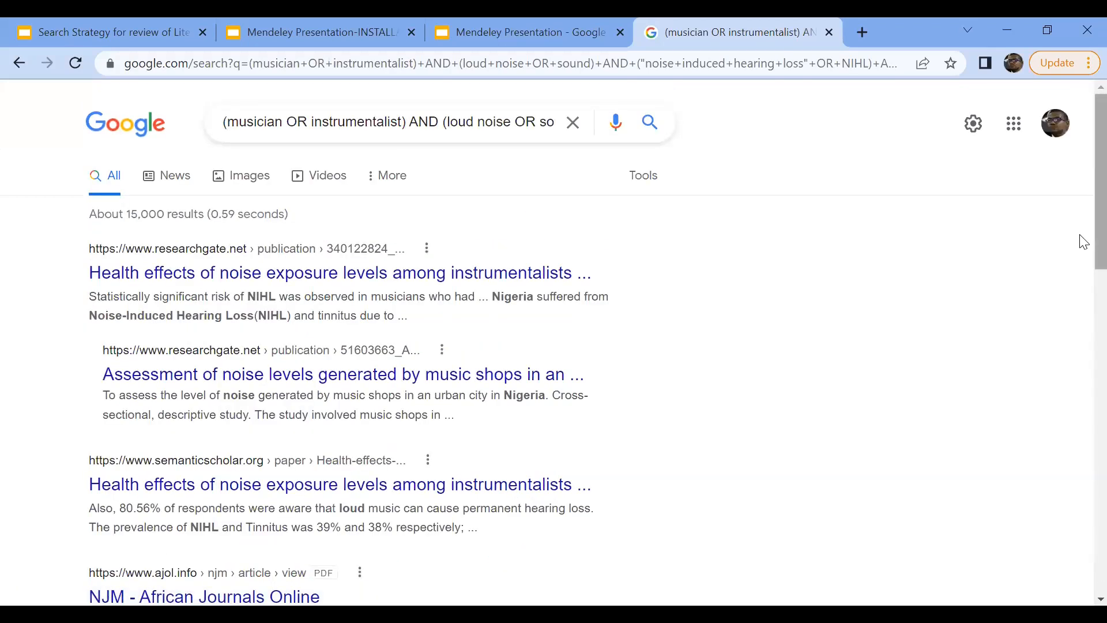
scroll(1084, 294, "down", 2)
scroll(1083, 300, "down", 1)
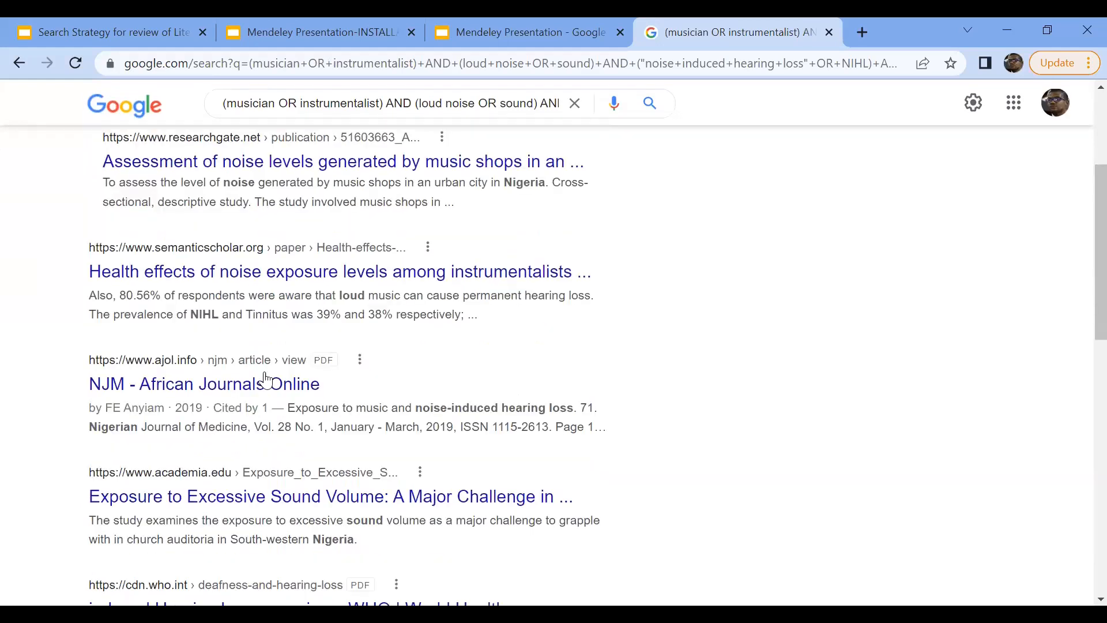
right_click(240, 391)
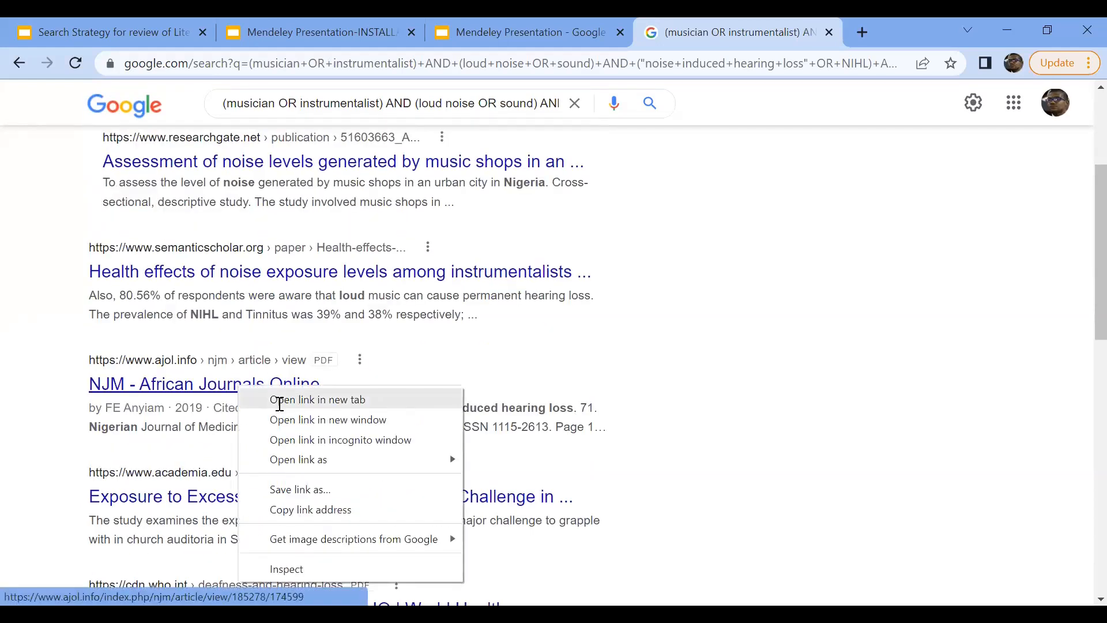
left_click(280, 399)
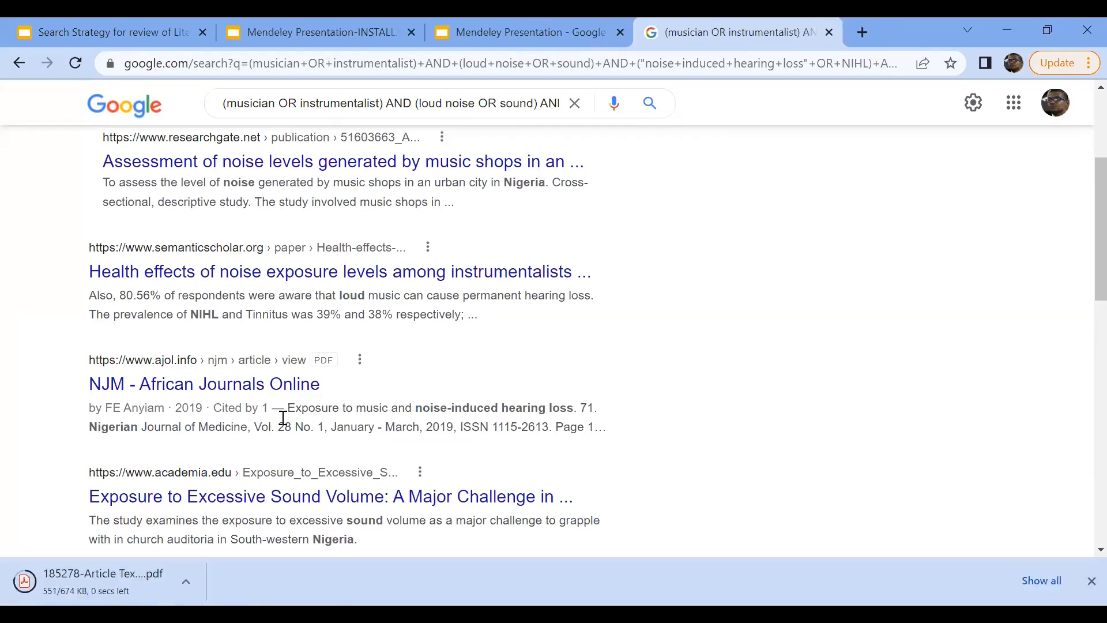
left_click(87, 584)
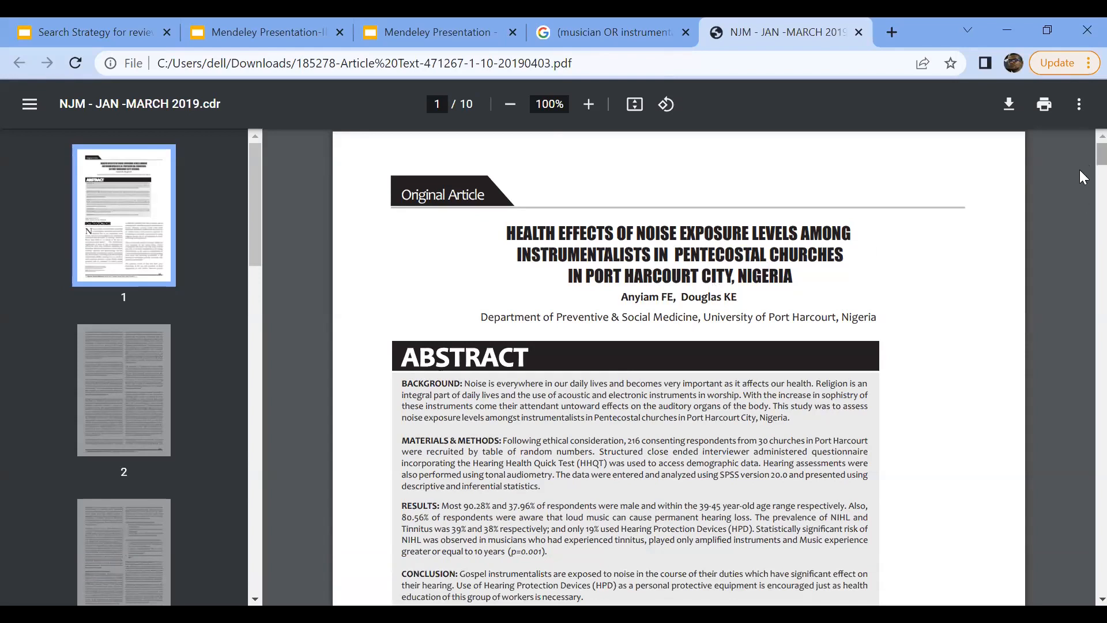
Skim the downloaded article on noise exposure among Pentecostal church instrumentalists, close it, and return to the start of the search results.
scroll(1083, 177, "down", 20)
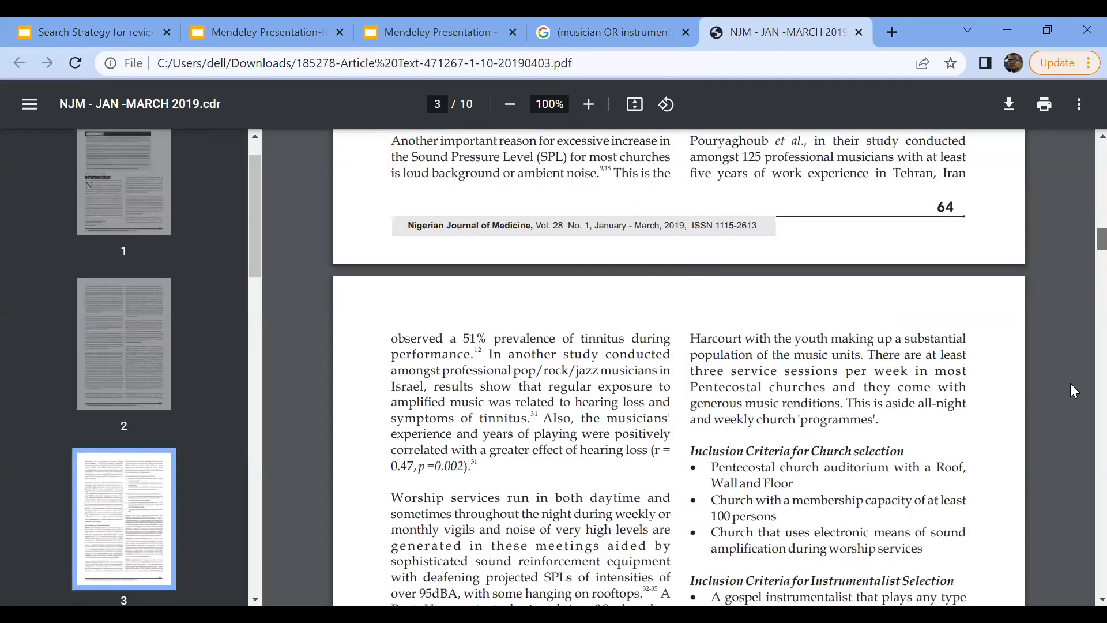
scroll(1070, 383, "down", 20)
scroll(1079, 90, "up", 5)
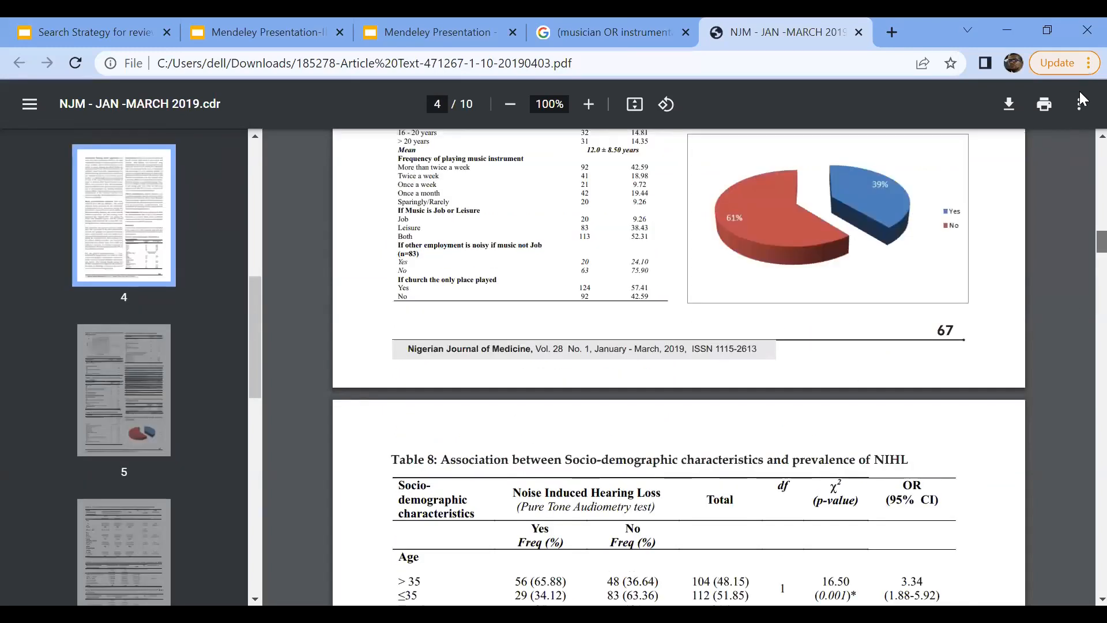
scroll(1080, 91, "up", 20)
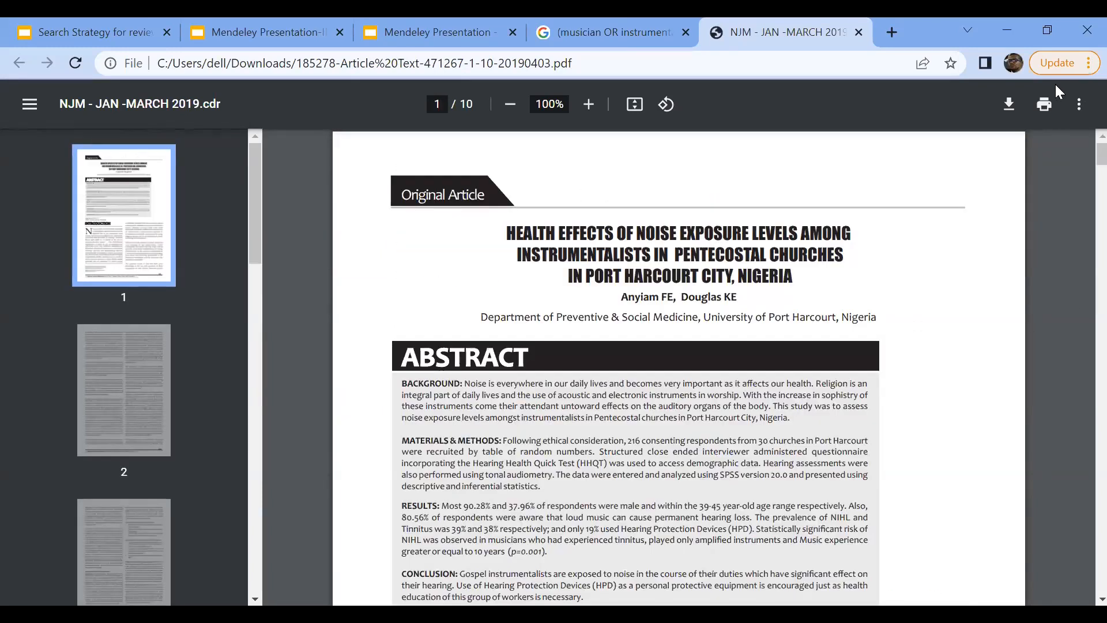
left_click(859, 33)
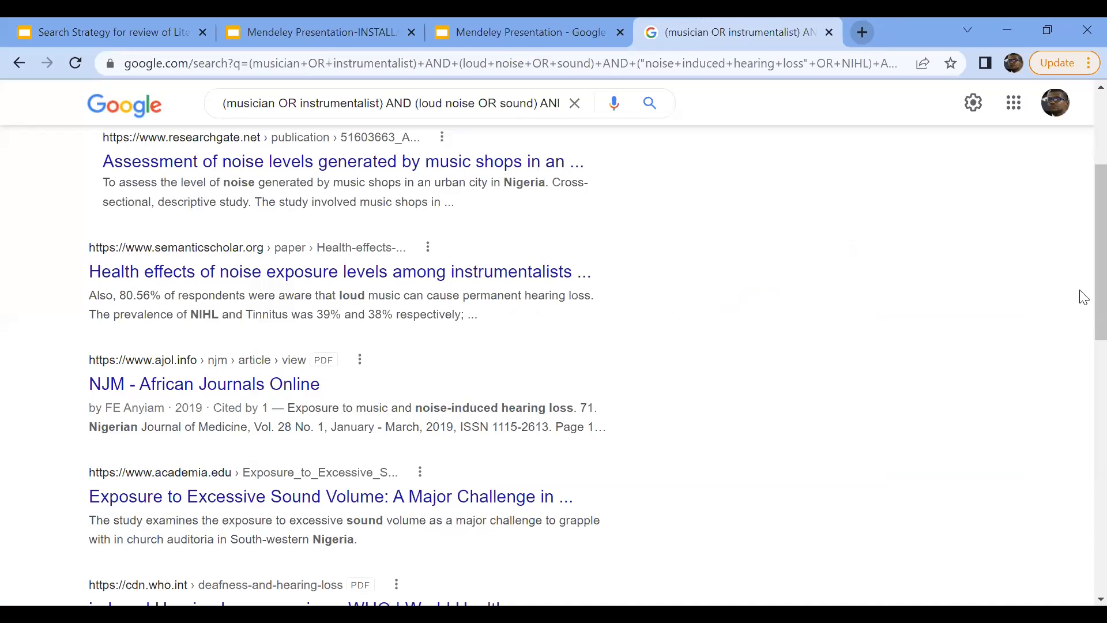
scroll(1085, 188, "up", 4)
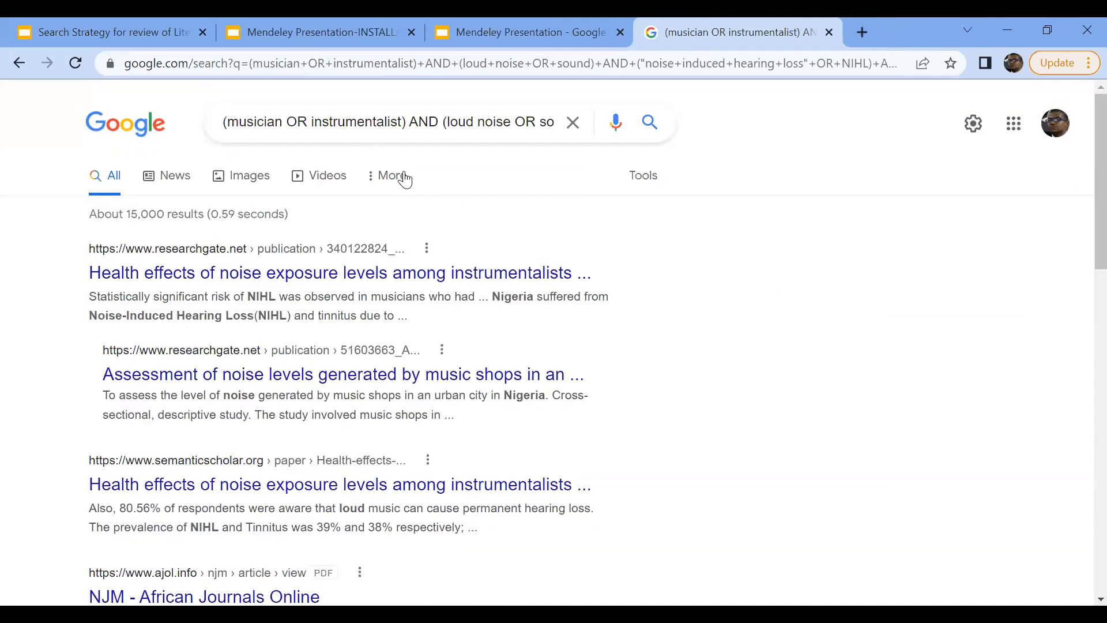
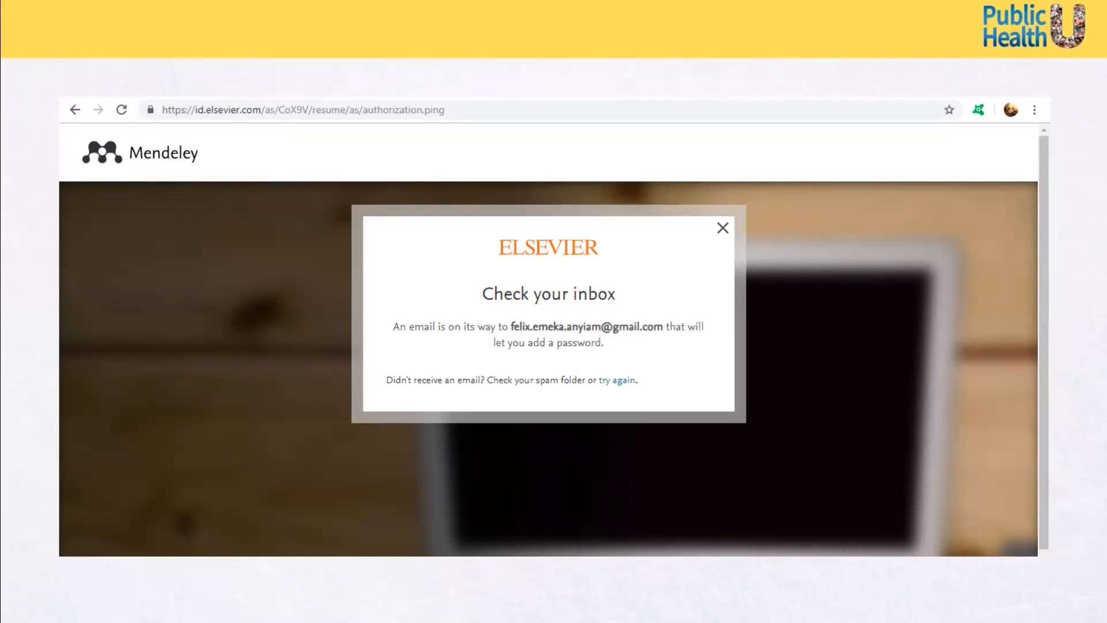
key("Right")
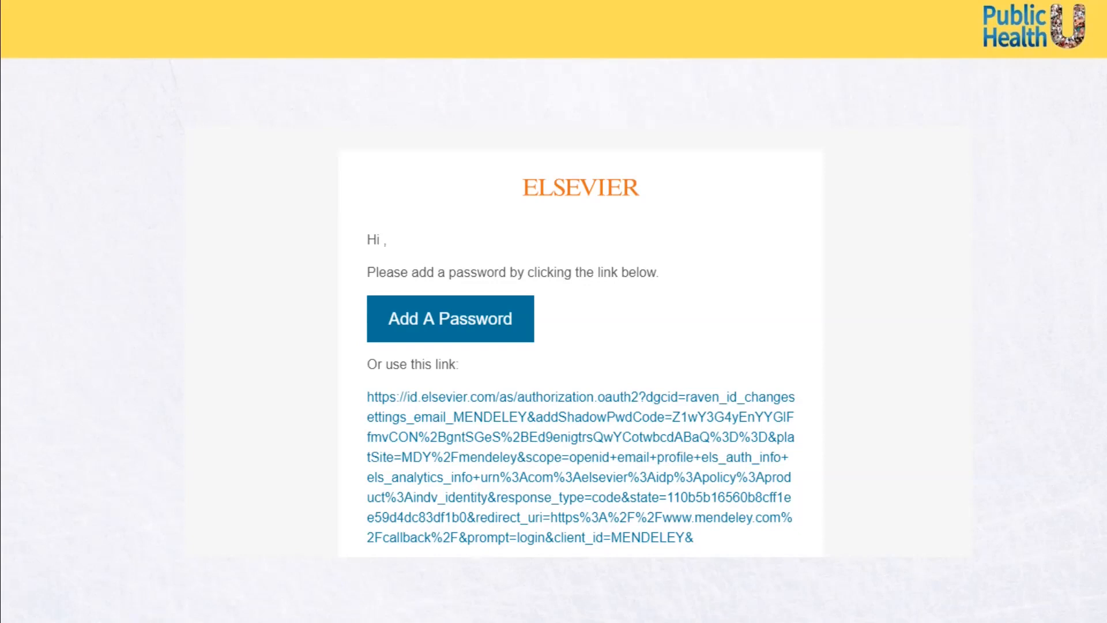
key("Right")
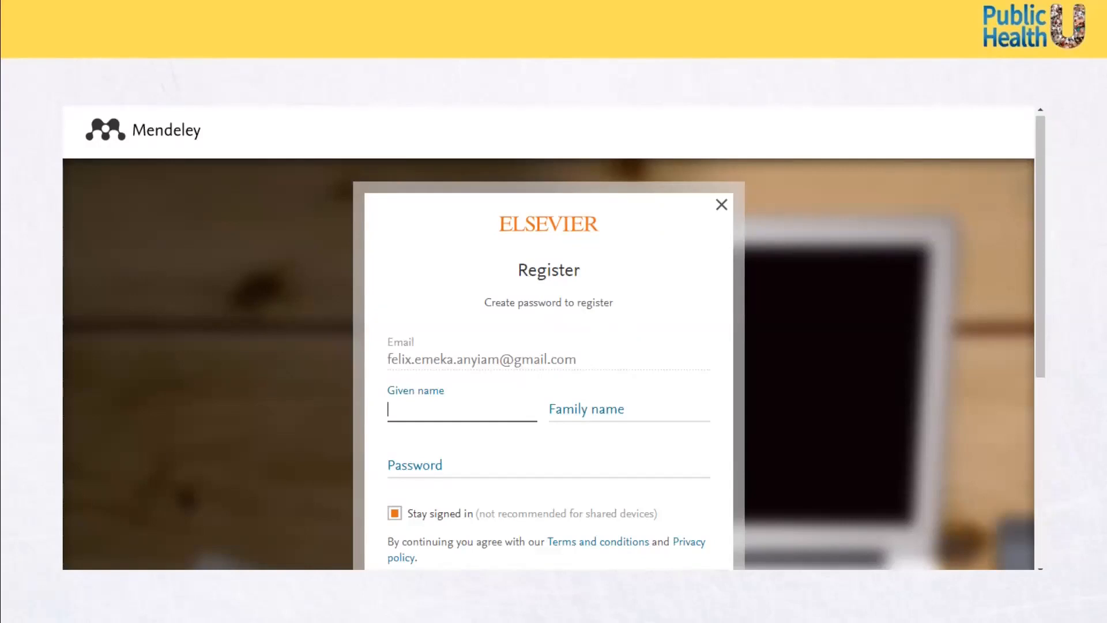
key("Right")
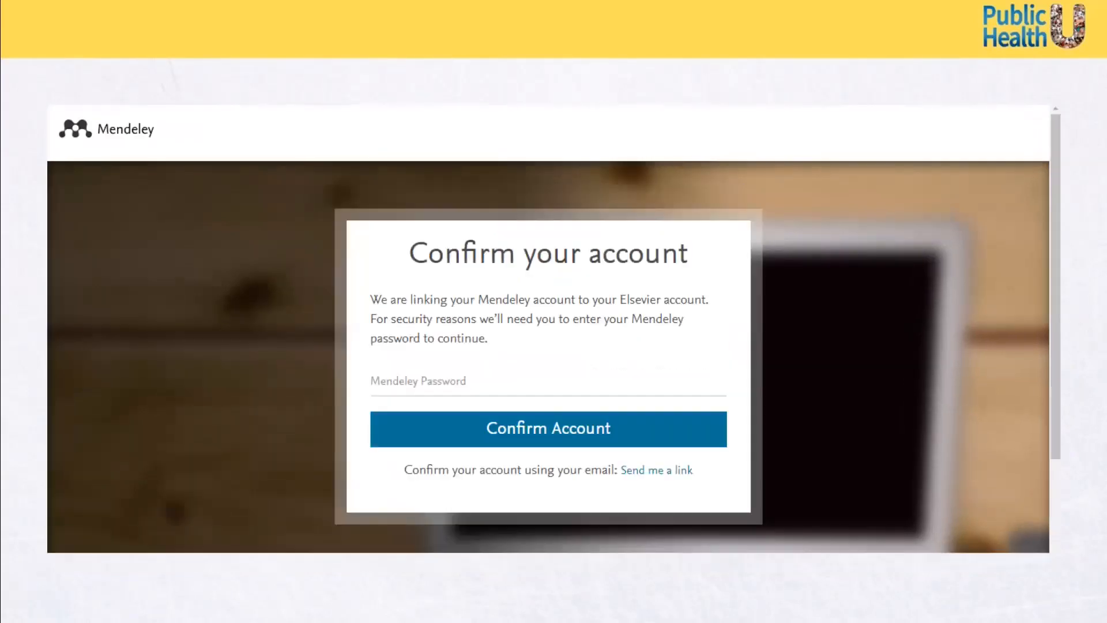
key("Right")
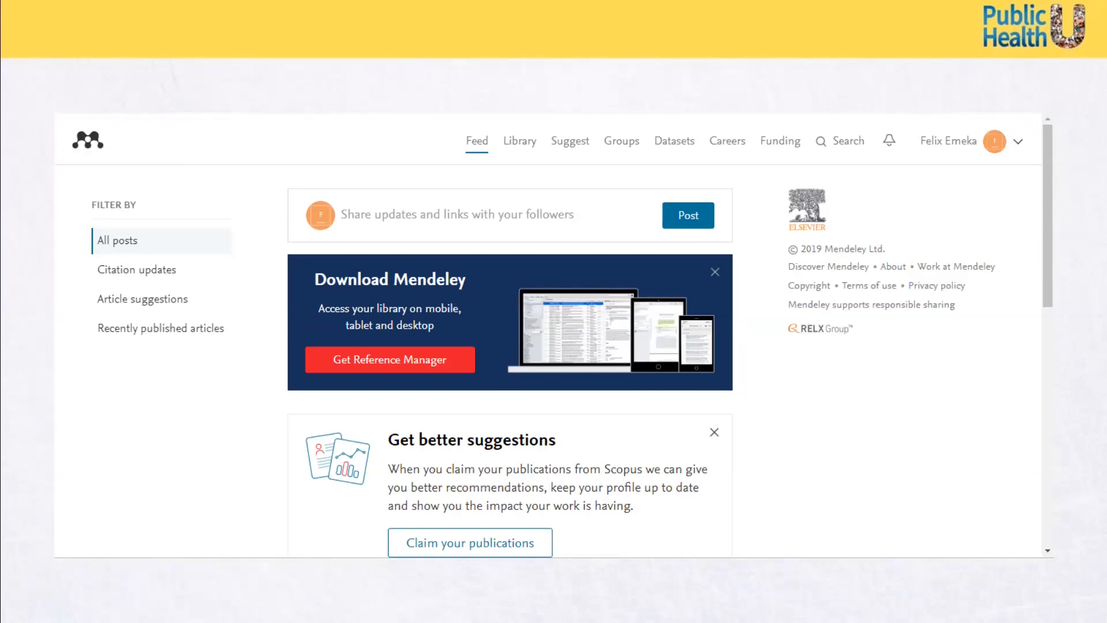
left_click(371, 361)
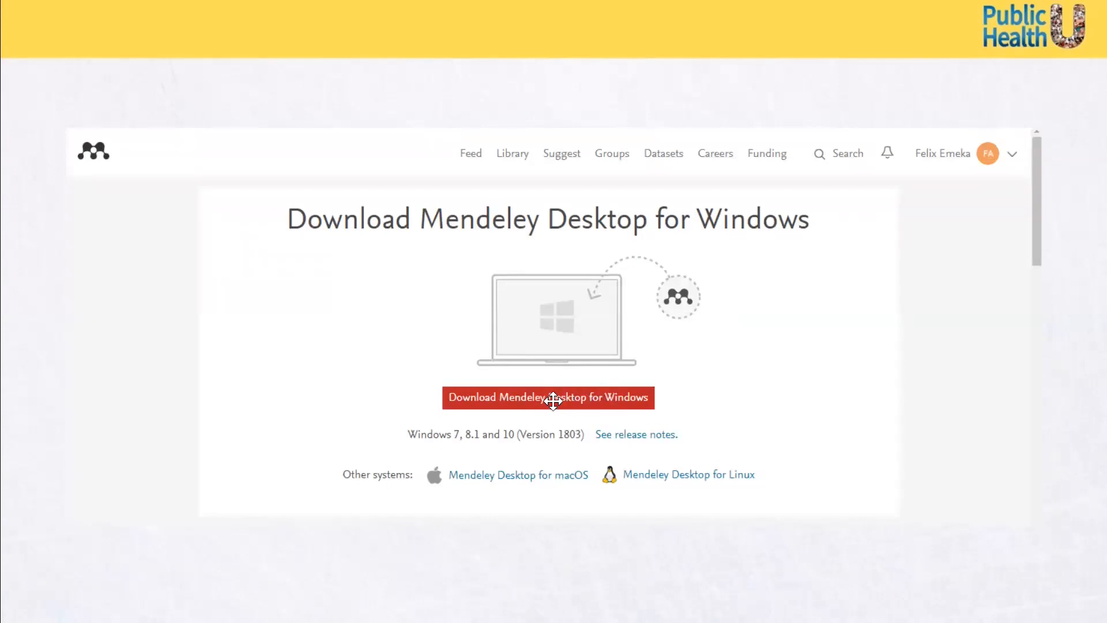
key("Down")
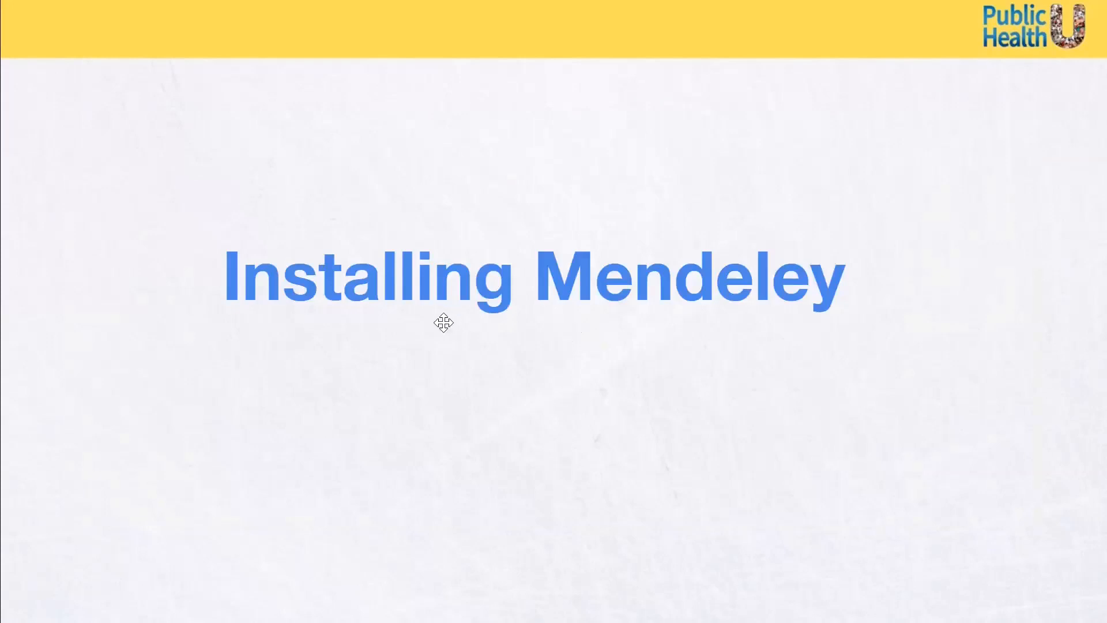
key("Down")
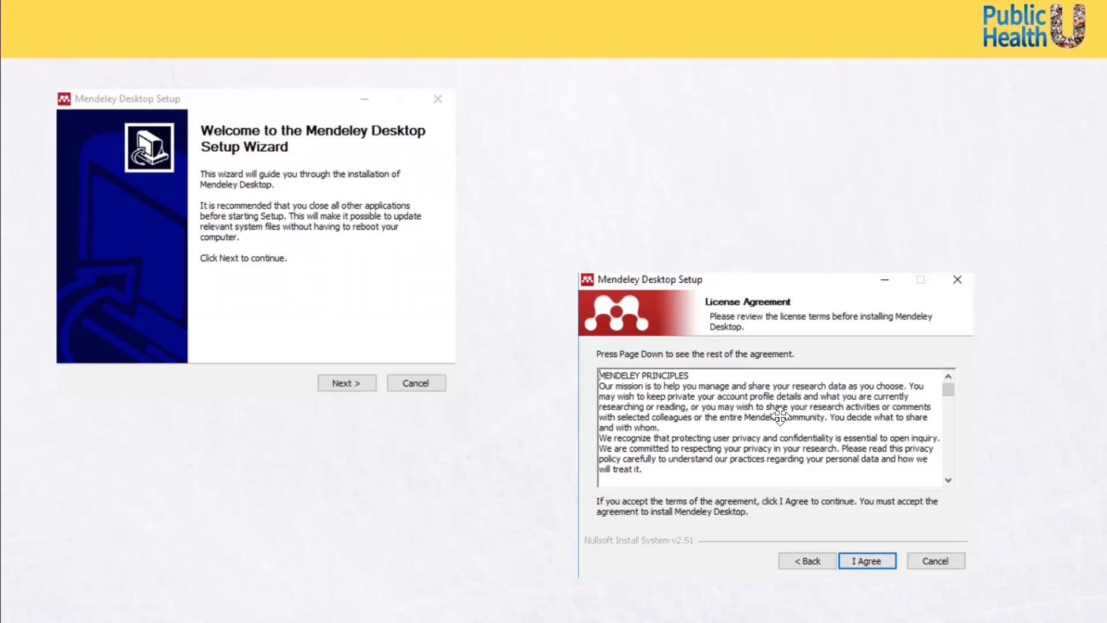
left_click(865, 565)
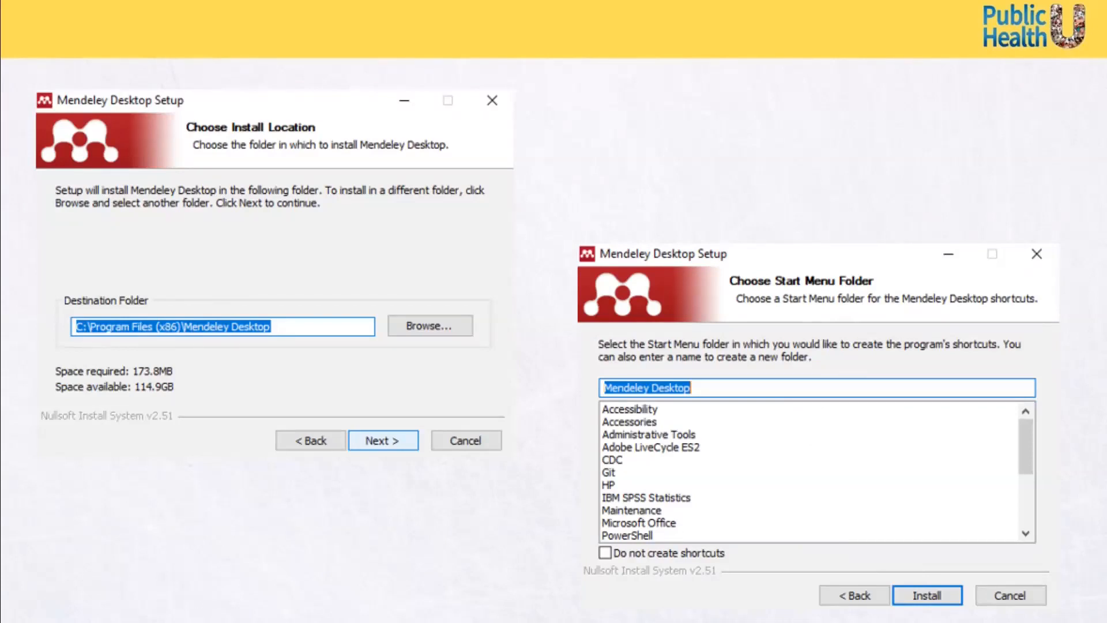
left_click(927, 595)
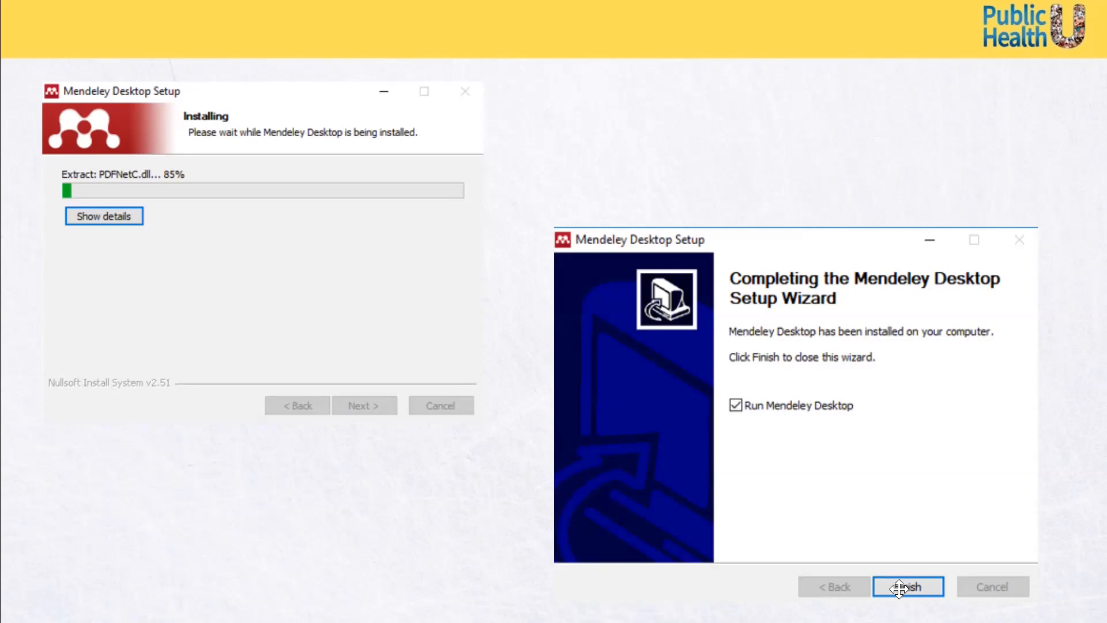
key("Right")
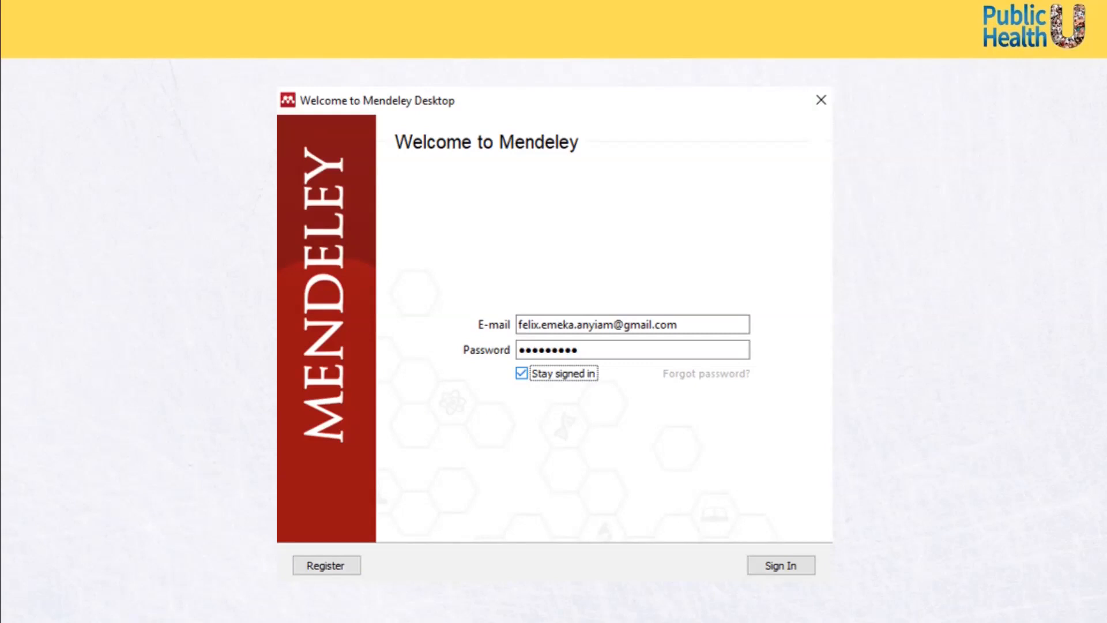
left_click(781, 566)
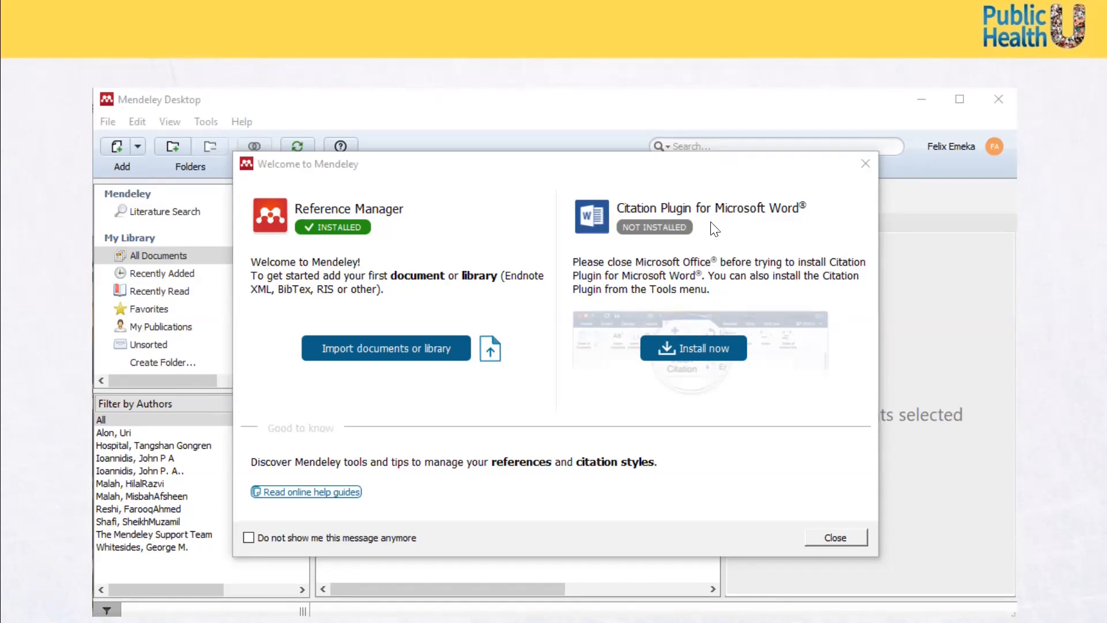
left_click(693, 349)
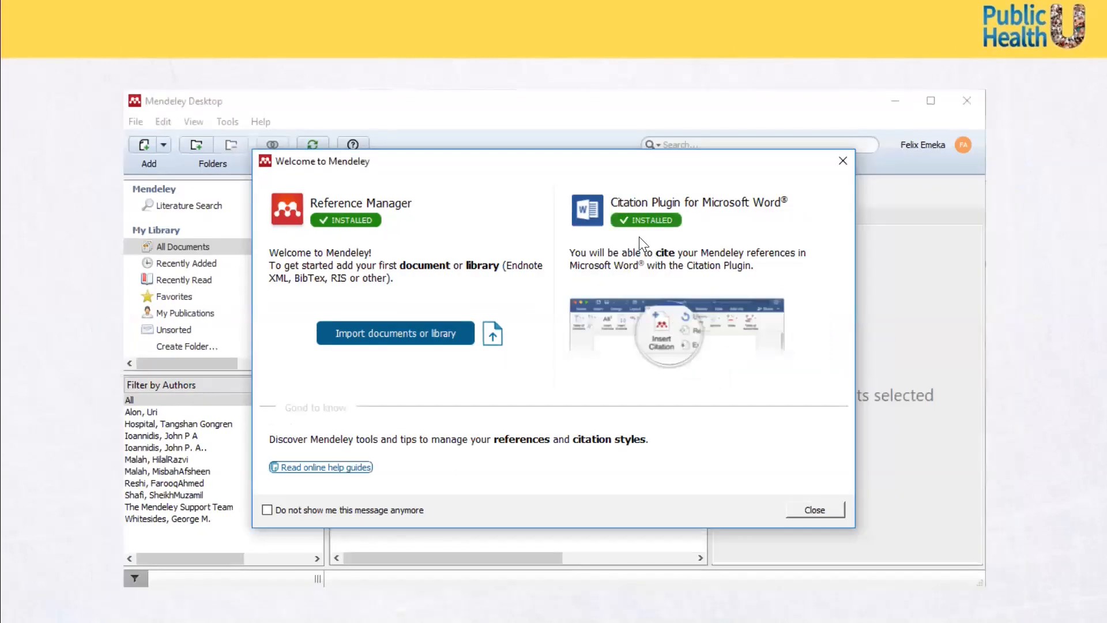
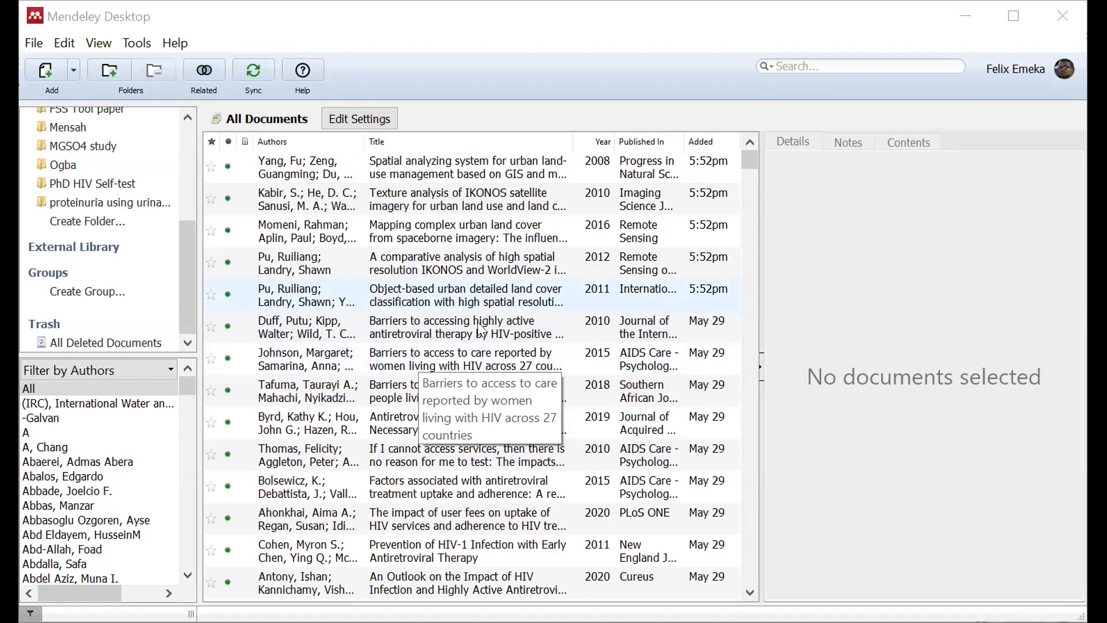
Choose the Research Method & Data Management Training folder for import with Add Folder, and cancel the import.
mouse_move(748, 160)
left_mouse_down()
mouse_move(734, 452)
mouse_move(749, 455)
mouse_move(765, 146)
left_mouse_up()
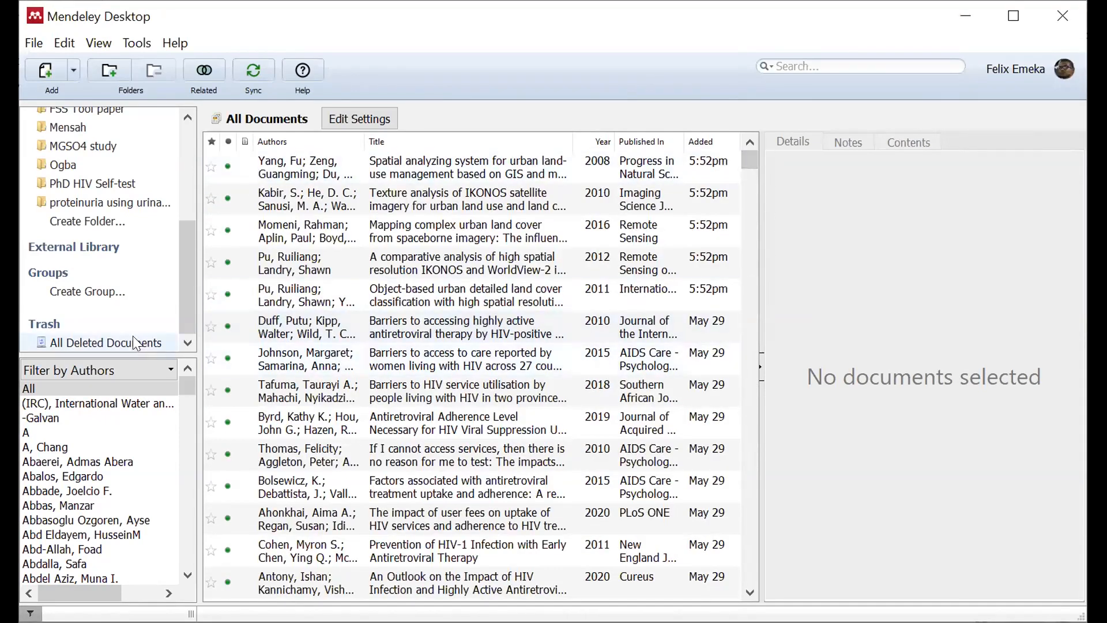
left_click_drag(181, 226, 185, 138)
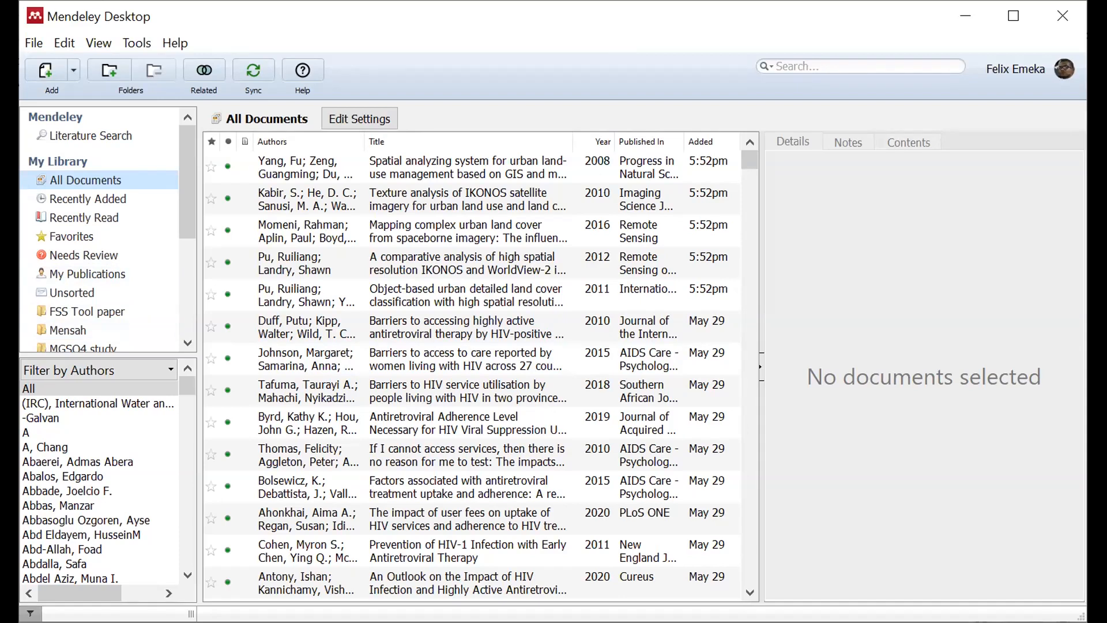
left_click(30, 43)
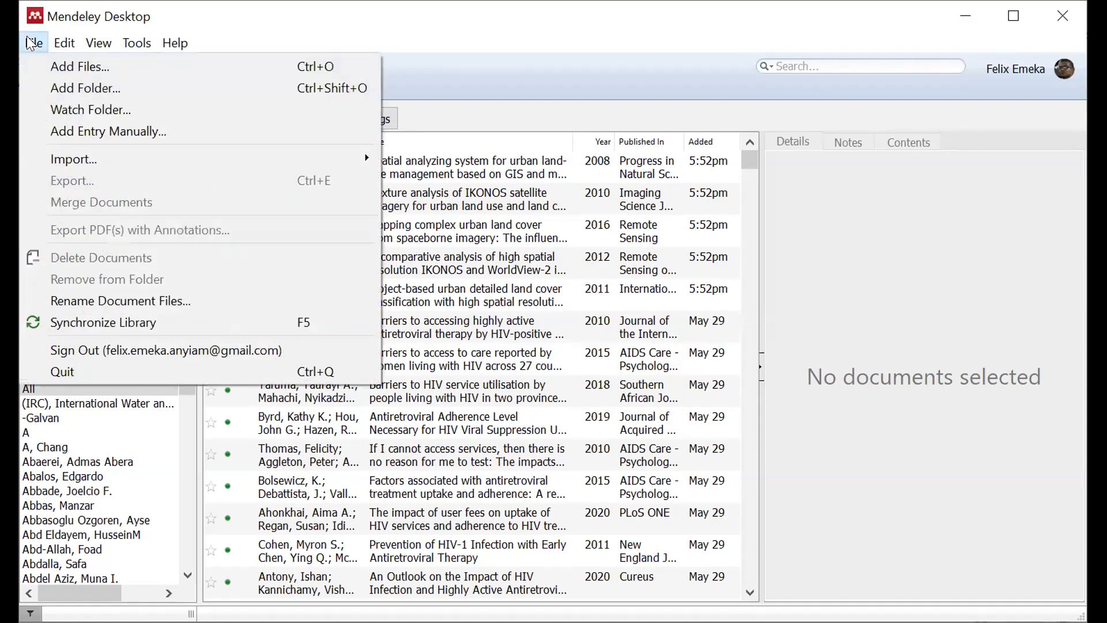
left_click(85, 89)
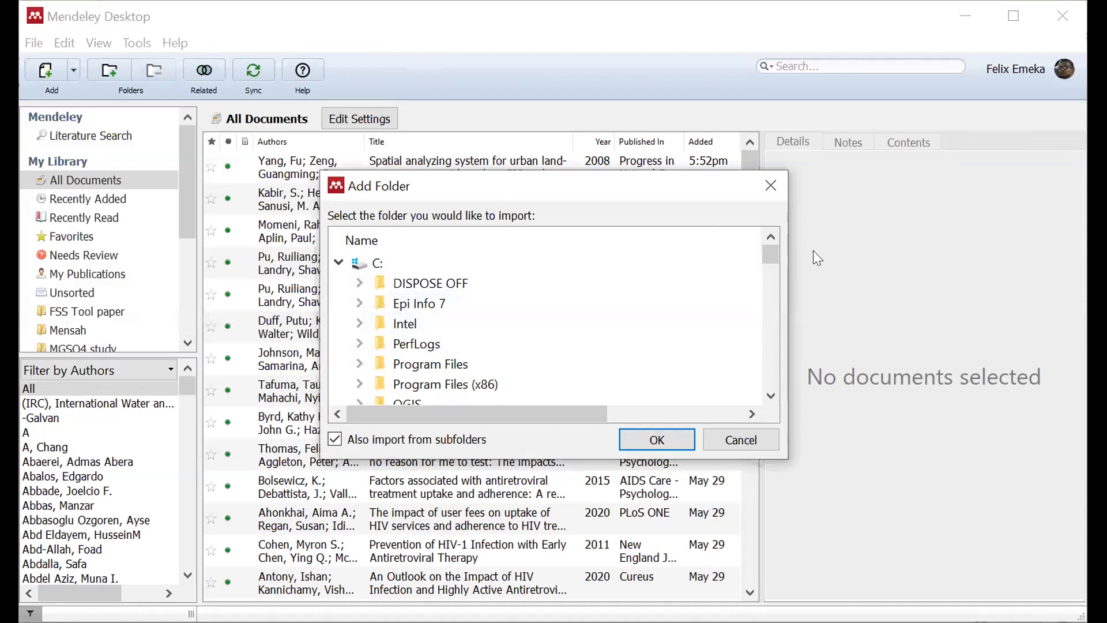
left_click_drag(771, 255, 750, 324)
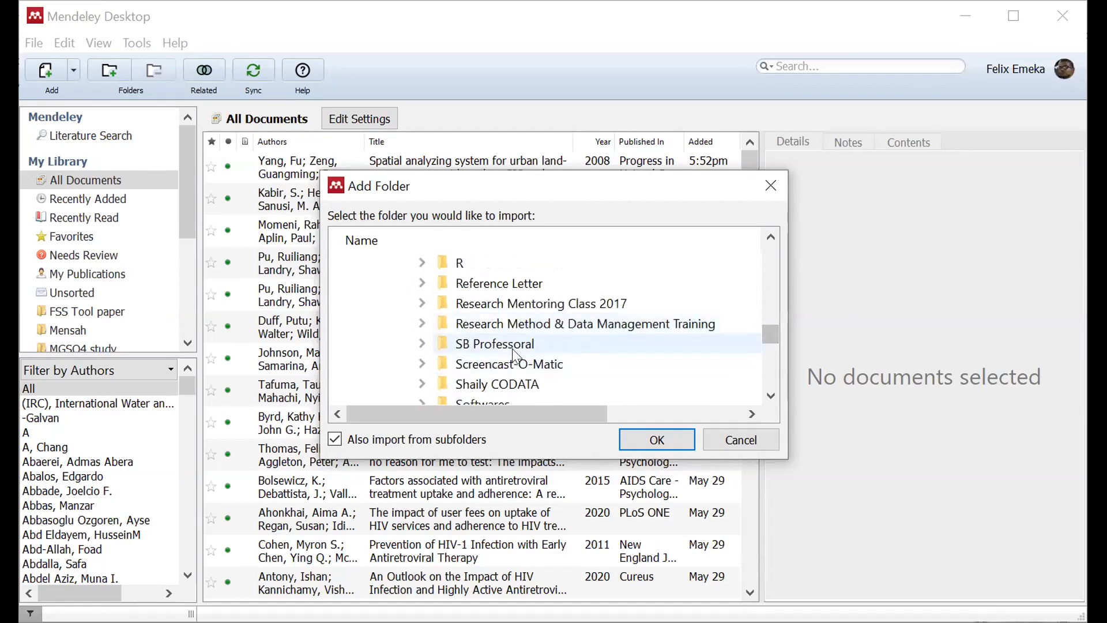
left_click(492, 324)
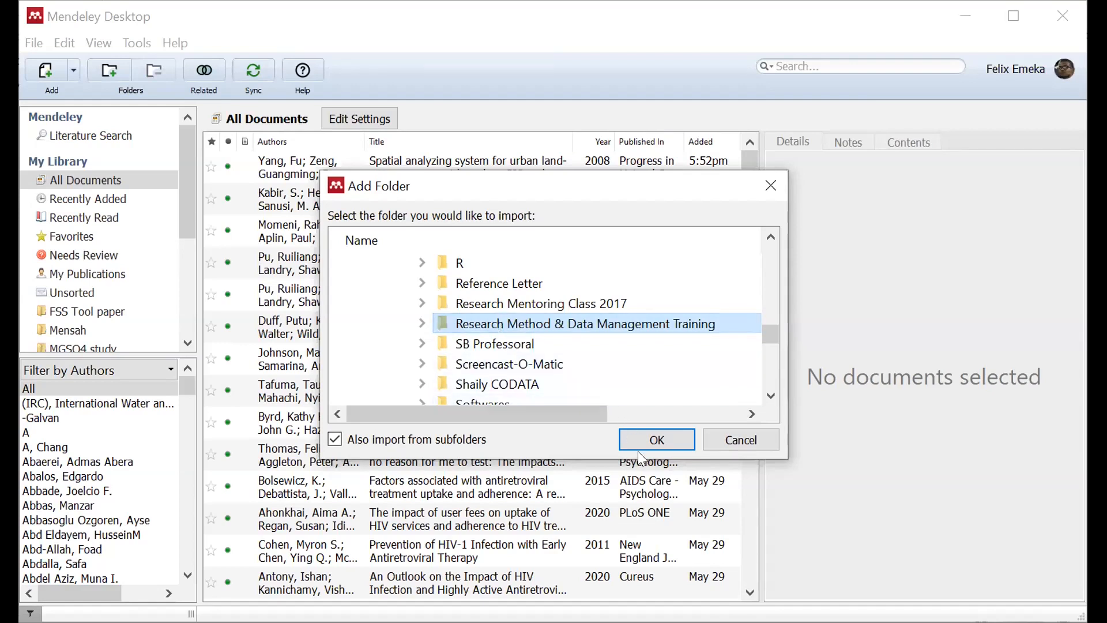
left_click(745, 440)
Select Barriers study.pdf from Downloads for adding to the library with Add Files, and cancel the dialog.
left_click_drag(187, 215, 188, 275)
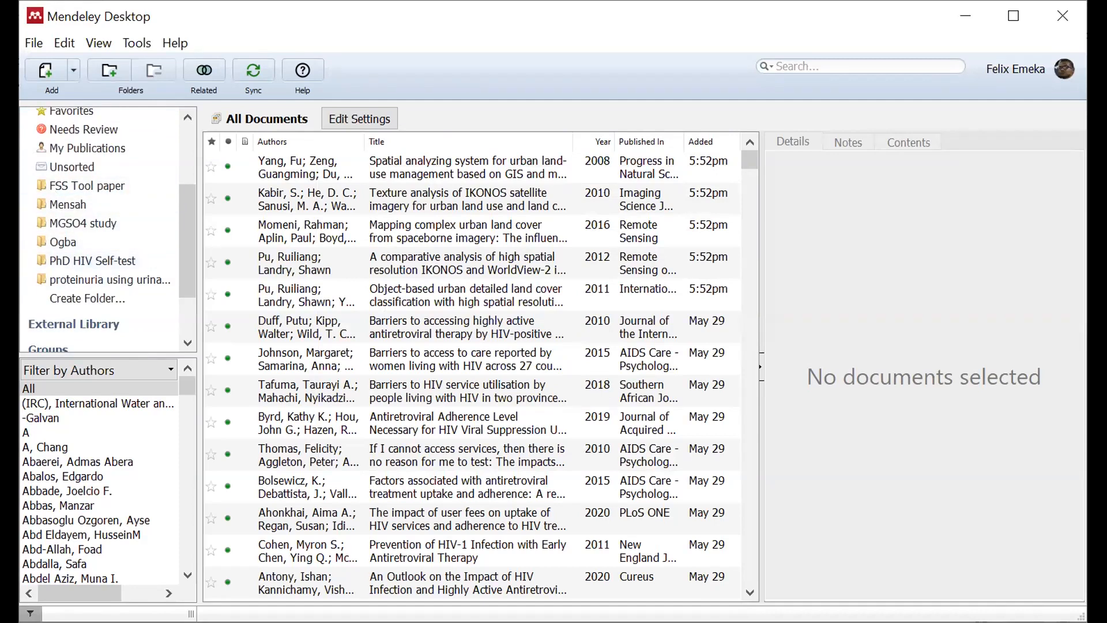
key("alt+Tab")
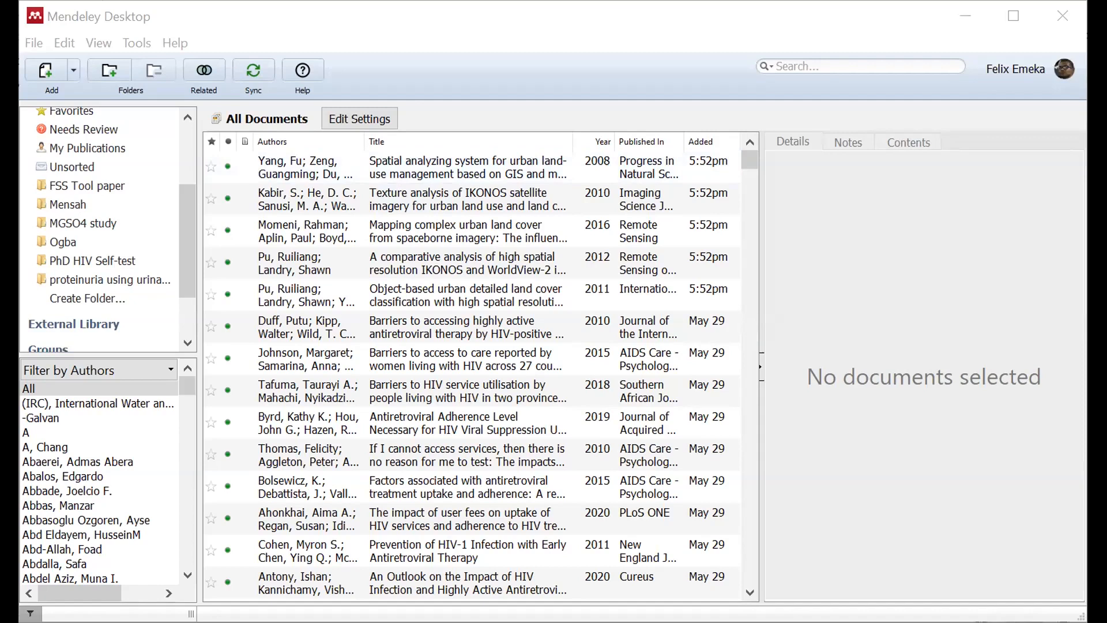
left_click(29, 46)
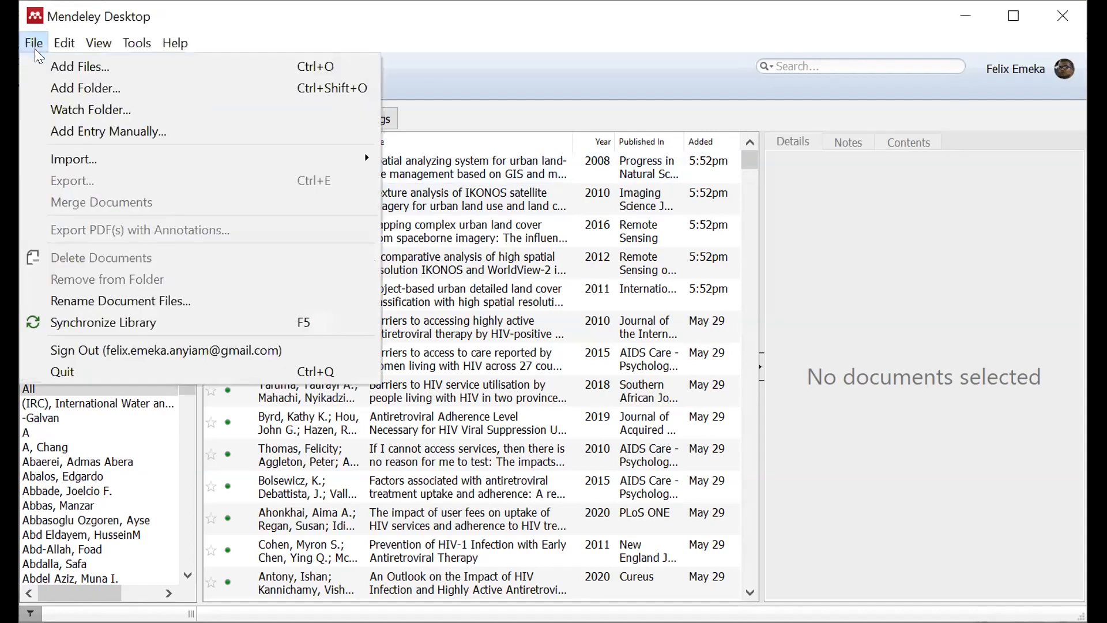
left_click(71, 68)
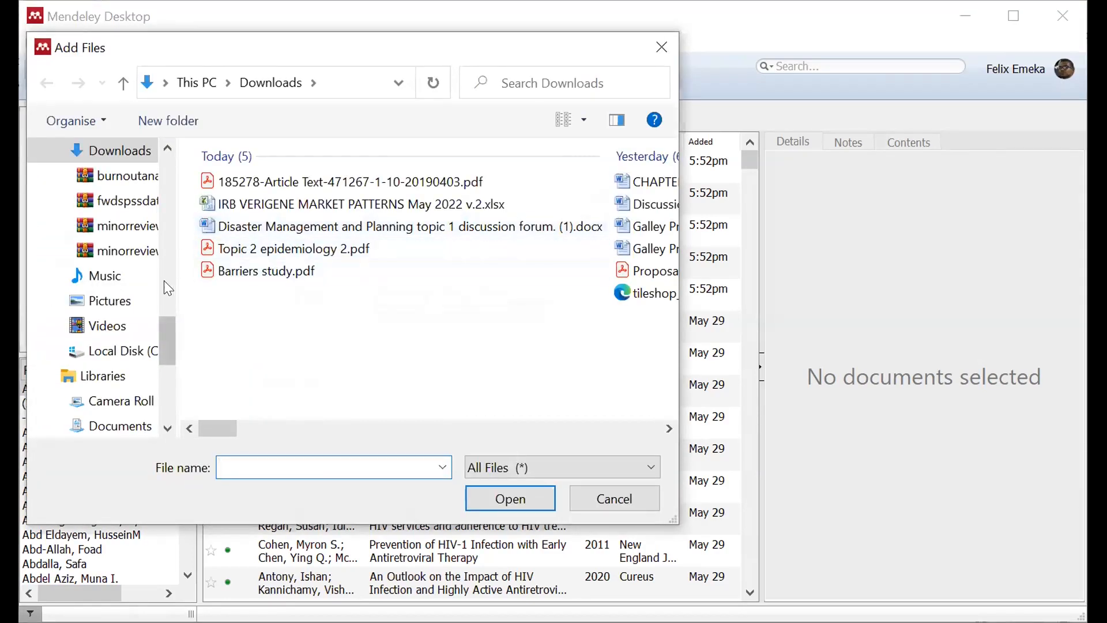
left_click(231, 274)
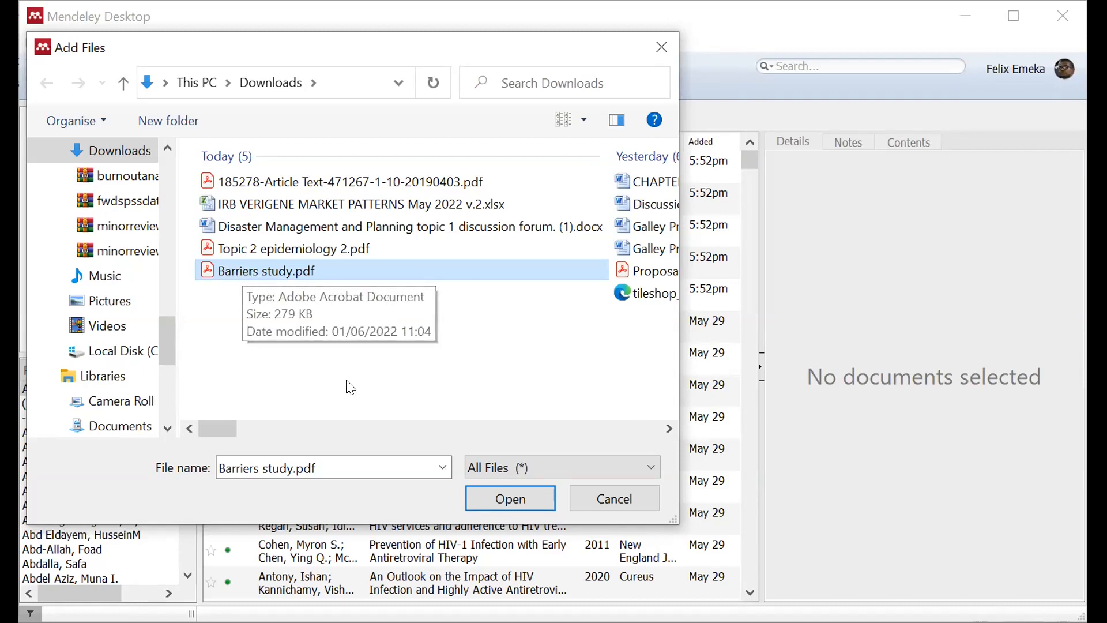
left_click(612, 502)
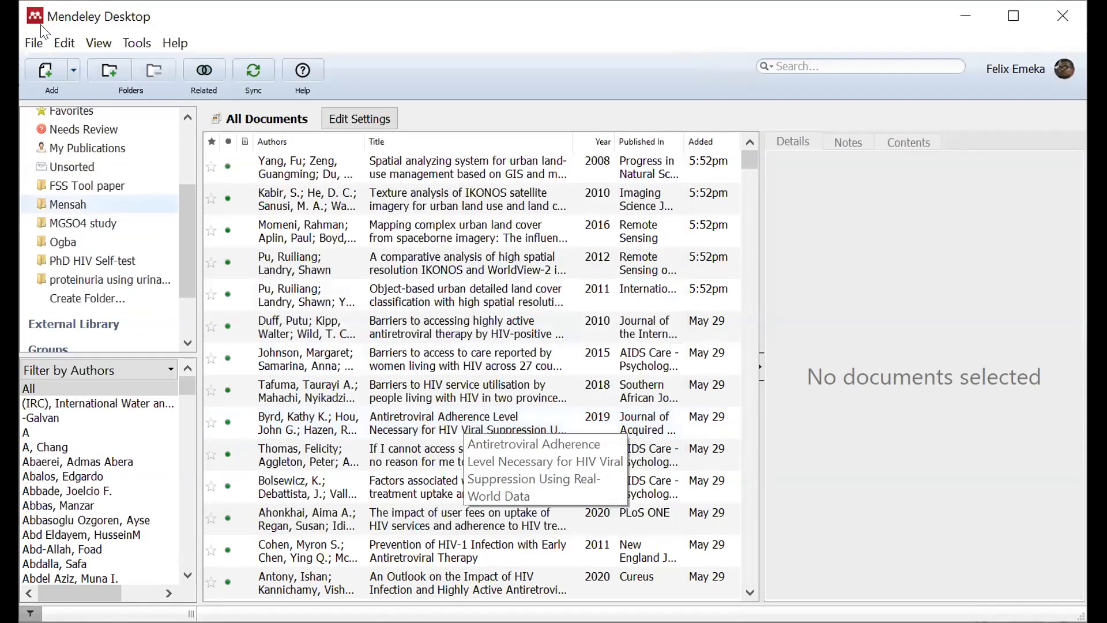
Open a manual journal-article entry, go through its title, authors, journal, year, volume, issue and pages fields, and close it unsaved.
left_click(33, 43)
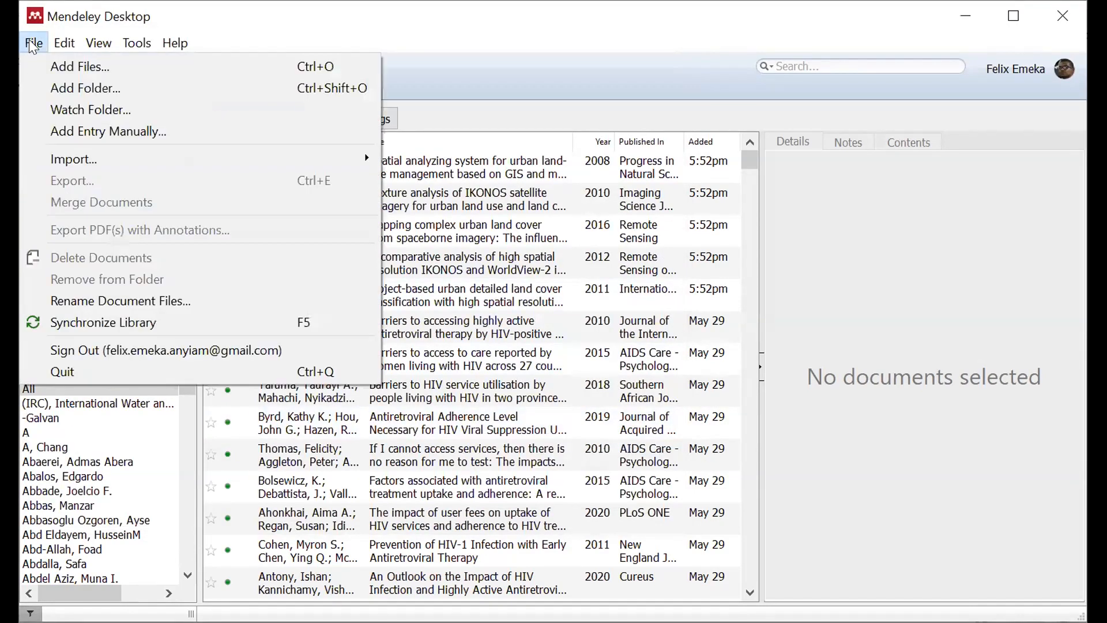
left_click(105, 132)
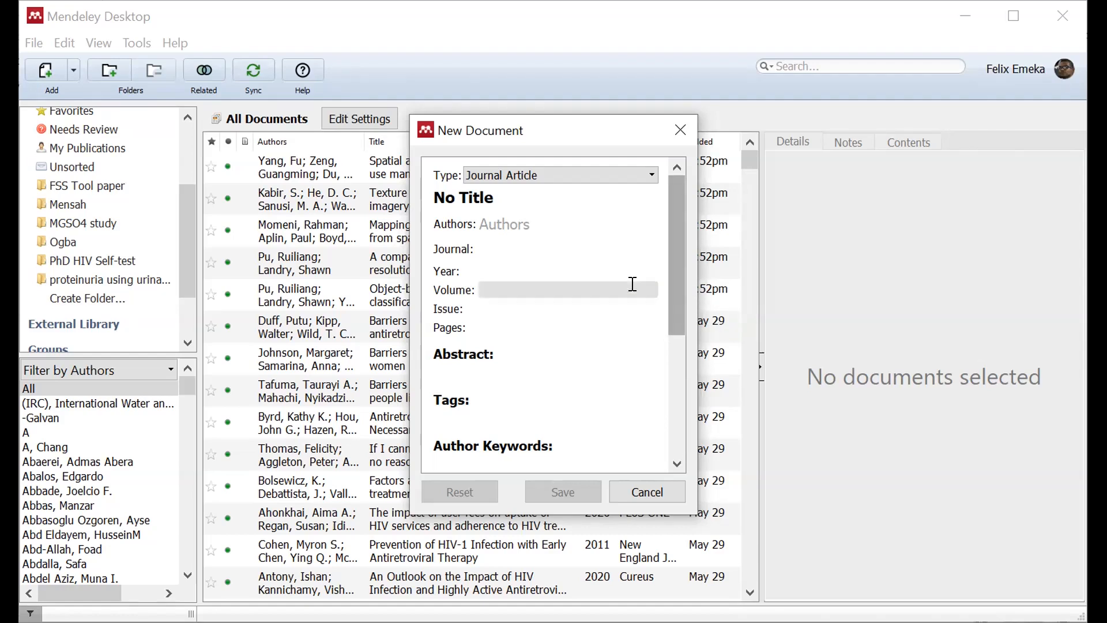
left_click(478, 197)
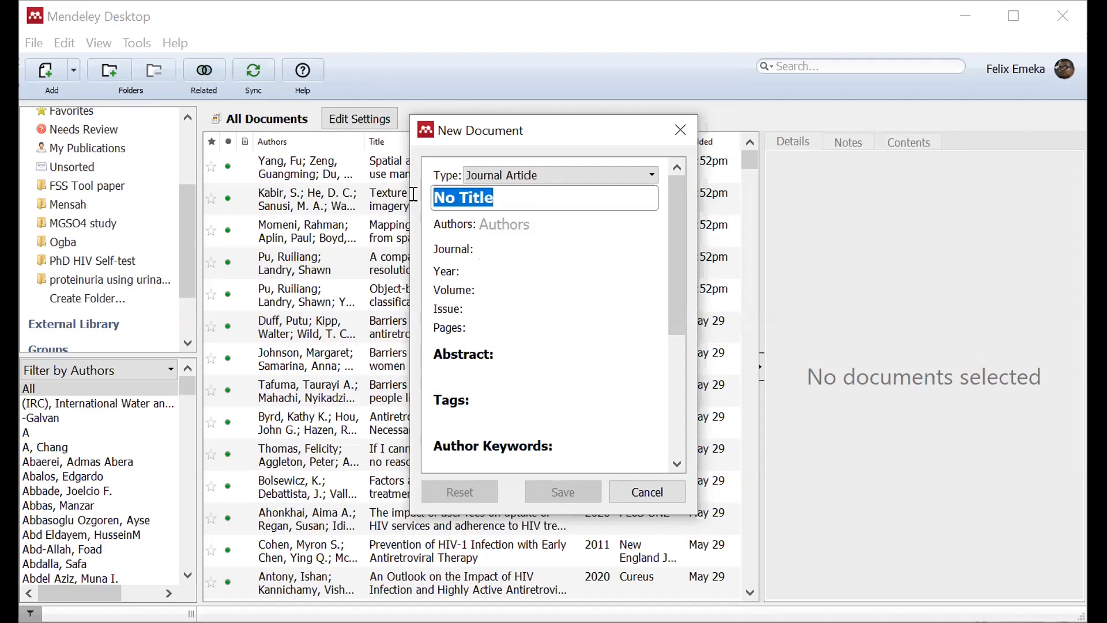
left_click(532, 223)
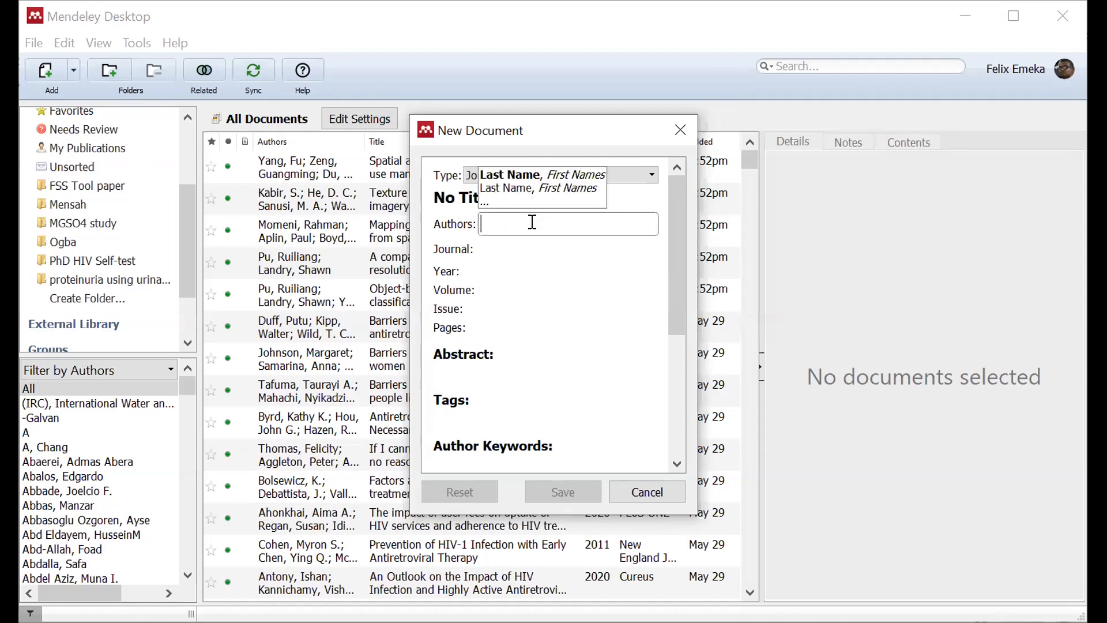
left_click(500, 244)
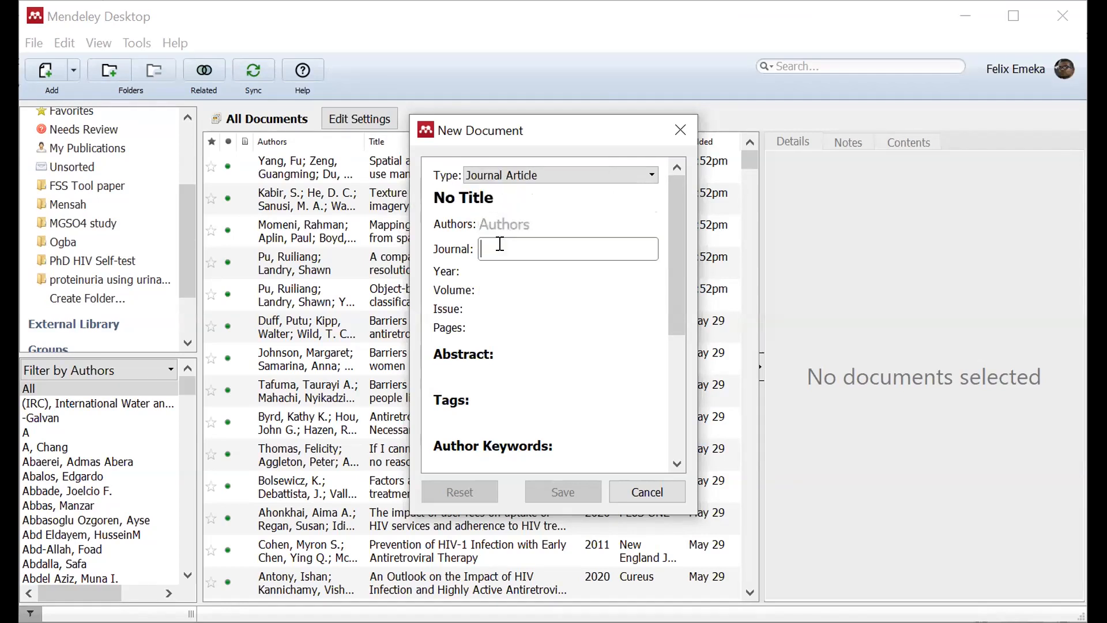
left_click(490, 265)
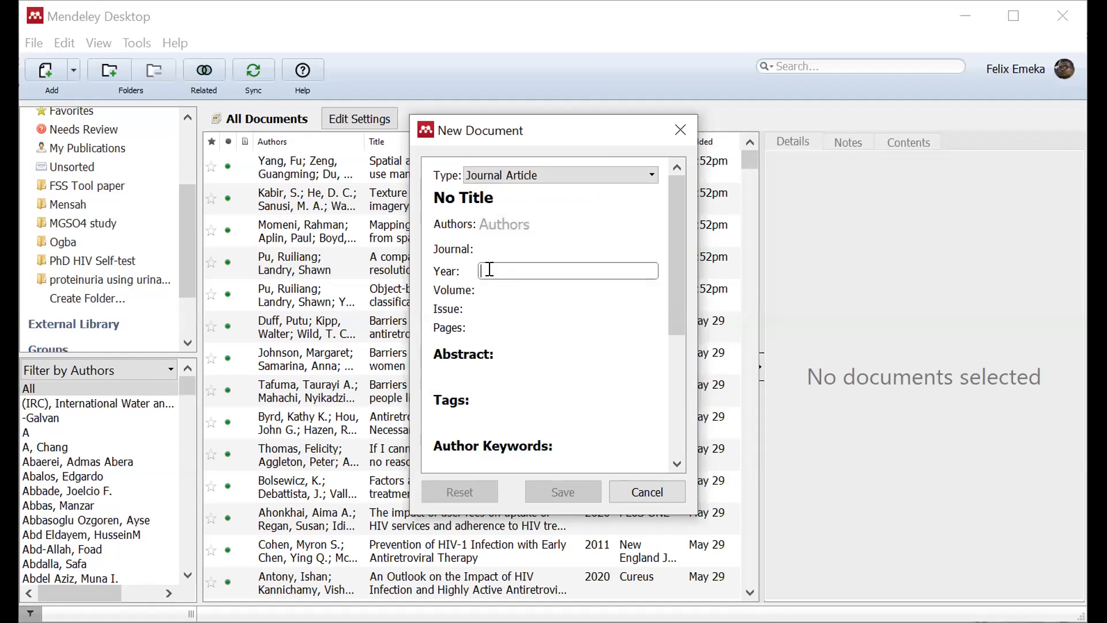
left_click(487, 288)
left_click(488, 306)
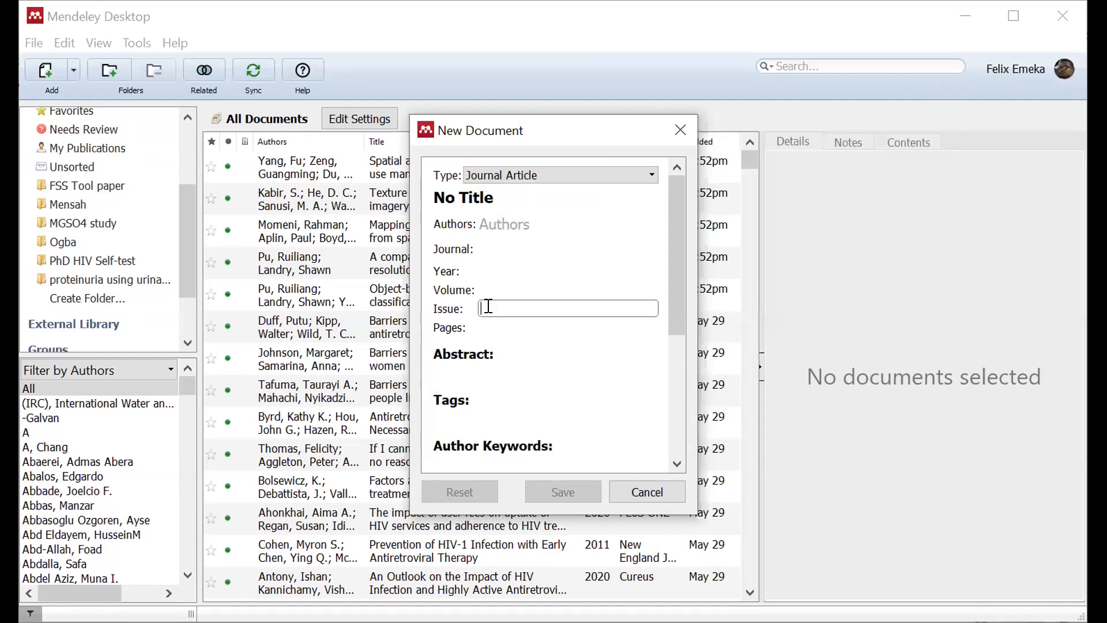
left_click(489, 326)
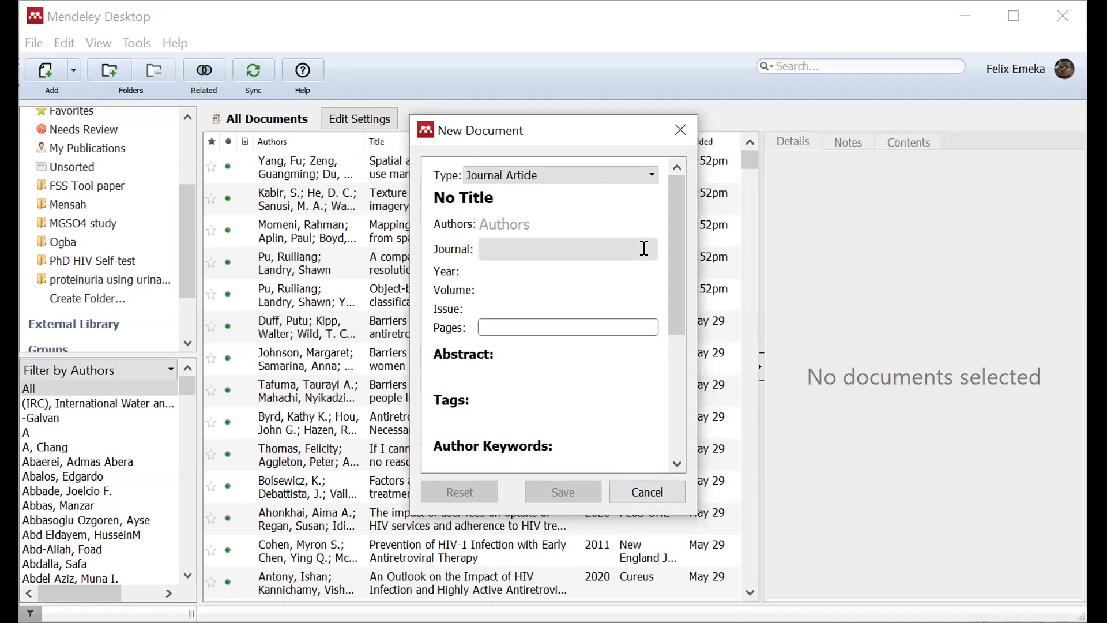
left_click(685, 129)
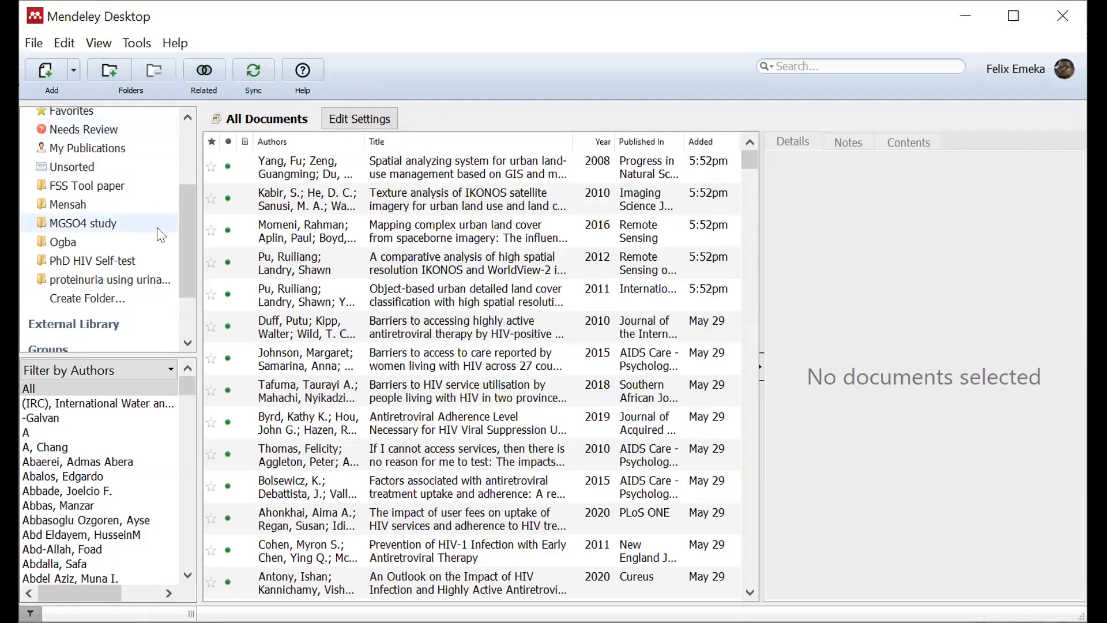
left_click_drag(181, 245, 185, 156)
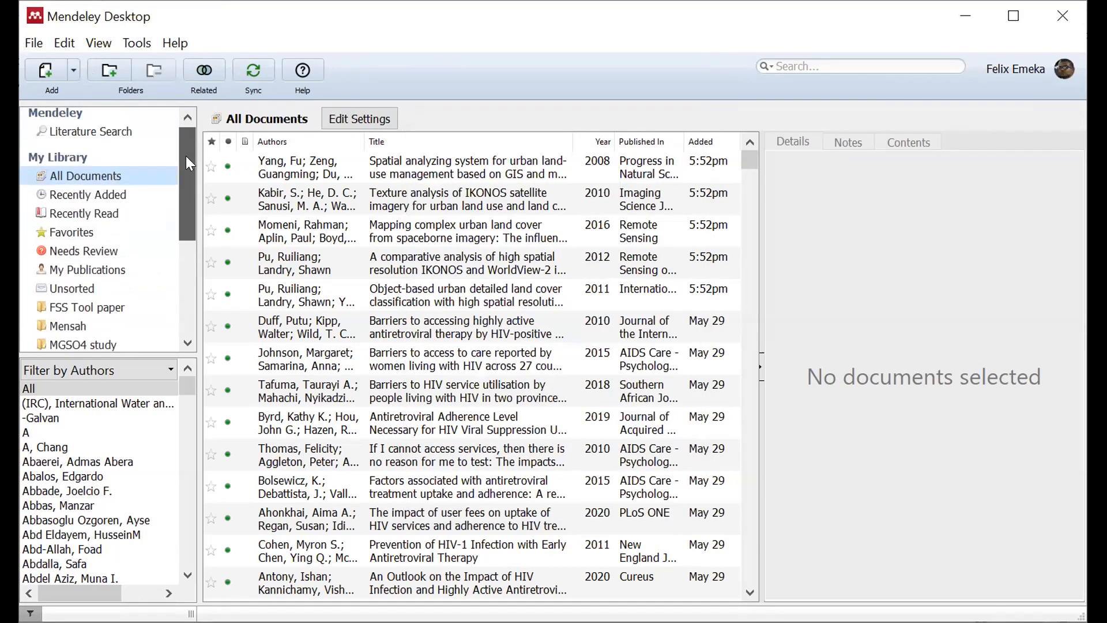
left_click(34, 43)
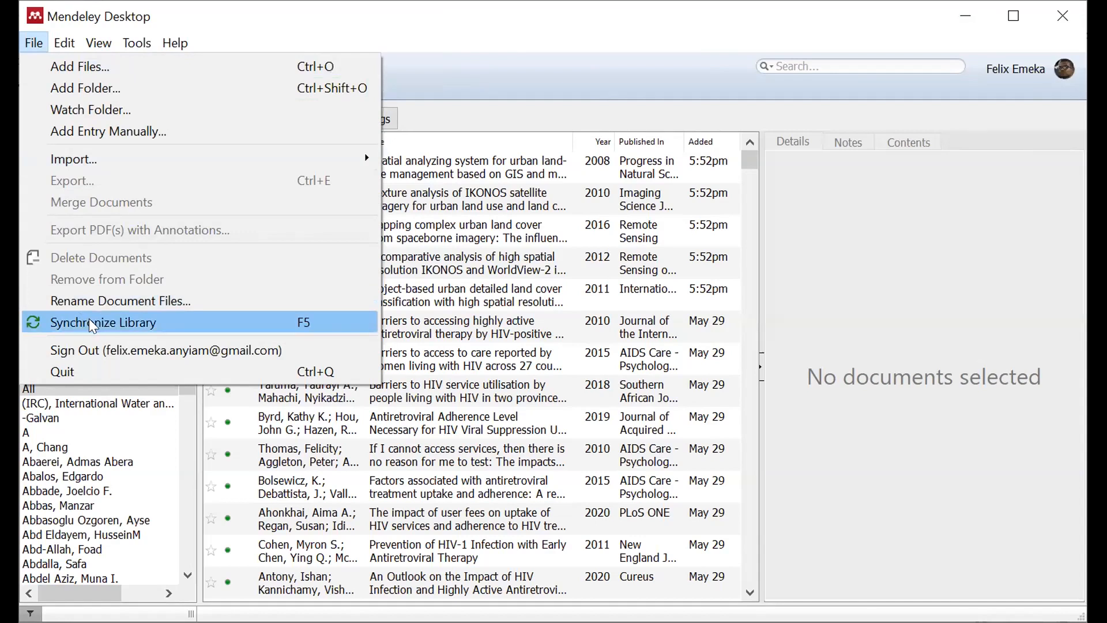
left_click(459, 56)
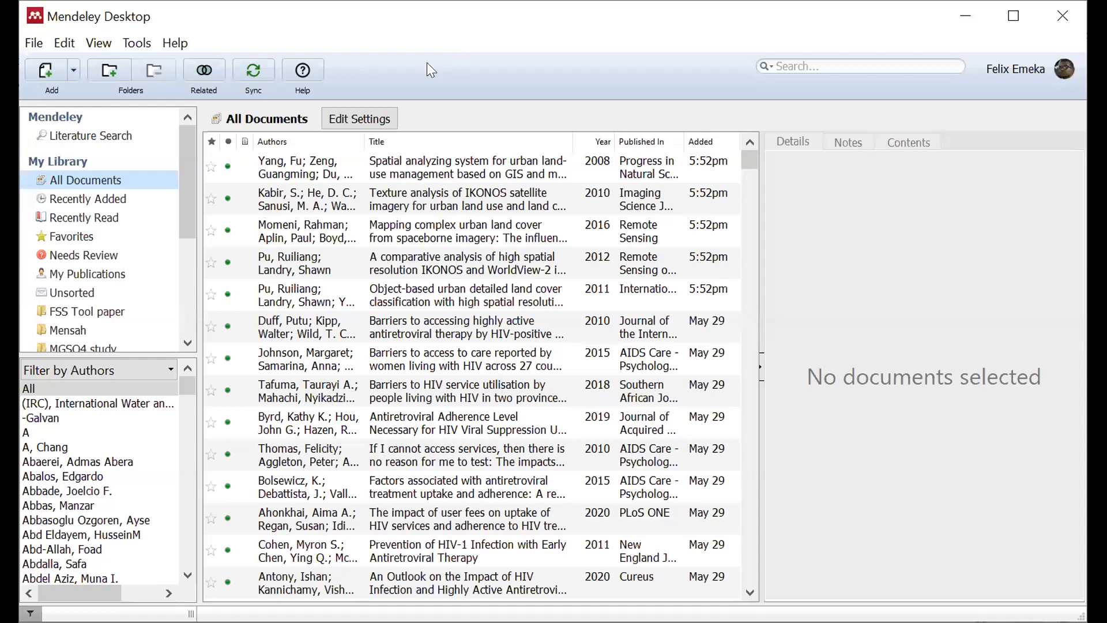
left_click(34, 43)
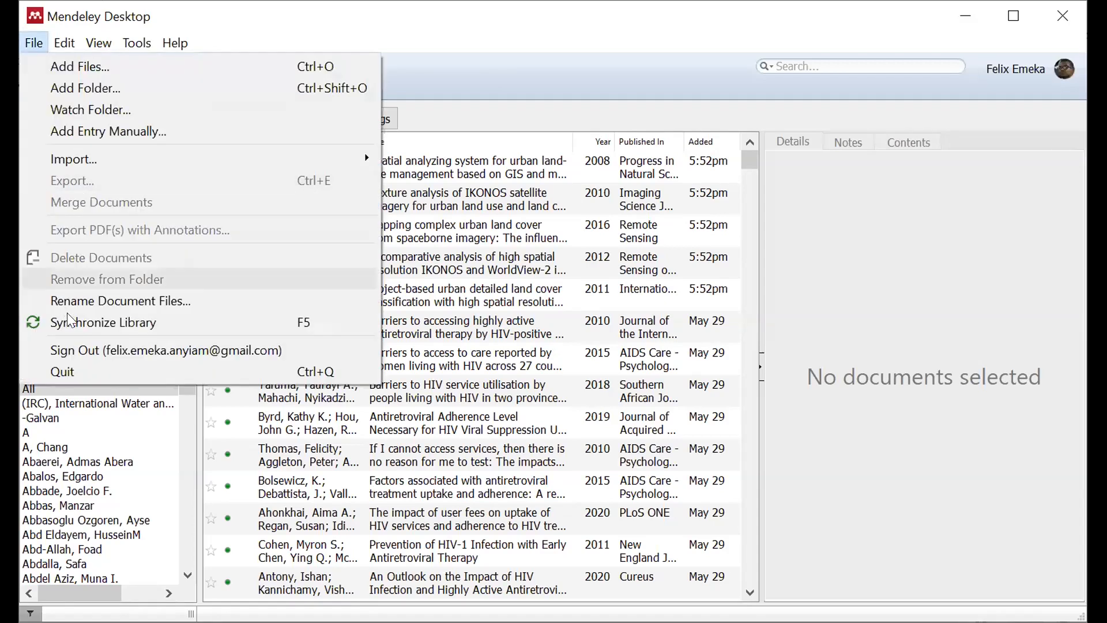
left_click(489, 71)
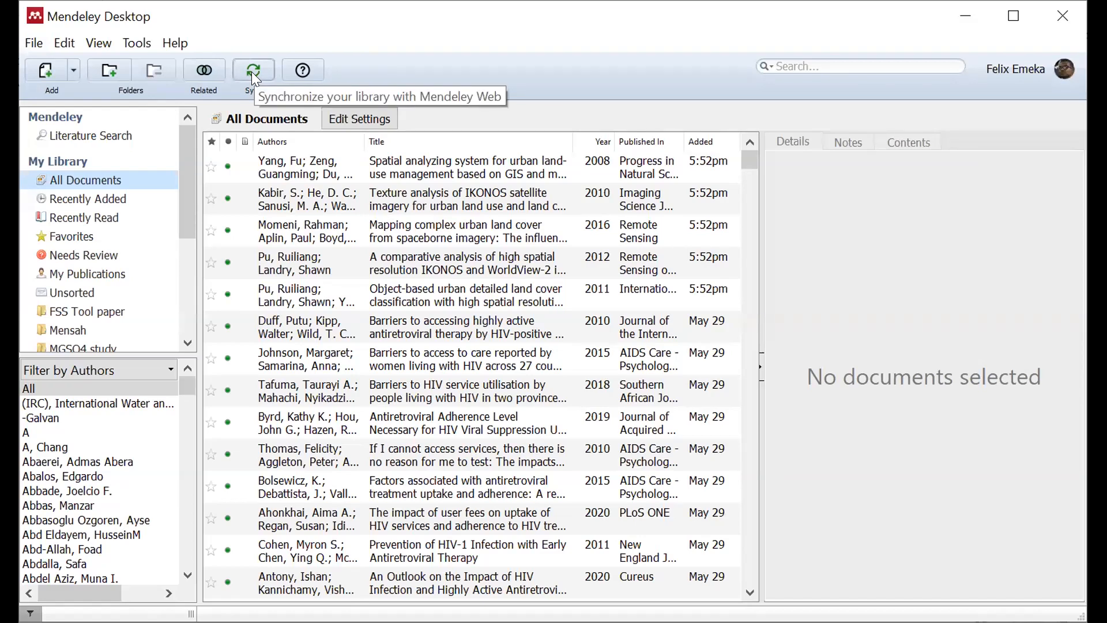
Try a search of all documents for HAAHAHAHAH and clear the query.
left_click(64, 43)
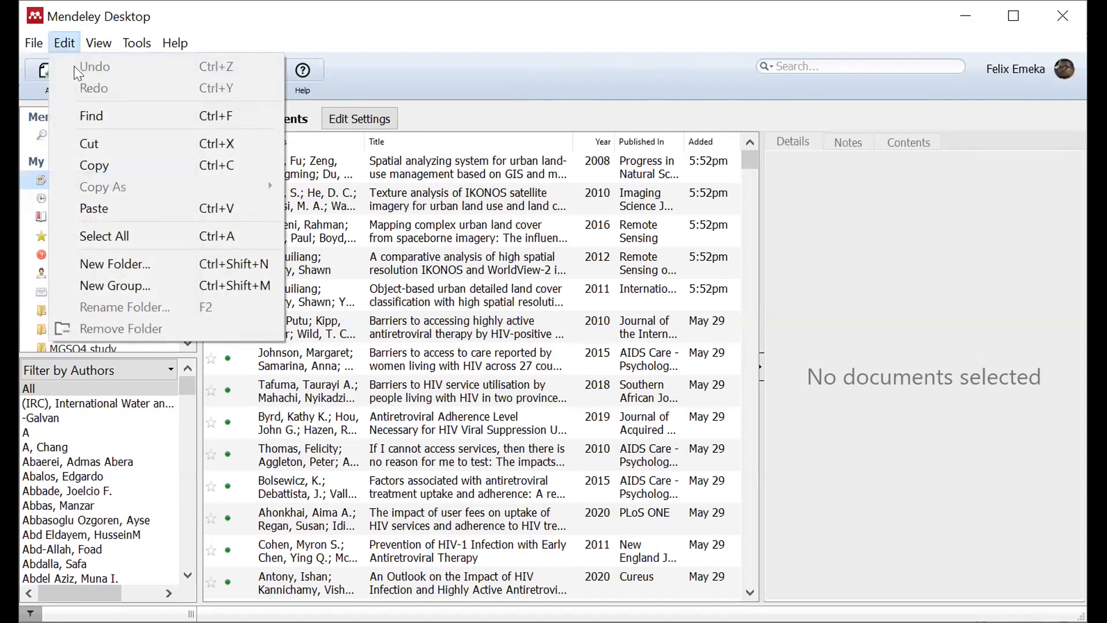
left_click(104, 116)
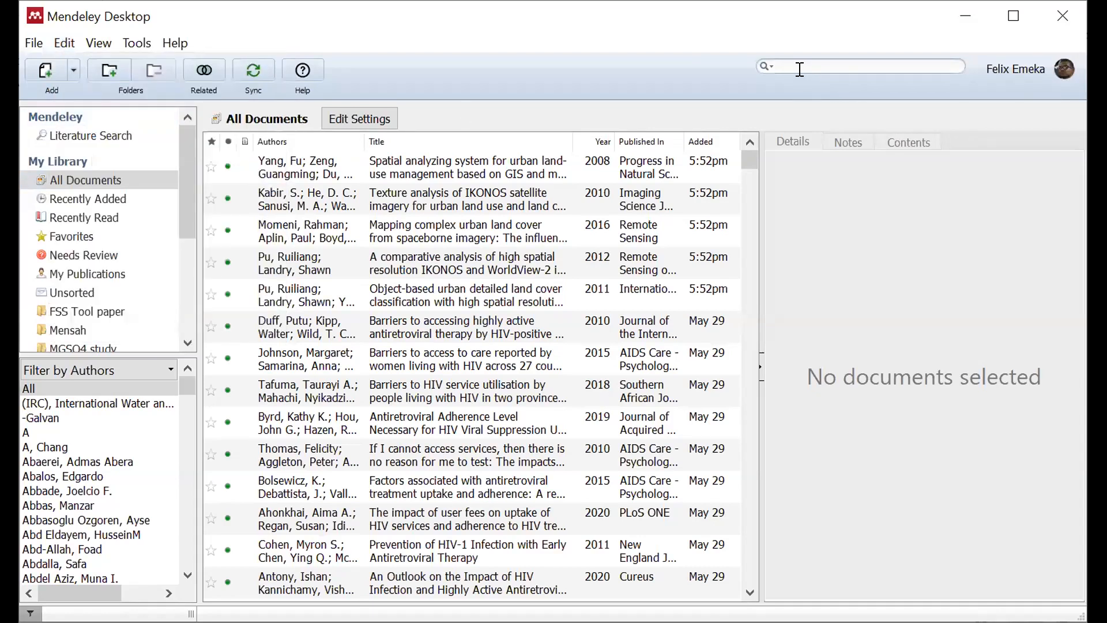
type("HAAHAHAHAH")
key("BackSpace")
key("BackSpace")
key("BackSpace")
key("BackSpace")
key("BackSpace")
key("BackSpace")
key("BackSpace")
key("BackSpace")
key("BackSpace")
key("BackSpace")
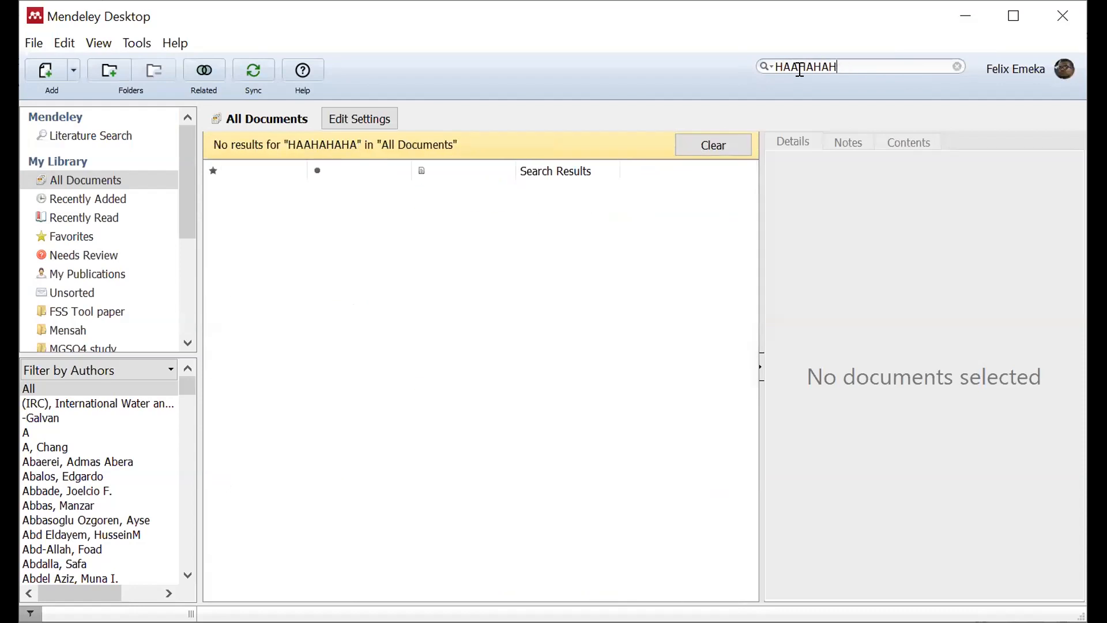
Search all documents for GOLDEN, view the details of the Barriers to HIV Care and Treatment article, and clear the search.
type("GOLDEN")
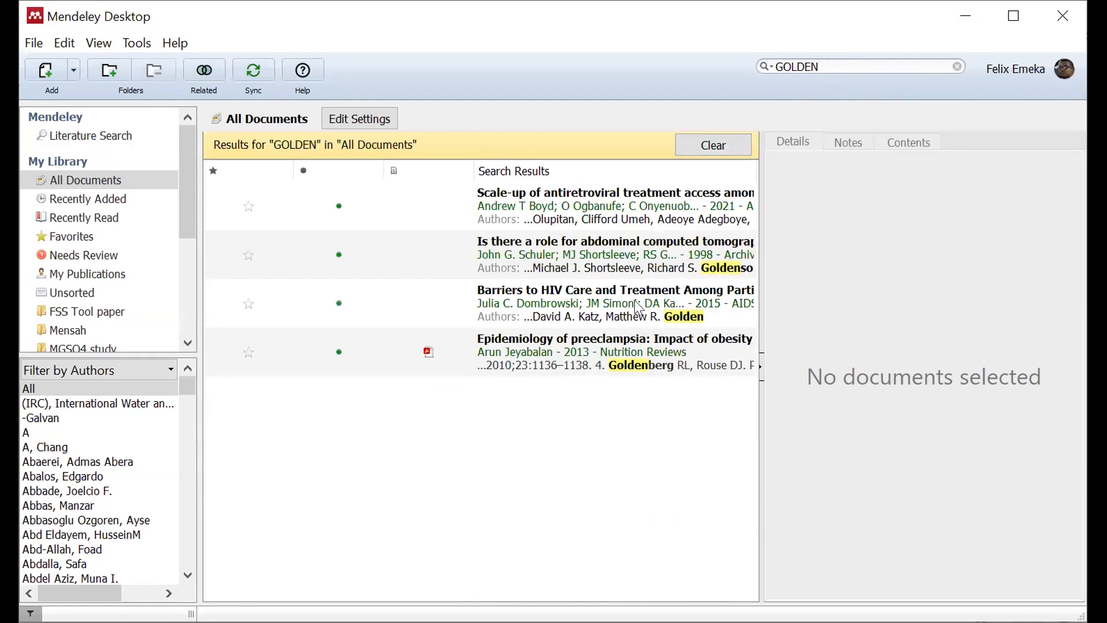
left_click(605, 304)
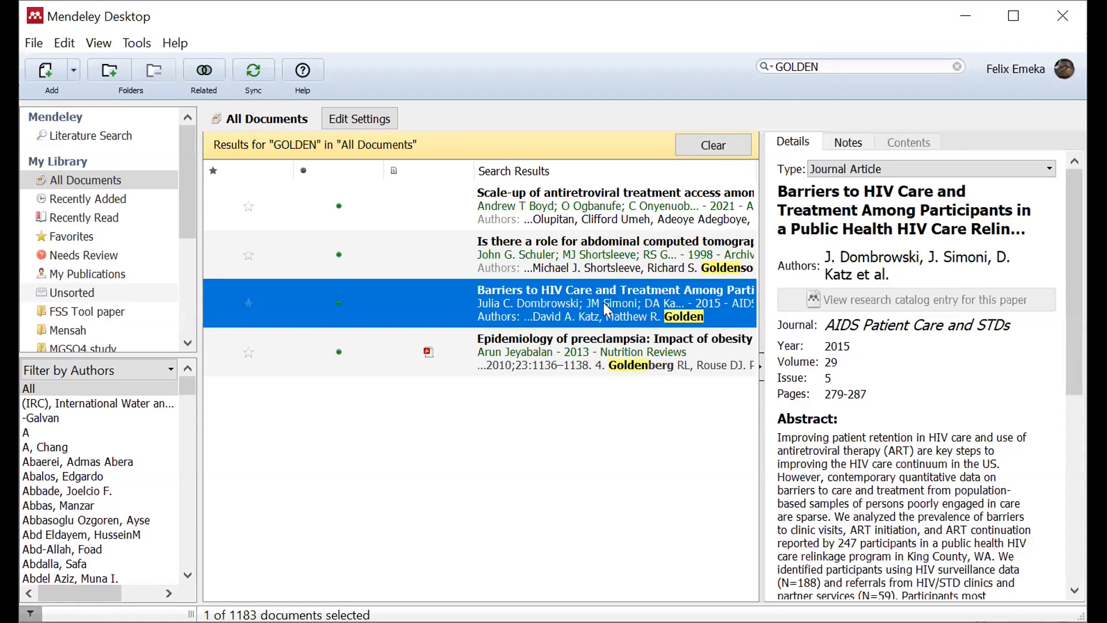
left_click_drag(830, 67, 763, 69)
key("BackSpace")
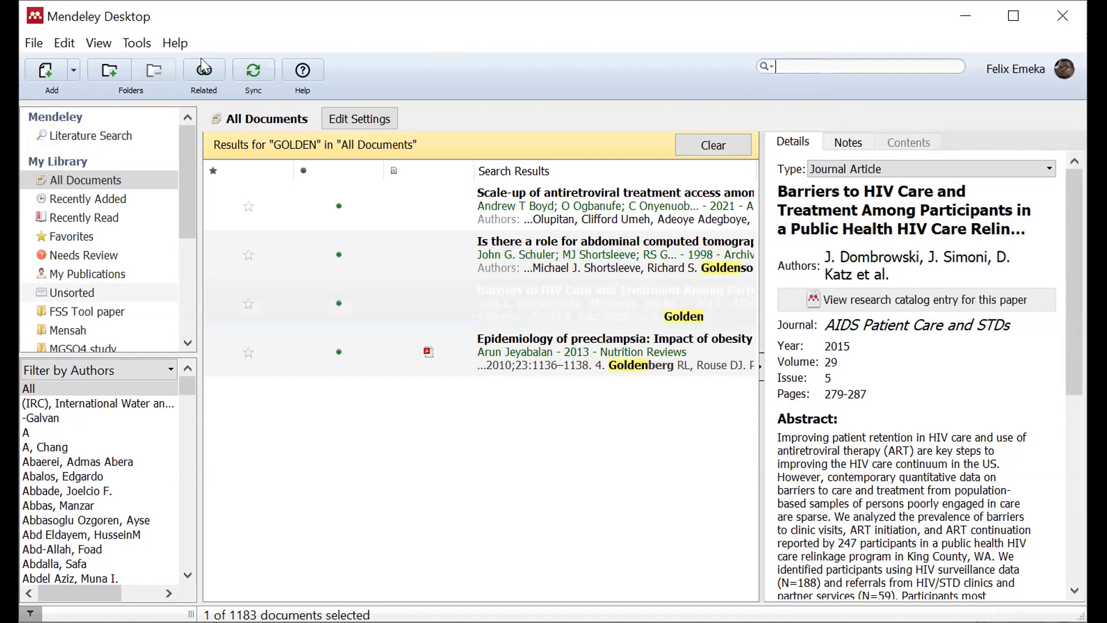
Select the article on investigating drug use in health facilities, and extend the selection to all documents in the library.
left_click(64, 44)
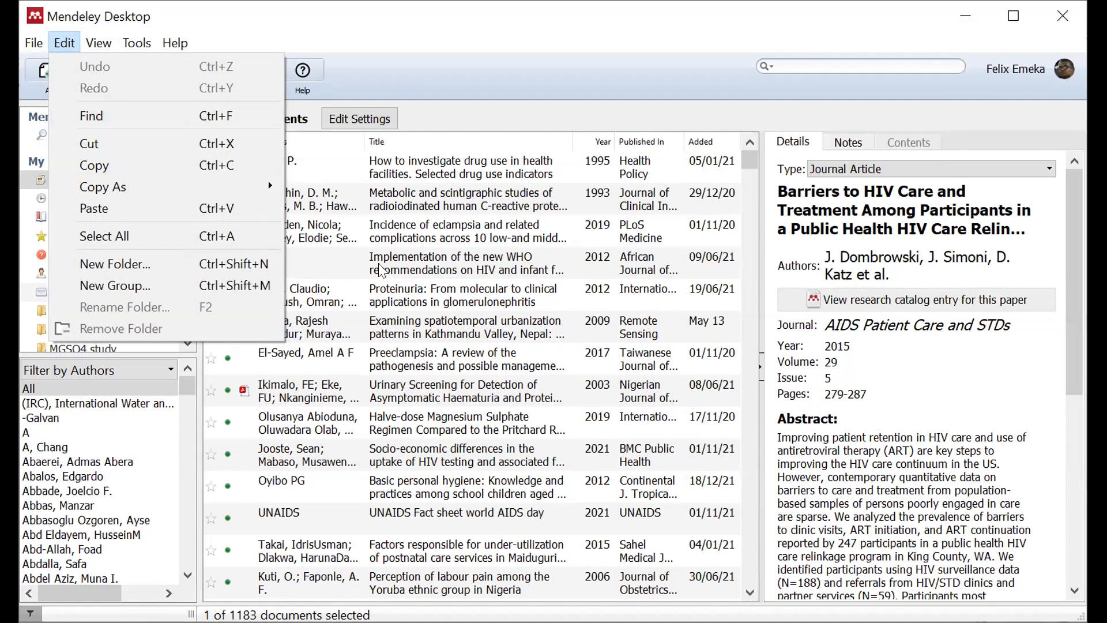
left_click(429, 176)
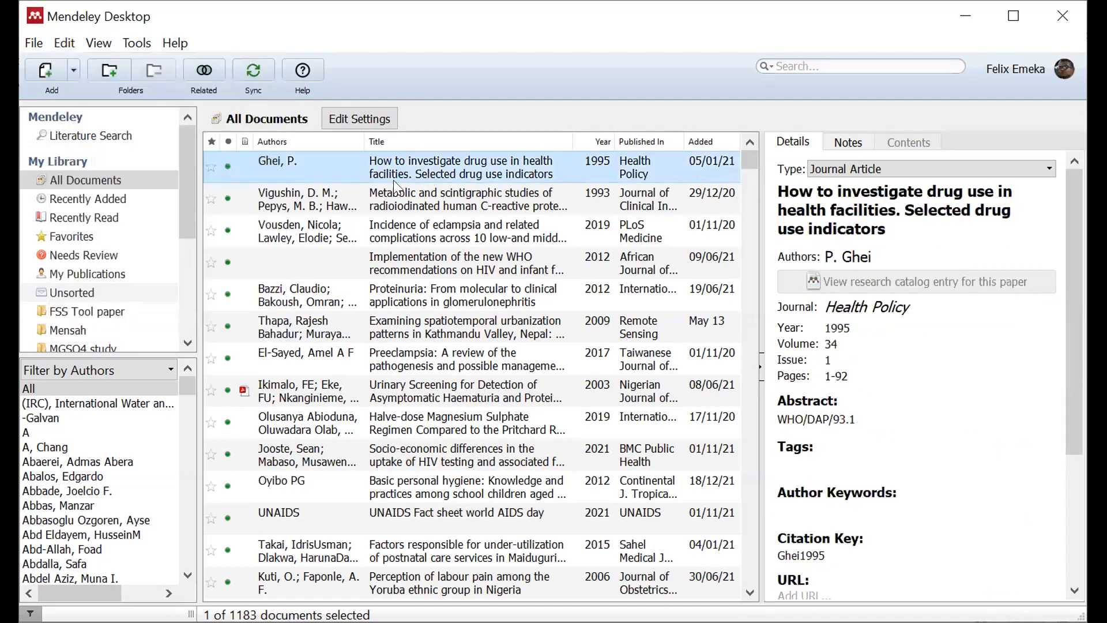
left_click(64, 42)
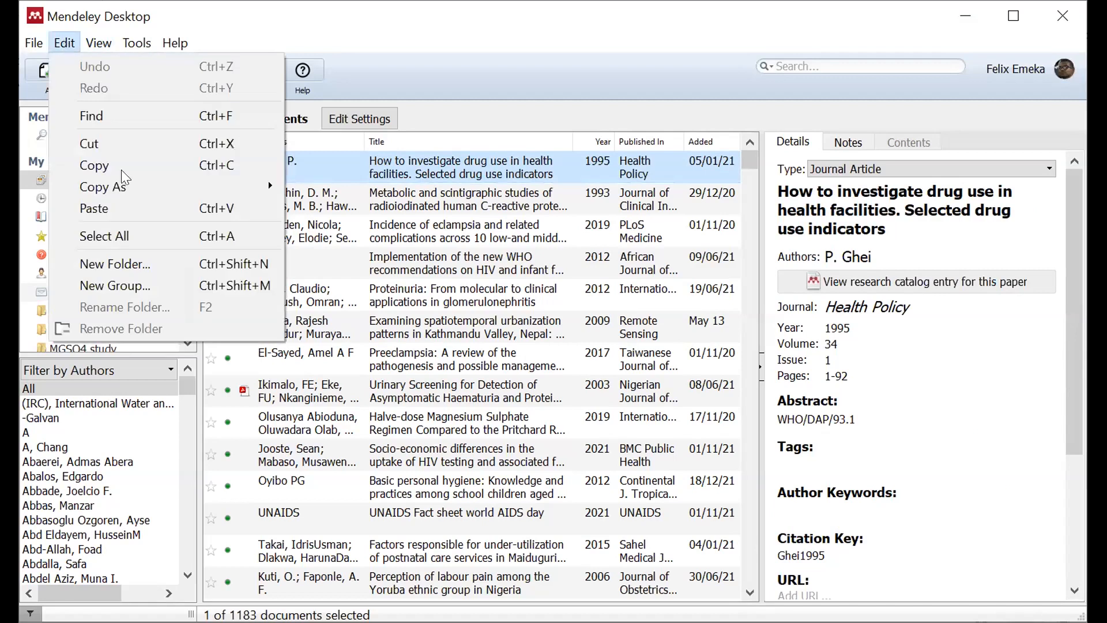
left_click(123, 231)
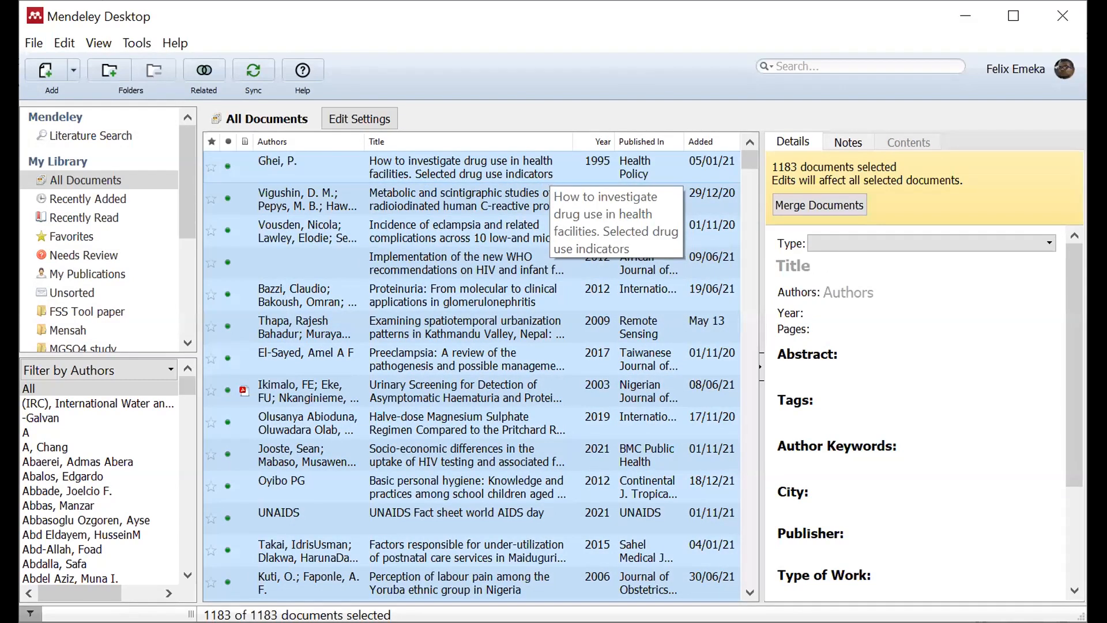
left_click(63, 44)
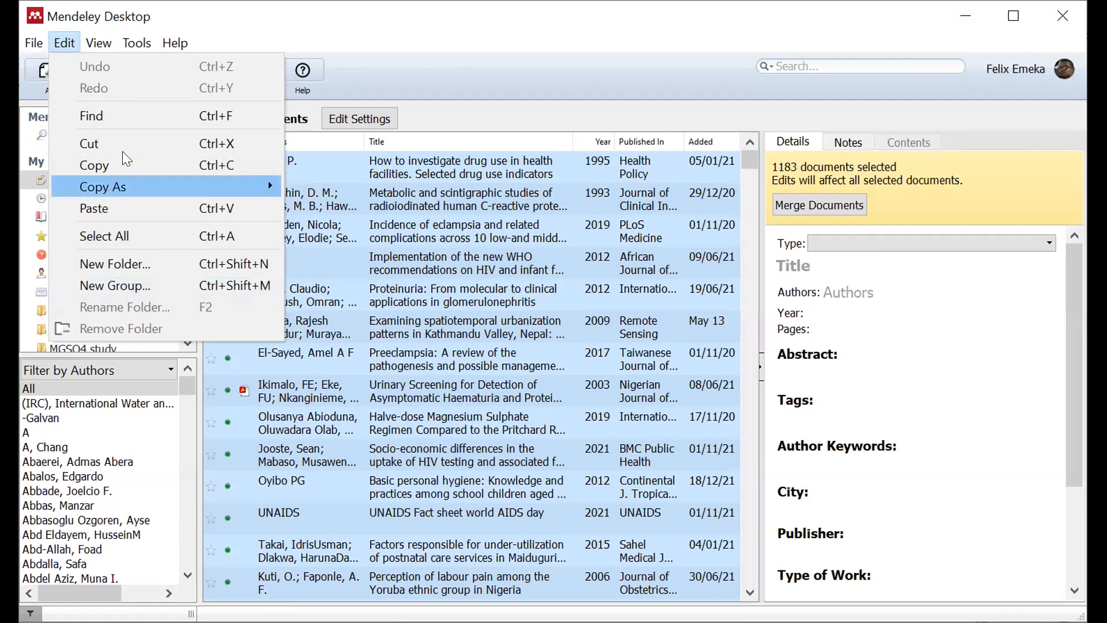
left_click(288, 31)
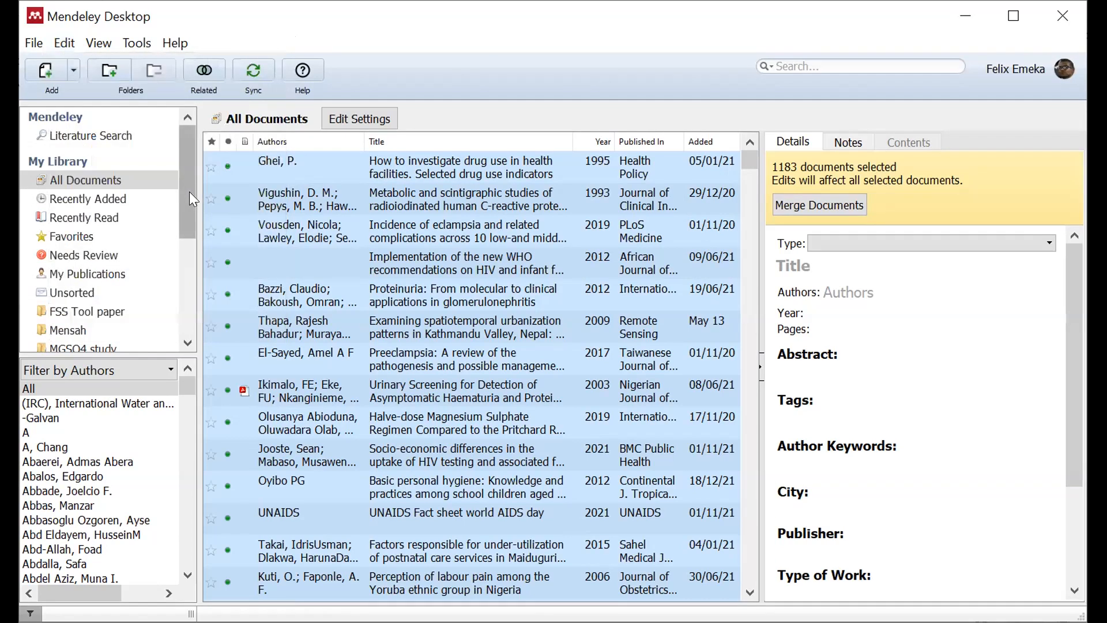
Create a new library folder named PHU Research.
left_click_drag(189, 192, 180, 256)
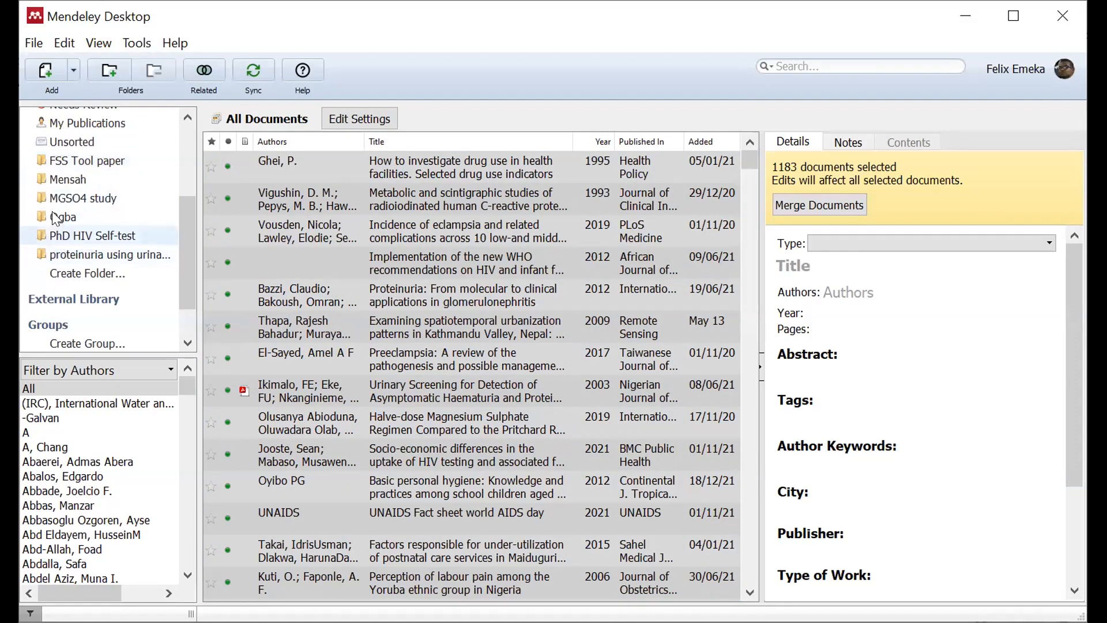
left_click(72, 276)
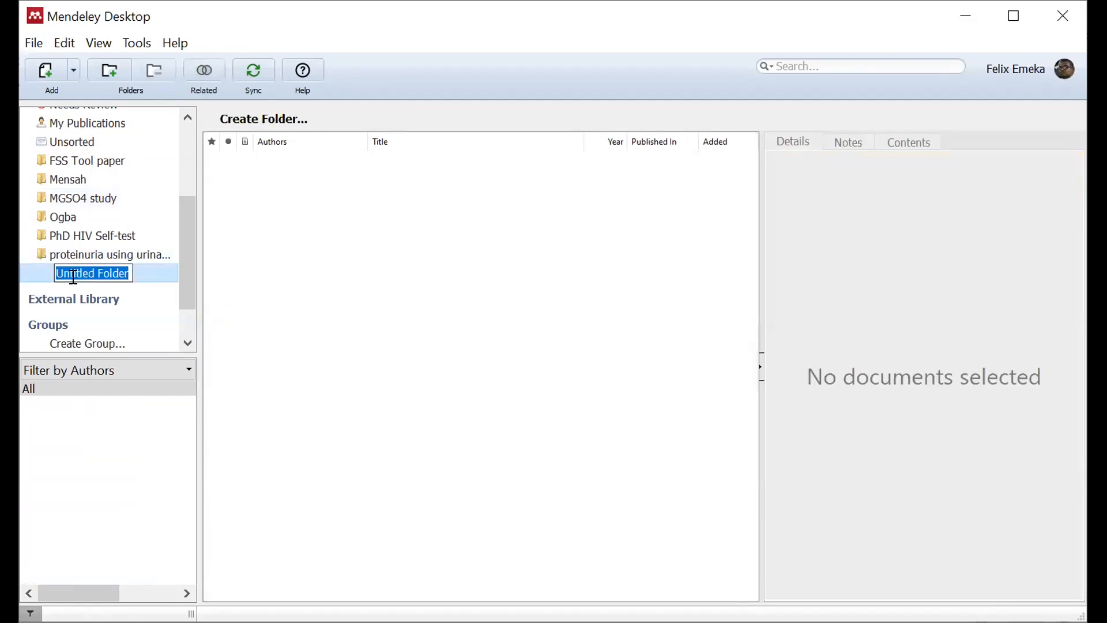
type("PHU")
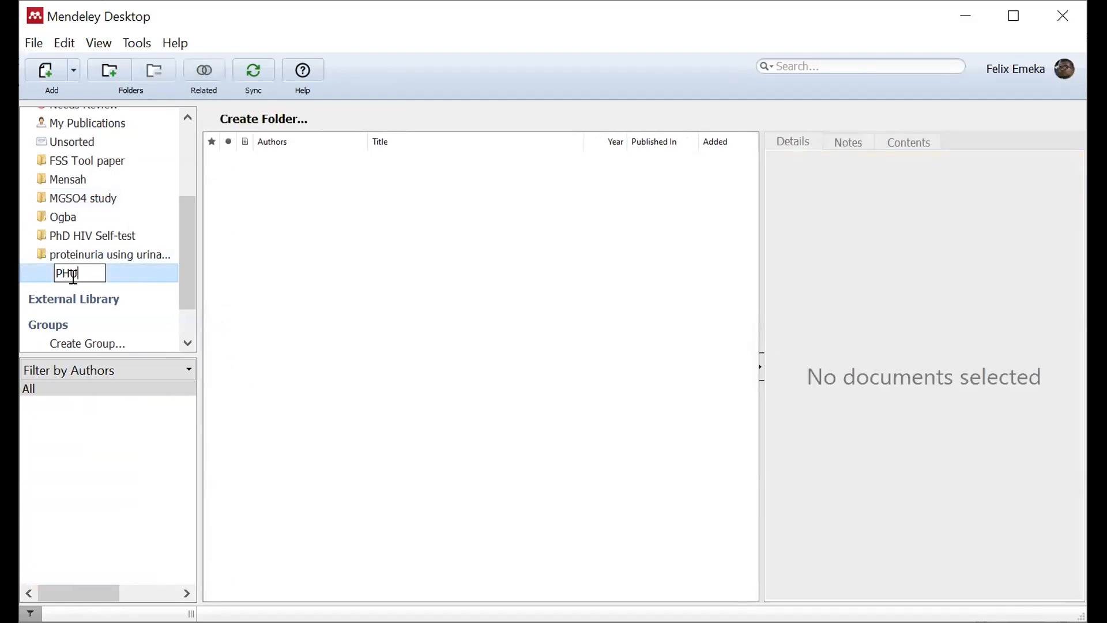
type(" Reseafrch")
key("BackSpace")
key("BackSpace")
key("BackSpace")
key("BackSpace")
type("rch")
key("Return")
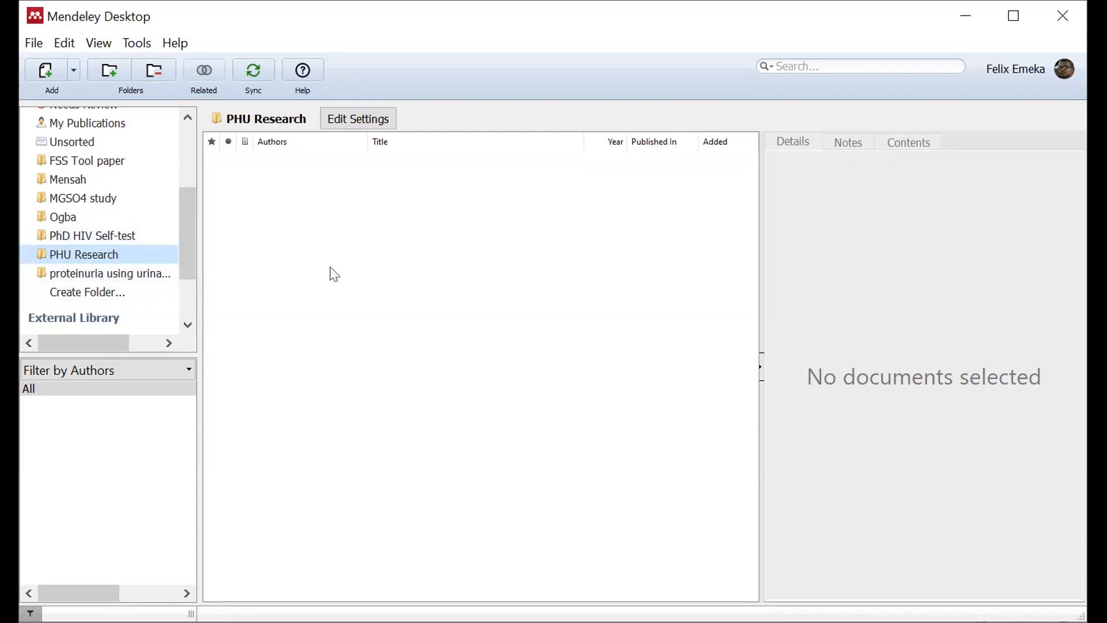
Display the PHU Research folder's contents as citations instead of as a table.
left_click(63, 46)
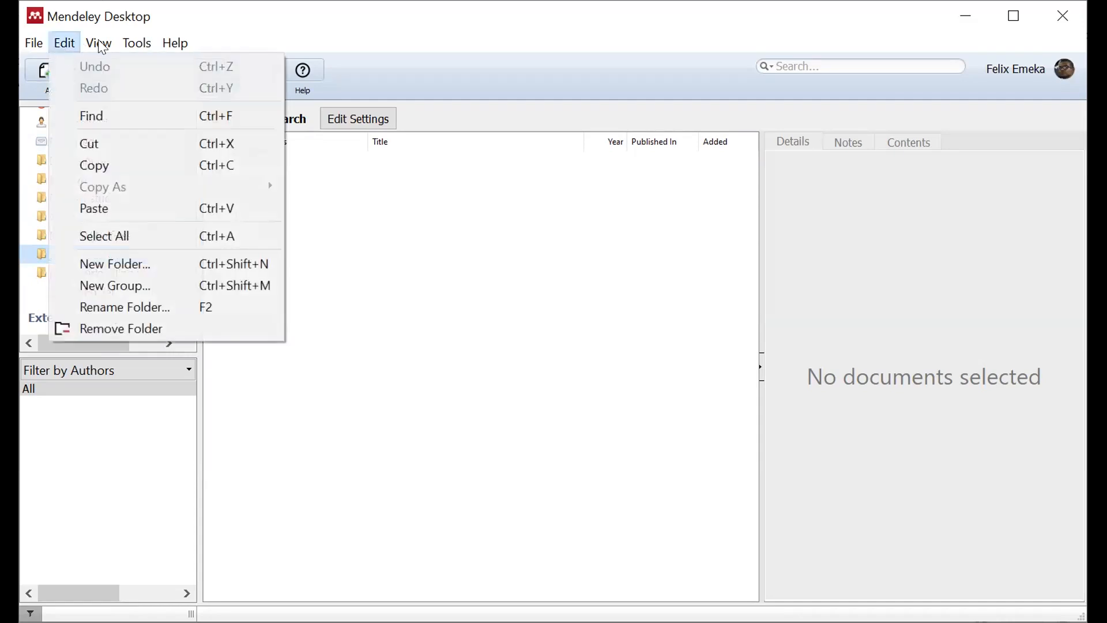
mouse_move(98, 43)
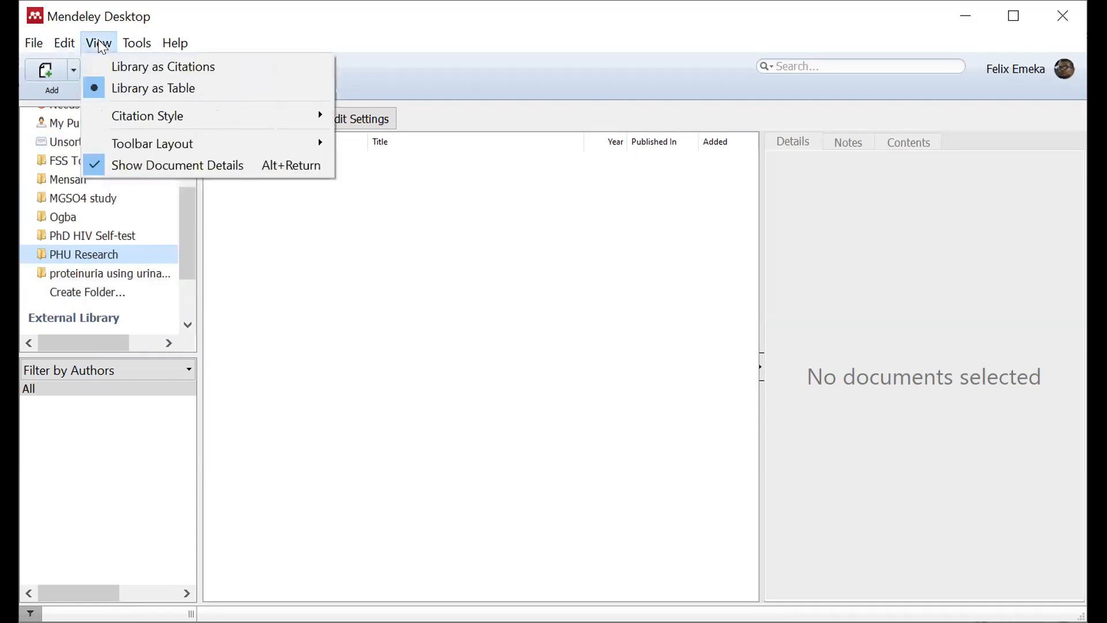
left_click(163, 66)
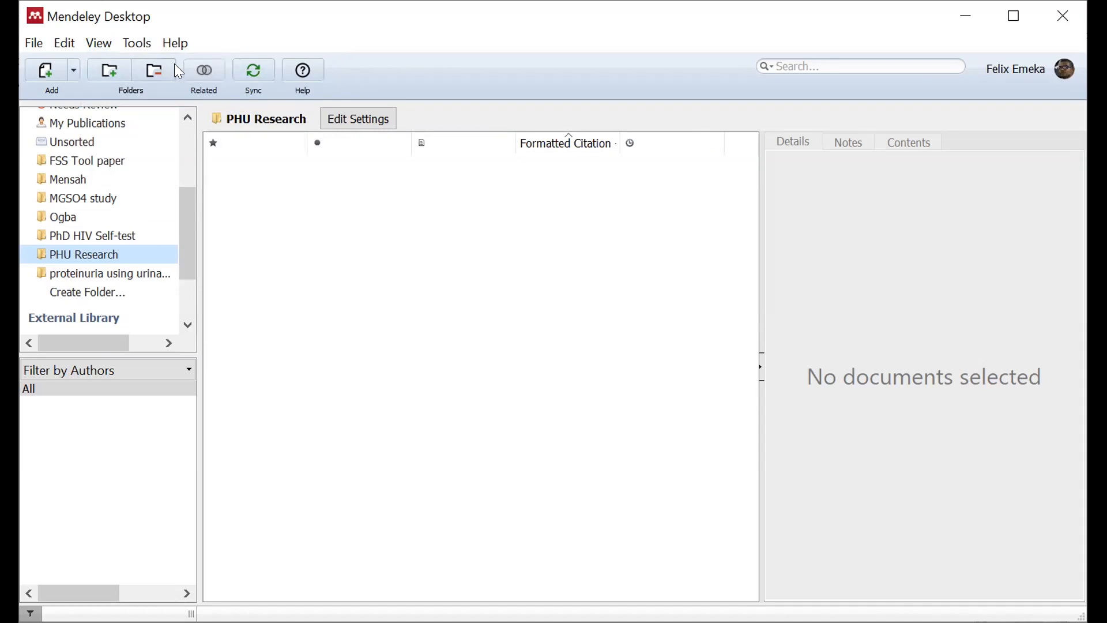
left_click(139, 46)
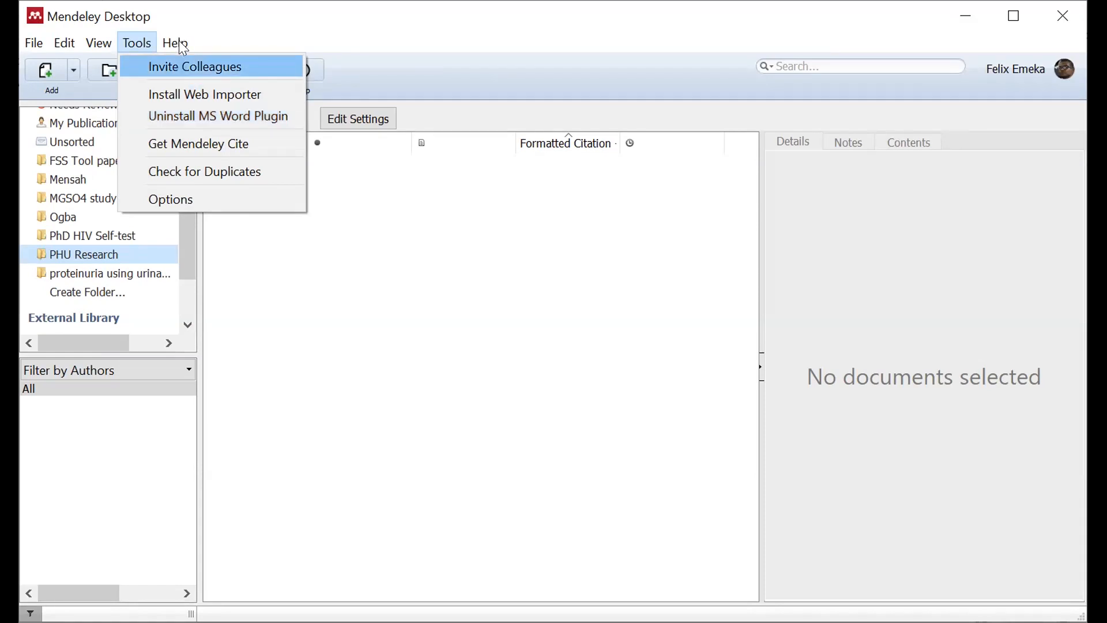
mouse_move(176, 43)
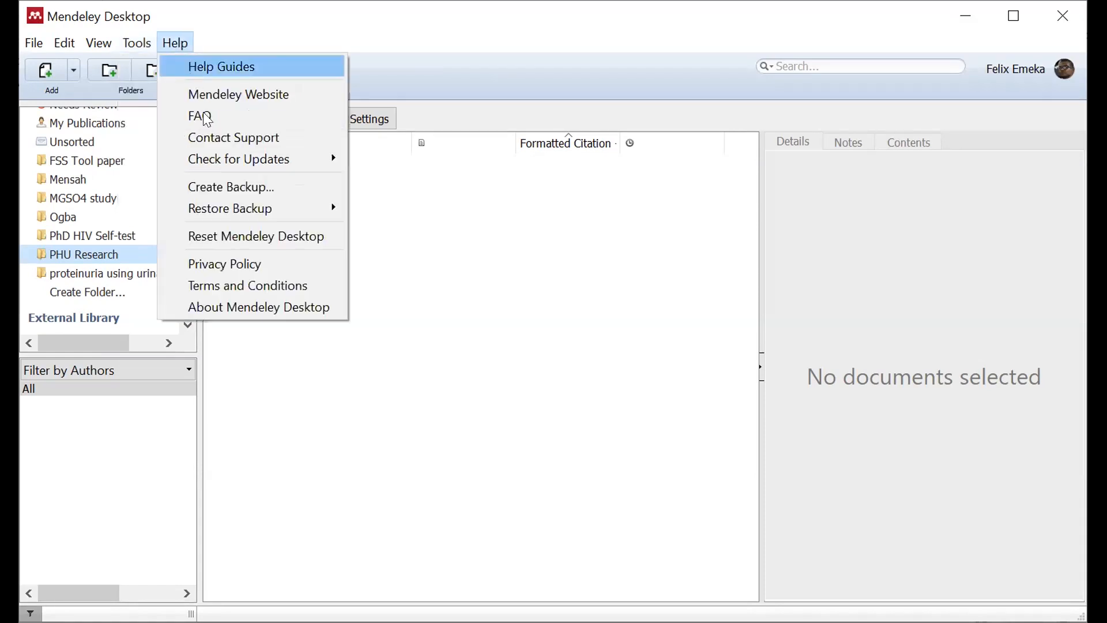
Switch to the blank Word document and write the title text "Prevalence of Noise Induced Hearing Loss".
left_click(401, 67)
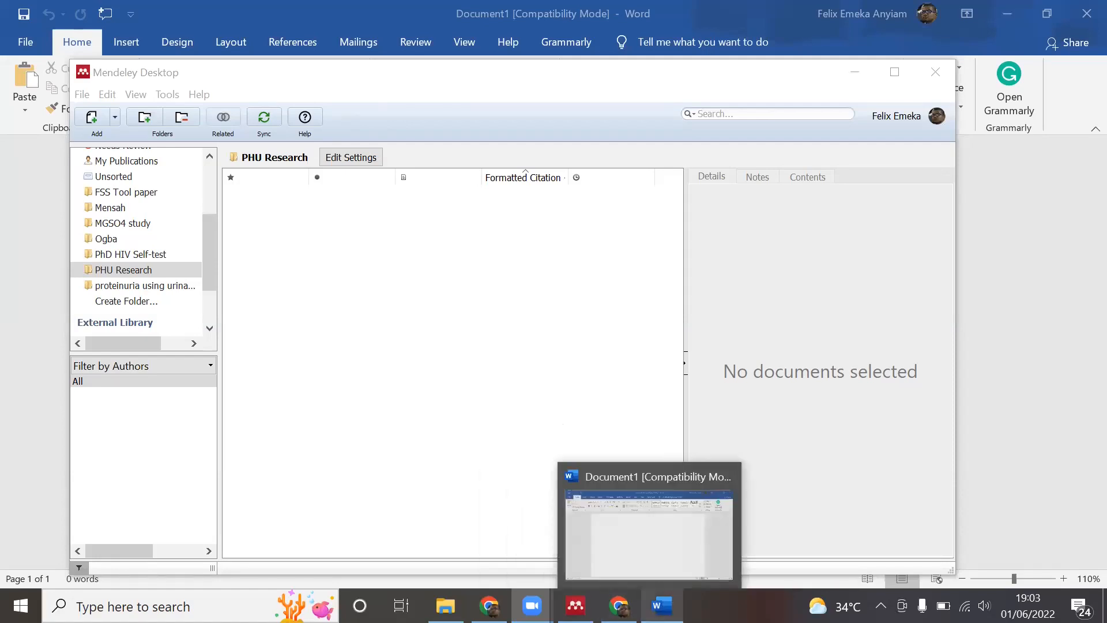
left_click(662, 605)
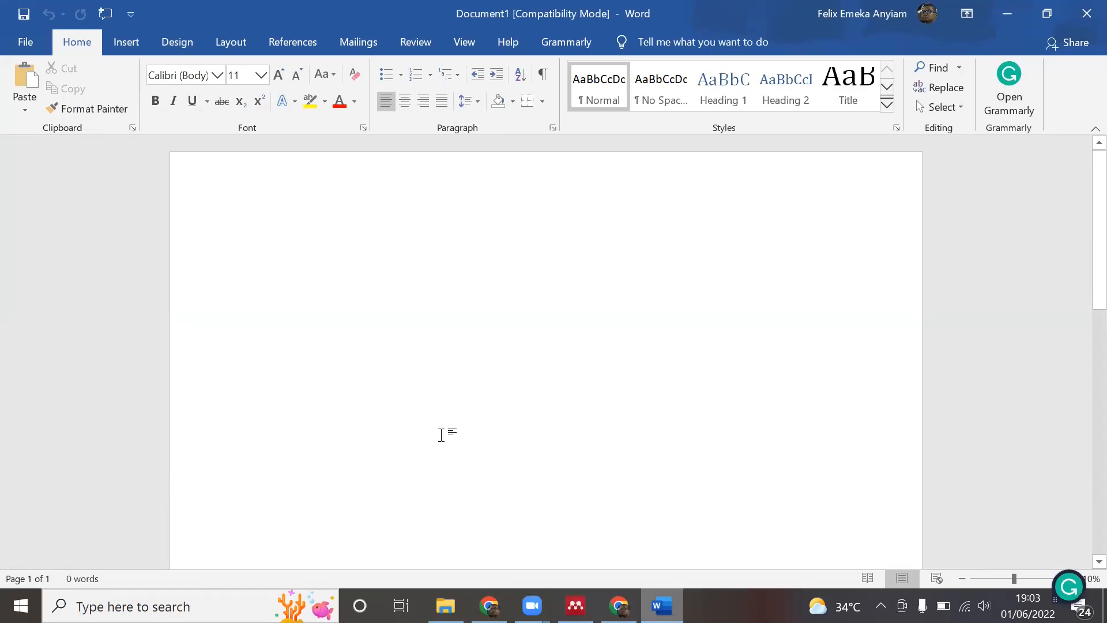
type("Preva")
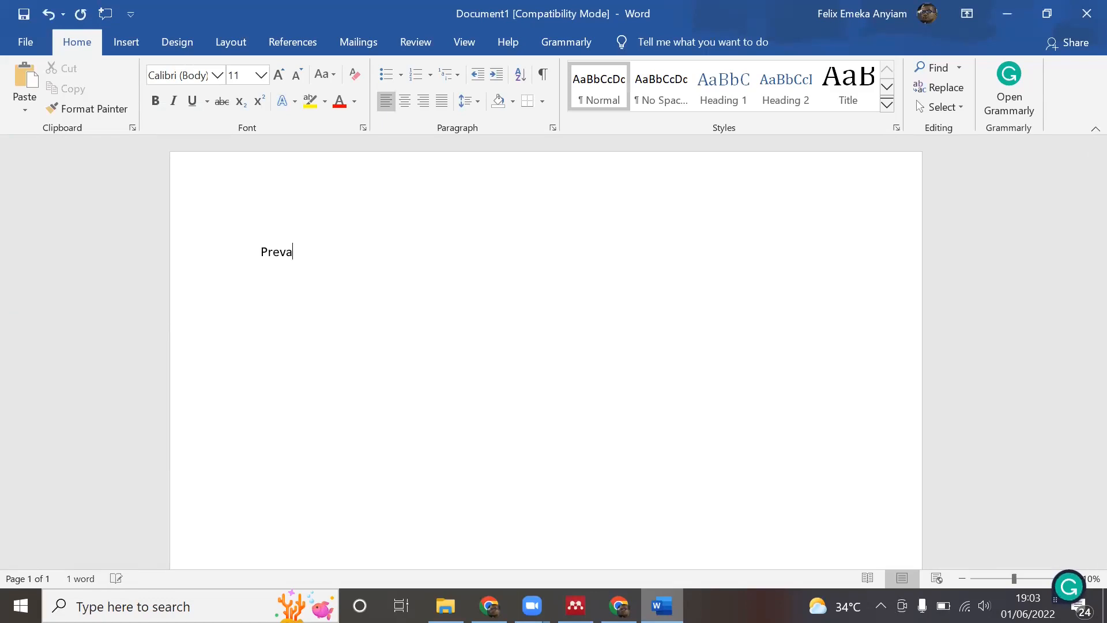
type("lence")
type("of n")
key("BackSpace")
type("Noise Ind")
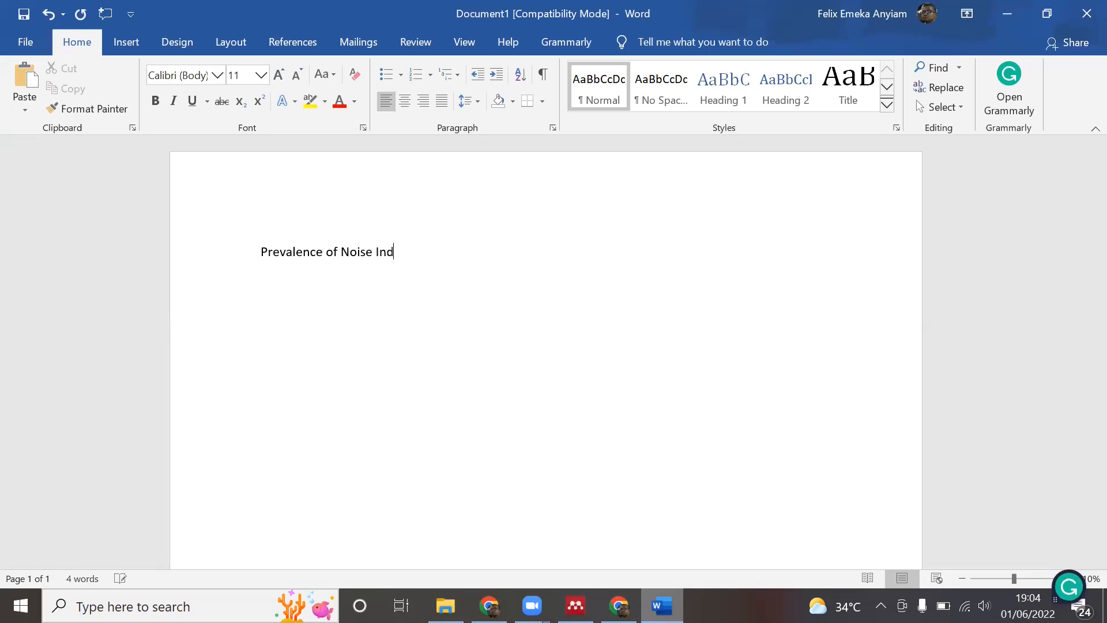
type("uced Hearing N")
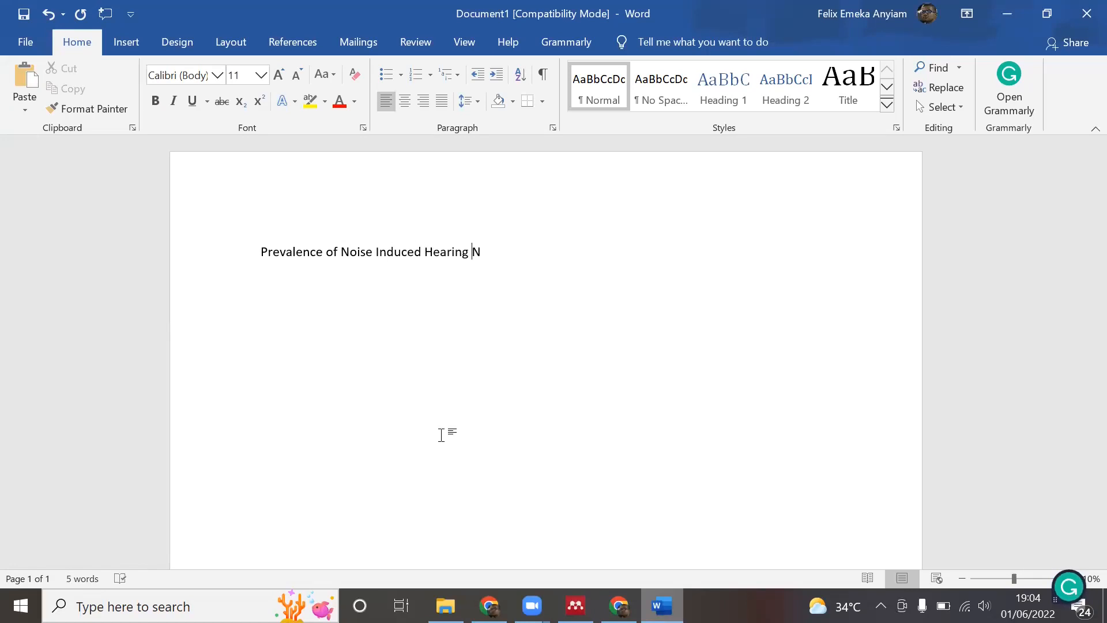
key("BackSpace")
type("Loss")
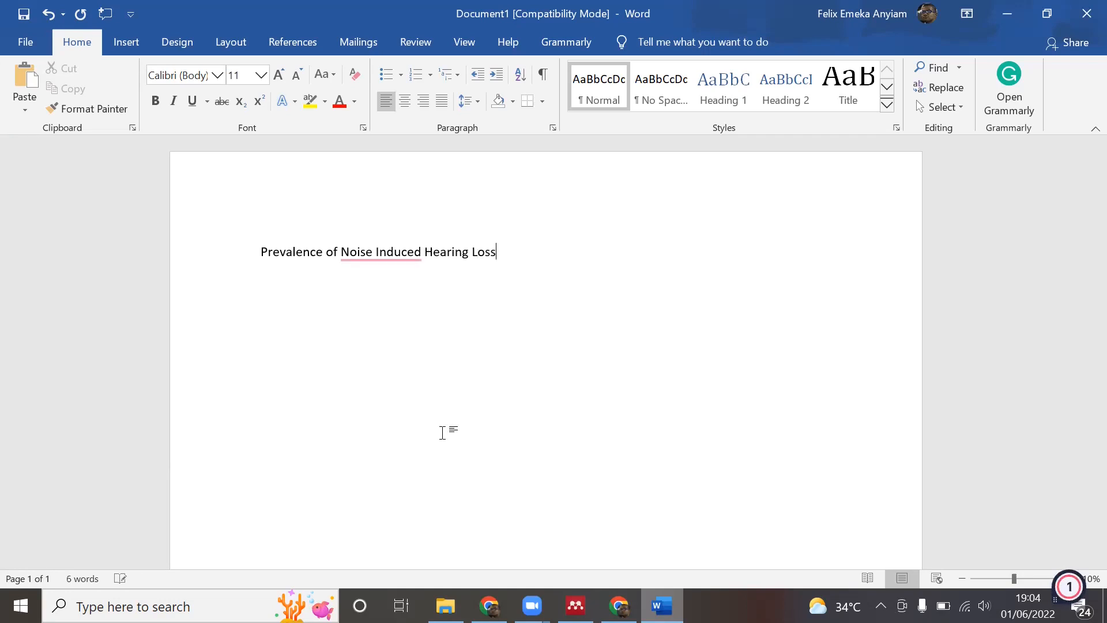
Correct the title's wording to the hyphenated "Noise-Induced" and extend the title with "among musicians".
left_click(384, 254)
left_click(385, 298)
type("among musicians")
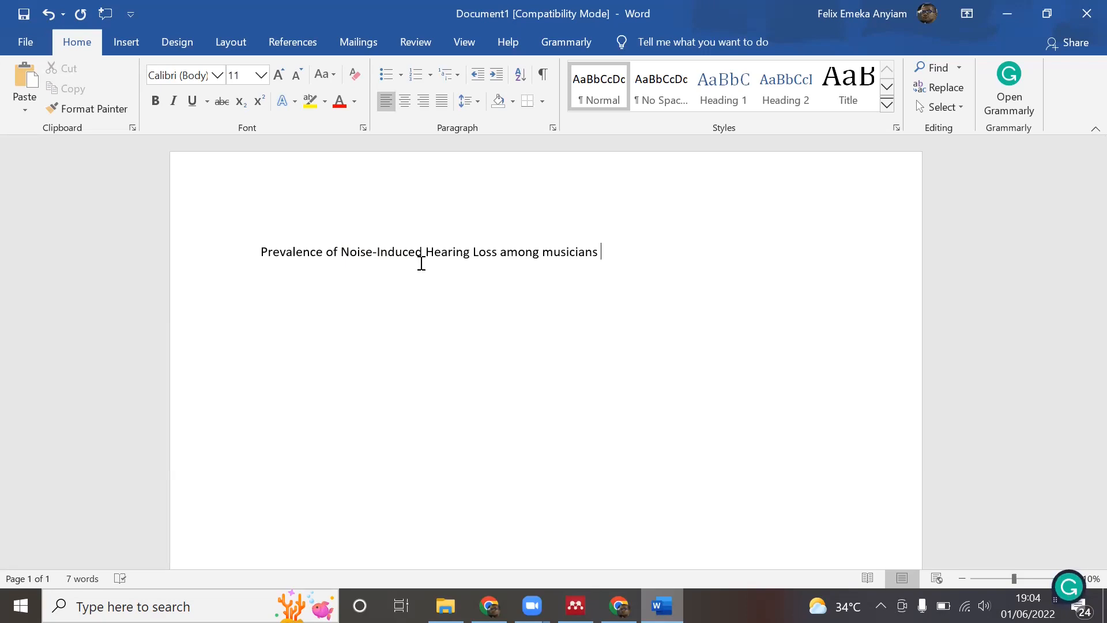
Make the whole title line bold.
left_click_drag(275, 254, 612, 261)
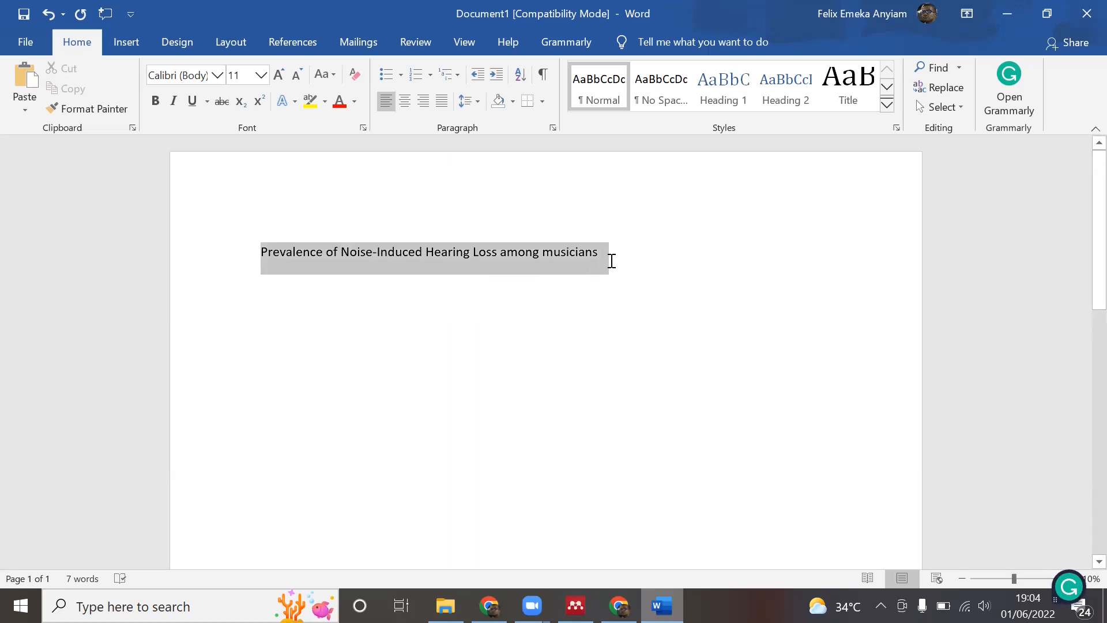
key("ctrl+b")
left_click(617, 262)
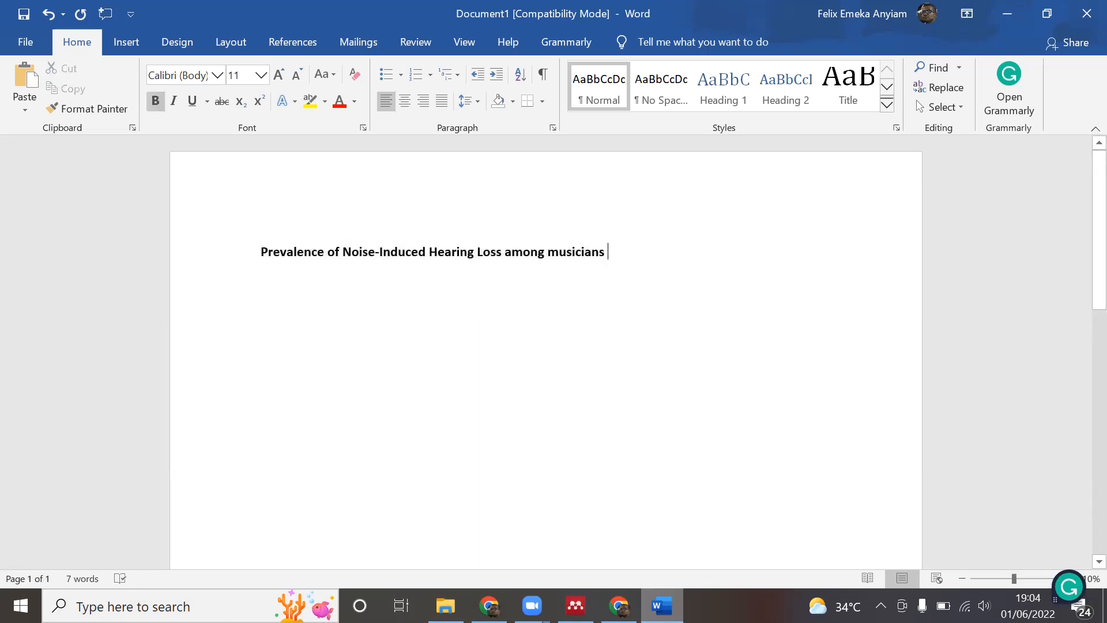
Add a bold "Introduction" heading on its own line below the title, followed by a new empty line.
key("Return")
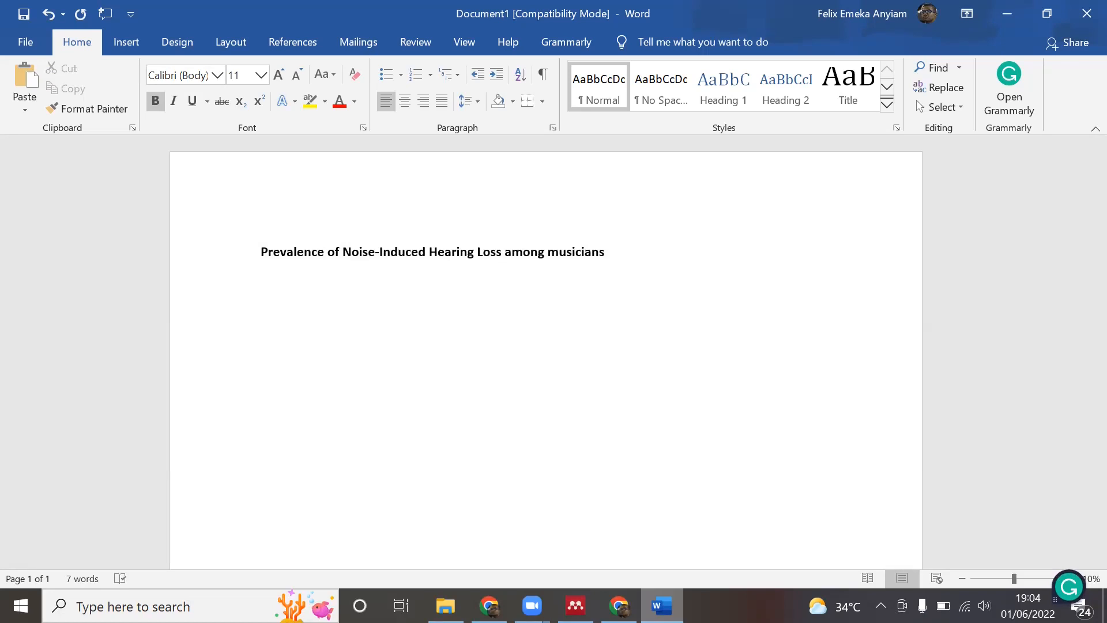
type("Intros")
type("uction")
key("BackSpace")
key("BackSpace")
key("BackSpace")
key("BackSpace")
key("BackSpace")
key("BackSpace")
key("BackSpace")
type("duction")
key("Return")
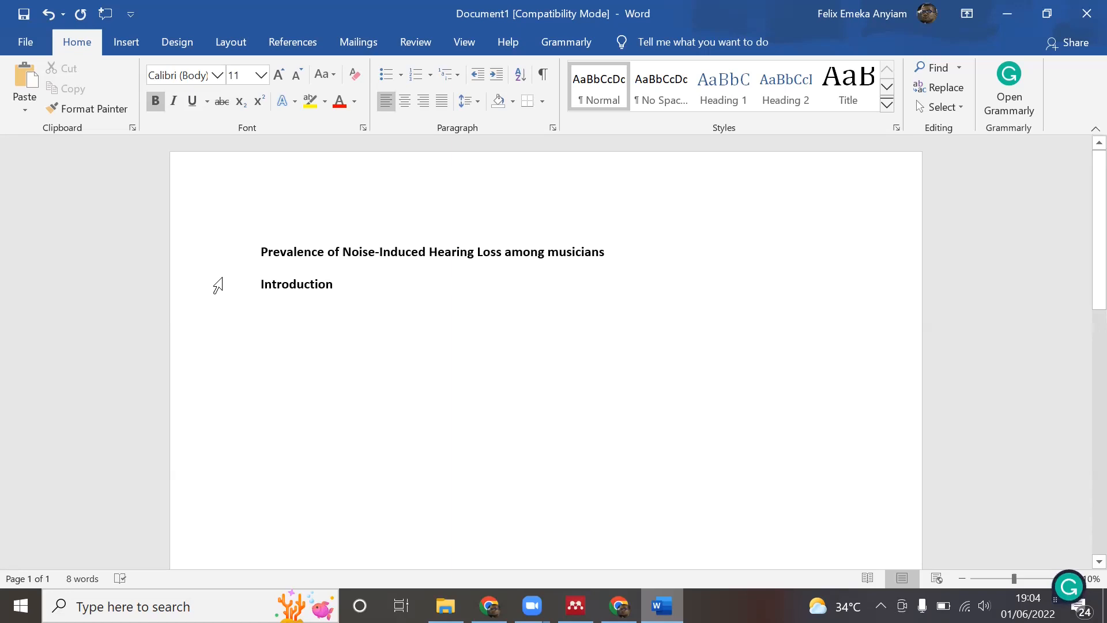
left_click(206, 294)
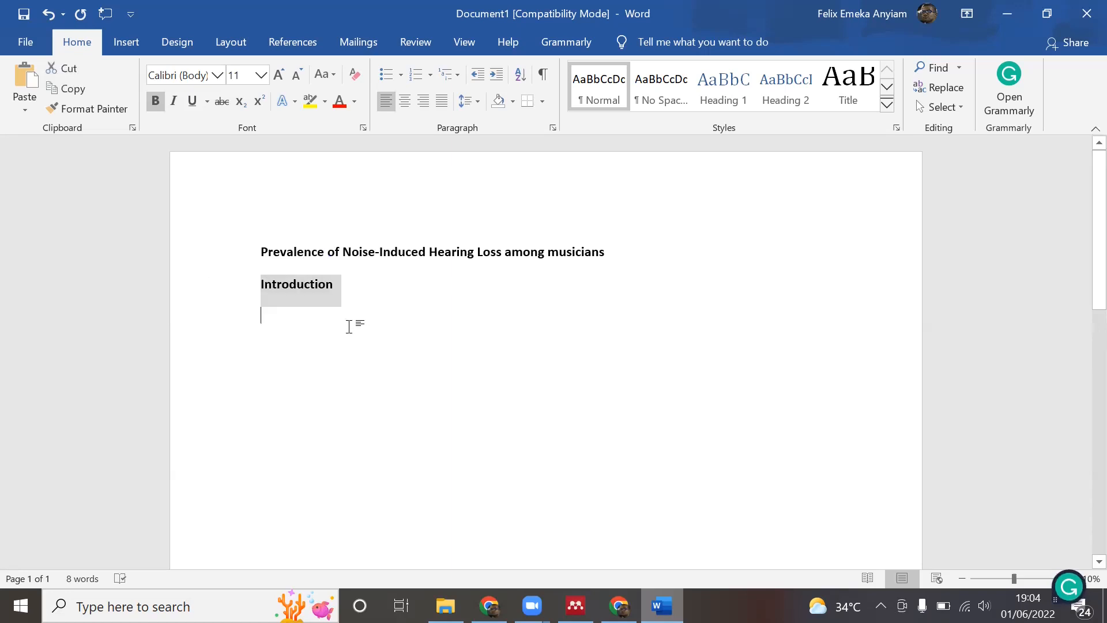
left_click(349, 327)
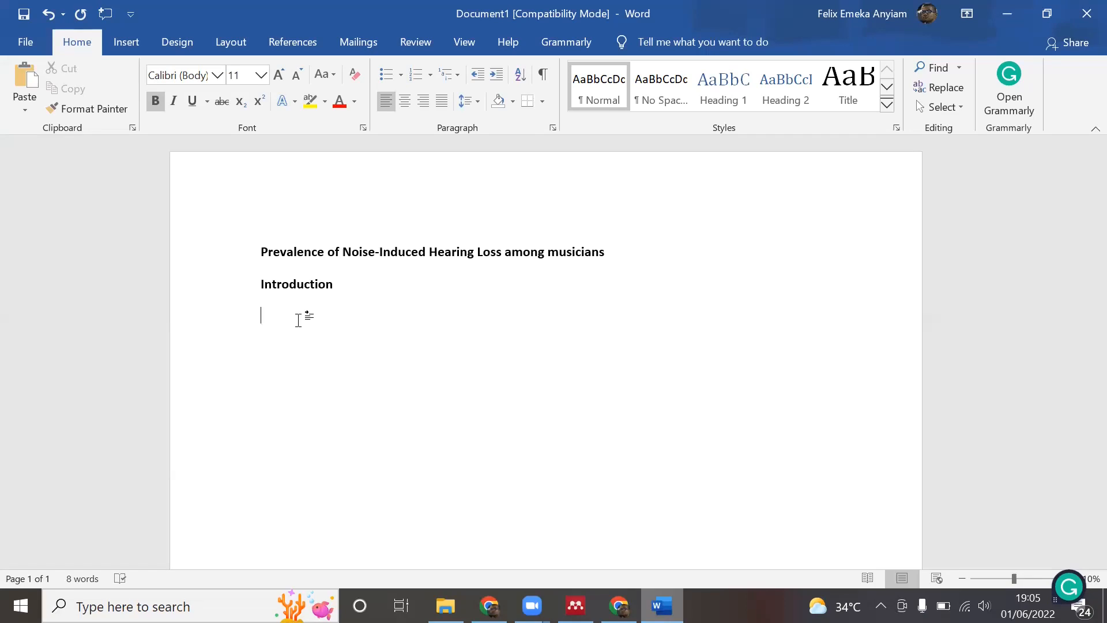
Write "Globally, Noise-induced hearing Loss affects many musicians." under the Introduction heading and remove the sentence's bold formatting.
type("Globally, ")
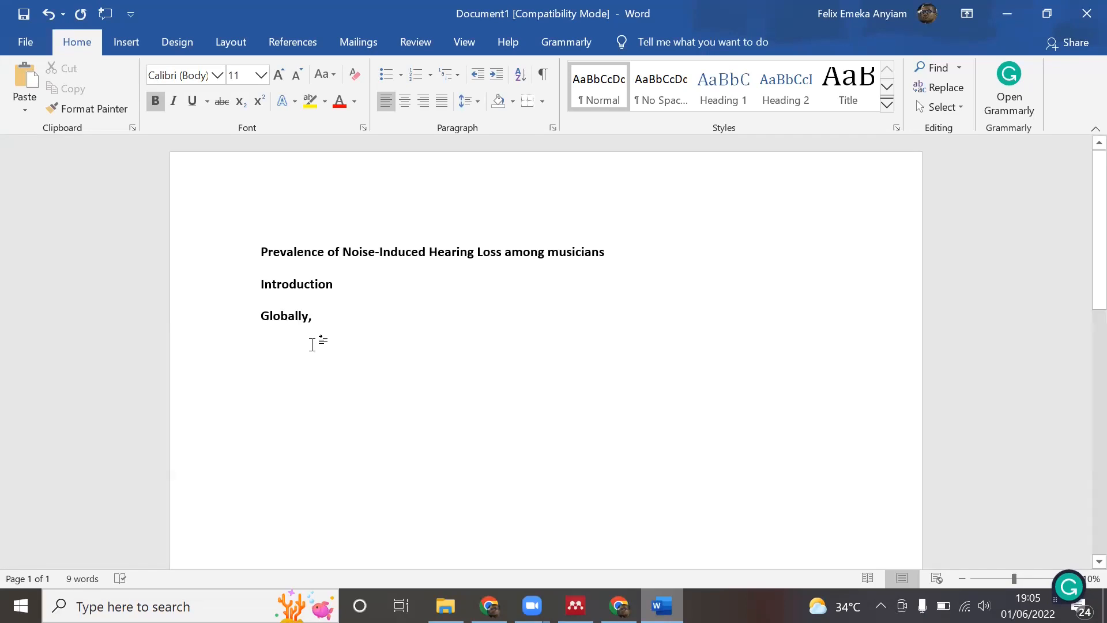
type("Noise-induced hearing Loss affects")
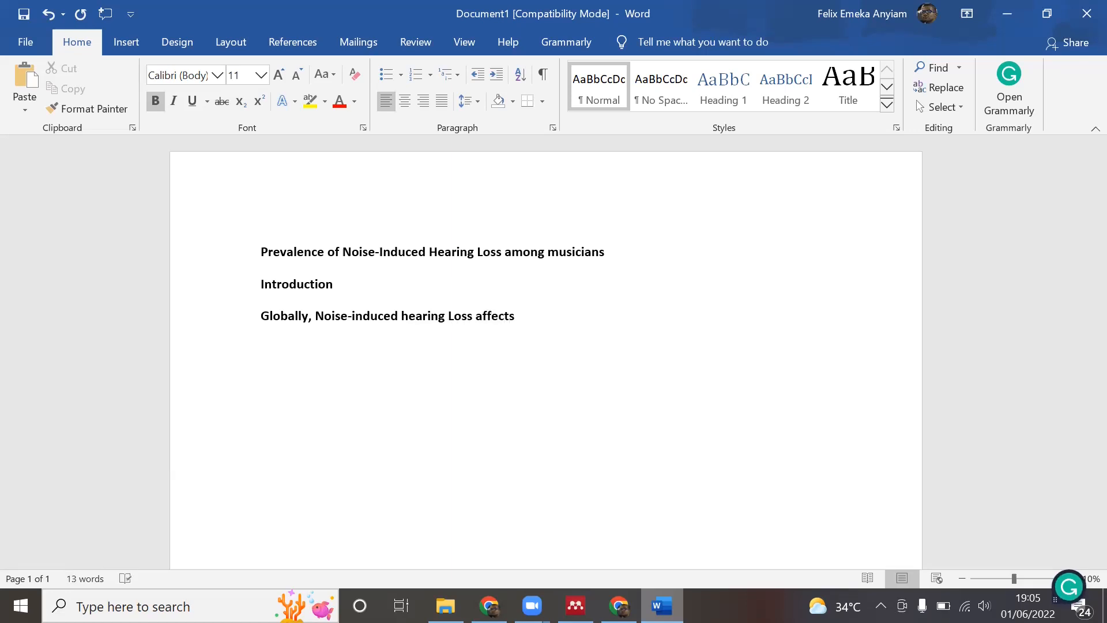
type(" many musicians.")
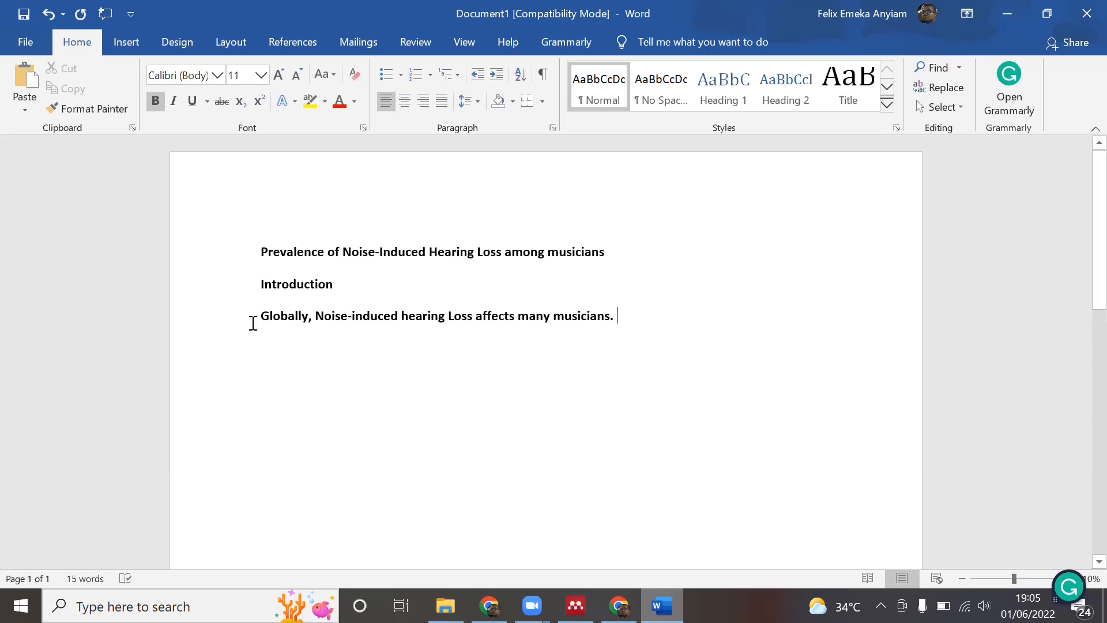
left_click_drag(261, 317, 623, 317)
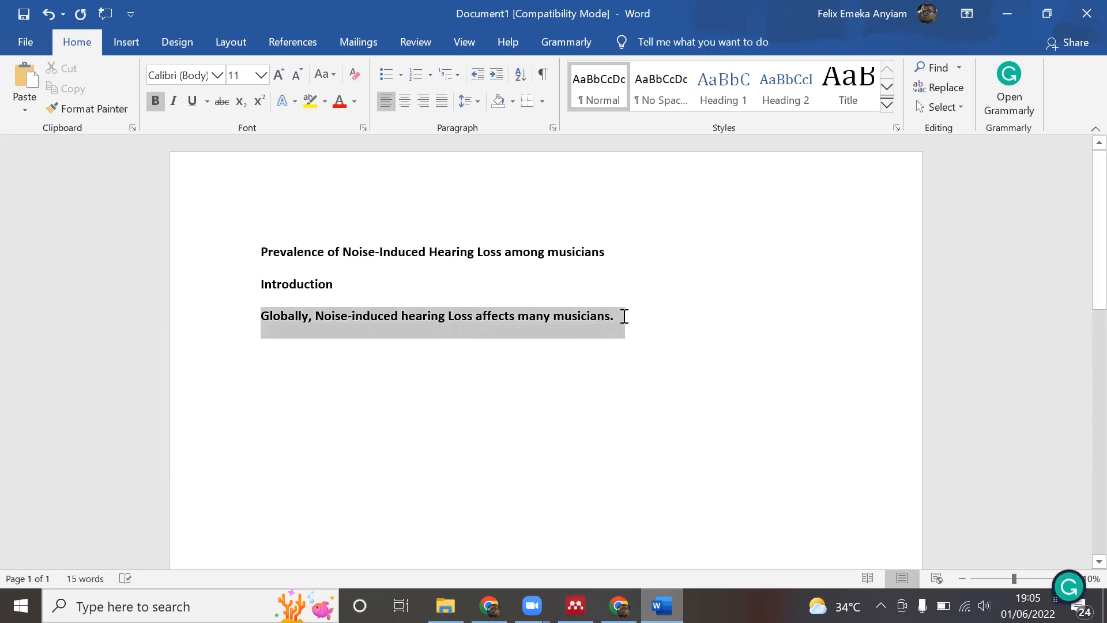
key("ctrl+b")
left_click(625, 328)
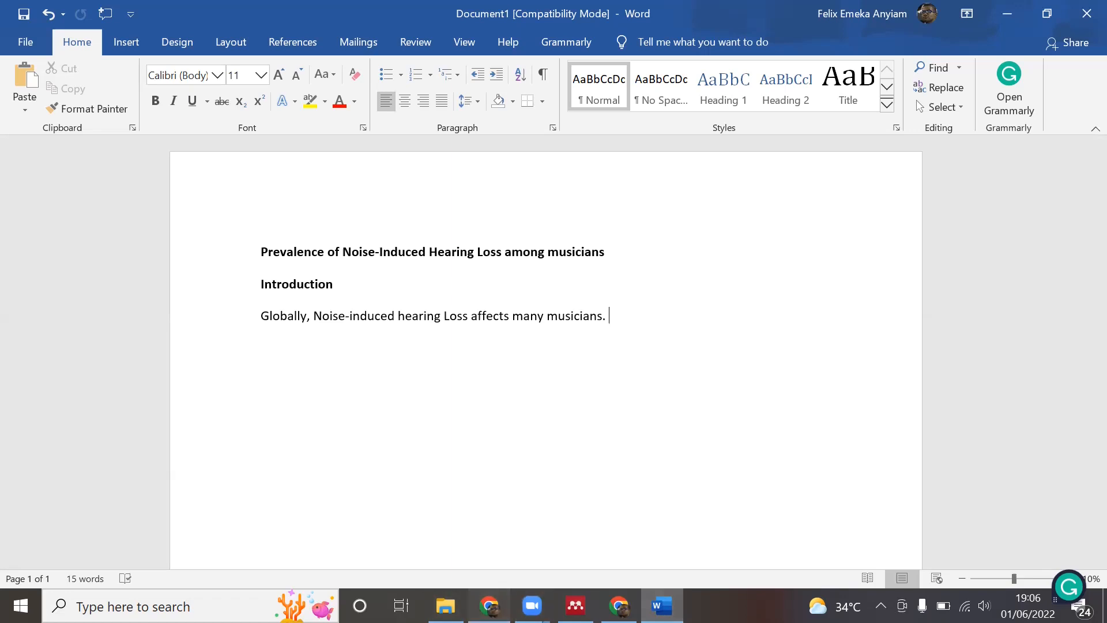
Switch to the Google results in Chrome and replace the search query with the quoted phrase "Noise induced hearing loss".
left_click(490, 605)
left_click(490, 606)
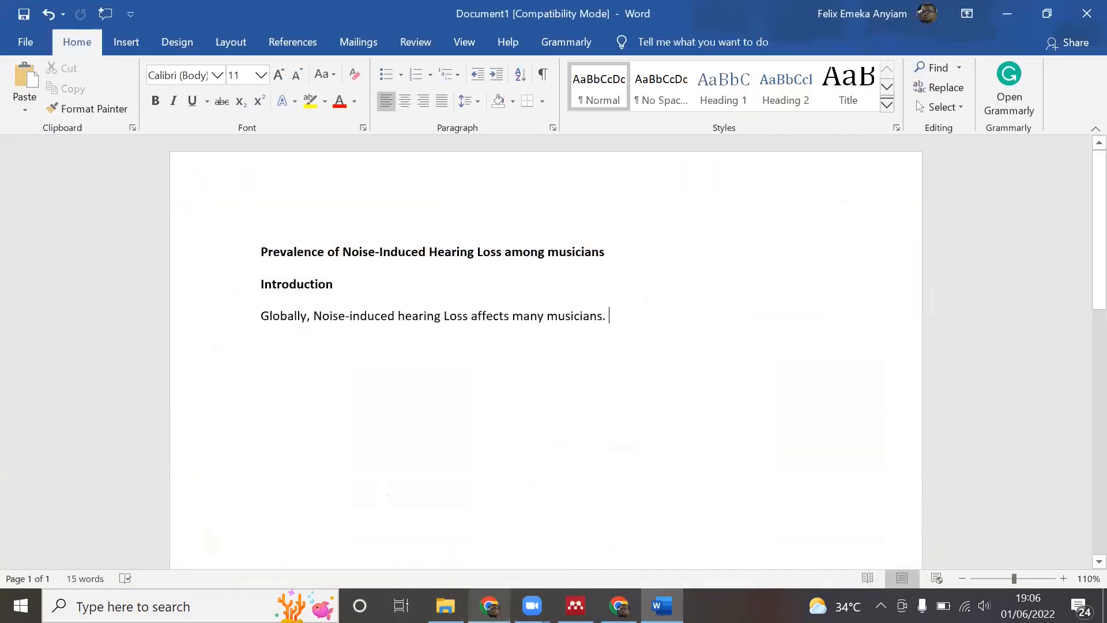
left_click(619, 606)
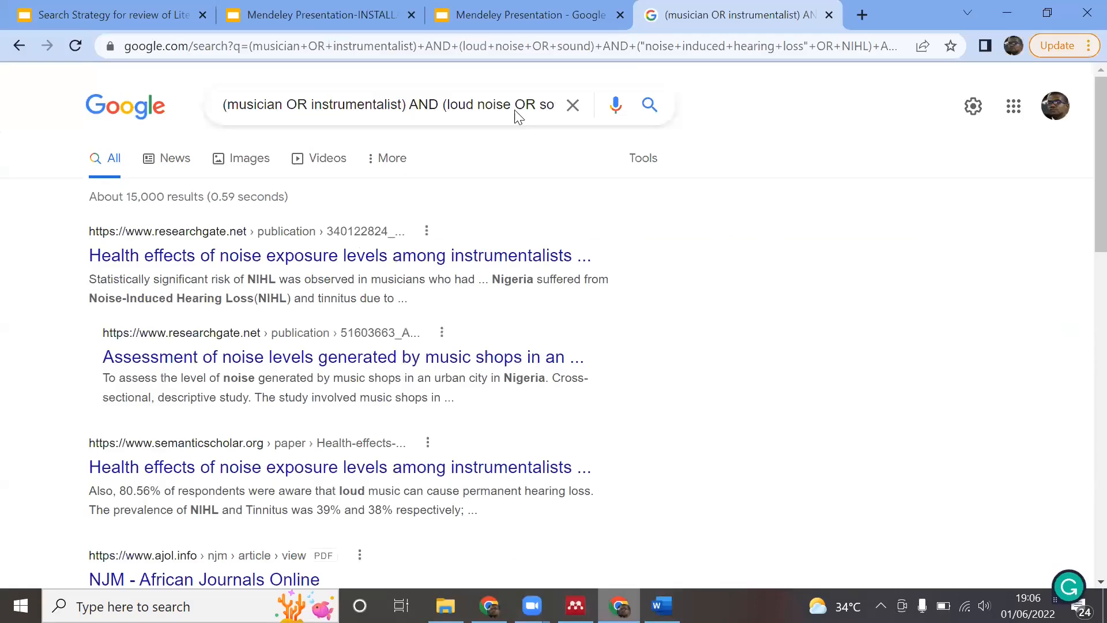
triple_click(465, 108)
key("BackSpace")
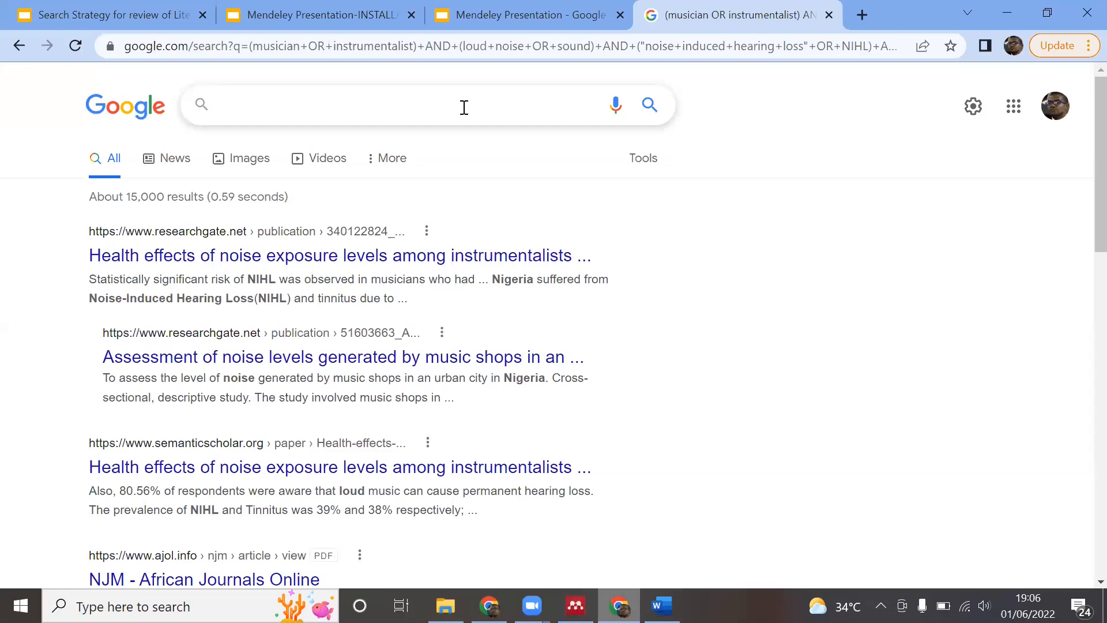
type("Noise ")
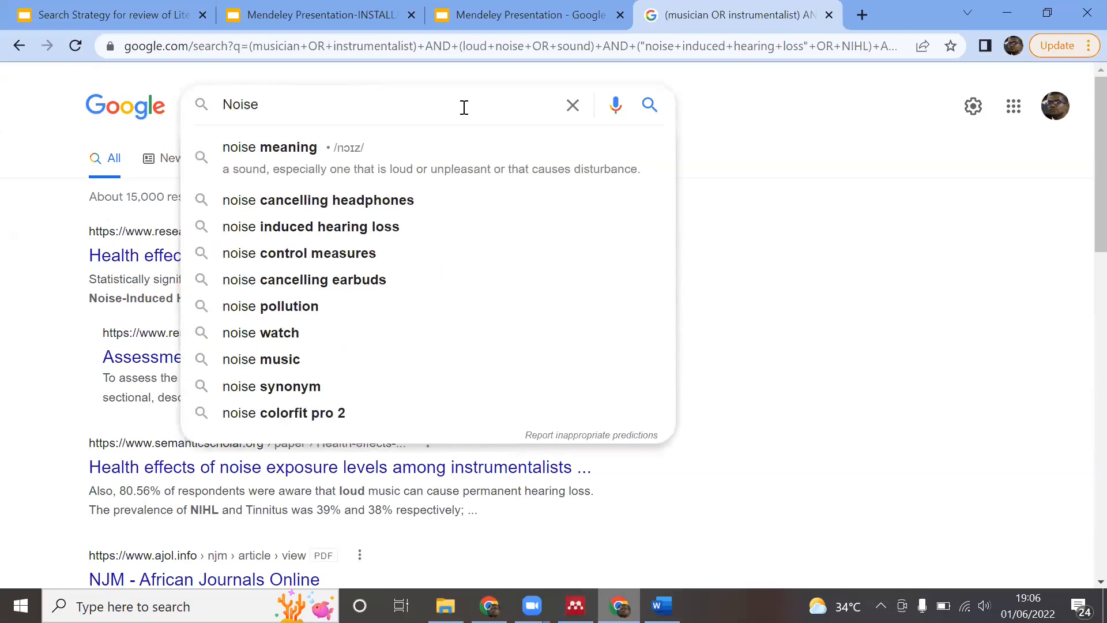
type("induced ")
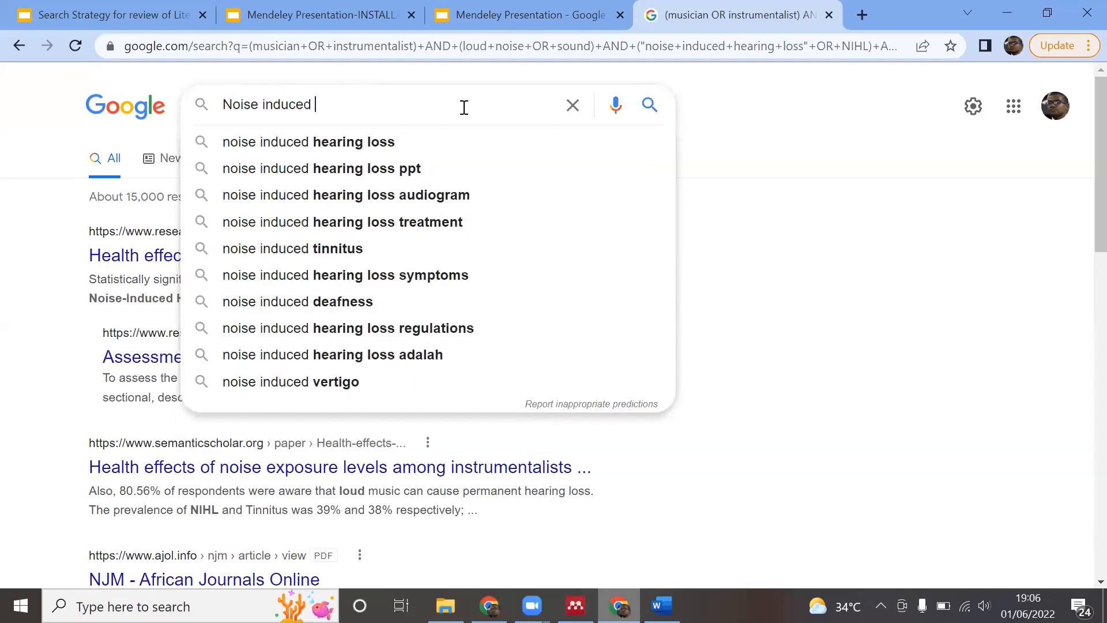
type("hearing ")
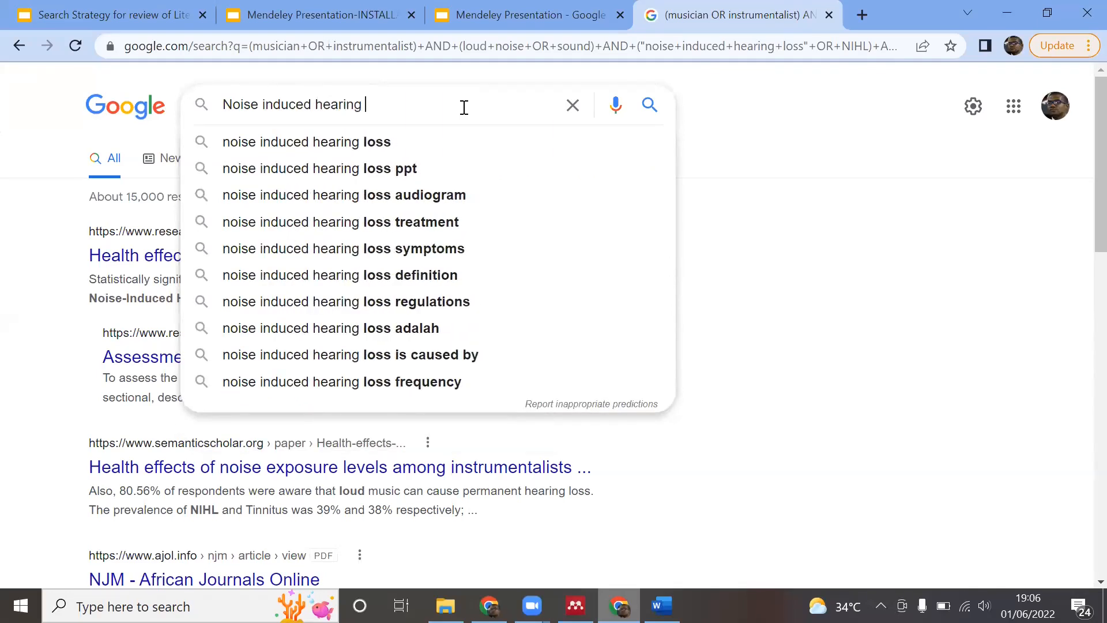
type("loss")
key("ctrl+Left")
key("ctrl+Left")
key("ctrl+Left")
key("ctrl+Left")
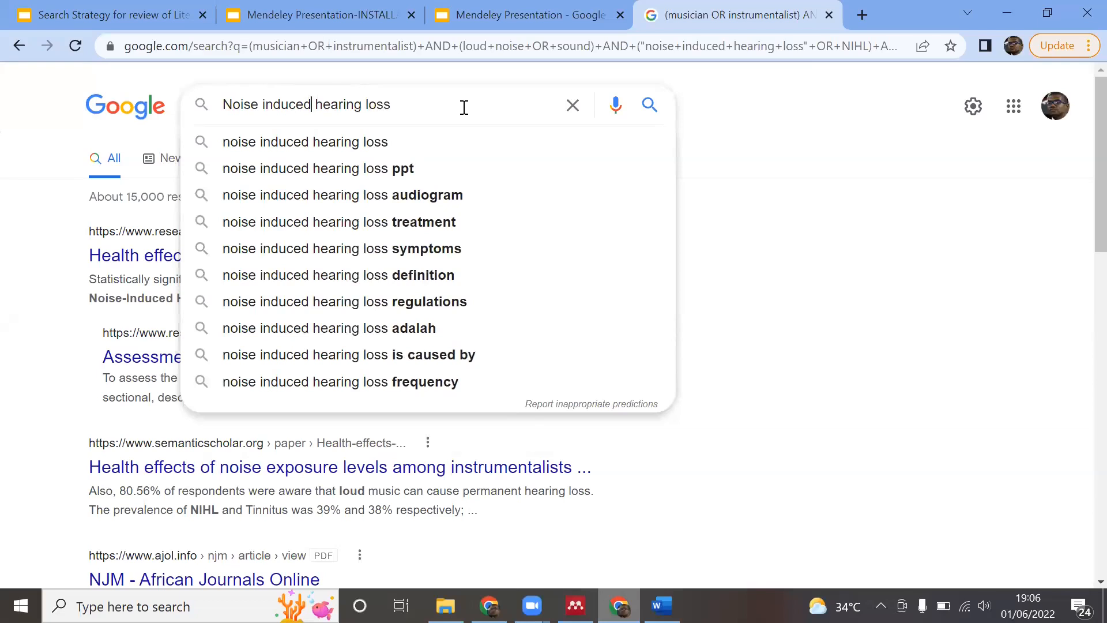
type("\"")
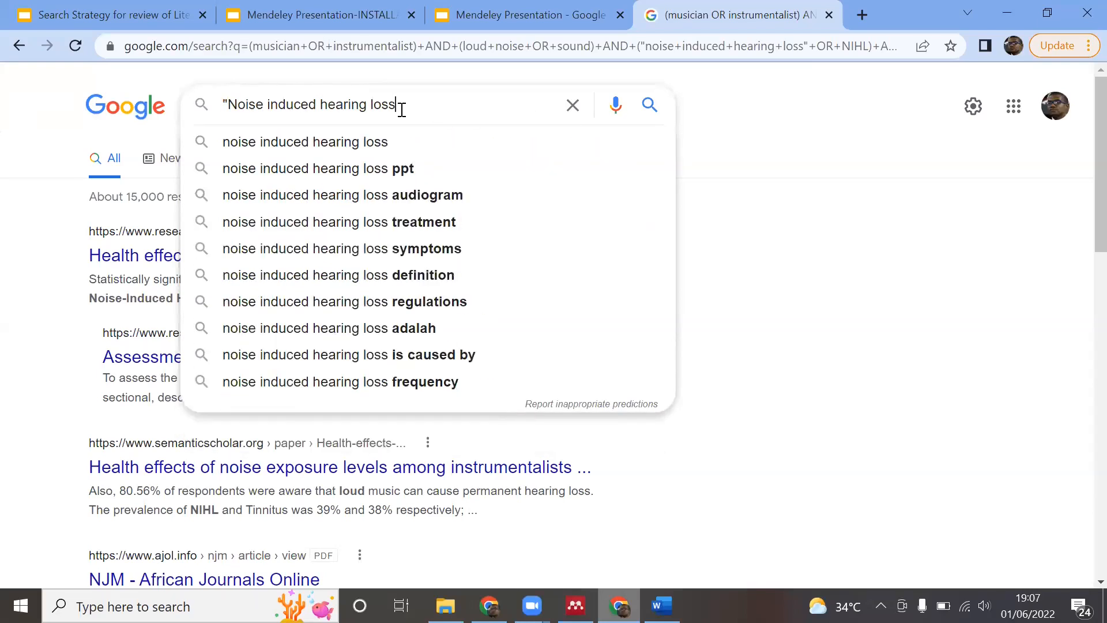
type("\"")
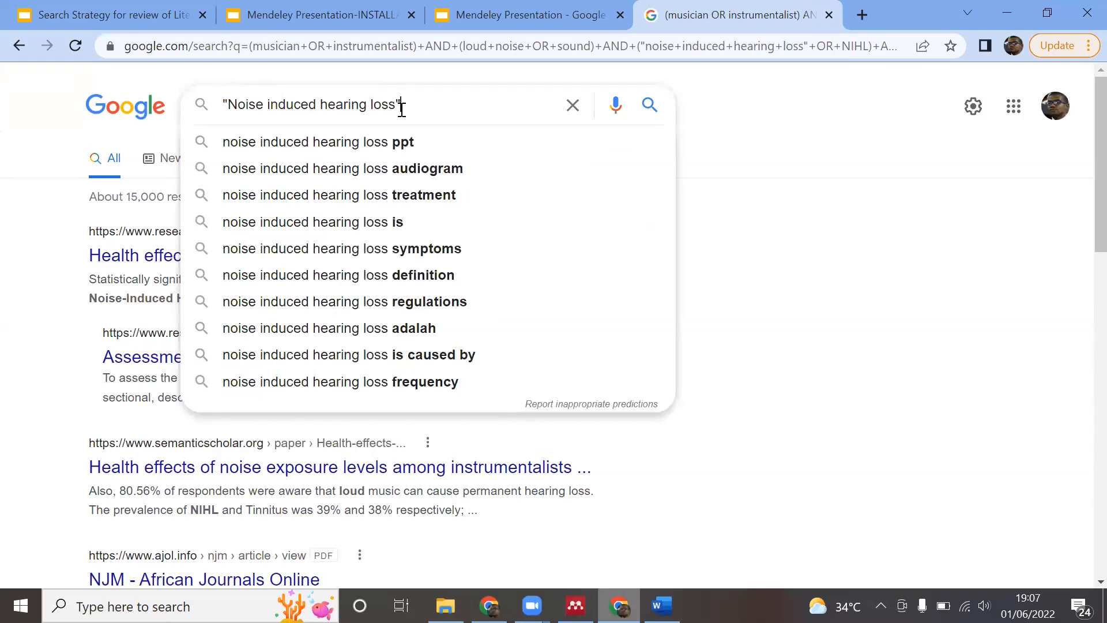
Extend the query with AND musicians AND (globally OR worldwide) AND pdf, and run the search.
type("AND m")
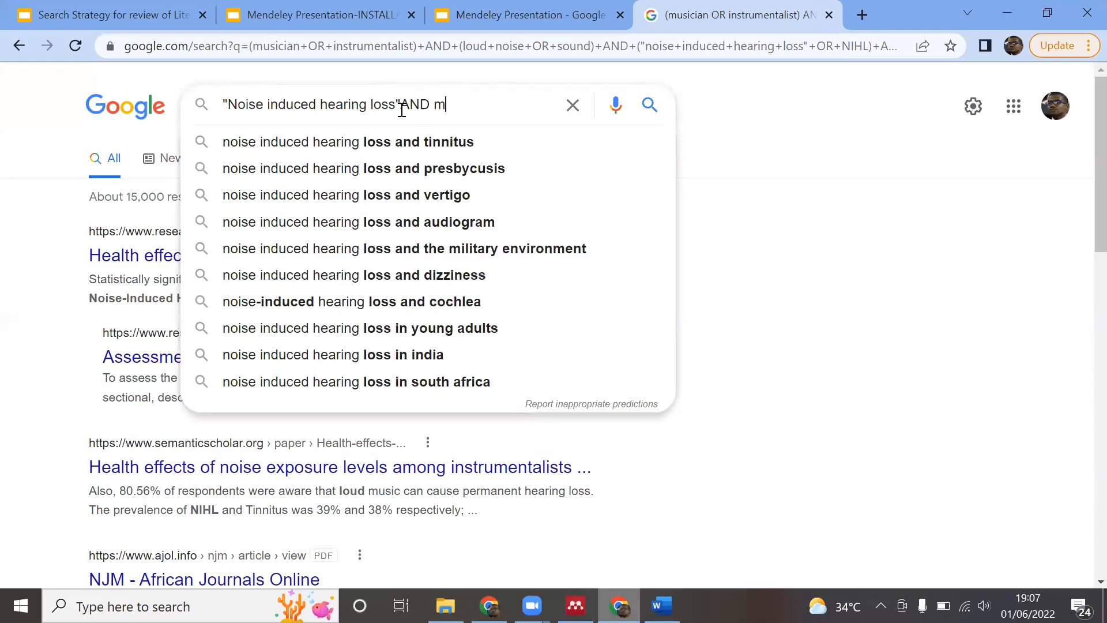
type("usici")
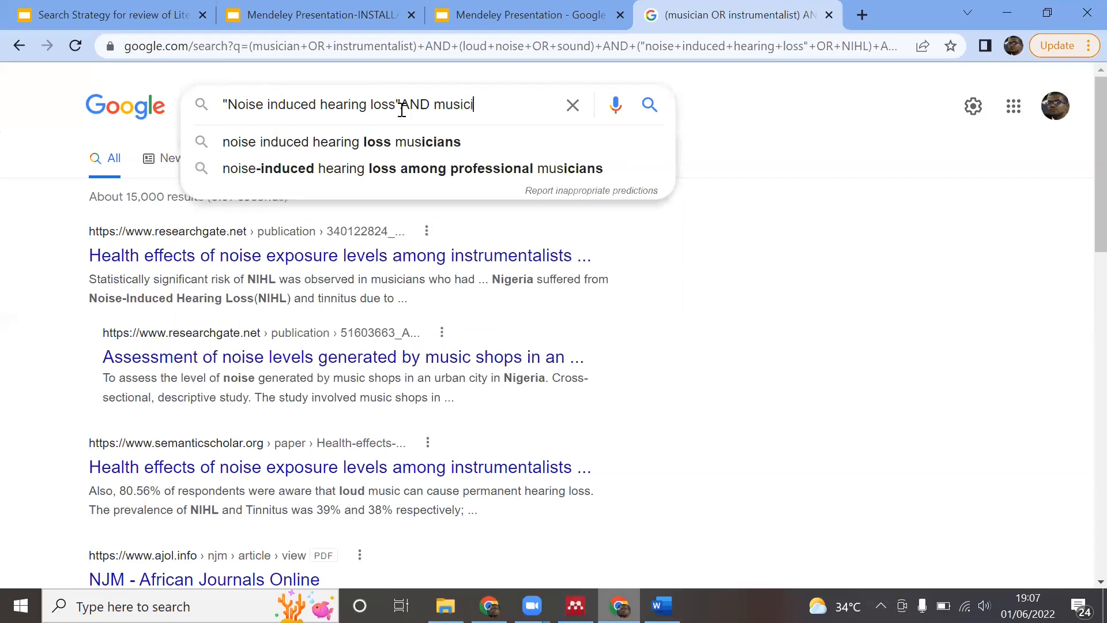
type("ans AND gl")
key("Left")
key("Left")
key("Left")
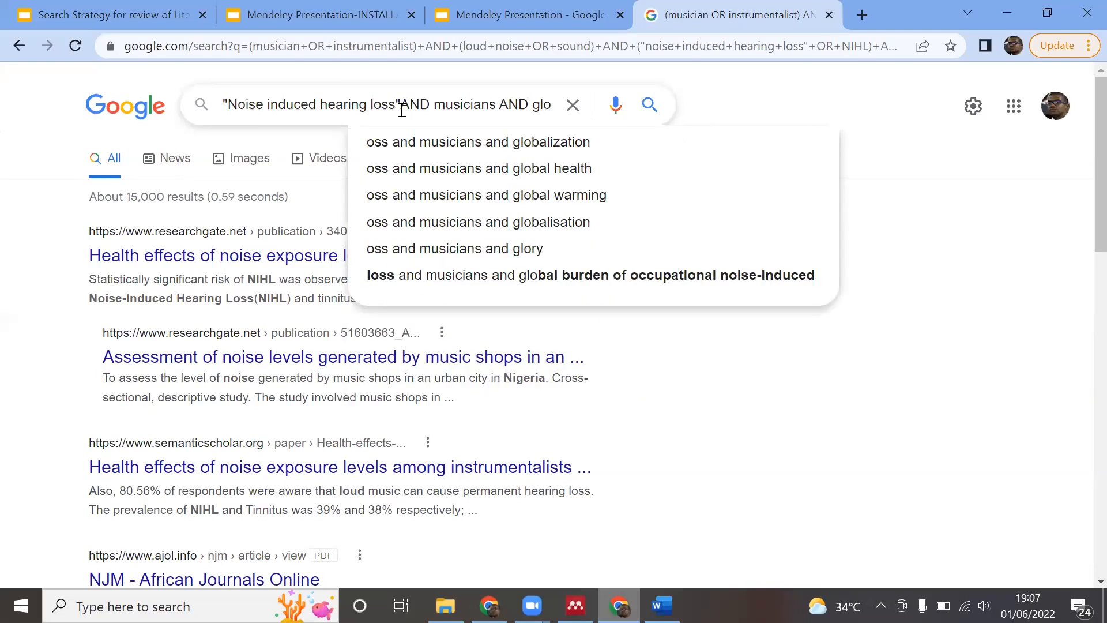
type("(")
key("End")
type("ba;")
key("BackSpace")
type("lly")
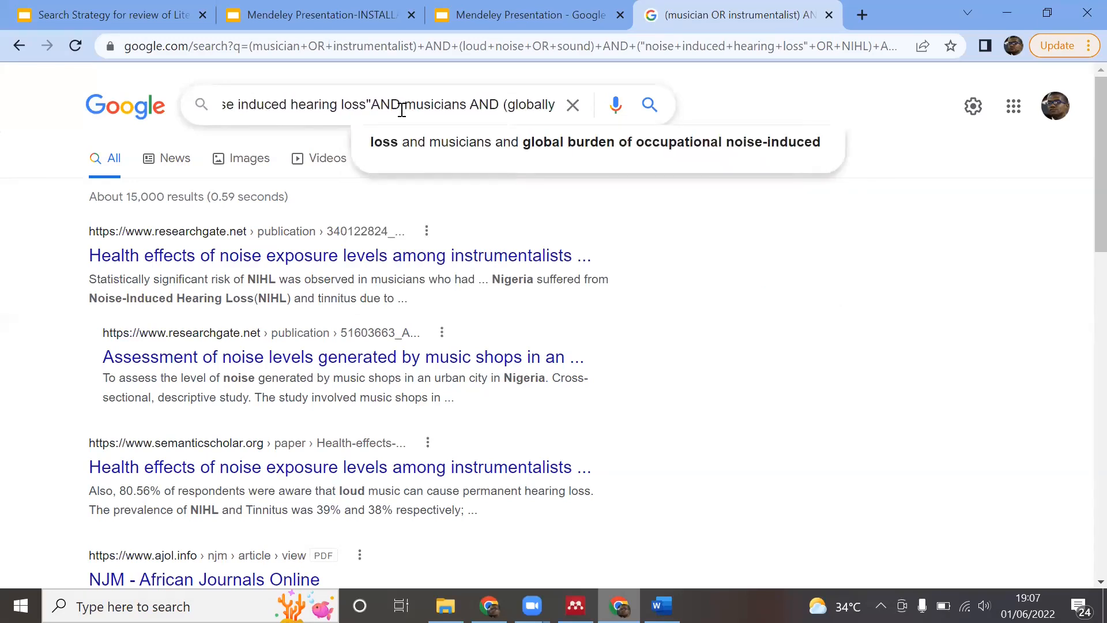
type(" OR")
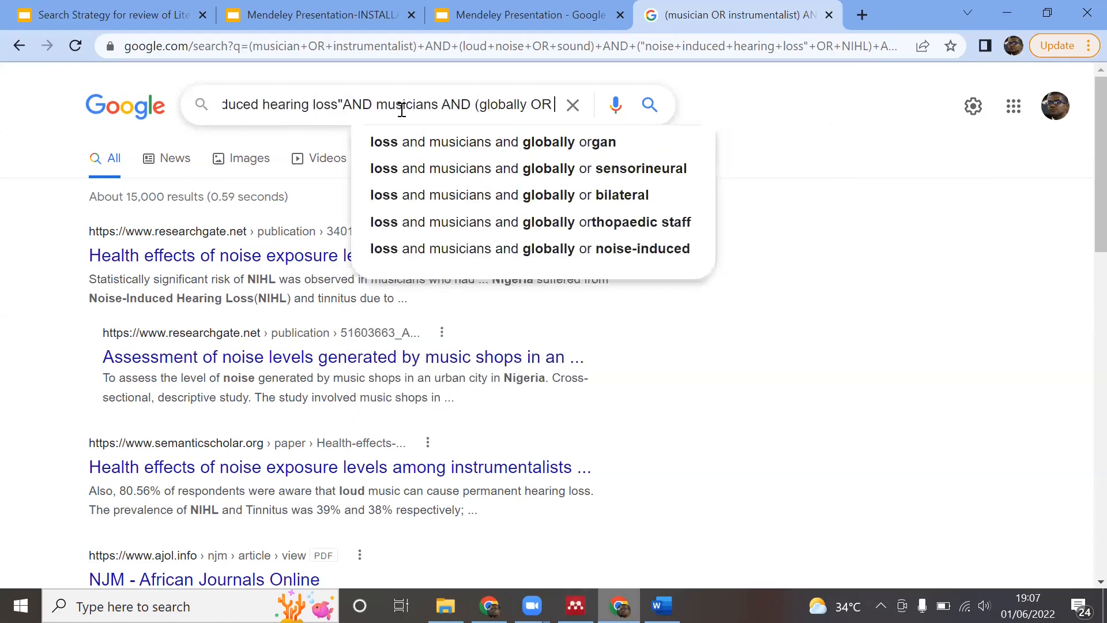
type(" worldwide")
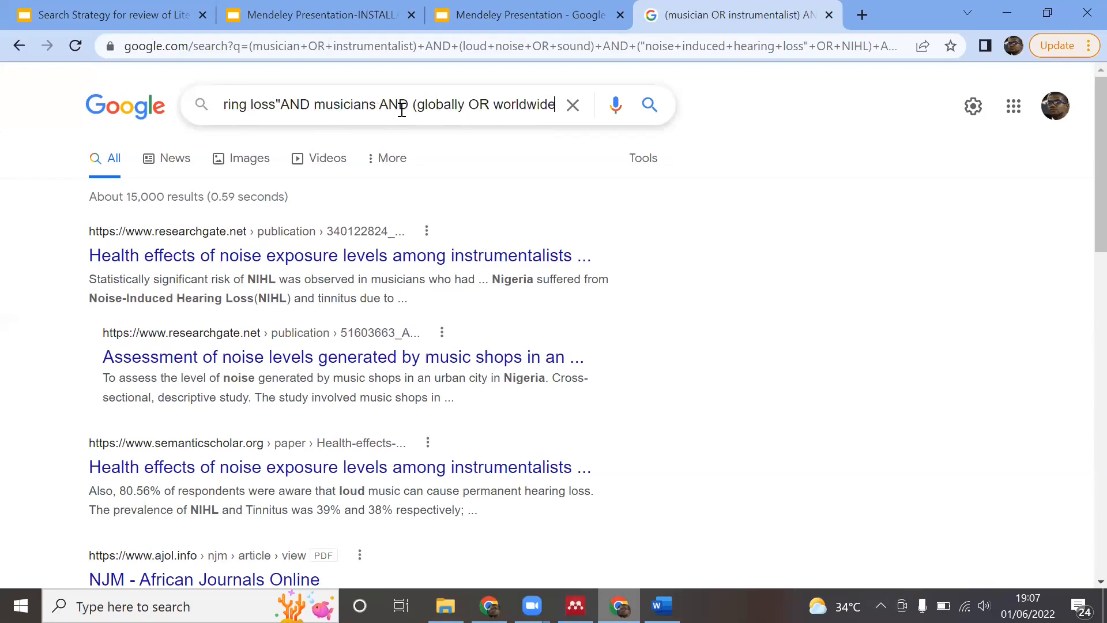
type(") AND pdf")
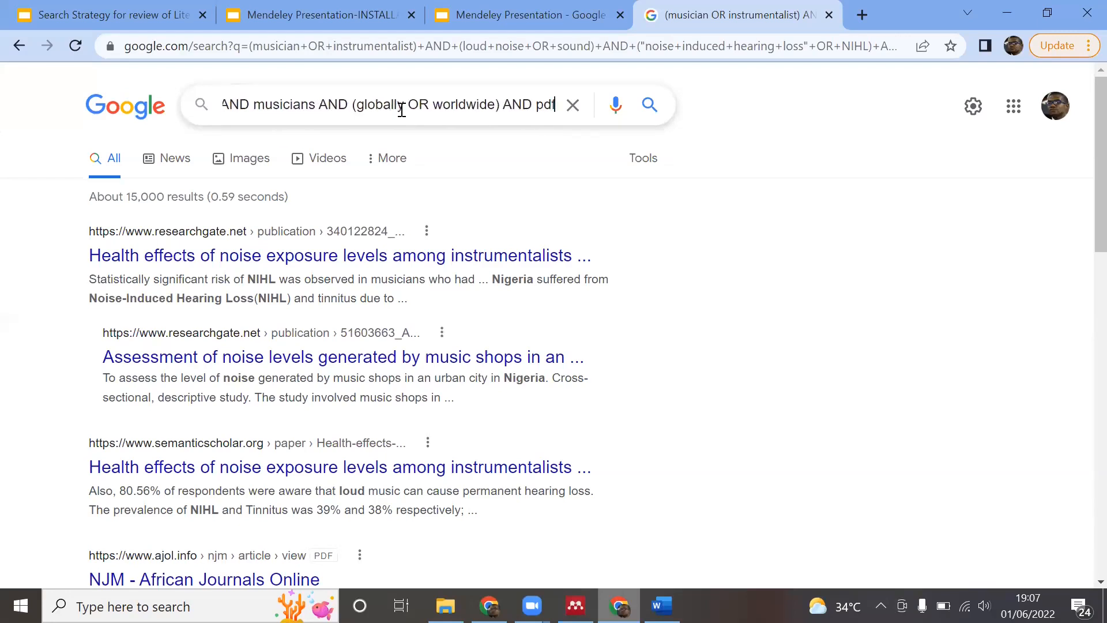
key("Return")
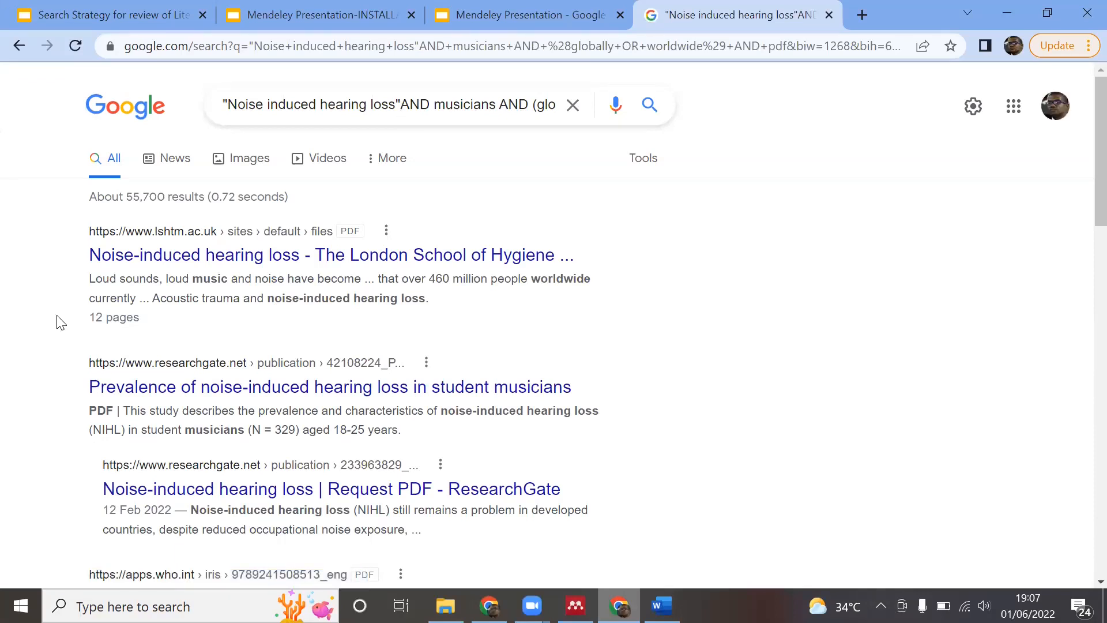
Examine the search results for PDF articles on noise-induced hearing loss among musicians worldwide.
scroll(1080, 227, "down", 3)
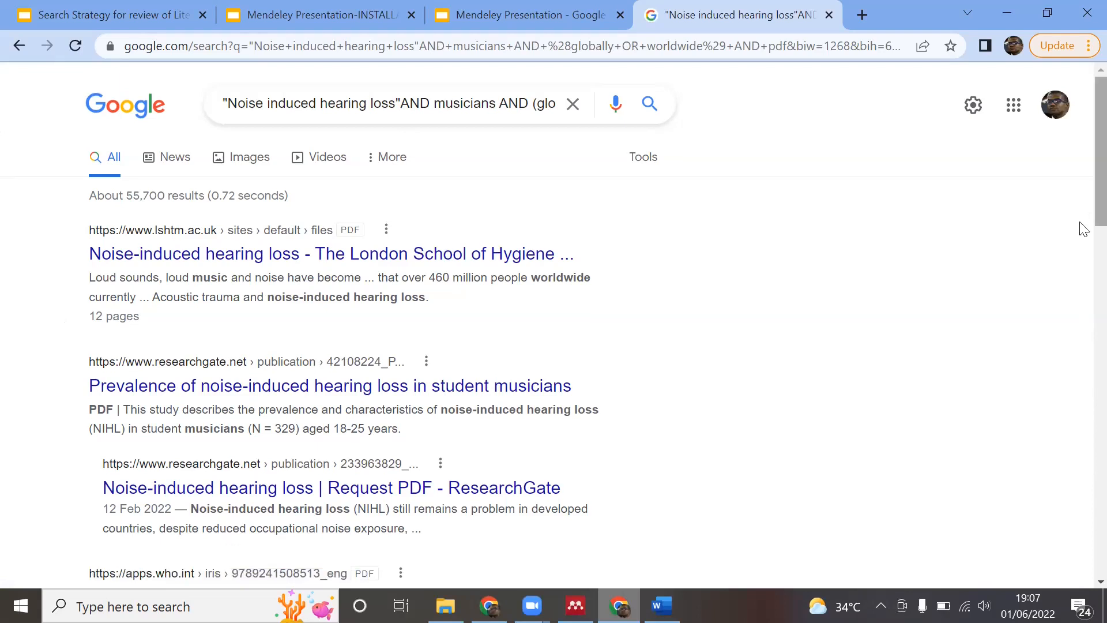
scroll(1083, 289, "down", 3)
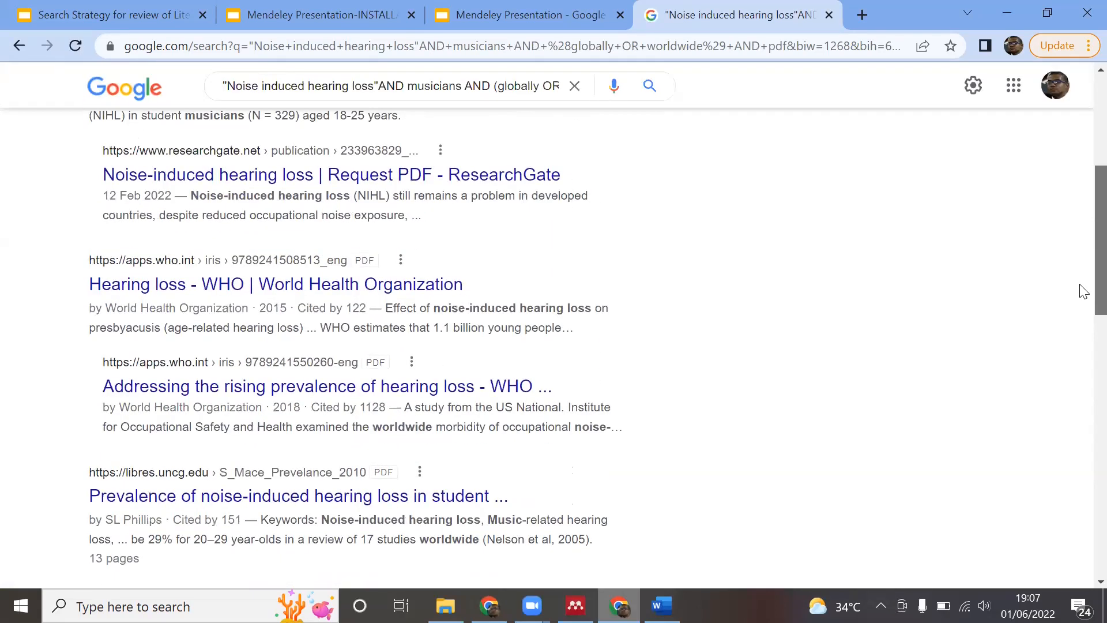
scroll(1084, 314, "down", 2)
scroll(1084, 340, "down", 2)
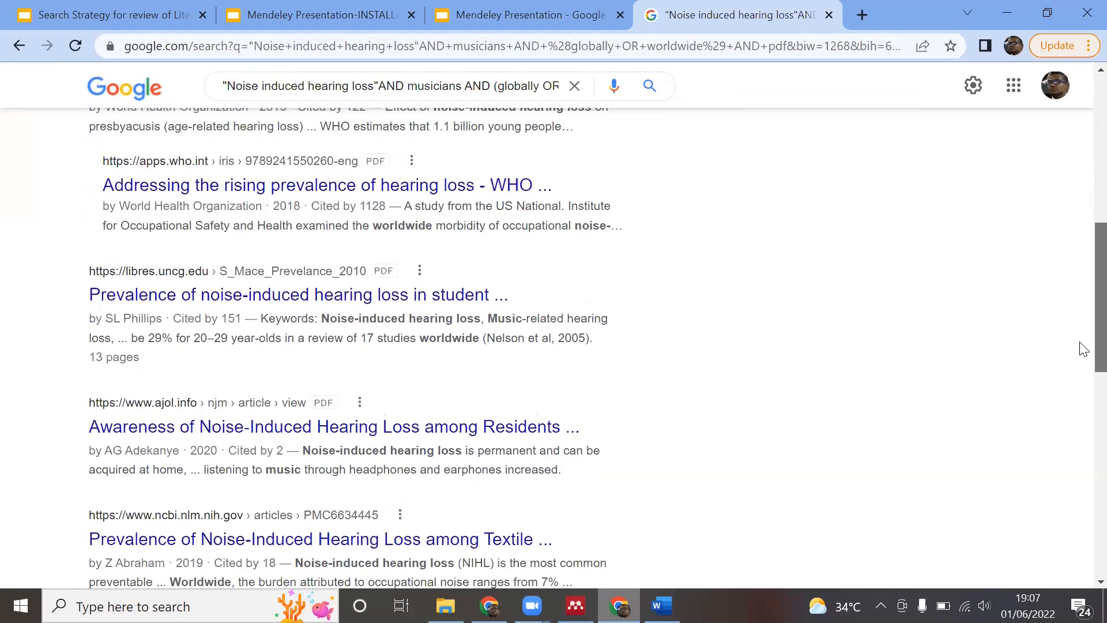
scroll(1083, 361, "down", 1)
scroll(1082, 364, "down", 1)
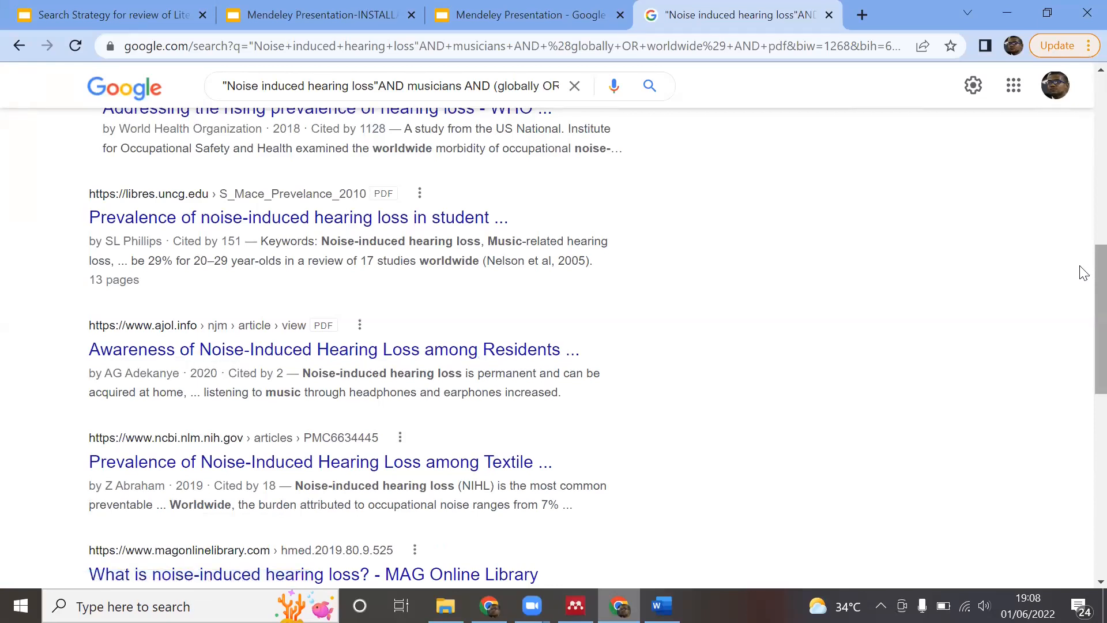
scroll(1084, 271, "down", 1)
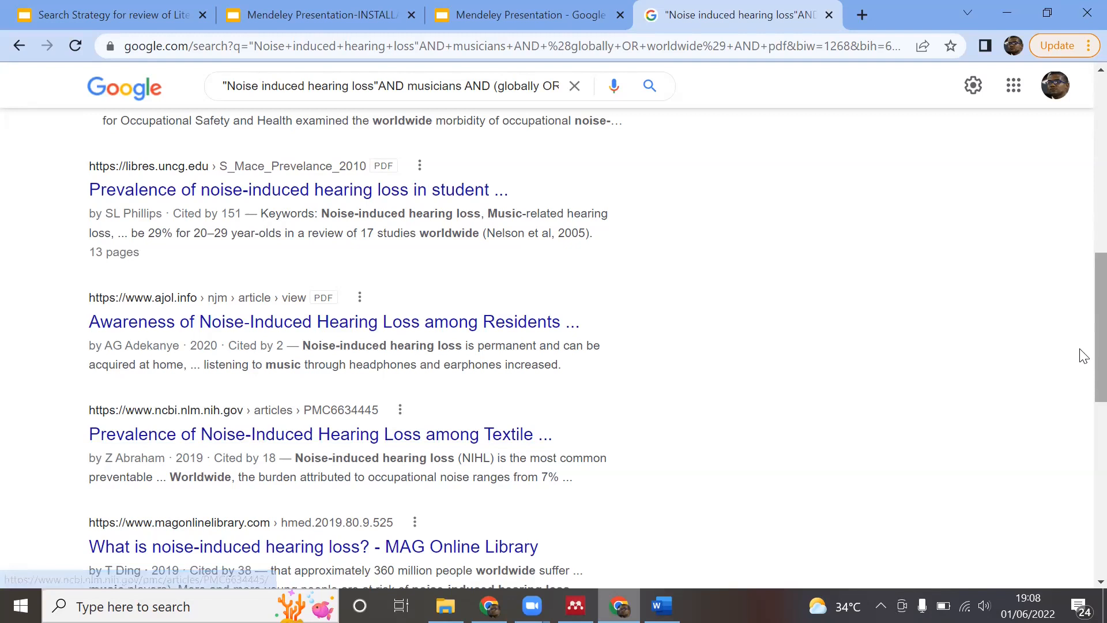
scroll(1085, 387, "down", 1)
scroll(1083, 393, "down", 2)
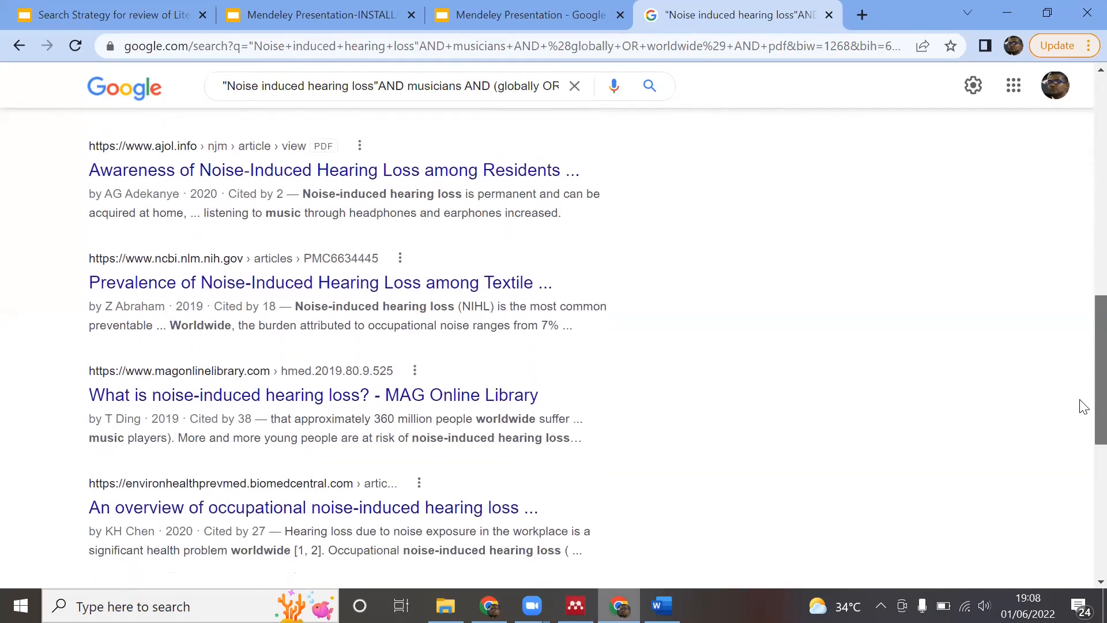
scroll(1084, 407, "down", 1)
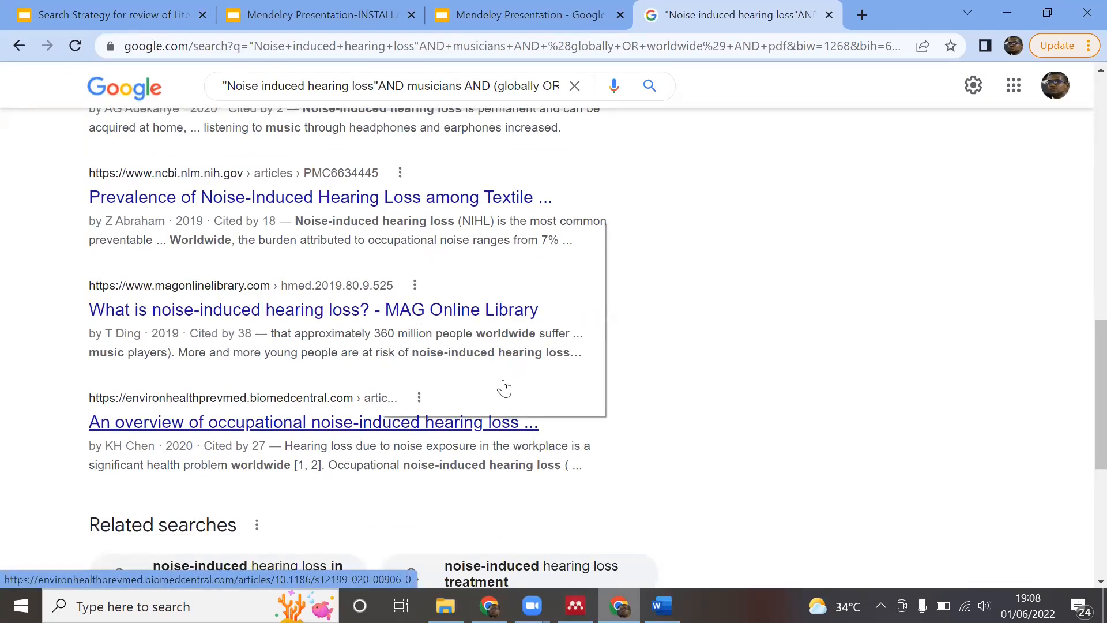
Open the result "An overview of occupational noise-induced hearing loss" in a new tab, go to it, and accept all cookies.
right_click(390, 430)
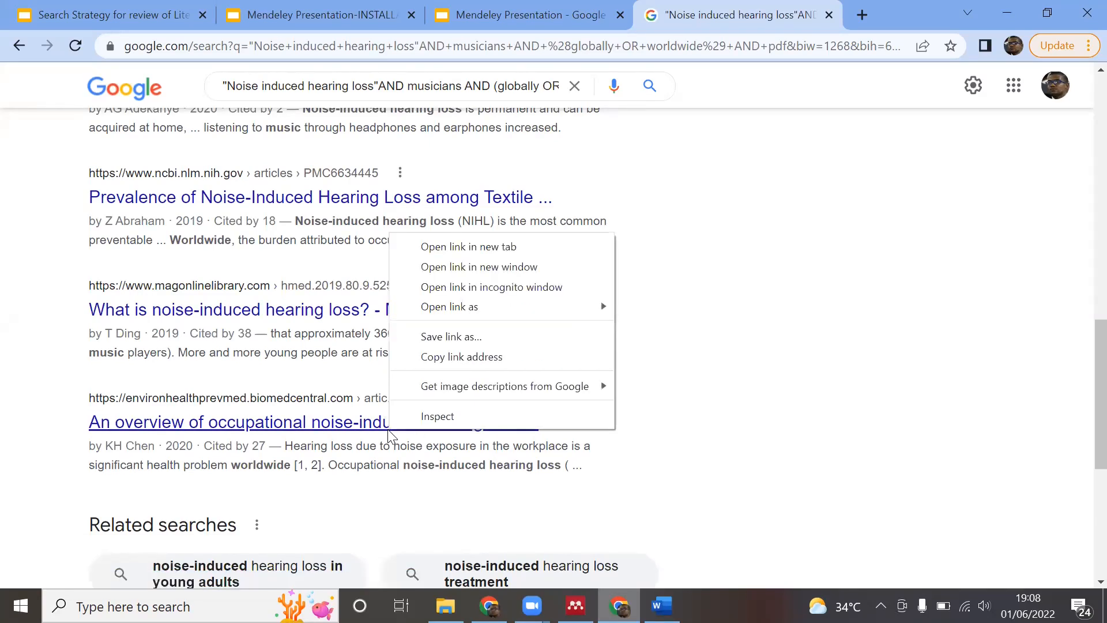
left_click(454, 246)
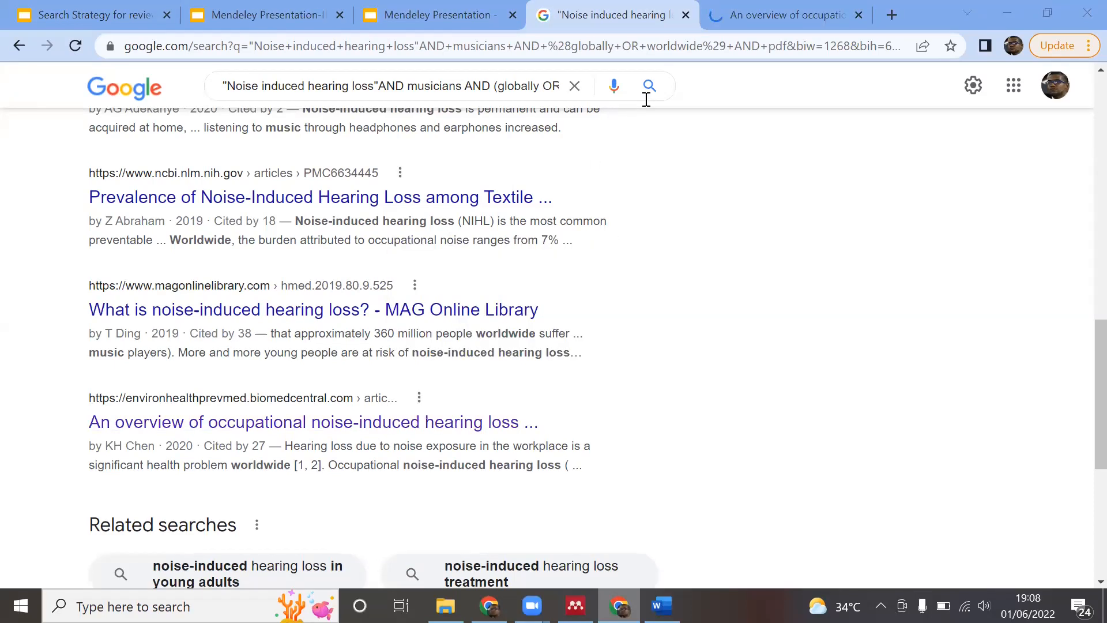
left_click(747, 12)
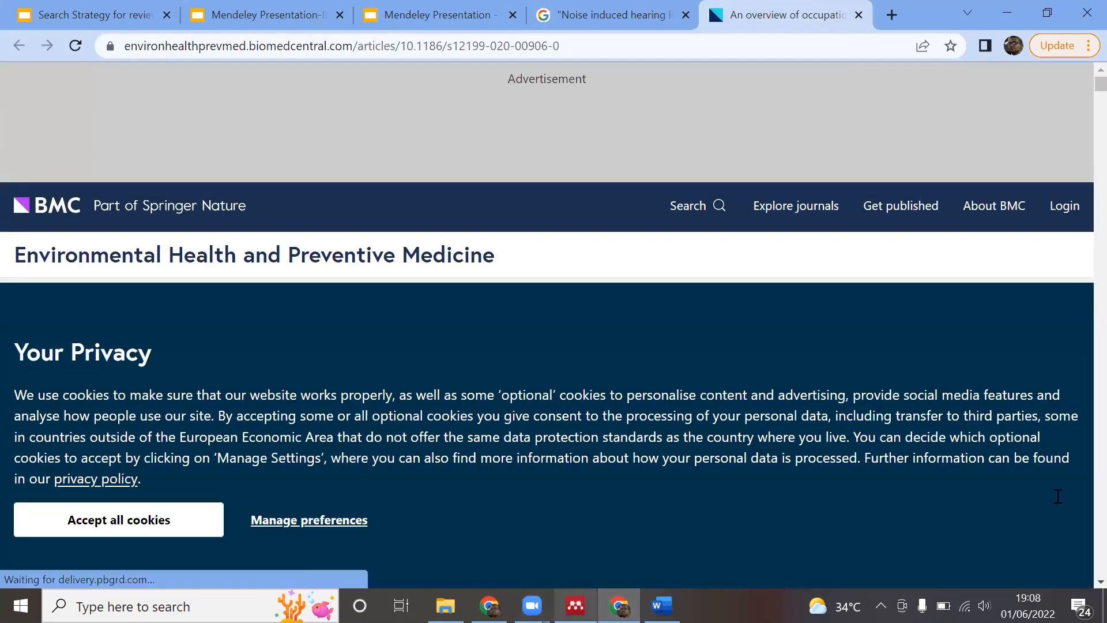
left_click(191, 528)
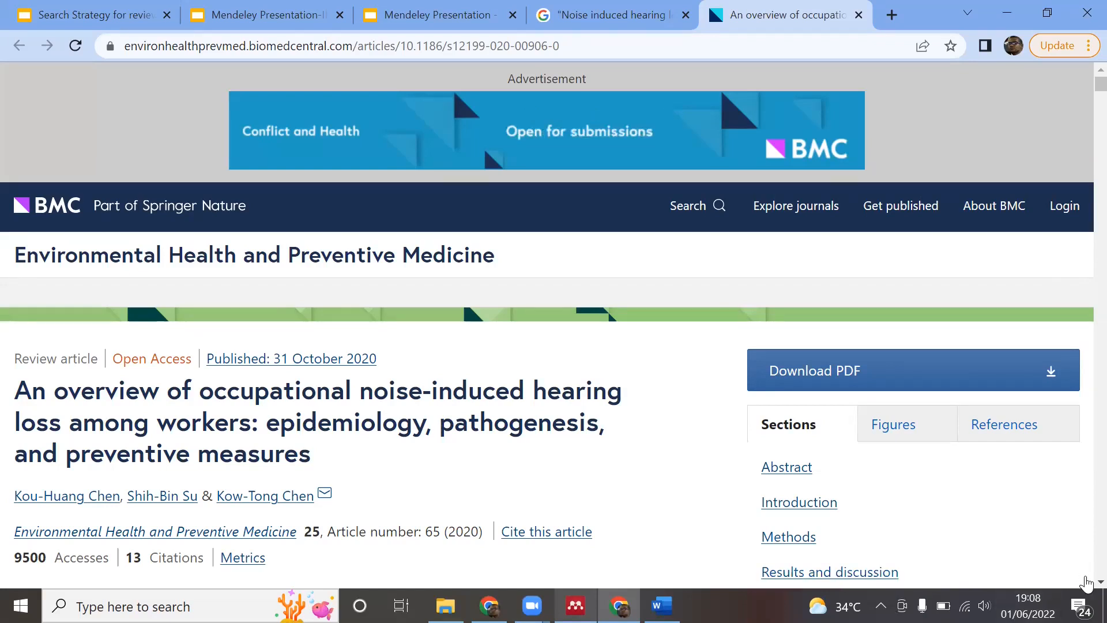
Look over the article's abstract and open the article's PDF version.
scroll(1087, 583, "down", 6)
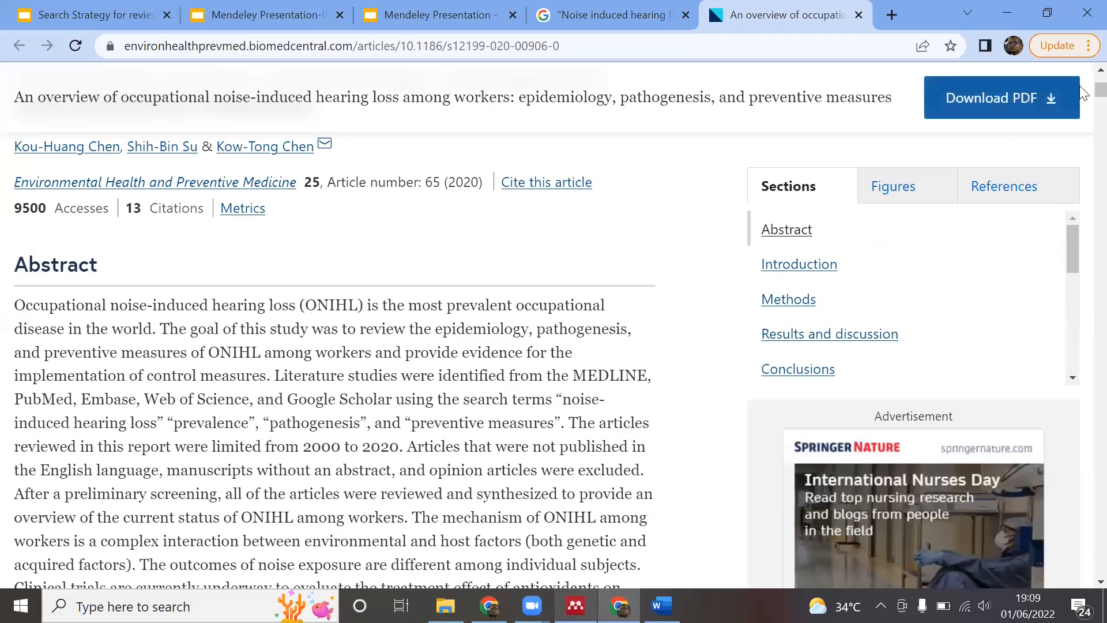
scroll(1080, 76, "up", 6)
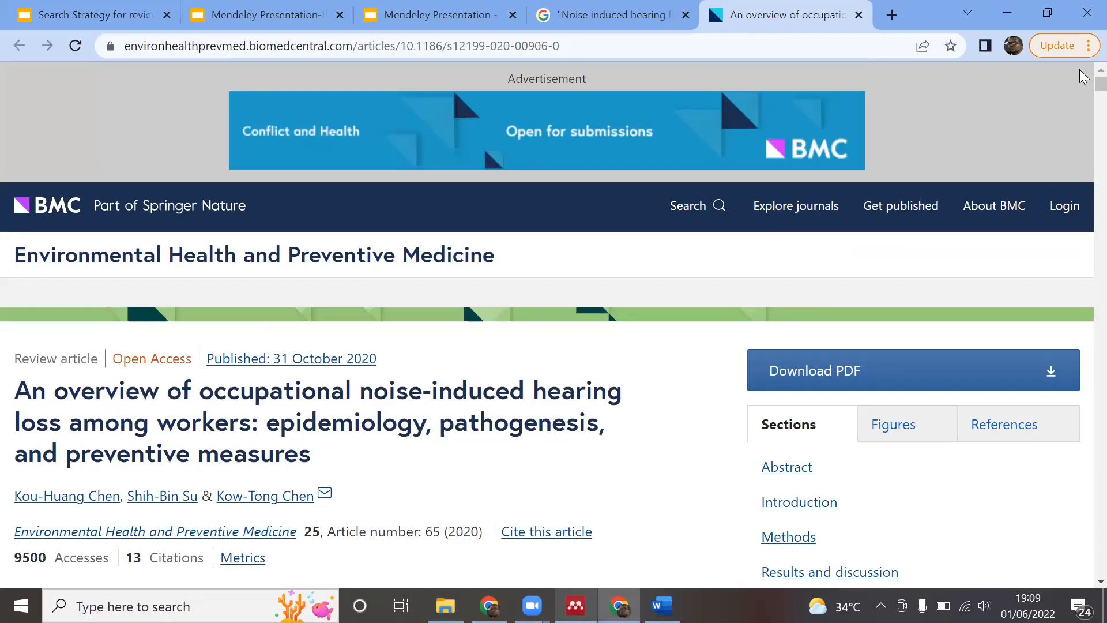
left_click(818, 384)
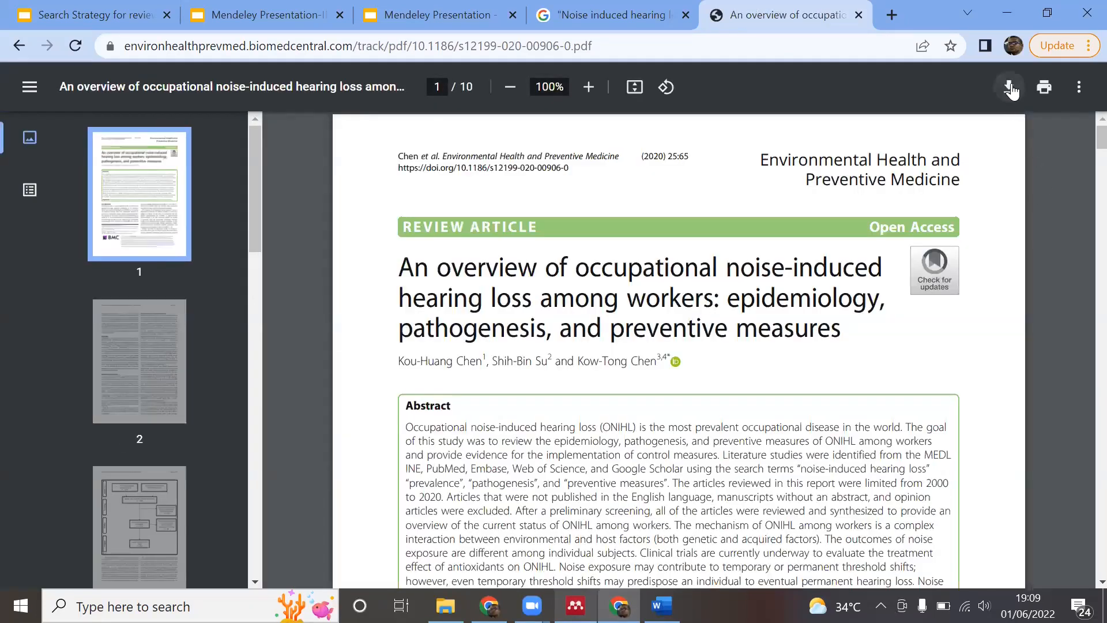
left_click(1010, 87)
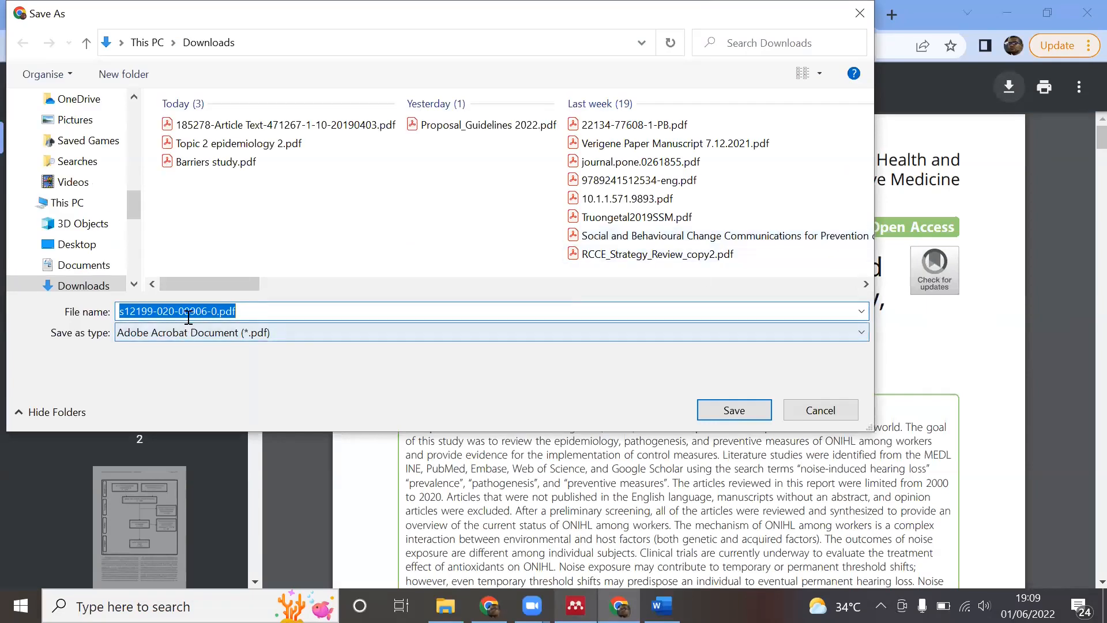
type("A")
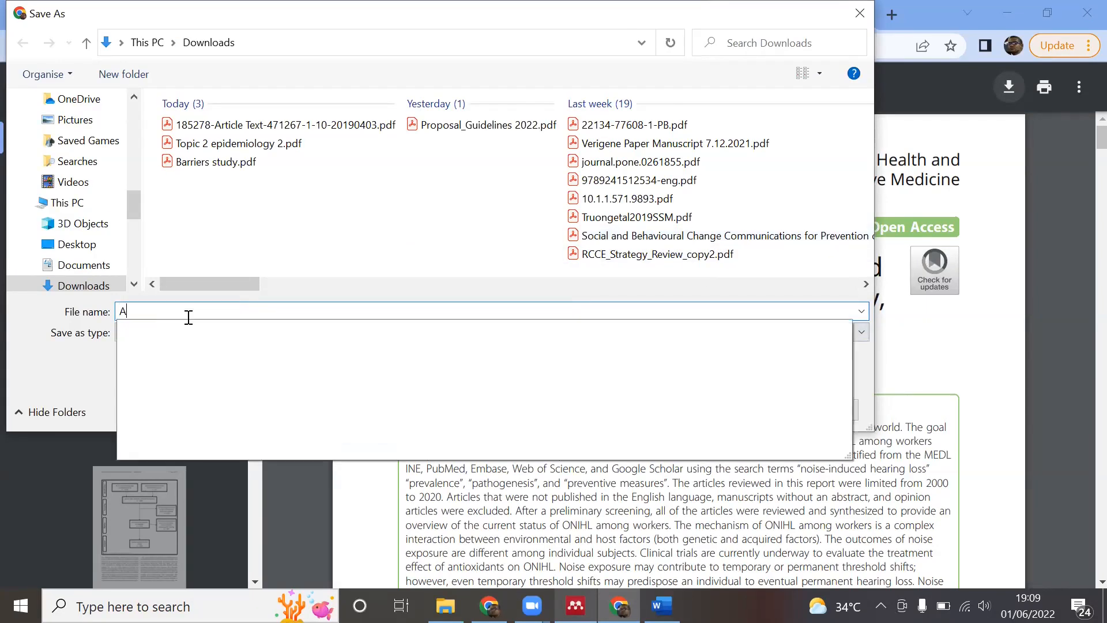
type("rtile")
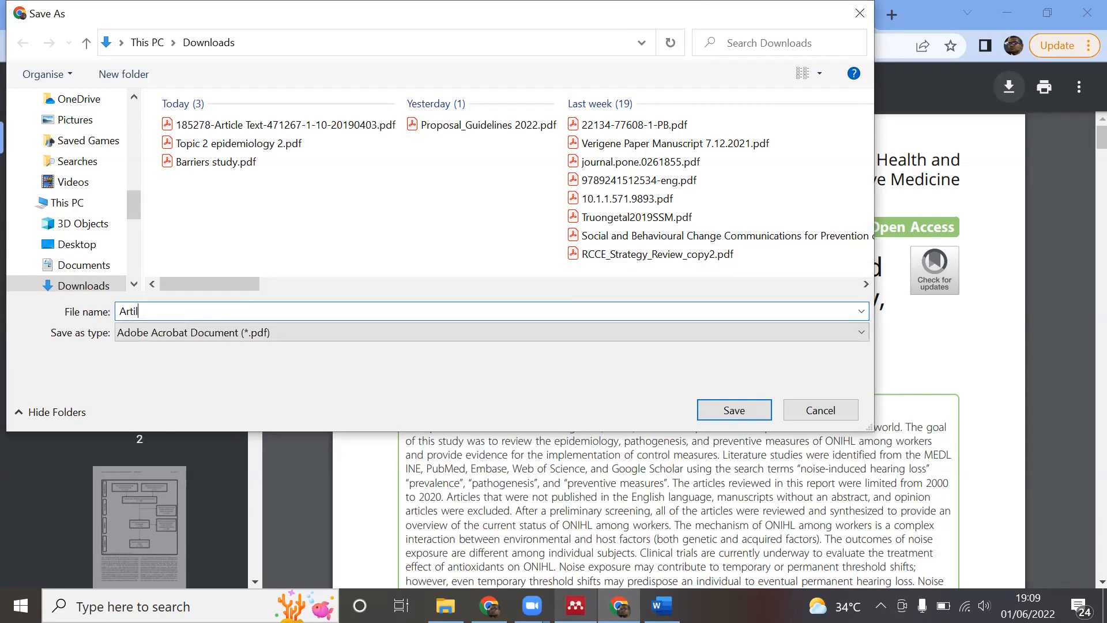
key("BackSpace")
key("BackSpace")
key("BackSpace")
key("BackSpace")
key("BackSpace")
key("BackSpace")
left_click(837, 416)
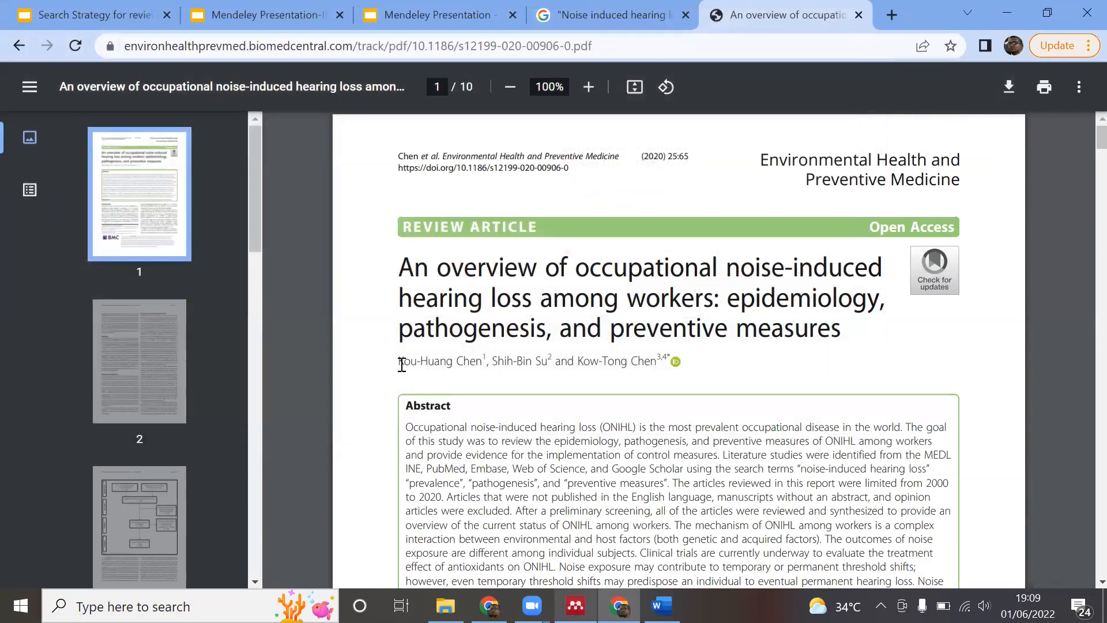
Copy the first author's given name from the author line on the PDF's first page.
left_click_drag(400, 362, 453, 361)
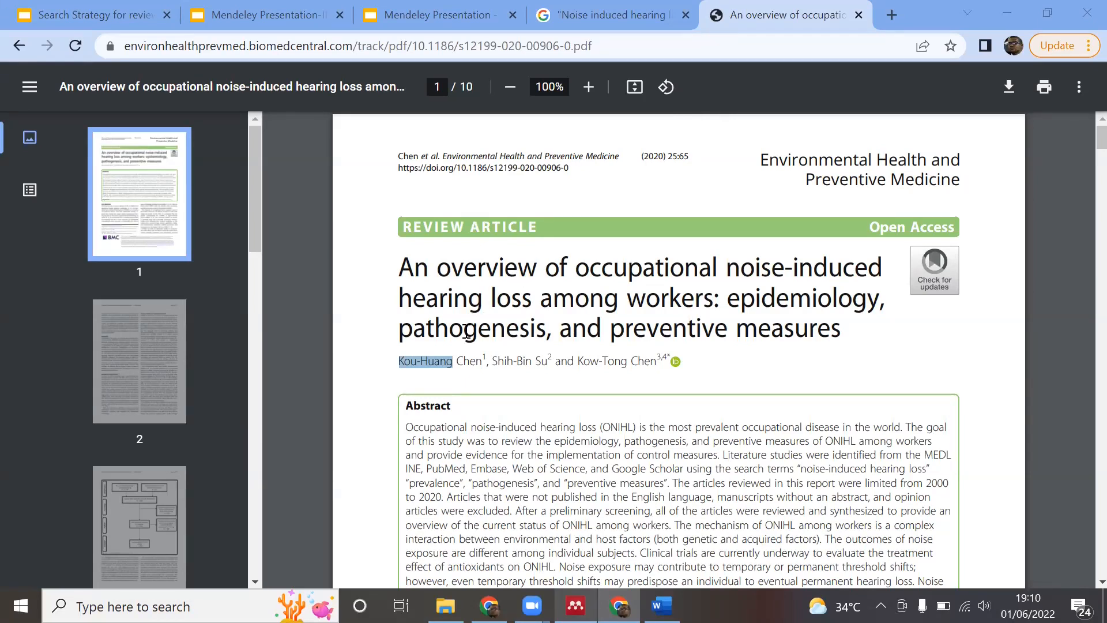
left_click(410, 364)
left_click_drag(401, 365, 453, 362)
key("ctrl+c")
Download the PDF to the Downloads folder, naming it with the copied author name followed by "et al 2020".
left_click(1009, 86)
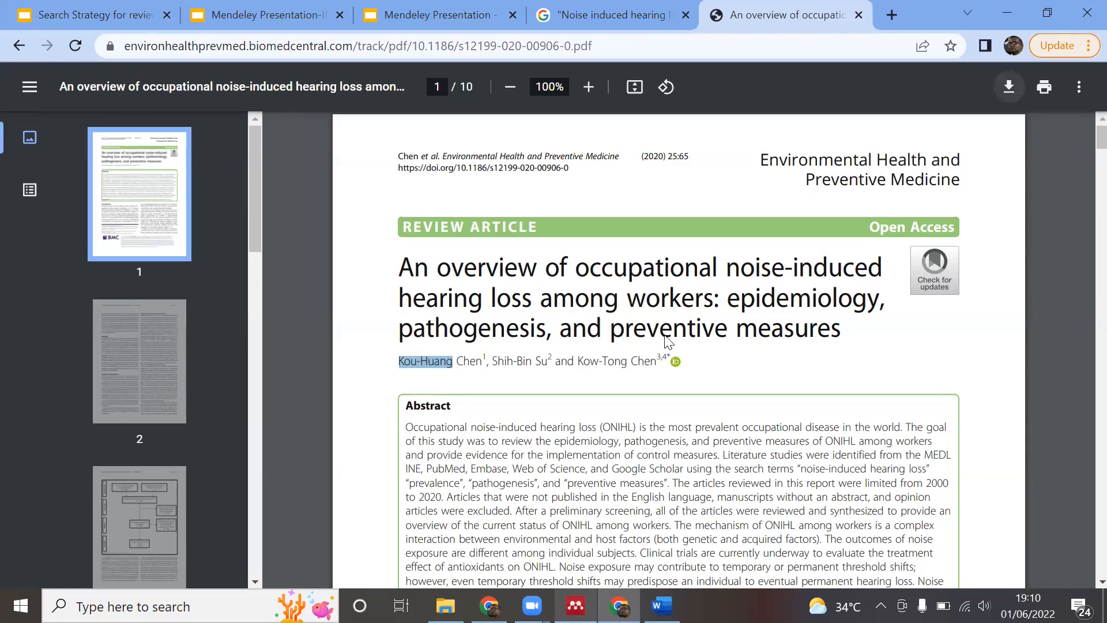
key("ctrl+v")
type("et al 200")
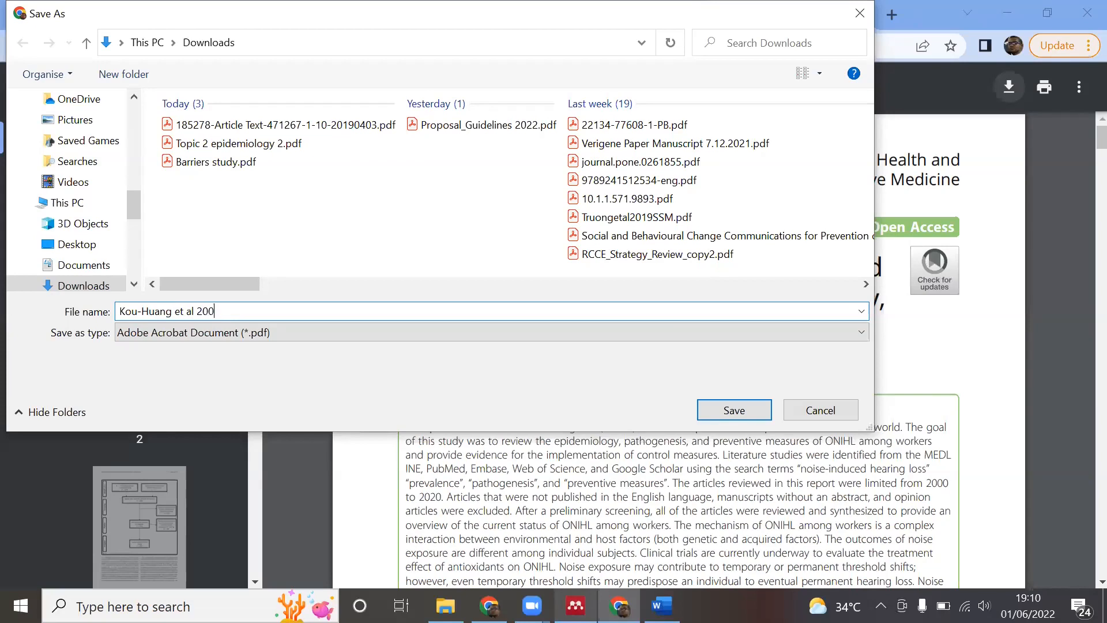
key("BackSpace")
left_click_drag(428, 10, 440, 30)
type("2020")
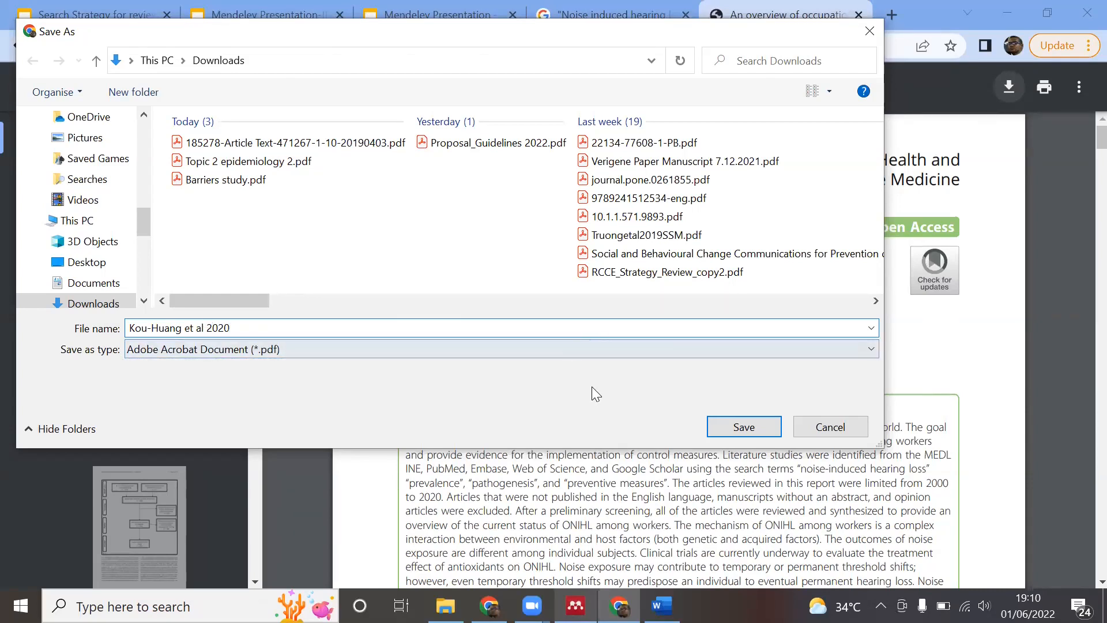
left_click(744, 427)
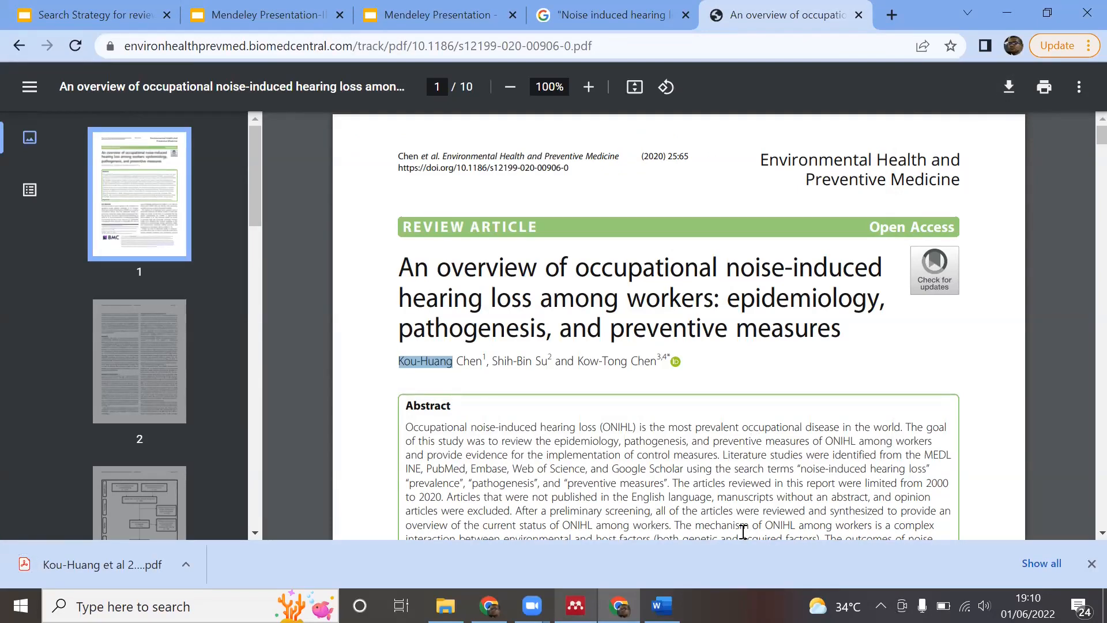
Switch to Mendeley Desktop and add the newly downloaded "et al 2020" PDF from Downloads to the PHU Research folder.
left_click(666, 600)
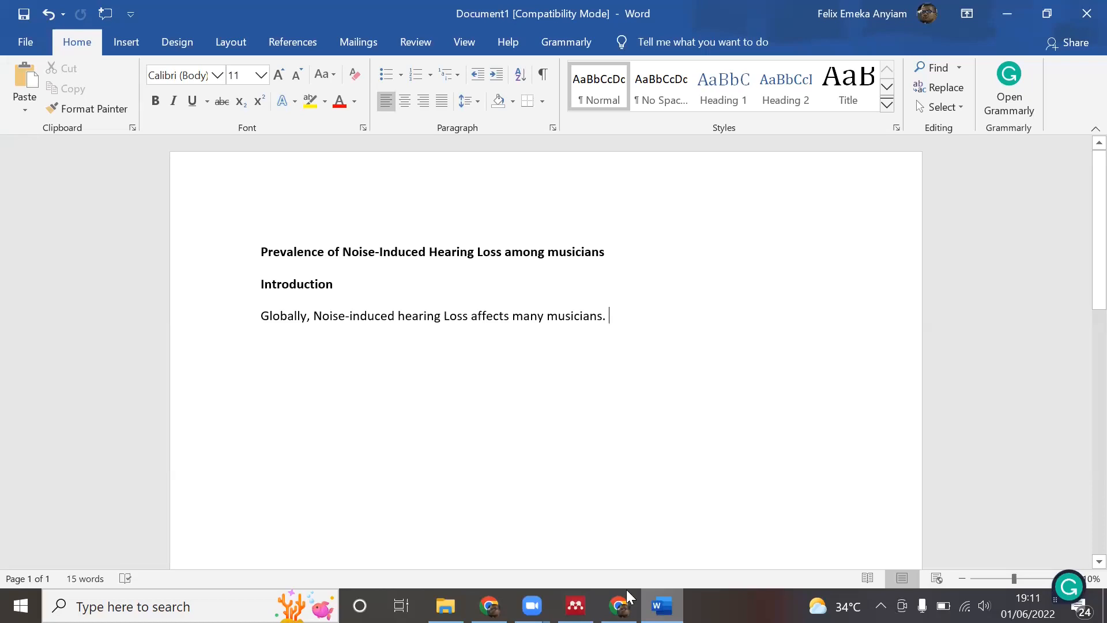
left_click(576, 606)
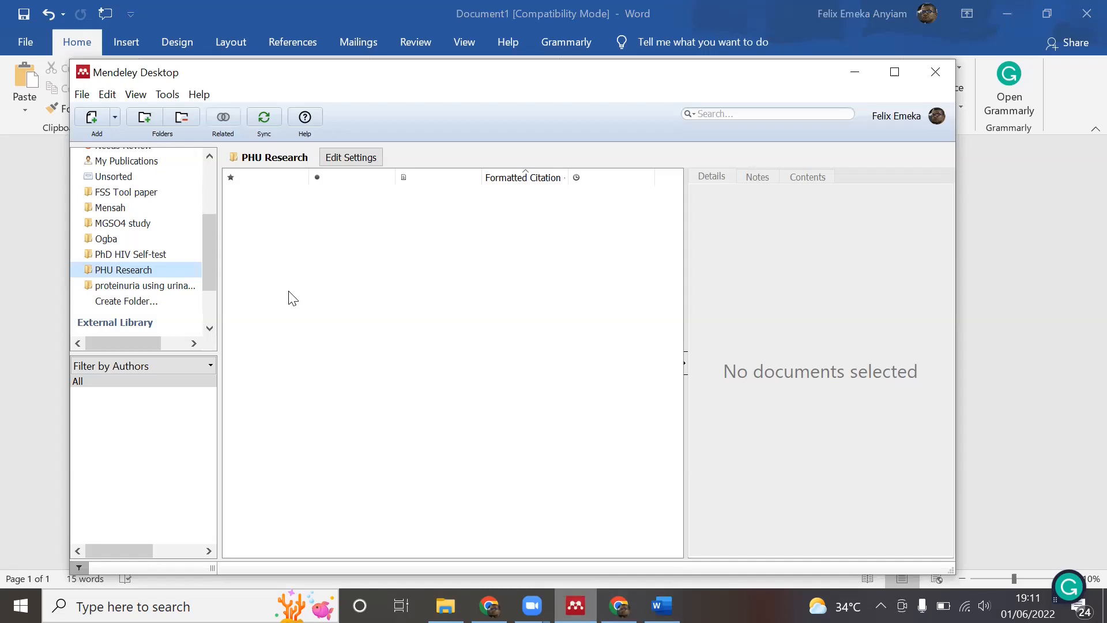
left_click(82, 96)
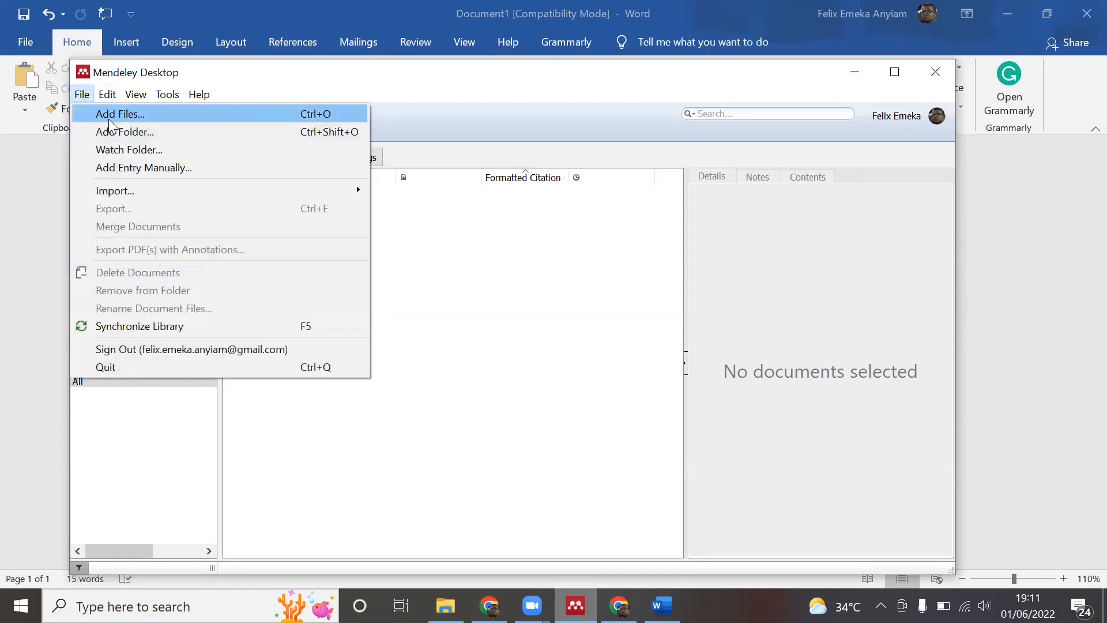
left_click(96, 116)
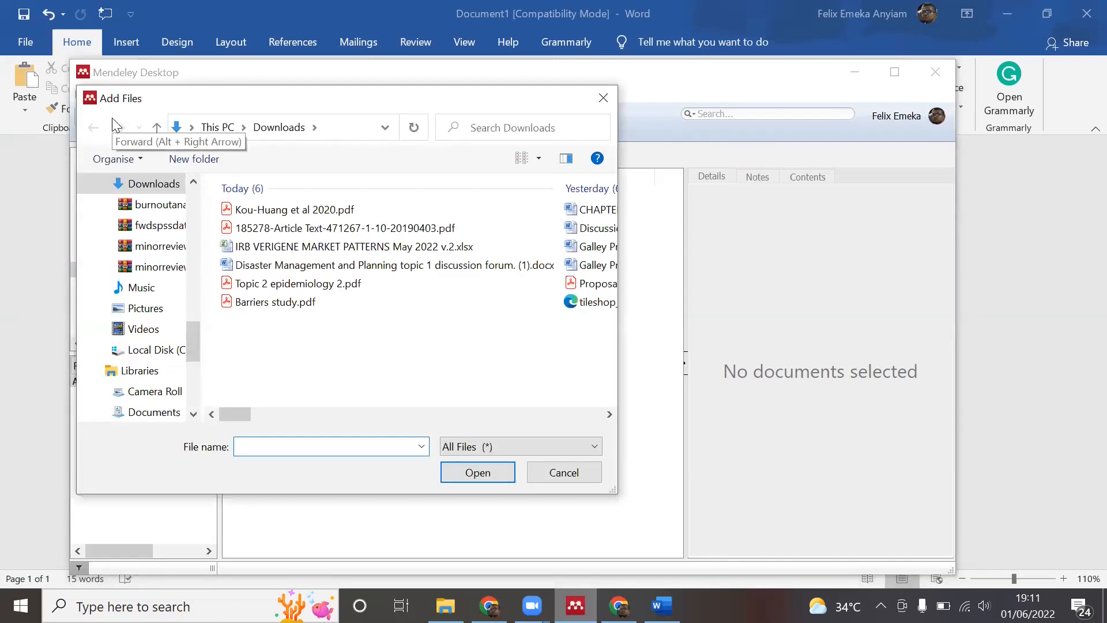
left_click(303, 218)
left_click(476, 472)
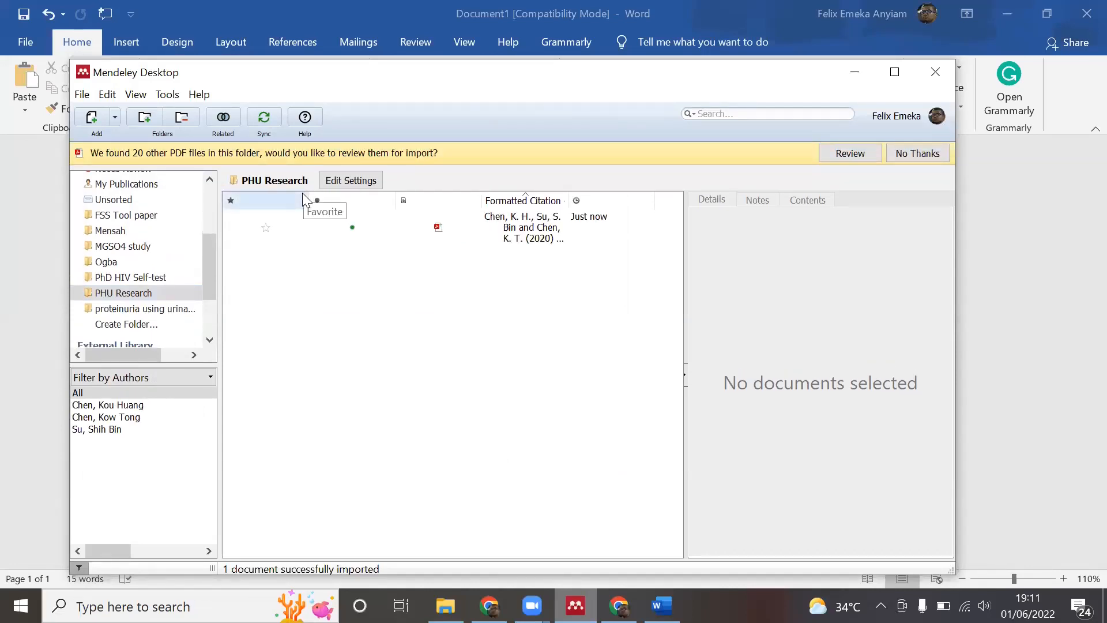
Examine the imported article's bibliographic details and the actions available for it, including Update Details, leaving the article selected.
left_click(527, 230)
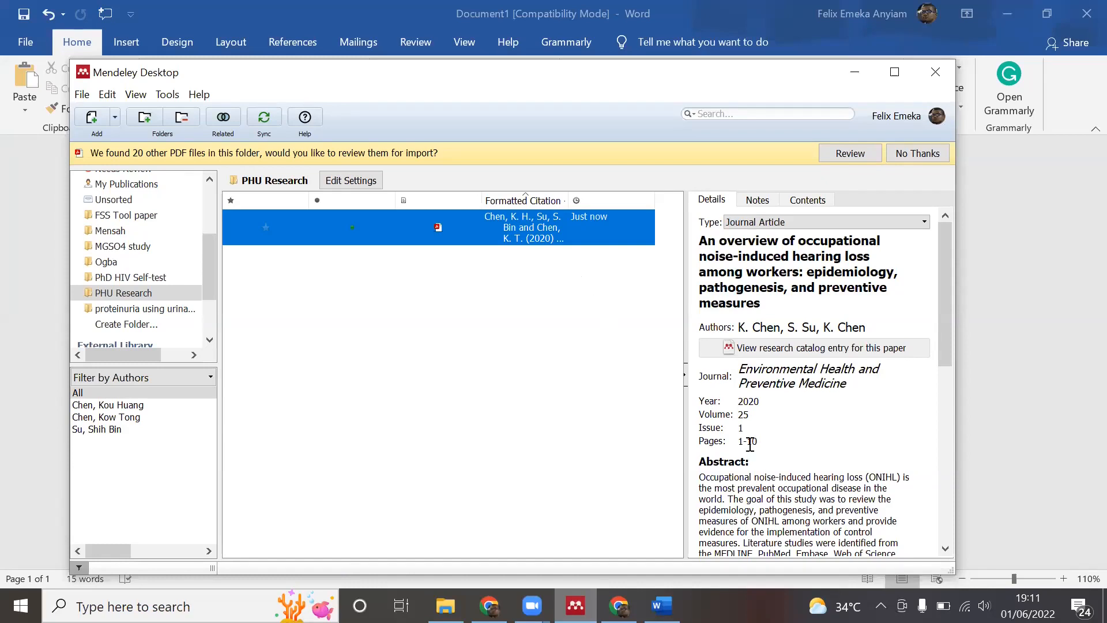
right_click(523, 231)
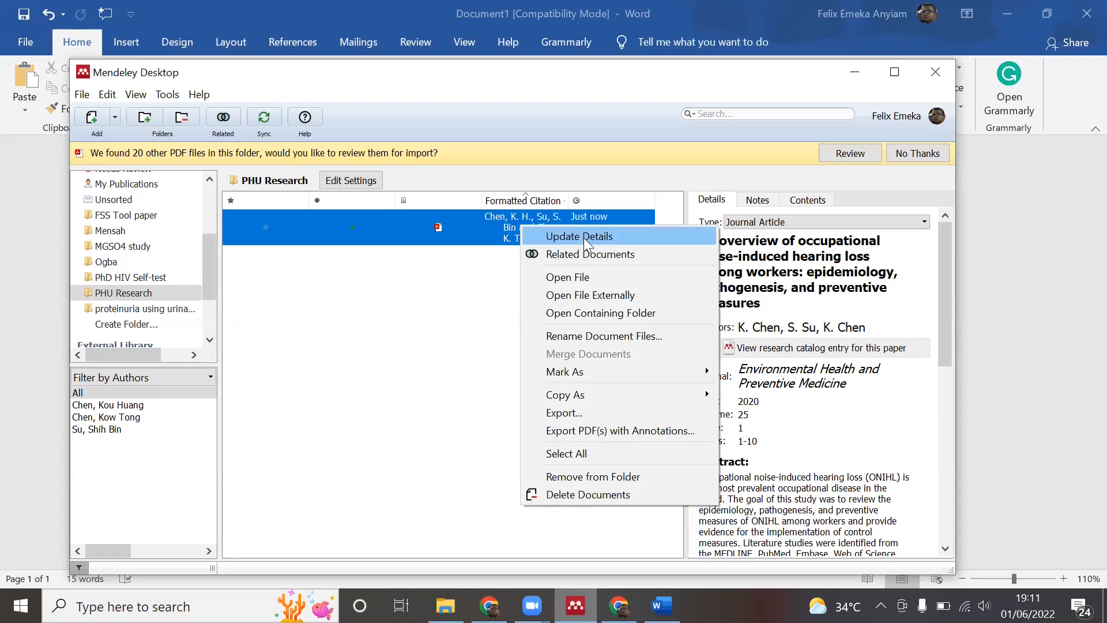
left_click(372, 376)
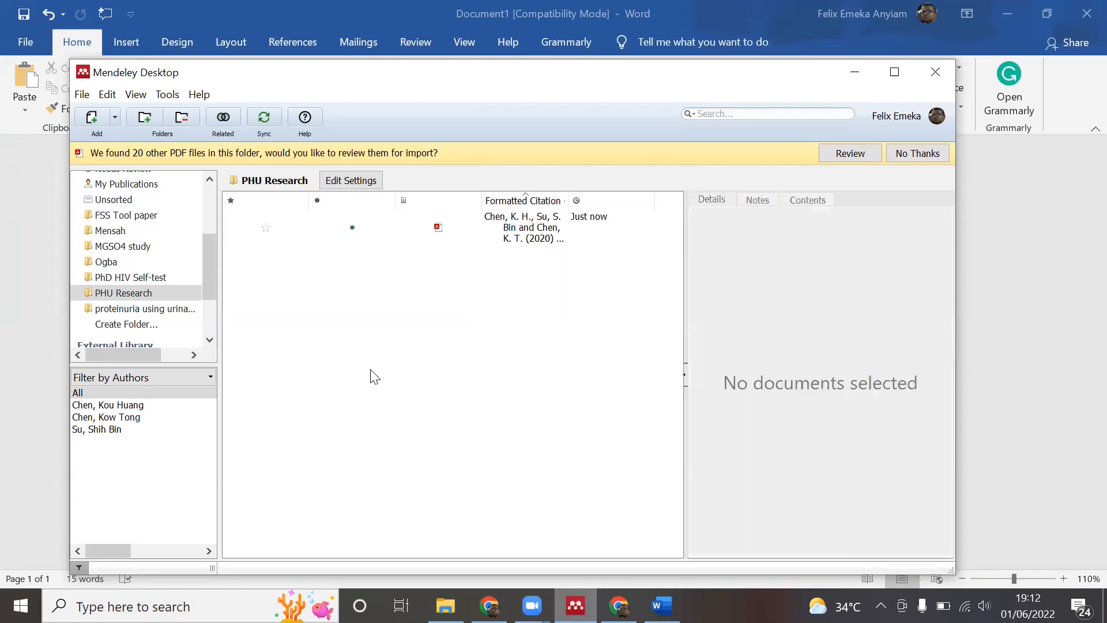
left_click(530, 229)
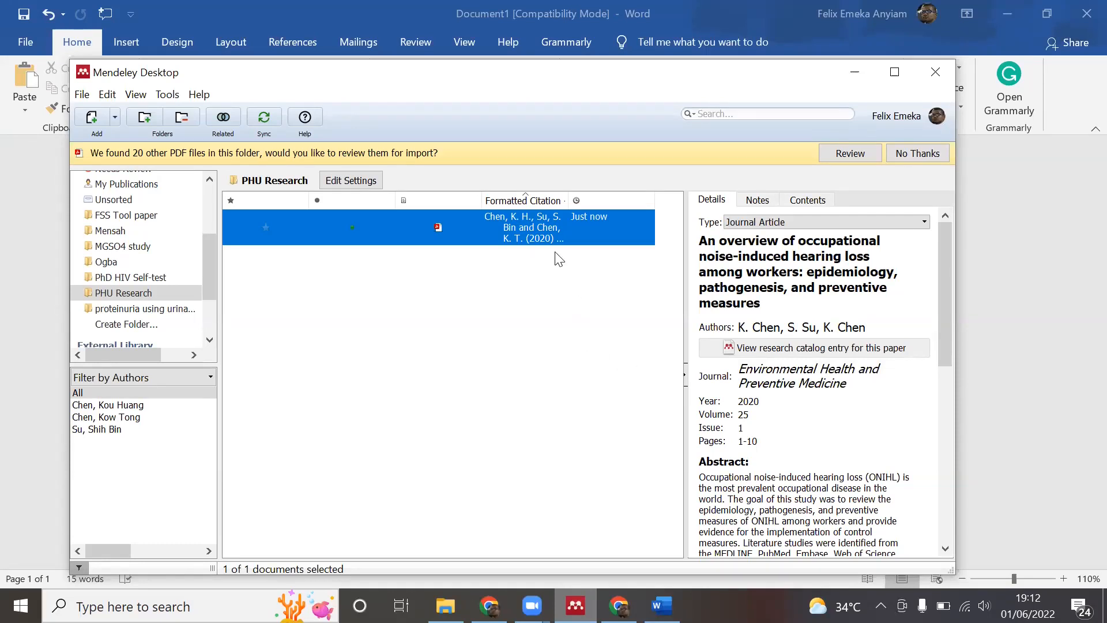
right_click(541, 229)
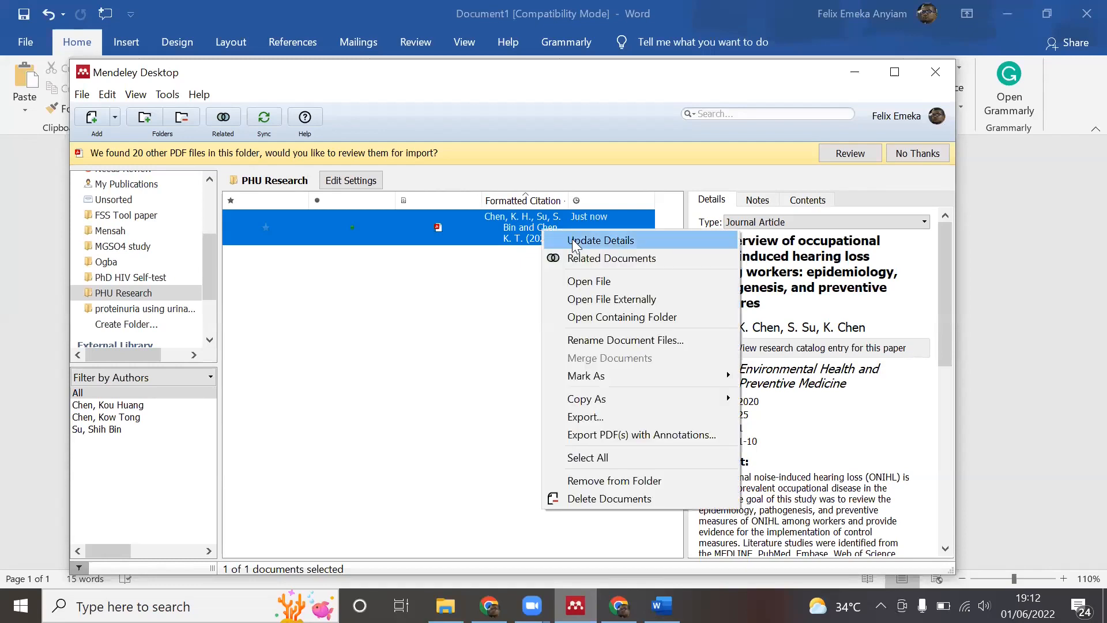
left_click(462, 306)
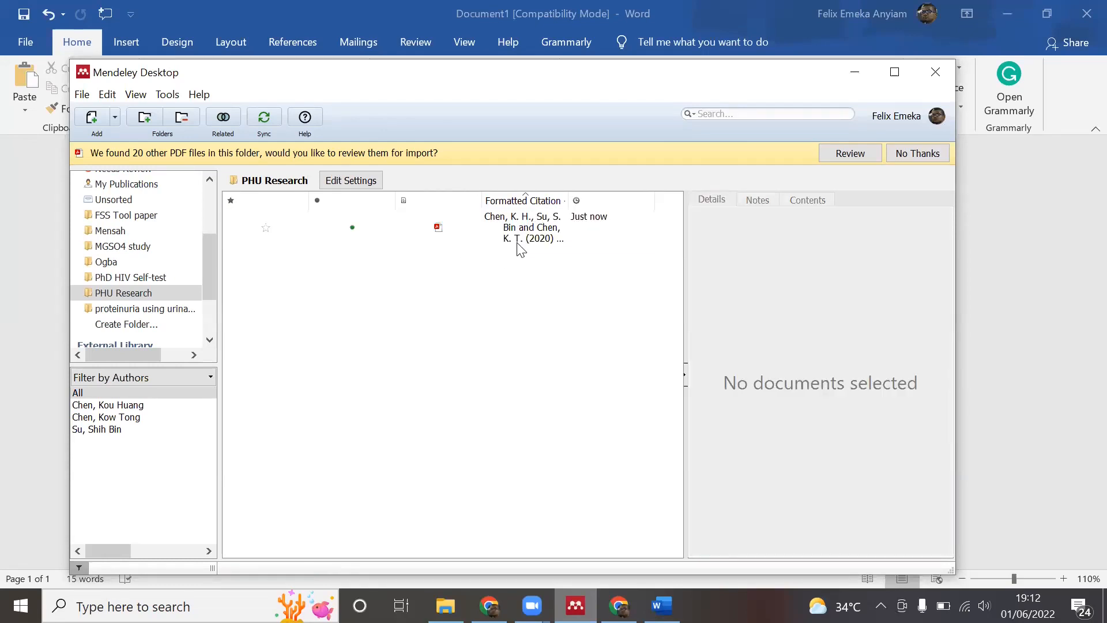
left_click(537, 233)
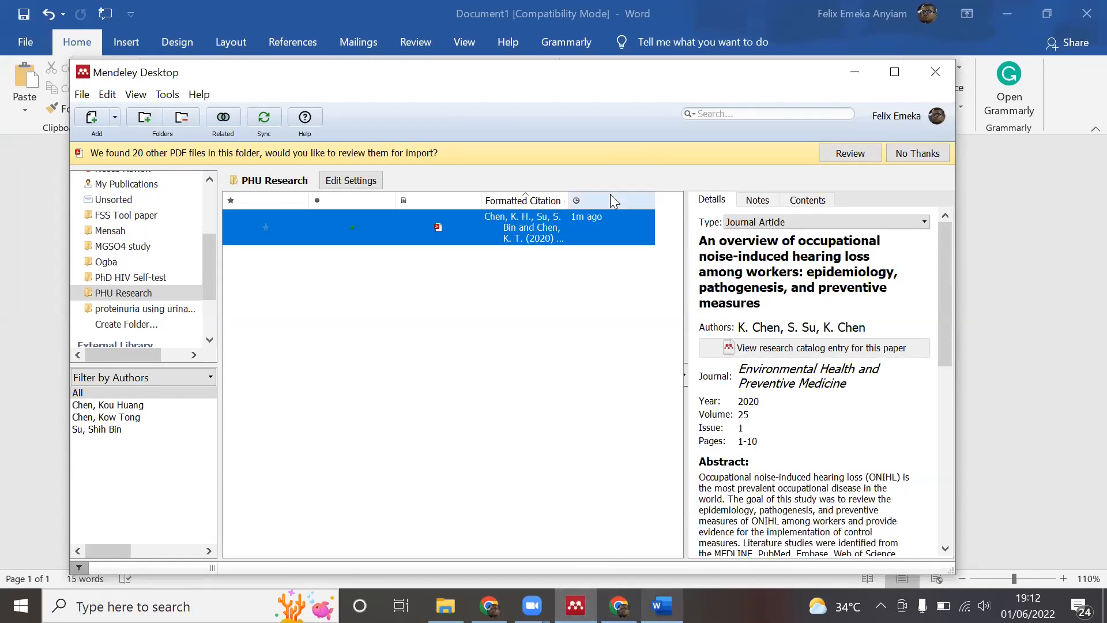
Switch to Word and examine the available Mendeley citation styles, including the installed styles offered through More Styles.
left_click(662, 606)
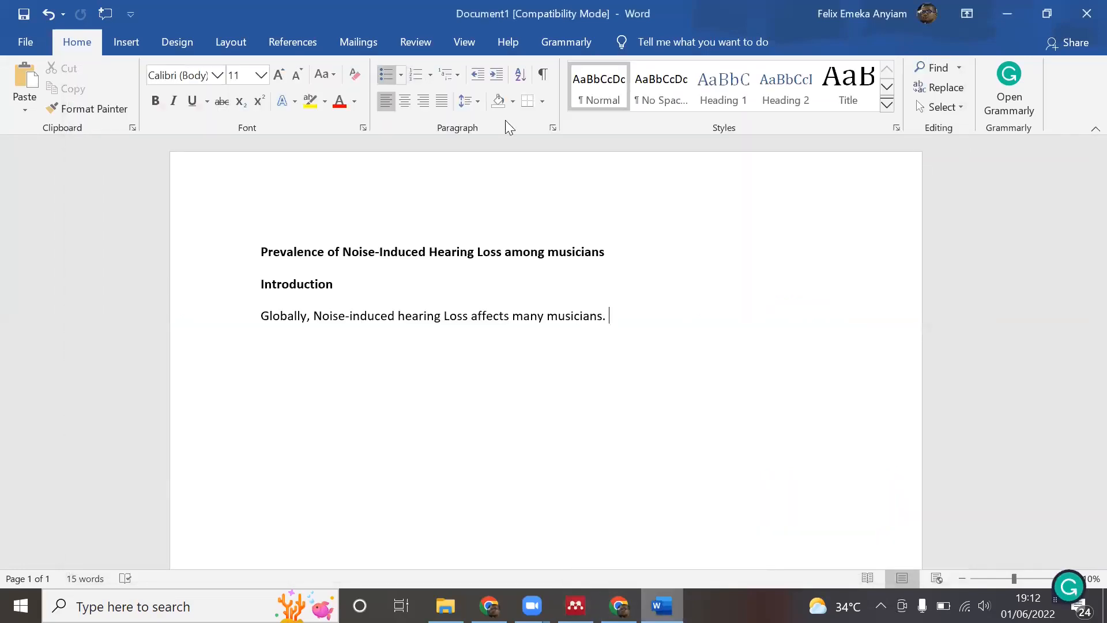
left_click(295, 42)
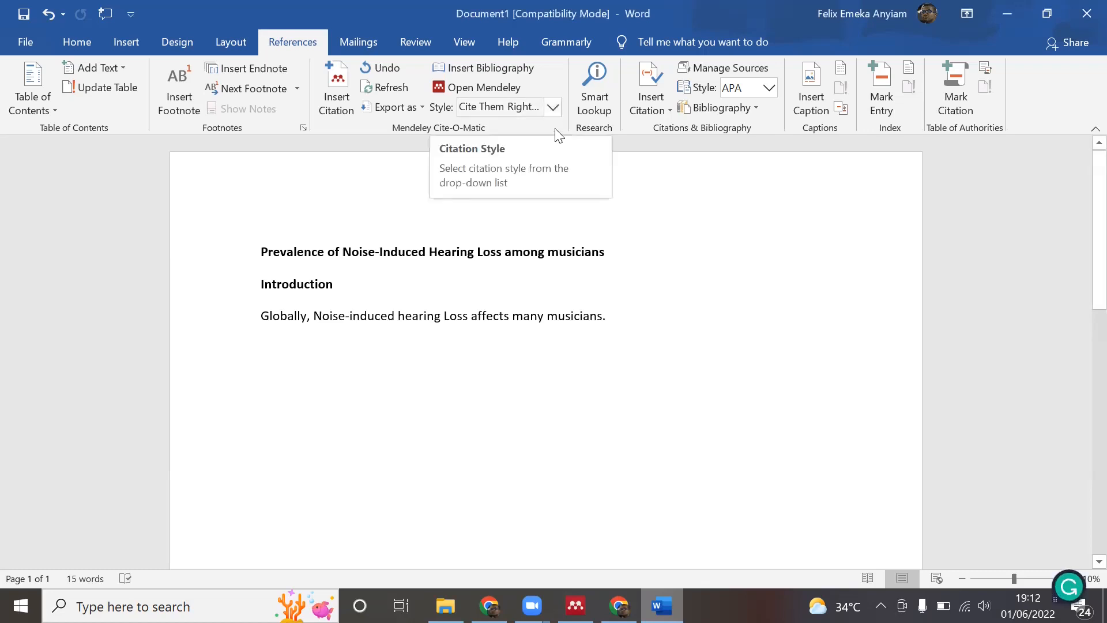
left_click(552, 108)
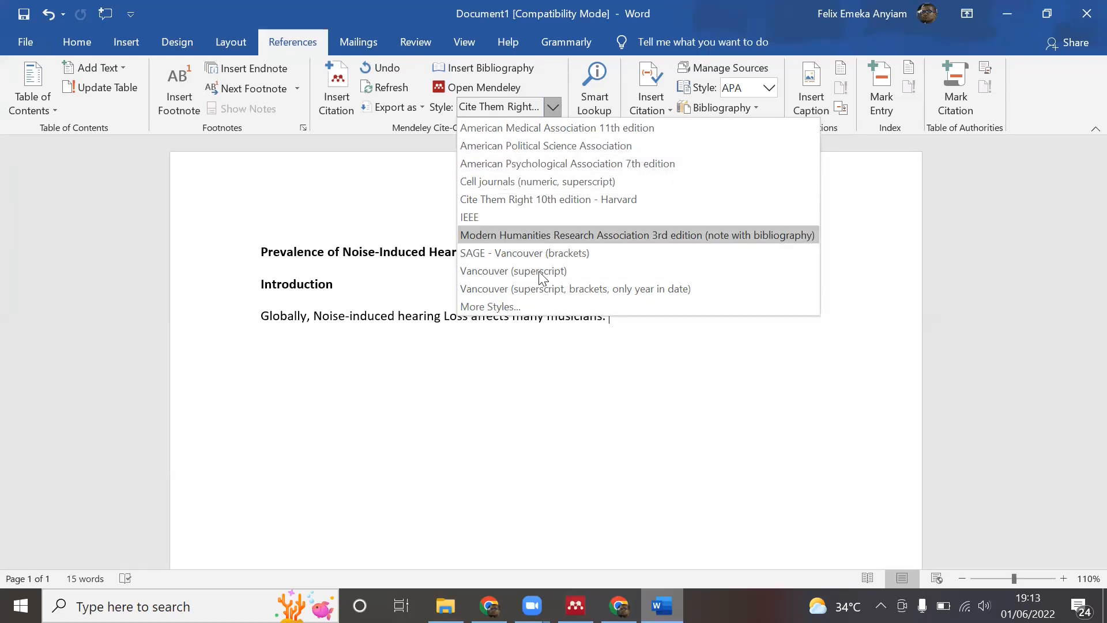
left_click(478, 308)
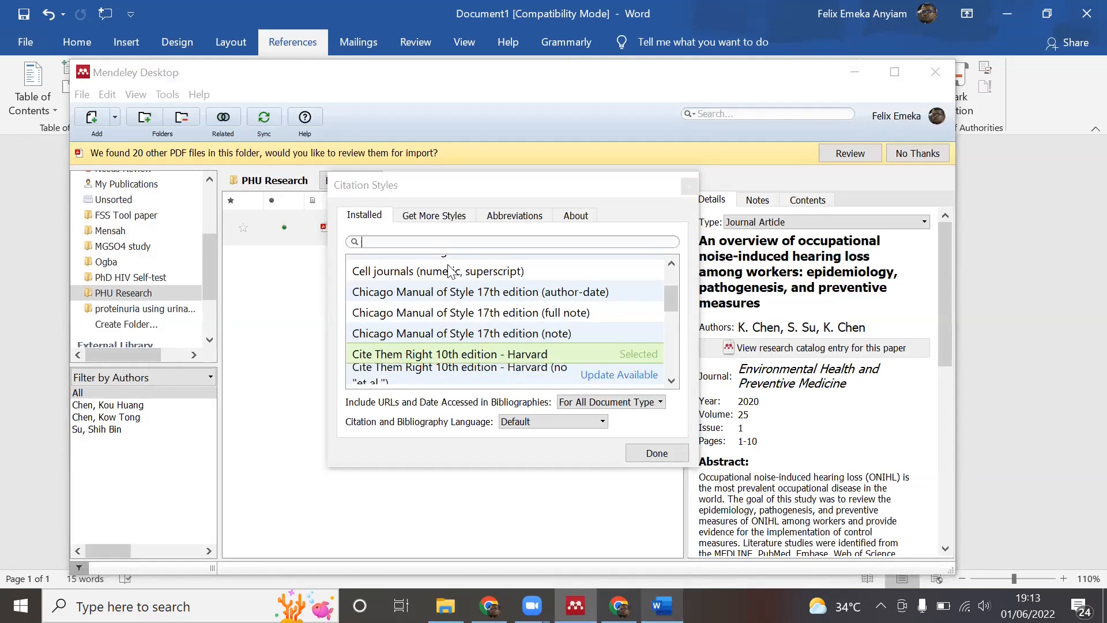
left_click(689, 186)
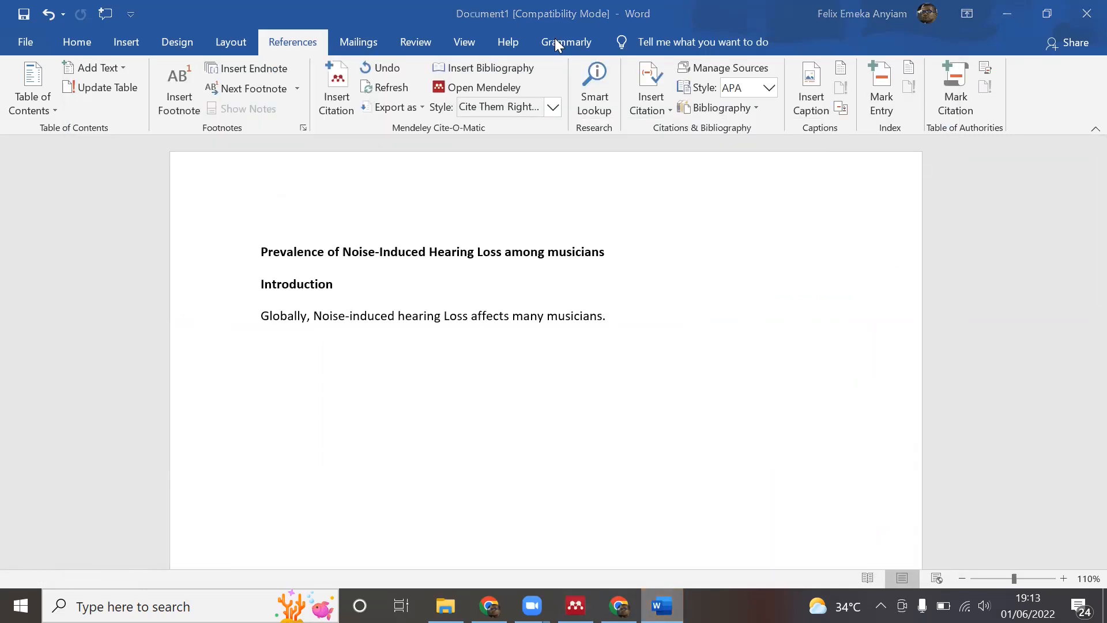
Search the installed Mendeley citation styles for "am" and for "va".
left_click(552, 106)
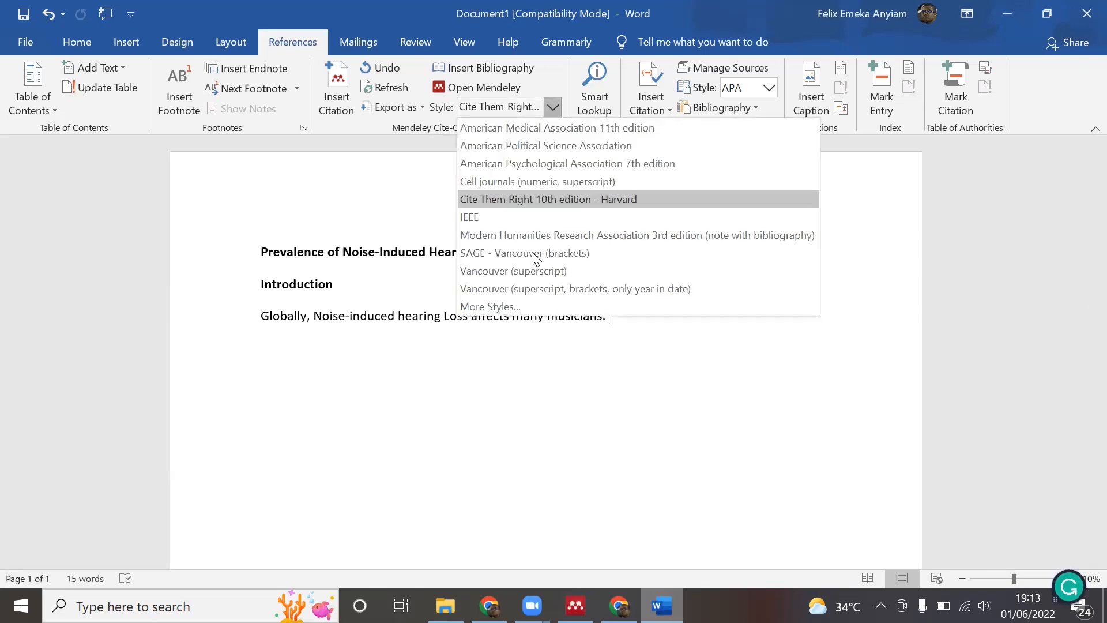
left_click(525, 304)
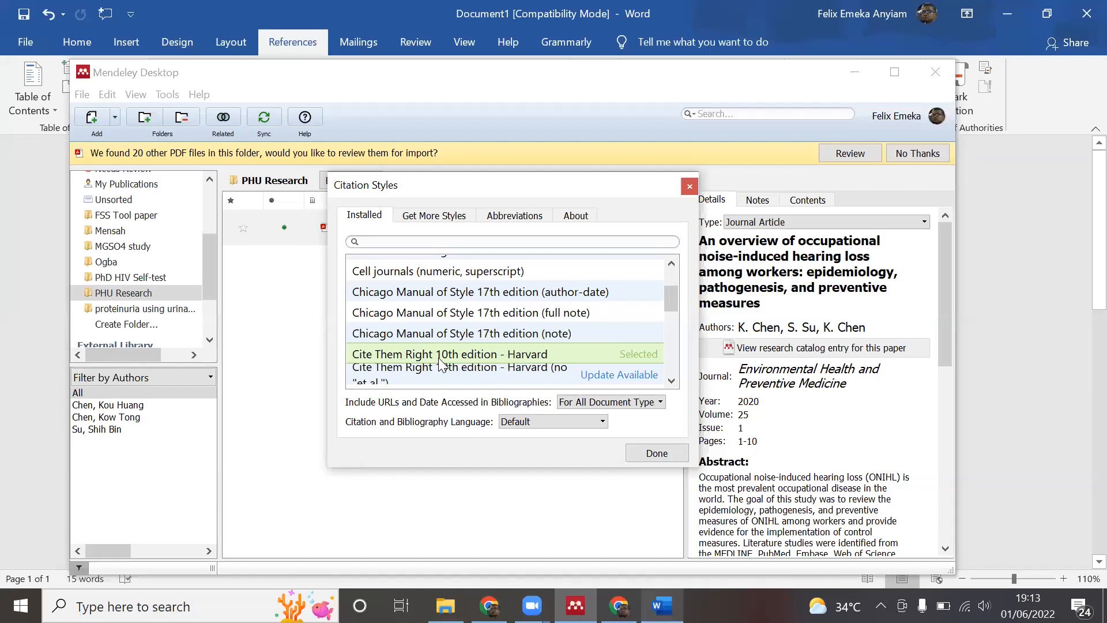
type("am")
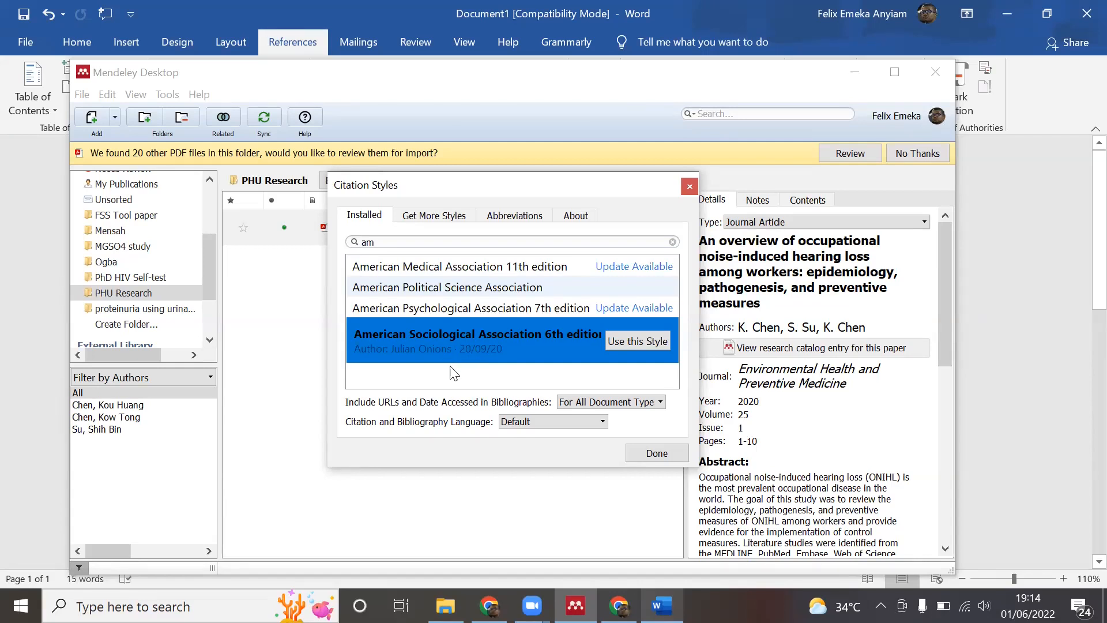
left_click(393, 242)
key("ctrl+a")
key("BackSpace")
type("va")
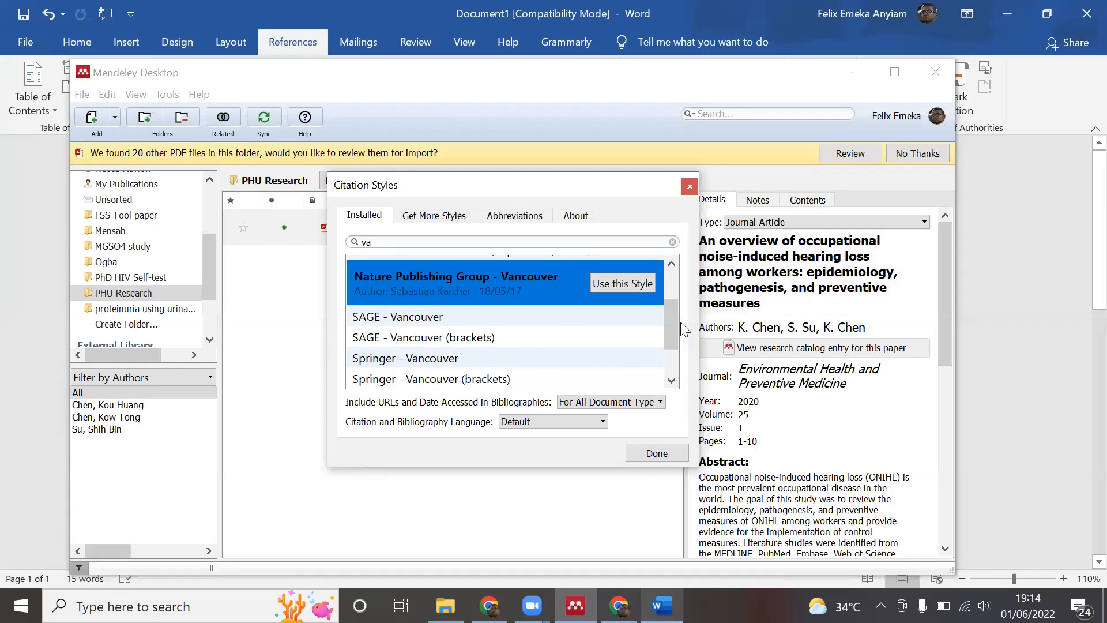
Examine the matching Vancouver styles, including SAGE - Vancouver (brackets), and close the citation styles list.
left_click_drag(668, 343, 664, 368)
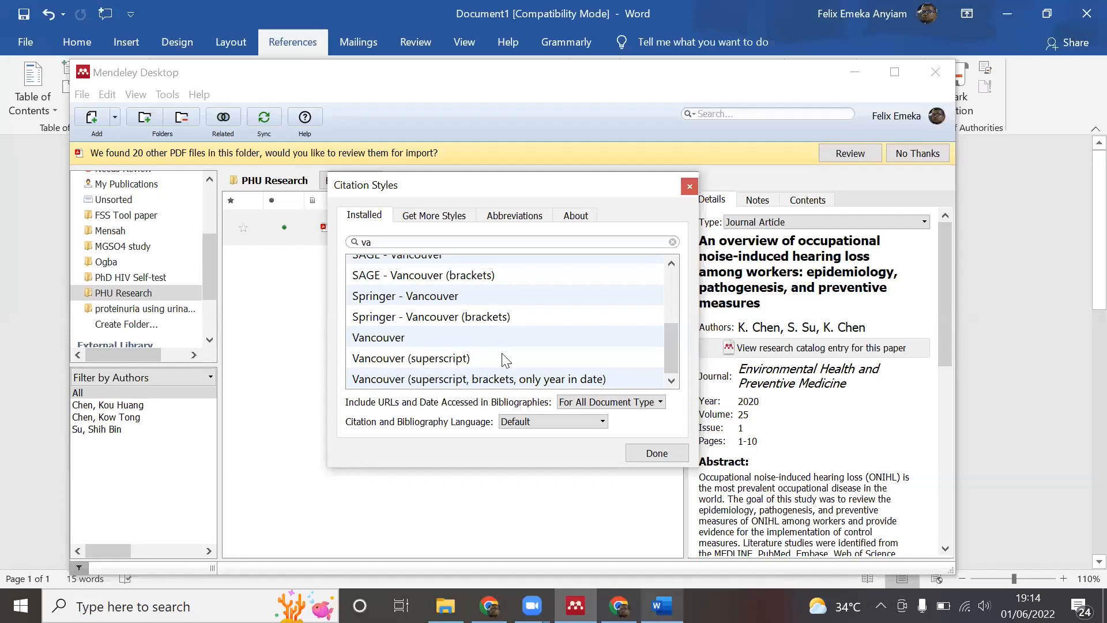
mouse_move(671, 349)
left_mouse_down()
mouse_move(671, 273)
mouse_move(673, 328)
left_mouse_up()
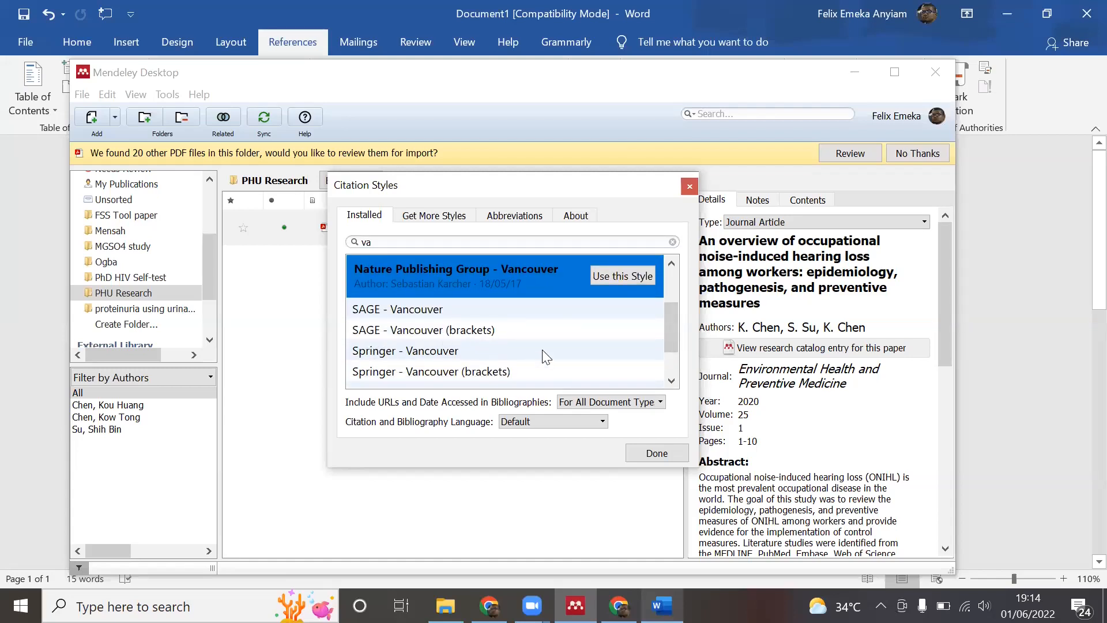
left_click_drag(669, 341, 671, 372)
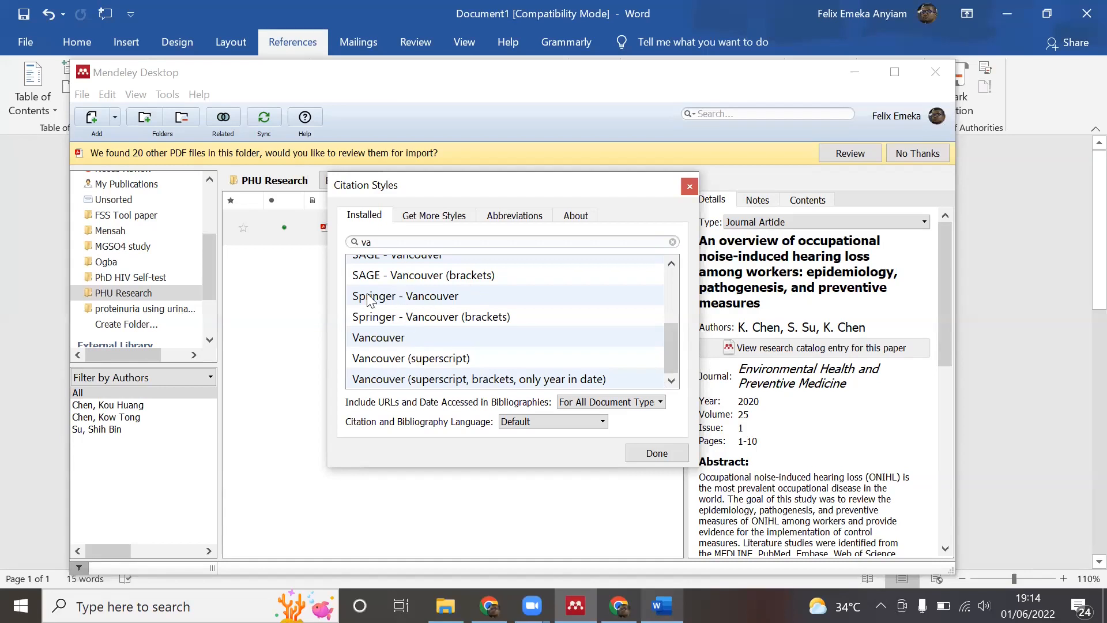
left_click(425, 276)
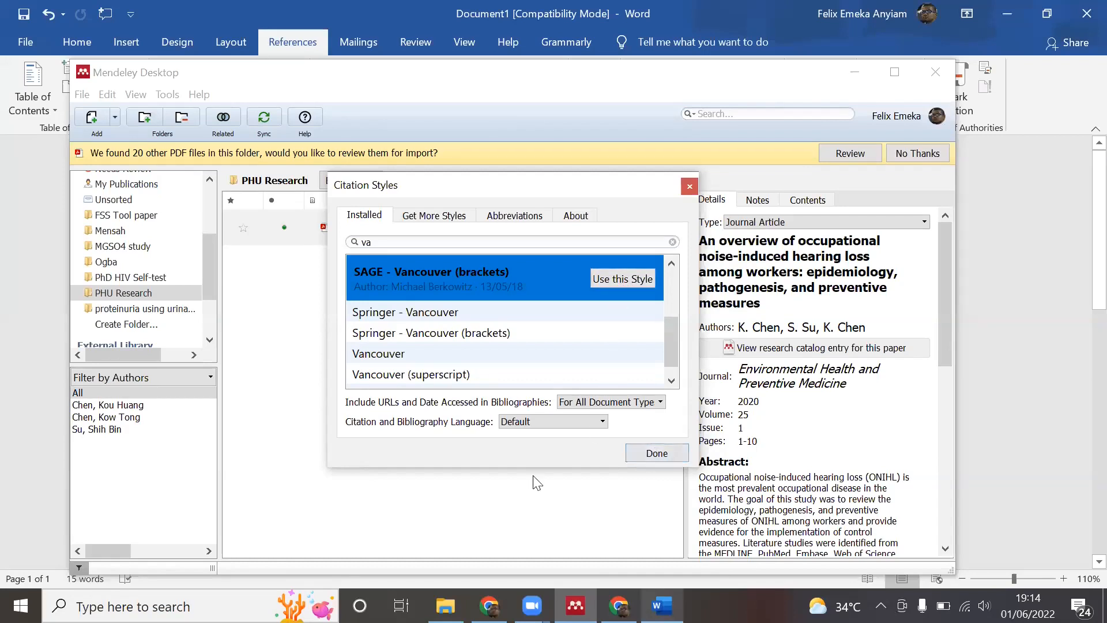
left_click(526, 505)
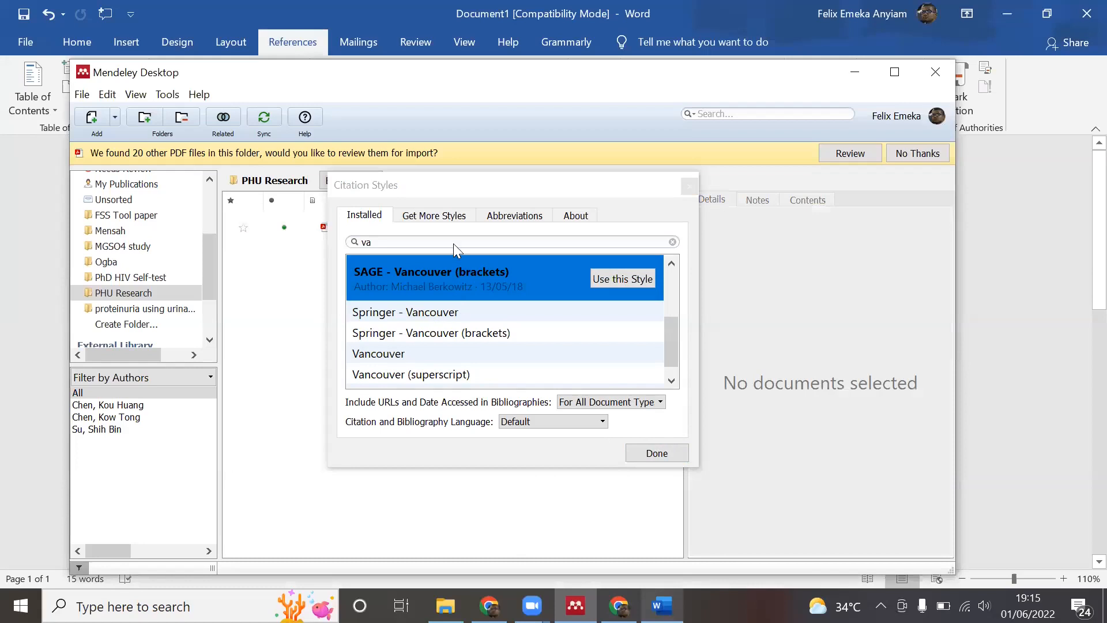
left_click(489, 134)
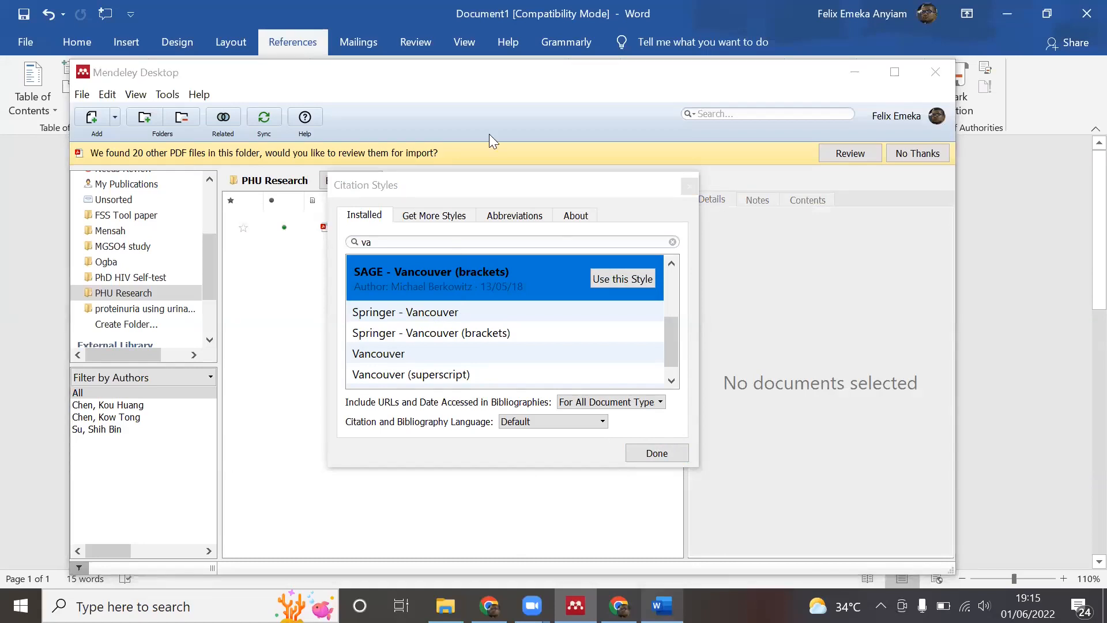
key("Escape")
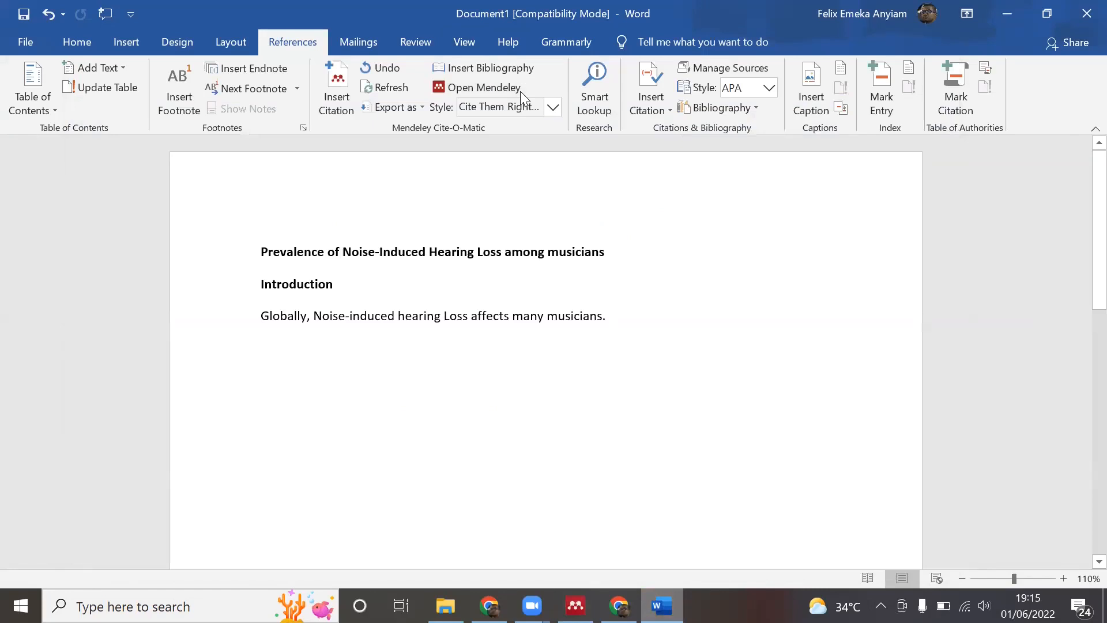
Set the Mendeley citation style to American Psychological Association 7th edition and select the occupational hearing loss article in Mendeley Desktop's PHU Research folder.
left_click(550, 109)
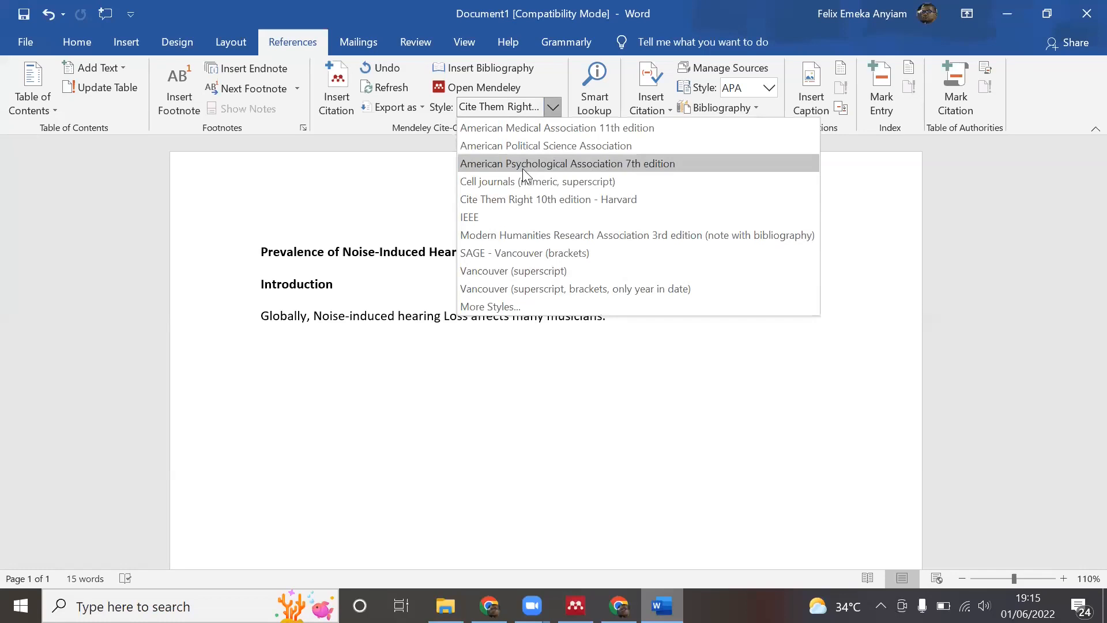
left_click(552, 164)
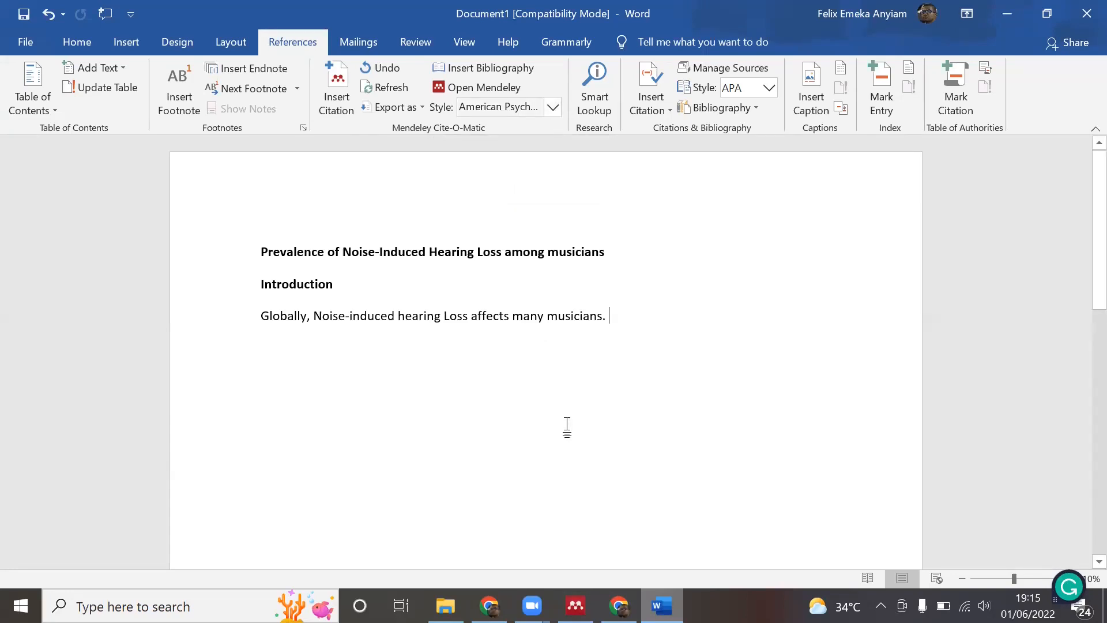
left_click(575, 605)
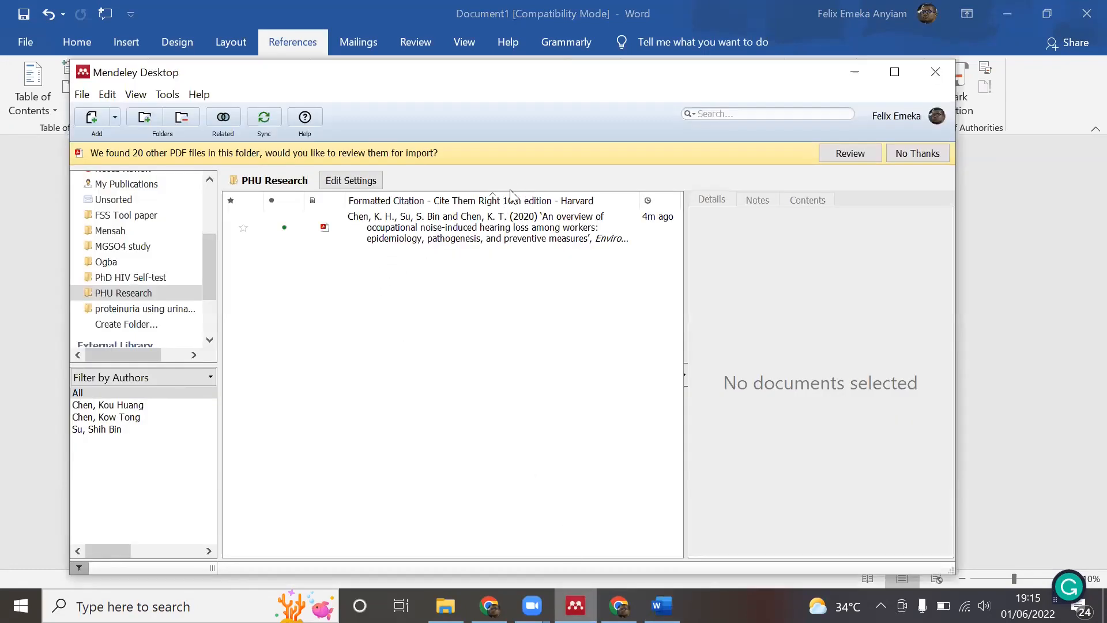
left_click(450, 245)
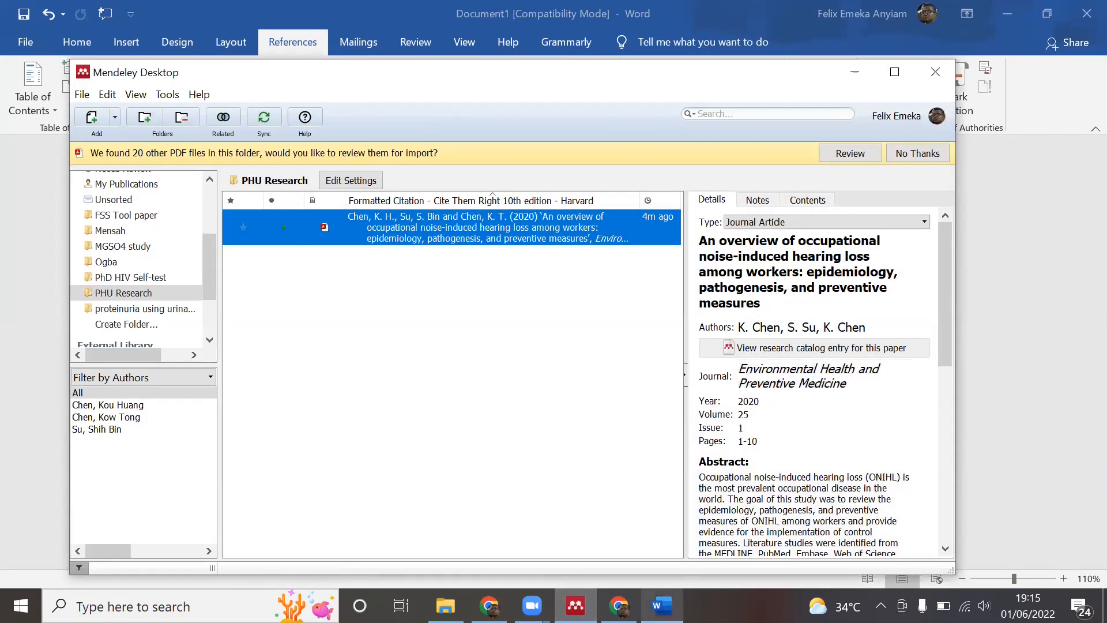
In Word, insert a citation of the selected Mendeley article after "musicians", separated by a space and placed before the full stop.
left_click(662, 606)
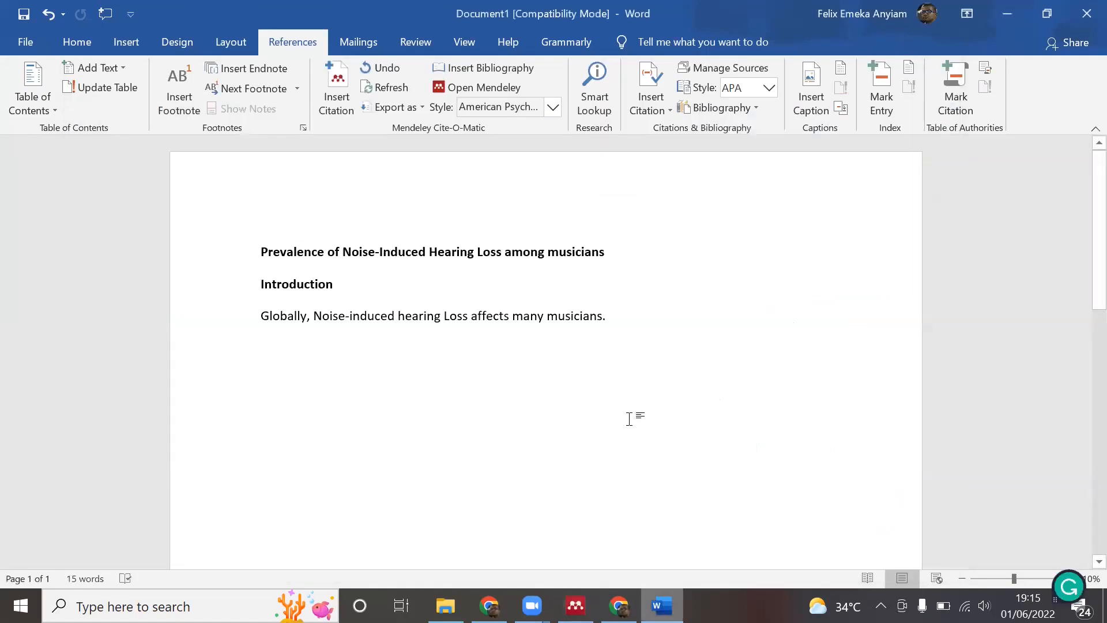
left_click(603, 319)
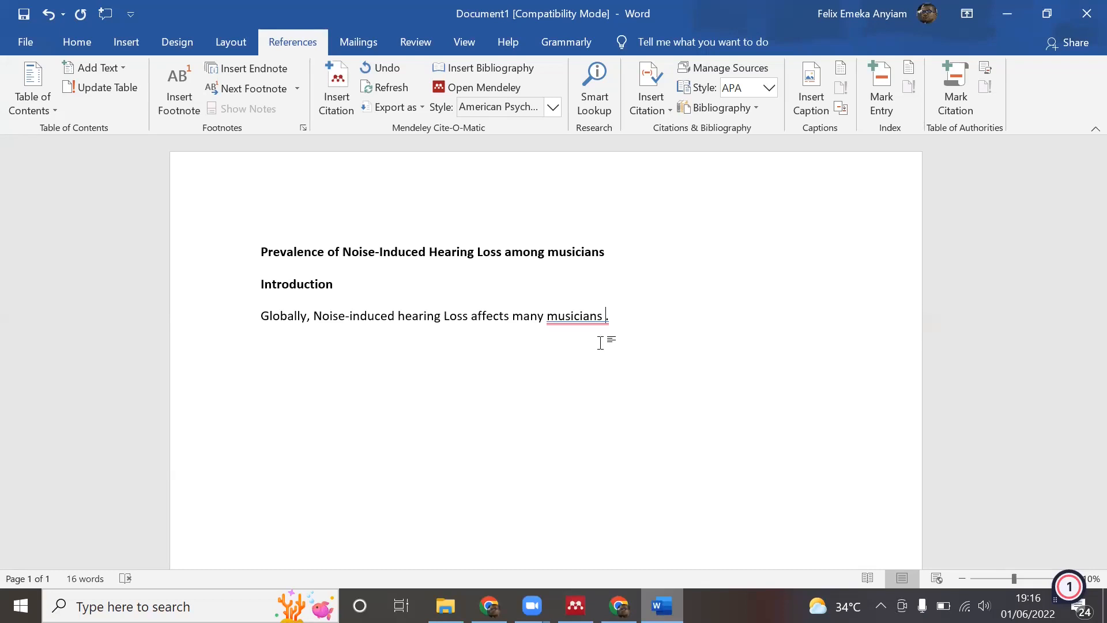
mouse_move(605, 325)
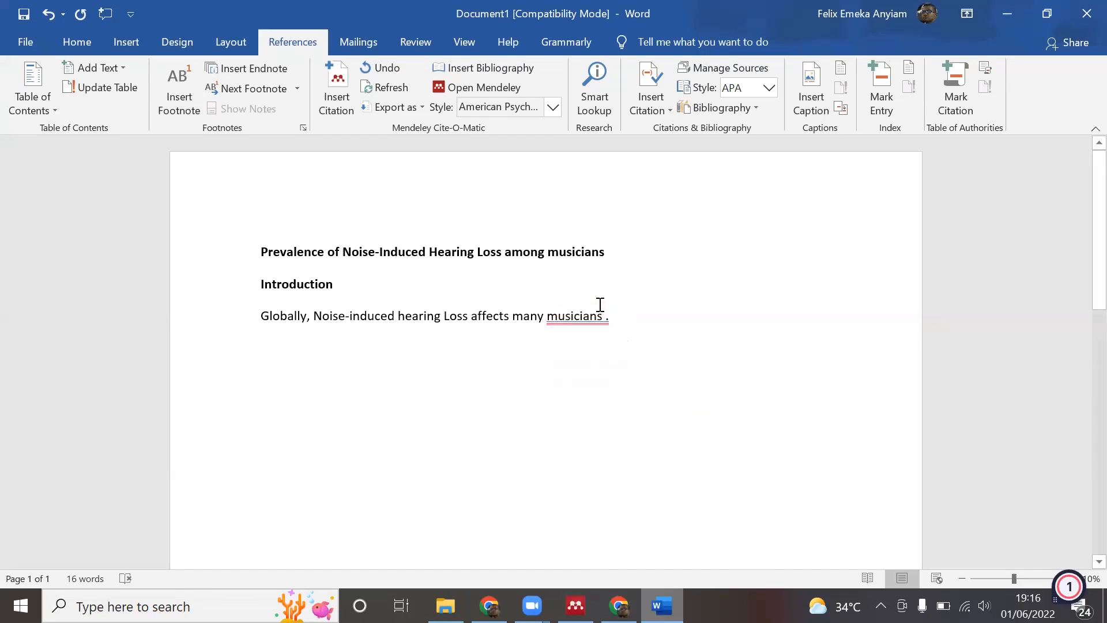
left_click(334, 99)
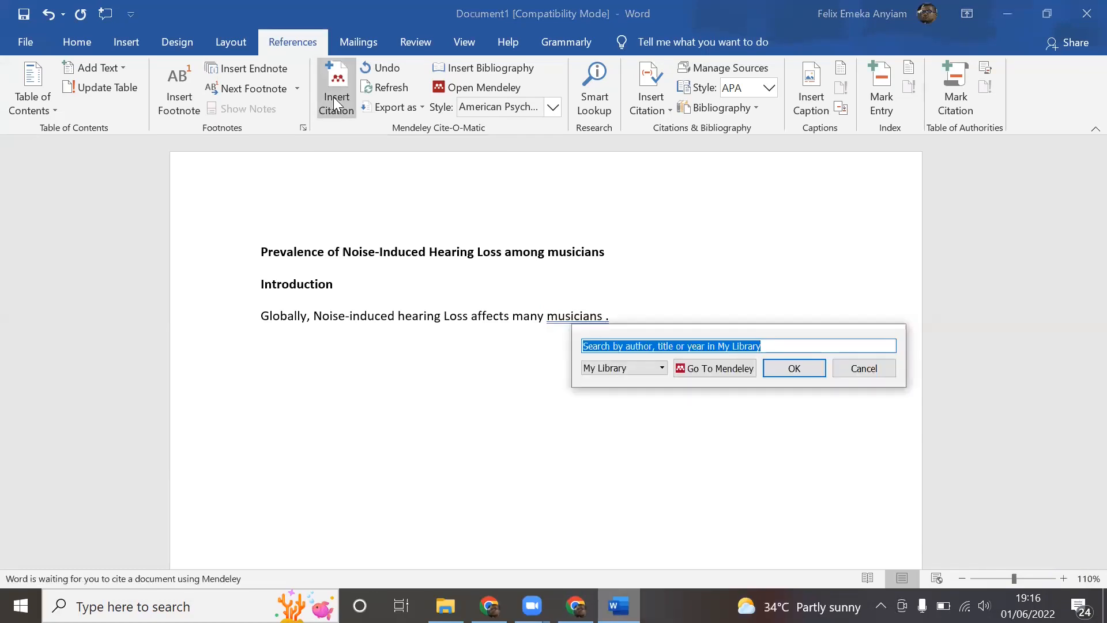
left_click(723, 368)
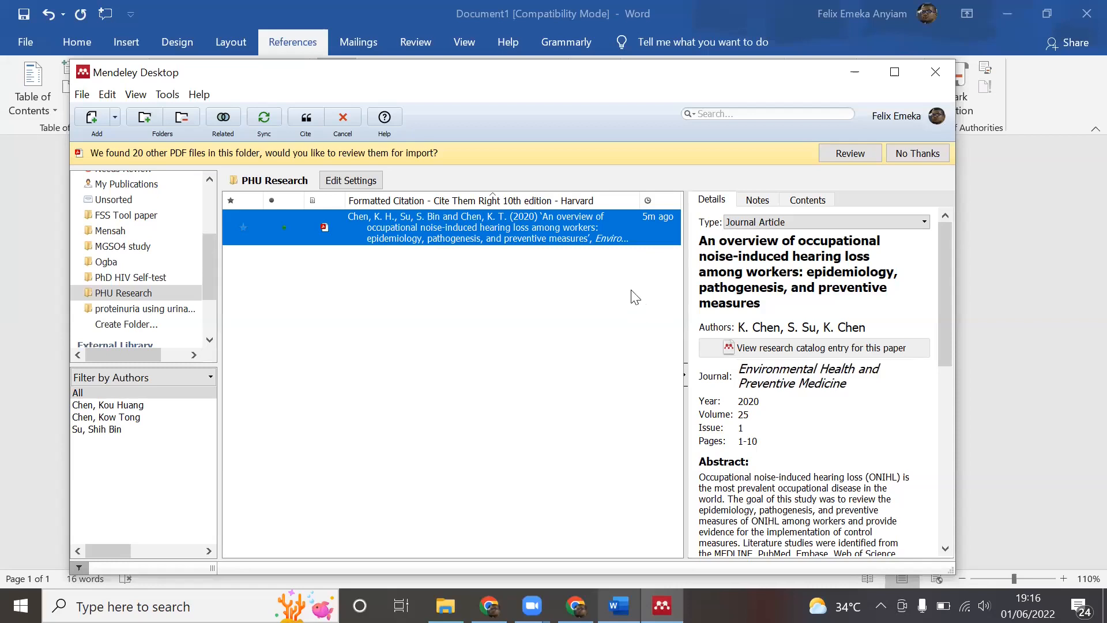
left_click(306, 119)
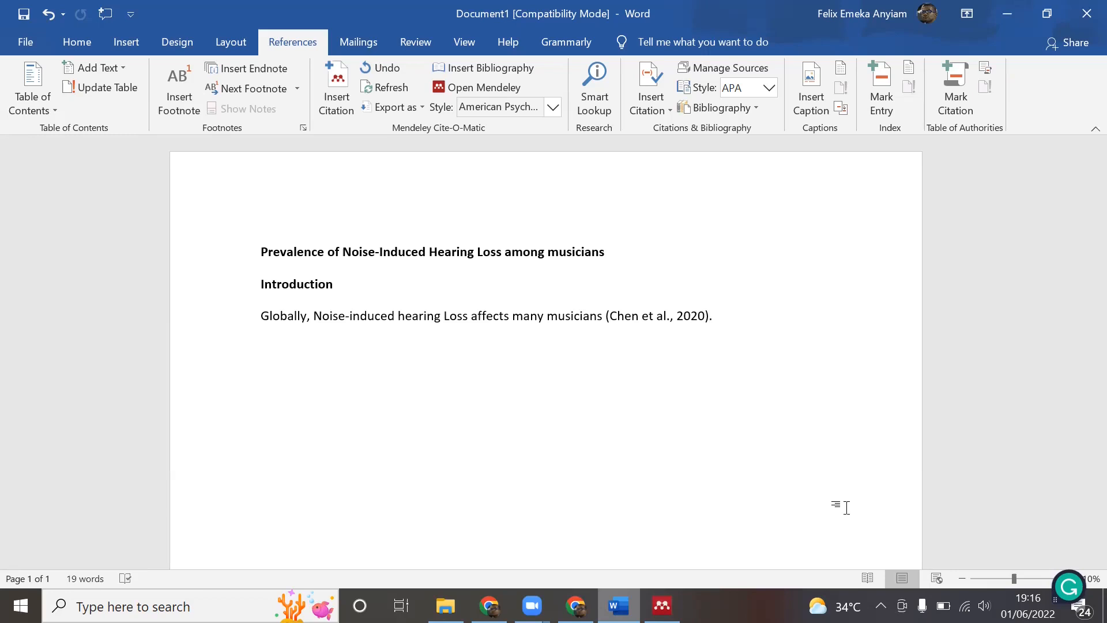
Switch to Chrome and skim the first two pages of the occupational noise-induced hearing loss PDF.
left_click(575, 606)
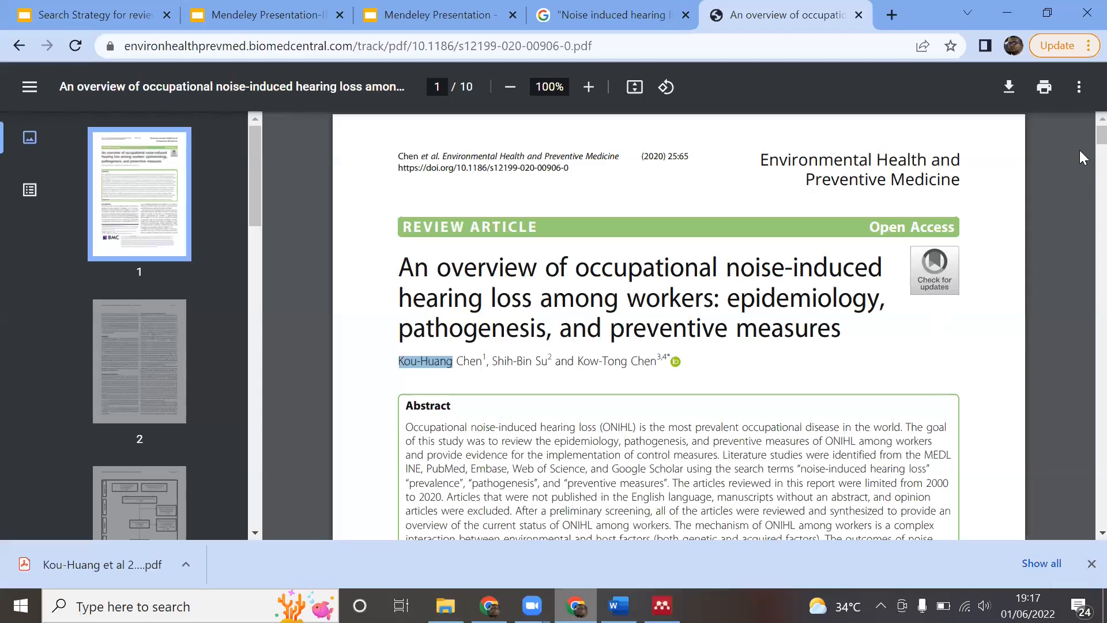
scroll(1083, 143, "down", 2)
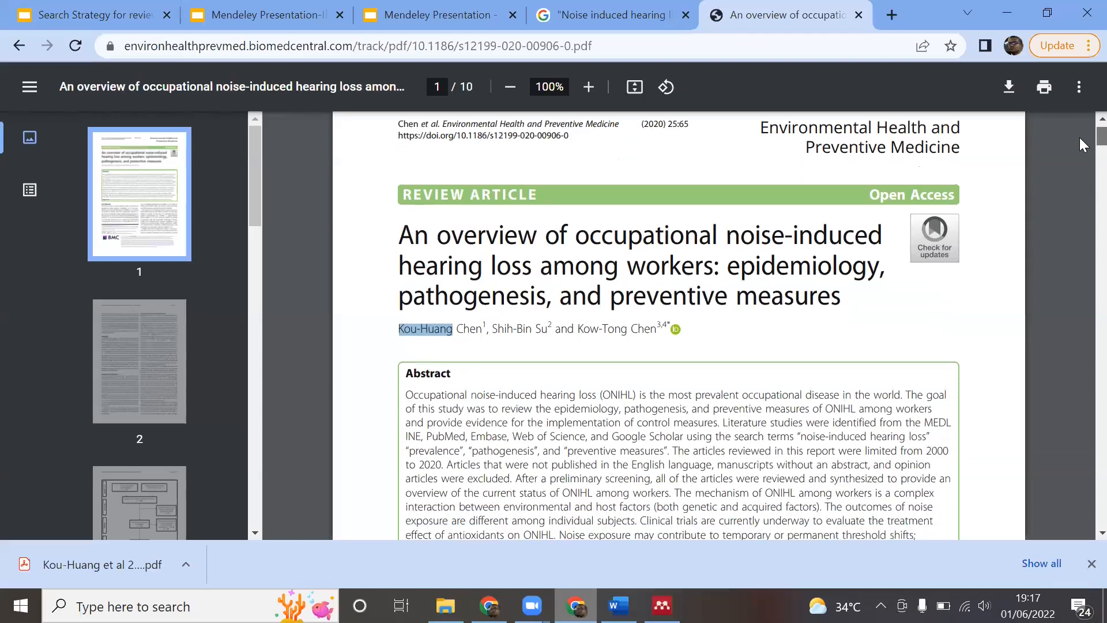
scroll(1083, 144, "down", 15)
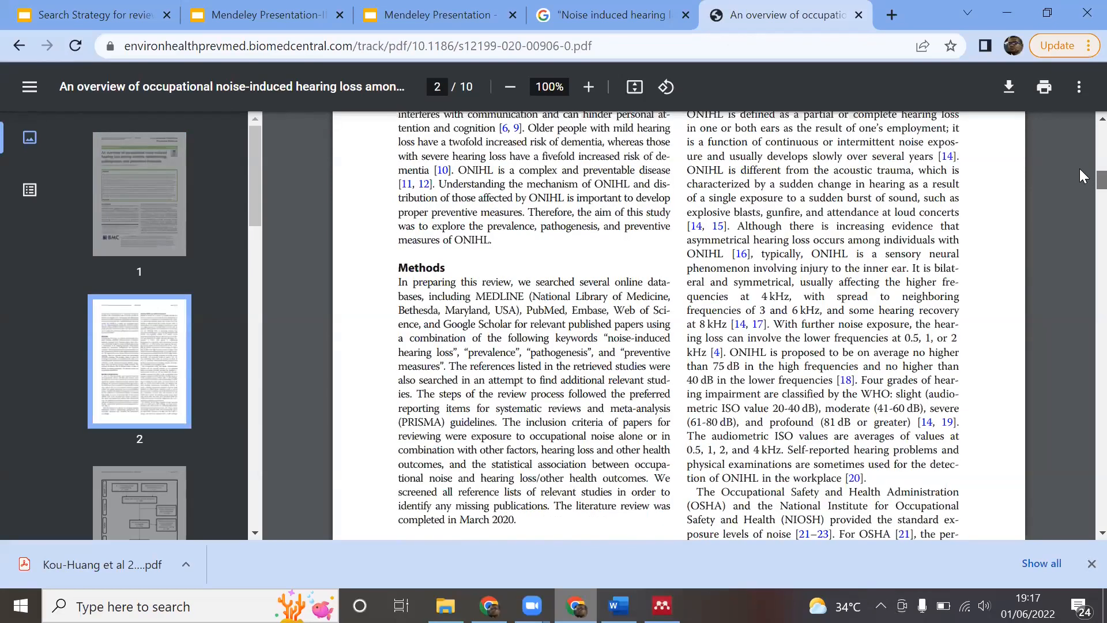
scroll(1083, 173, "up", 6)
scroll(1083, 156, "up", 10)
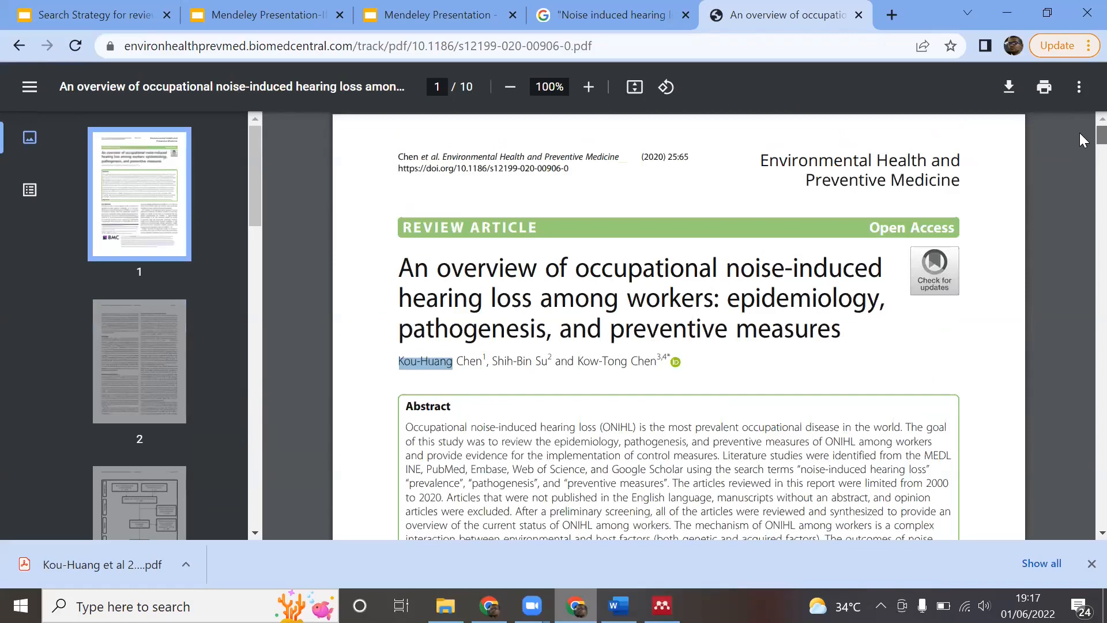
scroll(1083, 190, "down", 6)
scroll(1084, 191, "down", 10)
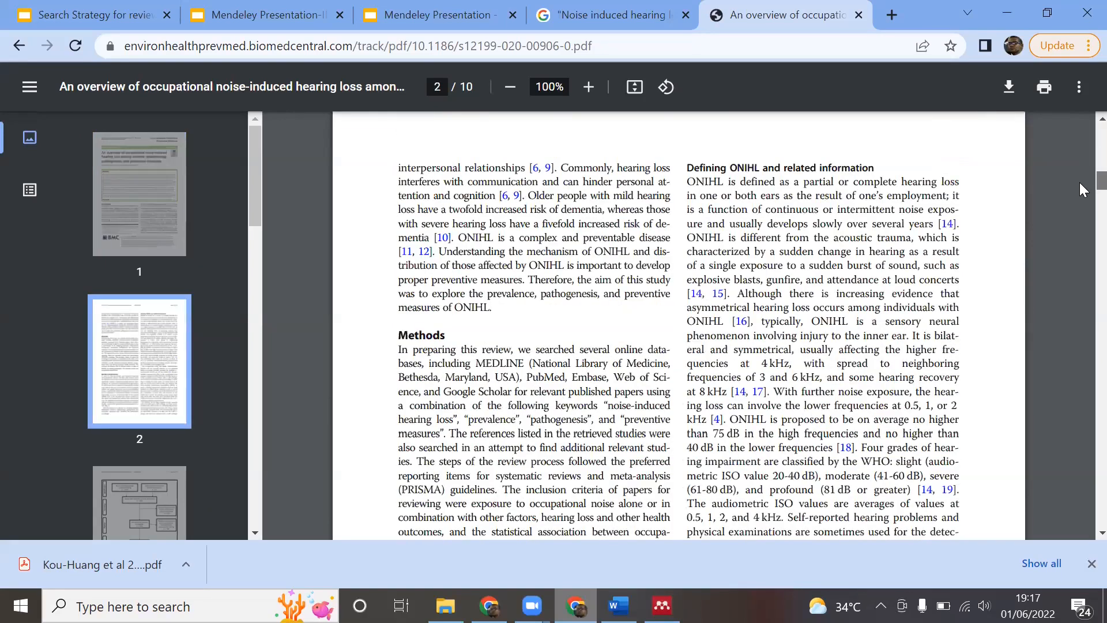
scroll(1084, 183, "up", 3)
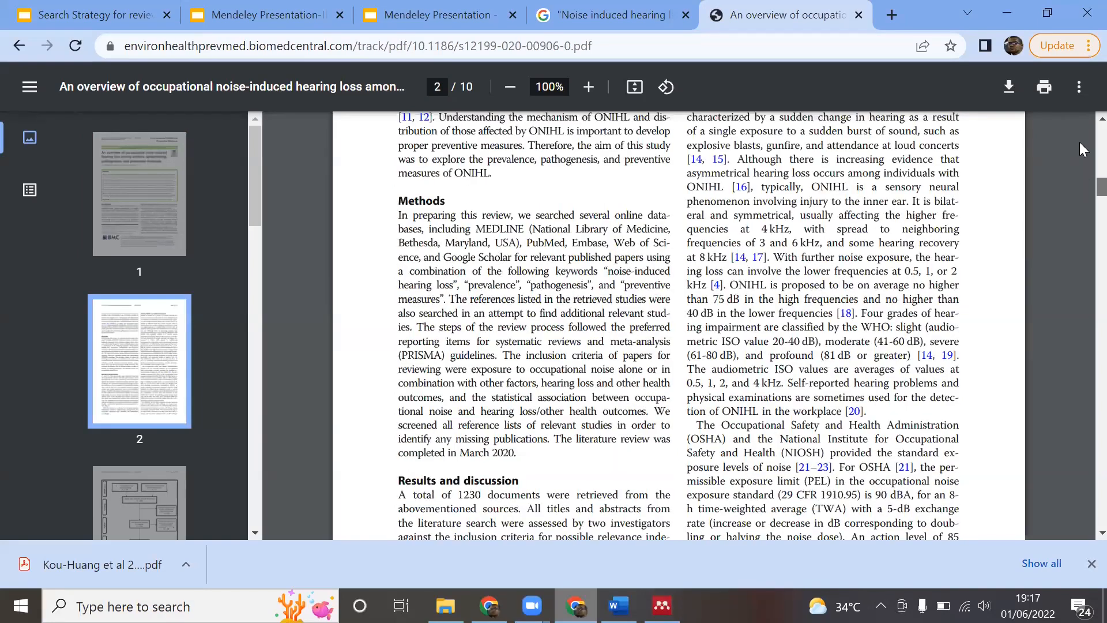
scroll(1080, 130, "up", 2)
scroll(1079, 129, "up", 15)
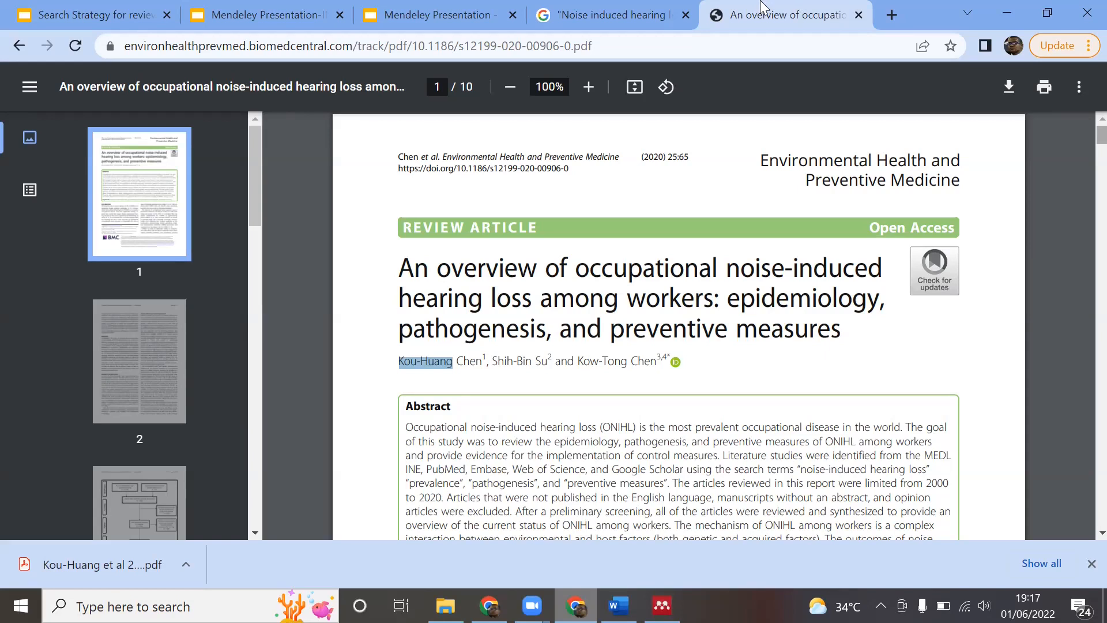
Return to the Google search results and start filtering them by a custom date range beginning in 2013.
left_click(558, 14)
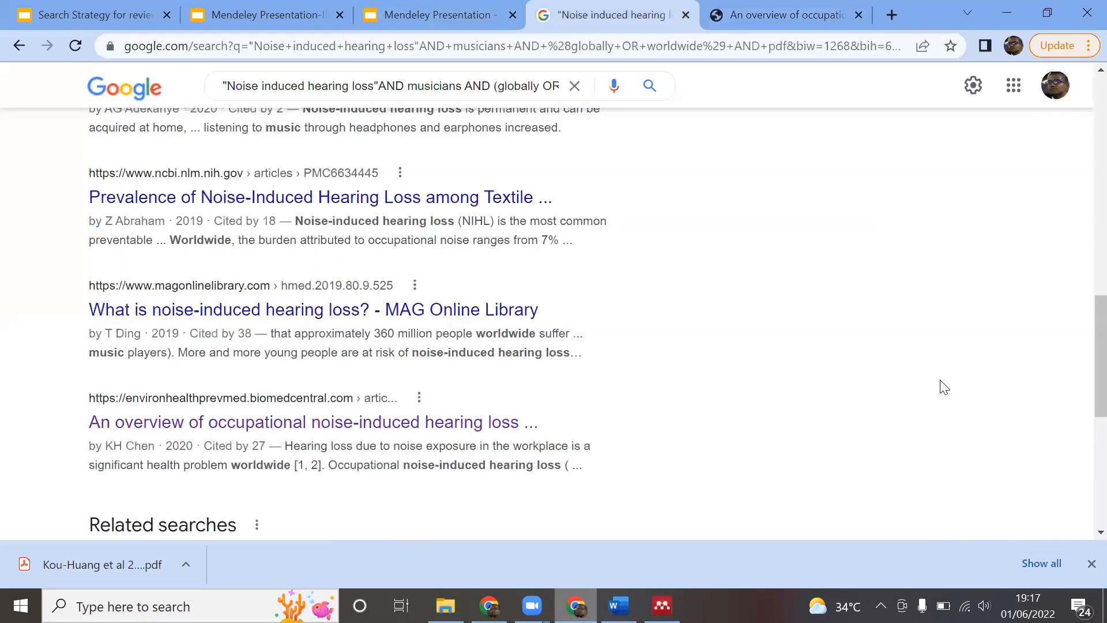
scroll(1083, 429, "down", 5)
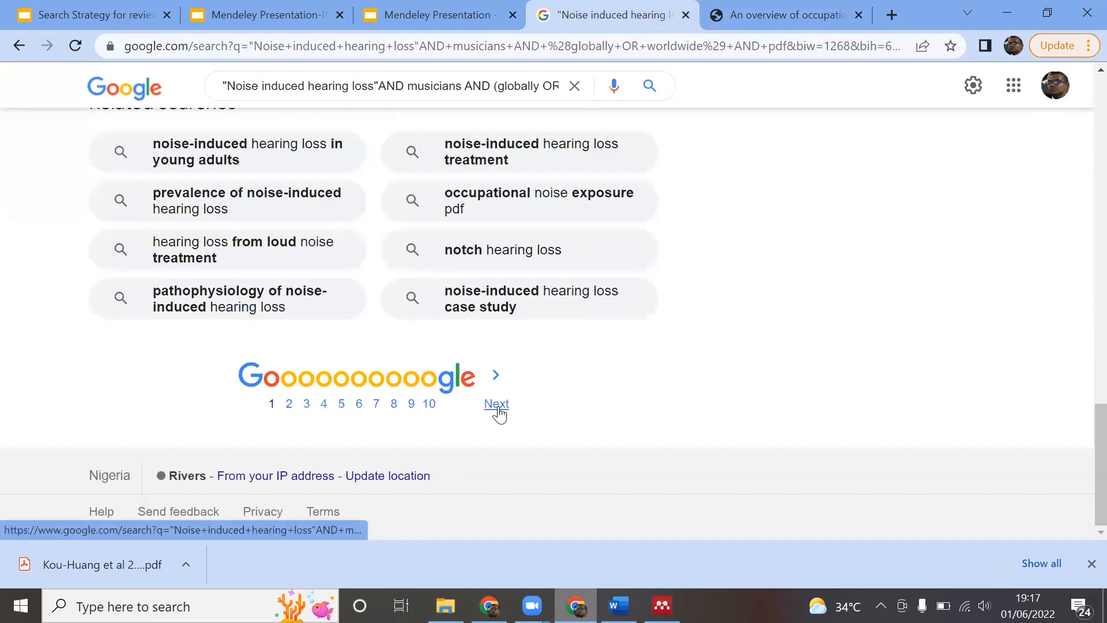
scroll(1082, 225, "up", 10)
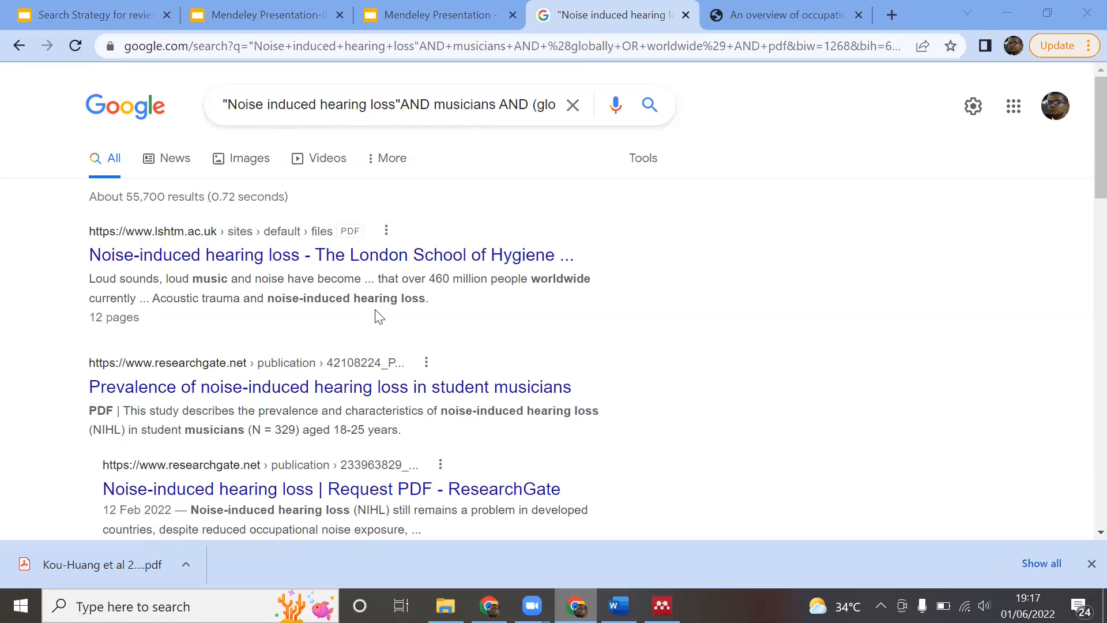
left_click(639, 163)
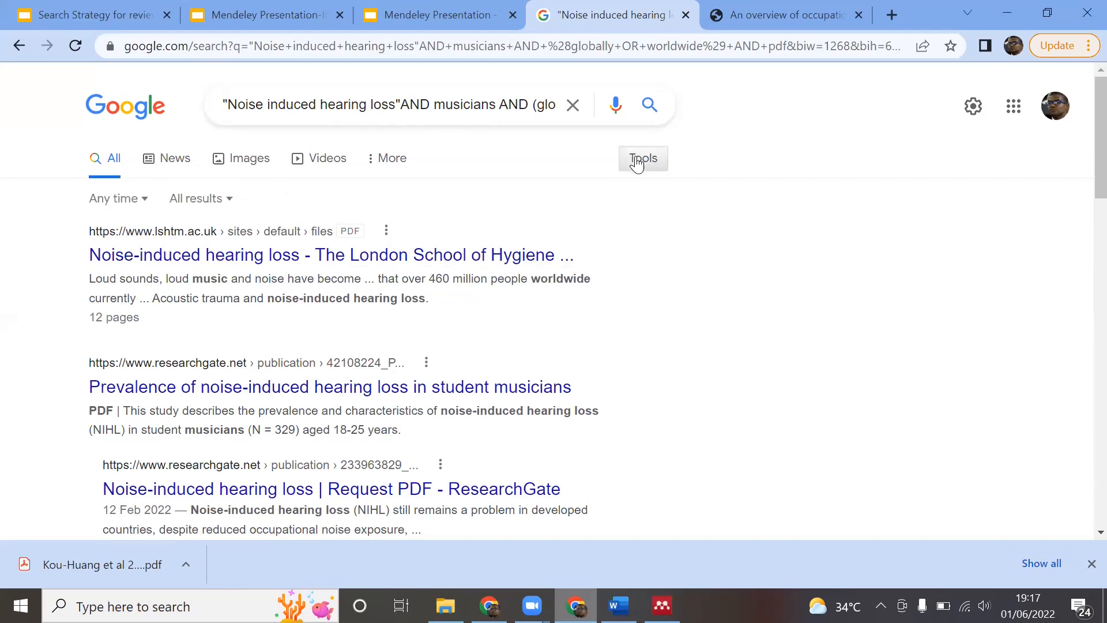
left_click(144, 201)
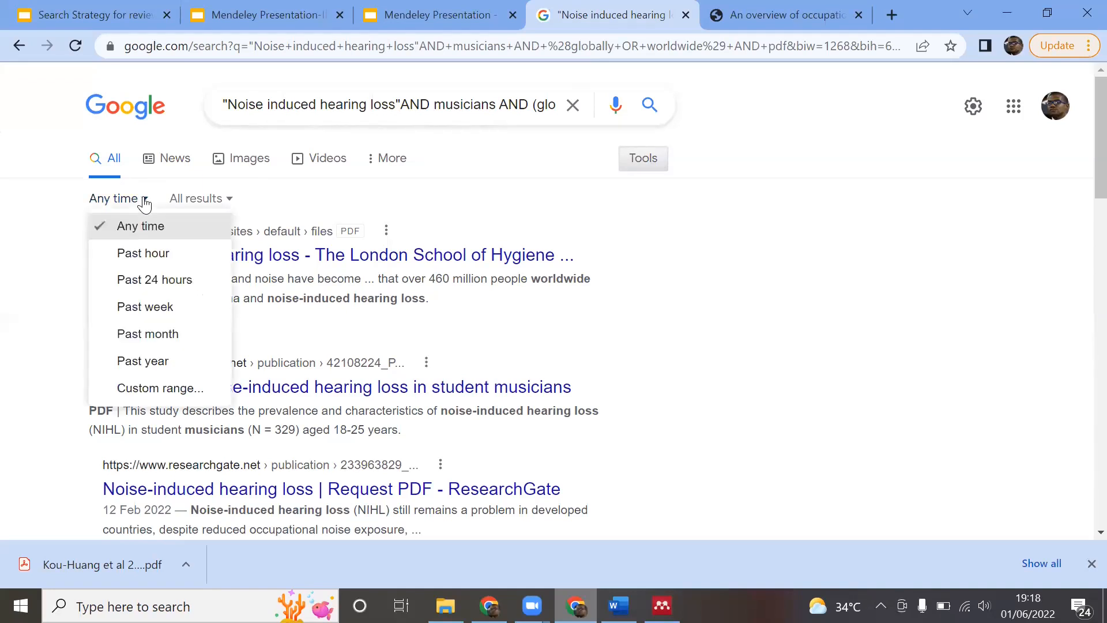
left_click(144, 391)
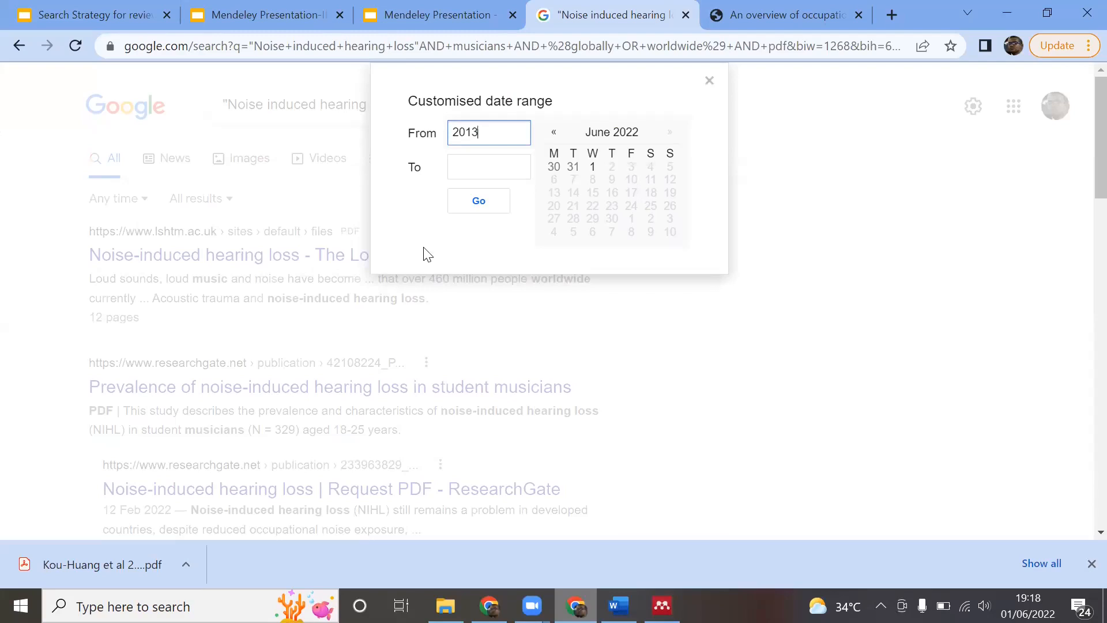
Complete the custom date range that starts in 2013 with the end year 2022 and apply it to the search.
left_click(474, 169)
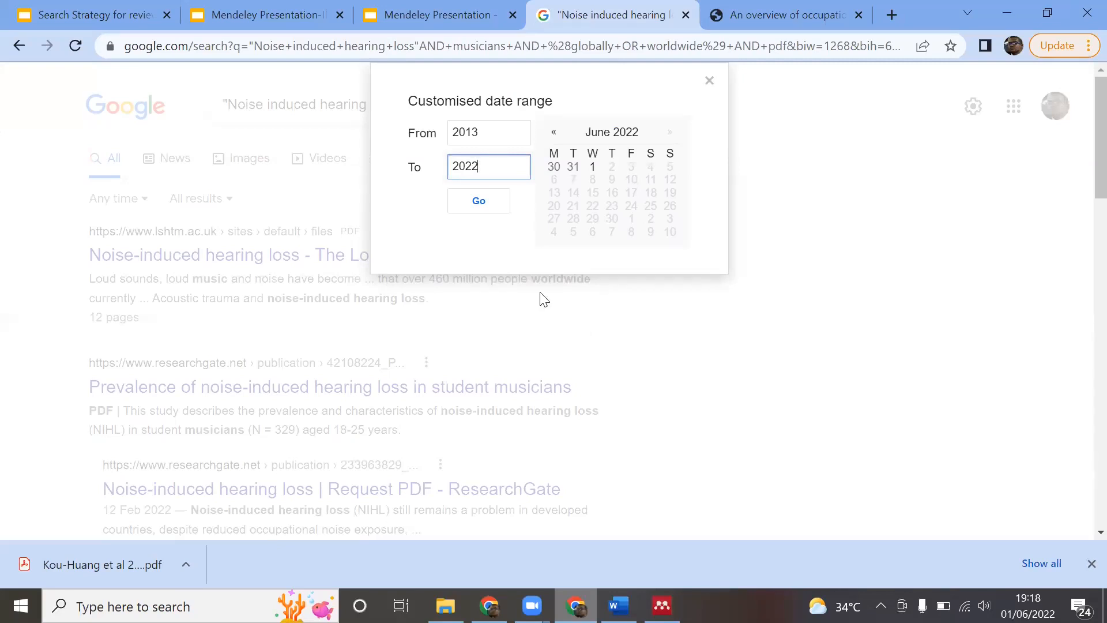
left_click(482, 199)
left_click(482, 202)
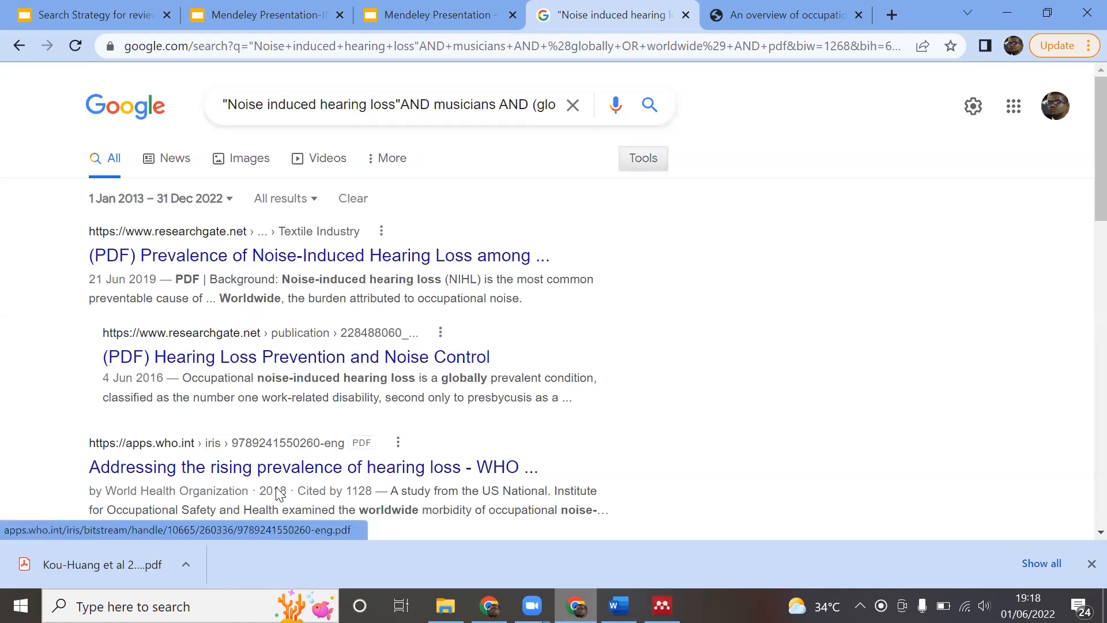
Look through the first page of date-filtered results for relevant papers and continue to the next results page.
scroll(1083, 256, "down", 1)
scroll(1084, 256, "down", 3)
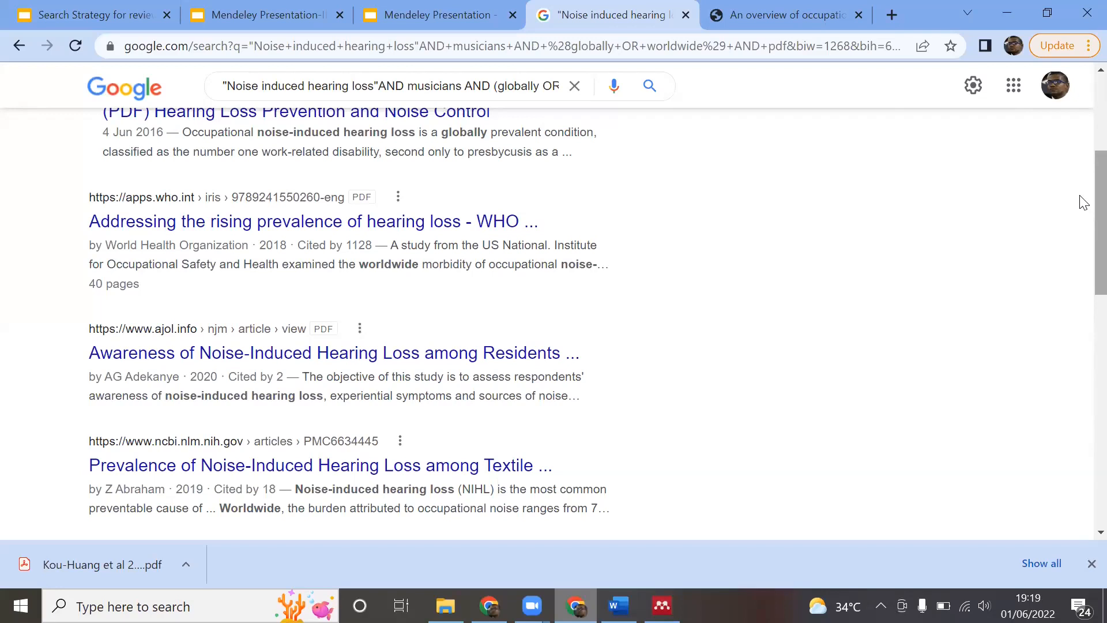
scroll(1084, 204, "down", 5)
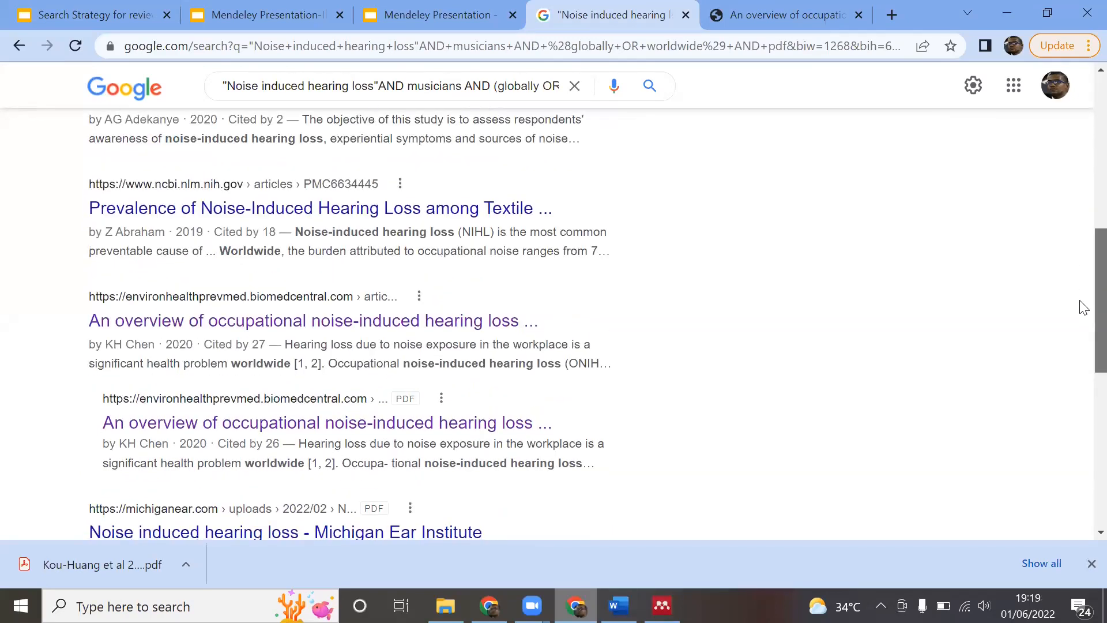
scroll(1085, 321, "down", 5)
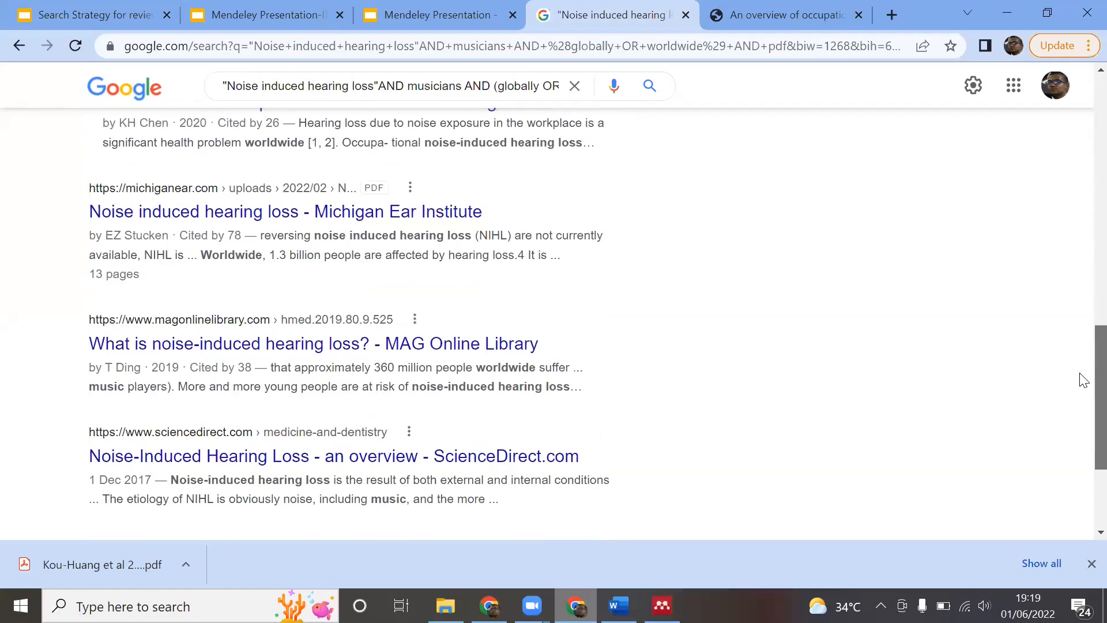
scroll(1083, 392, "down", 1)
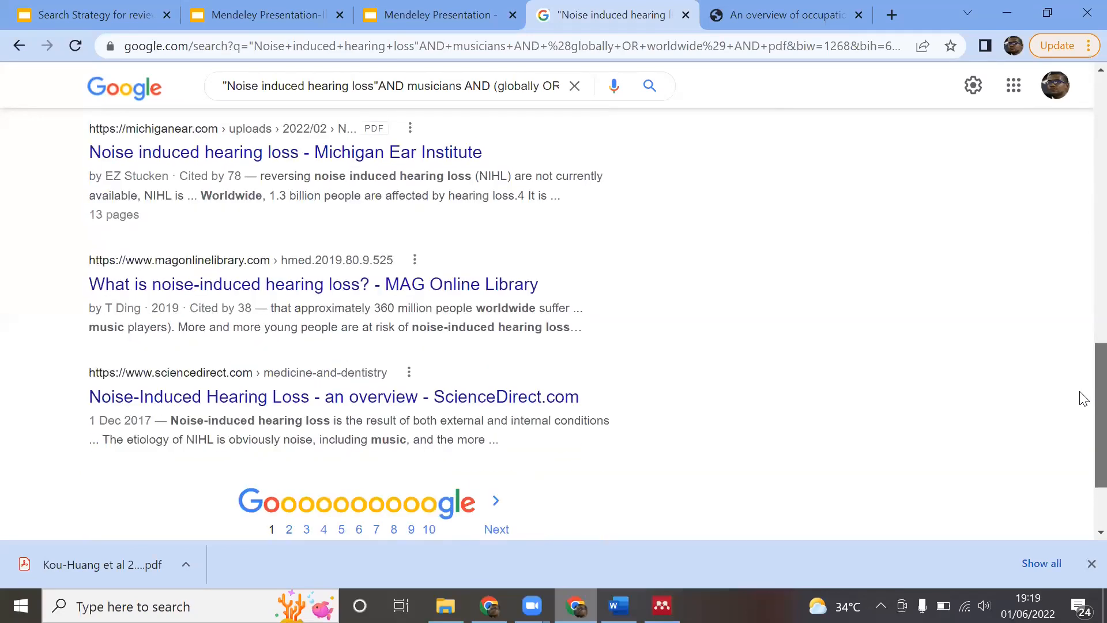
scroll(1084, 402, "down", 1)
scroll(1084, 405, "down", 1)
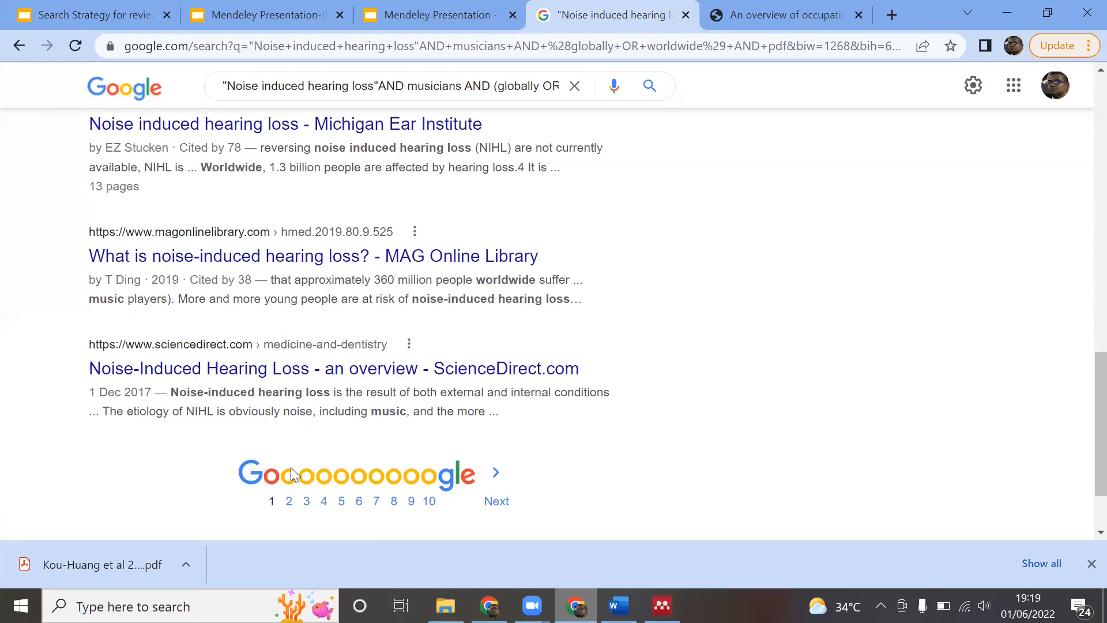
left_click(487, 503)
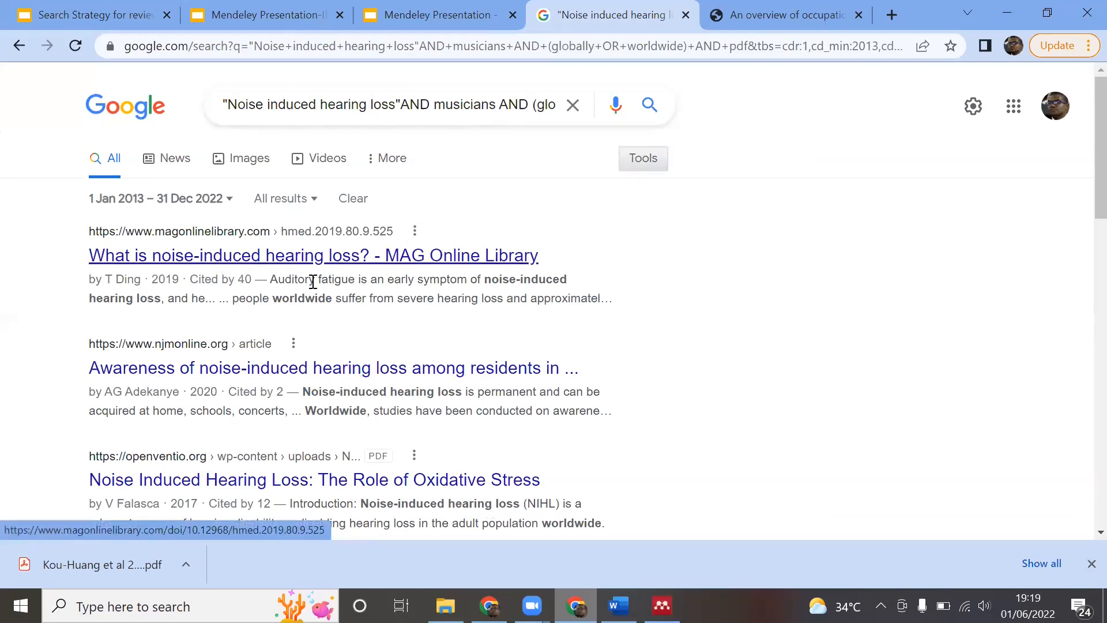
Highlight the worldwide phrase in the MAG Online Library result and open "What is noise-induced hearing loss?" in a separate tab.
left_click_drag(233, 299, 425, 294)
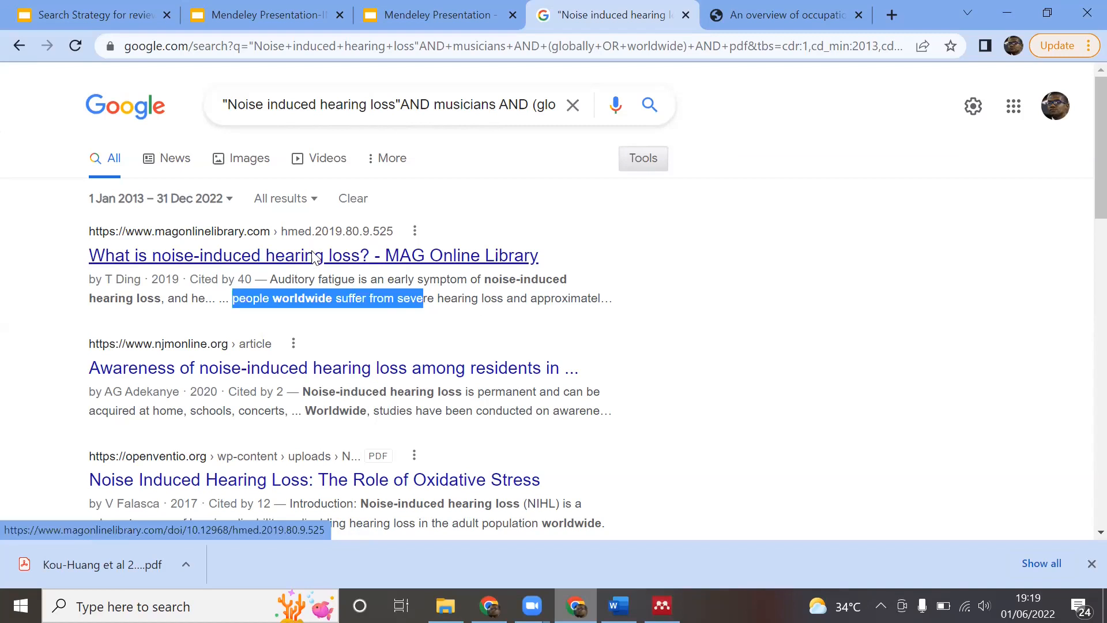
right_click(332, 264)
left_click(340, 265)
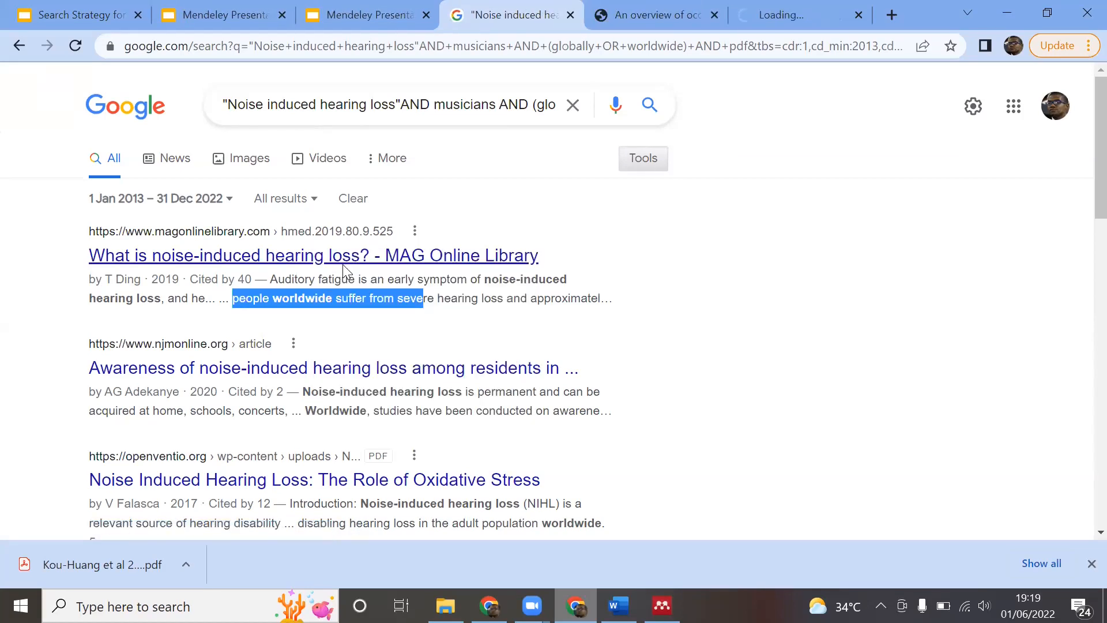
left_click(798, 15)
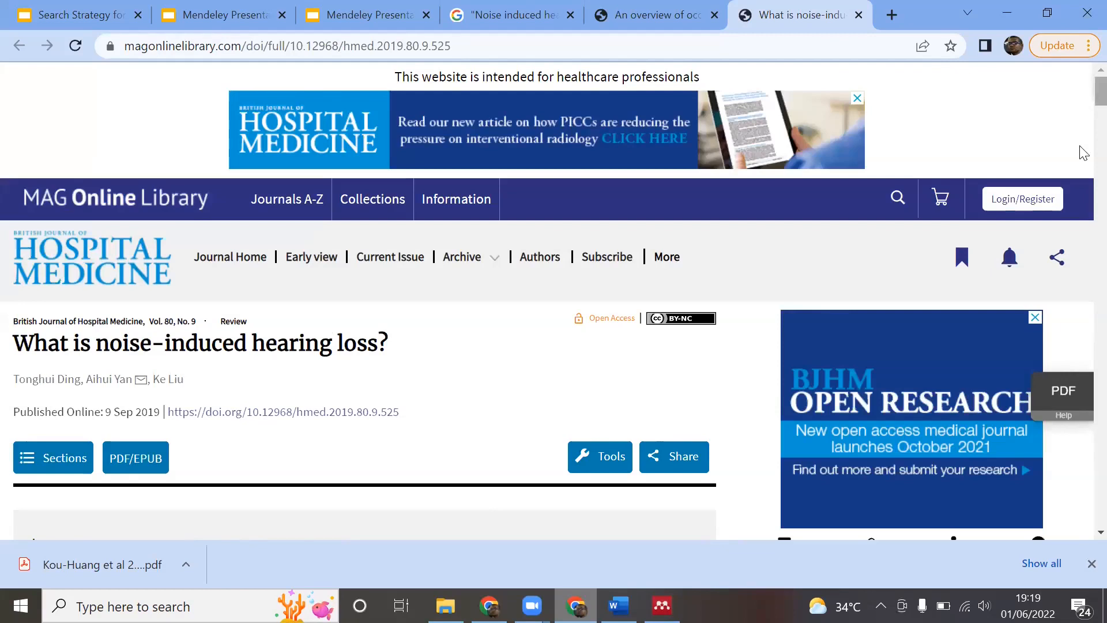
Skim the "What is noise-induced hearing loss?" article from the abstract to the conclusion, then close it and return to the search results.
scroll(1083, 153, "down", 10)
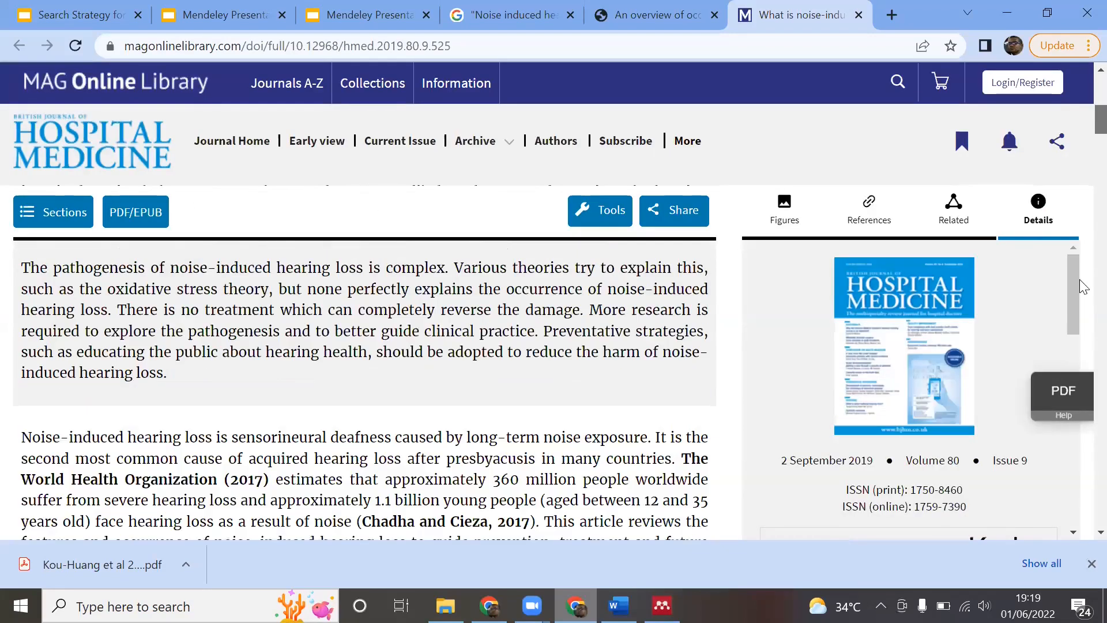
scroll(1083, 286, "down", 15)
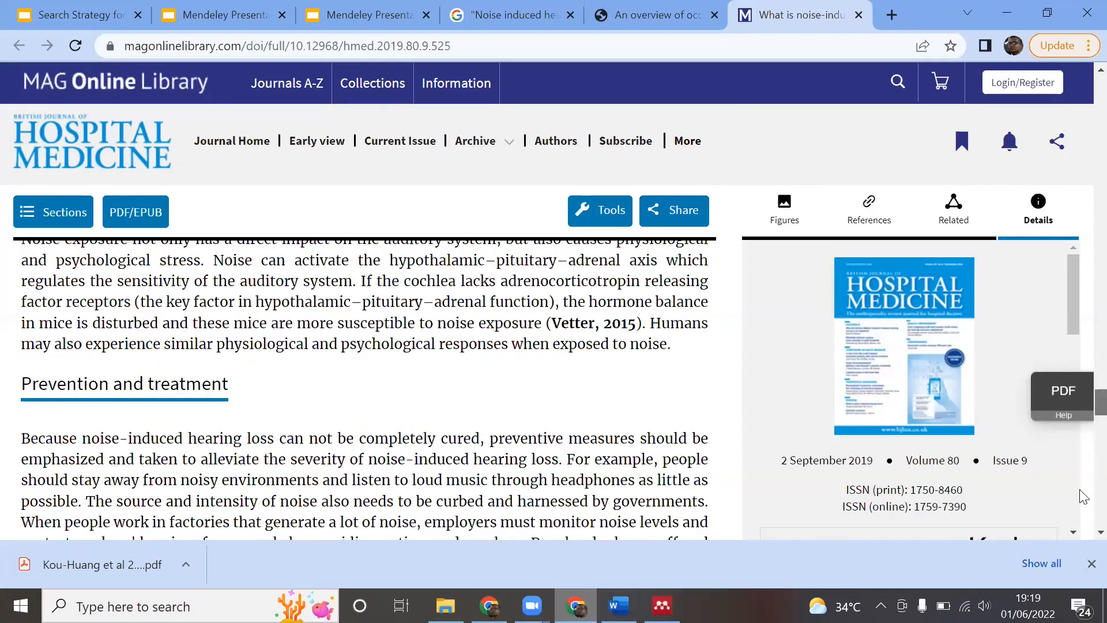
scroll(1083, 495, "down", 10)
scroll(1082, 511, "up", 5)
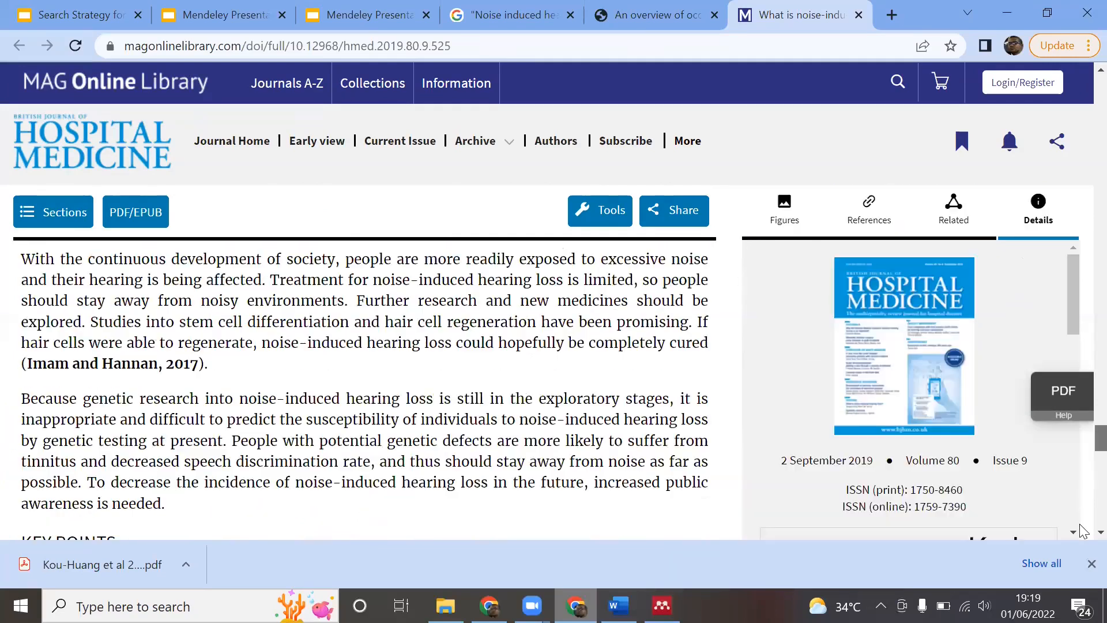
scroll(1083, 519, "down", 10)
scroll(1082, 495, "up", 8)
scroll(1083, 461, "up", 10)
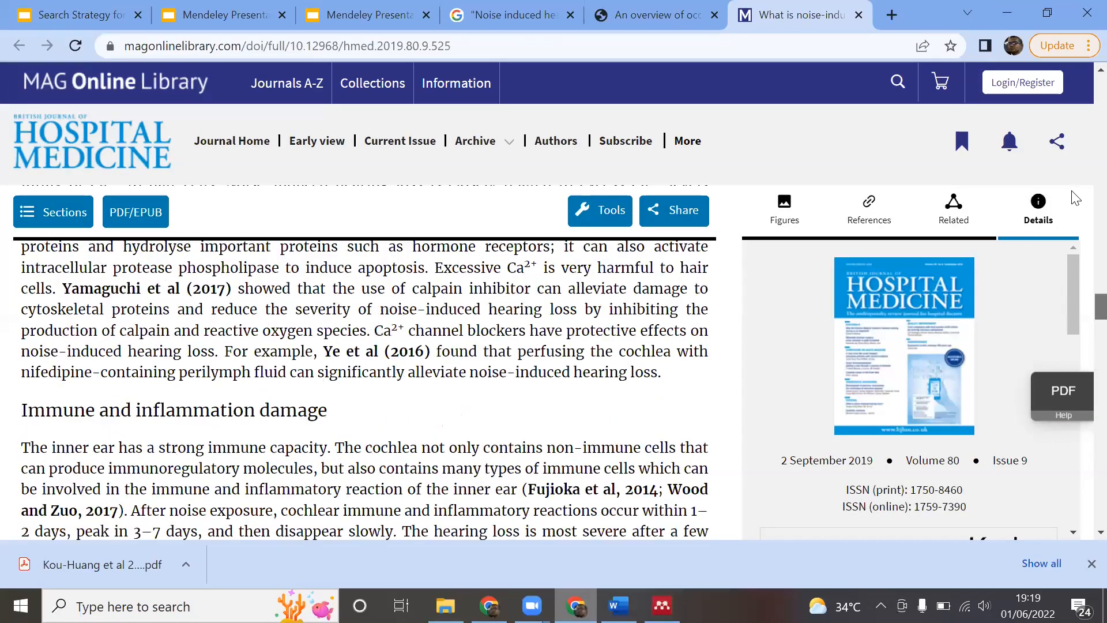
scroll(1074, 173, "up", 5)
scroll(1066, 90, "up", 10)
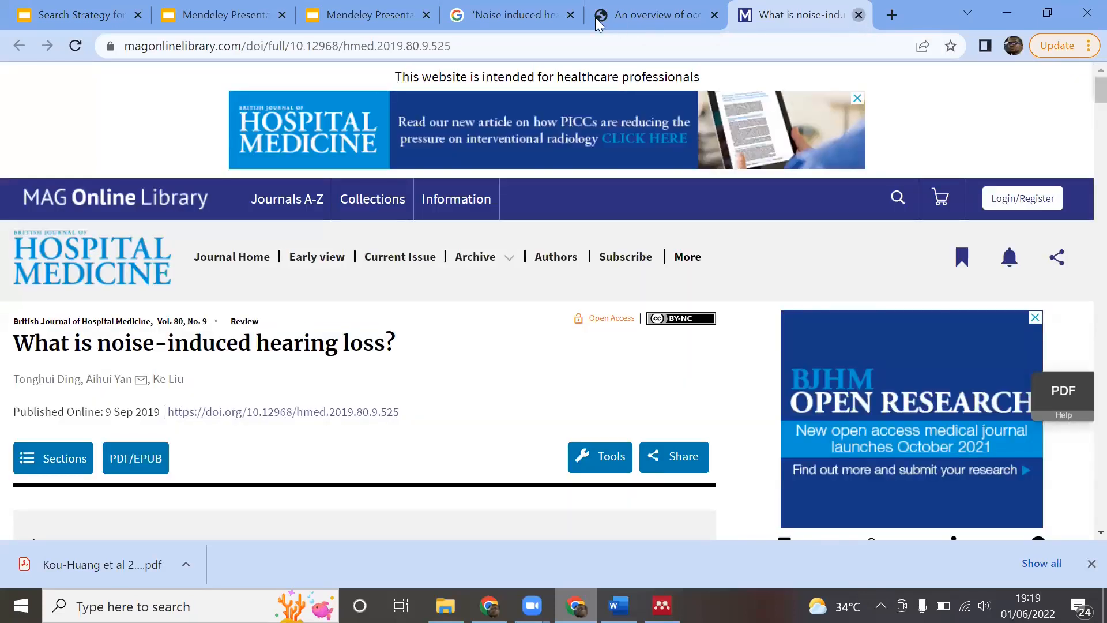
left_click(859, 16)
left_click(566, 17)
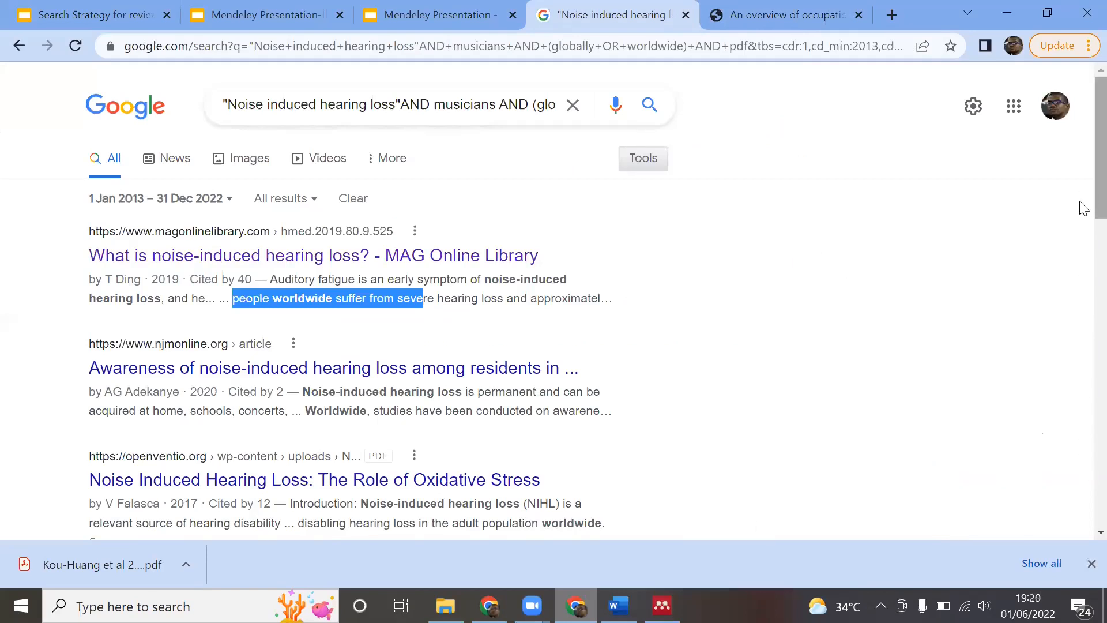
View the ejhm.journals.ekb.eg PDF "Knowledge, Behaviors, and Attitudes about Noise-induced Hearing Loss" in a separate tab, then close it and return to the results.
scroll(1083, 205, "down", 2)
left_click_drag(1082, 238, 1083, 418)
scroll(1082, 417, "down", 1)
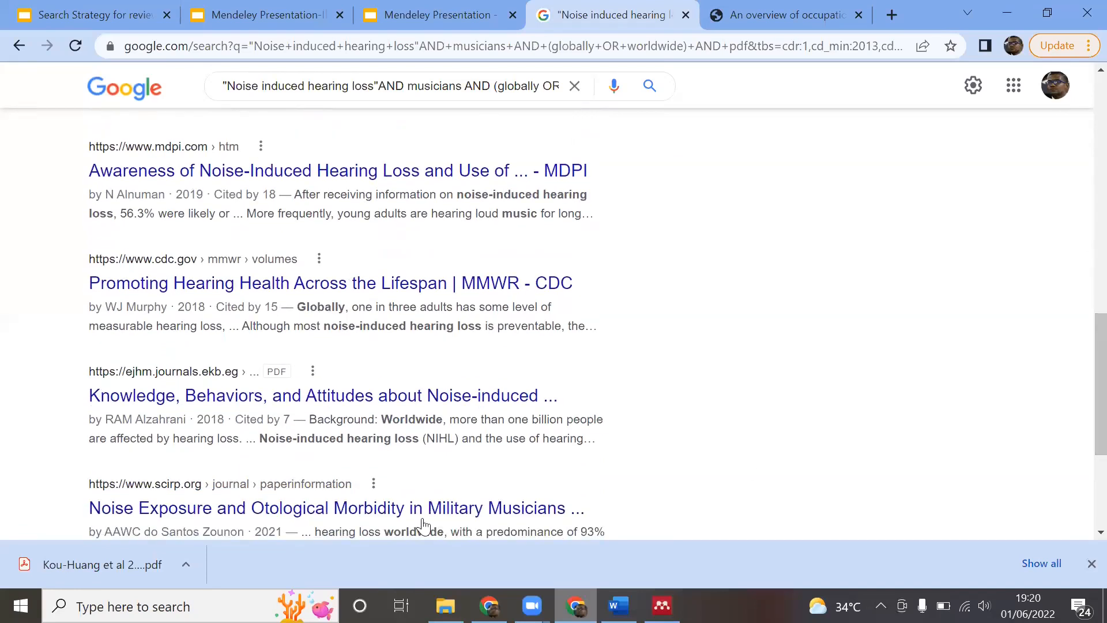
right_click(361, 397)
left_click(436, 219)
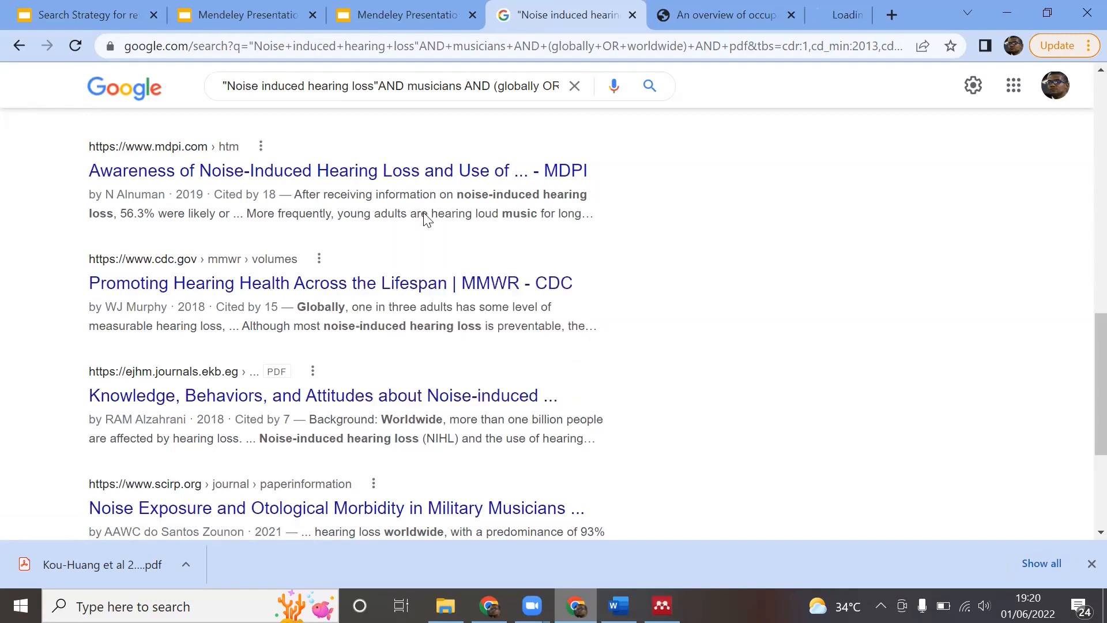
left_click(775, 15)
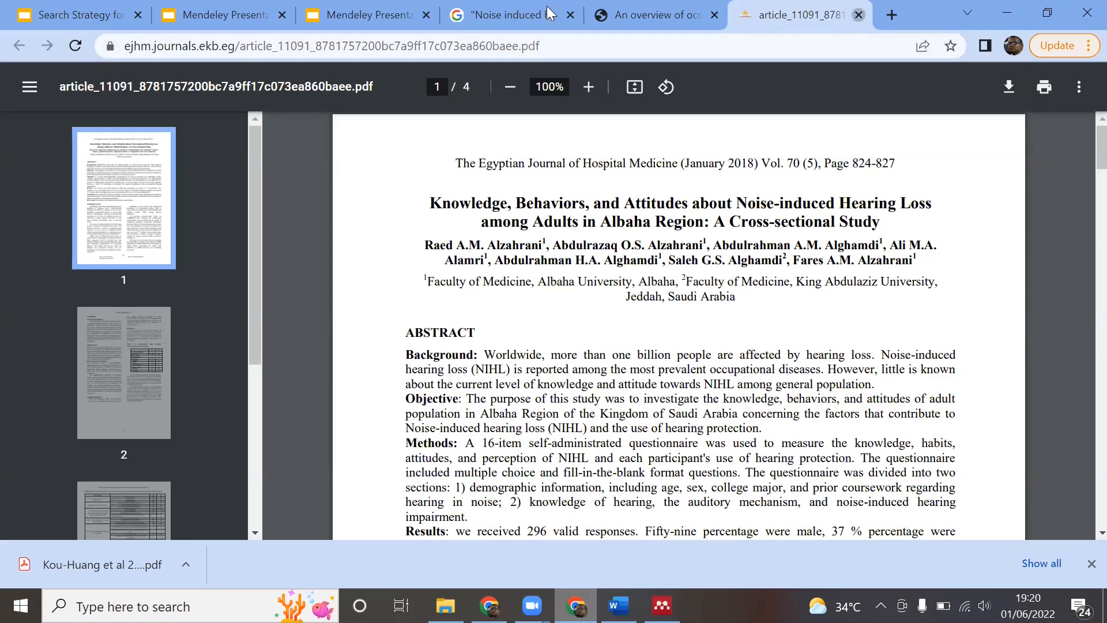
key("ctrl+w")
left_click(574, 12)
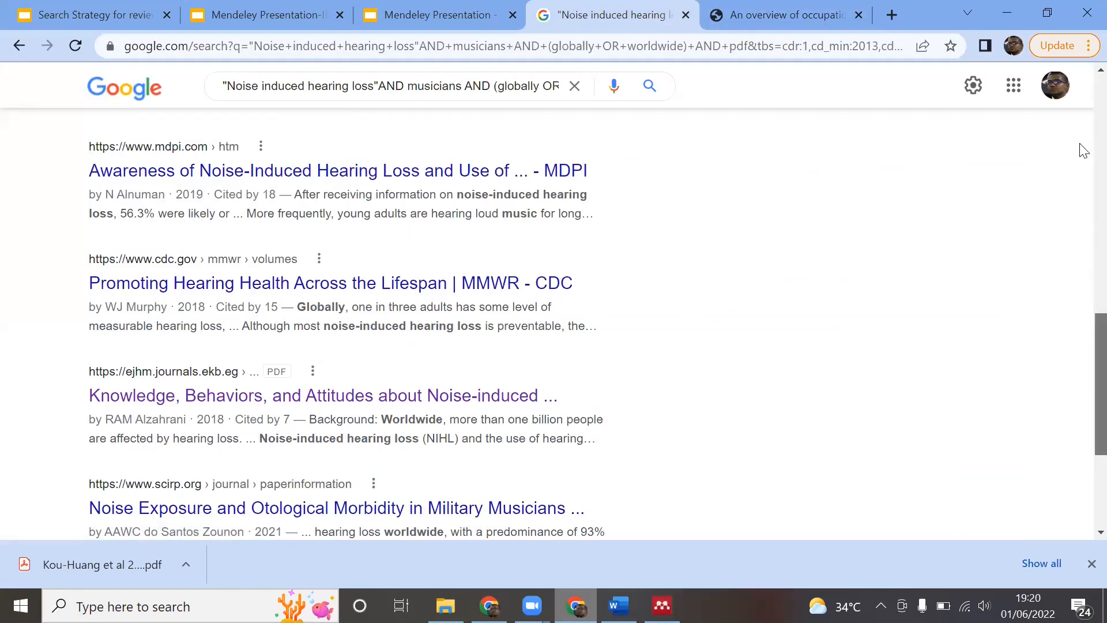
Expand the musicians term in the query to (musicians OR instrumentalist), keeping AND (globally OR worldwide) AND pdf, and rerun the search.
scroll(1083, 151, "up", 10)
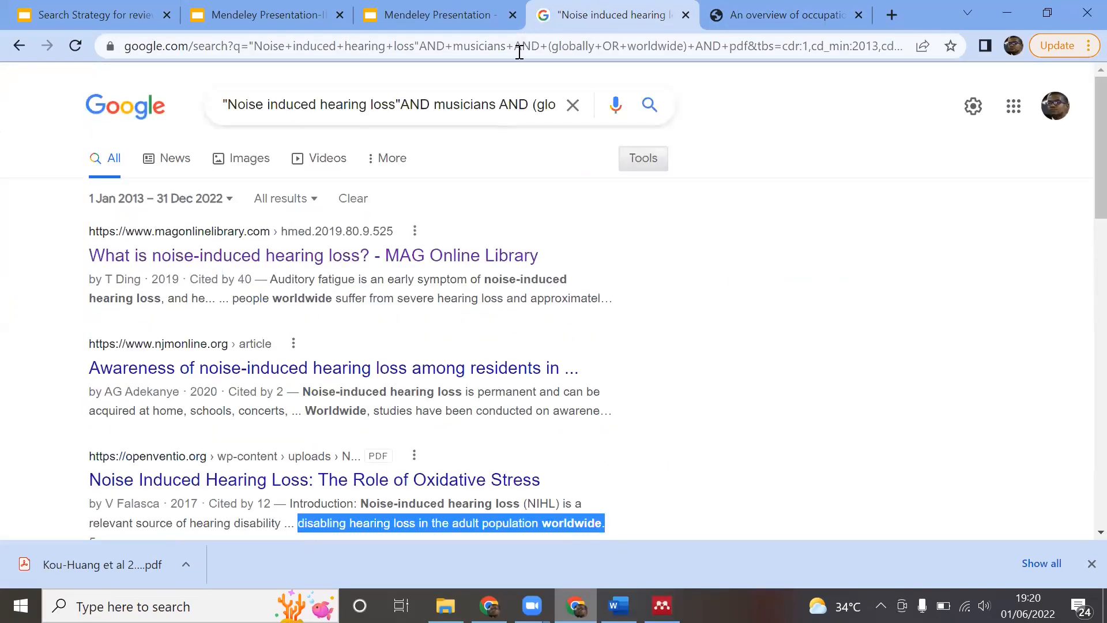
left_click(520, 53)
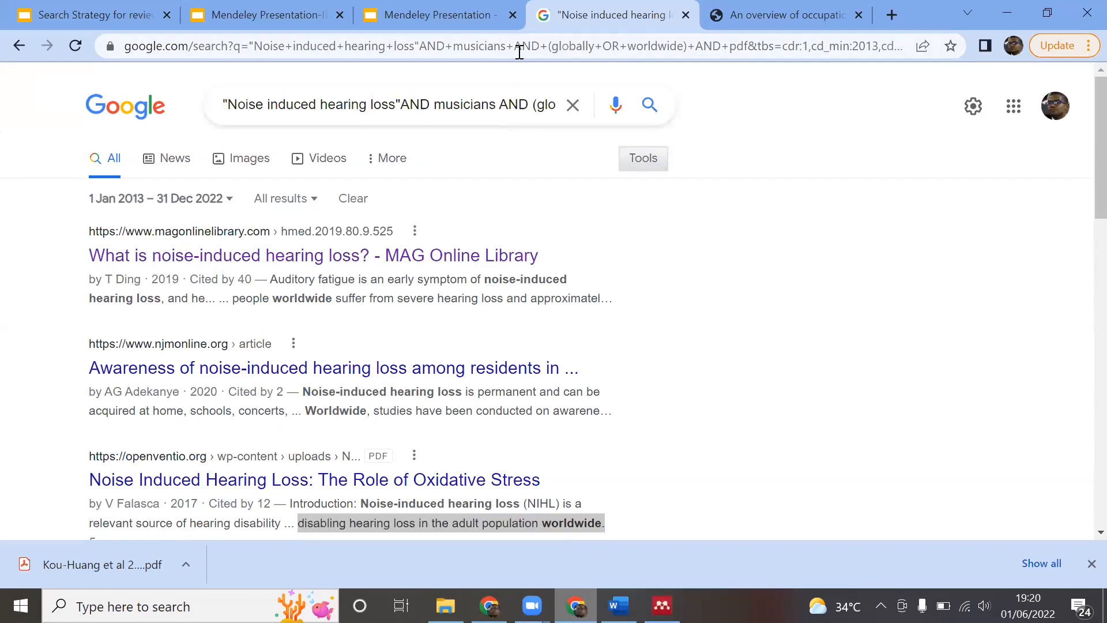
left_click(434, 106)
type("(")
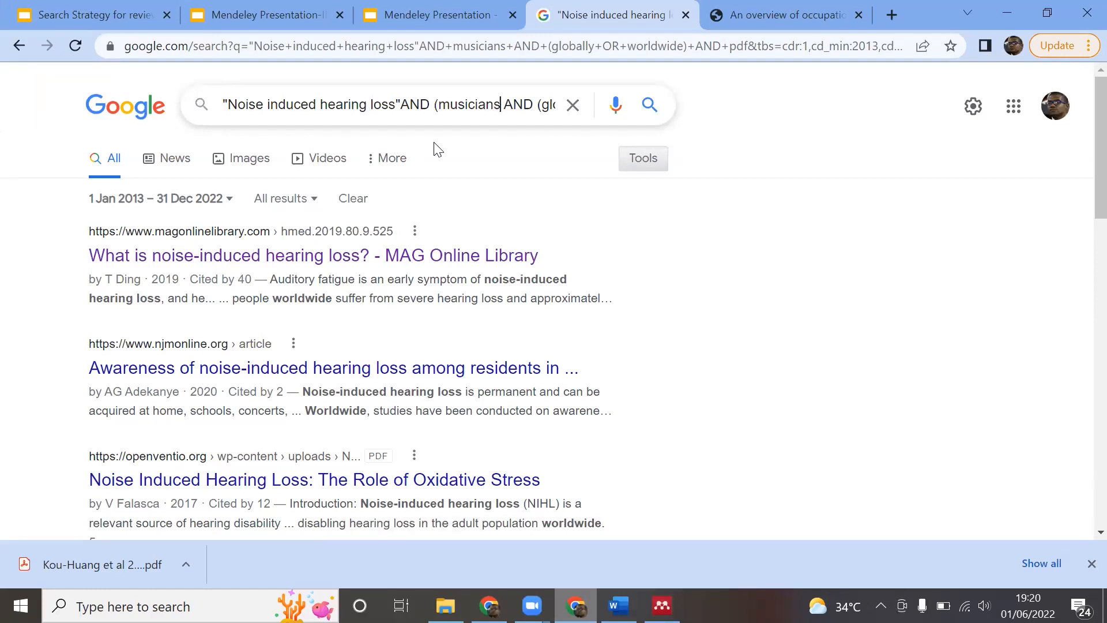
type("OR instrumentalist")
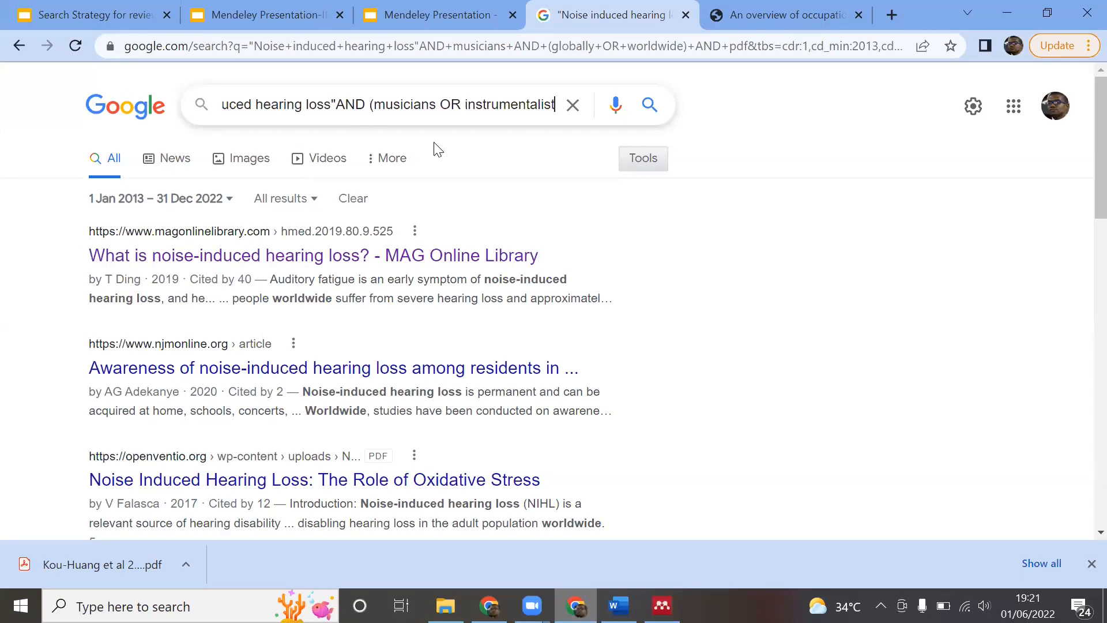
type(") AND (globally OR worldwide) AND pdf")
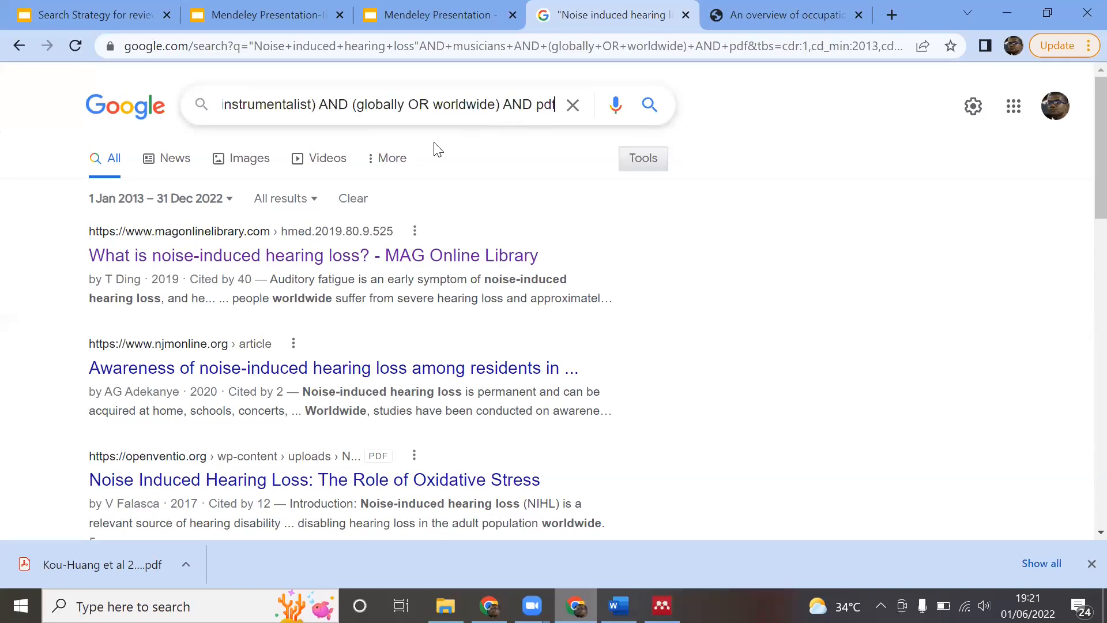
key("Return")
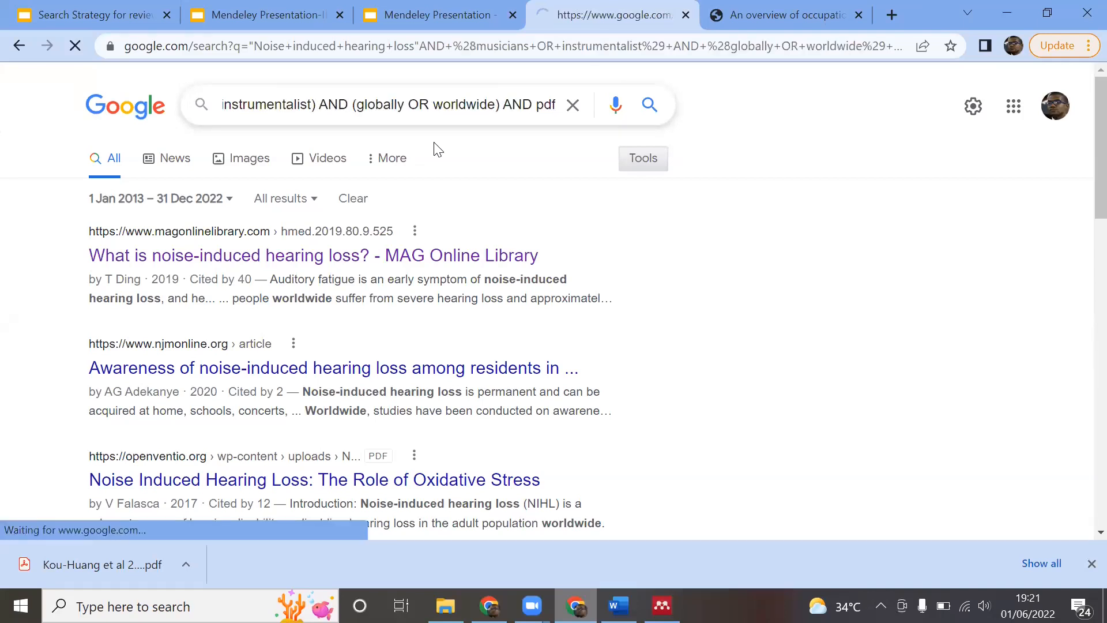
View the NCBI result "Prevalence of Noise-Induced Hearing Loss among ..." in a separate tab, then close it and return to the results.
scroll(1083, 254, "down", 5)
scroll(1082, 259, "down", 1)
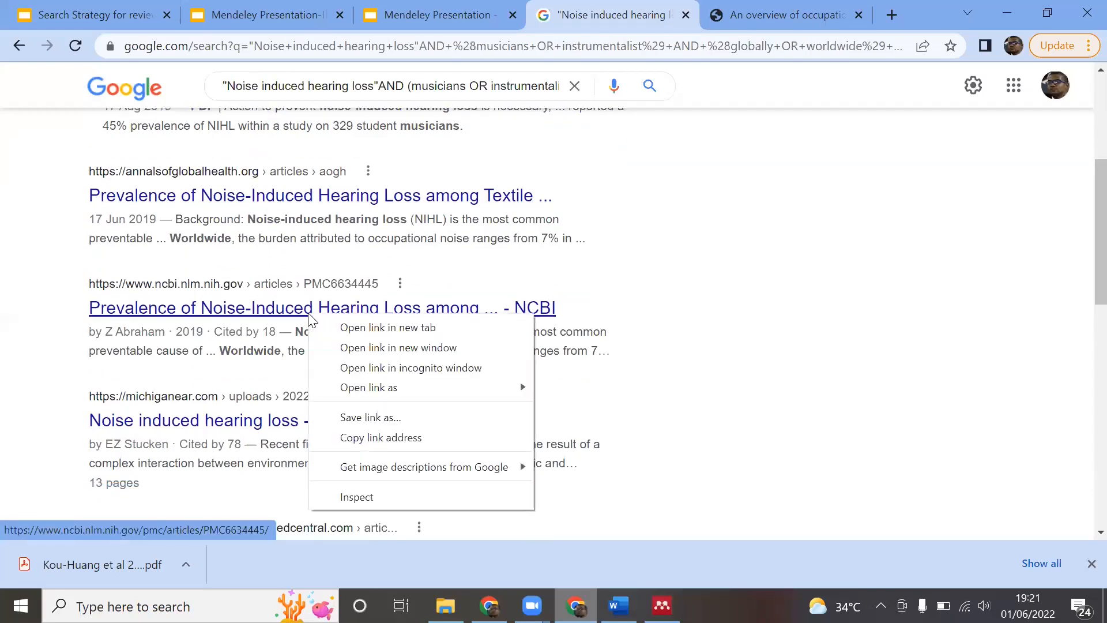
left_click(339, 328)
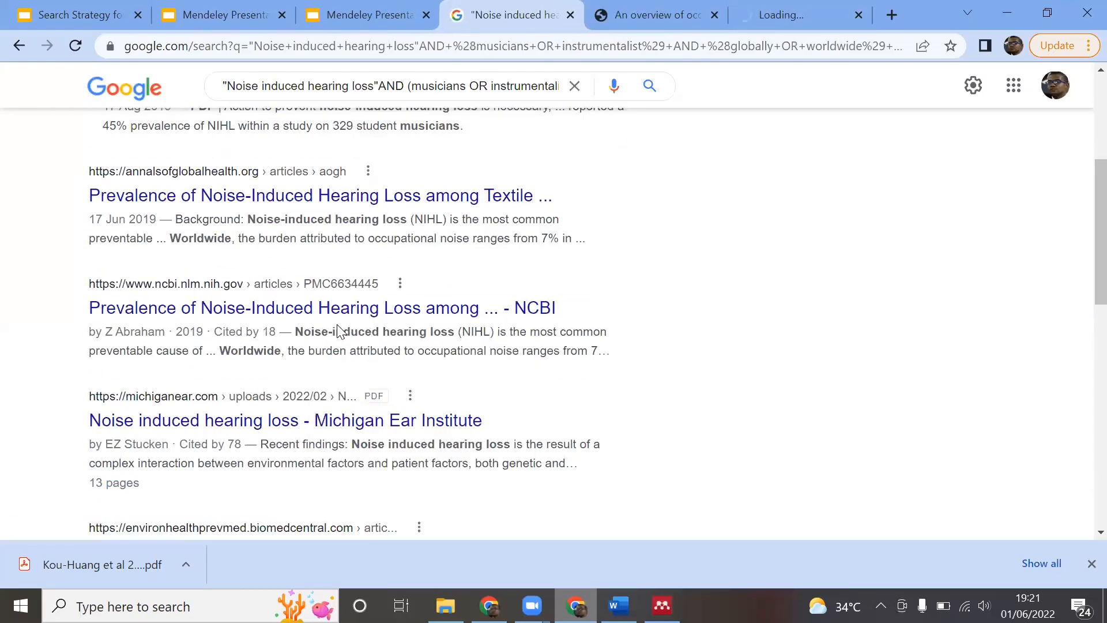
left_click(759, 12)
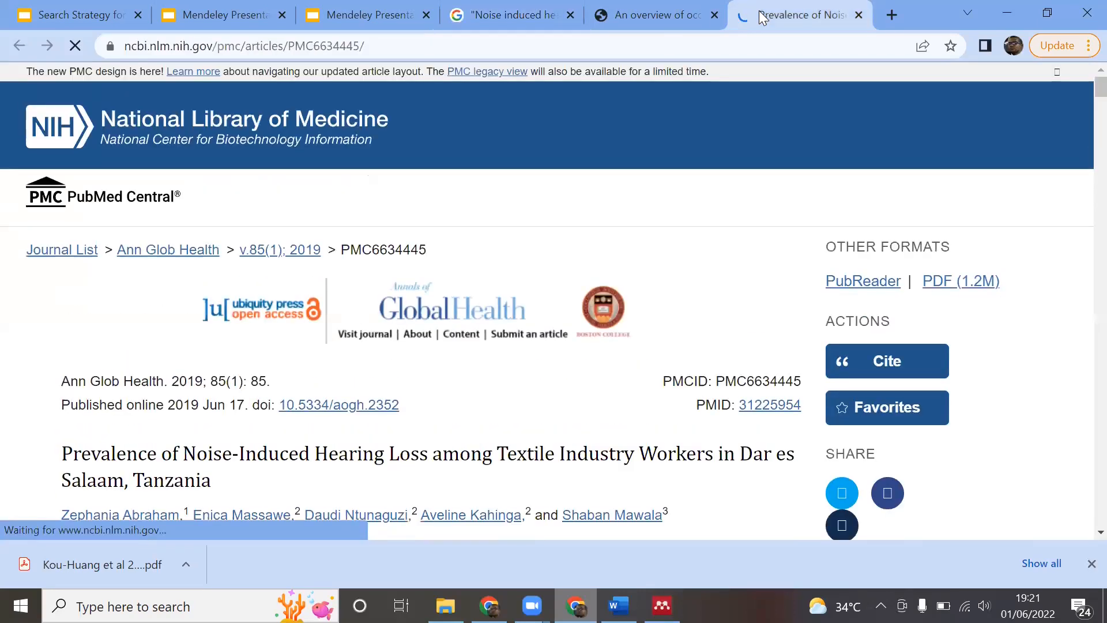
left_click(858, 16)
left_click(603, 16)
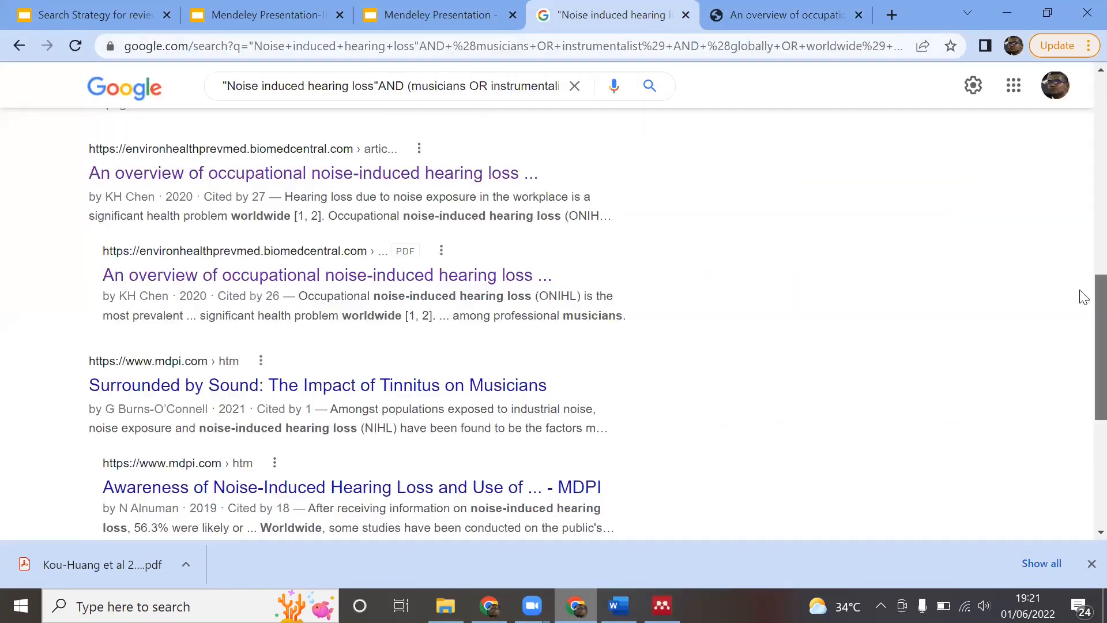
Open the MDPI result "Surrounded by Sound: The Impact of Tinnitus on Musicians" in a separate tab and switch to it.
scroll(1080, 306, "down", 1)
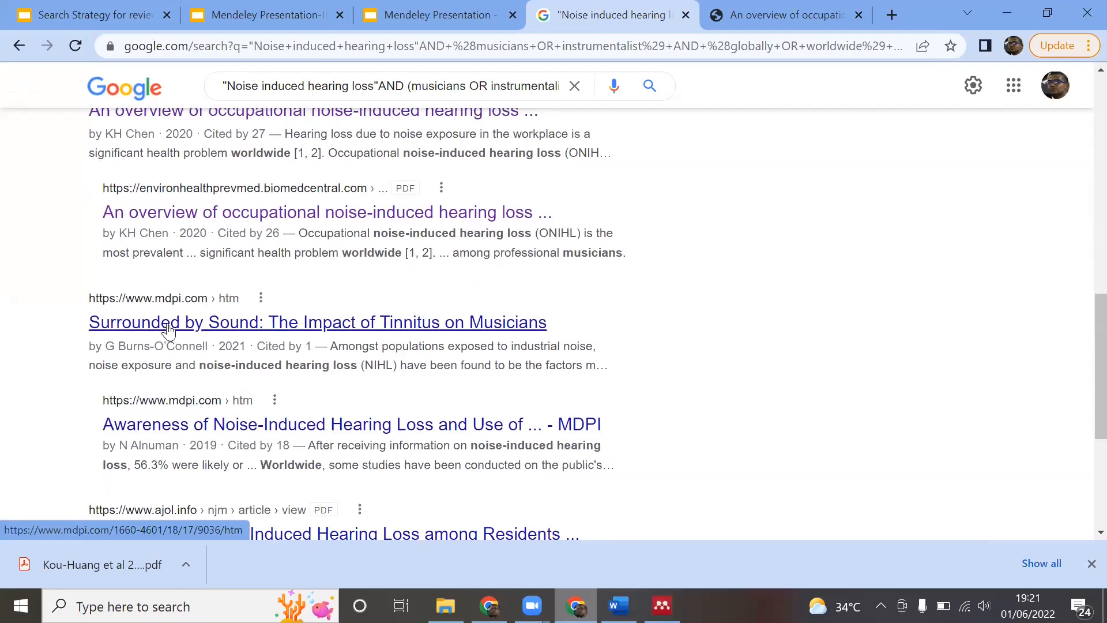
right_click(298, 327)
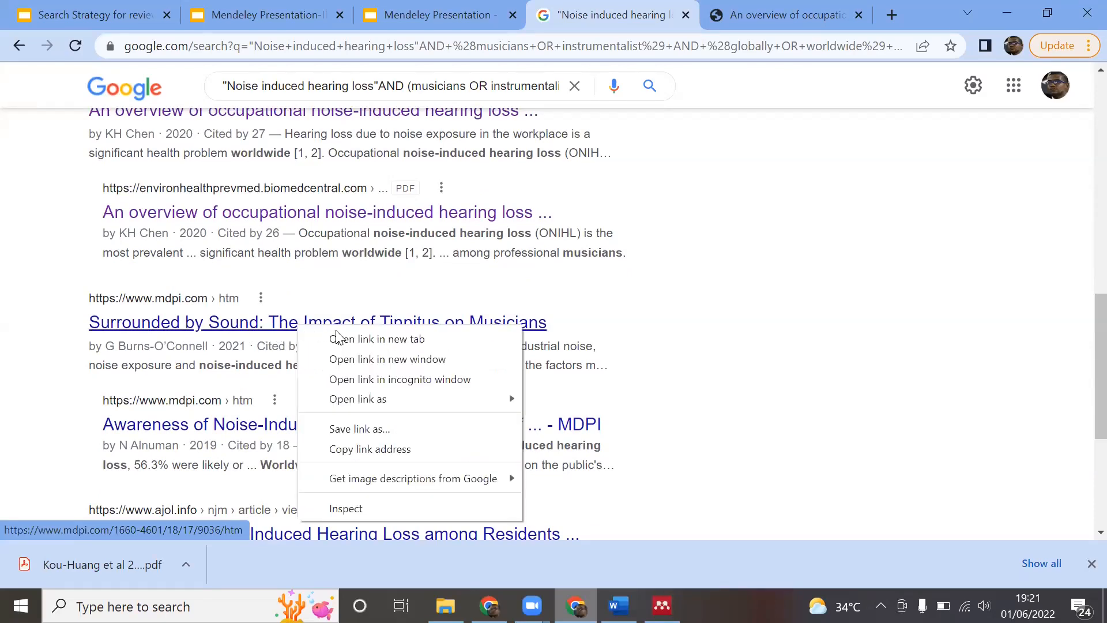
left_click(348, 340)
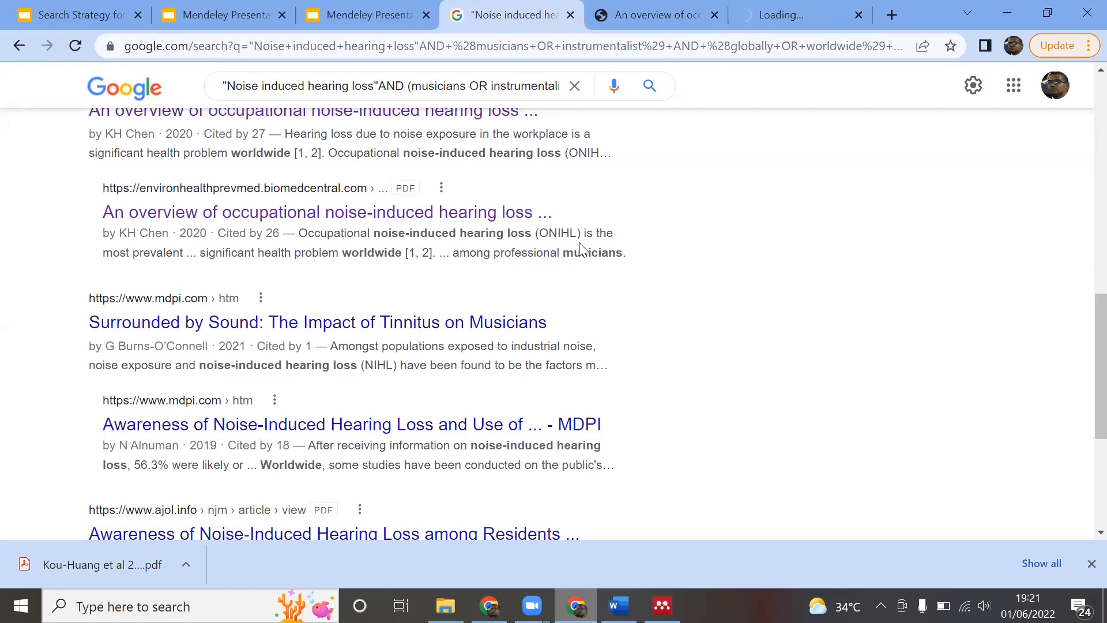
left_click(773, 9)
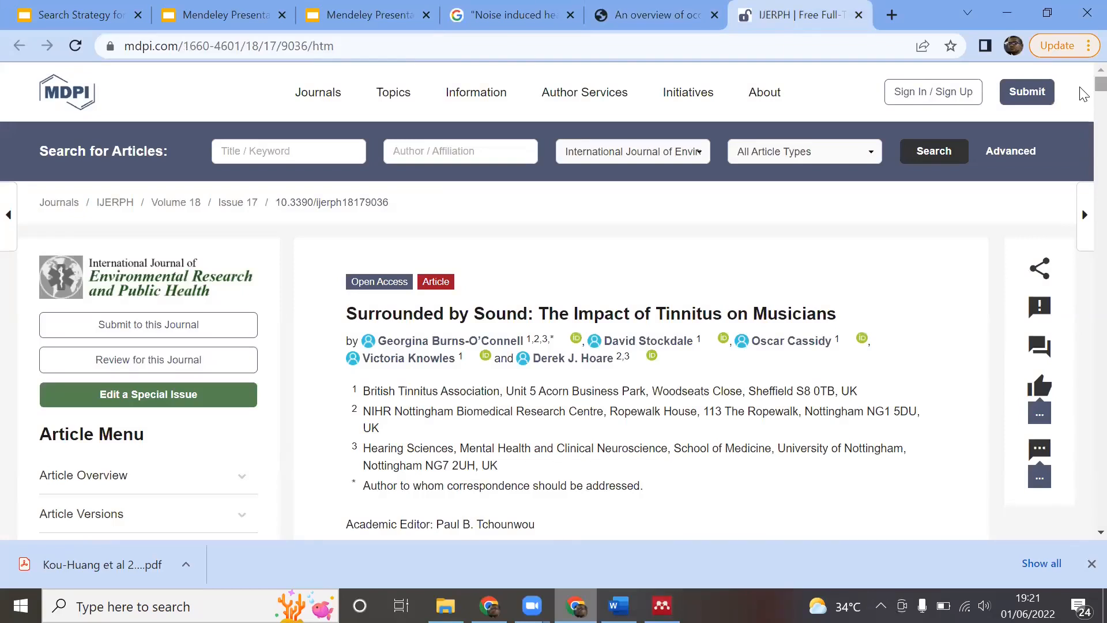
Download the PDF of "Surrounded by Sound: The Impact of Tinnitus on Musicians" and open the downloaded file to skim its first page.
scroll(1083, 93, "down", 1)
left_click_drag(1080, 99, 1080, 92)
scroll(1041, 265, "down", 3)
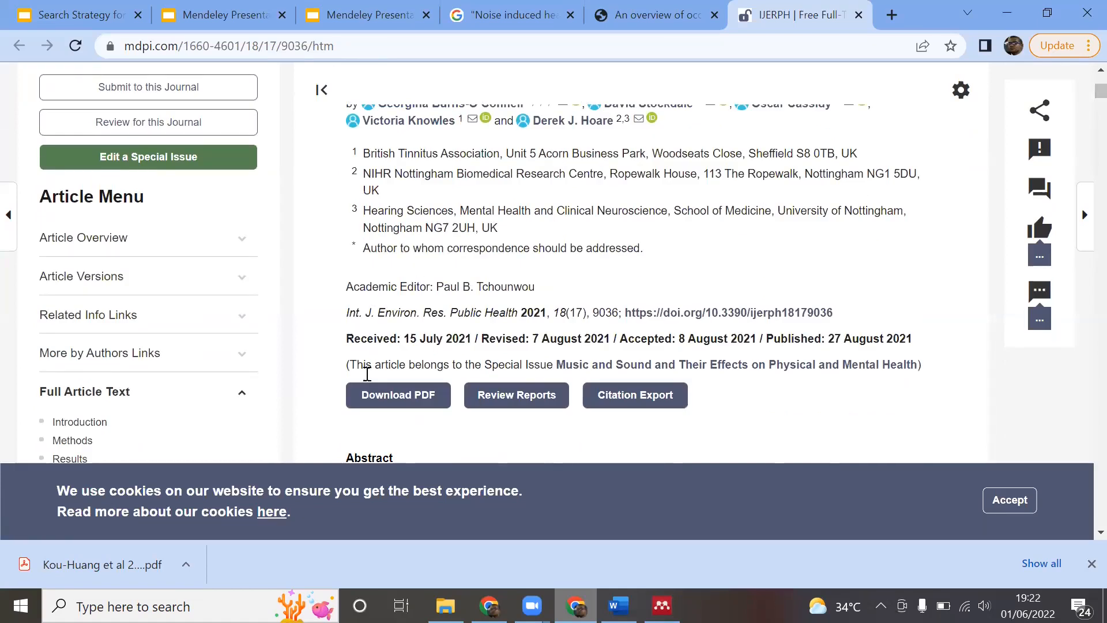
left_click(378, 389)
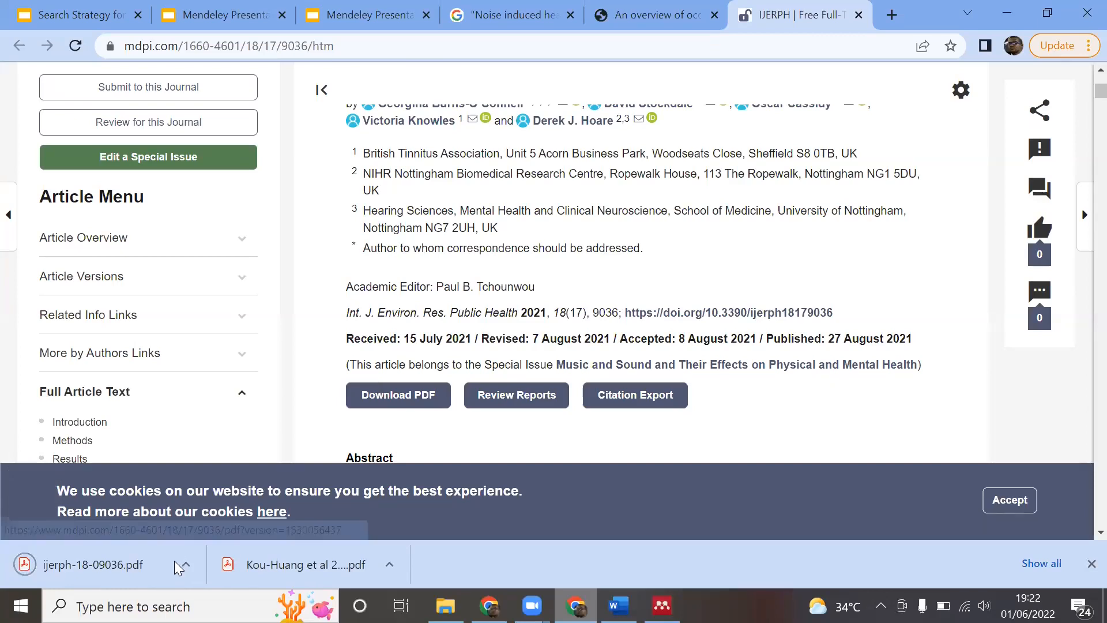
left_click(126, 572)
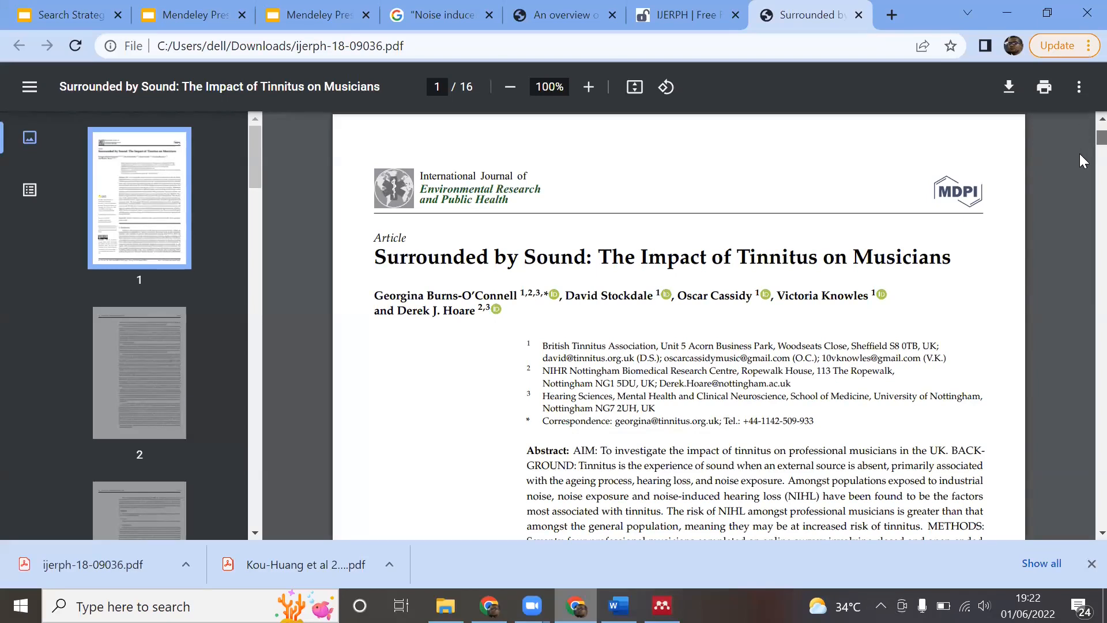
scroll(1084, 154, "down", 8)
scroll(1083, 153, "up", 7)
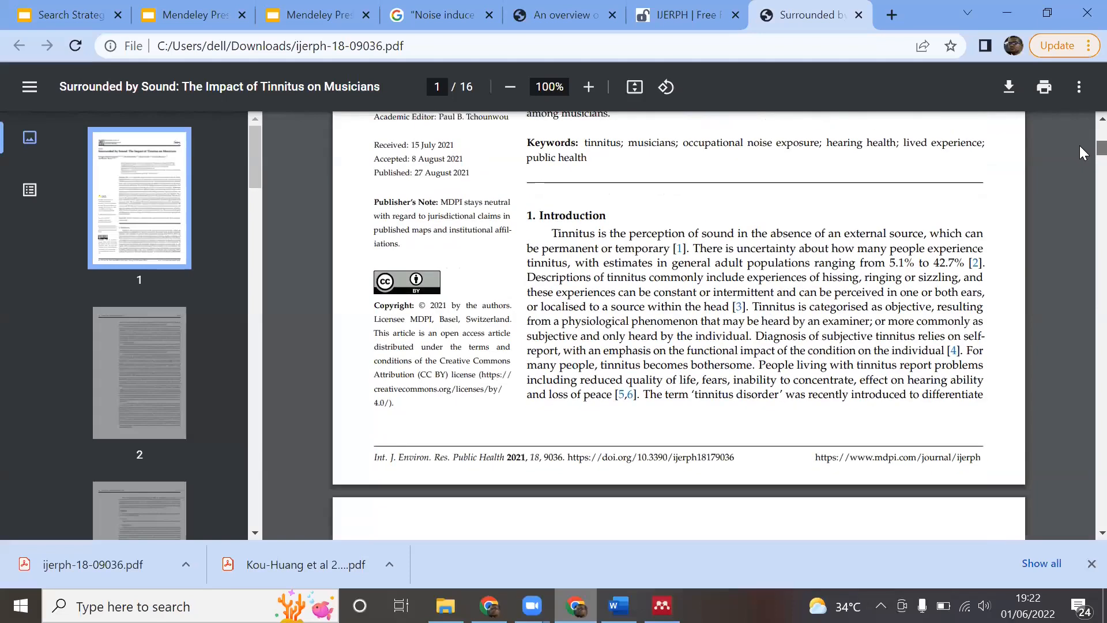
Save a copy of the PDF in Downloads, named with the first author's name copied from the paper followed by "et al 2021".
scroll(432, 358, "up", 2)
left_click_drag(374, 295, 518, 294)
key("ctrl+c")
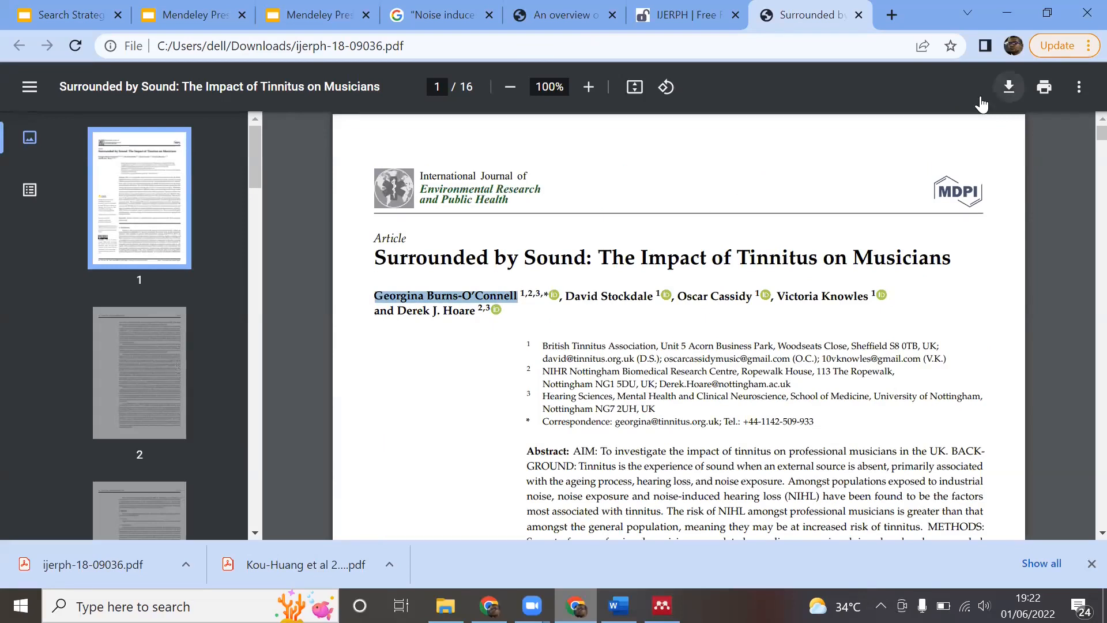
left_click(1009, 86)
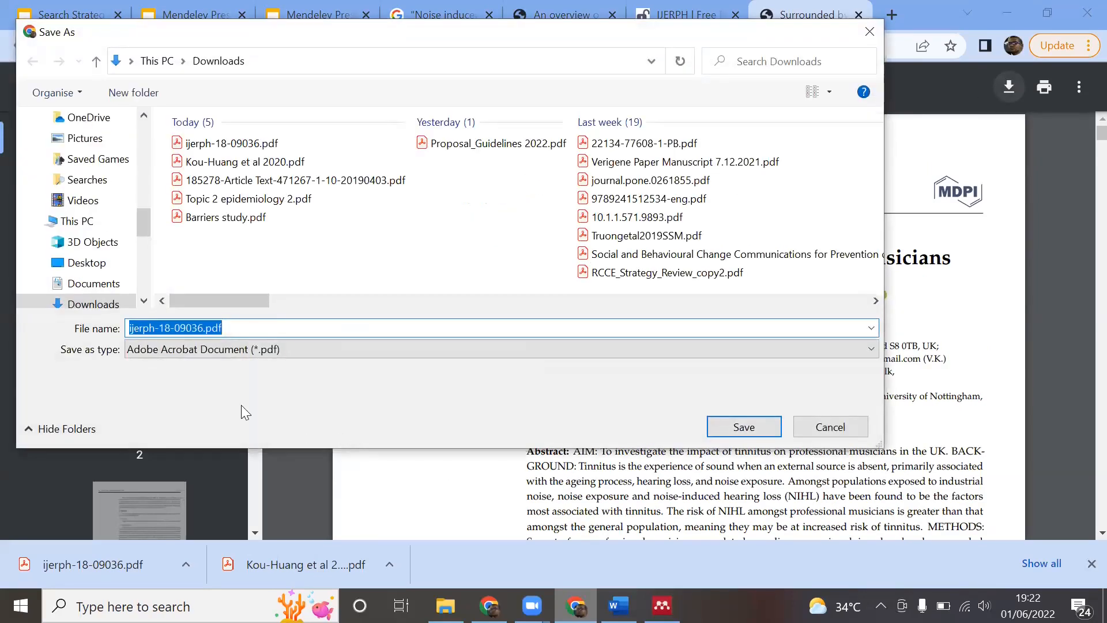
key("ctrl+v")
type("et")
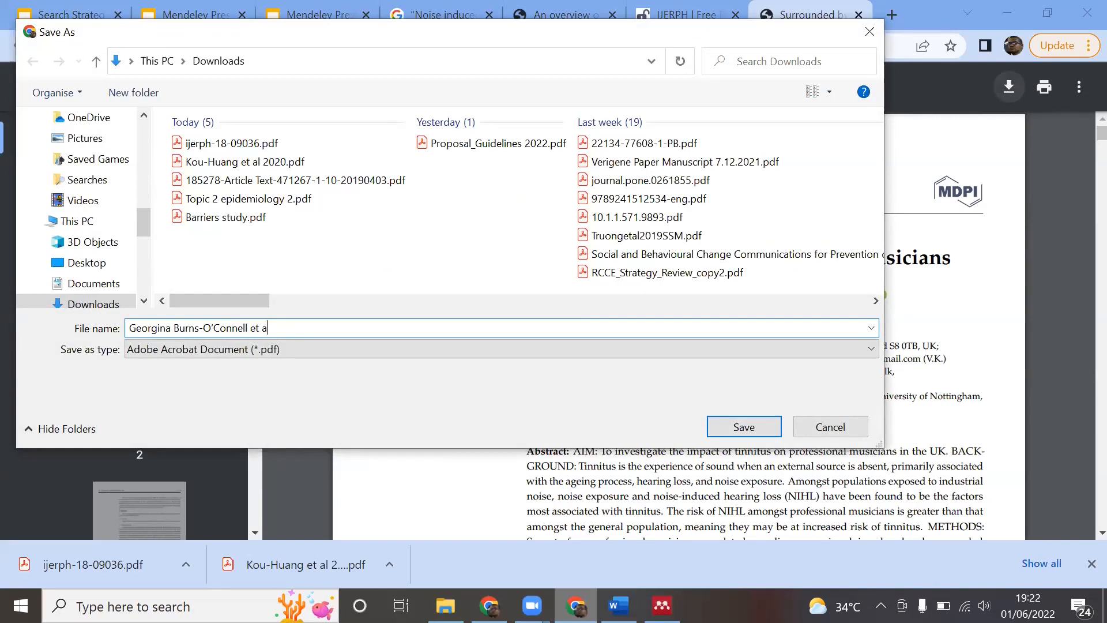
type(" al 2021")
left_click(744, 427)
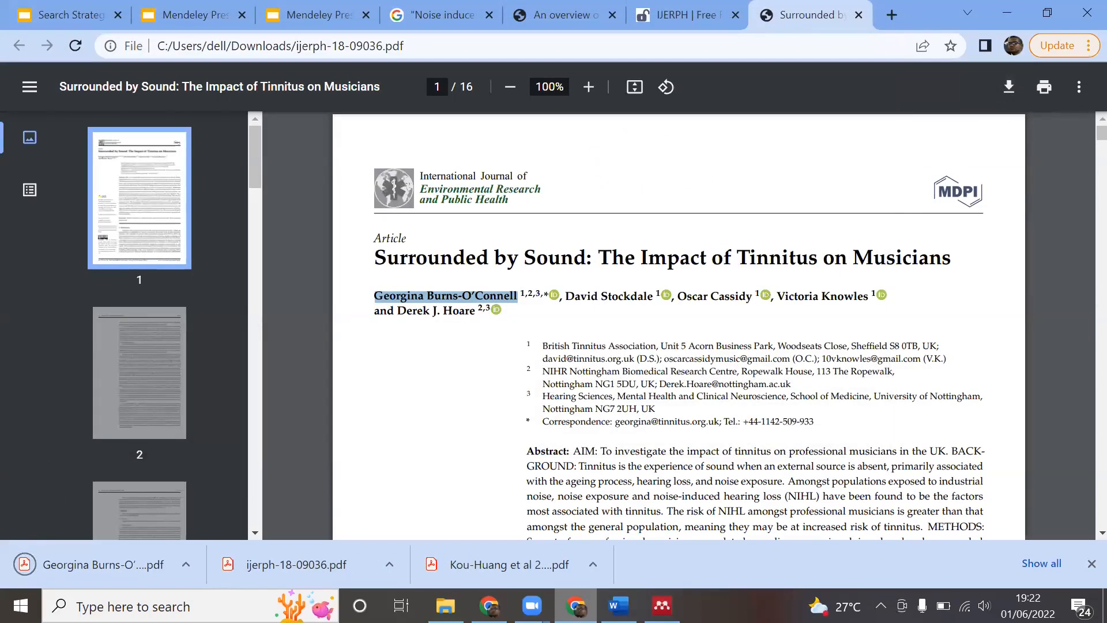
Switch to Mendeley Desktop and add the renamed 2021 tinnitus PDF from Downloads to the PHU Research folder.
left_click(662, 606)
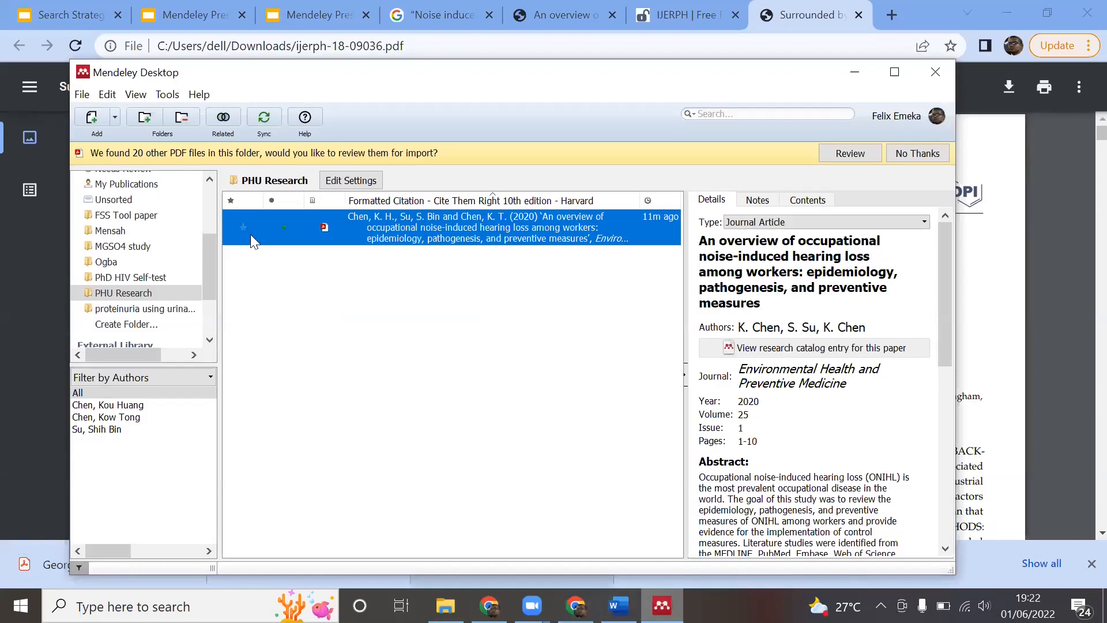
left_click(79, 96)
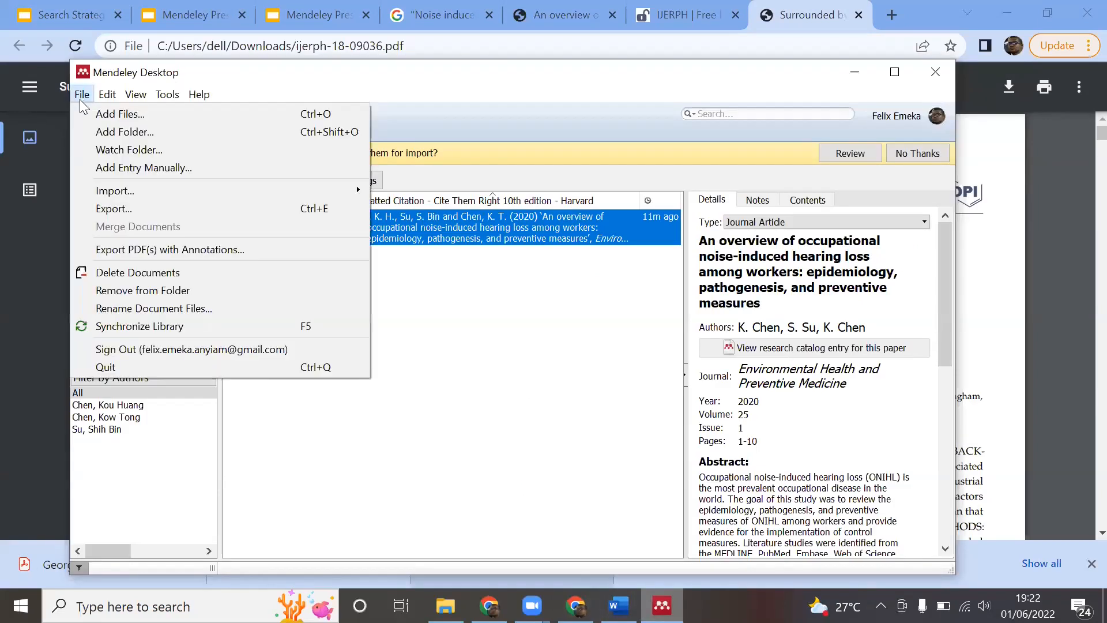
left_click(103, 118)
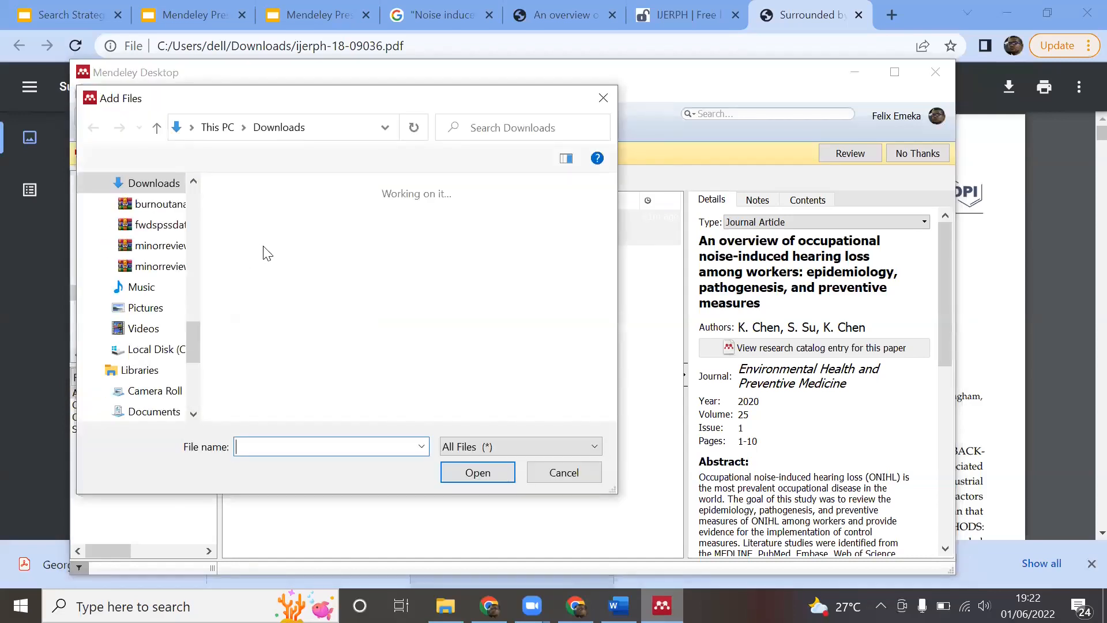
left_click(285, 212)
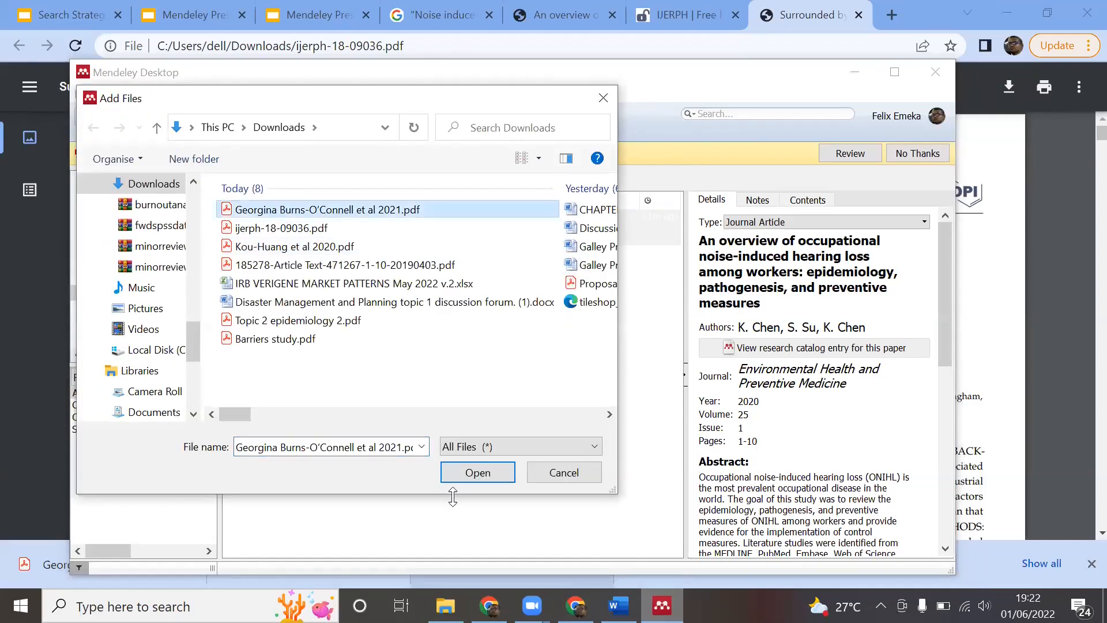
left_click(477, 473)
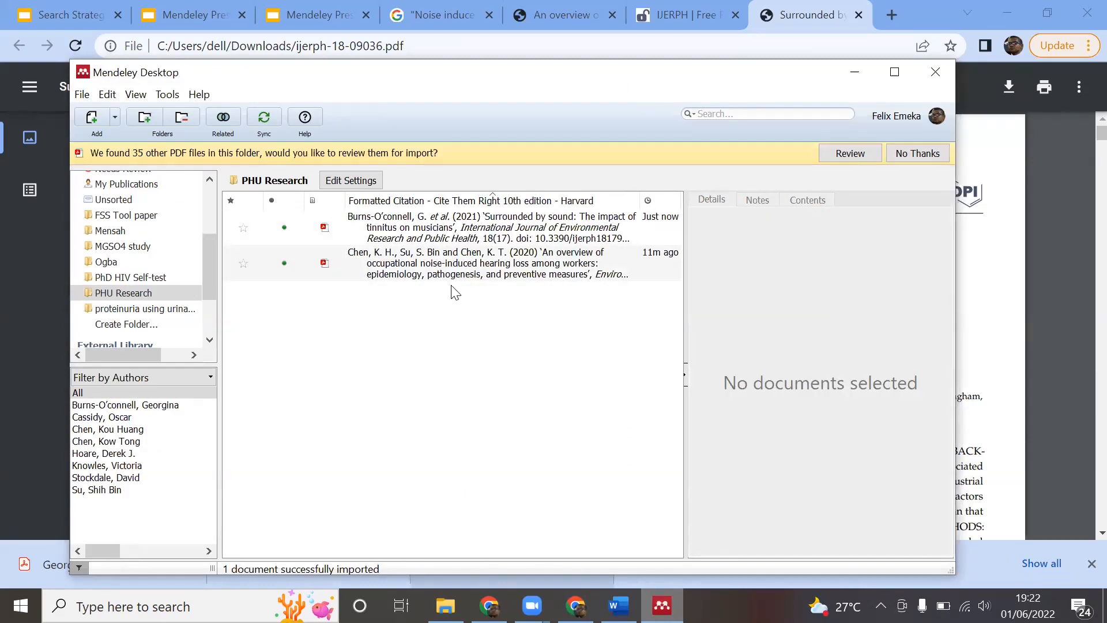
Compare the imported 2021 tinnitus entry with the 2020 occupational noise entry, and update the details of the 2021 entry.
left_click(451, 225)
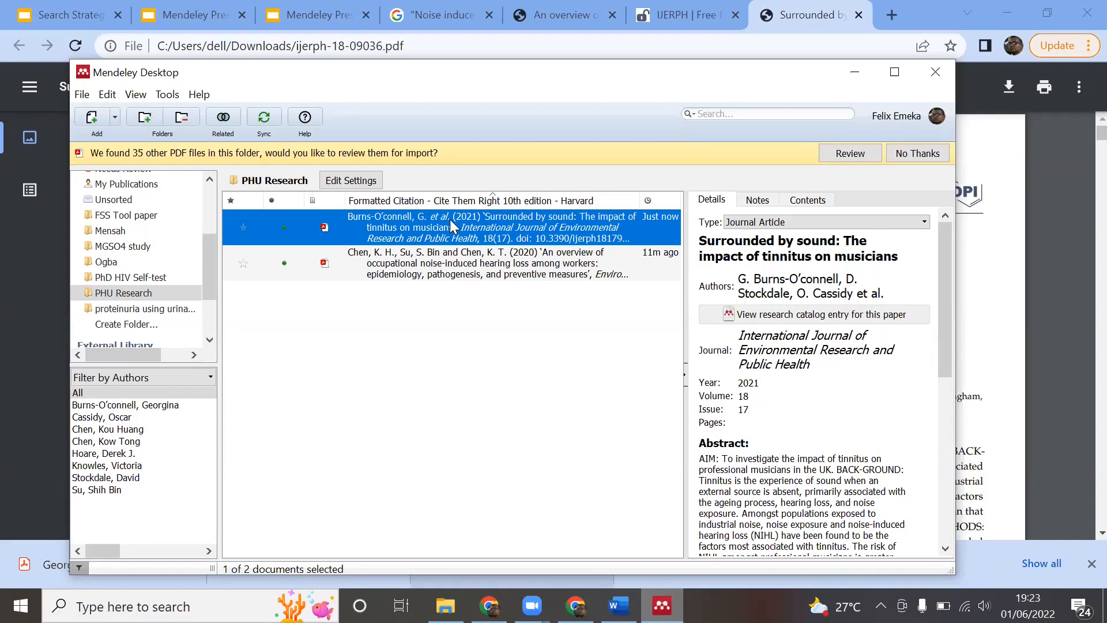
left_click(446, 264)
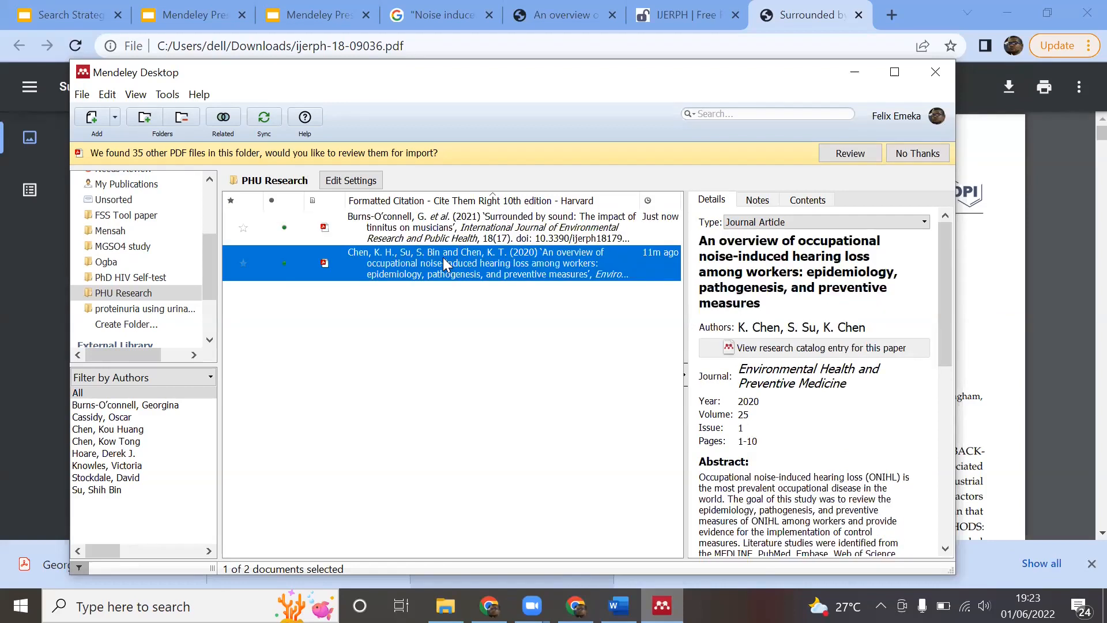
left_click(464, 228)
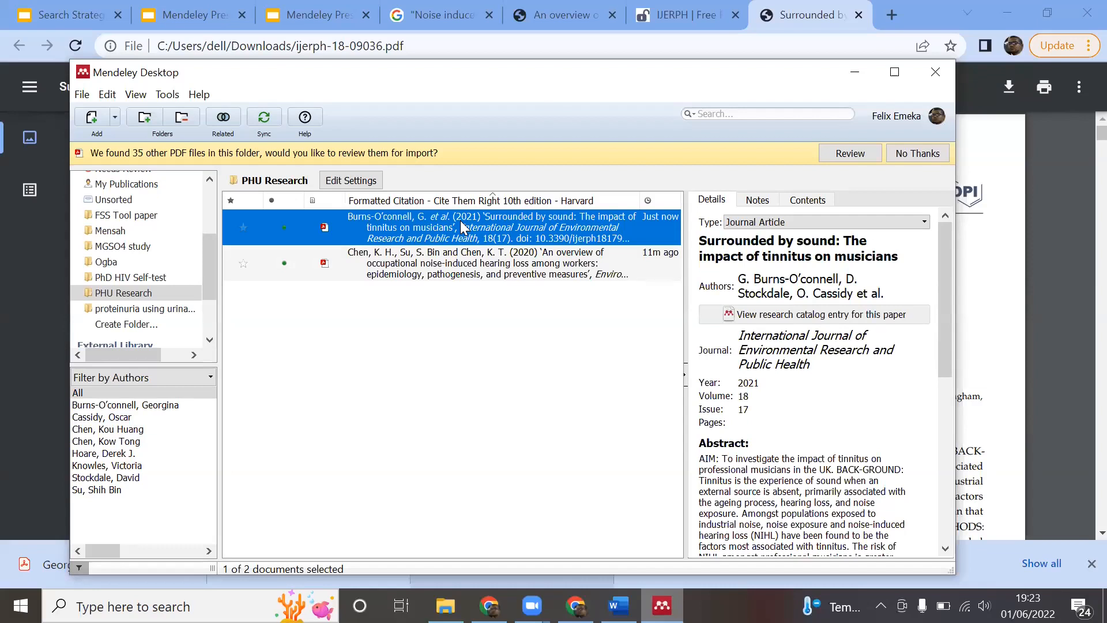
right_click(423, 224)
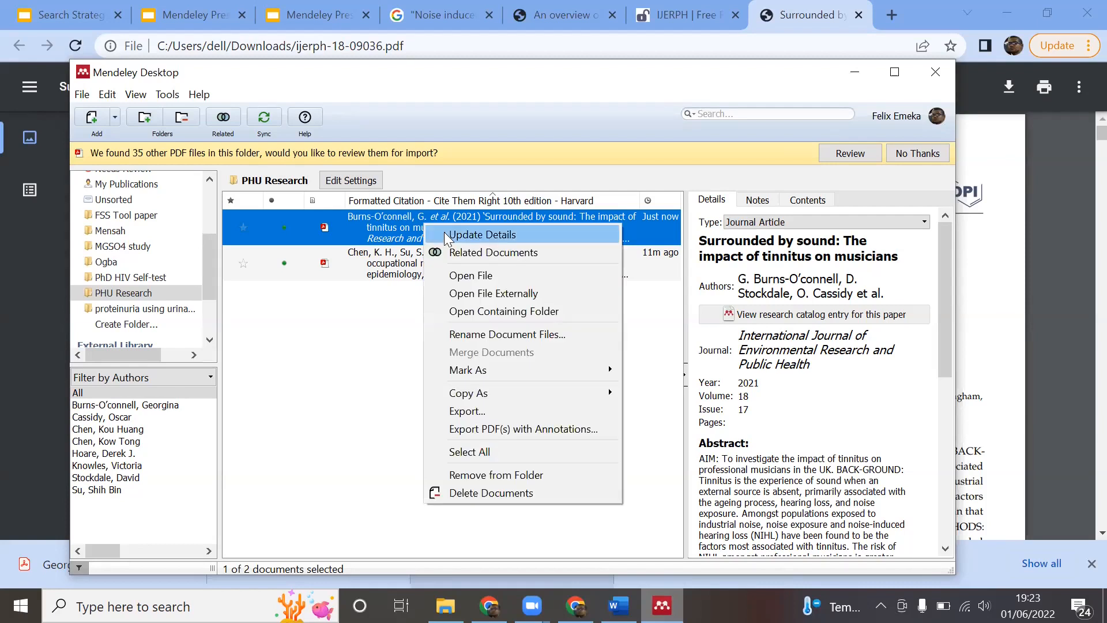
left_click(444, 231)
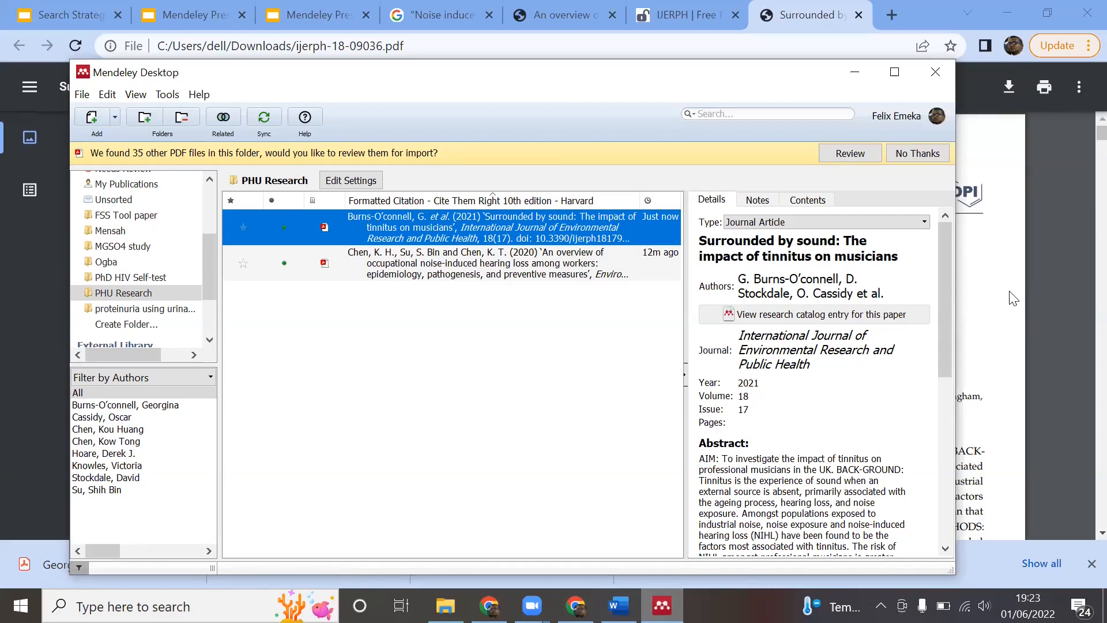
Check the page count in the article PDF, and set the 2021 entry's pages to 1-16 in Mendeley.
left_click(995, 291)
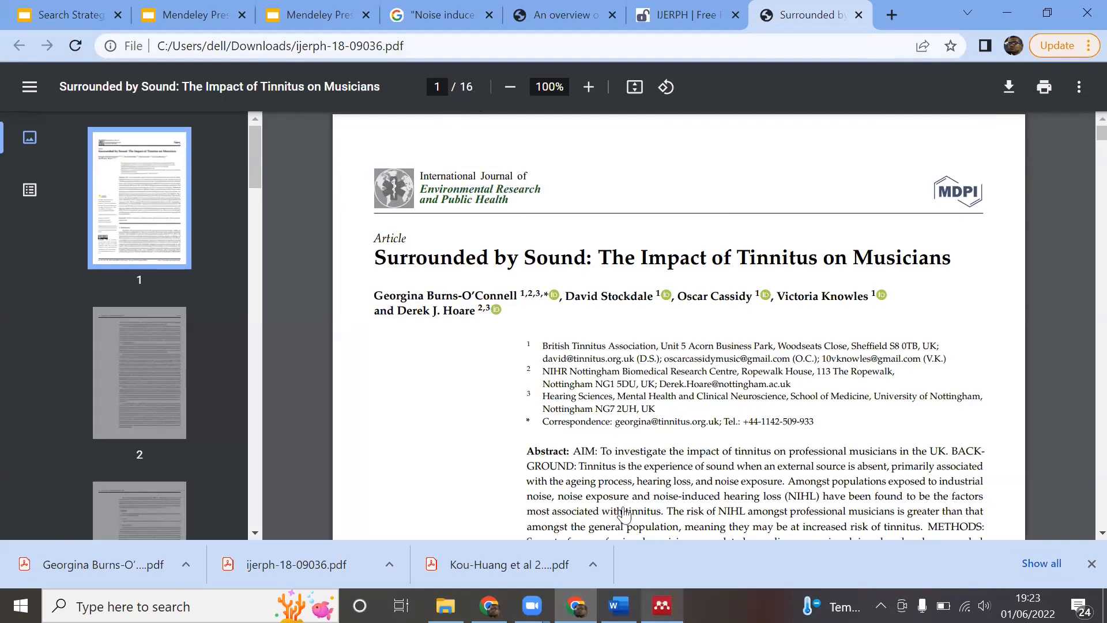
left_click(662, 605)
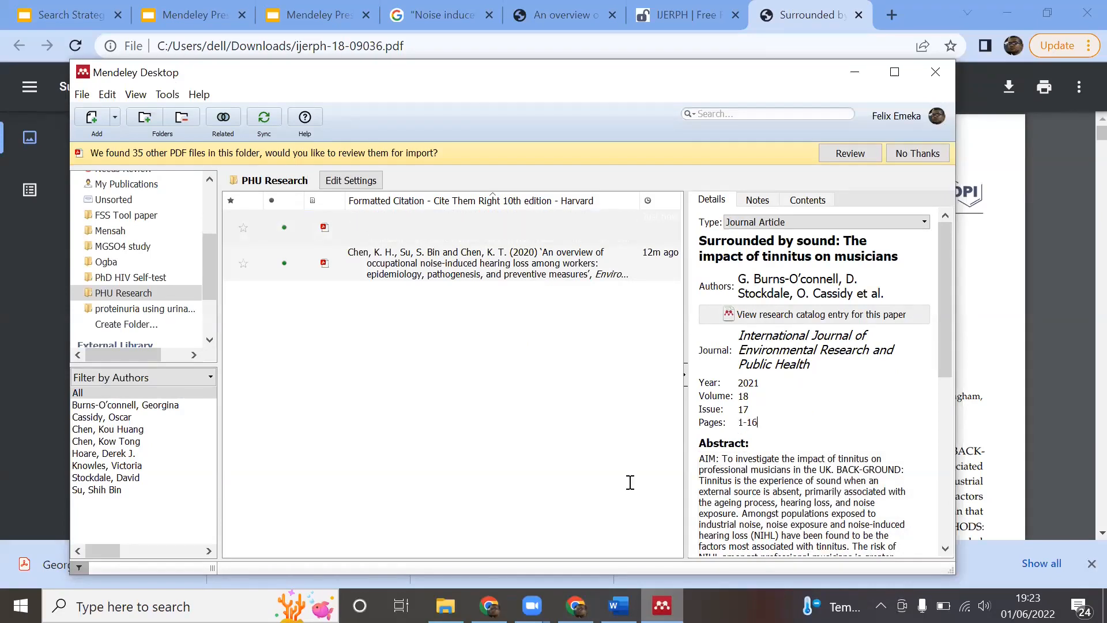
left_click(497, 377)
left_click(480, 238)
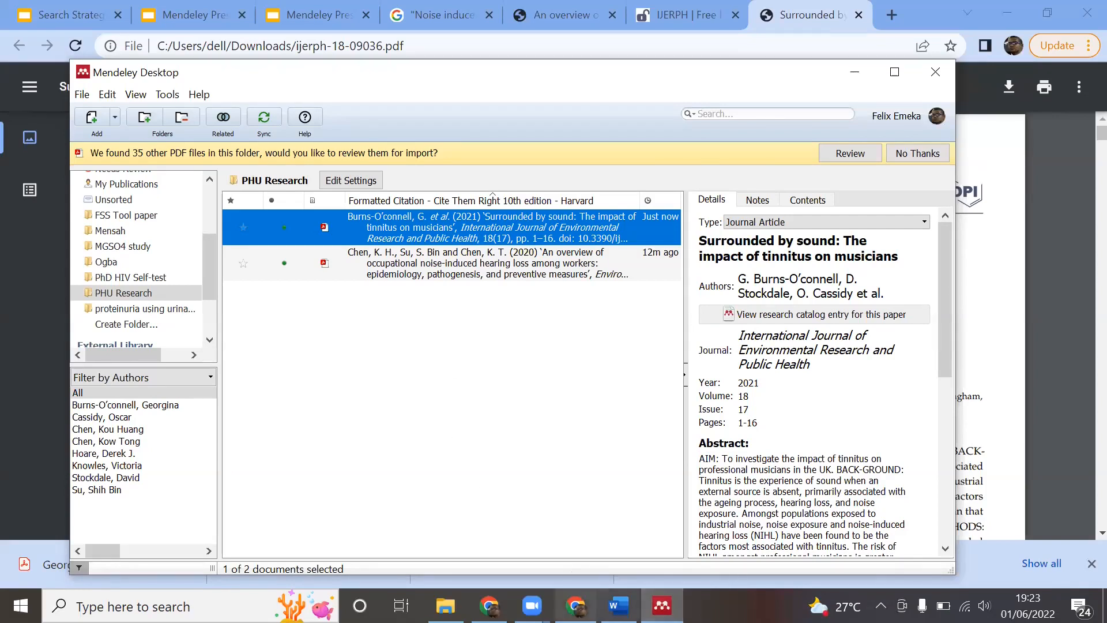
Switch to the Word document and try to cite the 2021 tinnitus article from Mendeley after the existing 2020 citation.
left_click(619, 605)
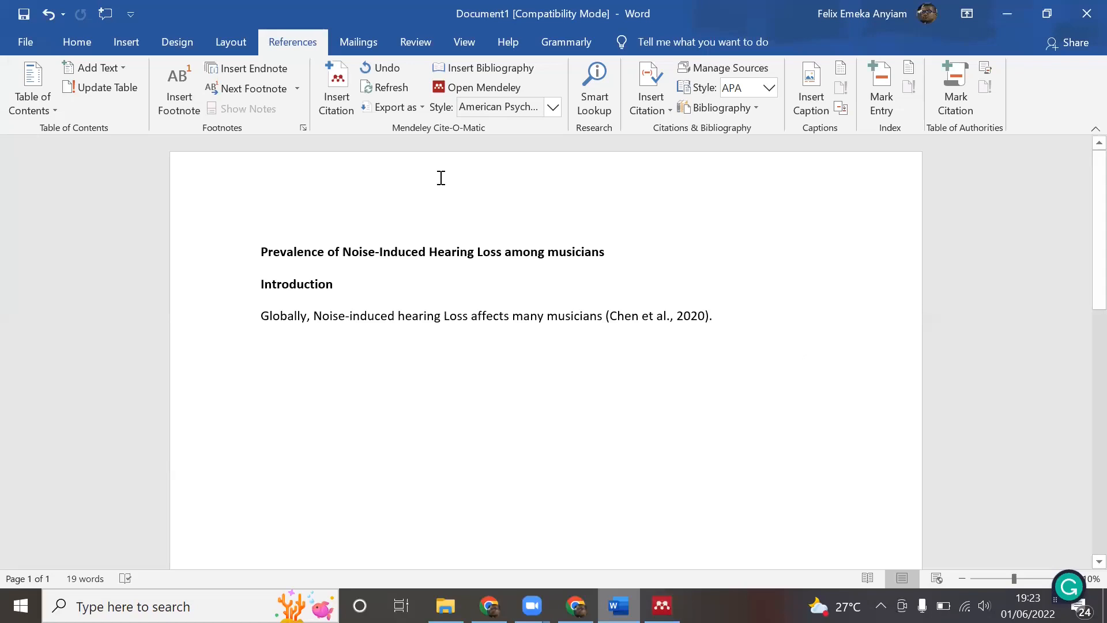
left_click(338, 90)
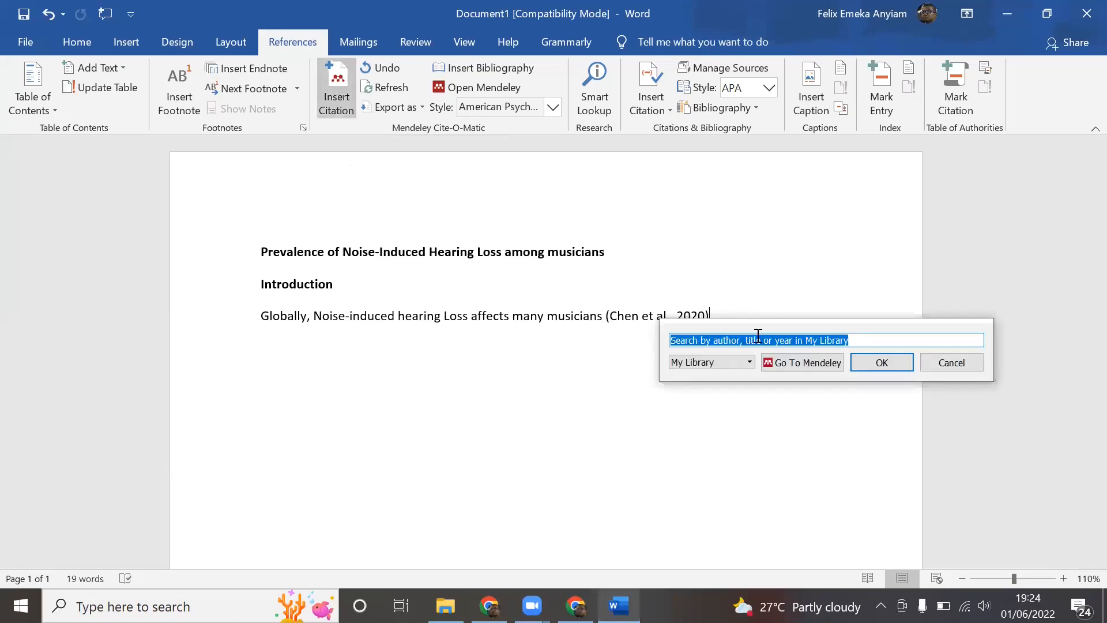
left_click(781, 364)
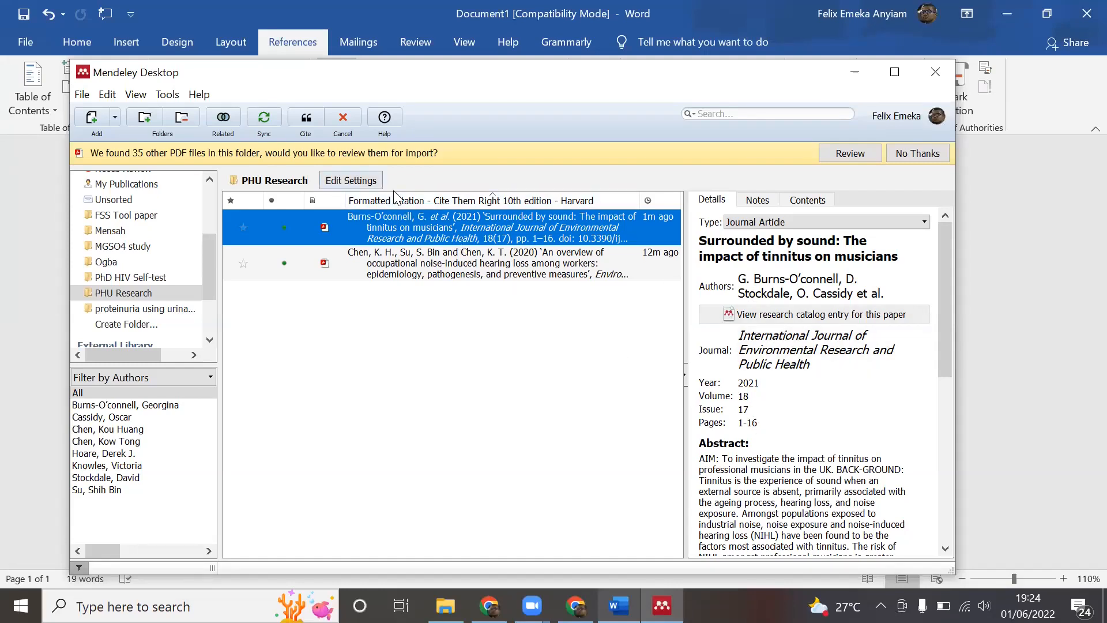
left_click(305, 109)
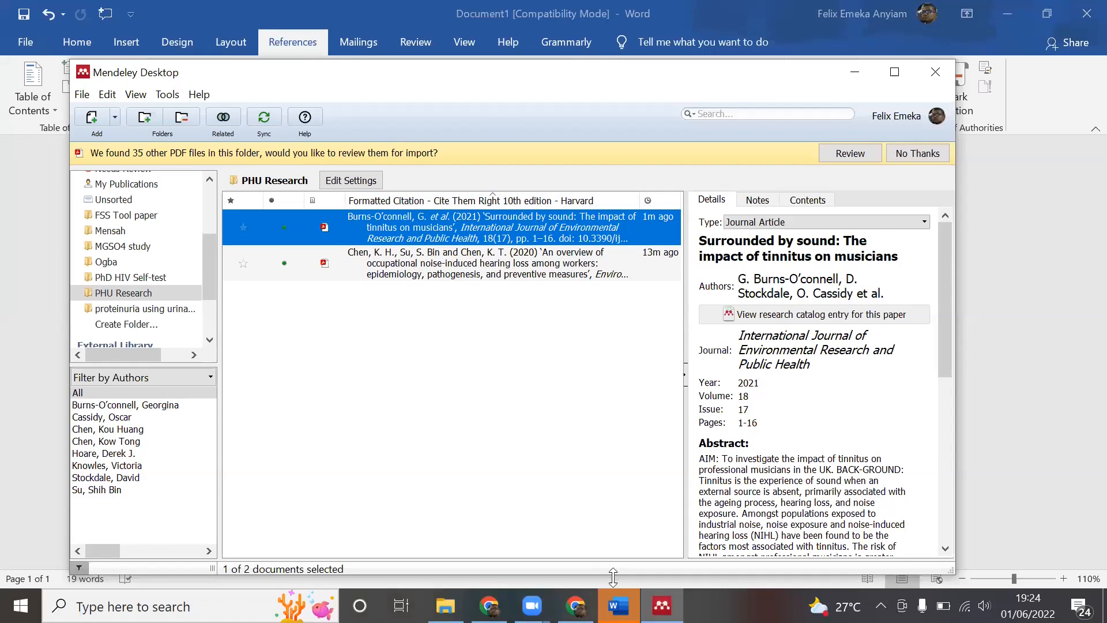
Return to Word and insert the Mendeley citation of the 2021 tinnitus article directly after the 2020 citation in the Introduction sentence.
left_click(619, 605)
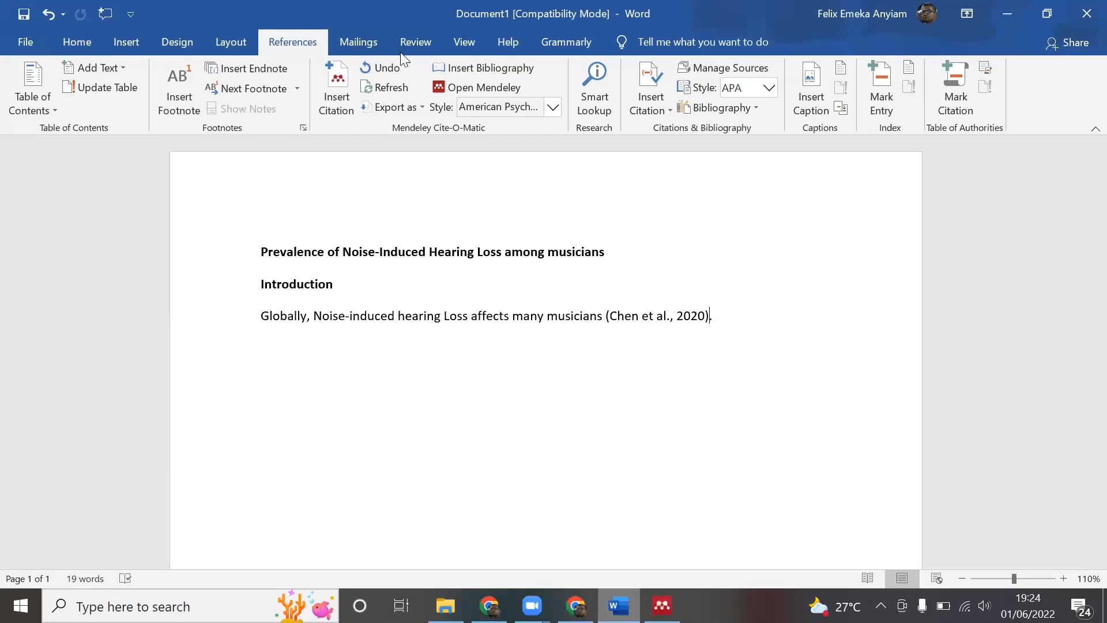
left_click(335, 102)
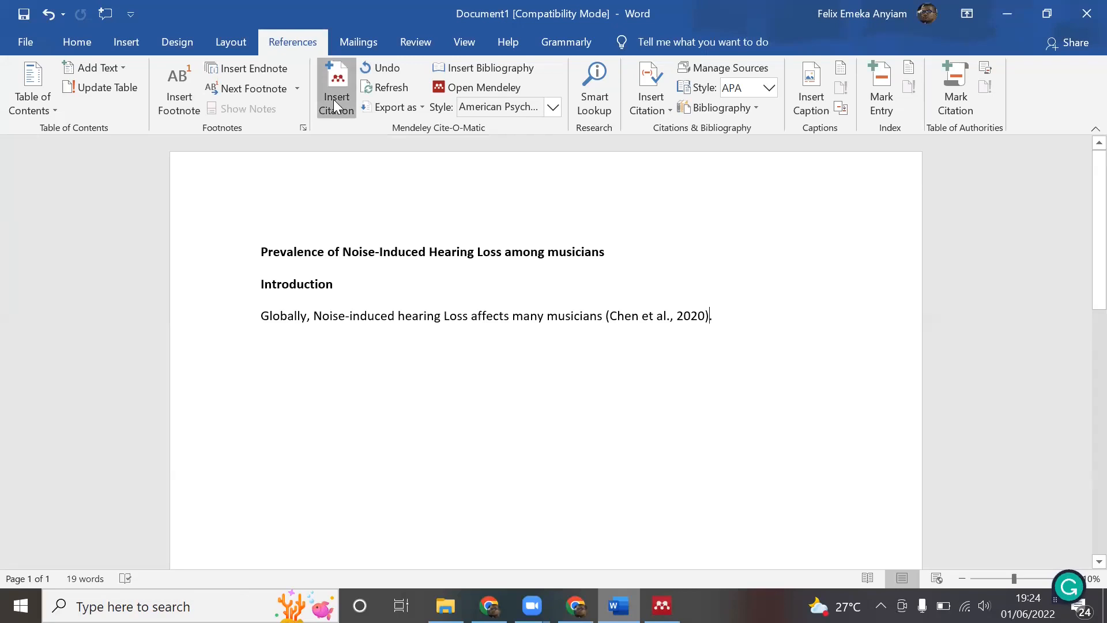
left_click(801, 362)
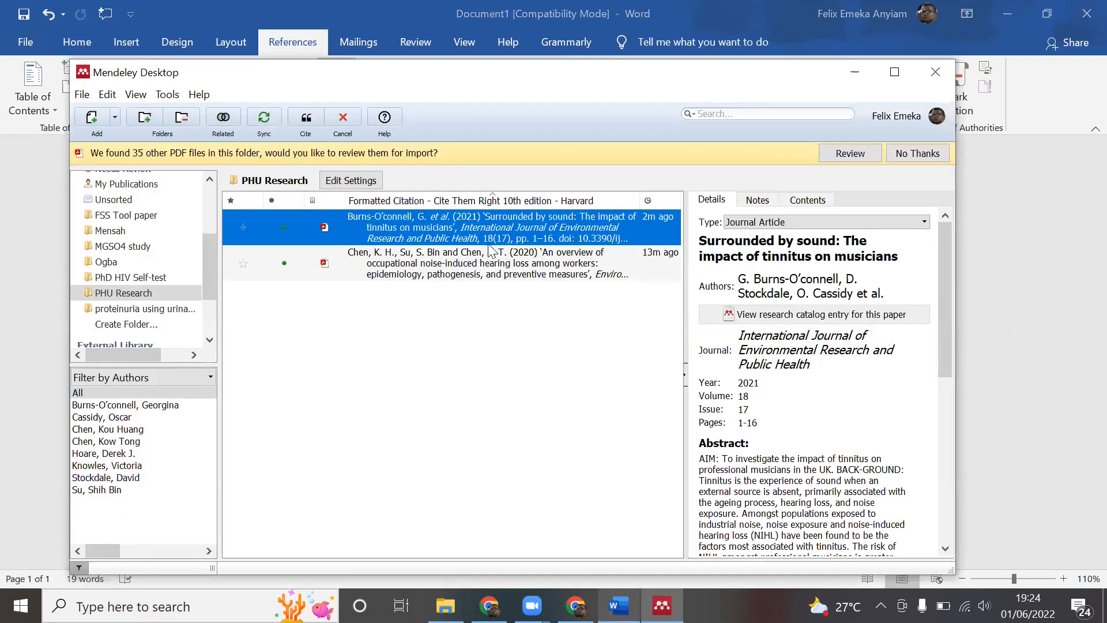
left_click(306, 120)
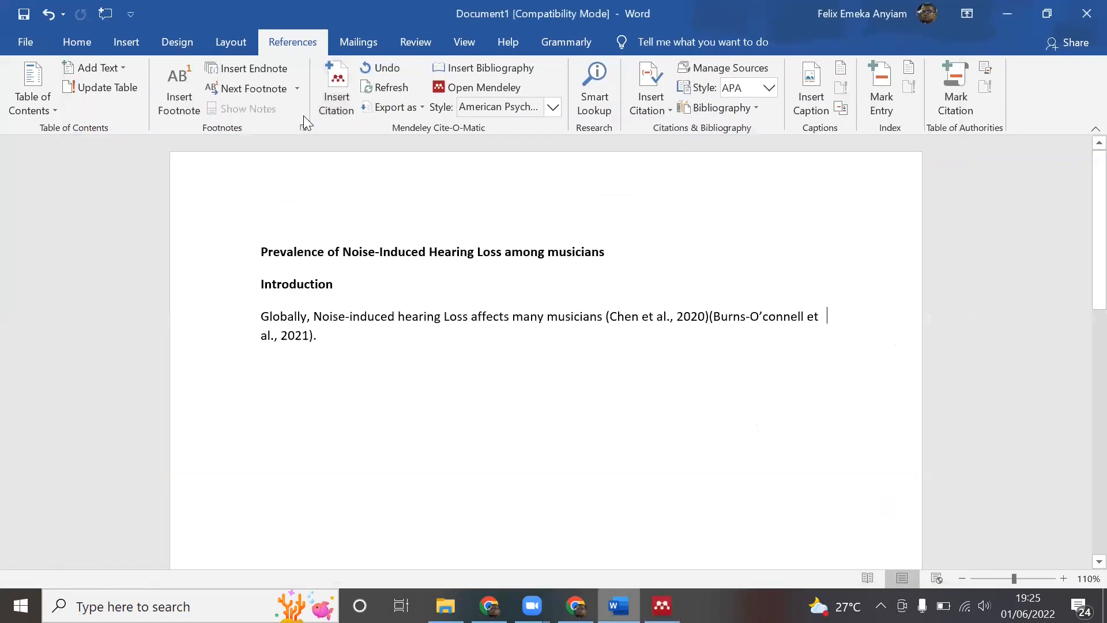
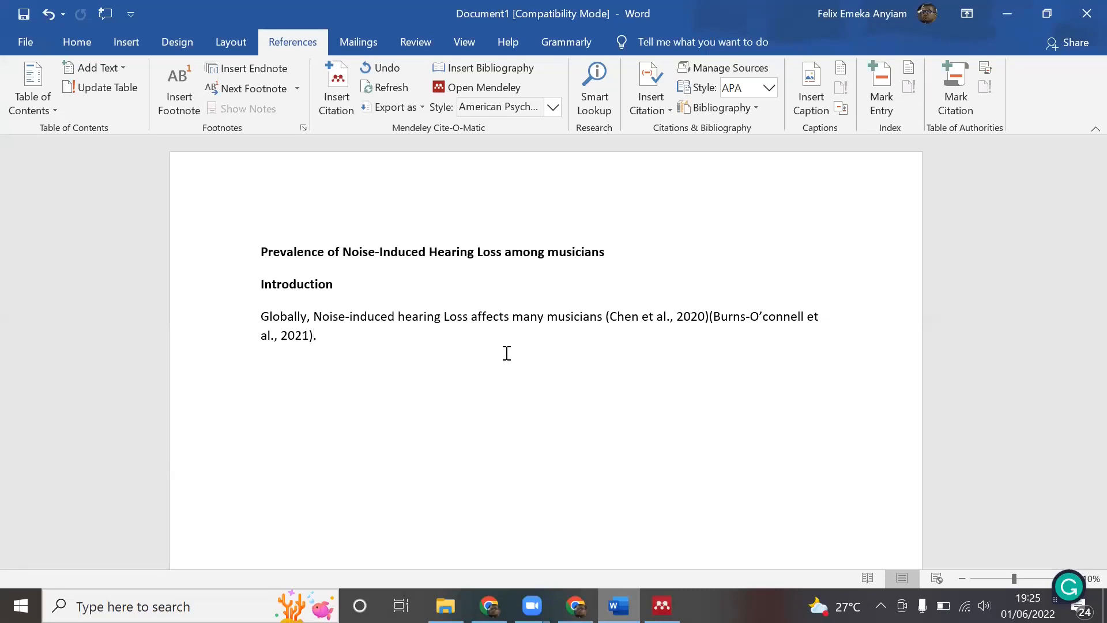
Select the adjacent 2020 and 2021 citations in the Introduction sentence and merge them into a single citation.
left_click(626, 323)
left_click_drag(626, 323, 312, 345)
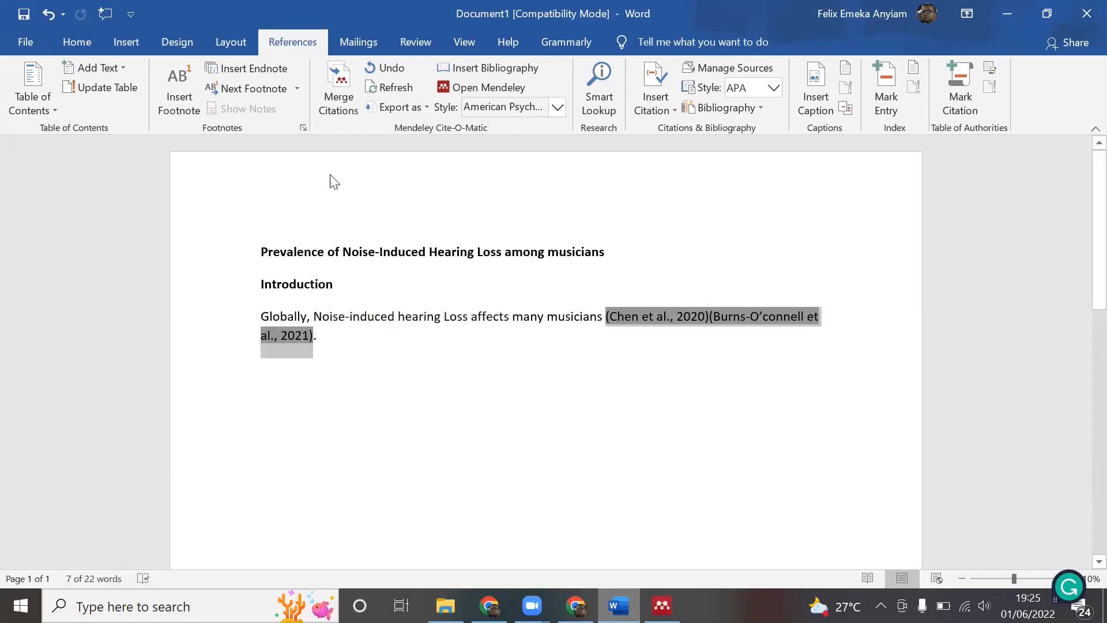
left_click(541, 412)
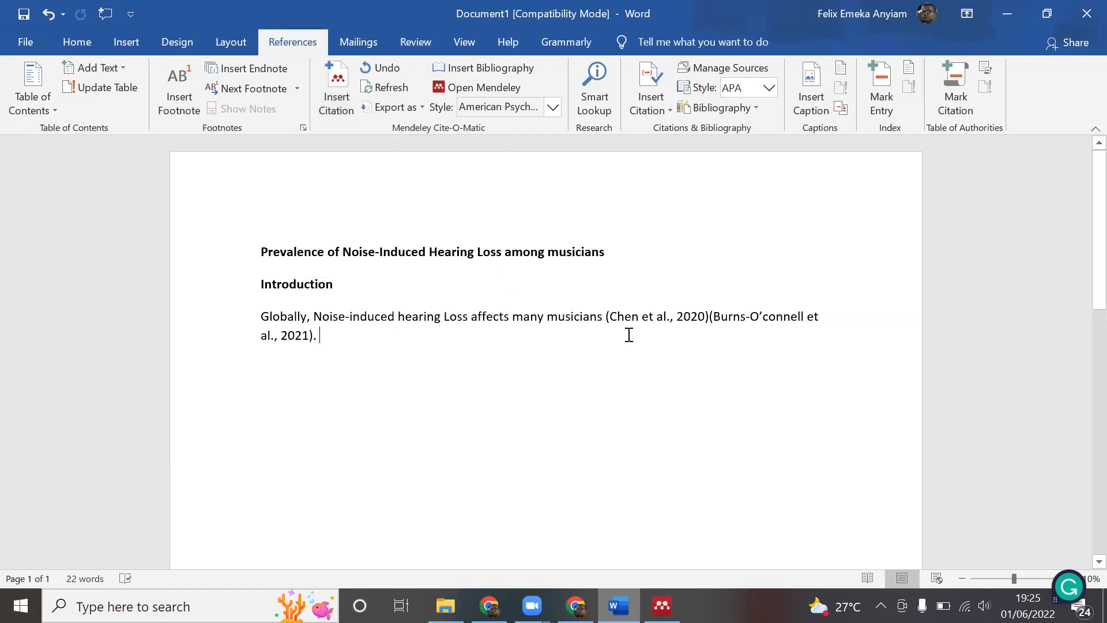
left_click(607, 325)
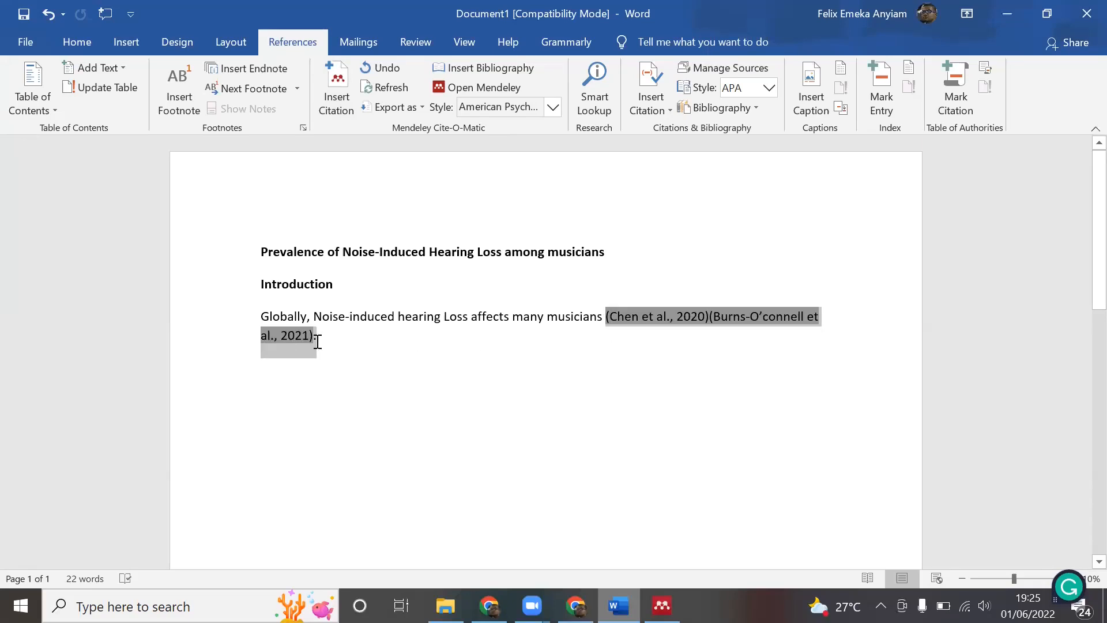
left_click_drag(318, 342, 317, 341)
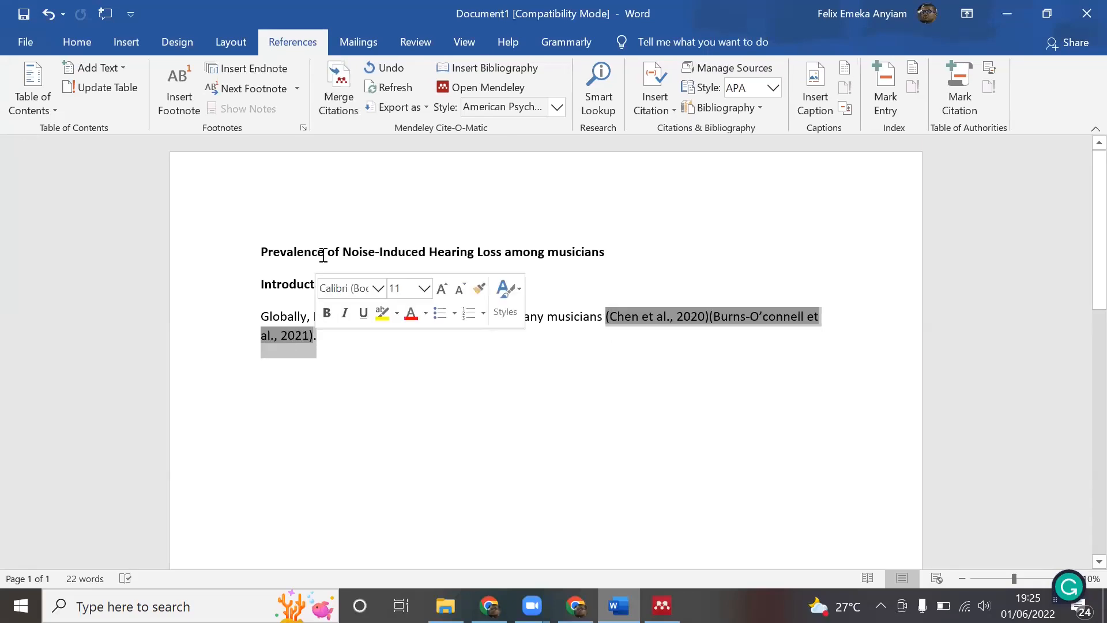
left_click(335, 97)
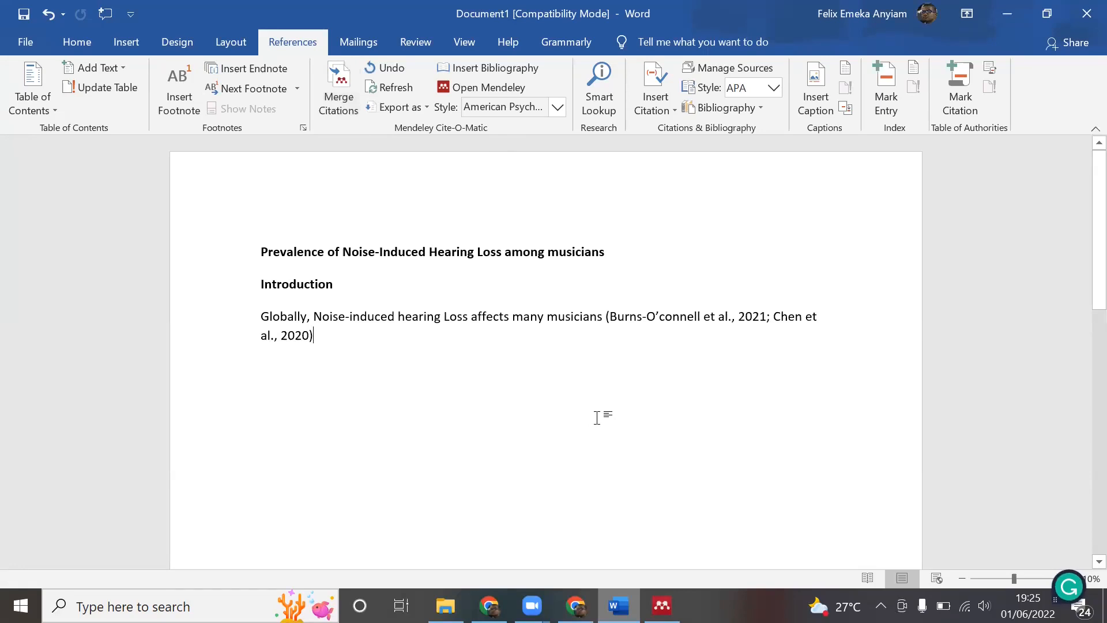
End the Introduction sentence with a period and add a bold "Reference" heading several lines below it.
type(".")
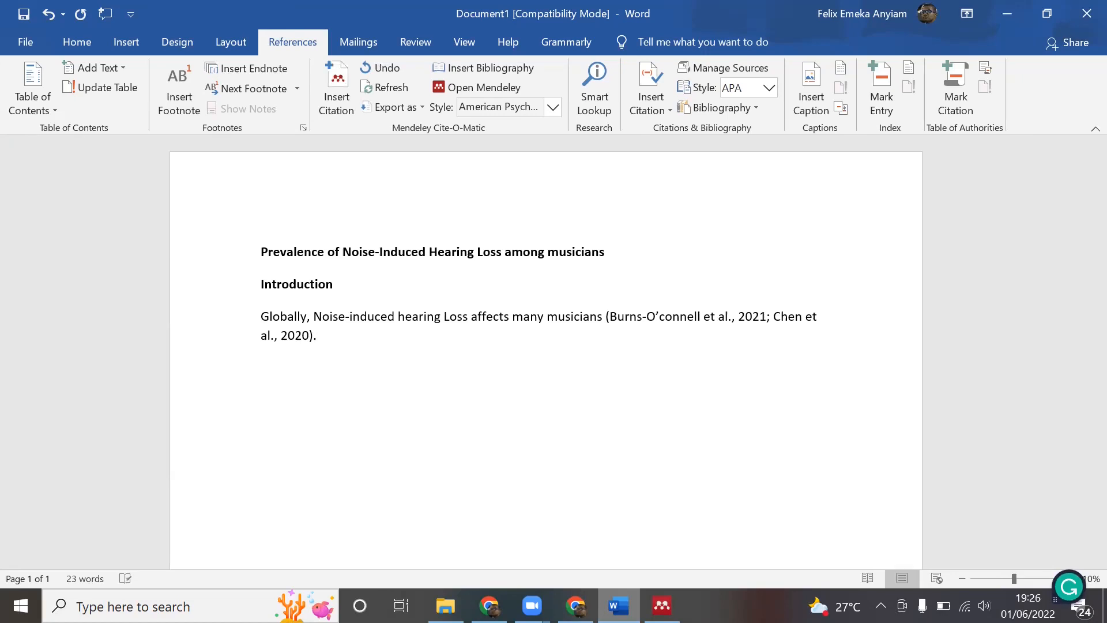
type("Reference")
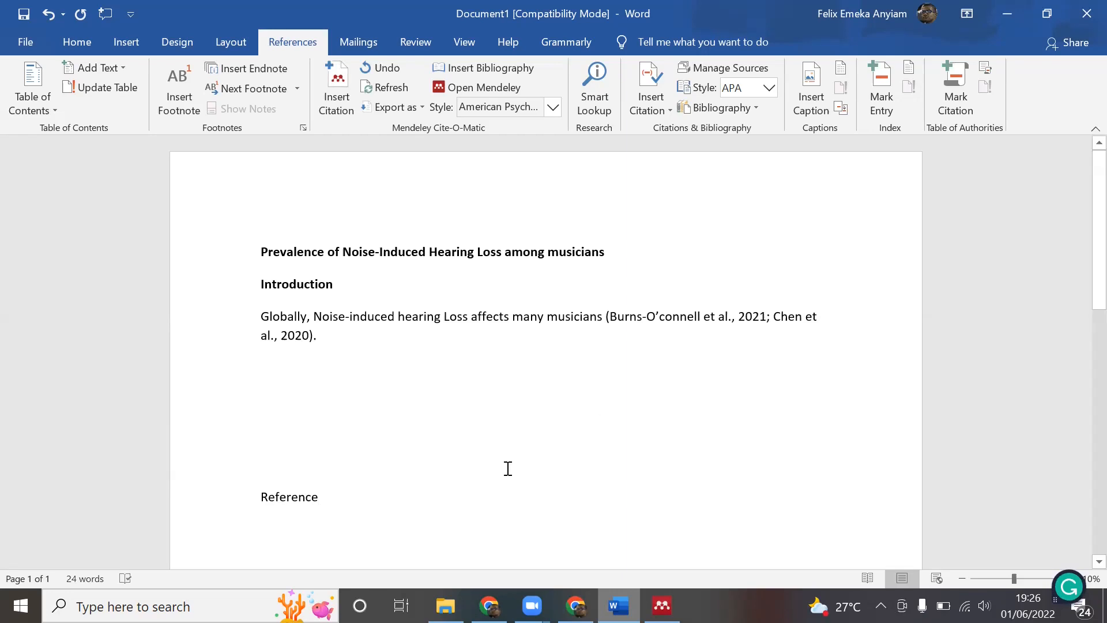
left_click_drag(259, 497, 334, 503)
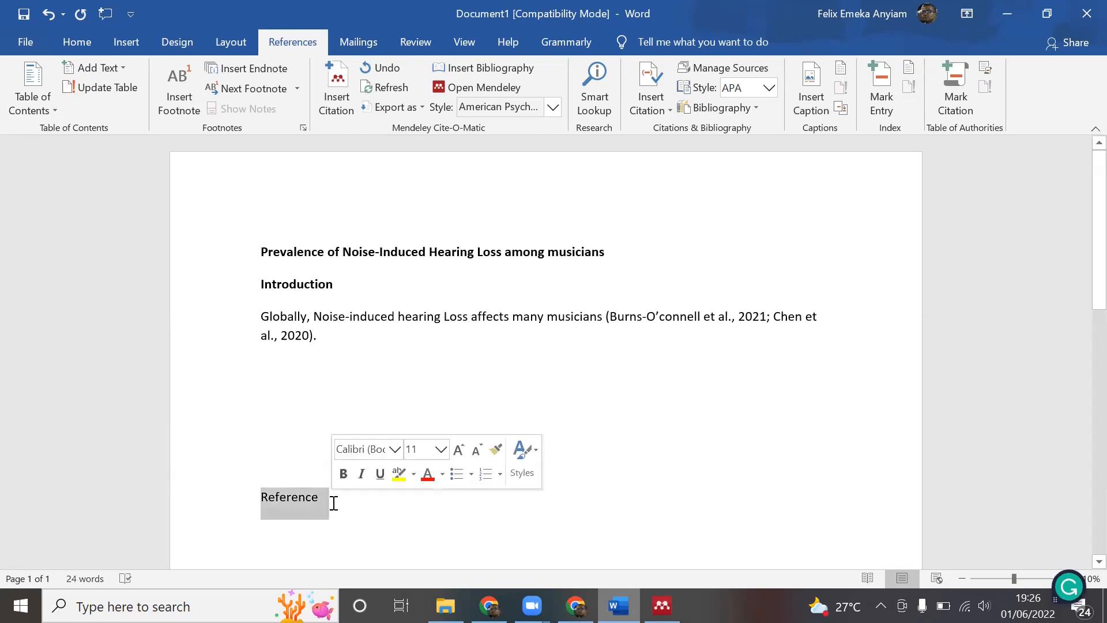
key("ctrl+b")
left_click(335, 503)
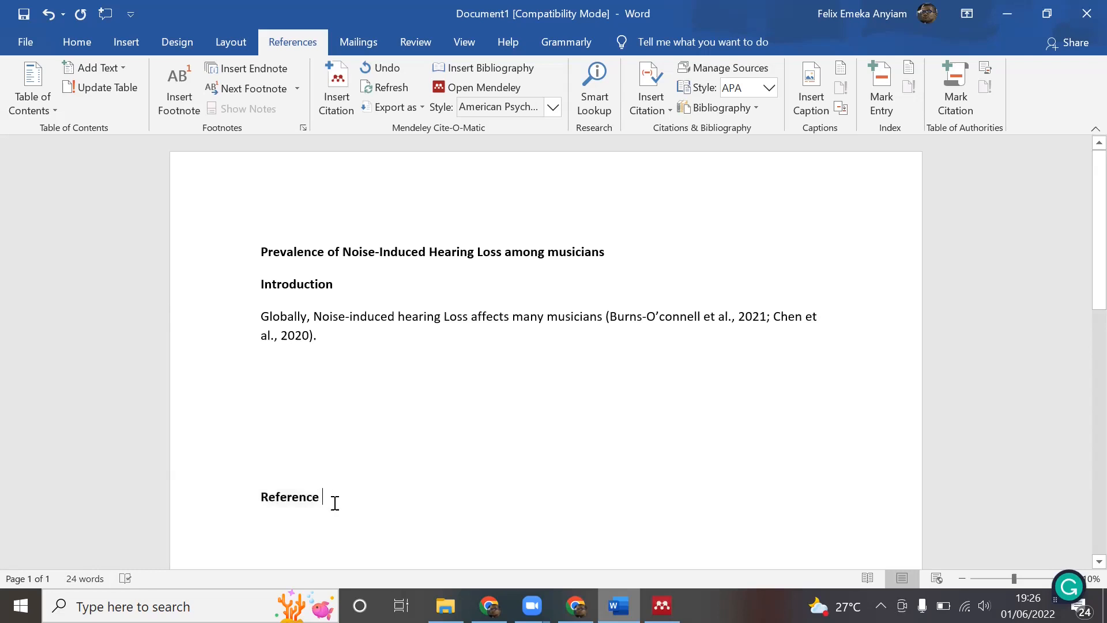
Insert the Mendeley bibliography on a new line beneath the Reference heading.
key("Return")
scroll(1080, 256, "down", 1)
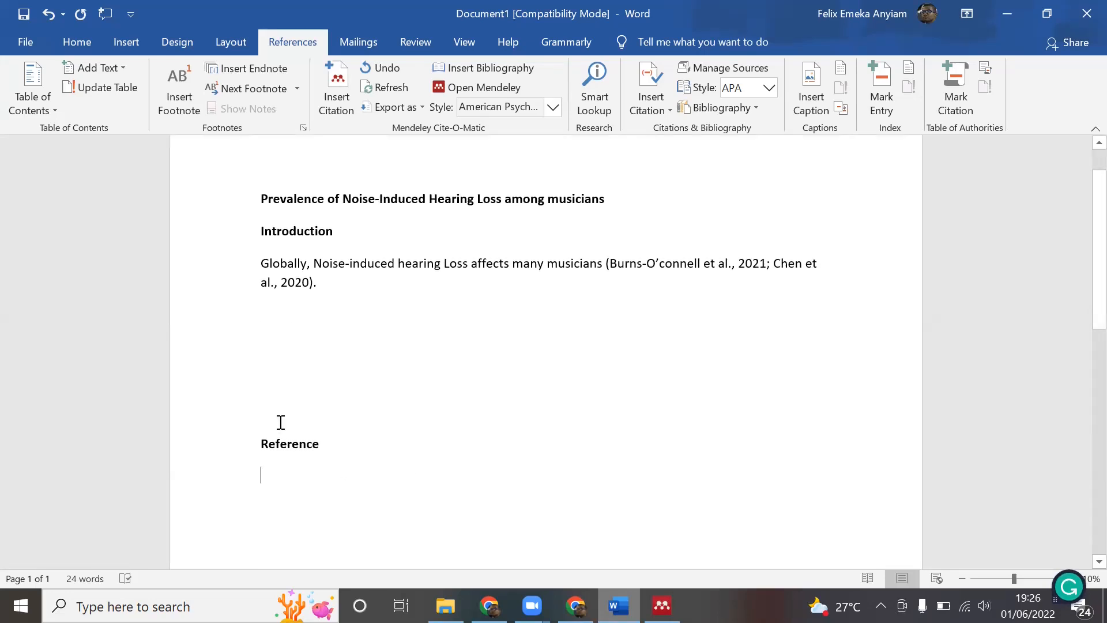
left_click(480, 67)
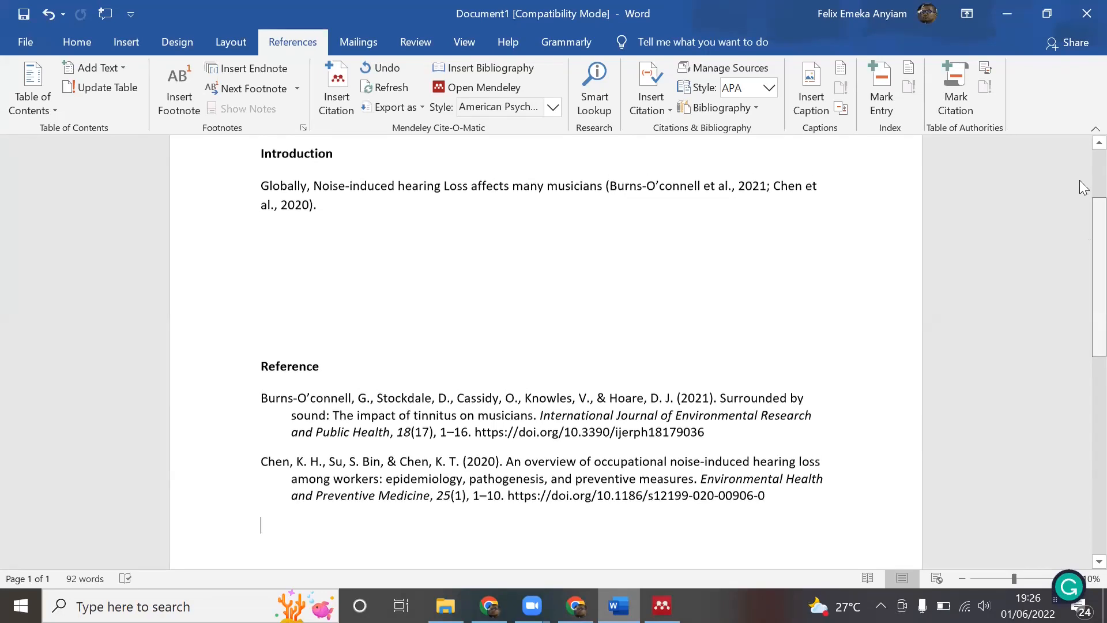
After the merged citation, write "It has also been observed that age is also a factor in increased prevalence".
scroll(1080, 180, "up", 3)
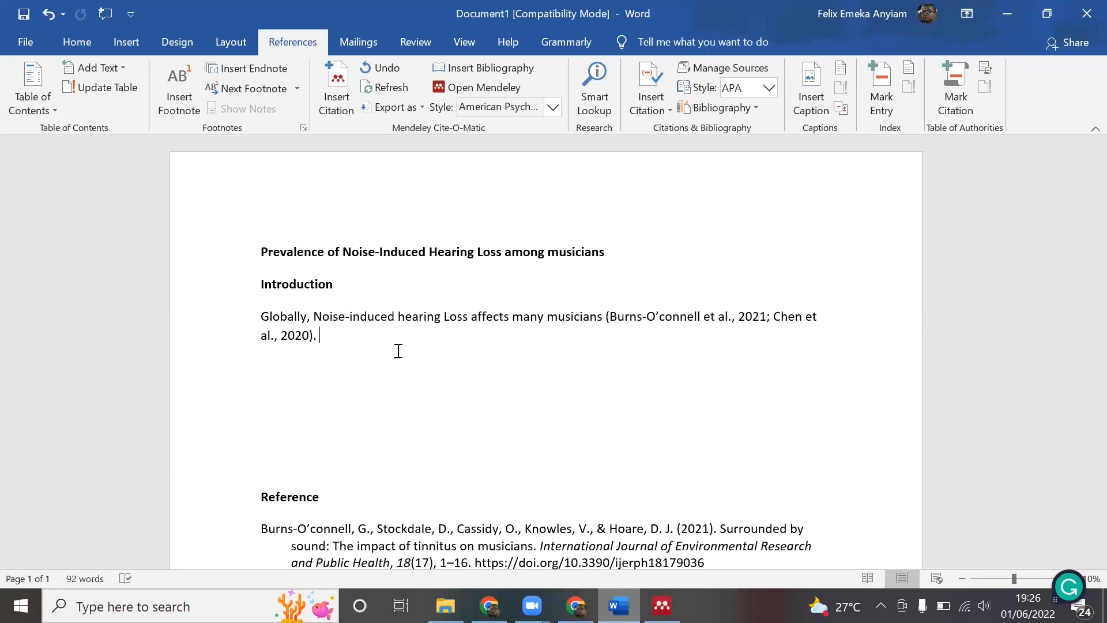
type("It has also bee")
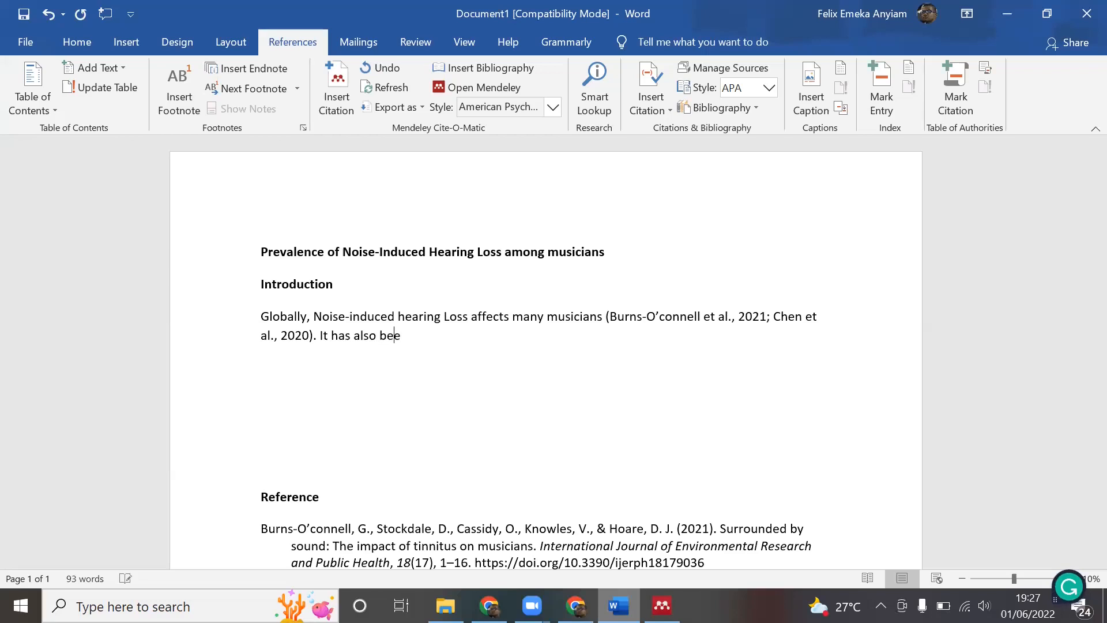
type("n observed ")
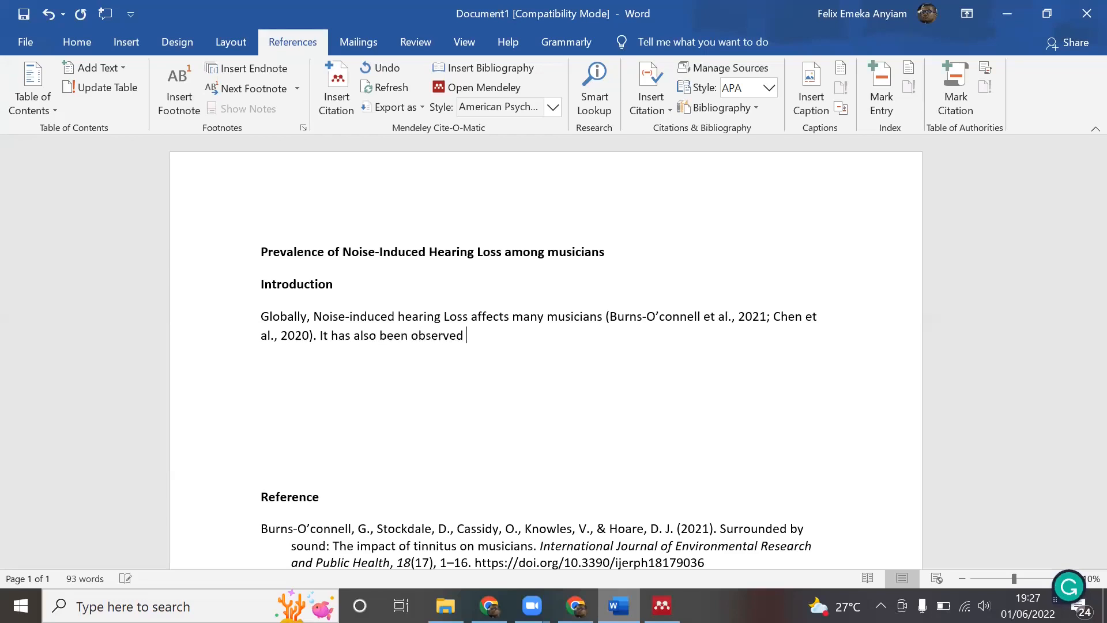
type("that age is also a factor ")
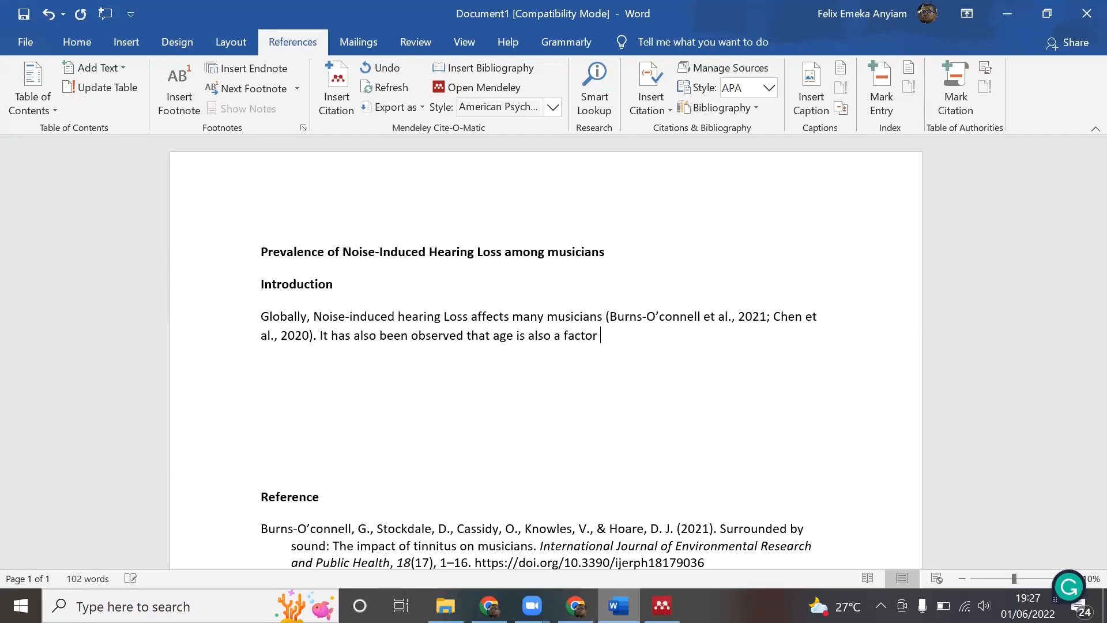
type("in man")
key("BackSpace")
key("BackSpace")
key("BackSpace")
key("BackSpace")
type("increasd")
key("BackSpace")
type("ed preca")
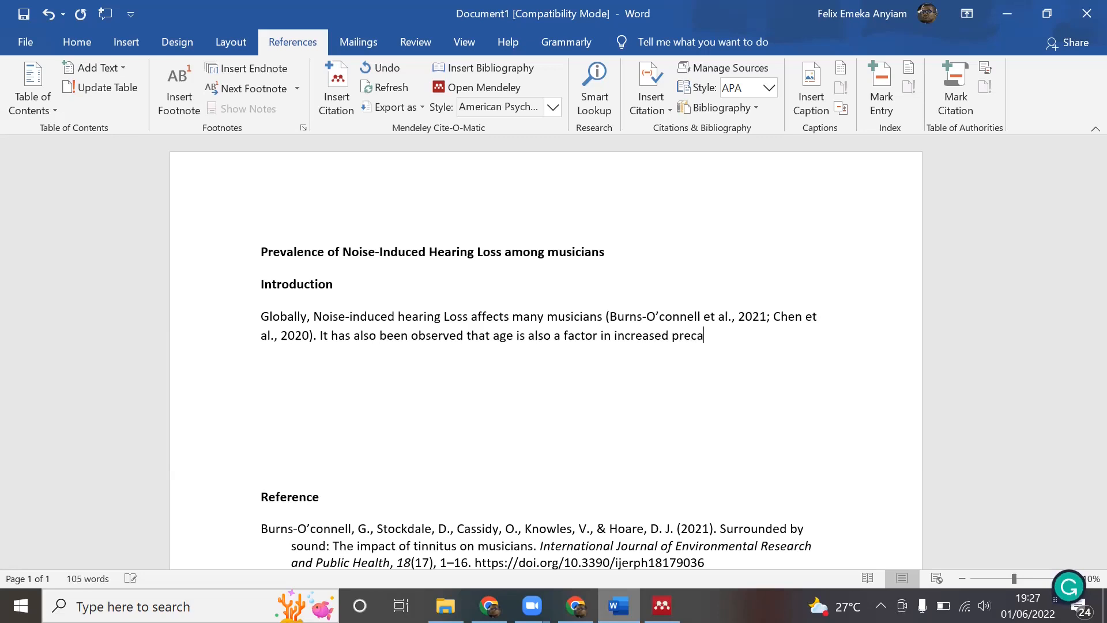
key("BackSpace")
key("BackSpace")
type("valence")
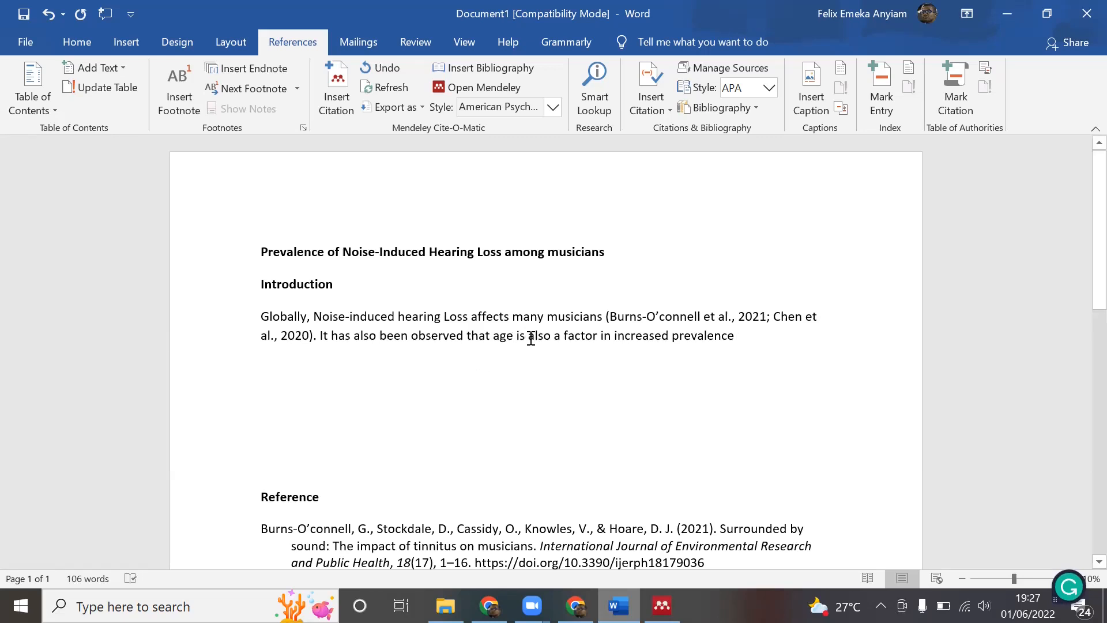
Delete the "also" before "a factor" in the new sentence and finish the sentence with "of NIHL.".
left_click_drag(529, 336, 562, 343)
key("BackSpace")
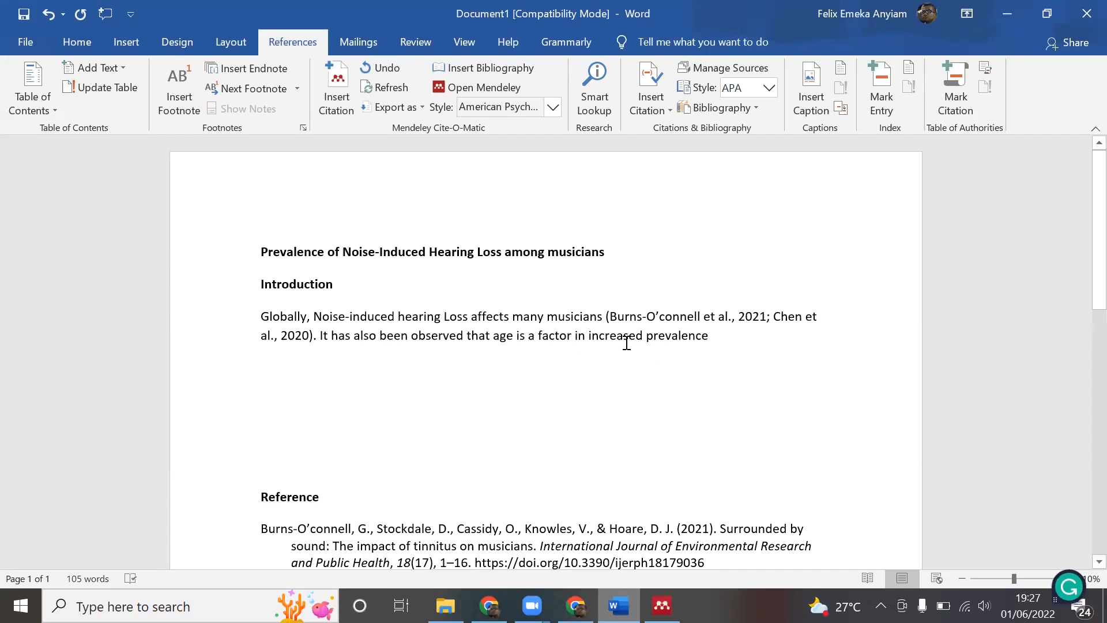
type("of NI")
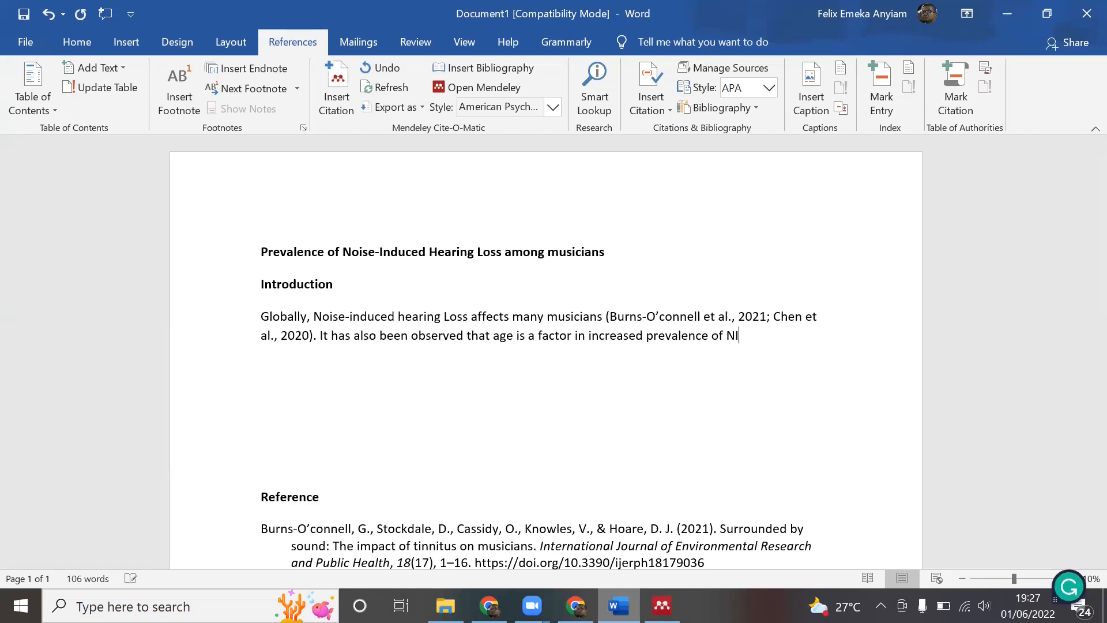
type("HL.")
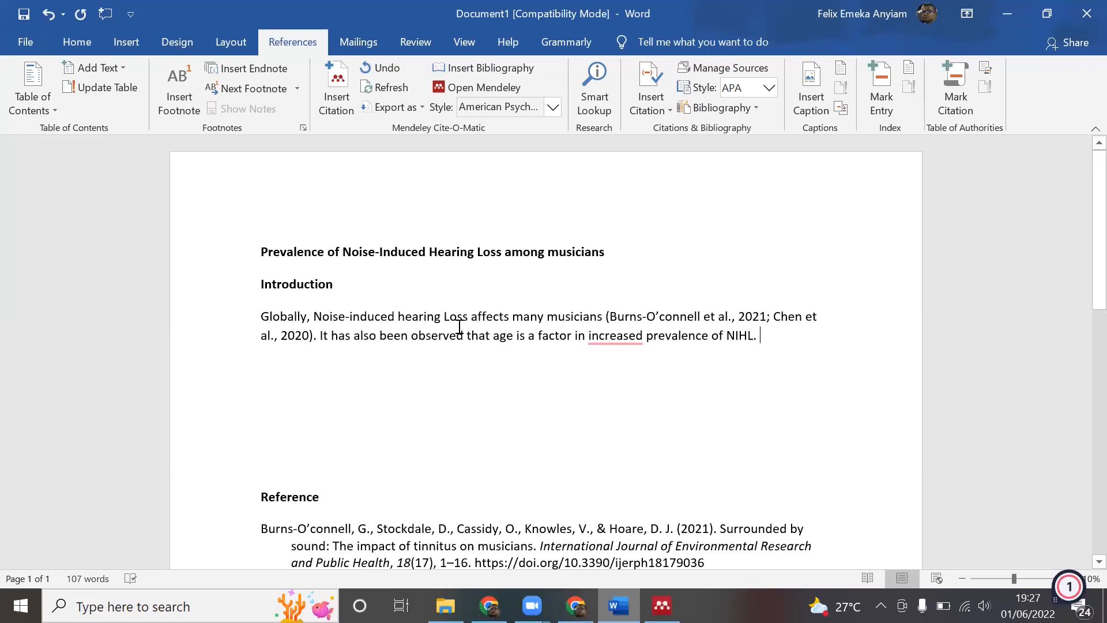
Insert "(NIHL)" after "hearing Loss" in the first sentence and apply the Grammarly corrections "the increased" and "loss".
left_click(471, 318)
type("(NIHL)")
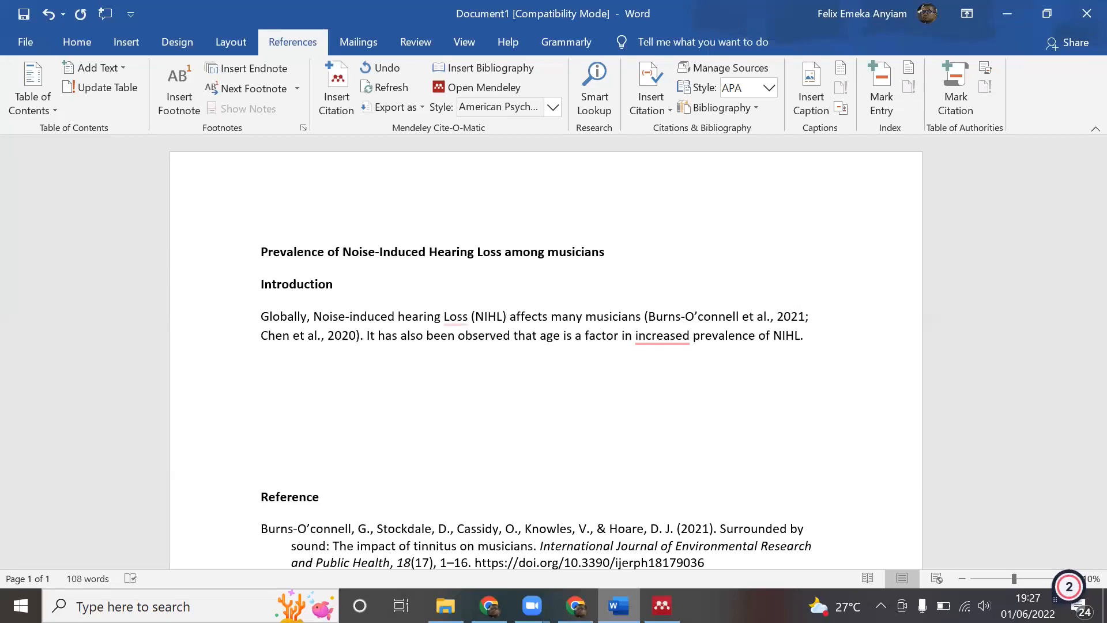
mouse_move(647, 339)
left_click(661, 386)
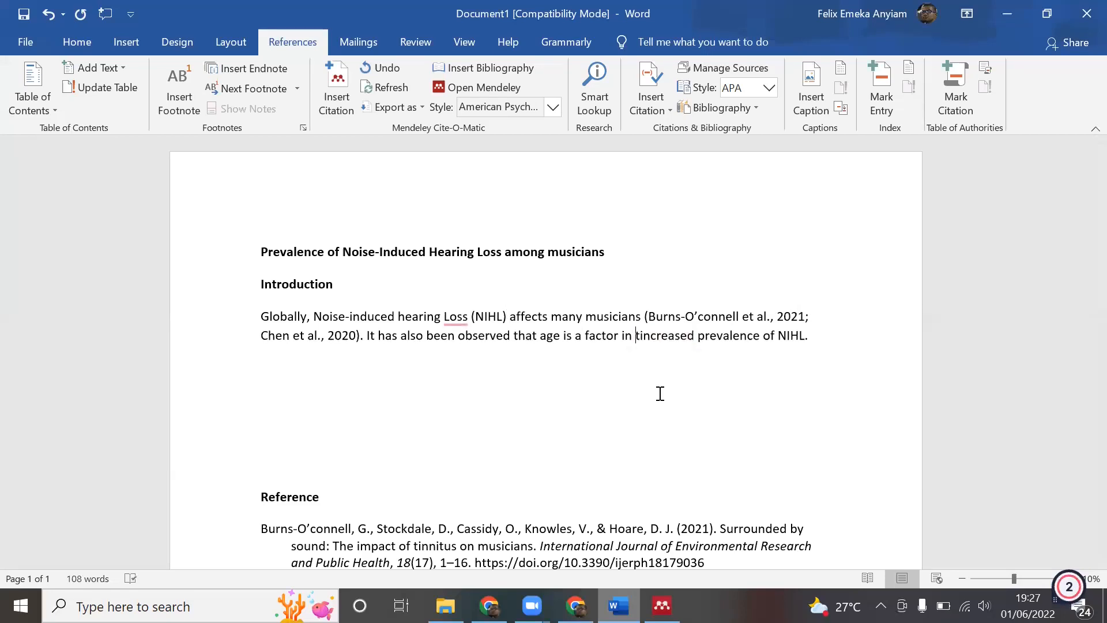
mouse_move(450, 314)
left_click(454, 366)
left_click(446, 317)
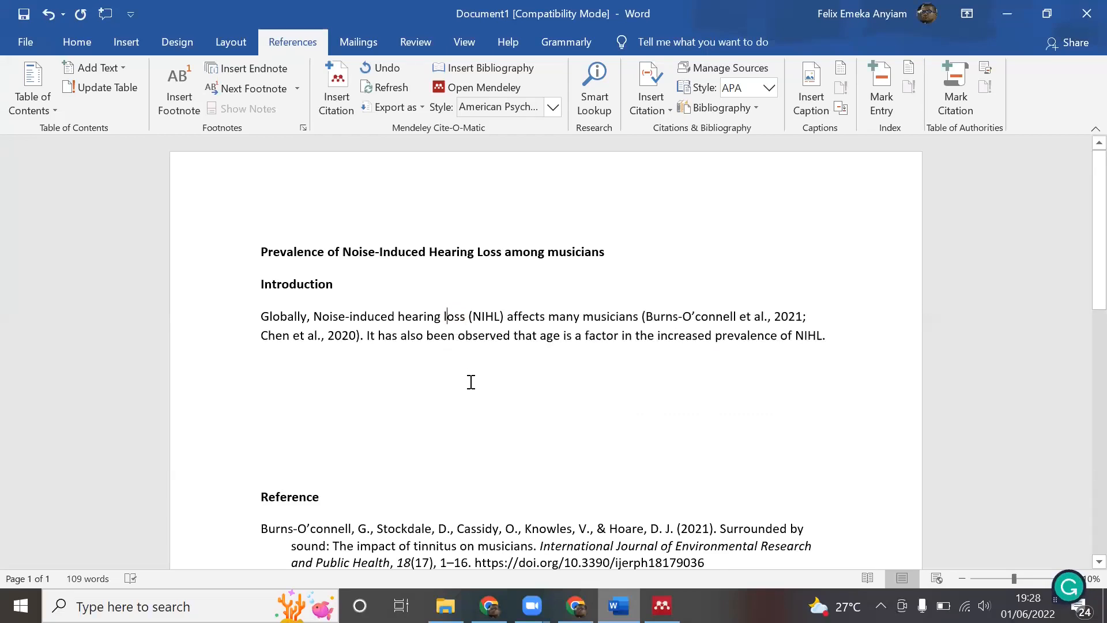
left_click(590, 377)
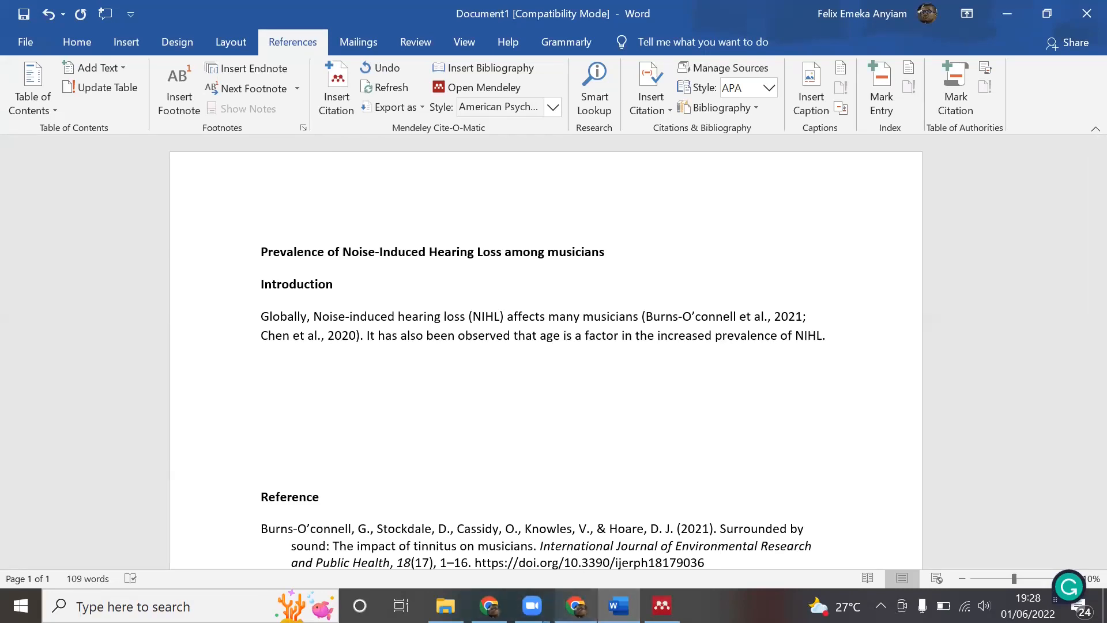
Switch to the Google results in Chrome and rerun the search with "age" replacing "(globally OR worldwide)", keeping "AND pdf".
left_click(576, 606)
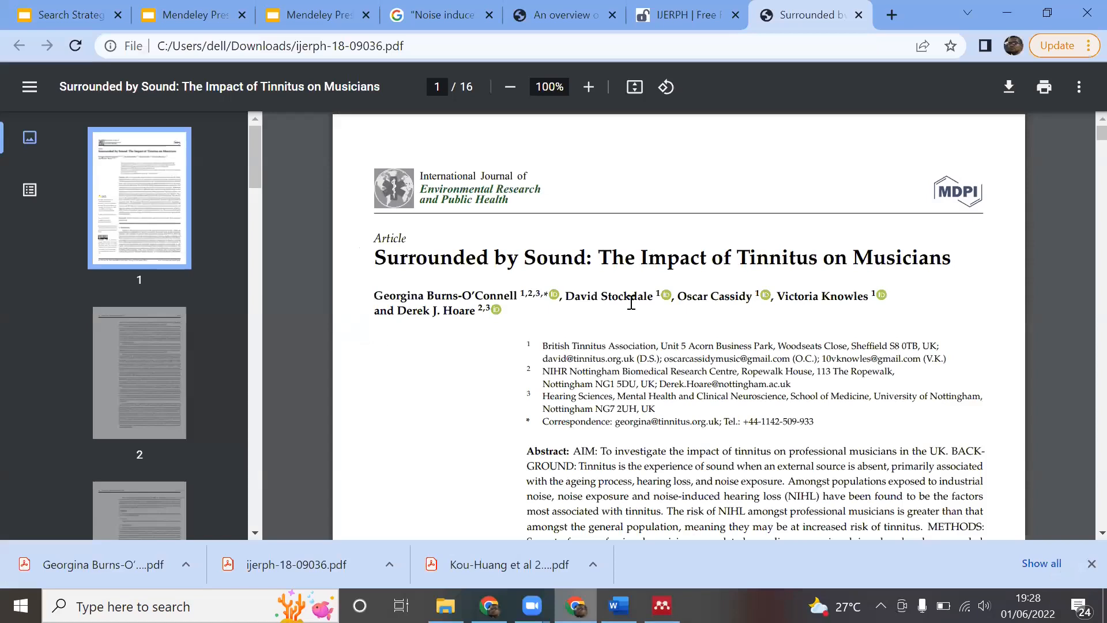
left_click(397, 17)
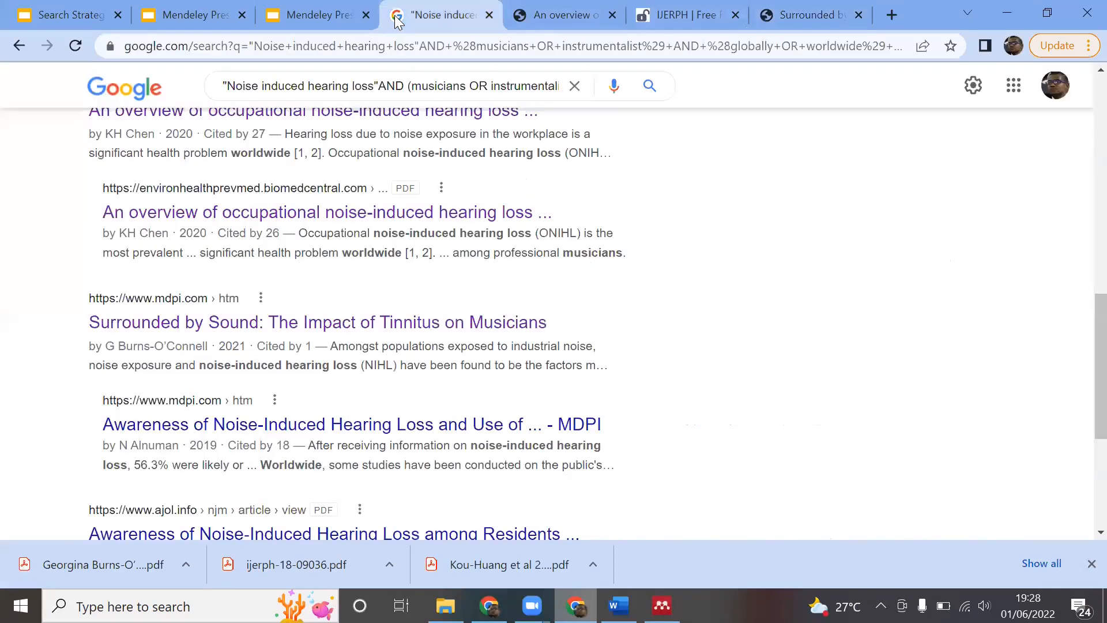
left_click(253, 86)
key("Right")
key("Right")
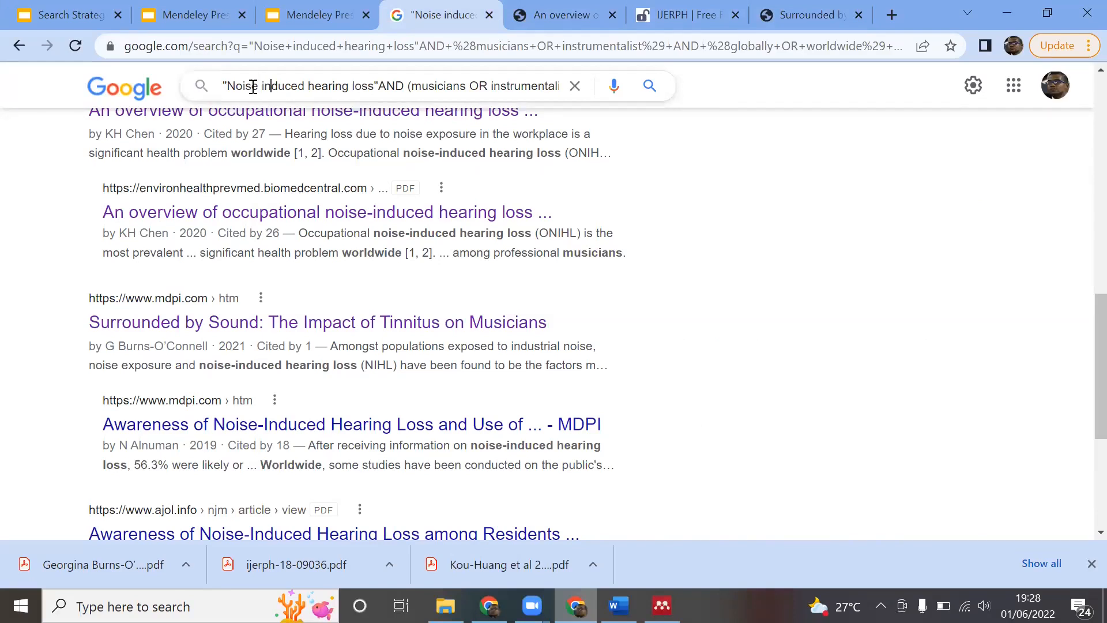
key("Right")
key("Right")
key("Right")
key("Right")
key("Right")
key("Right")
key("Right")
key("Right")
key("Right")
key("Right")
key("Right")
key("Right")
key("Right")
key("Right")
key("Right")
key("Right")
key("Right")
key("Right")
key("Right")
key("Right")
key("Right")
key("Right")
key("Right")
key("Right")
key("Right")
key("Right")
key("Right")
key("Right")
key("Right")
key("Right")
key("Right")
key("Right")
key("Right")
key("Right")
key("Right")
key("Right")
key("Right")
key("Right")
key("Right")
key("Right")
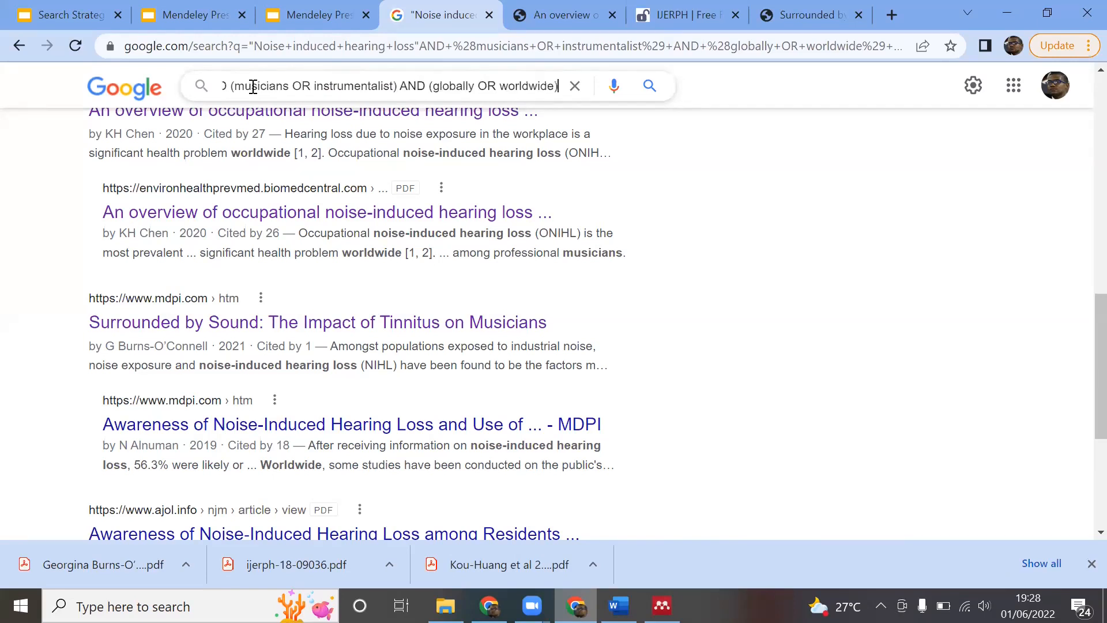
left_click_drag(433, 87, 546, 86)
key("BackSpace")
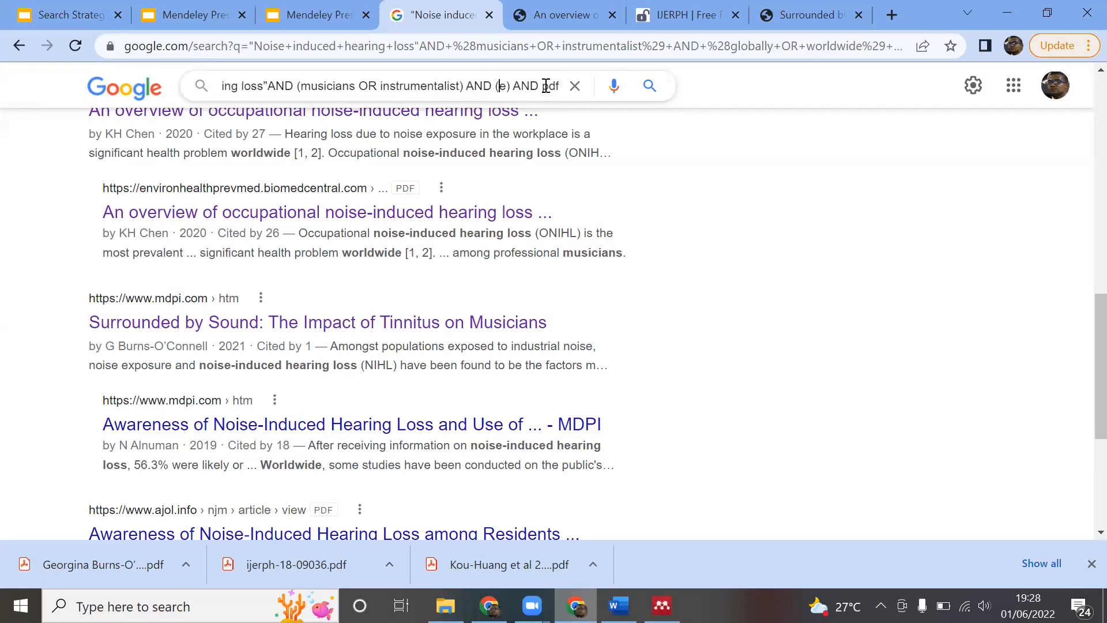
key("BackSpace")
key("Delete")
key("Delete")
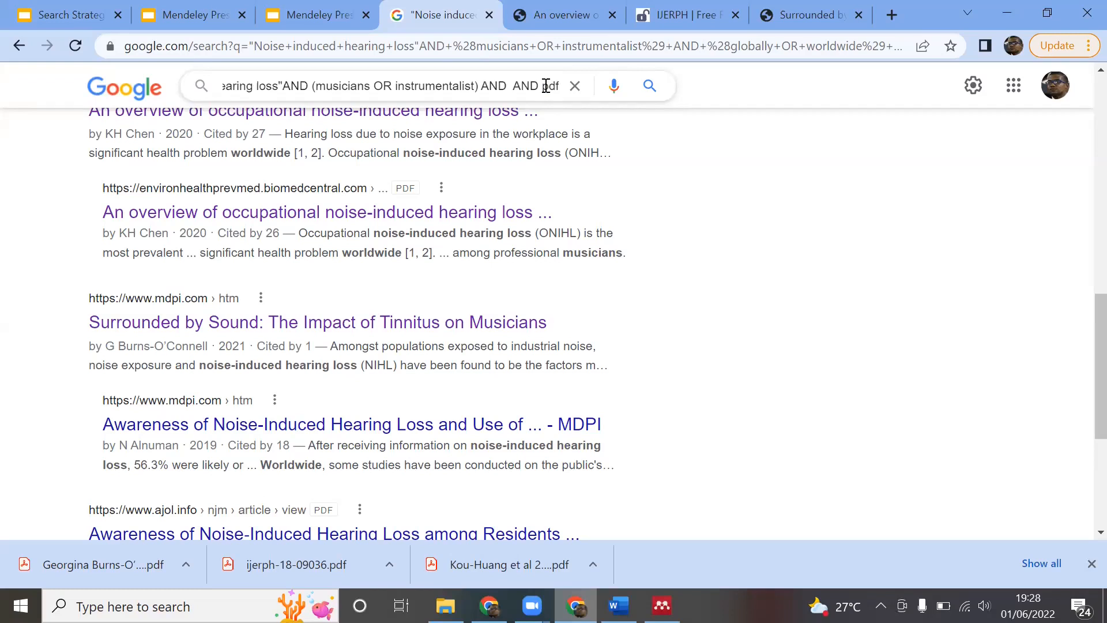
type("age")
key("End")
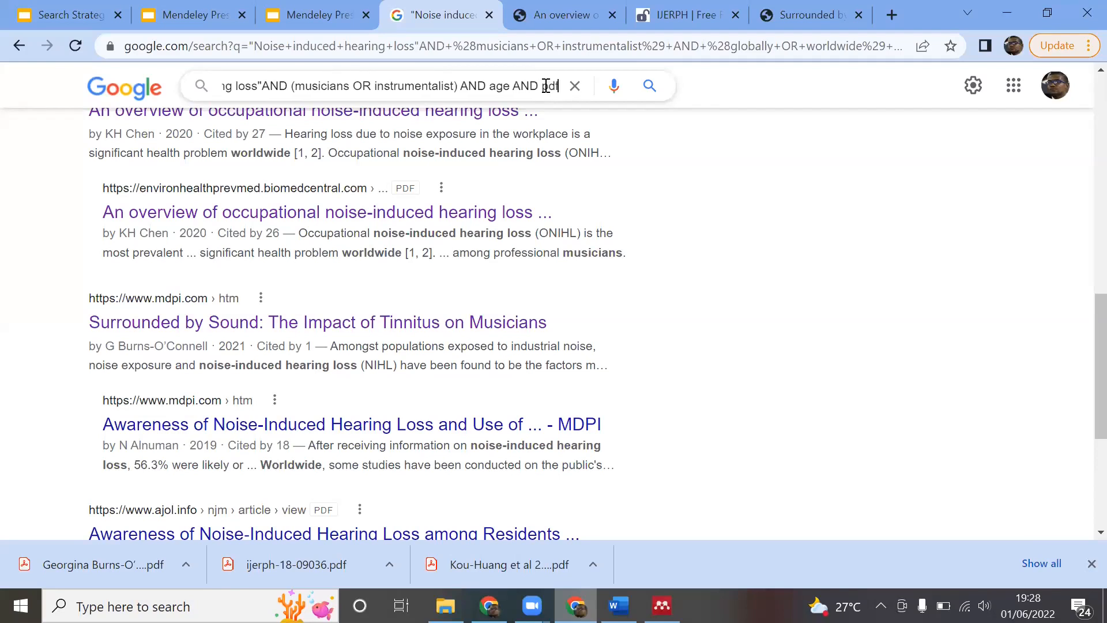
key("Return")
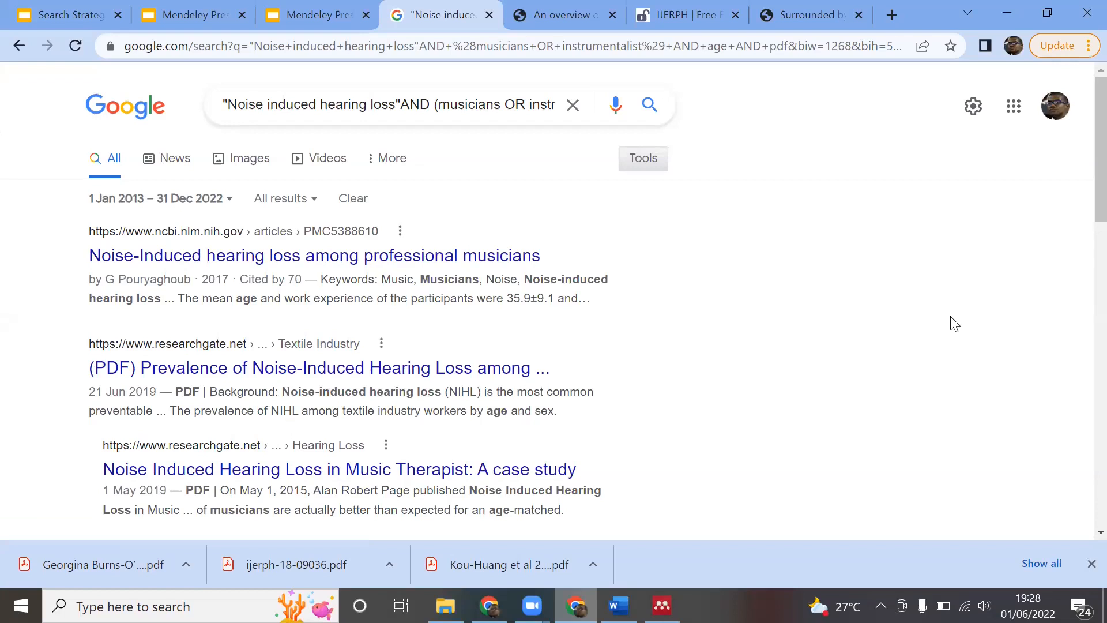
Open the PMC article "Noise-Induced hearing loss among professional musicians" in a new tab and read through its abstract.
scroll(1084, 133, "down", 1)
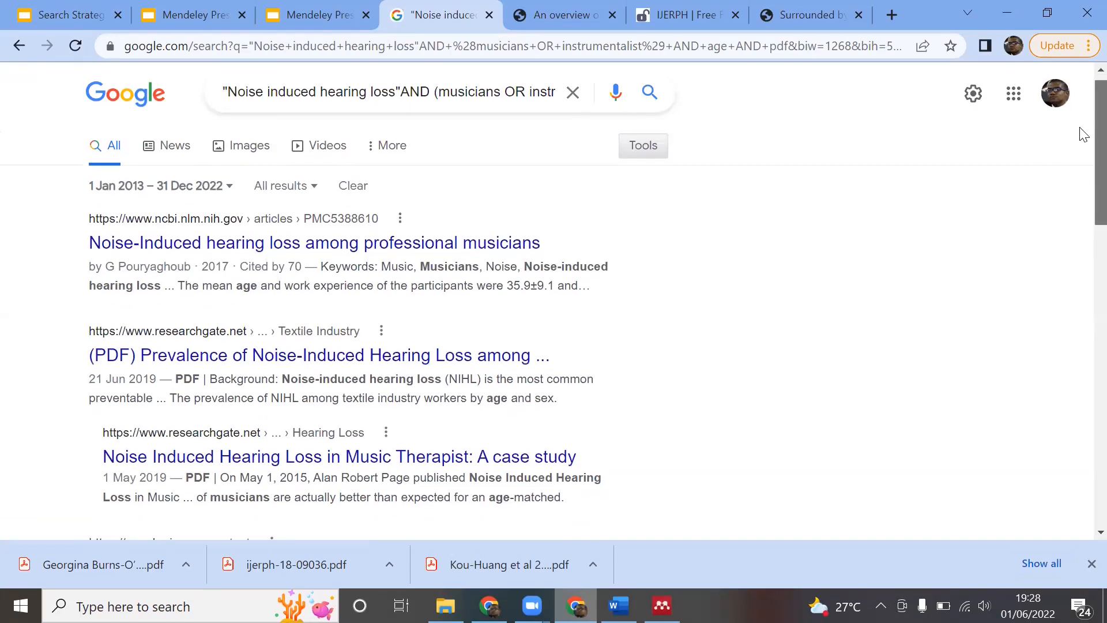
scroll(1083, 130, "up", 1)
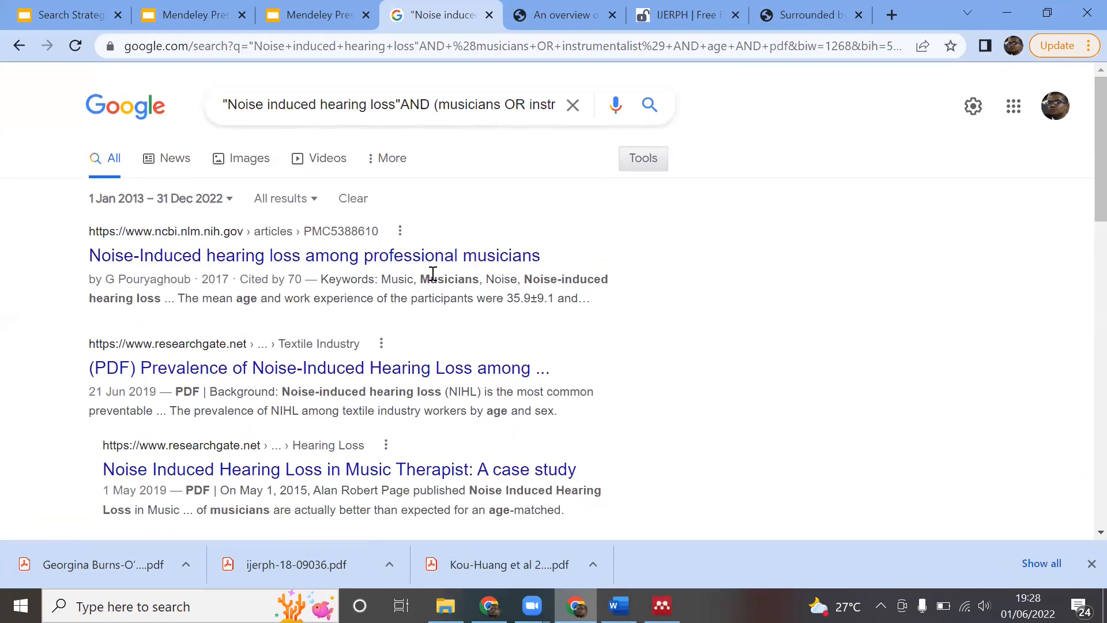
right_click(315, 255)
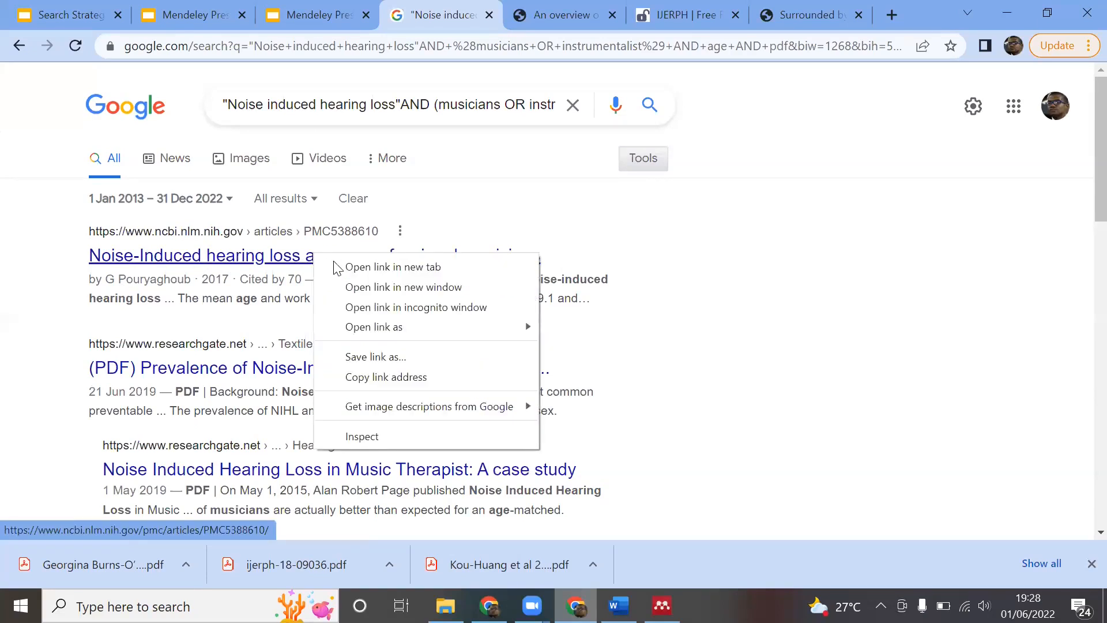
left_click(340, 268)
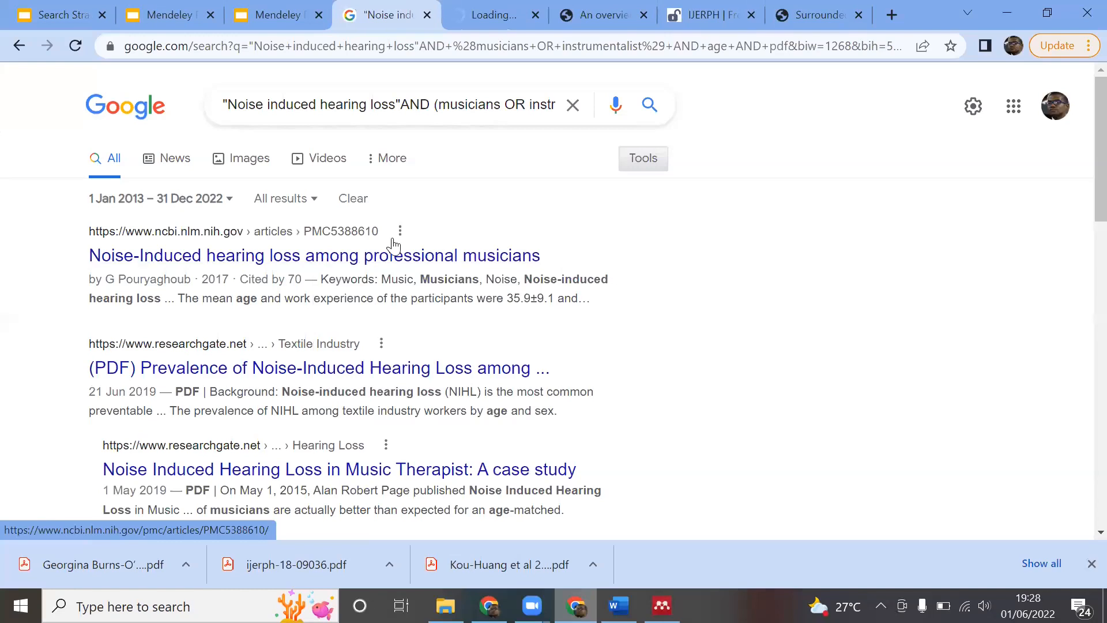
left_click(490, 15)
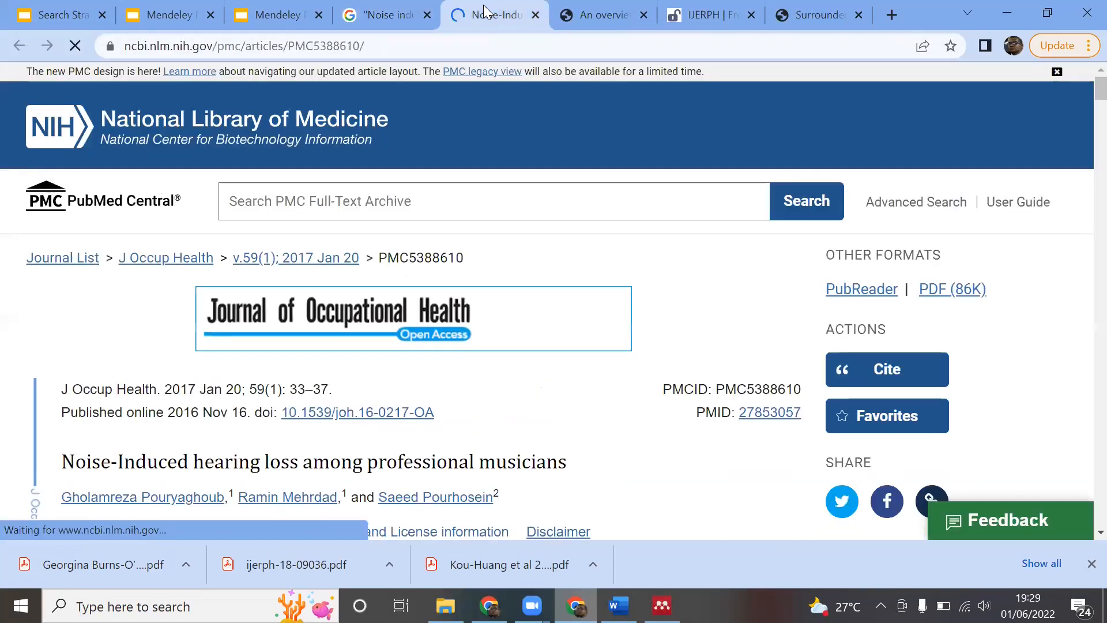
scroll(1083, 118, "down", 4)
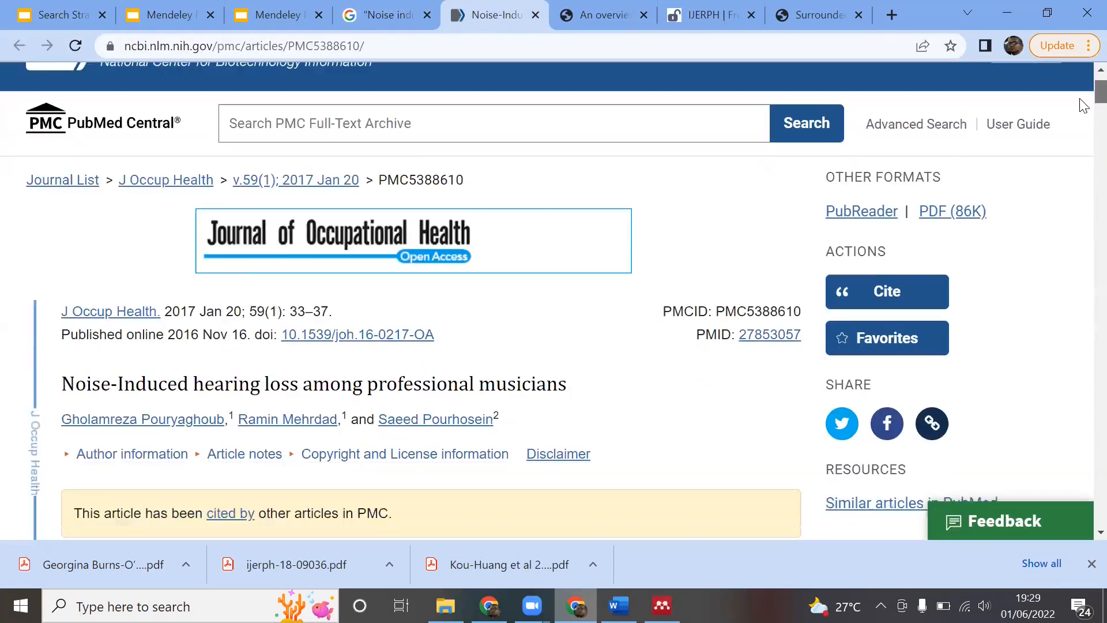
scroll(1083, 119, "down", 8)
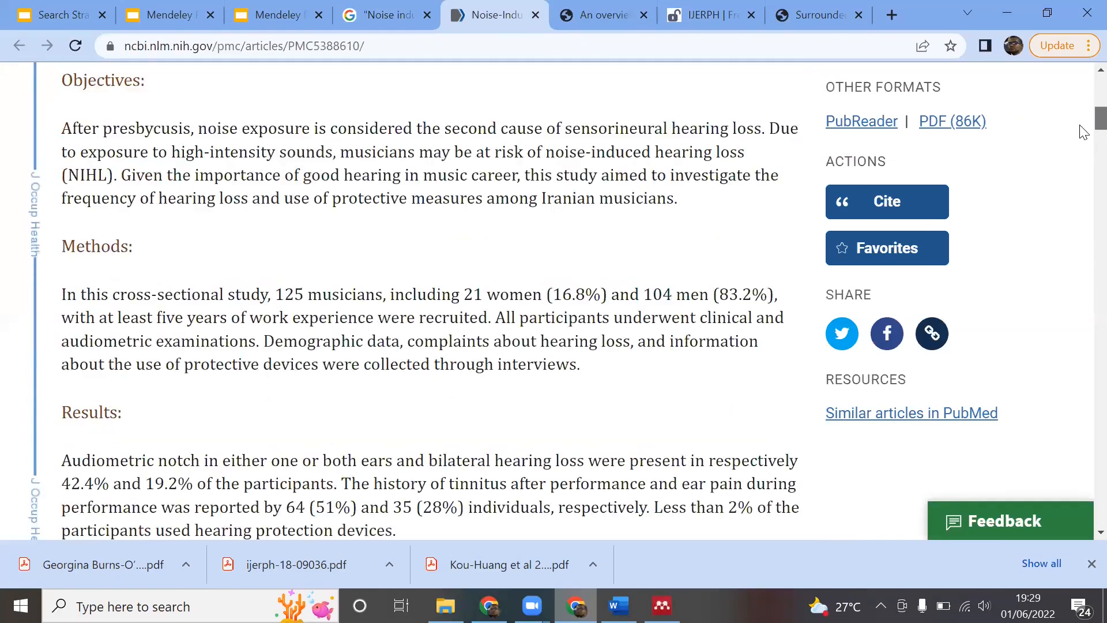
scroll(1083, 133, "down", 1)
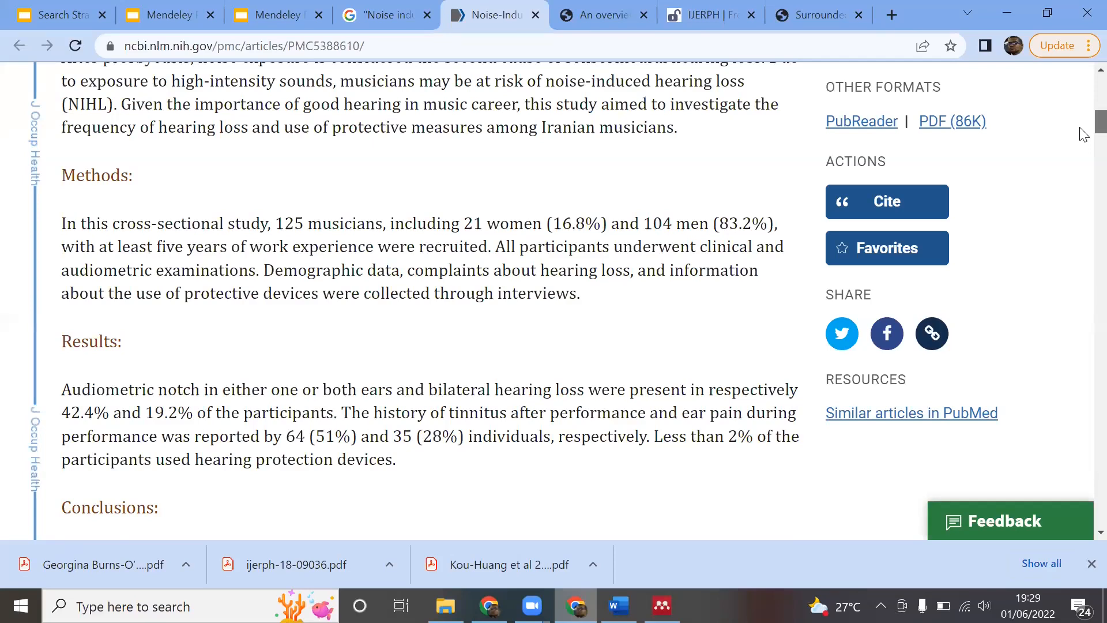
Search the article page for the word "age".
scroll(1083, 134, "down", 2)
scroll(1083, 124, "up", 3)
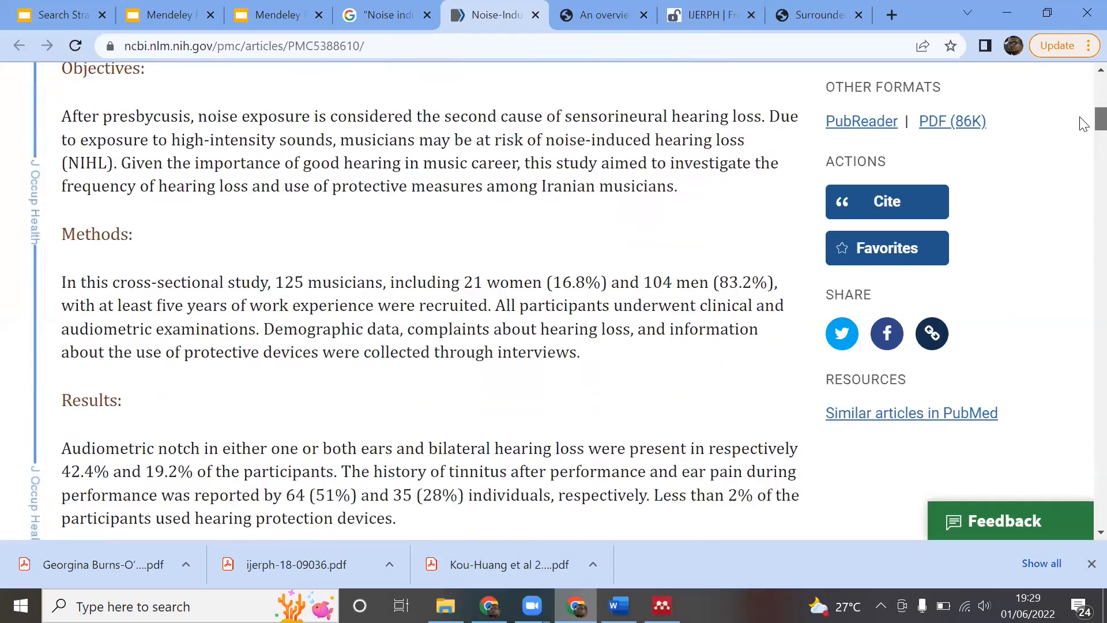
scroll(1084, 123, "up", 2)
left_click(1086, 46)
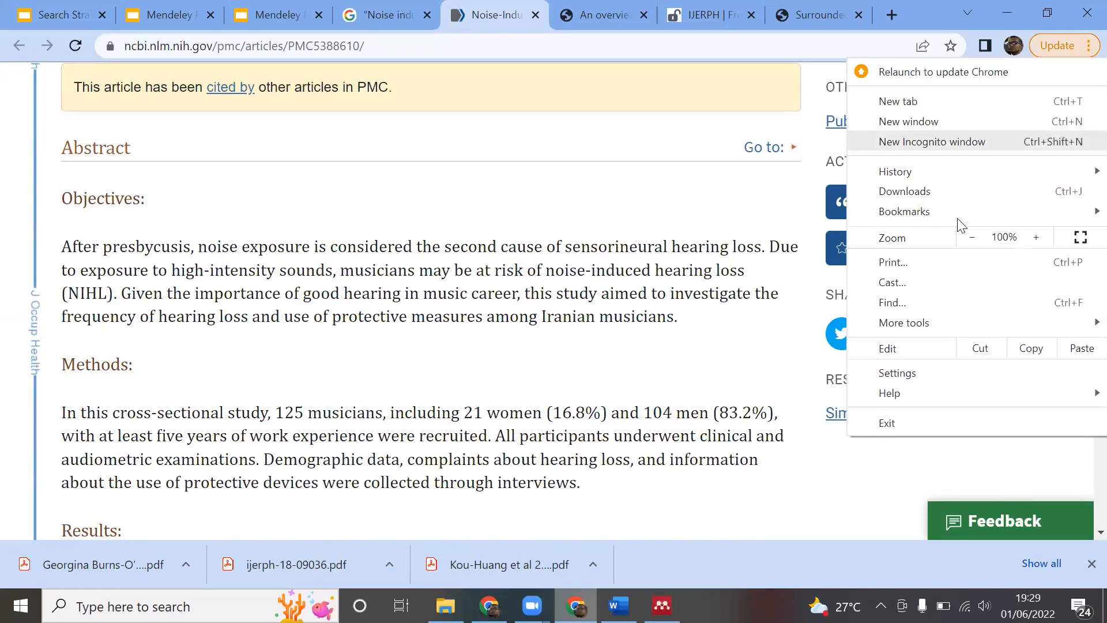
left_click(891, 304)
type("ag")
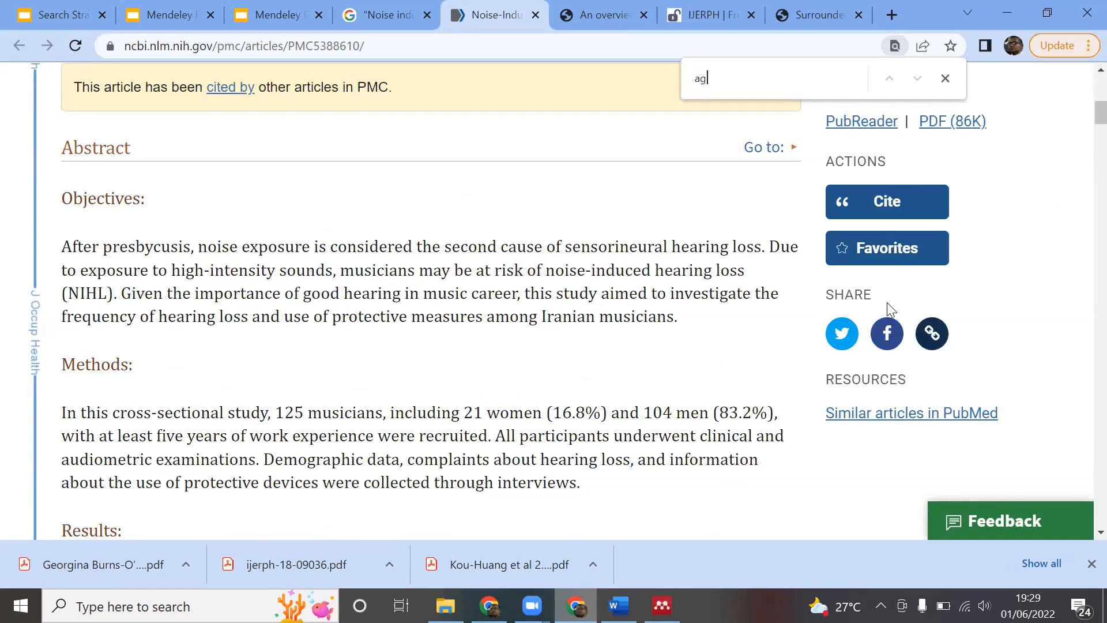
type("e")
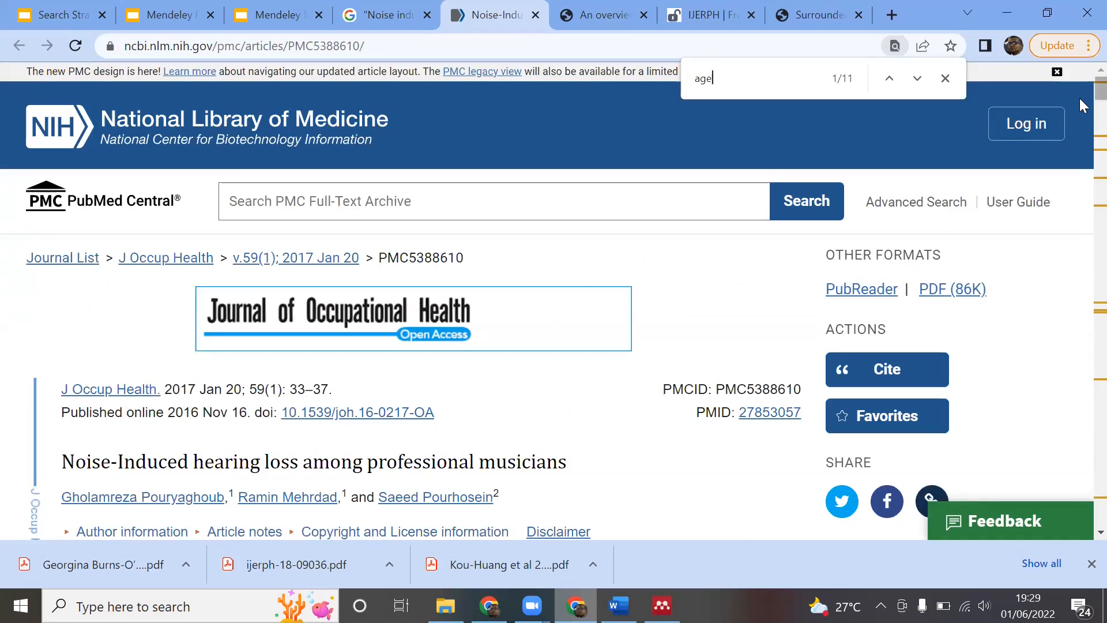
Look through the highlighted "age" matches in the article's results and discussion for a relation between age and hearing loss.
scroll(1084, 118, "down", 3)
scroll(1083, 118, "down", 10)
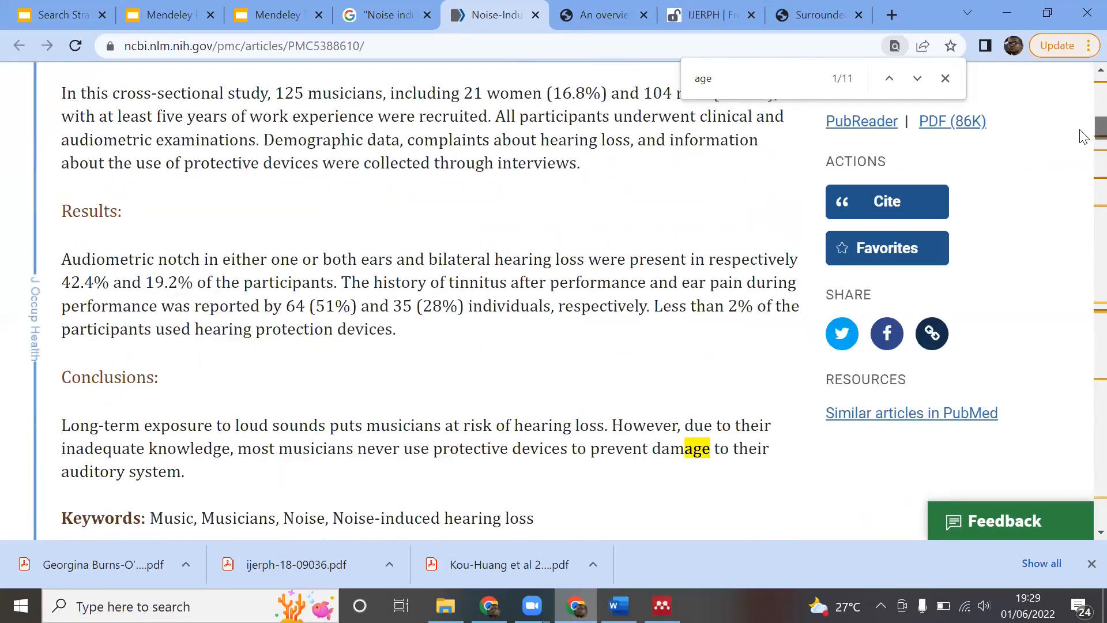
scroll(1084, 151, "down", 15)
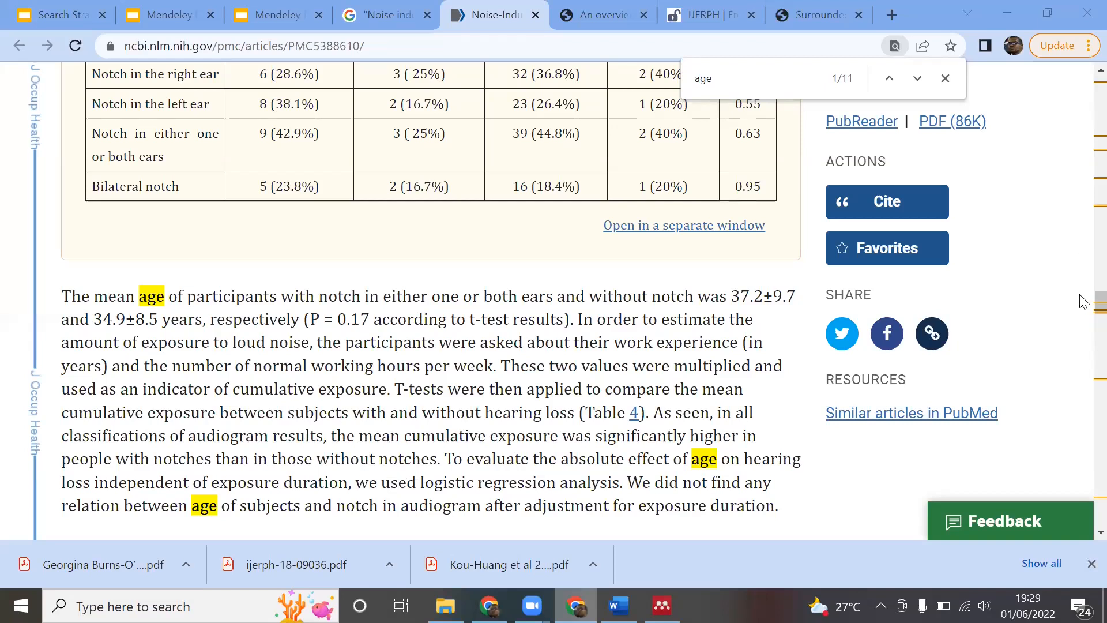
scroll(1084, 314, "down", 5)
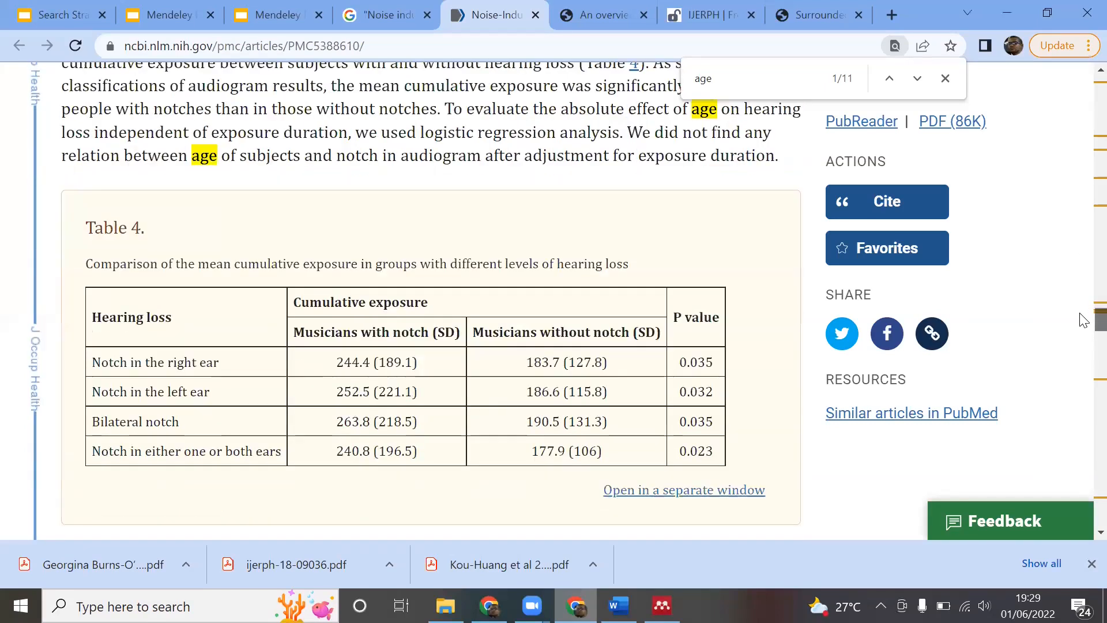
scroll(1084, 323, "down", 12)
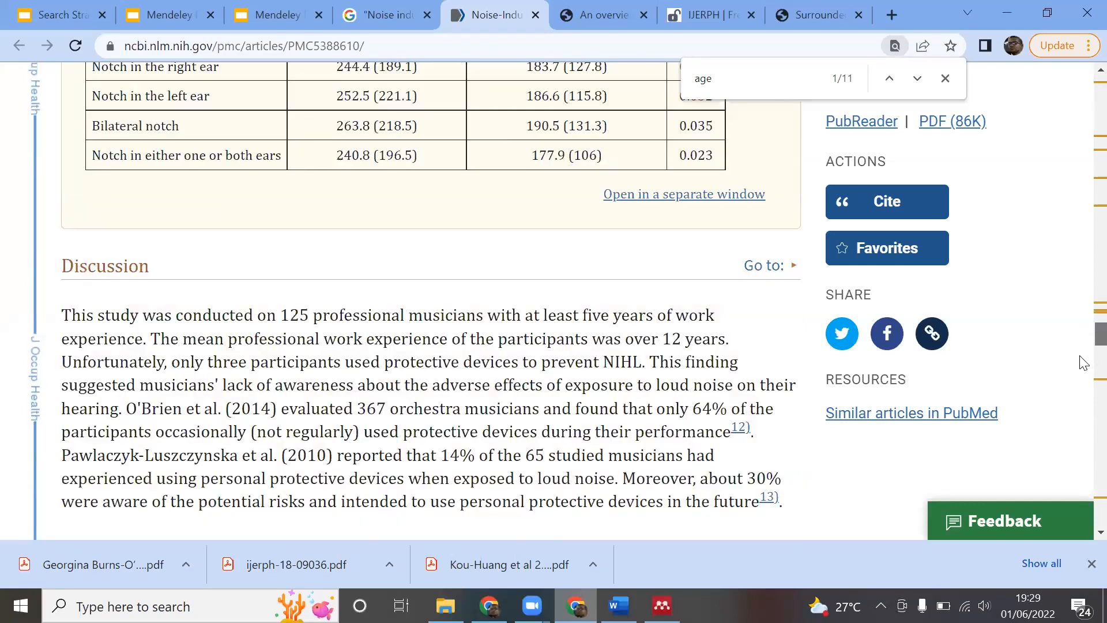
scroll(1084, 376, "down", 4)
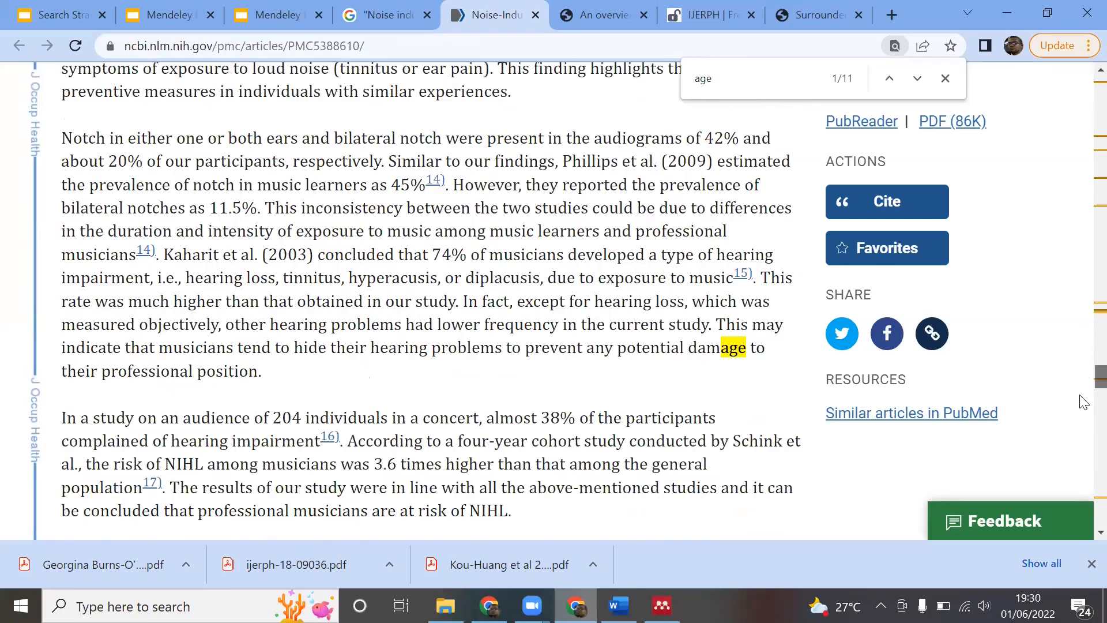
scroll(1084, 407, "down", 15)
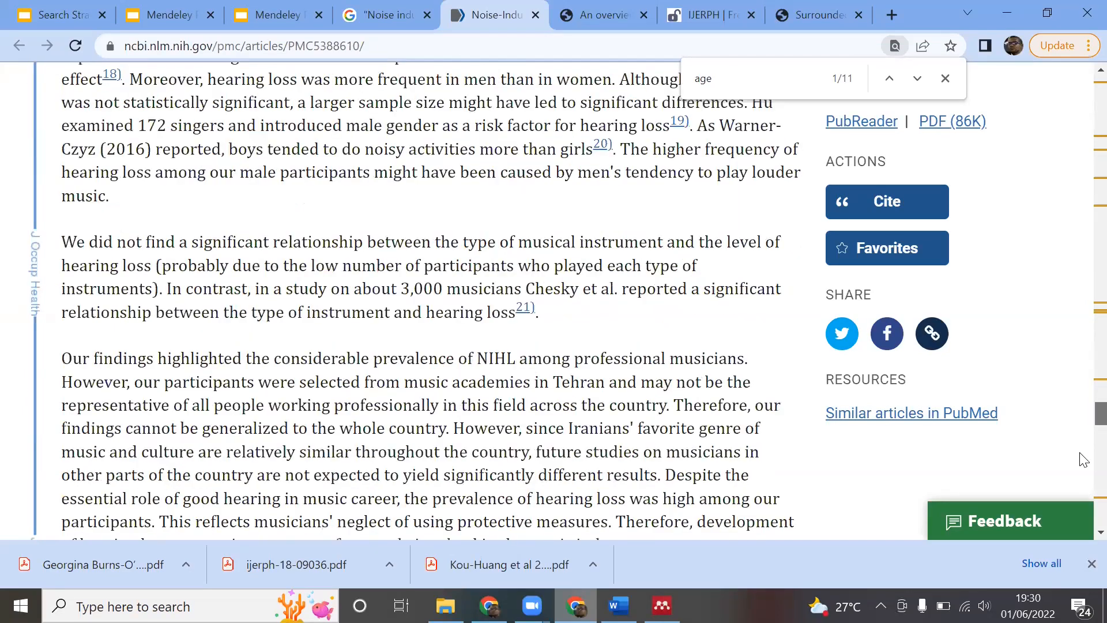
left_click_drag(1080, 460, 1080, 172)
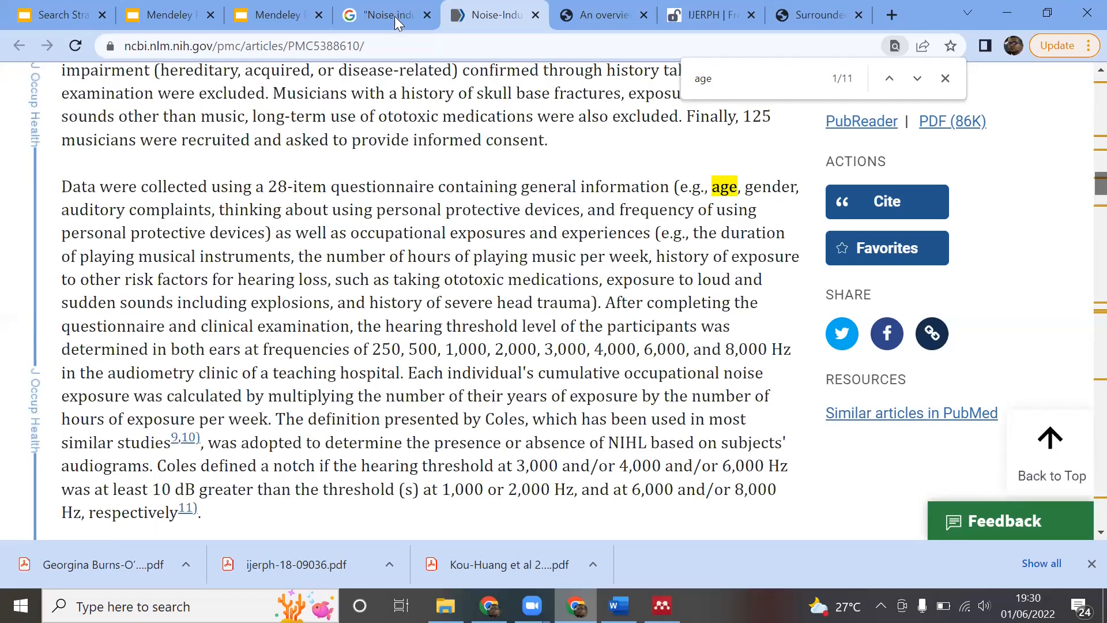
Return to the Google results and add "effect AND age AND" at the start of the search query.
left_click(394, 16)
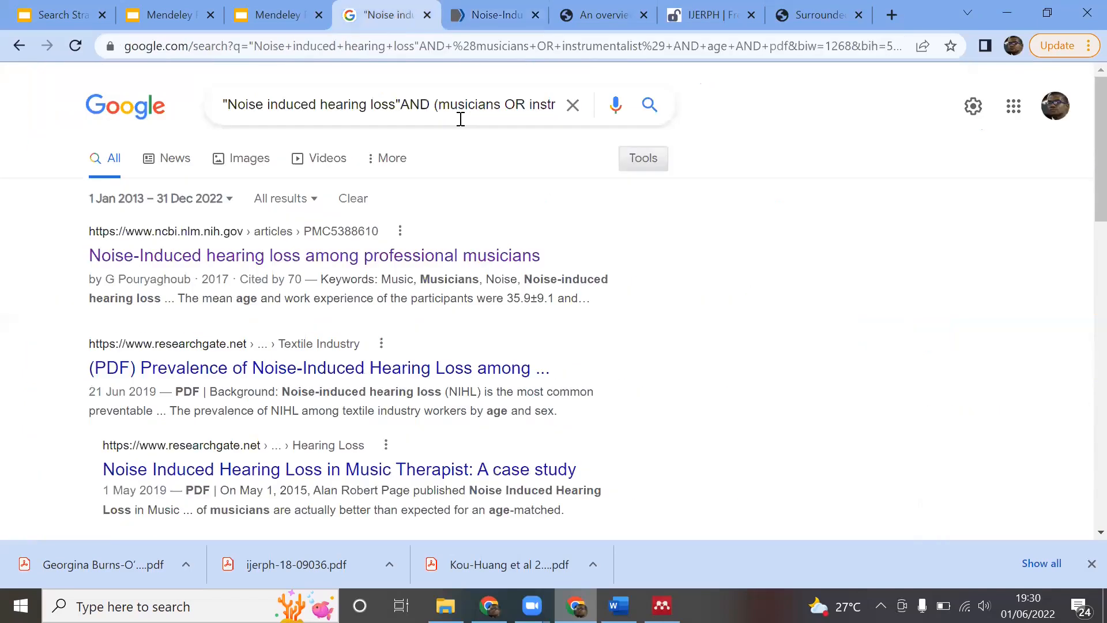
left_click(224, 106)
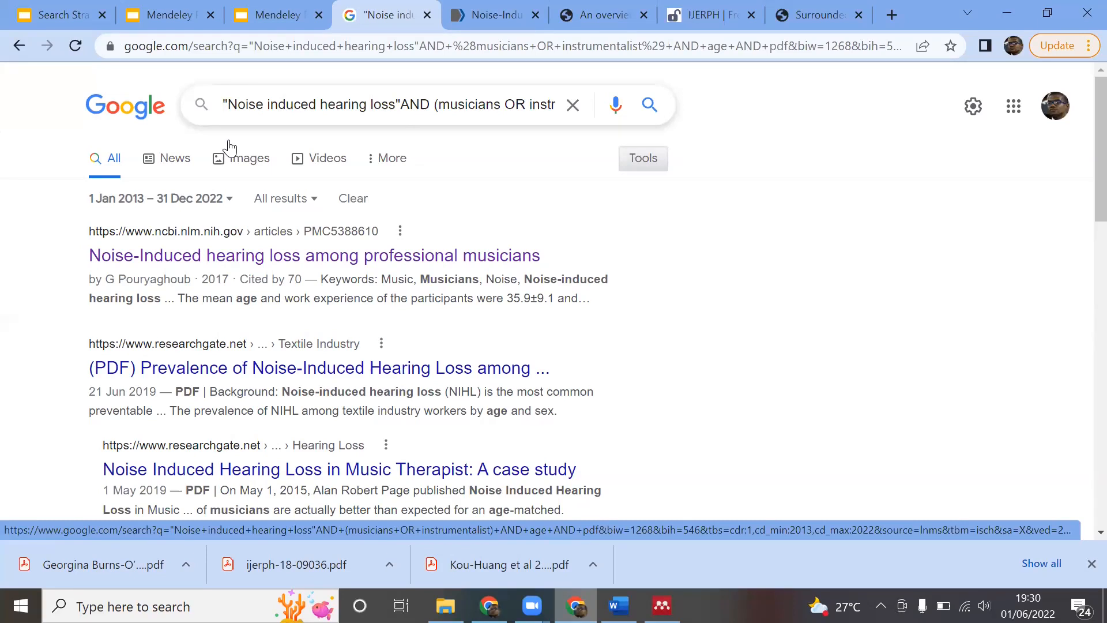
type("e")
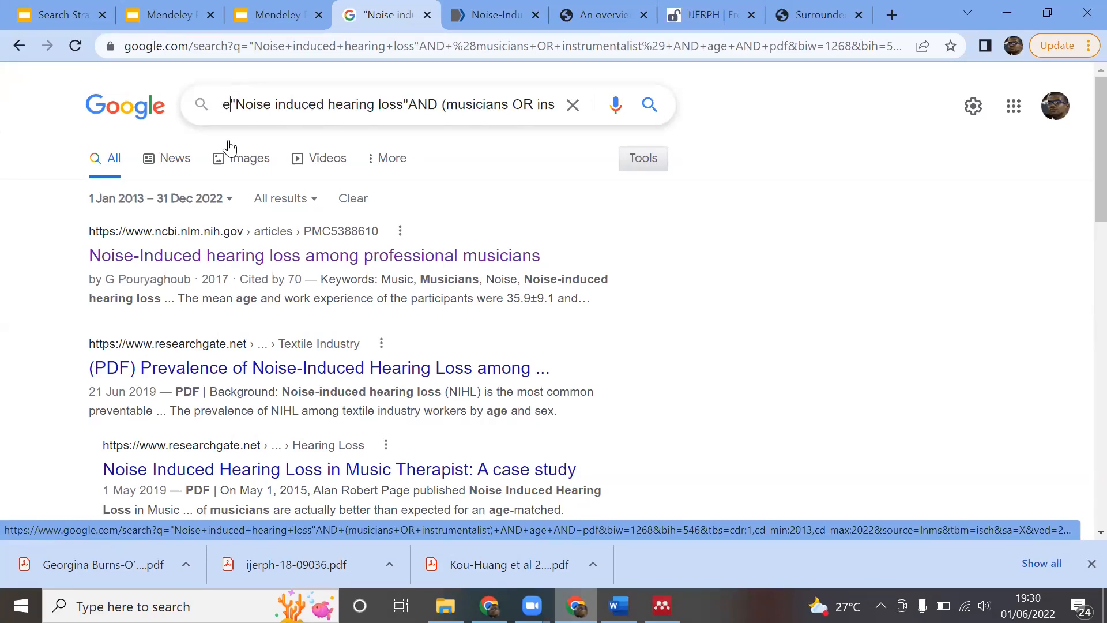
key("BackSpace")
type("e")
key("BackSpace")
type("effect")
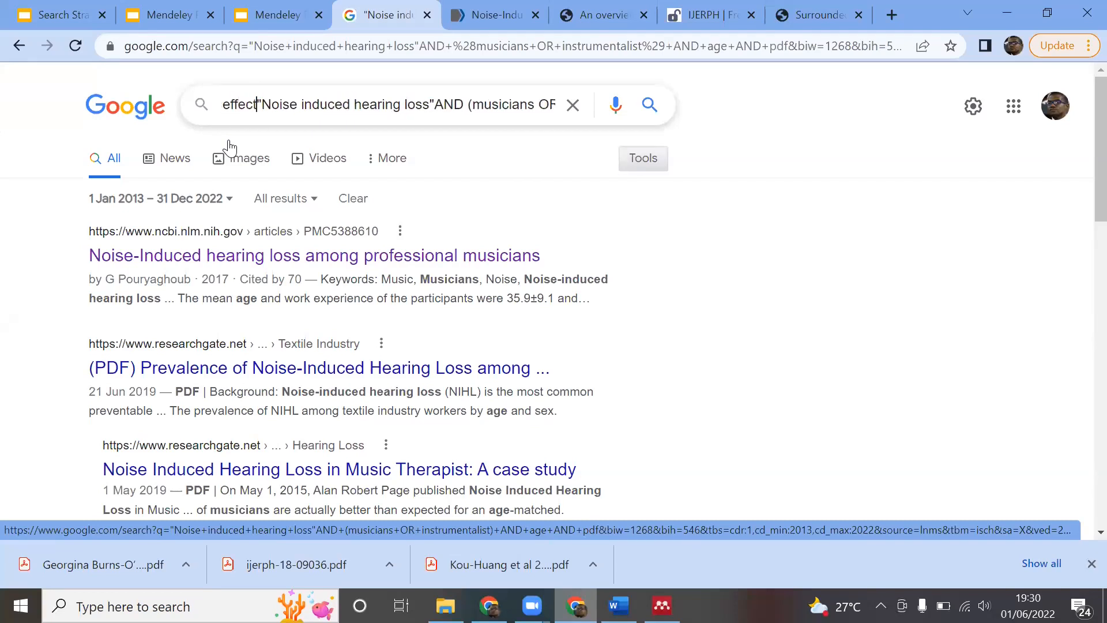
type(" AND a")
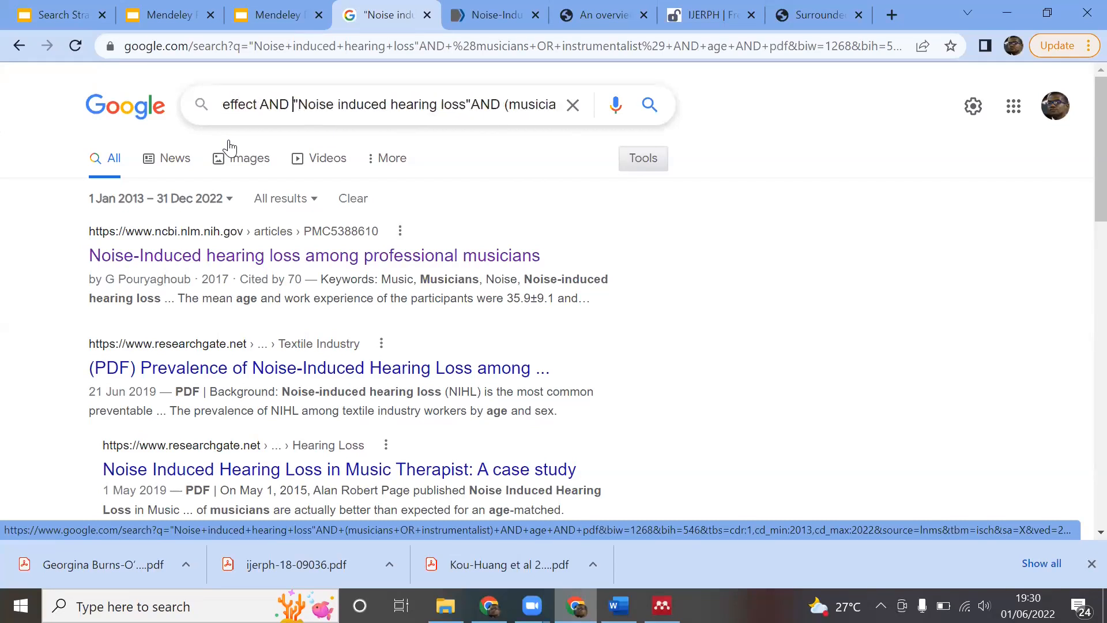
type("ge")
type(" AND")
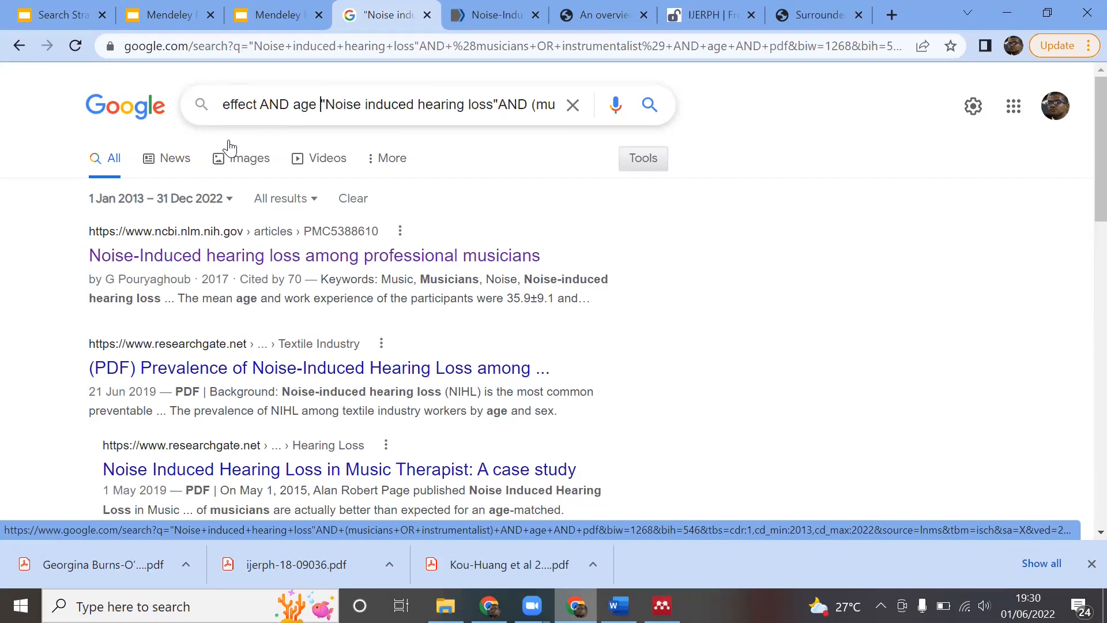
Remove the second "AND age" term after "(musicians OR instrumentalist)", keeping "AND pdf", and rerun the search.
key("Right")
key("Right")
key("Right")
key("Right")
key("Right")
key("Right")
key("Right")
key("Right")
key("Right")
key("Right")
key("Right")
key("Right")
key("Right")
key("Right")
key("Right")
key("Right")
key("Right")
key("Right")
key("Right")
key("Right")
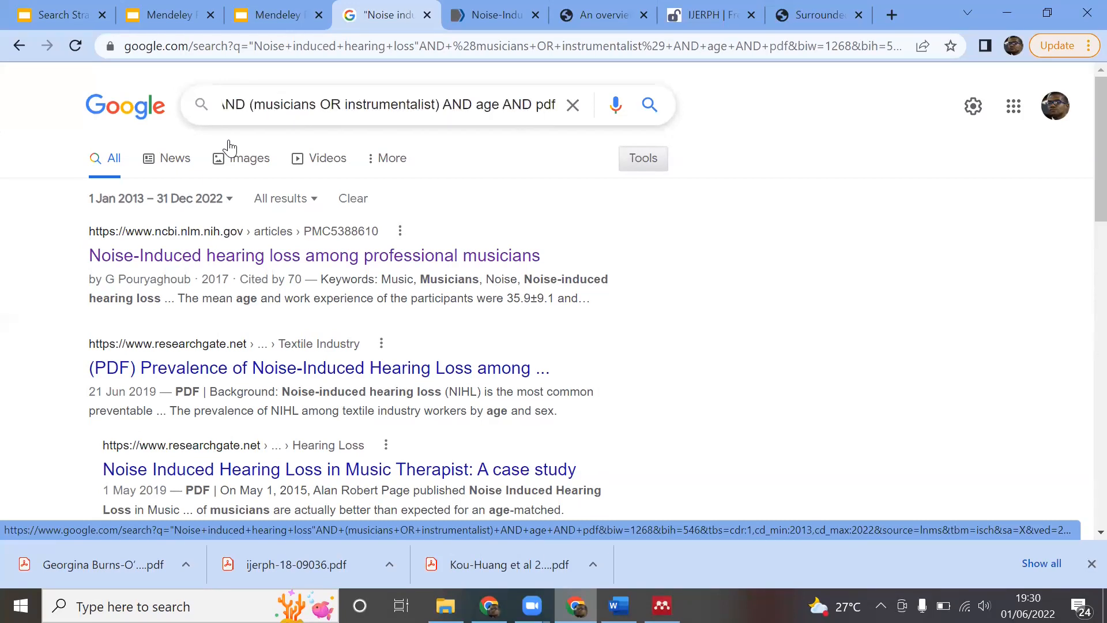
double_click(447, 105)
left_click_drag(486, 108, 499, 110)
key("BackSpace")
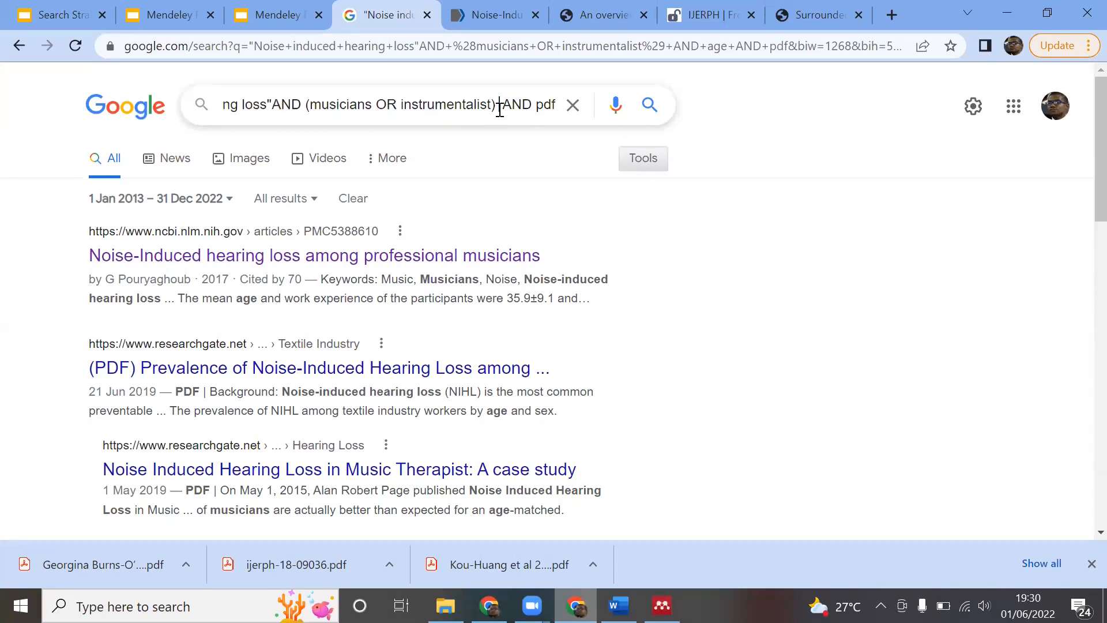
key("BackSpace")
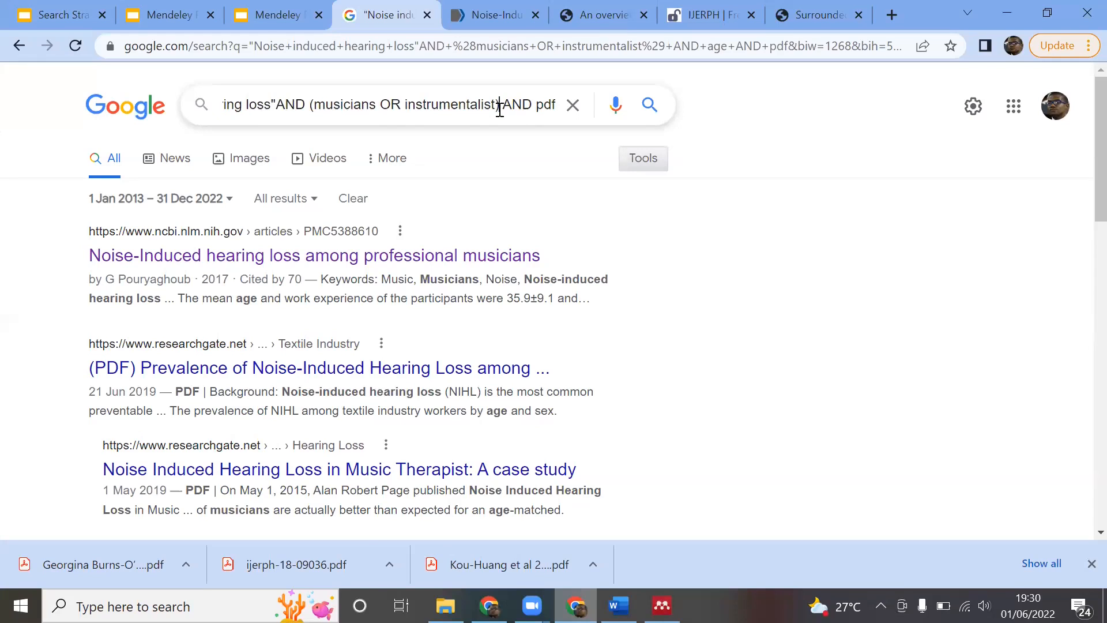
key("Return")
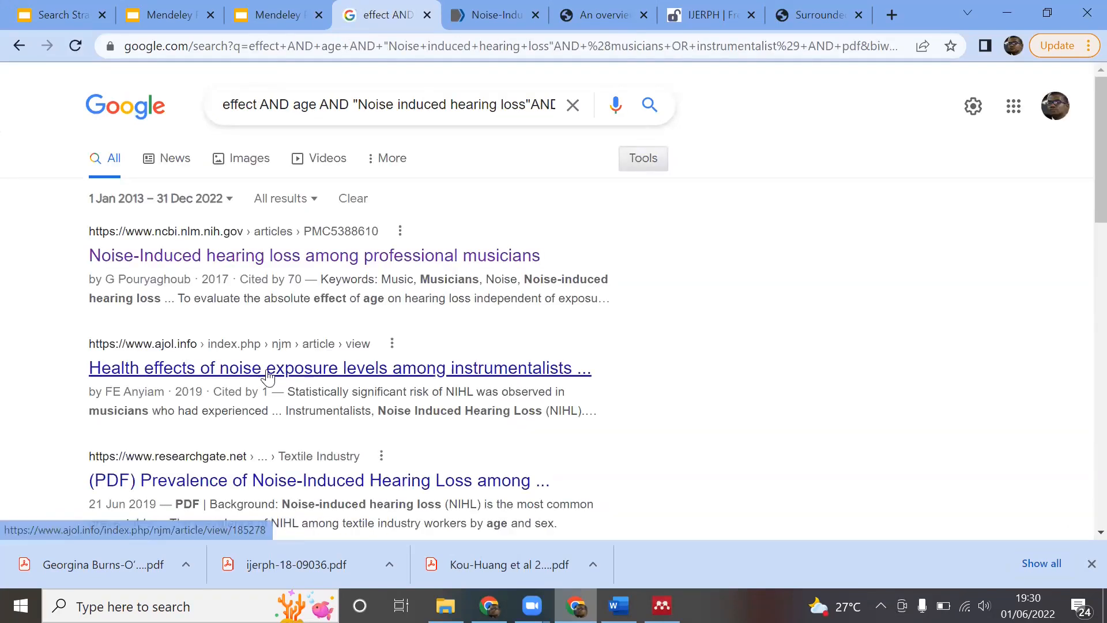
left_click(306, 375)
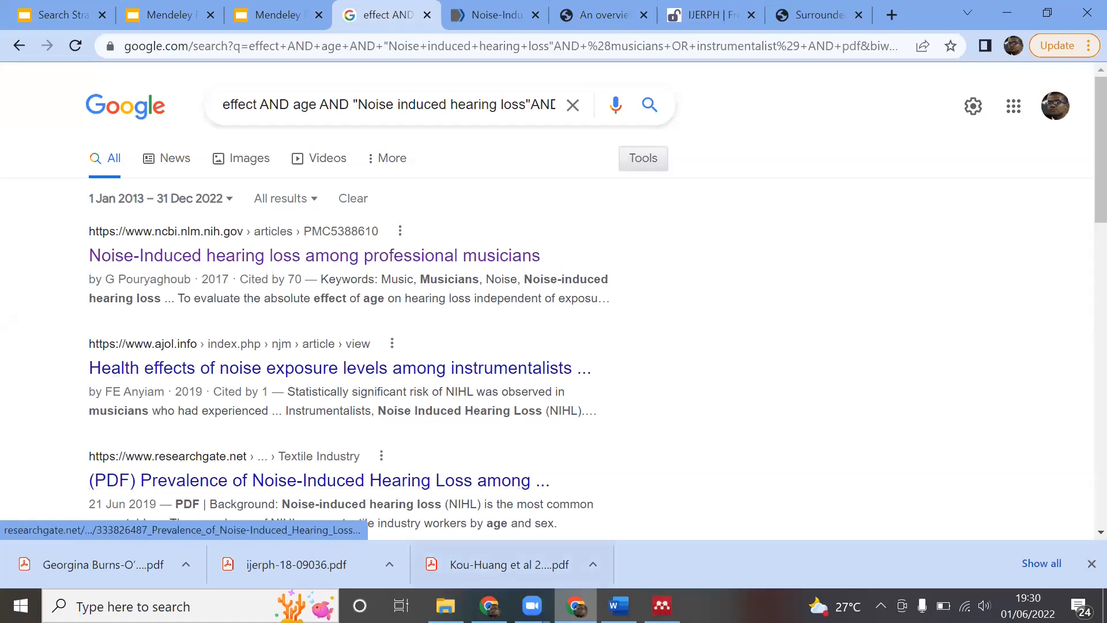
left_click(445, 605)
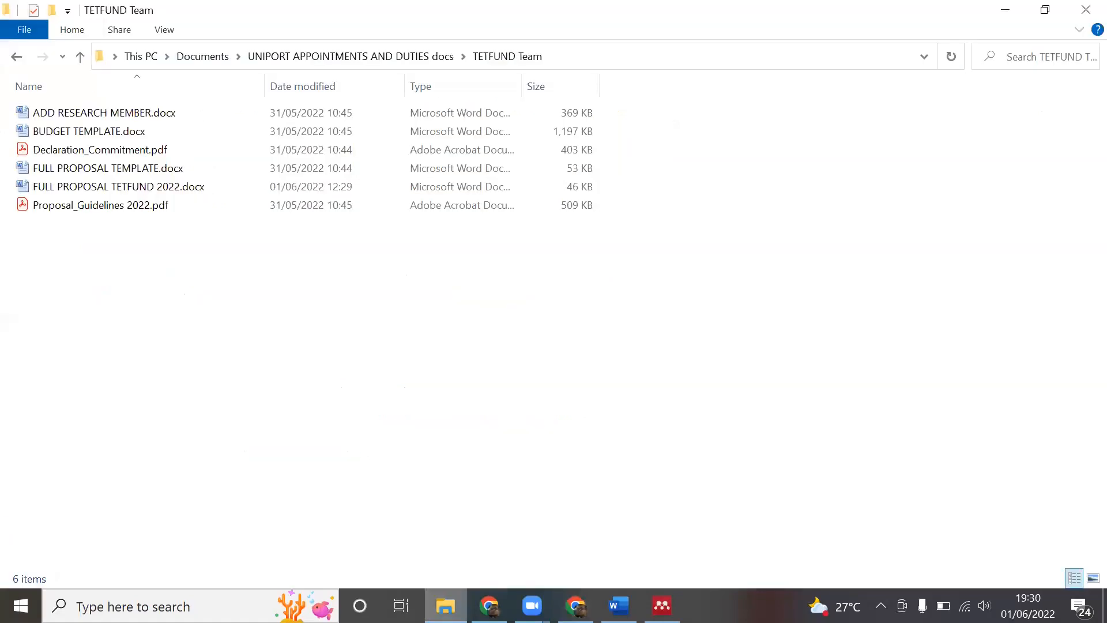
key("alt+Tab")
Open the AJOL result "Health effects of noise exposure levels among instrumentalists" in a new tab and switch to it.
right_click(212, 367)
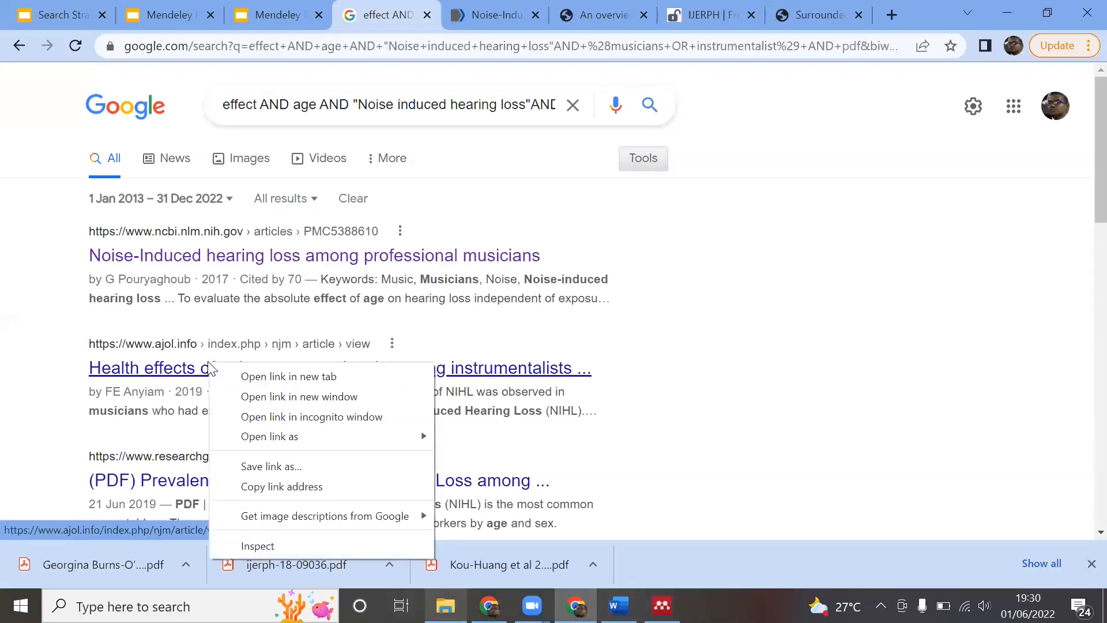
left_click(237, 378)
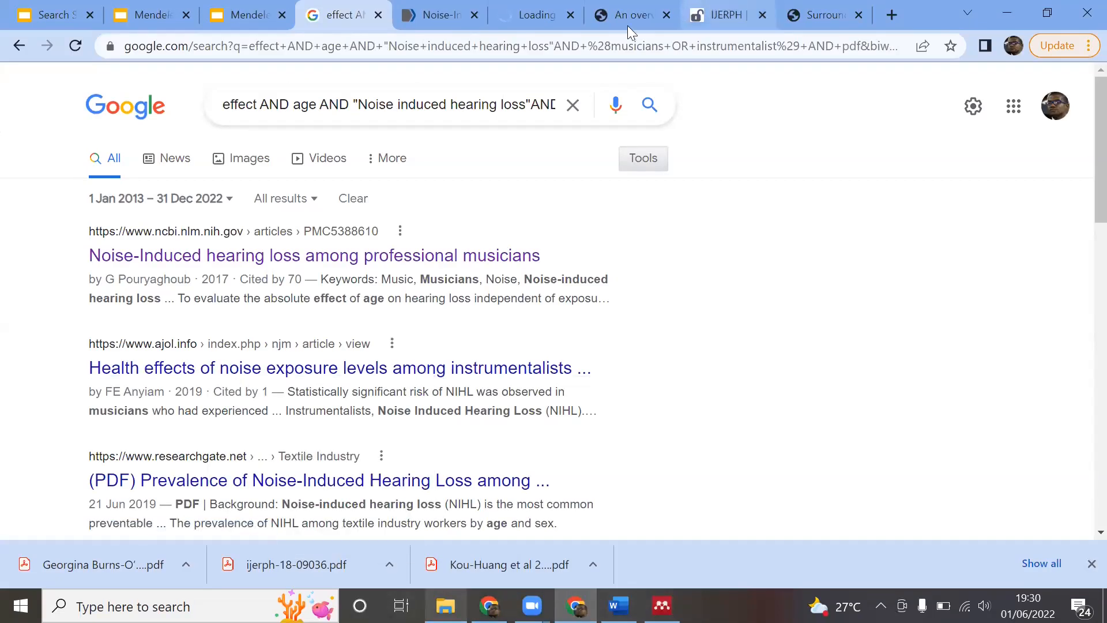
left_click(527, 13)
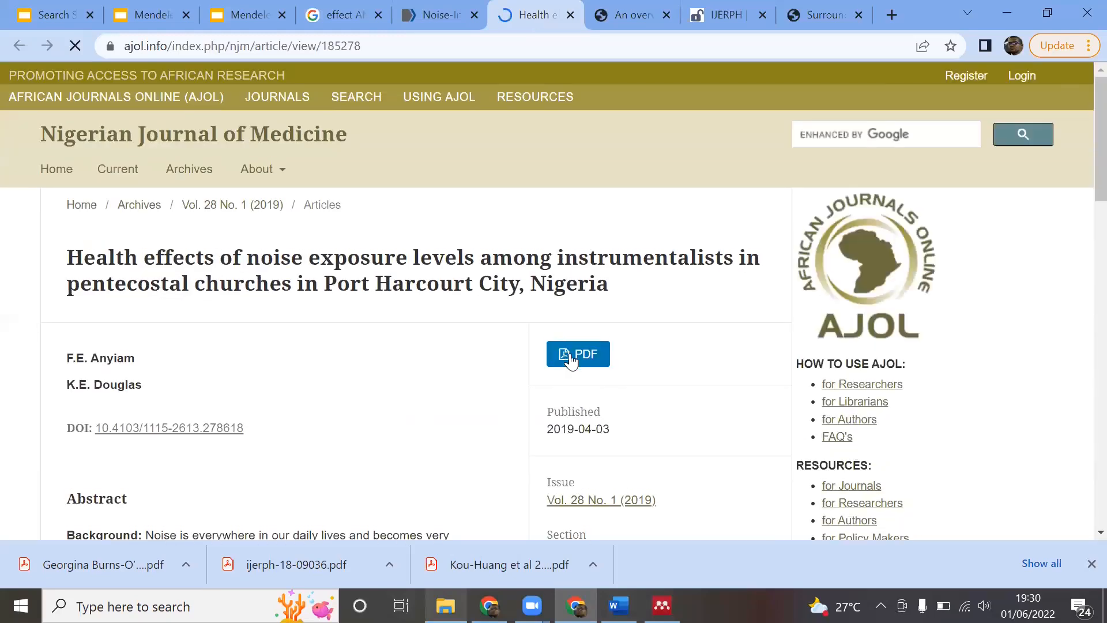
Read the abstract of the Nigerian Journal of Medicine article, and download and open its PDF.
scroll(1087, 185, "down", 6)
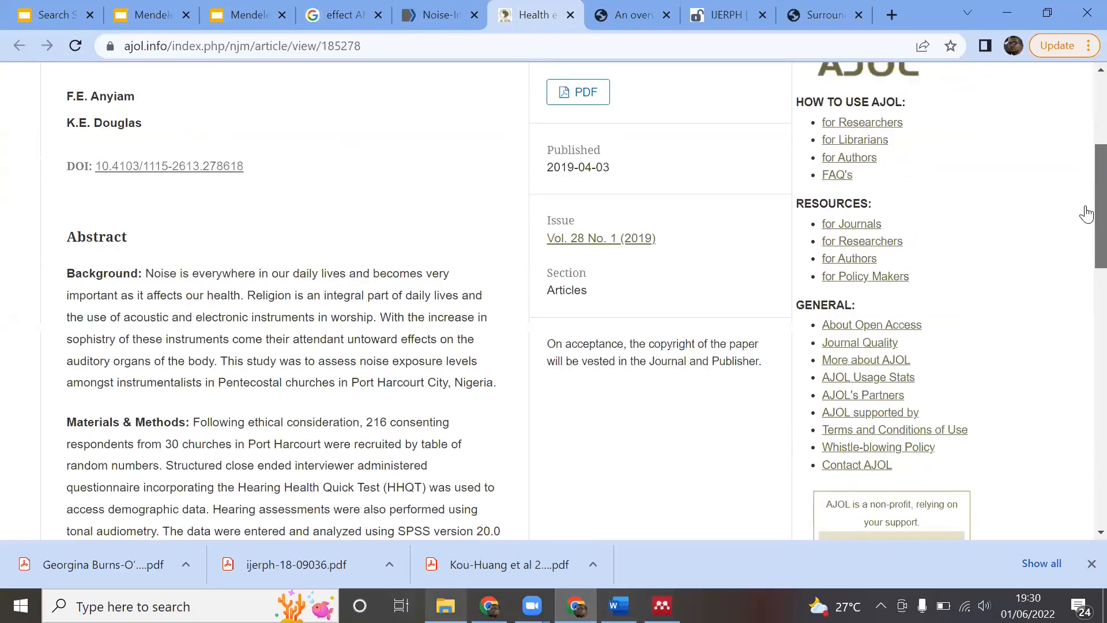
scroll(1087, 228, "down", 3)
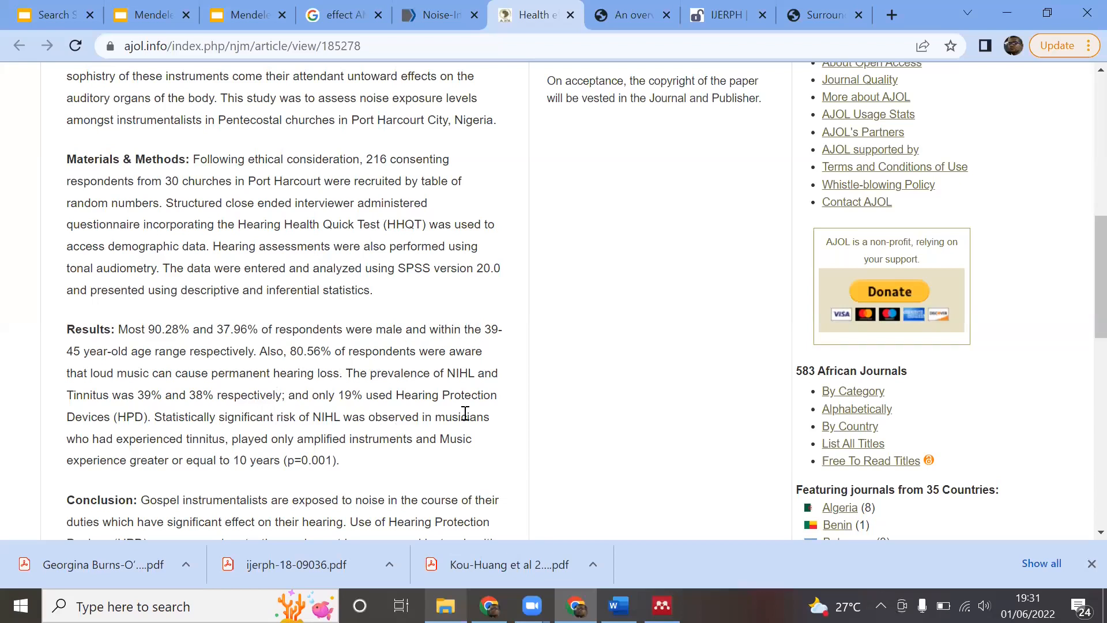
scroll(1083, 260, "up", 1)
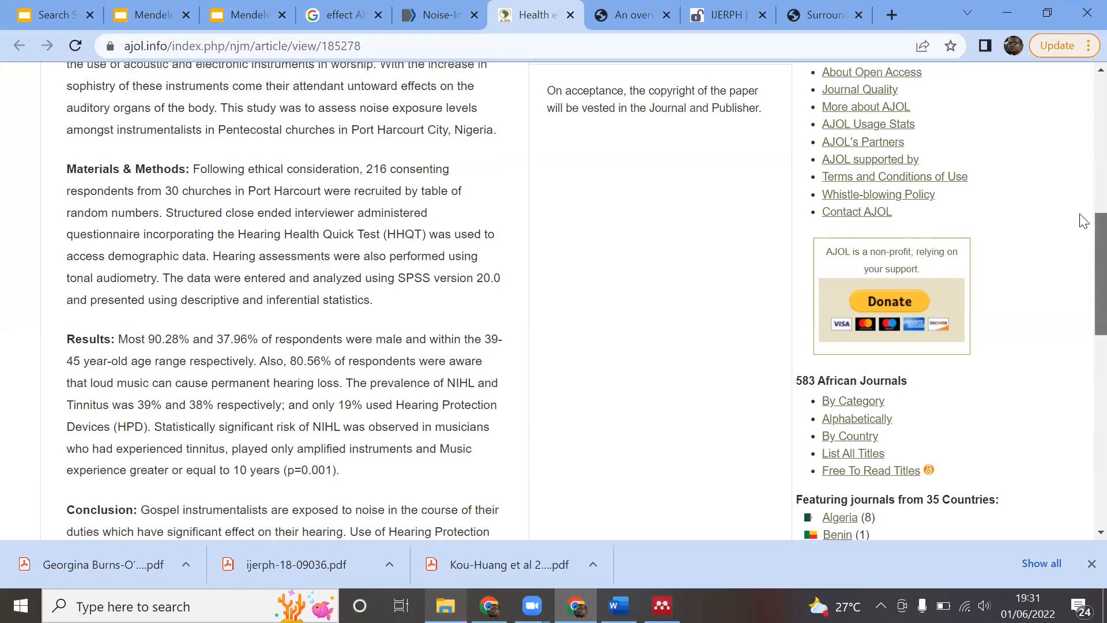
scroll(1082, 196, "up", 6)
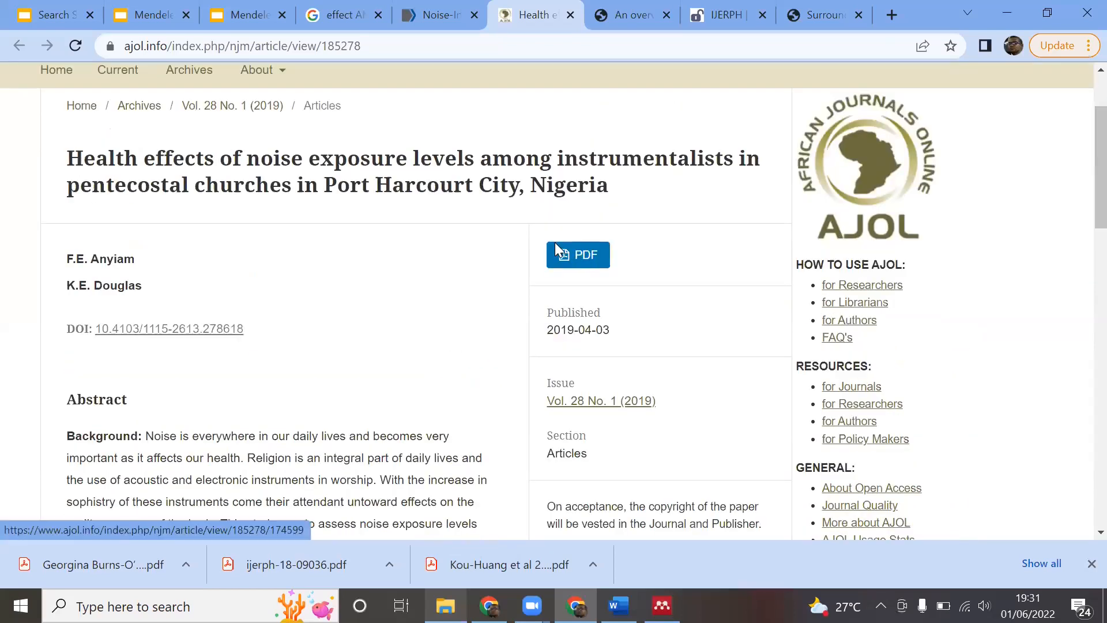
left_click(578, 262)
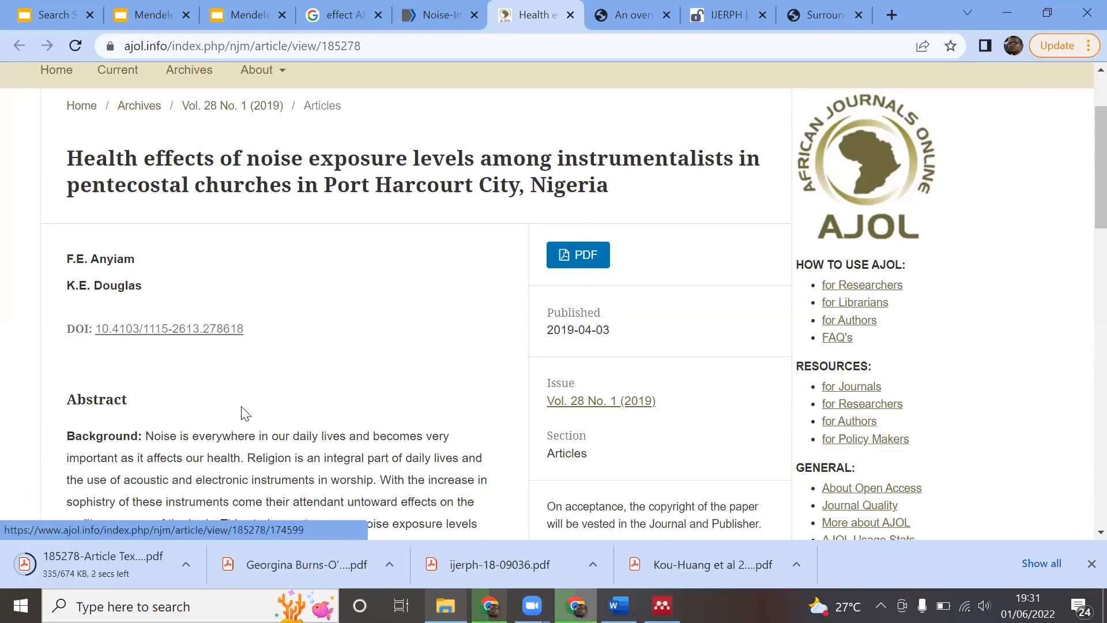
left_click(94, 562)
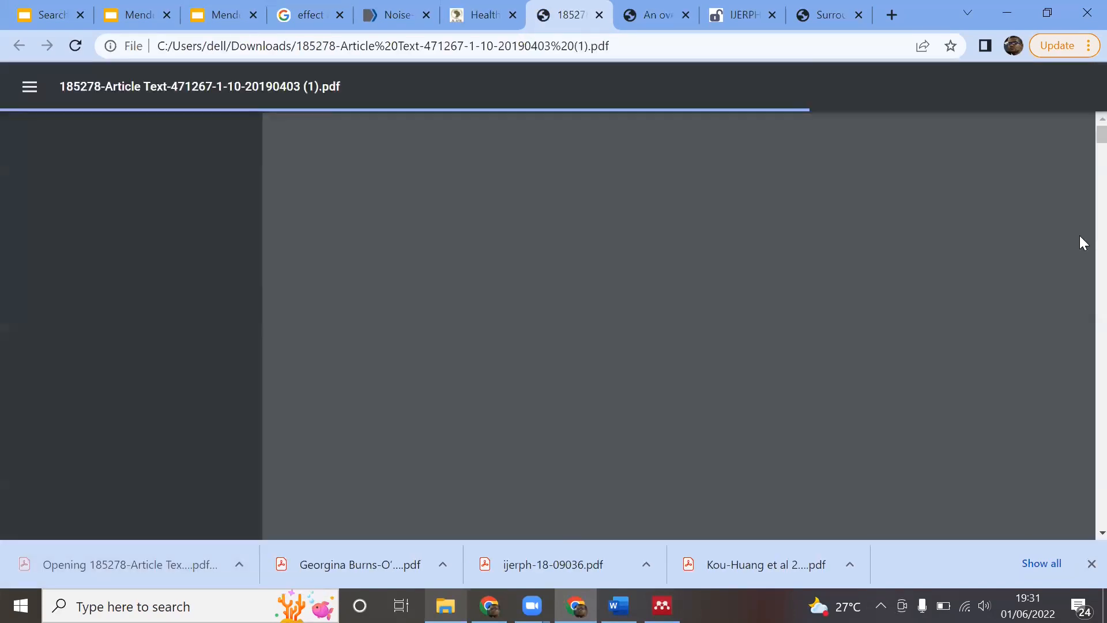
Skim the article PDF's results and examine Table 8 on the association between age and noise-induced hearing loss.
scroll(1081, 241, "down", 1)
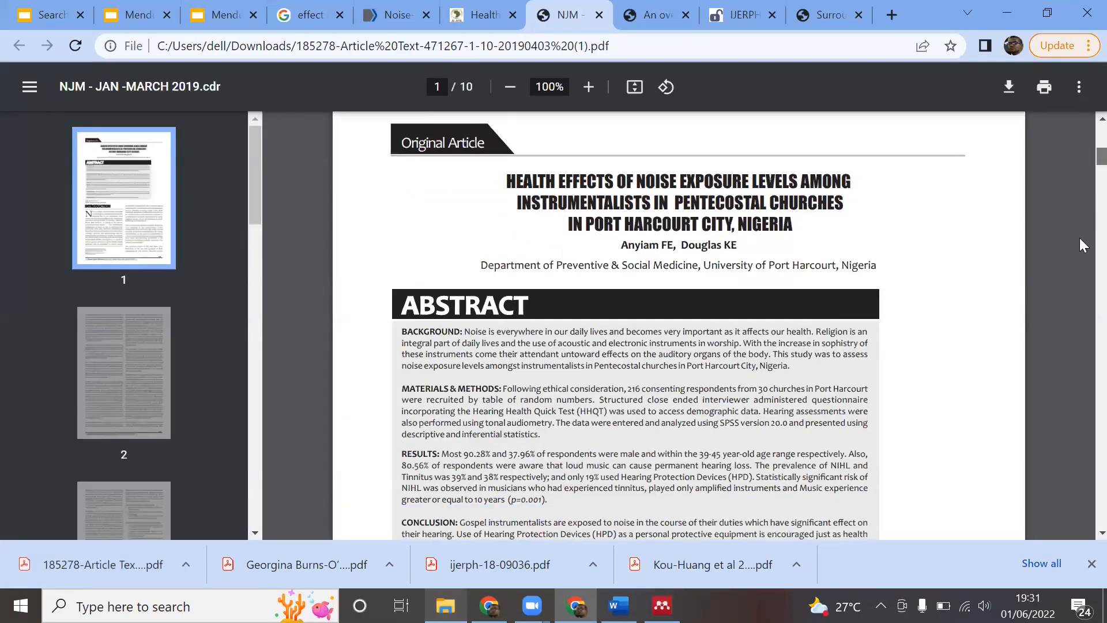
scroll(1083, 259, "down", 10)
scroll(1083, 295, "down", 8)
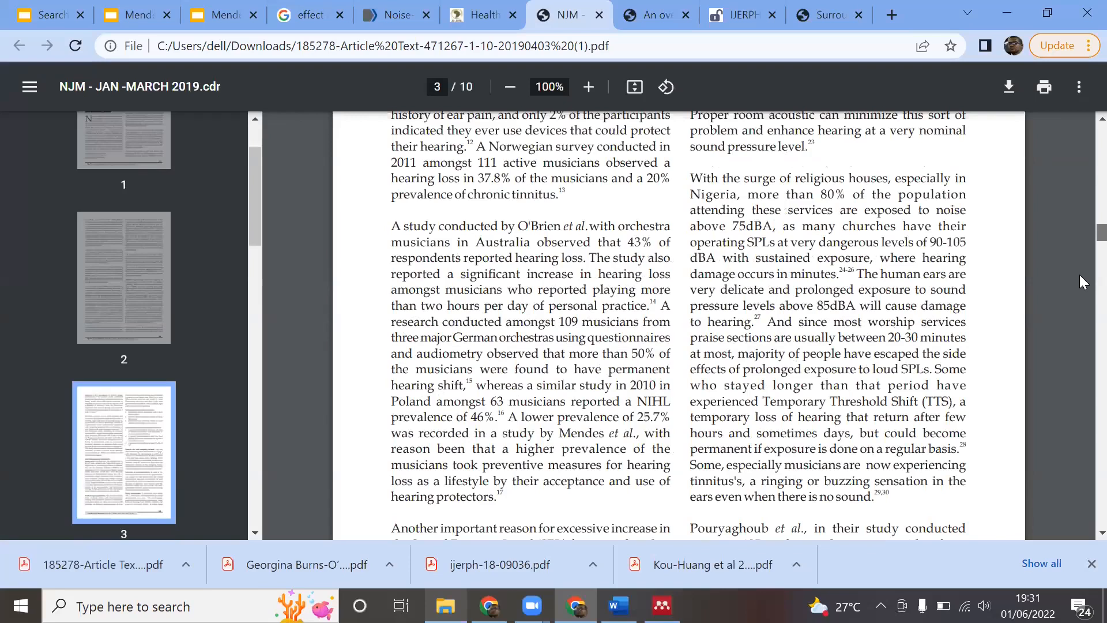
scroll(1083, 282, "down", 15)
scroll(1083, 277, "up", 8)
scroll(1082, 277, "up", 3)
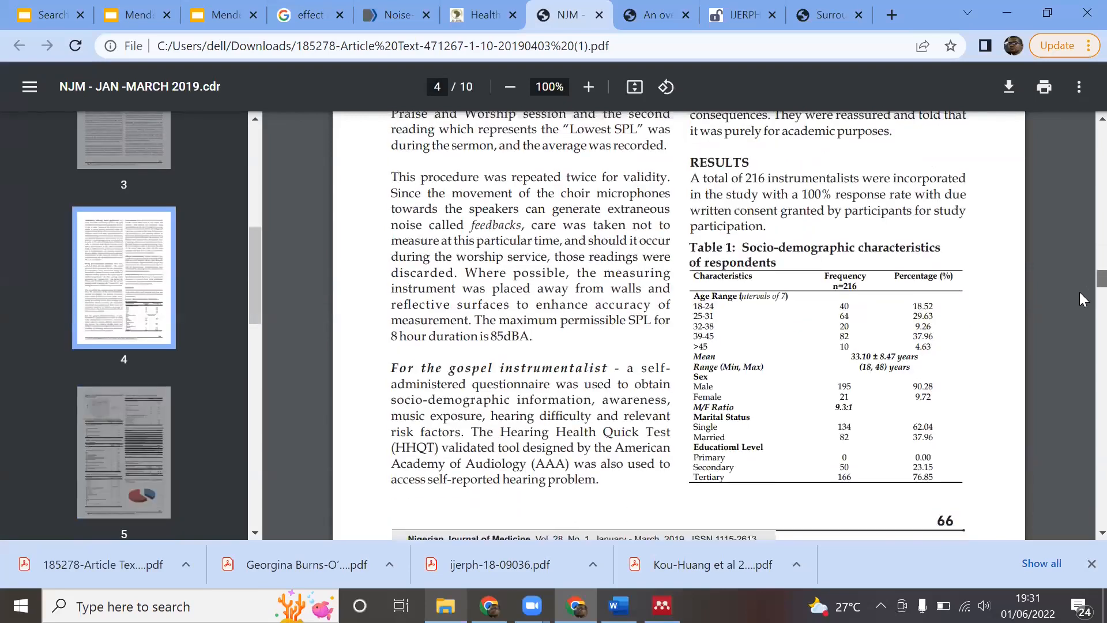
scroll(1083, 286, "down", 12)
scroll(1083, 297, "up", 2)
scroll(1083, 296, "up", 2)
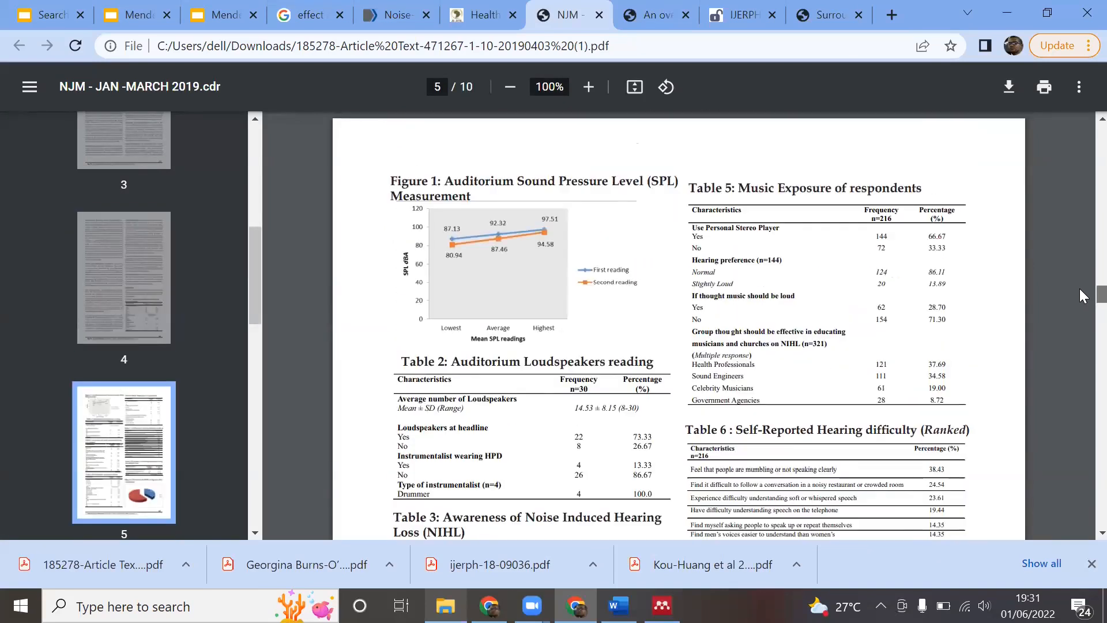
scroll(1084, 305, "down", 2)
scroll(1084, 312, "down", 8)
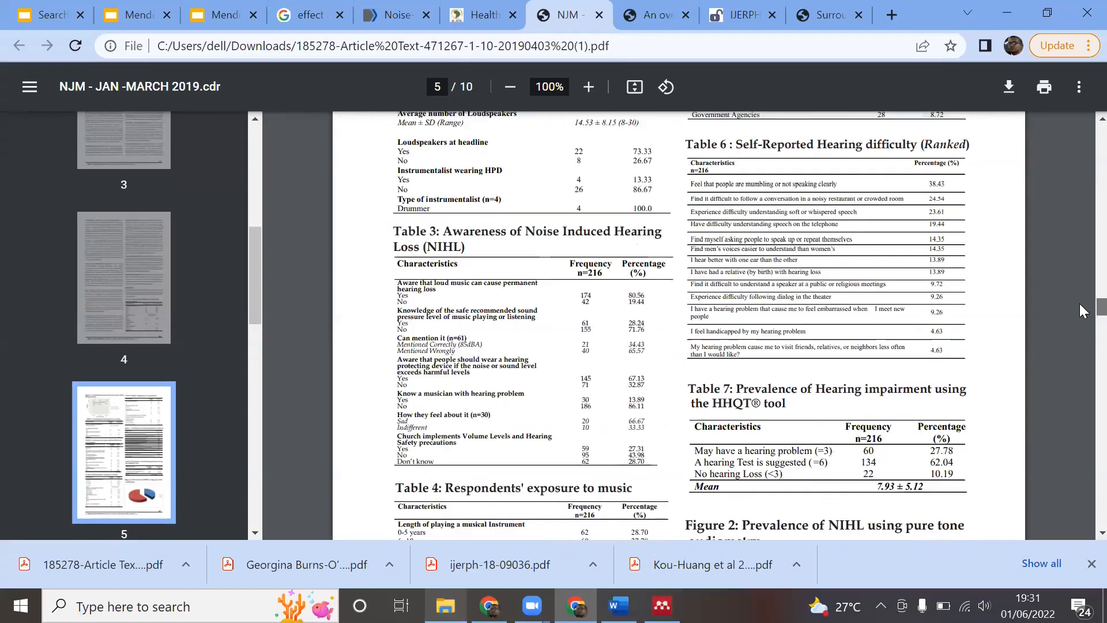
scroll(1083, 340, "down", 7)
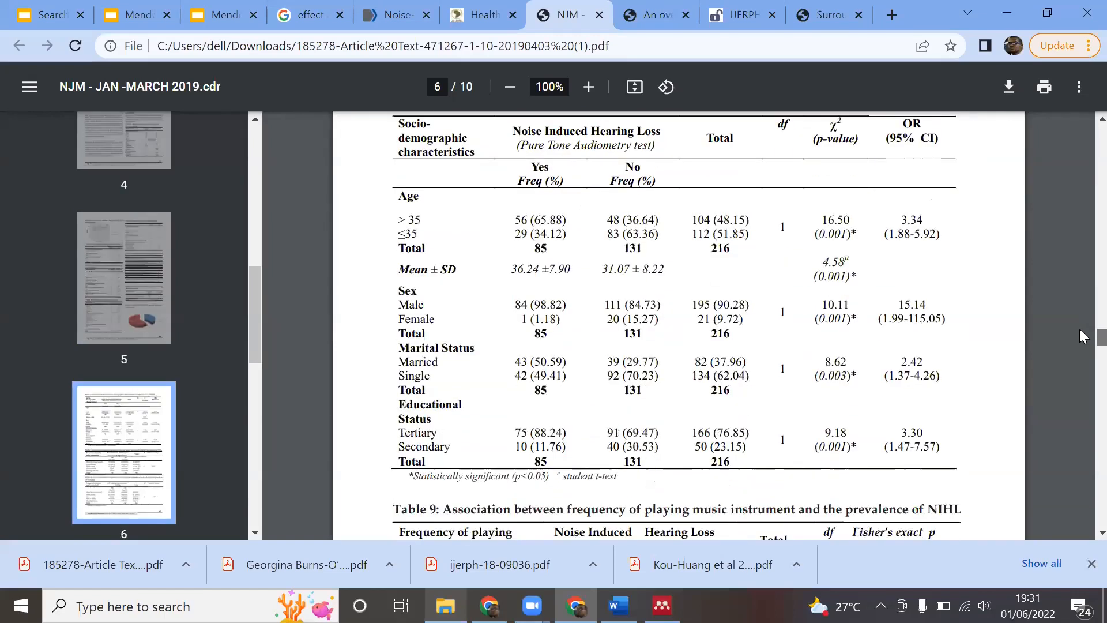
scroll(1085, 334, "up", 3)
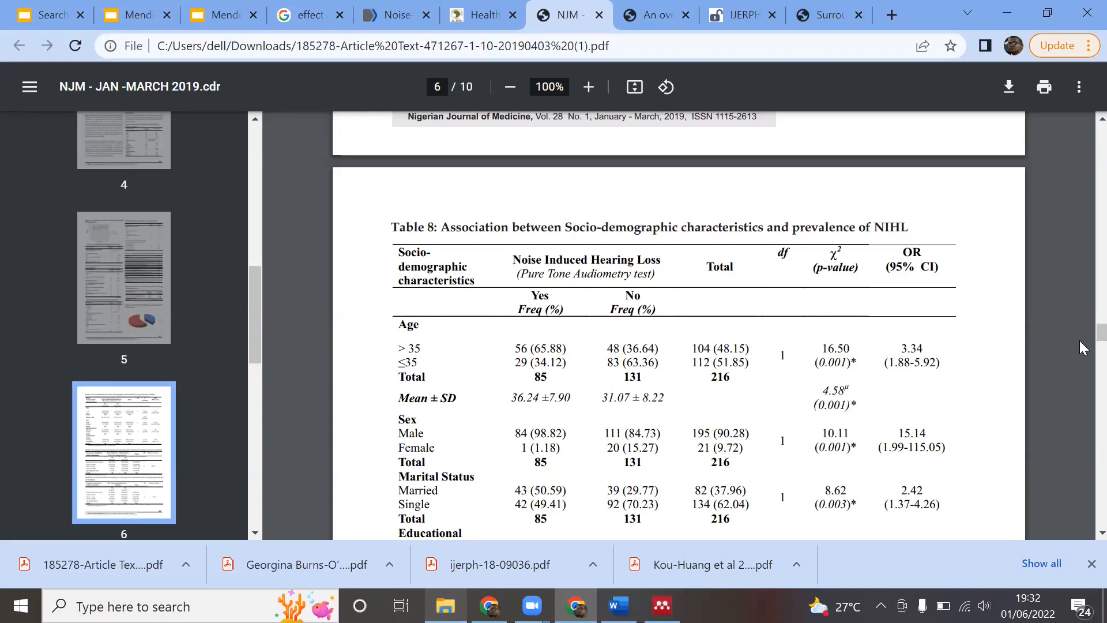
Return to the article's first page and save the PDF in Downloads, named with both authors' surnames and 2021.
scroll(1083, 334, "up", 20)
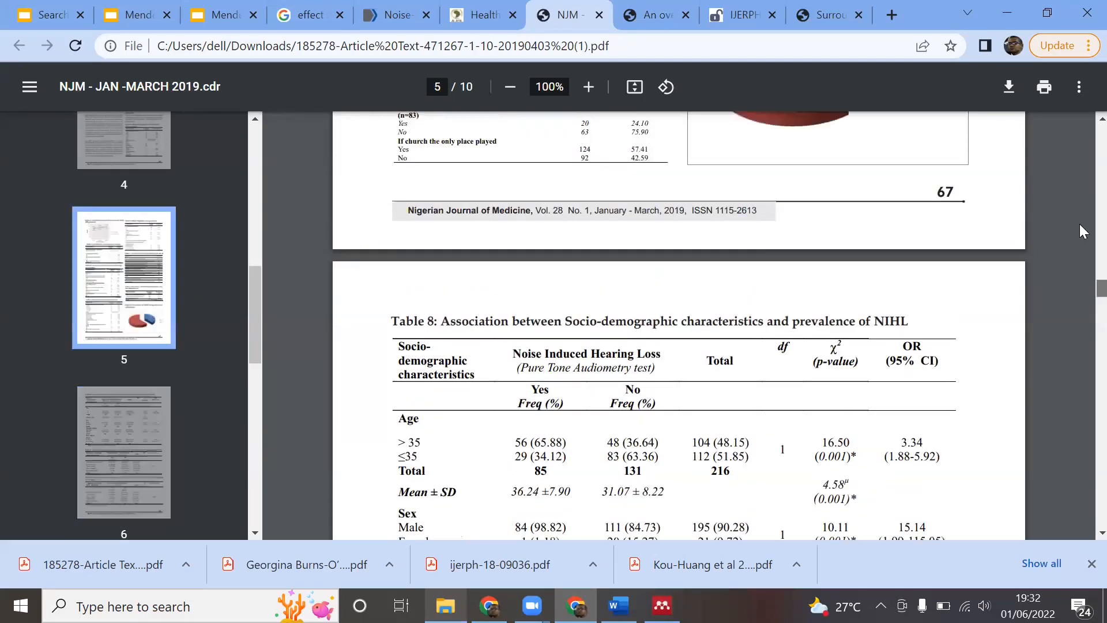
scroll(1009, 143, "up", 10)
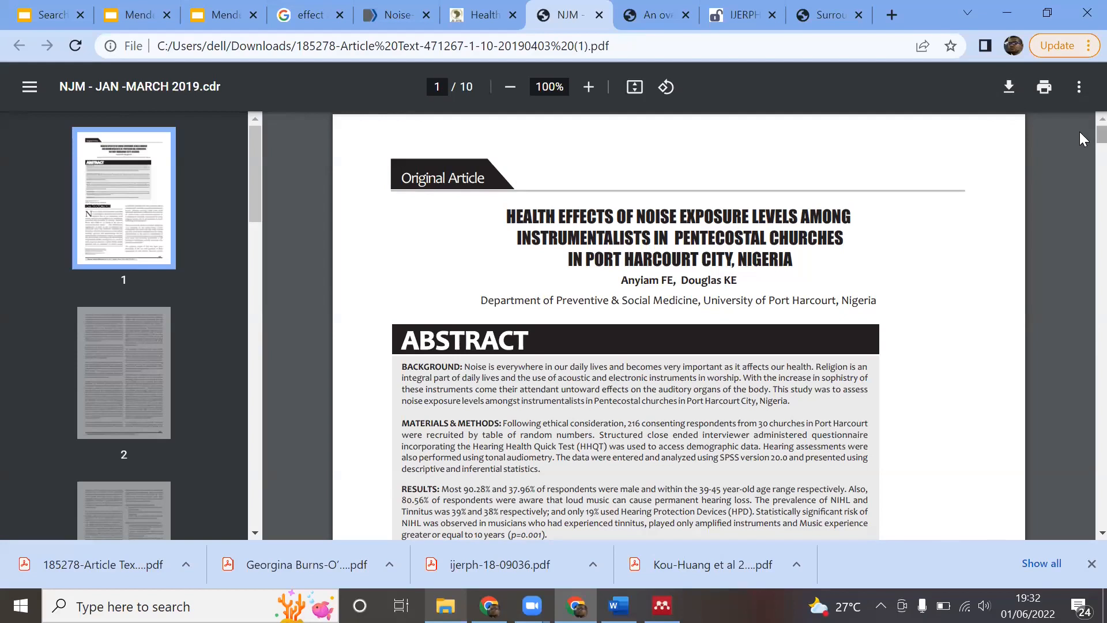
scroll(1083, 150, "down", 4)
scroll(1084, 160, "down", 7)
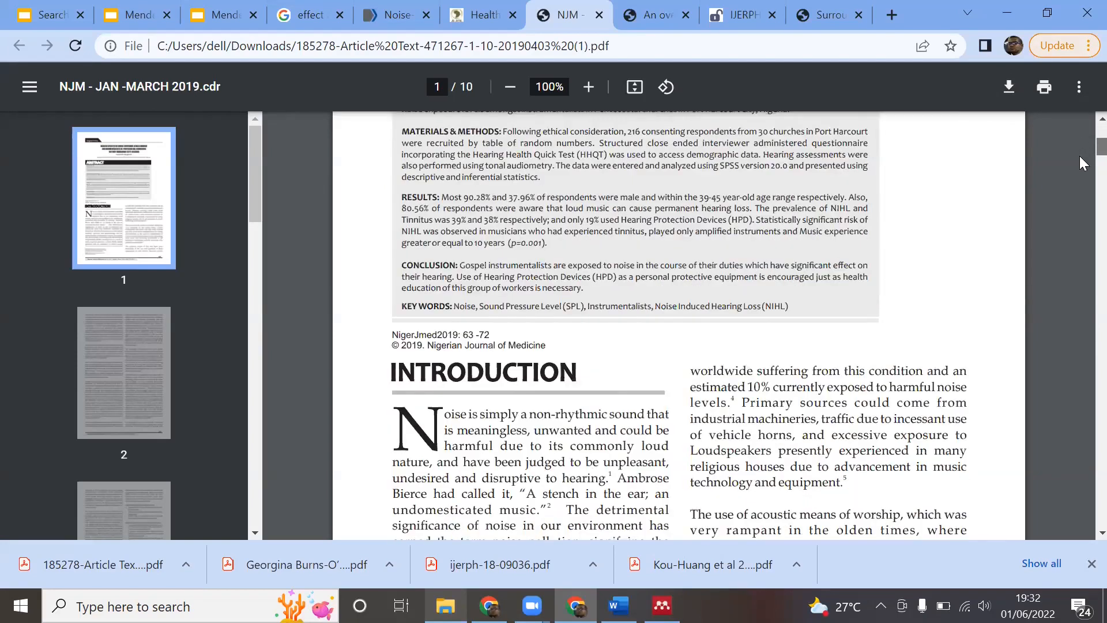
left_click_drag(1080, 156, 1080, 53)
left_click(1010, 87)
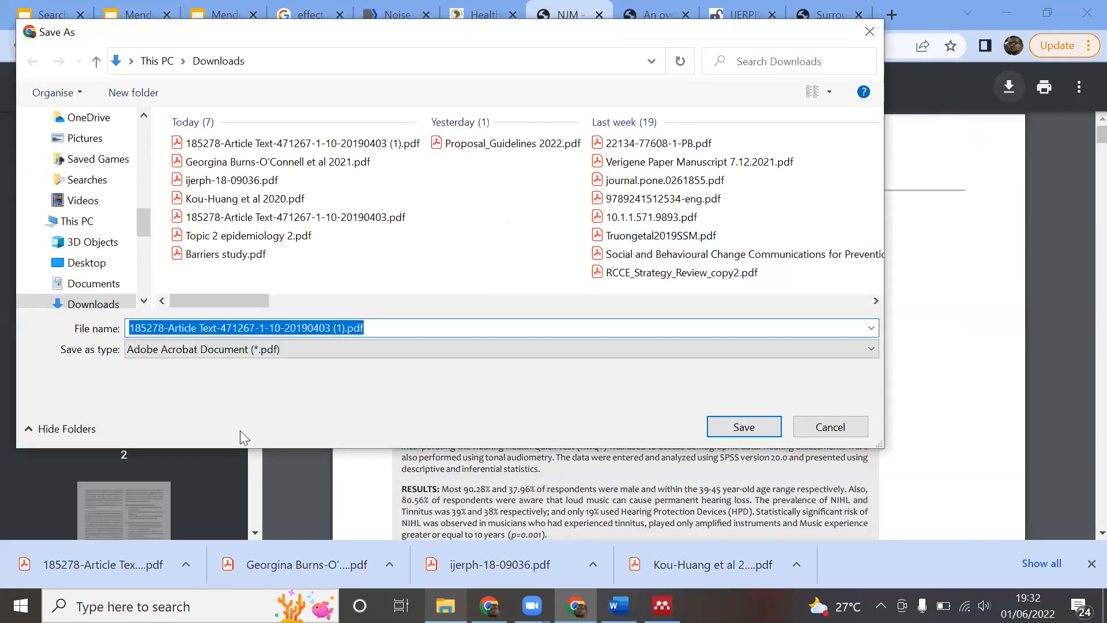
type("Anyian")
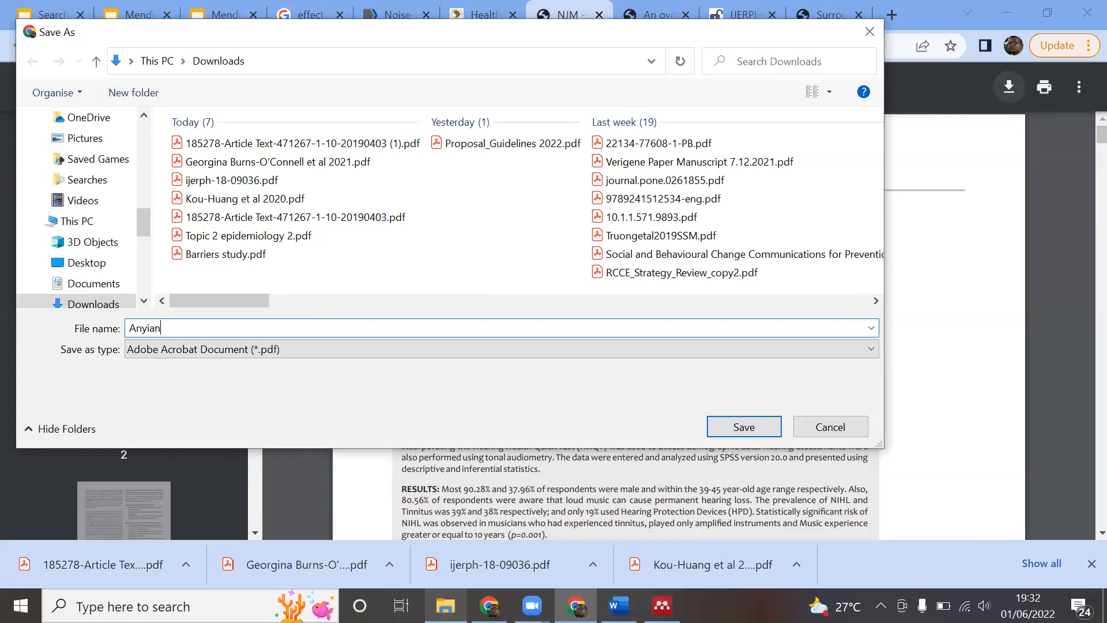
key("BackSpace")
type("m & Douglas 2021")
left_click(743, 425)
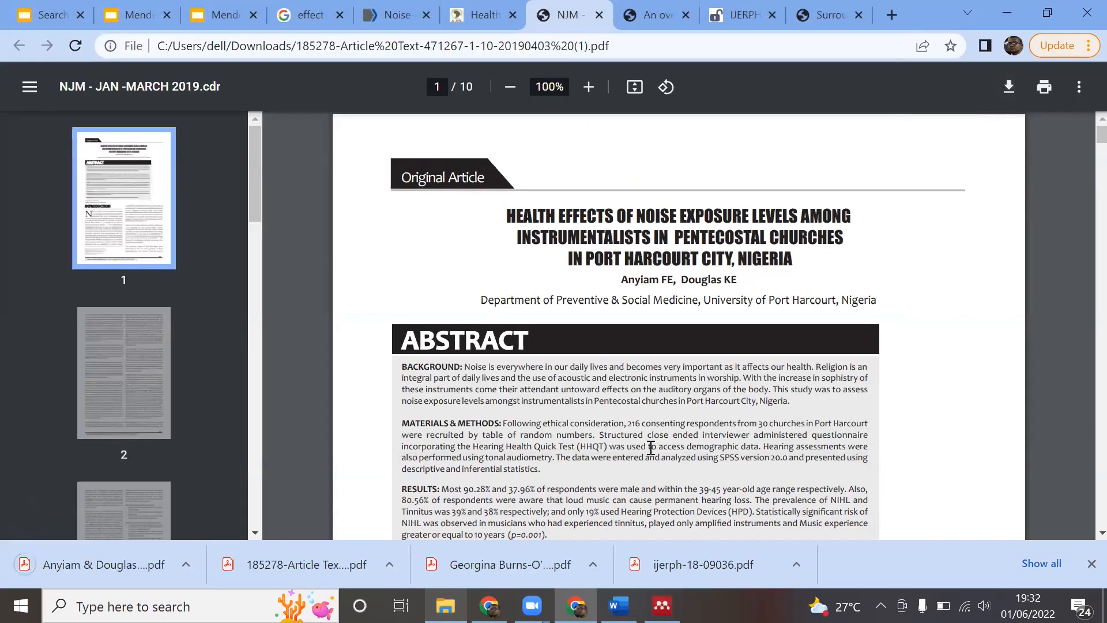
Switch to Mendeley, import the newly saved article PDF into the PHU Research folder, and select its entry to check the details.
left_click(662, 605)
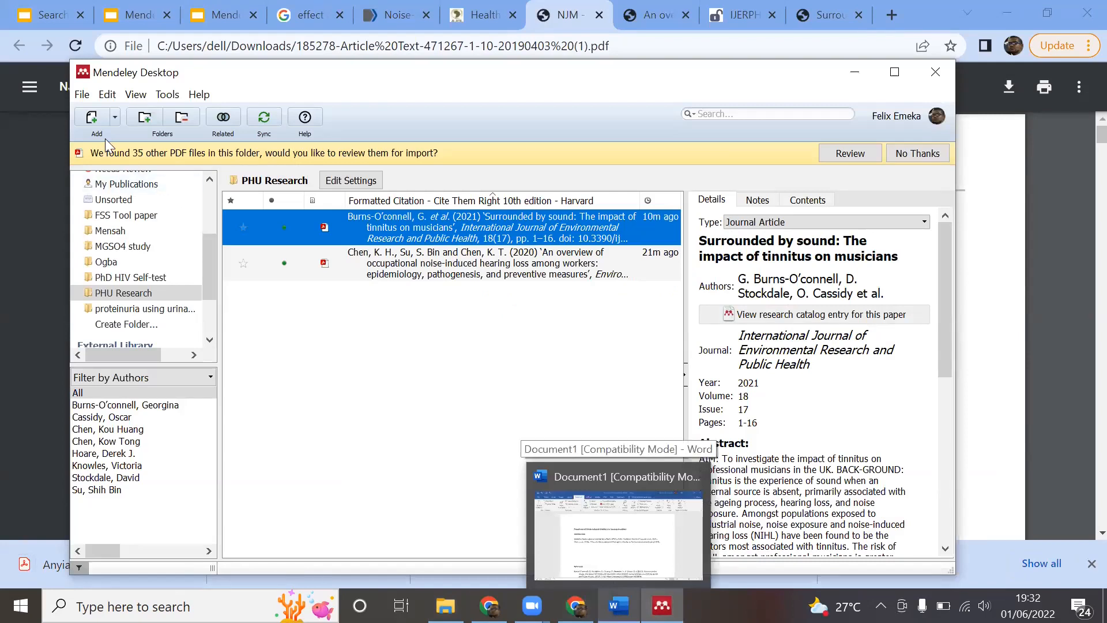
left_click(81, 96)
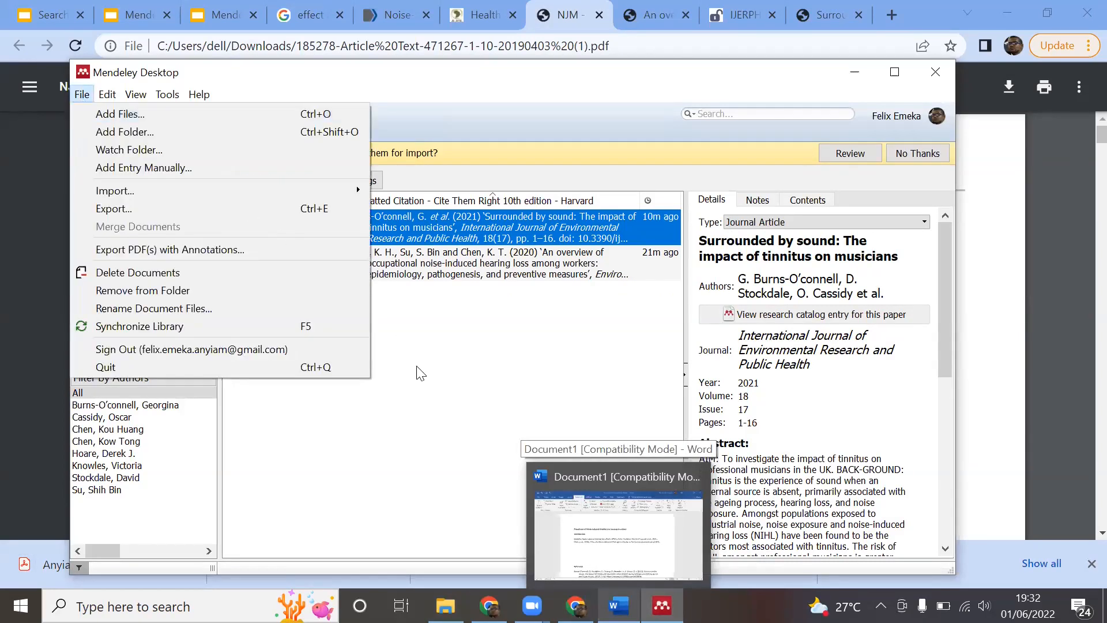
left_click(432, 393)
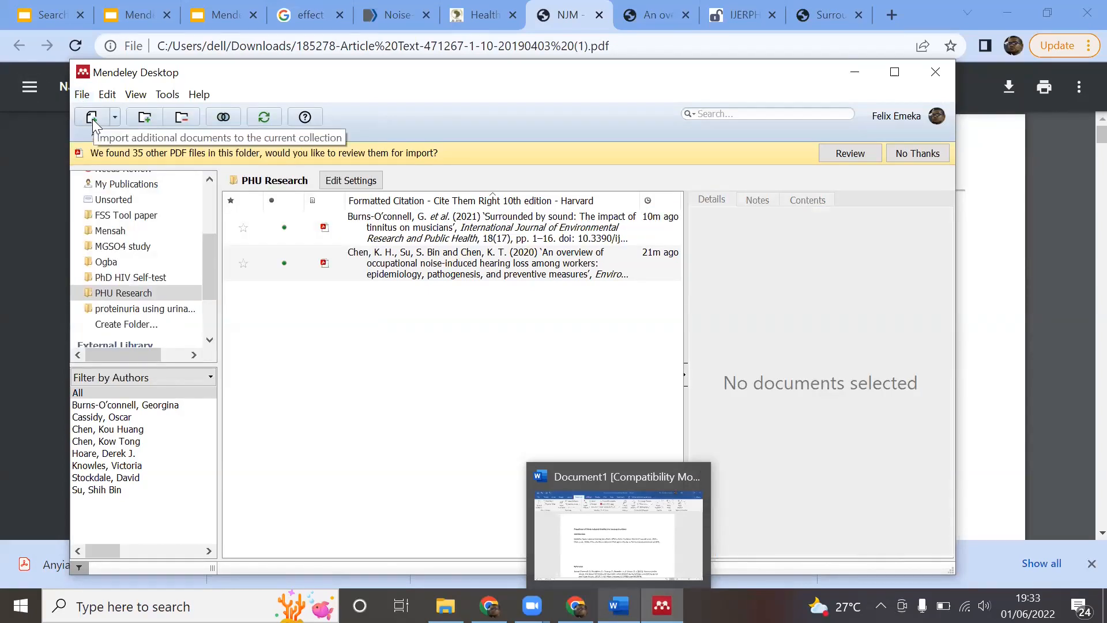
left_click(92, 119)
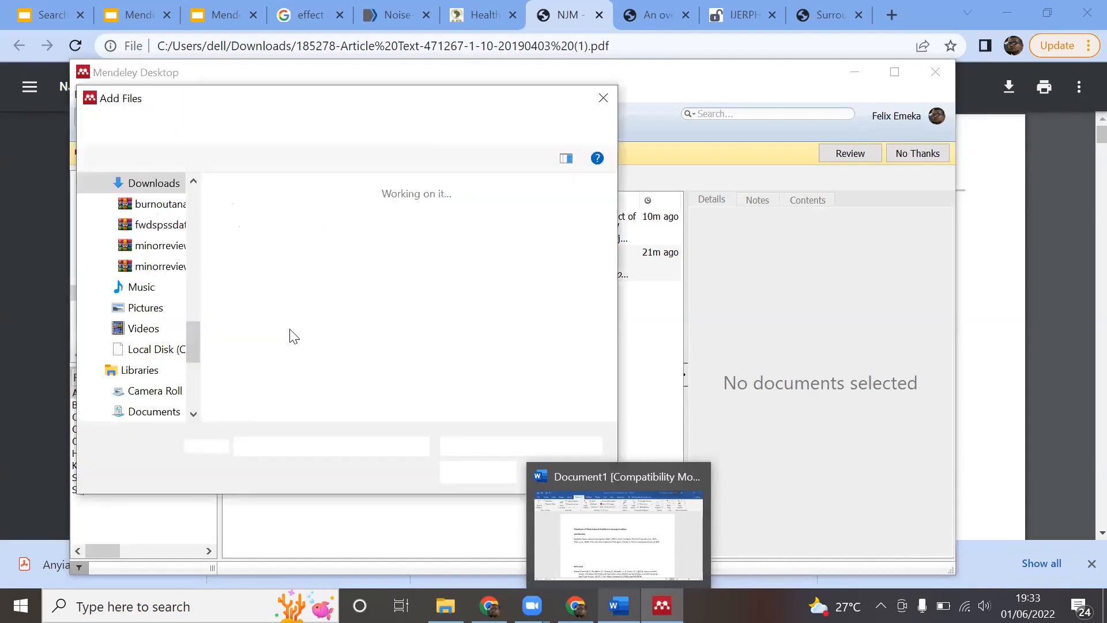
left_click(294, 210)
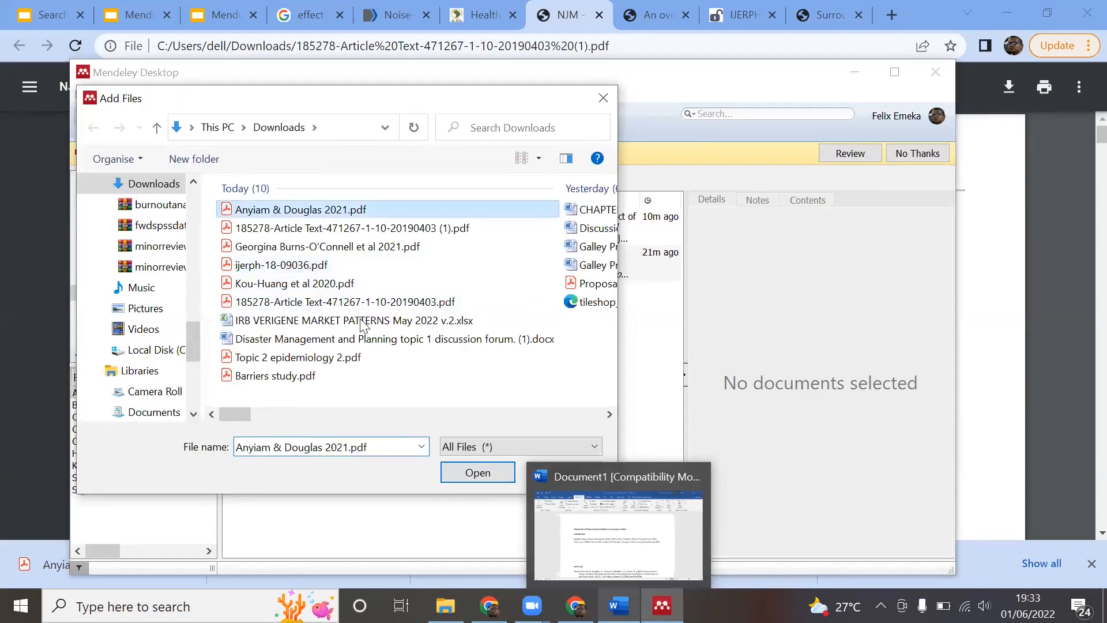
left_click(470, 482)
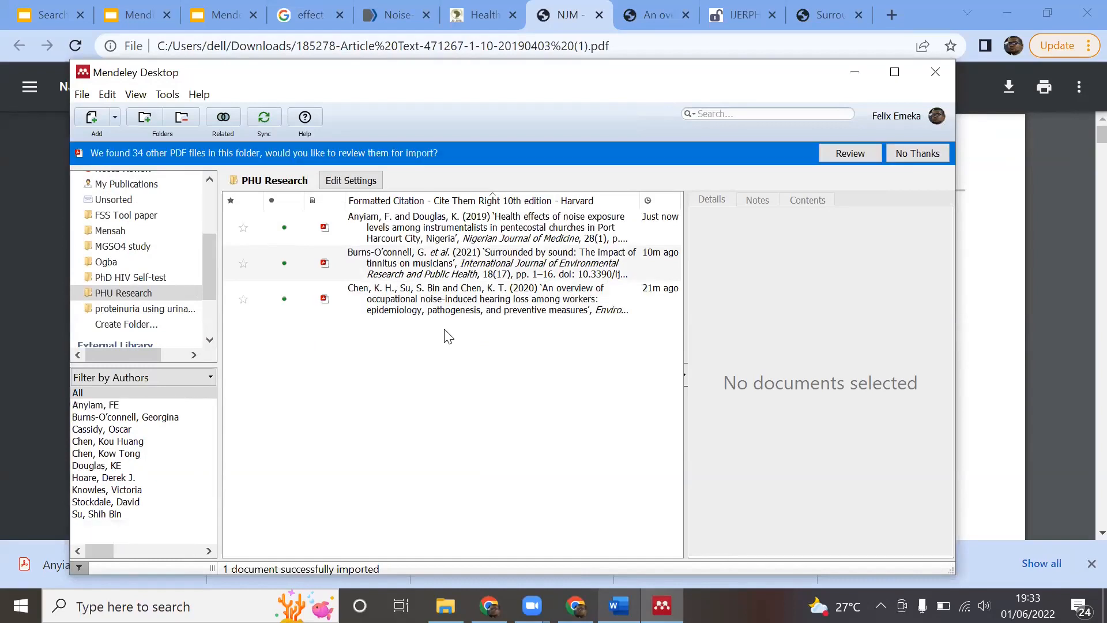
left_click(437, 233)
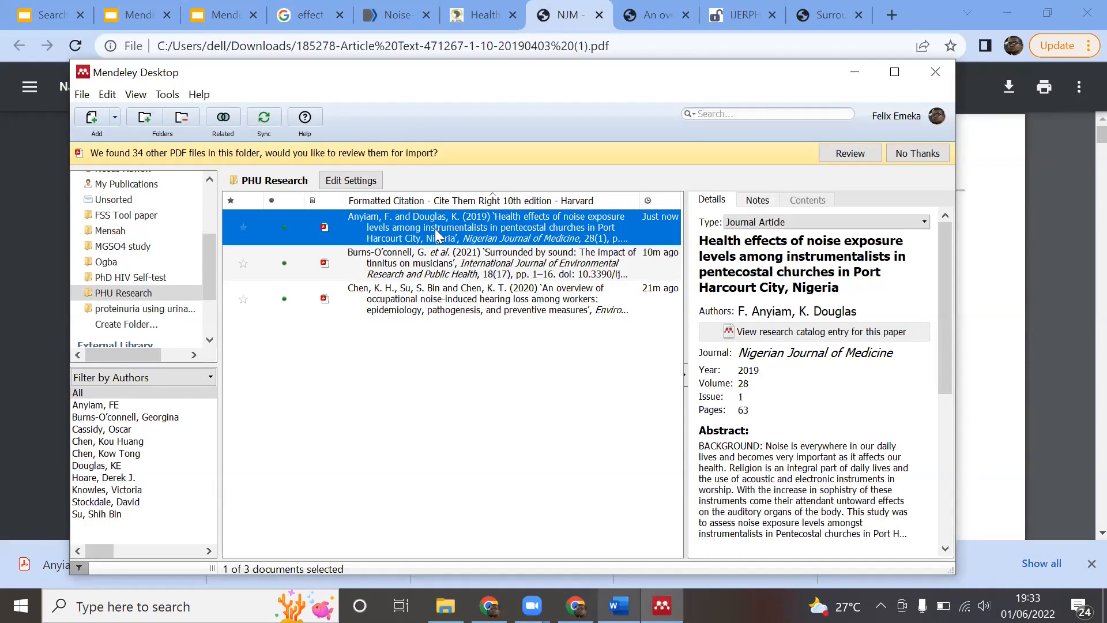
right_click(406, 217)
left_click(344, 428)
left_click(389, 238)
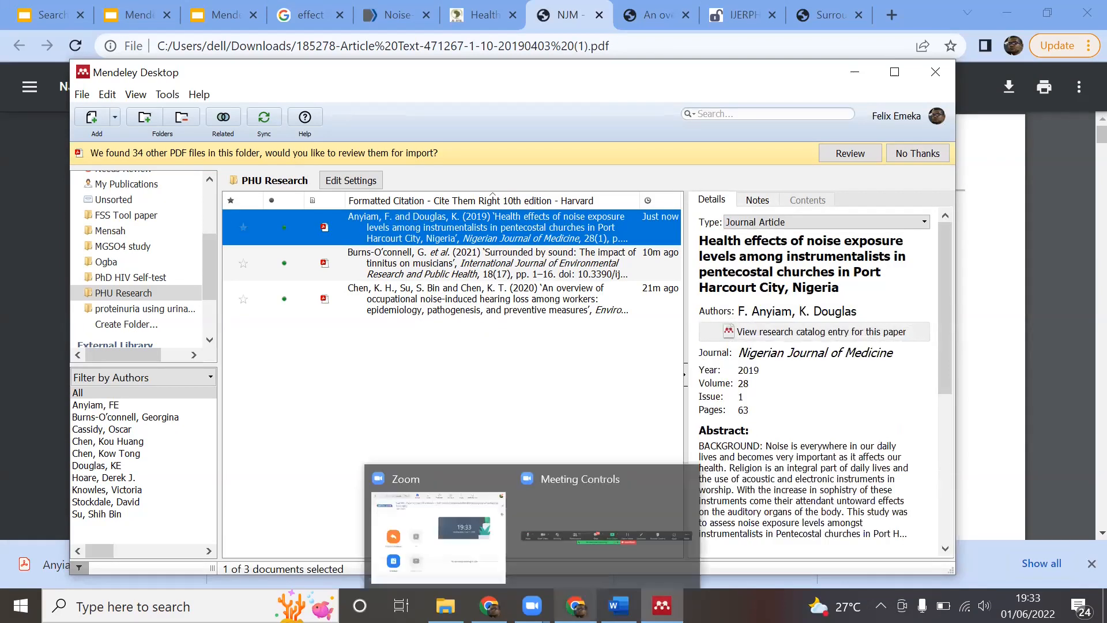
Switch to Word and cite the selected Nigerian Journal of Medicine article from Mendeley after "increased prevalence of NIHL", before the full stop.
left_click(619, 606)
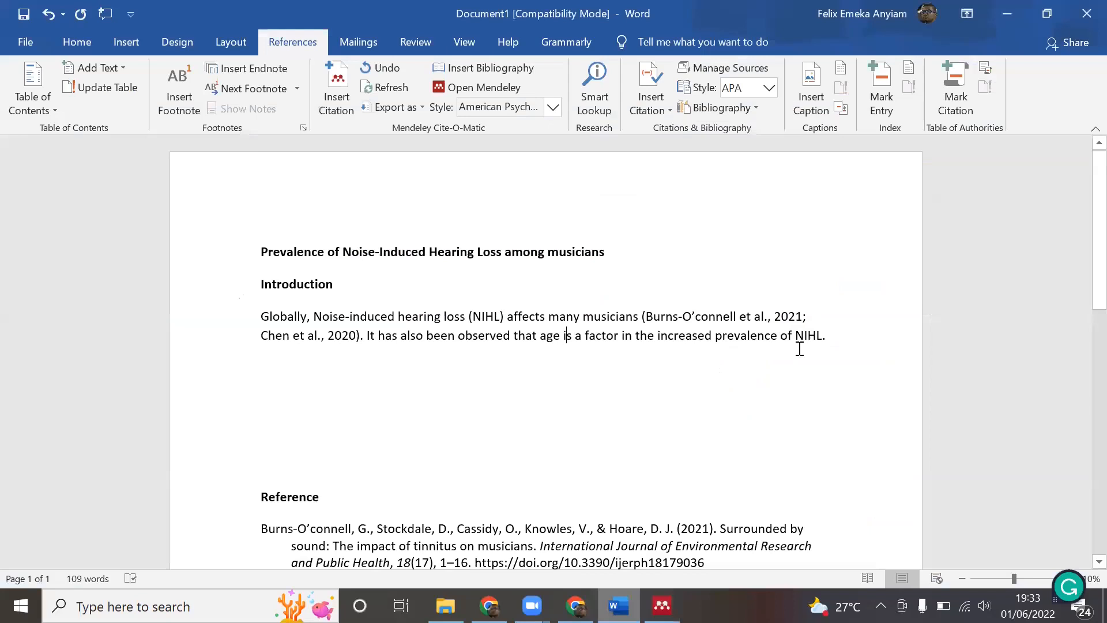
left_click(824, 337)
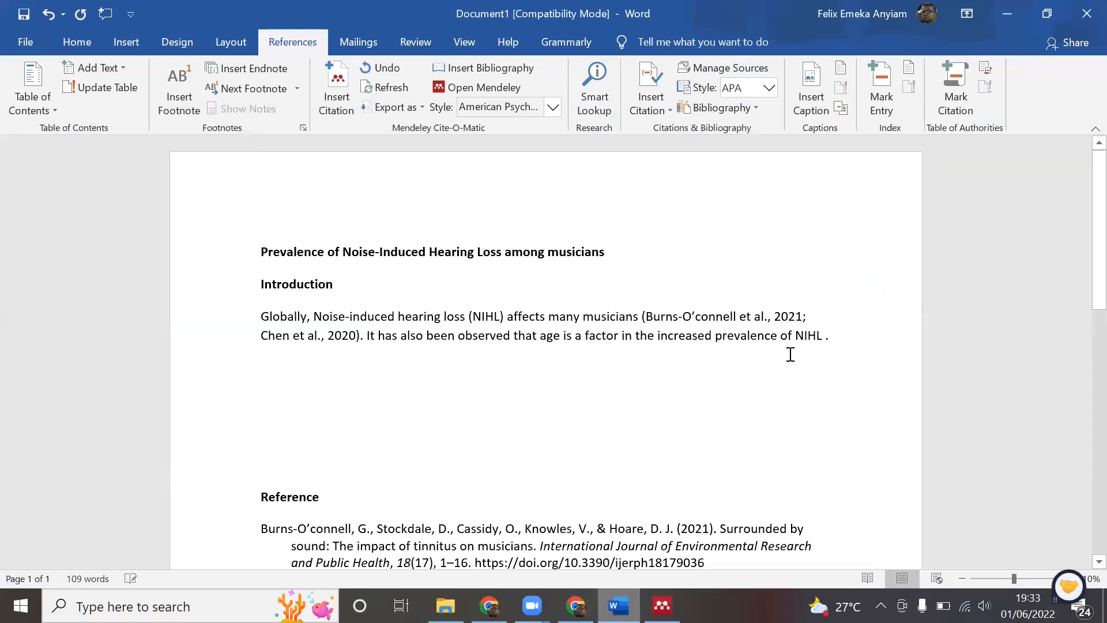
left_click(338, 98)
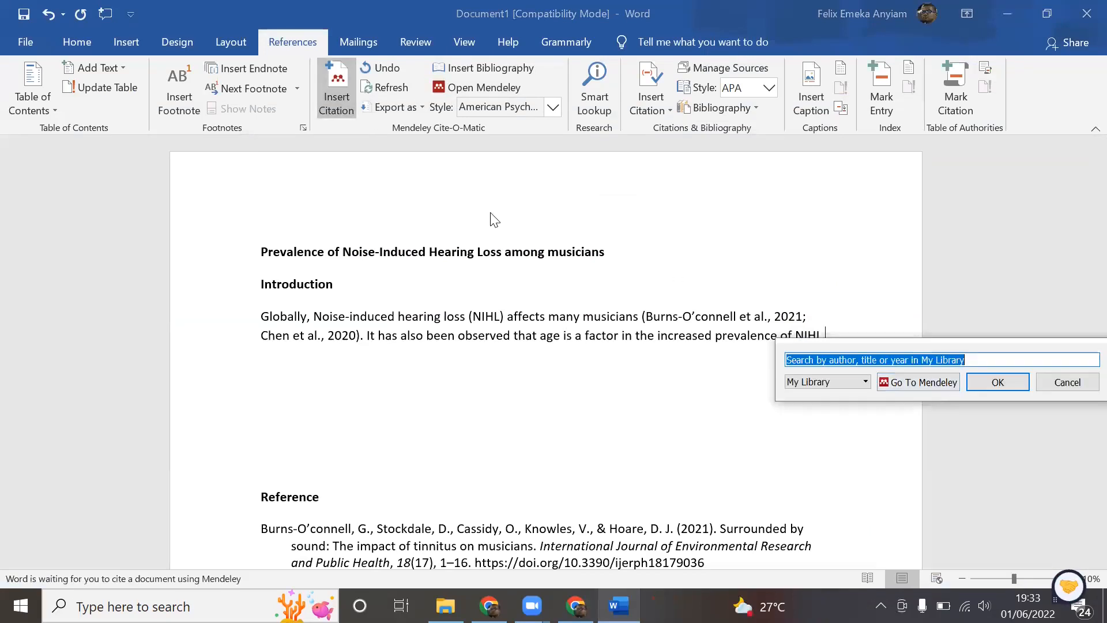
left_click(893, 382)
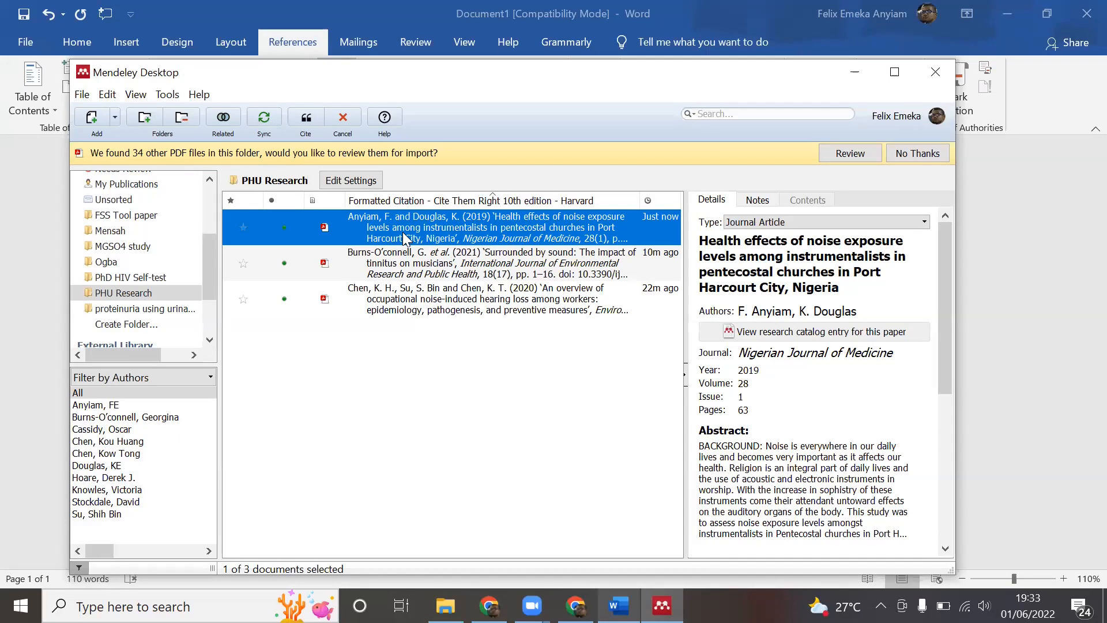
left_click(305, 119)
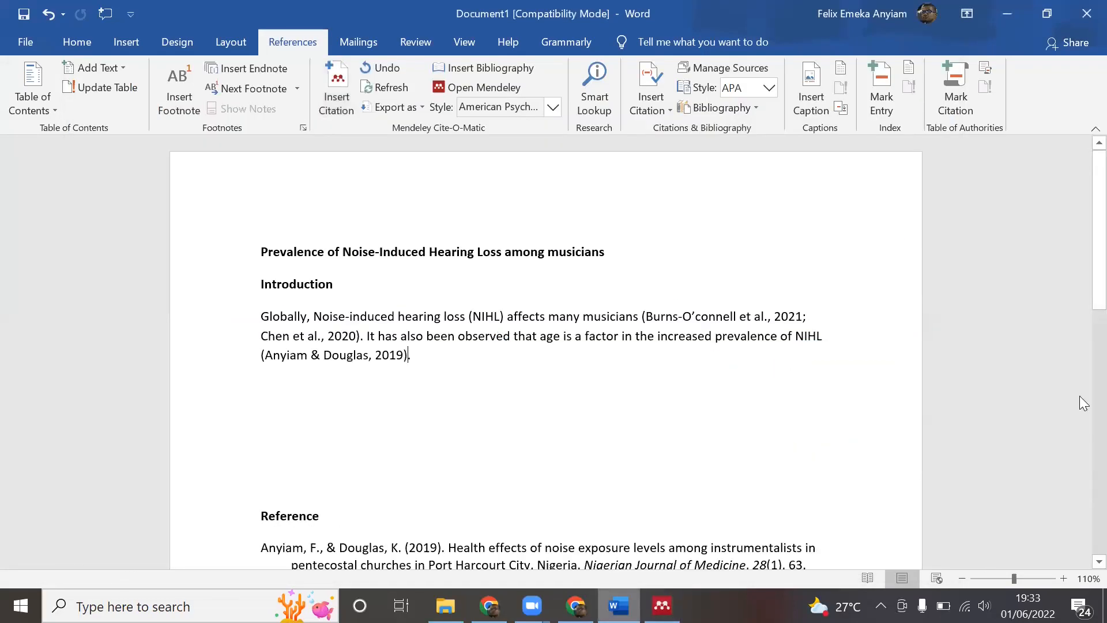
Review the in-text citations in the introduction against the entries in the reference list.
scroll(1080, 294, "down", 2)
scroll(1083, 340, "down", 3)
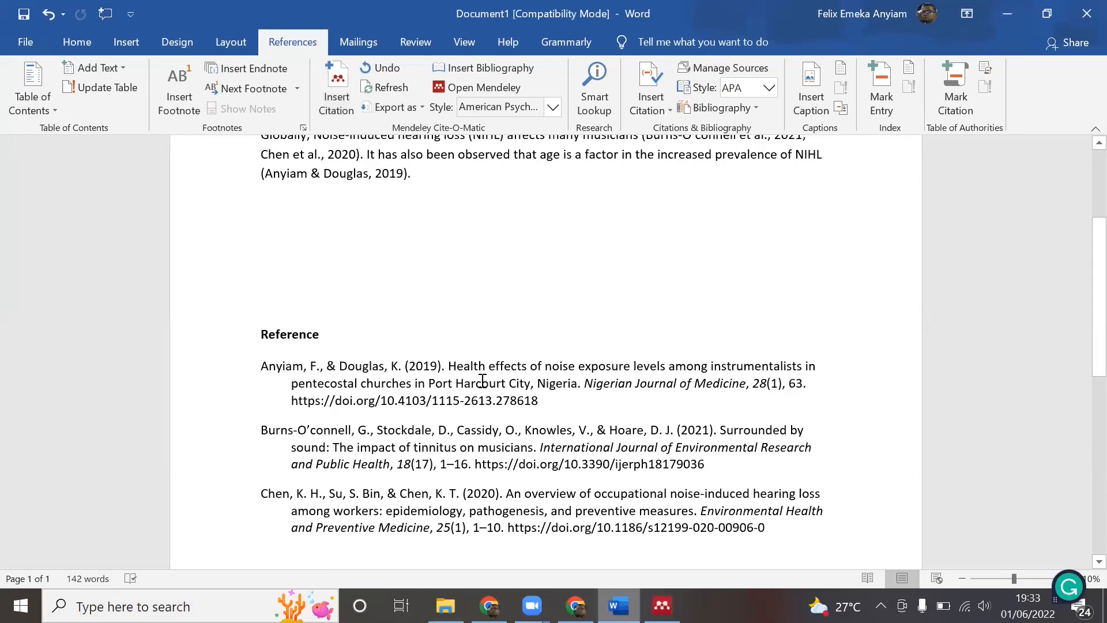
scroll(1080, 271, "up", 3)
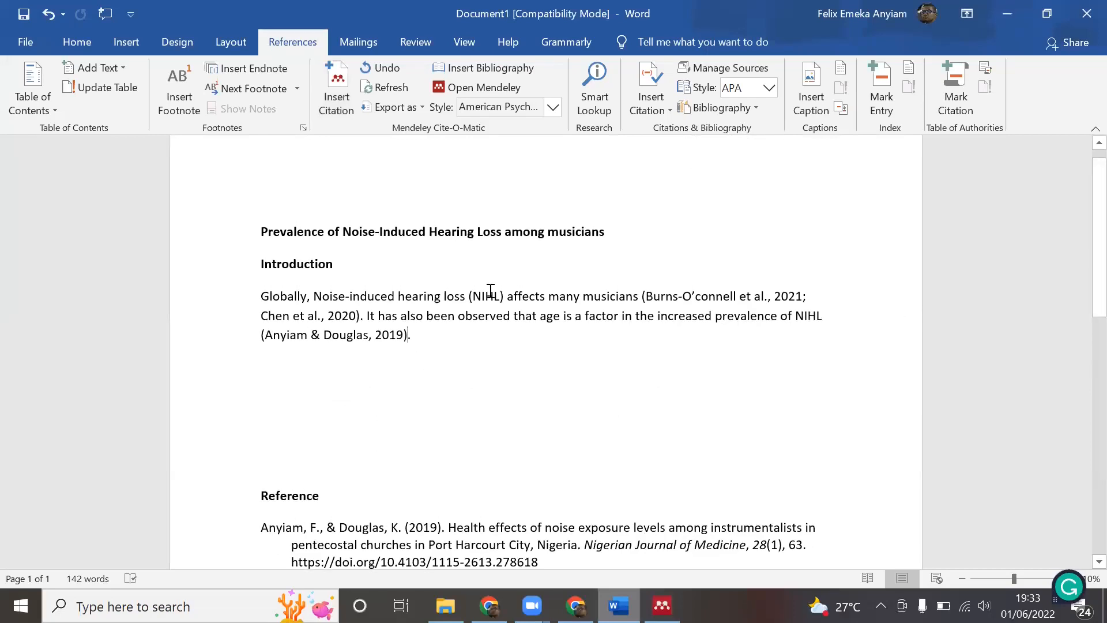
scroll(1083, 257, "down", 3)
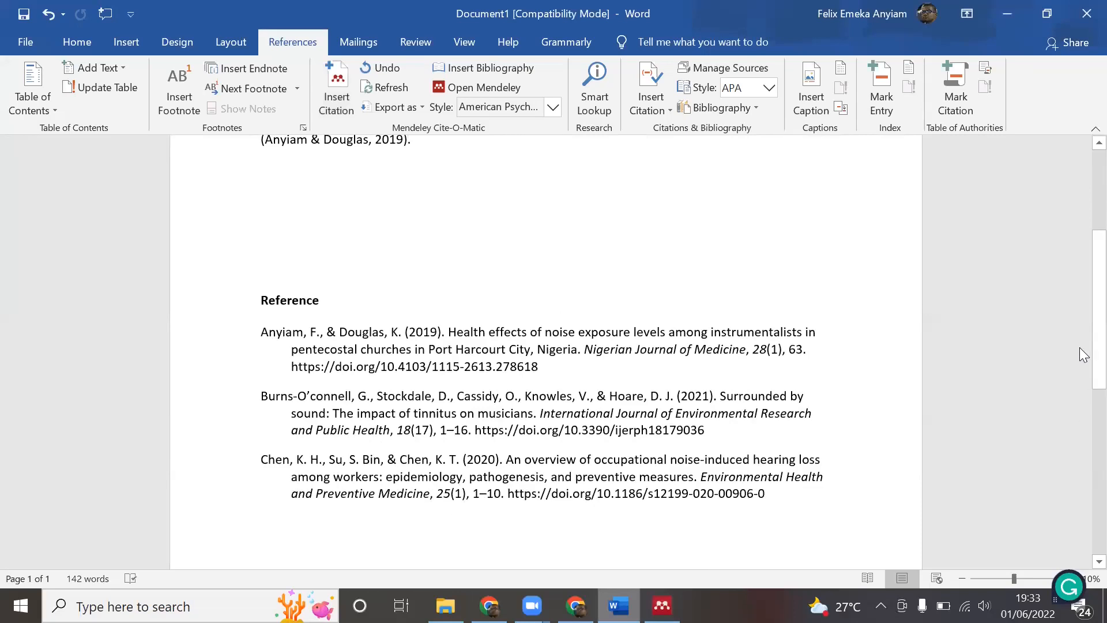
scroll(1080, 310, "up", 1)
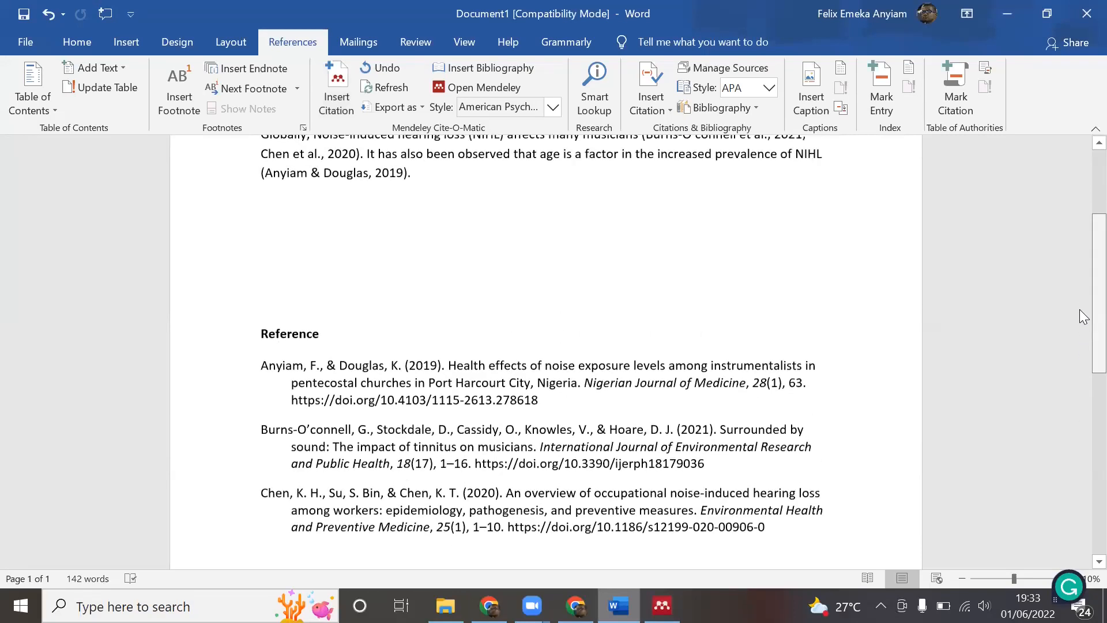
scroll(1080, 309, "down", 1)
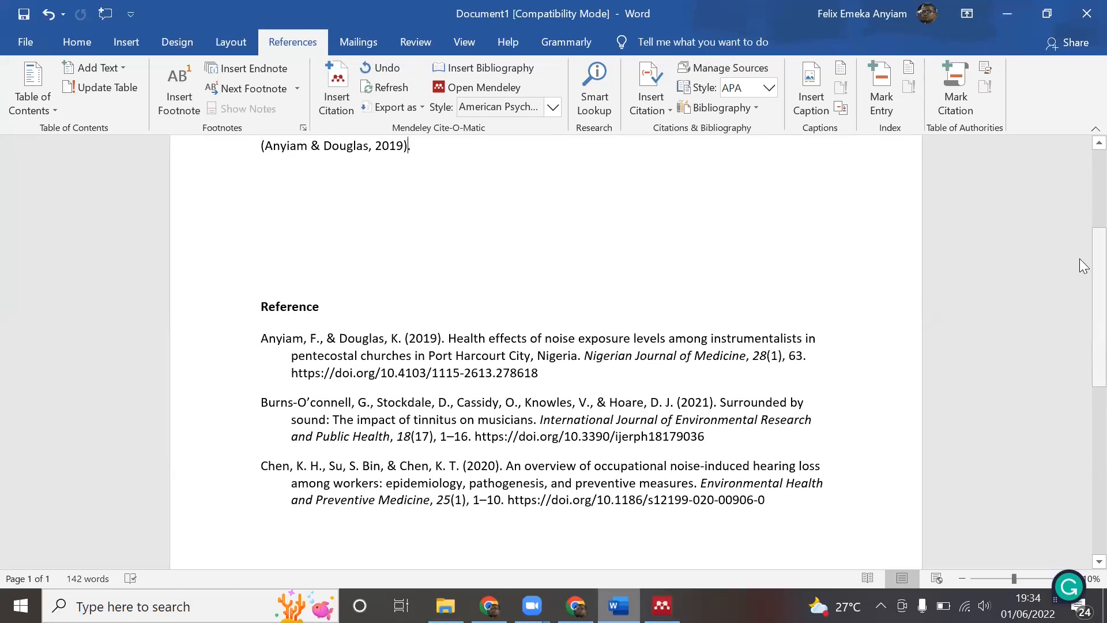
scroll(1080, 259, "up", 3)
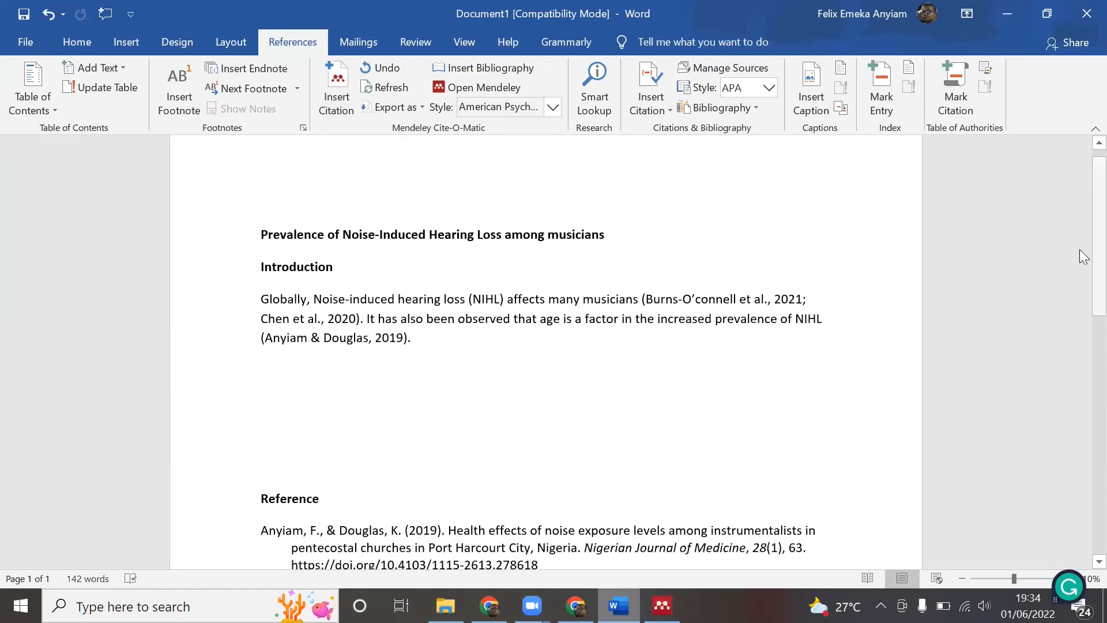
scroll(1080, 288, "down", 3)
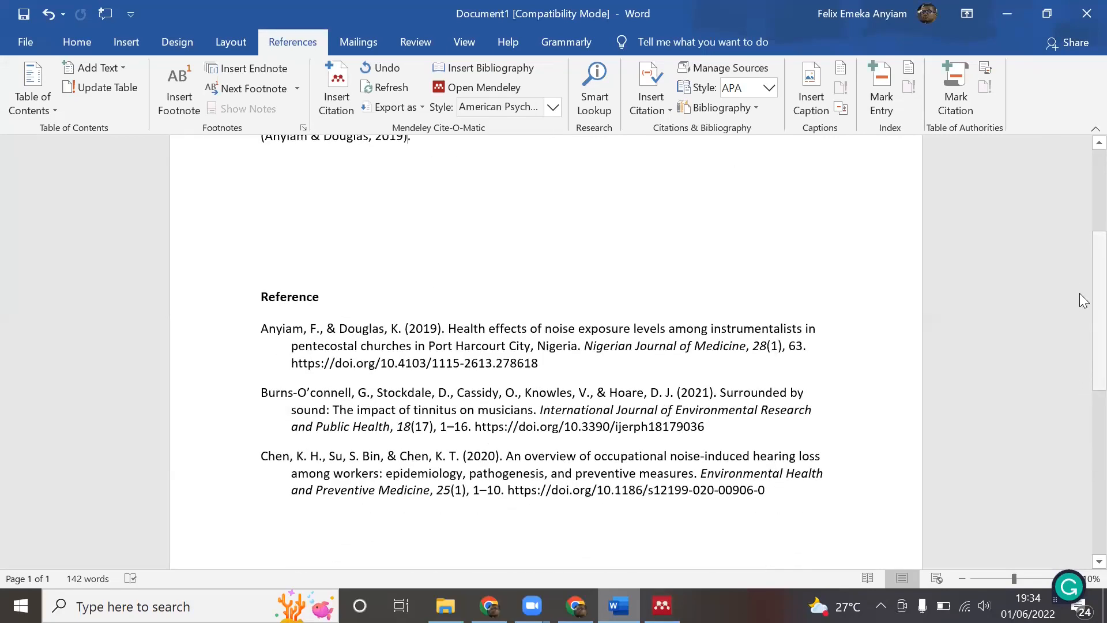
Change the Mendeley citation style to Vancouver (superscript) and check the in-text citations and reference list.
scroll(1080, 226, "up", 3)
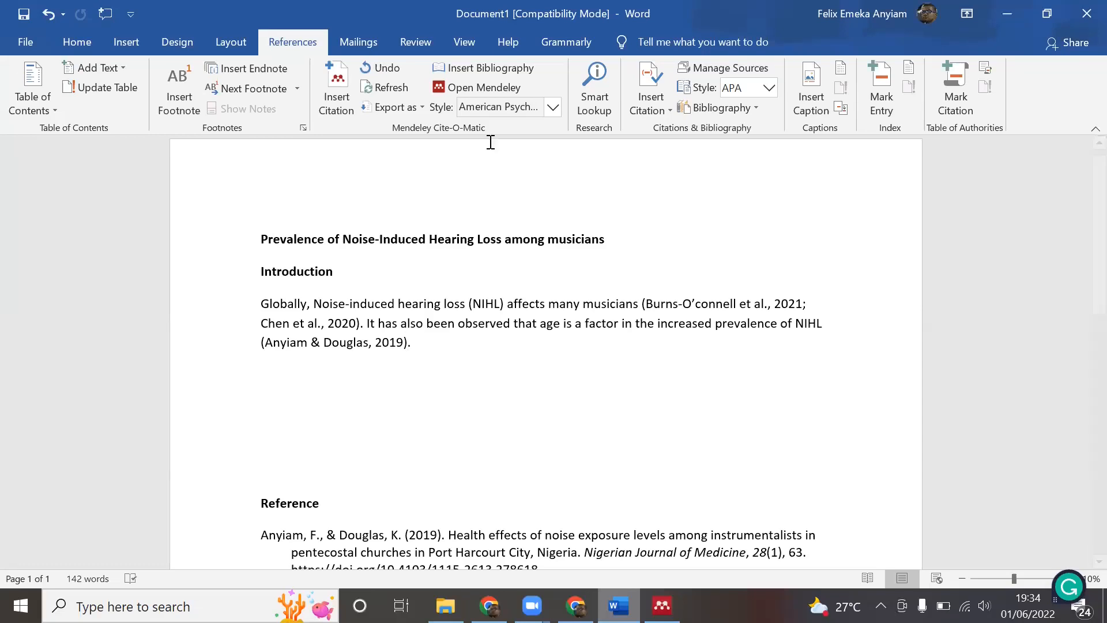
left_click(549, 108)
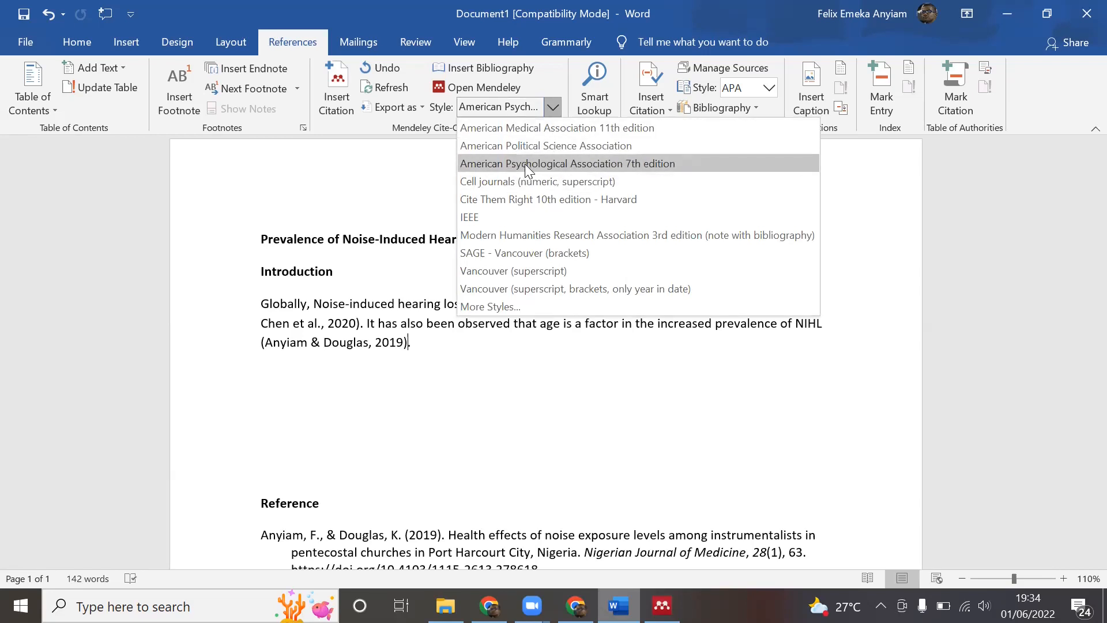
left_click(500, 272)
scroll(1085, 305, "down", 2)
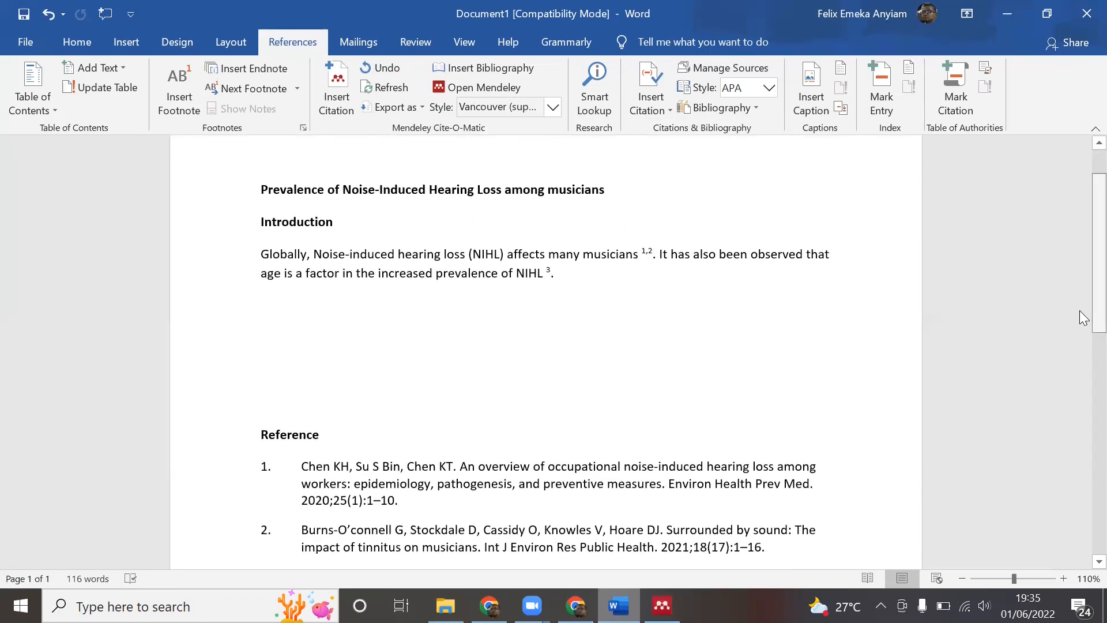
scroll(1085, 312, "down", 2)
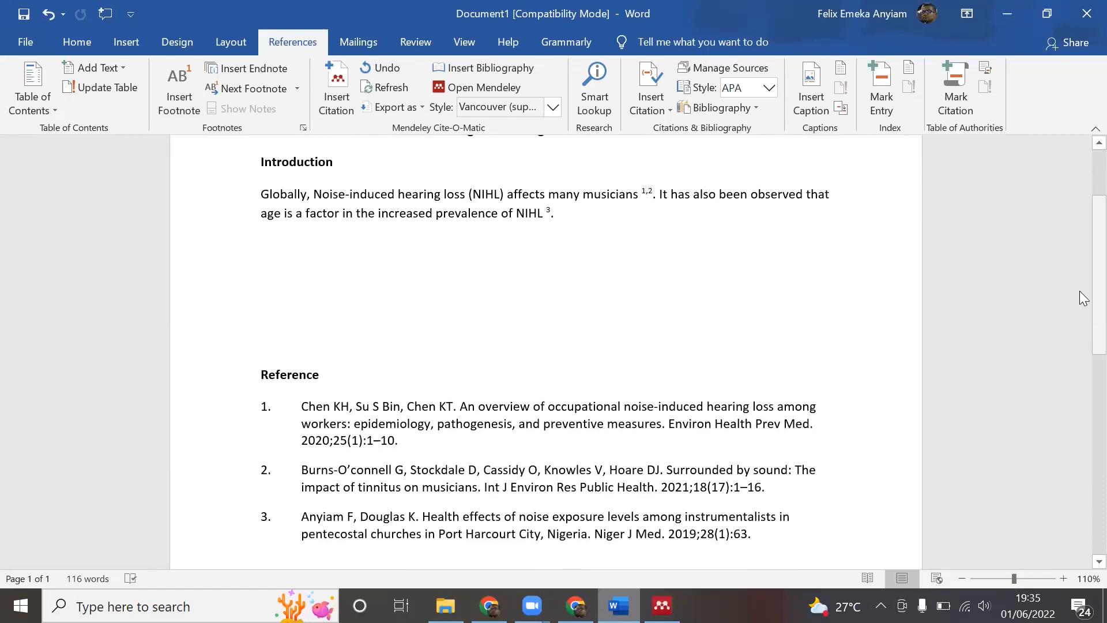
scroll(1080, 290, "up", 2)
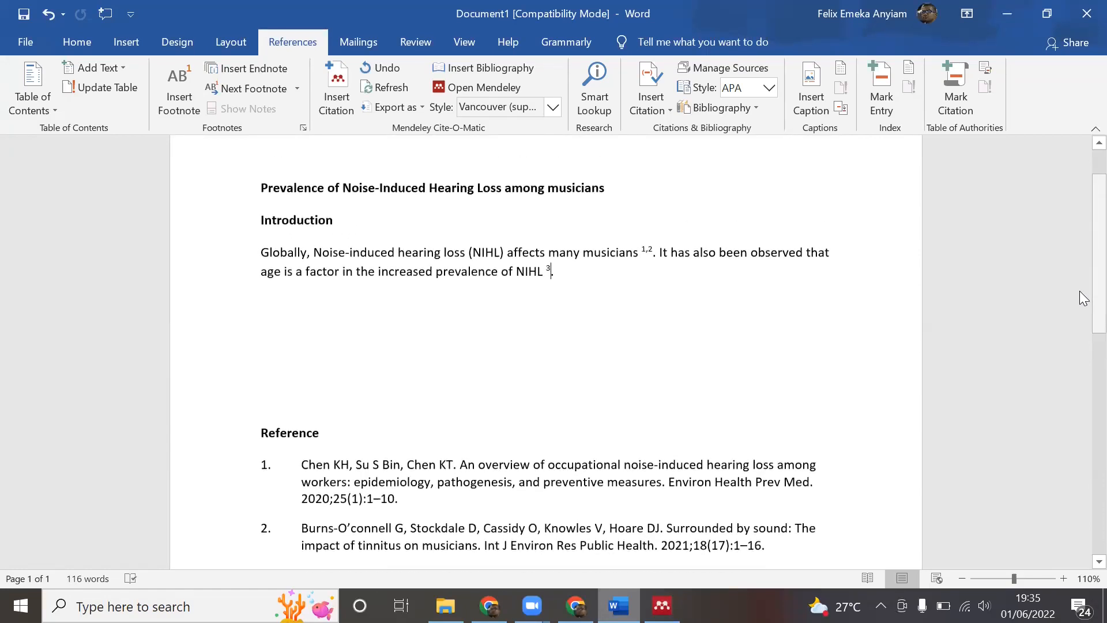
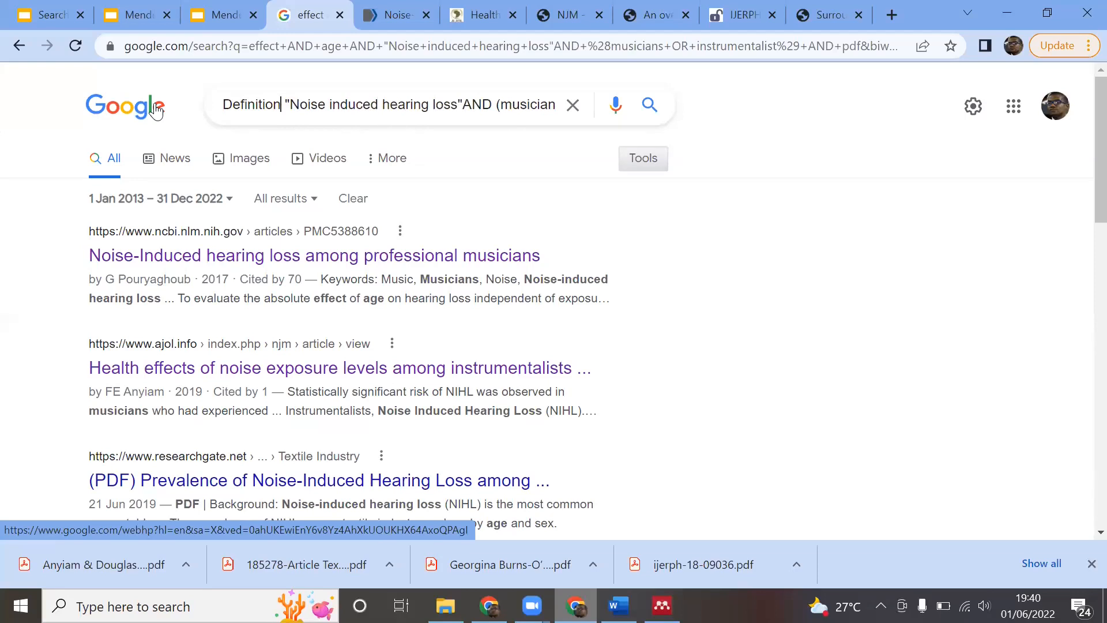
Switch to Chrome, search Google for Definition of "Noise induced hearing loss"AND WHO, and skim the results for a WHO source.
type("of")
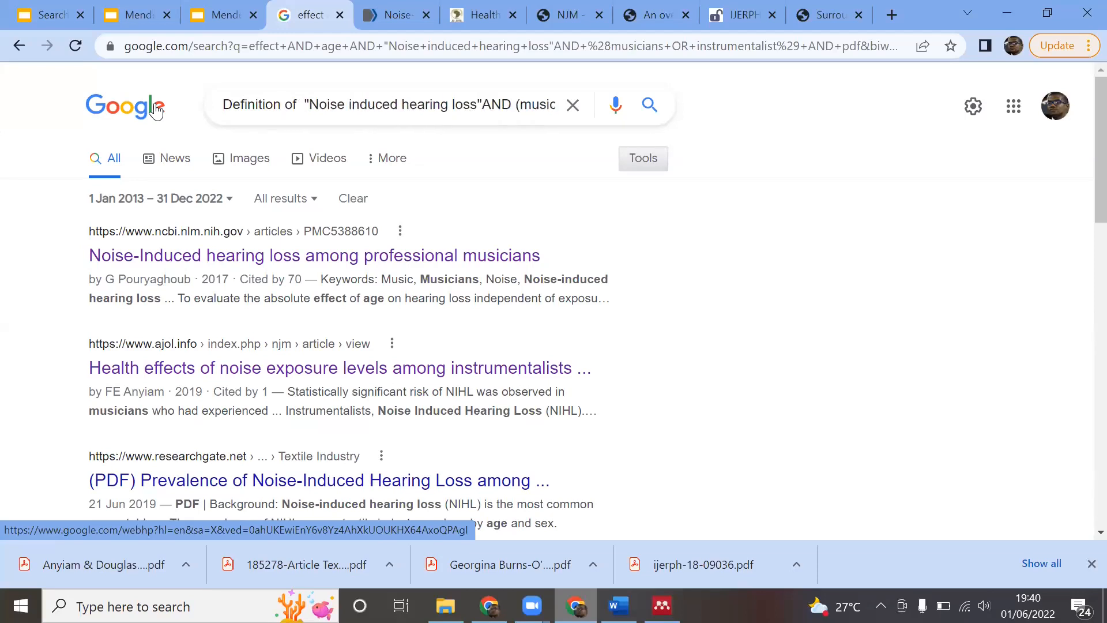
type(" wor")
key("BackSpace")
key("BackSpace")
key("BackSpace")
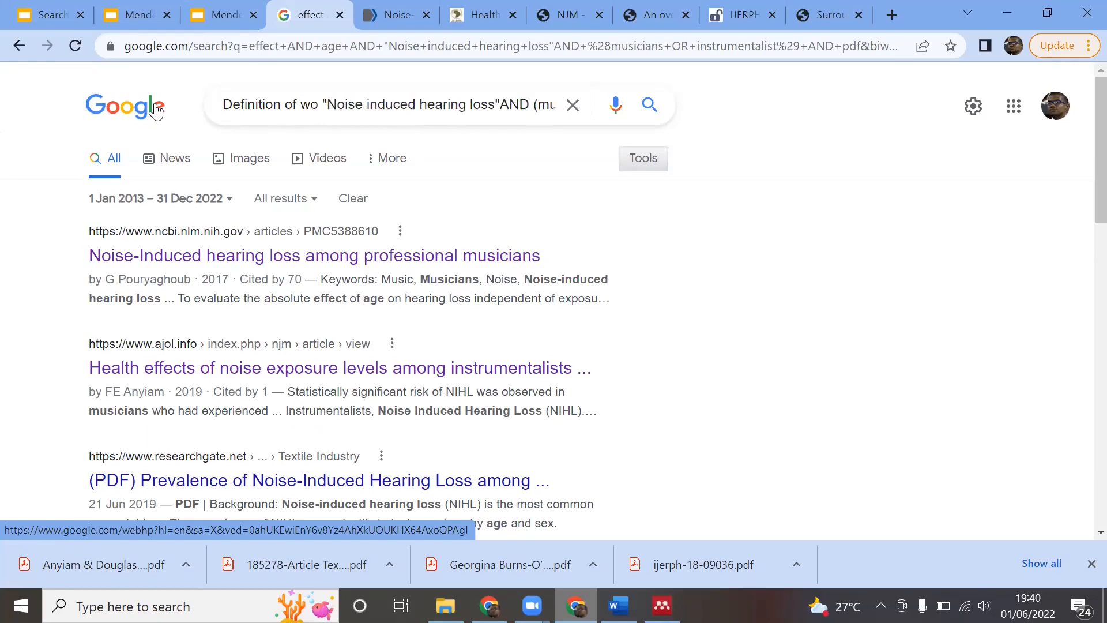
key("Delete")
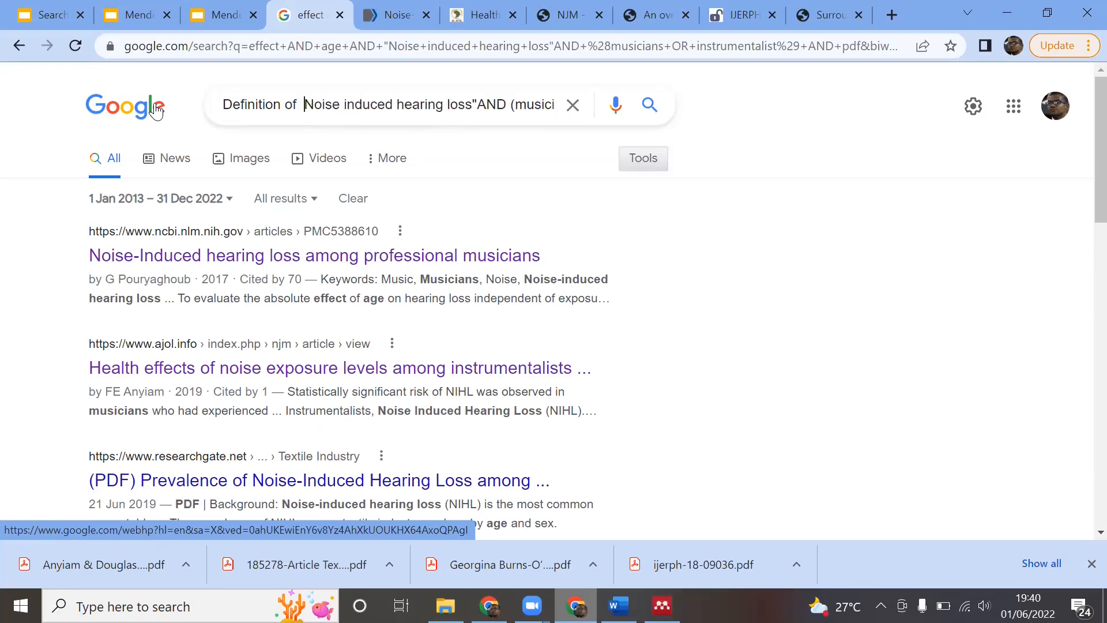
type("\"")
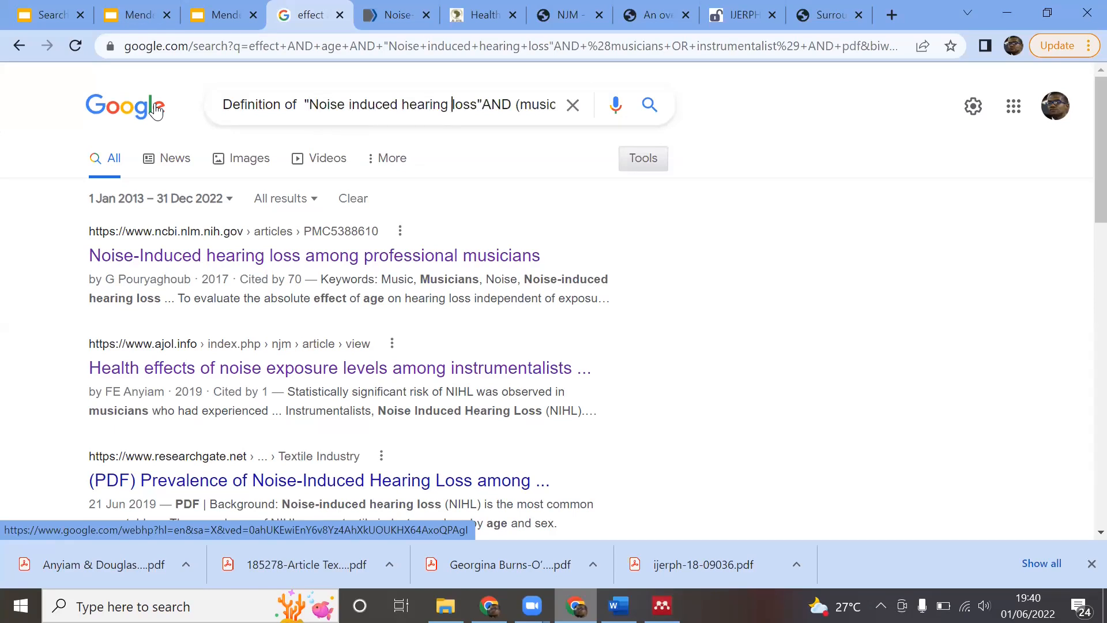
type("WHO")
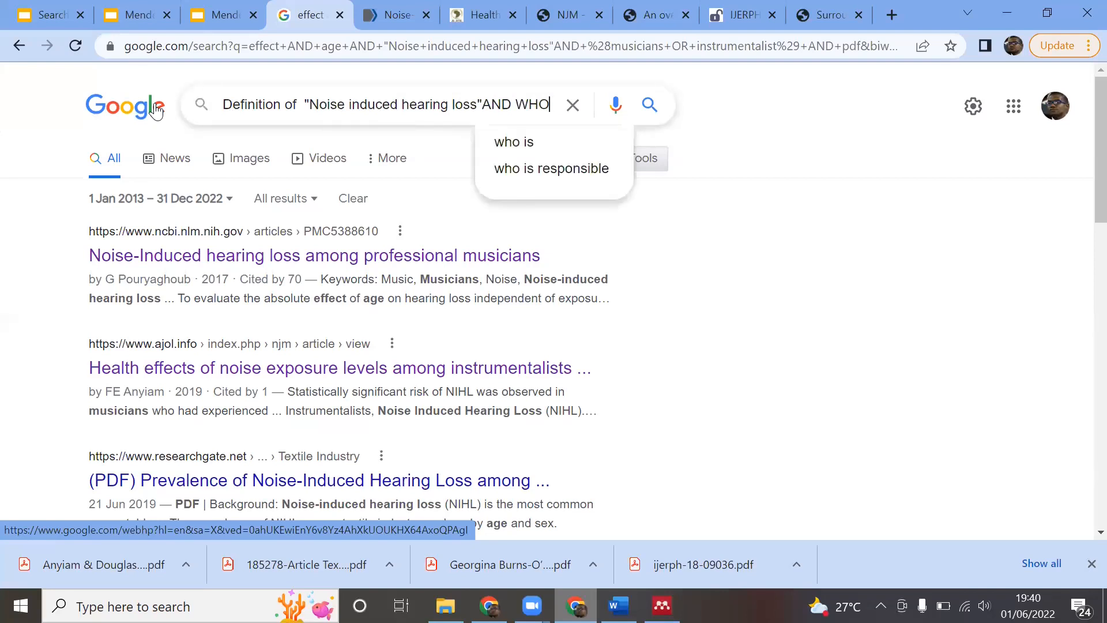
key("Return")
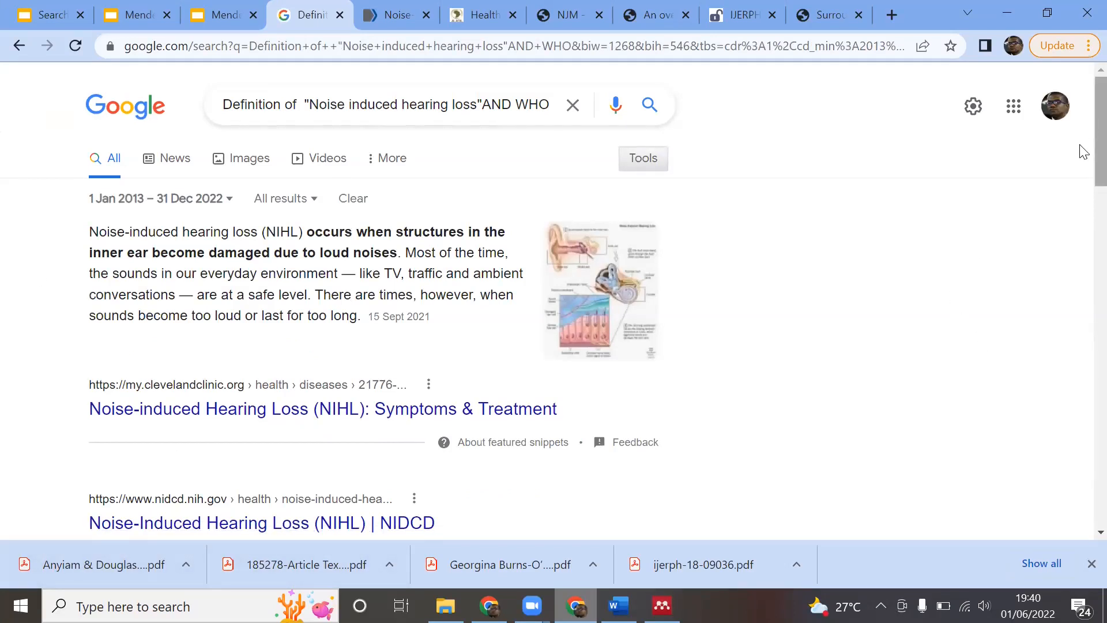
scroll(1081, 173, "down", 7)
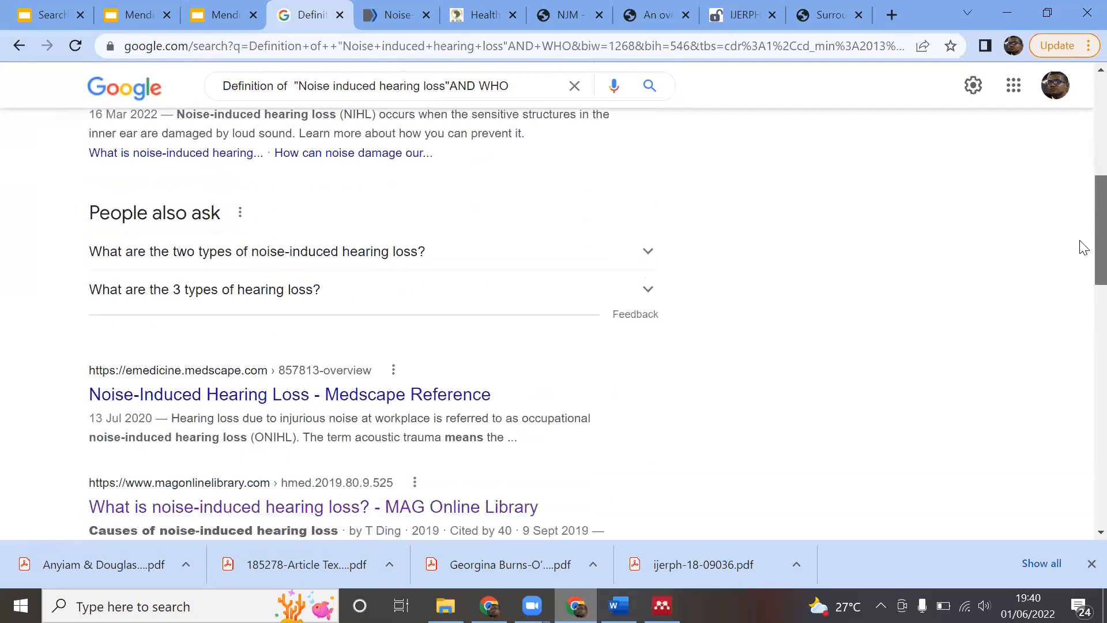
scroll(1083, 248, "down", 2)
scroll(1082, 291, "down", 3)
left_click_drag(1081, 293, 1066, 81)
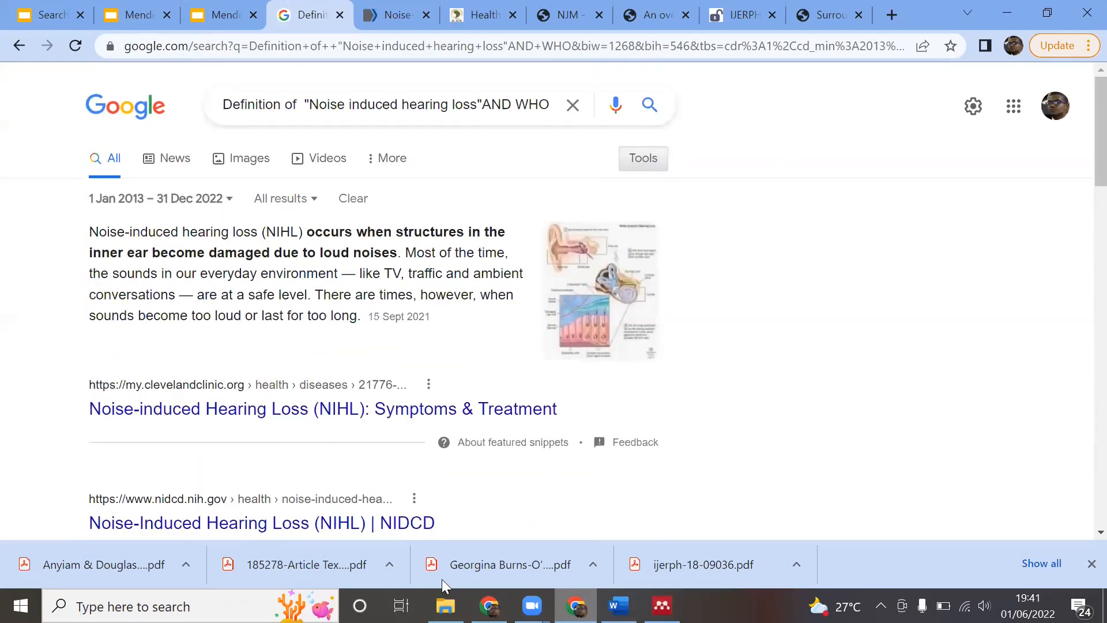
Launch another Google Chrome window from the Windows search and choose a different browser profile.
mouse_move(490, 605)
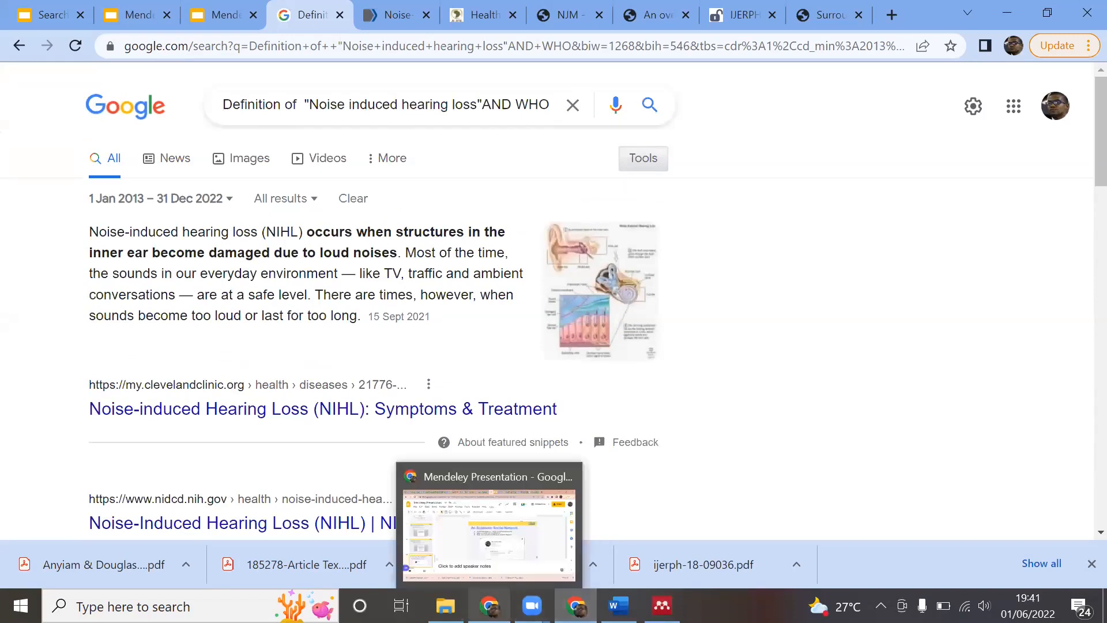
mouse_move(446, 606)
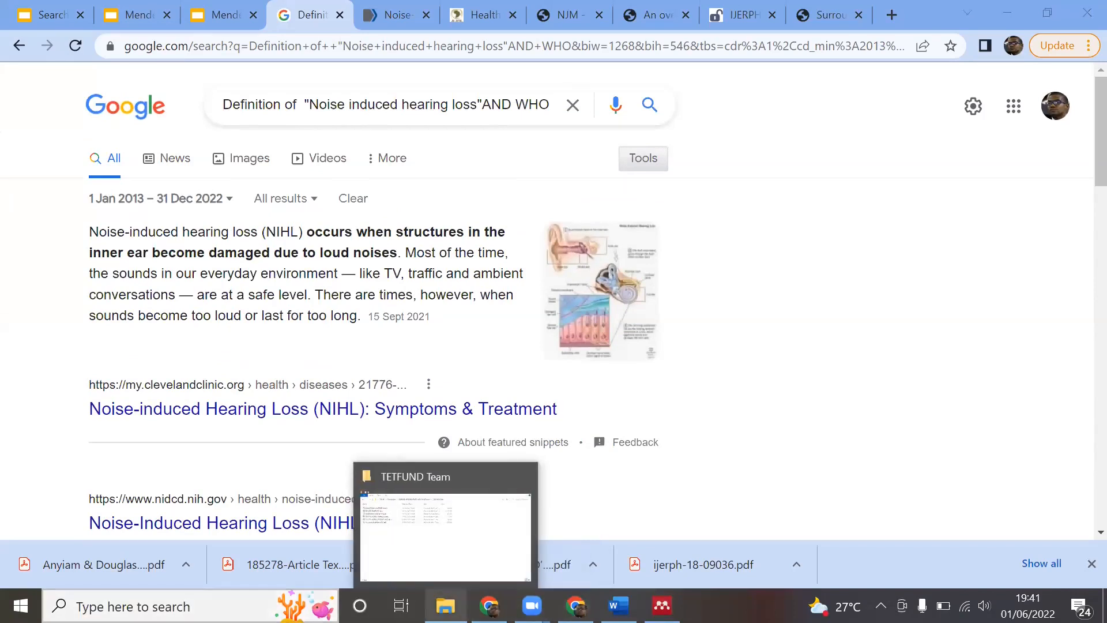
left_click(191, 606)
type("GOO")
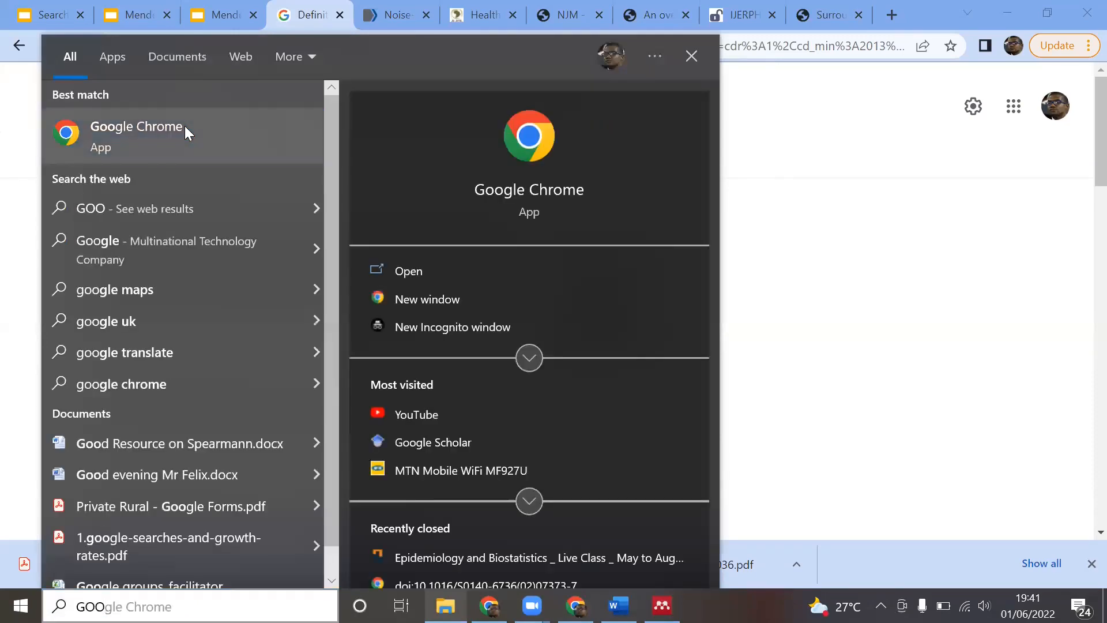
left_click(185, 127)
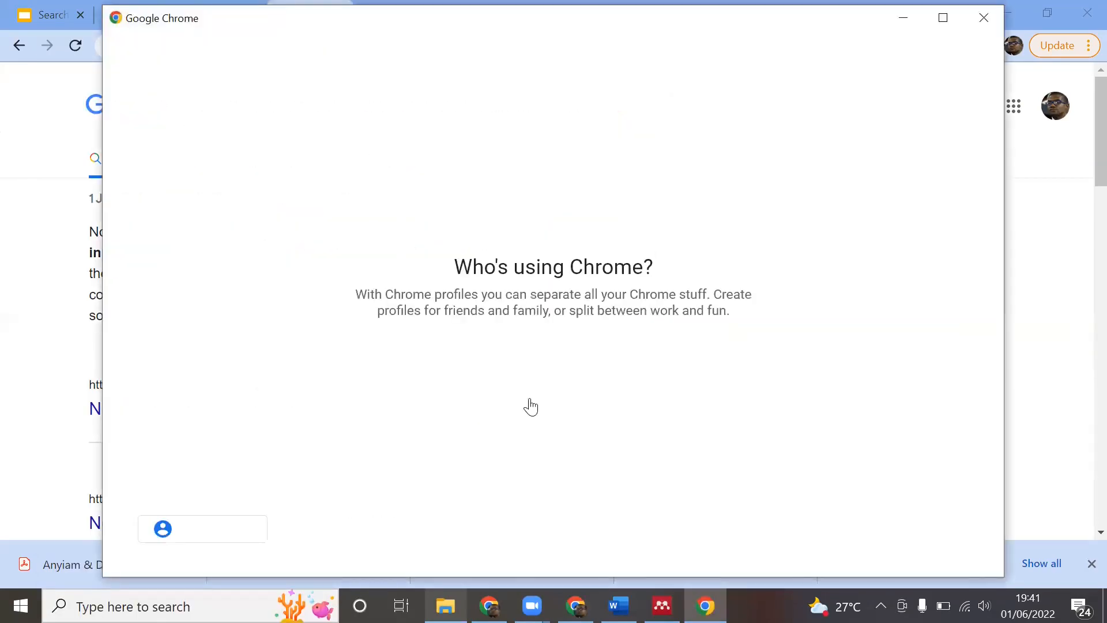
left_click(605, 415)
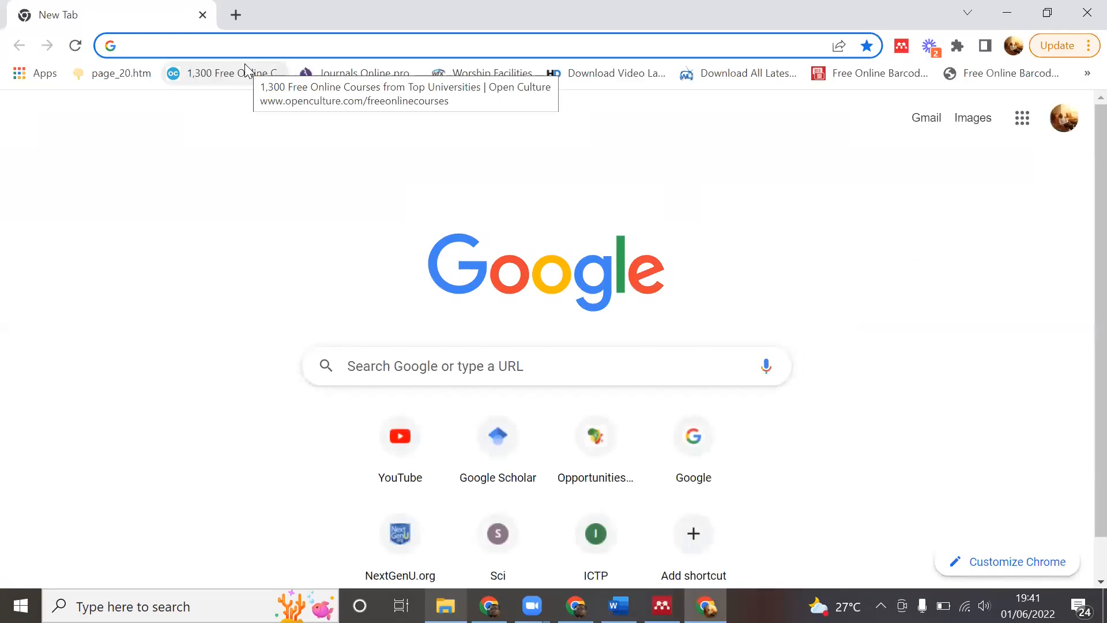
Search Google for WHO AND NIHL in the new browser window.
type("WH")
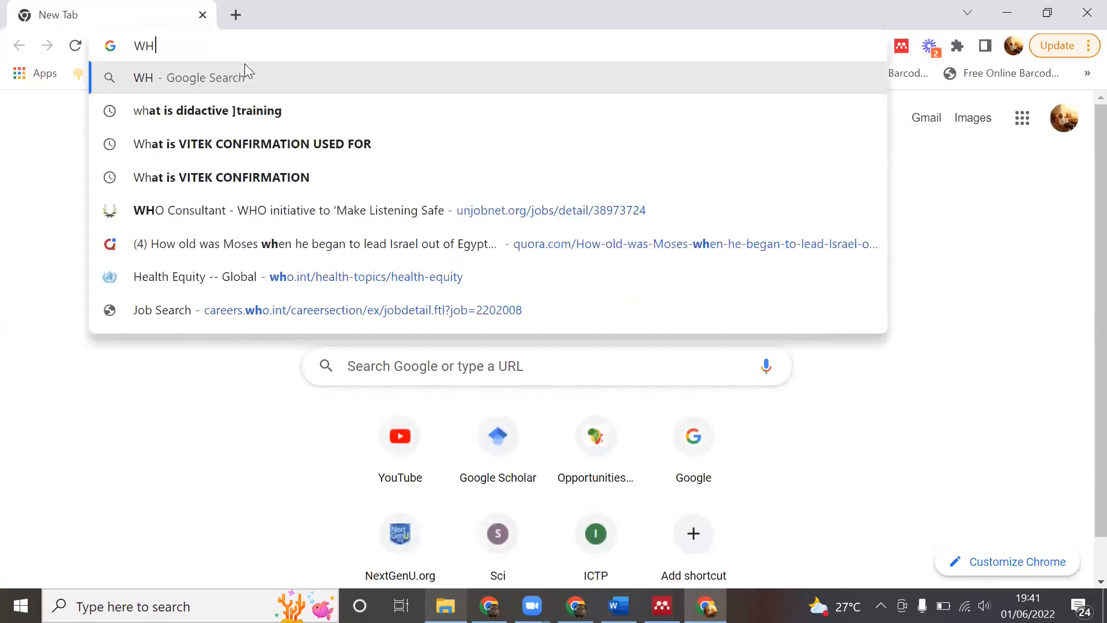
type("O AND ")
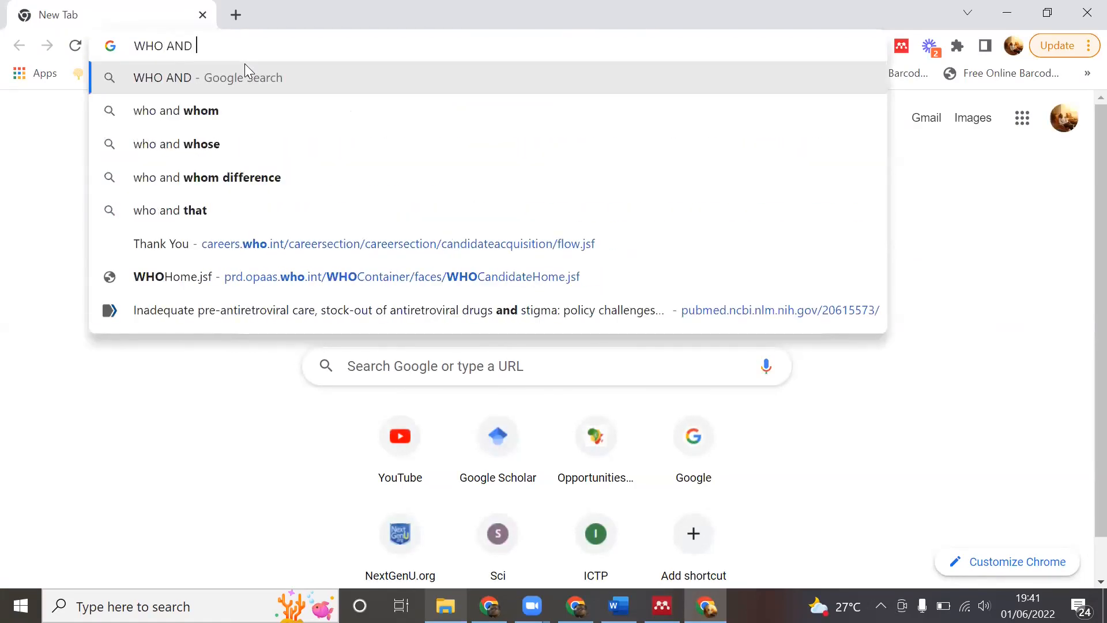
type("NIHL")
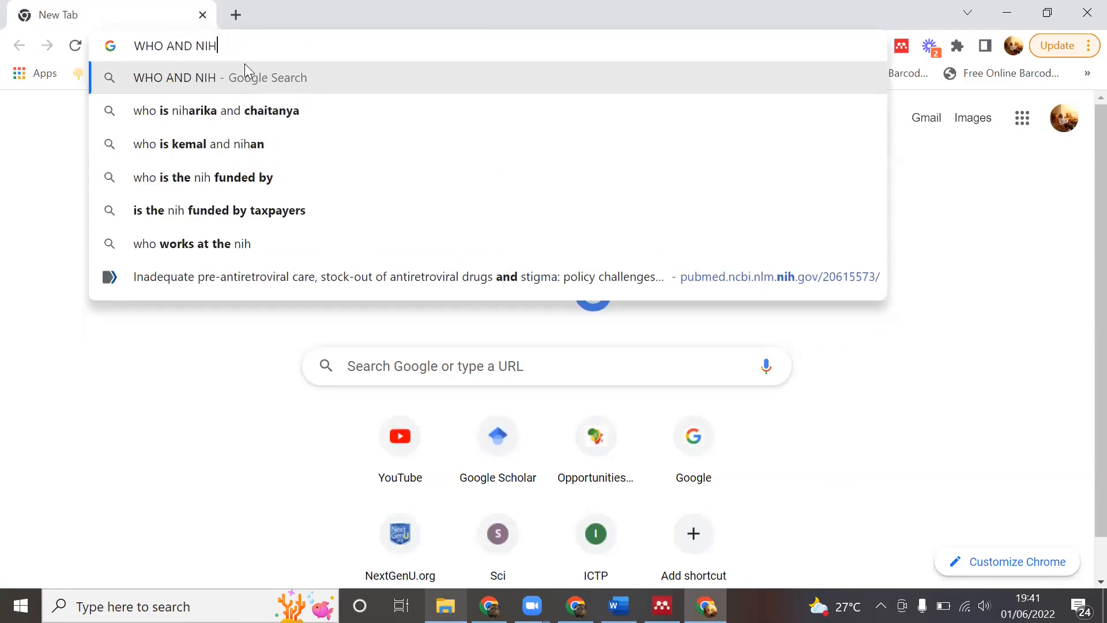
key("Return")
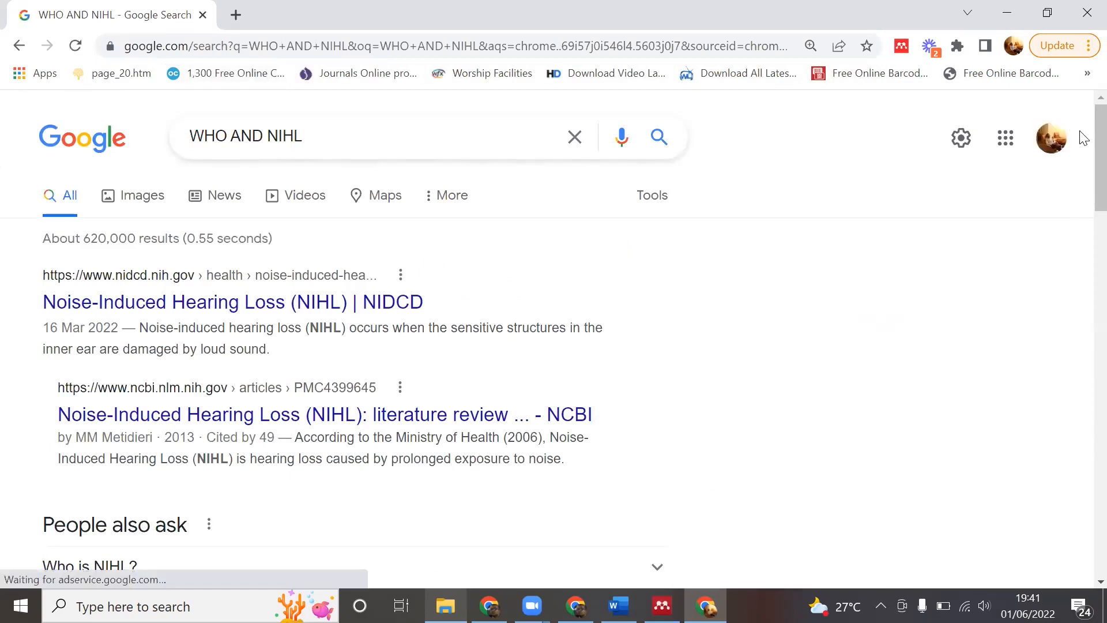
Open the WHO PDF "Addressing the rising prevalence of hearing loss" from the results in a new tab and view it.
scroll(1083, 189, "down", 2)
scroll(1084, 189, "down", 6)
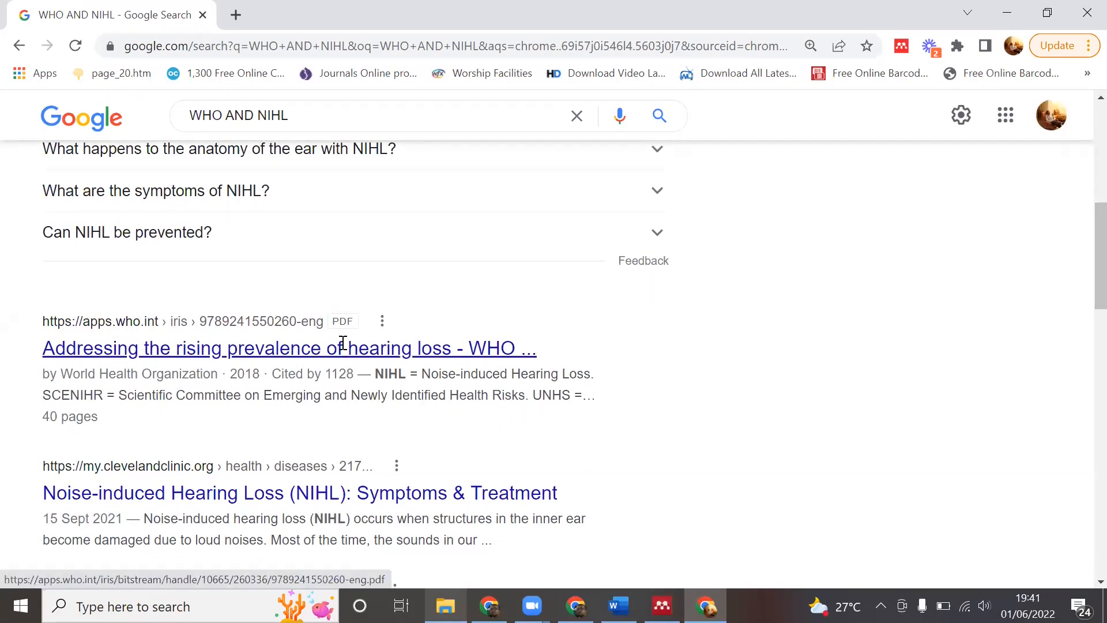
right_click(363, 346)
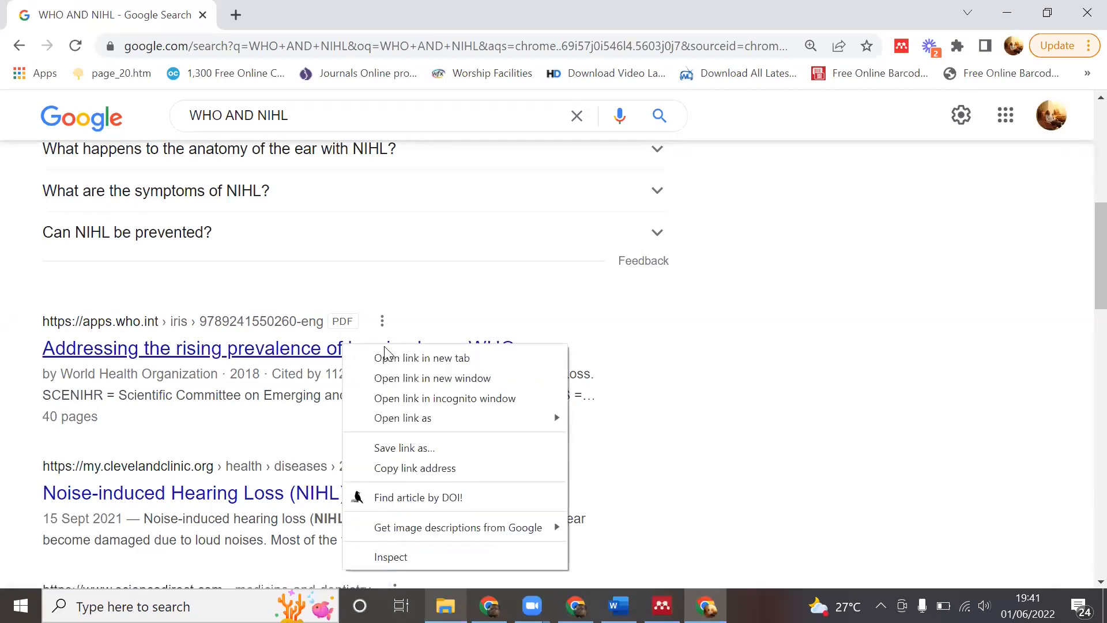
left_click(394, 359)
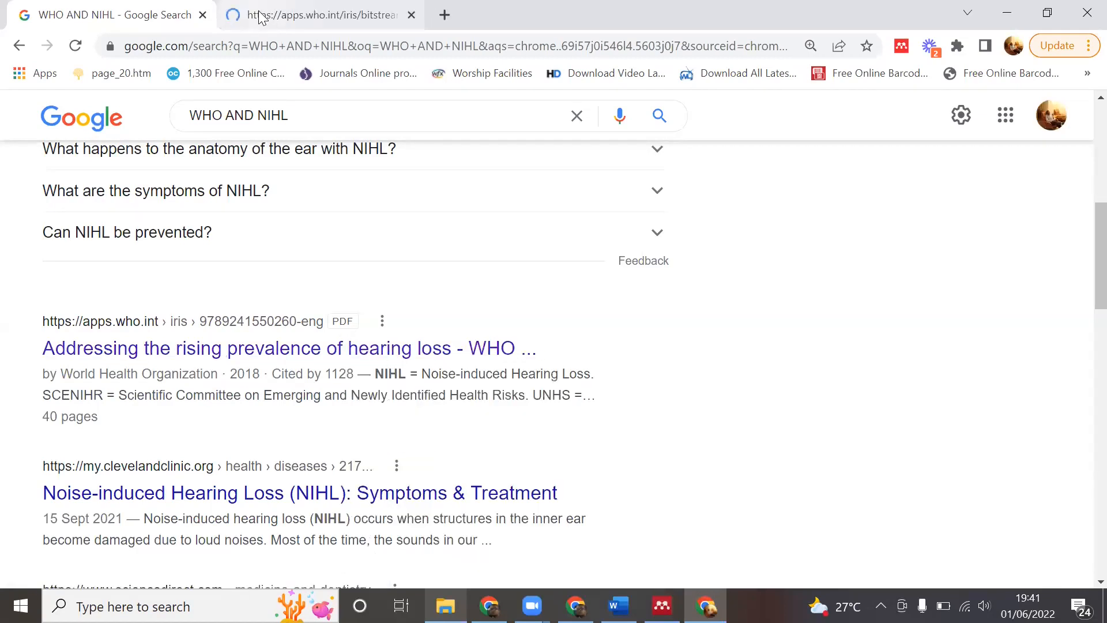
left_click(259, 17)
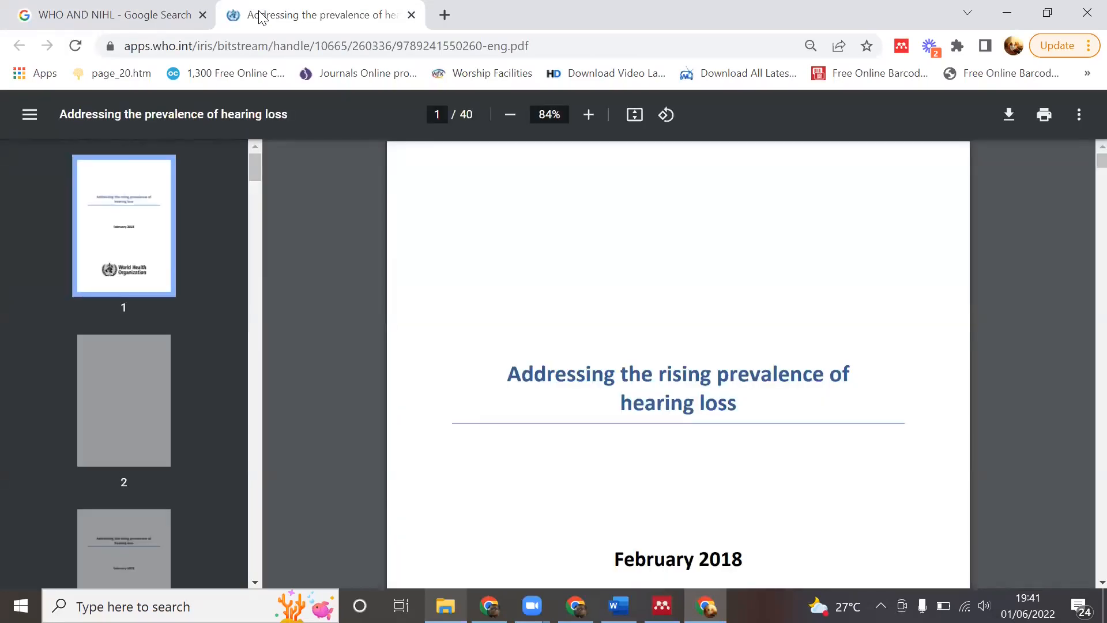
Return to the WHO AND NIHL results, look through the rest of the first page, and go to the second page.
left_click(90, 19)
scroll(1083, 286, "down", 2)
scroll(1083, 286, "down", 5)
scroll(1083, 327, "down", 6)
scroll(1084, 401, "down", 7)
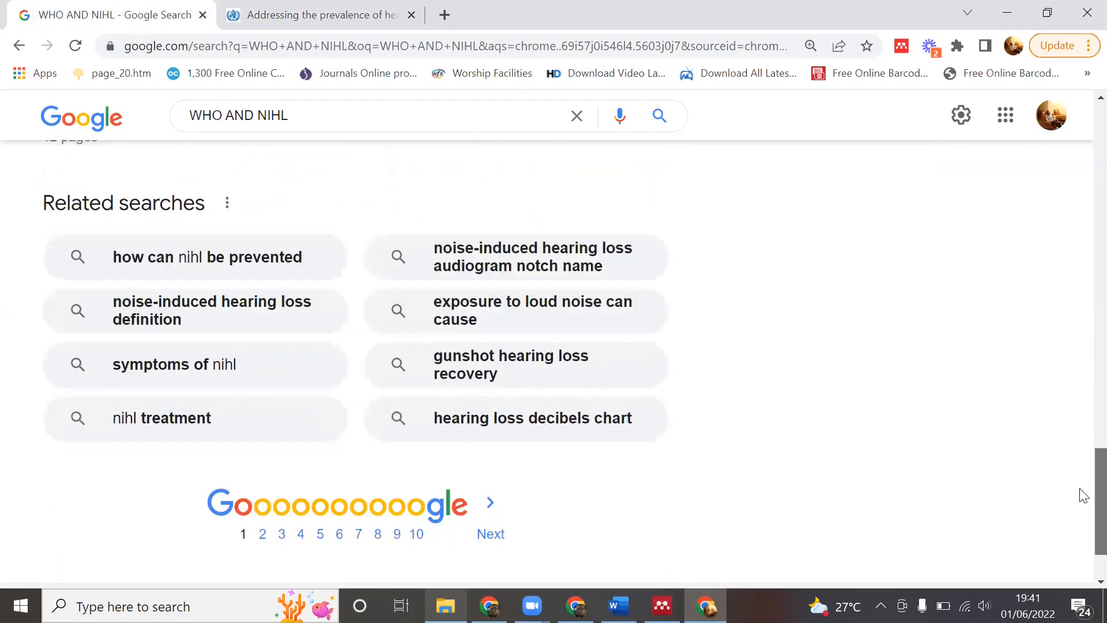
scroll(566, 466, "down", 1)
left_click(491, 495)
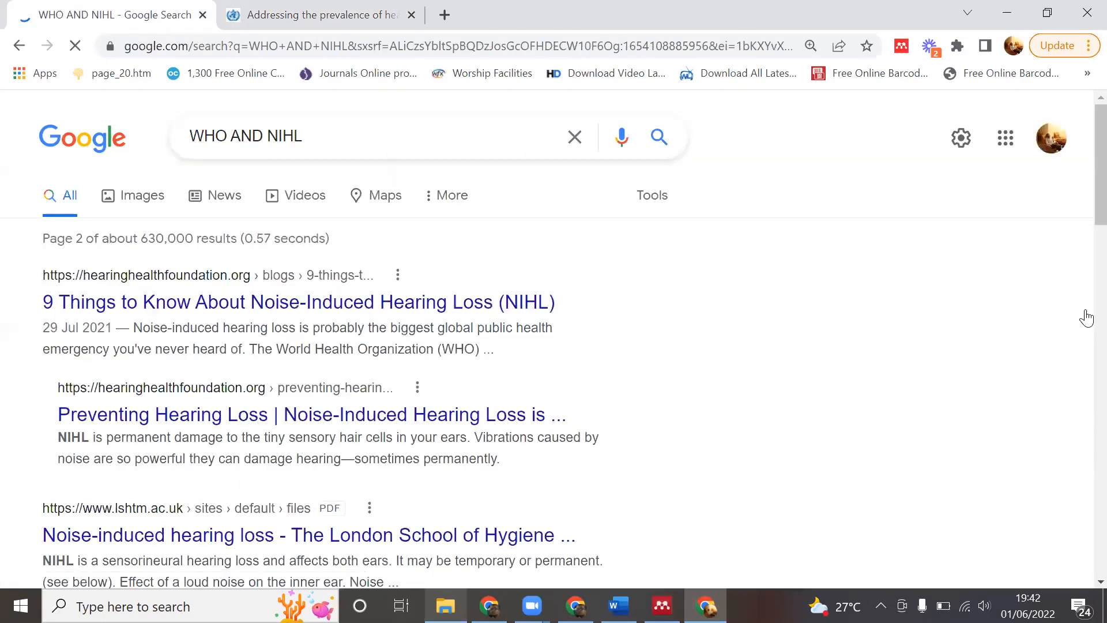
Examine the second page of results for further WHO sources on noise-induced hearing loss.
scroll(1082, 213, "down", 3)
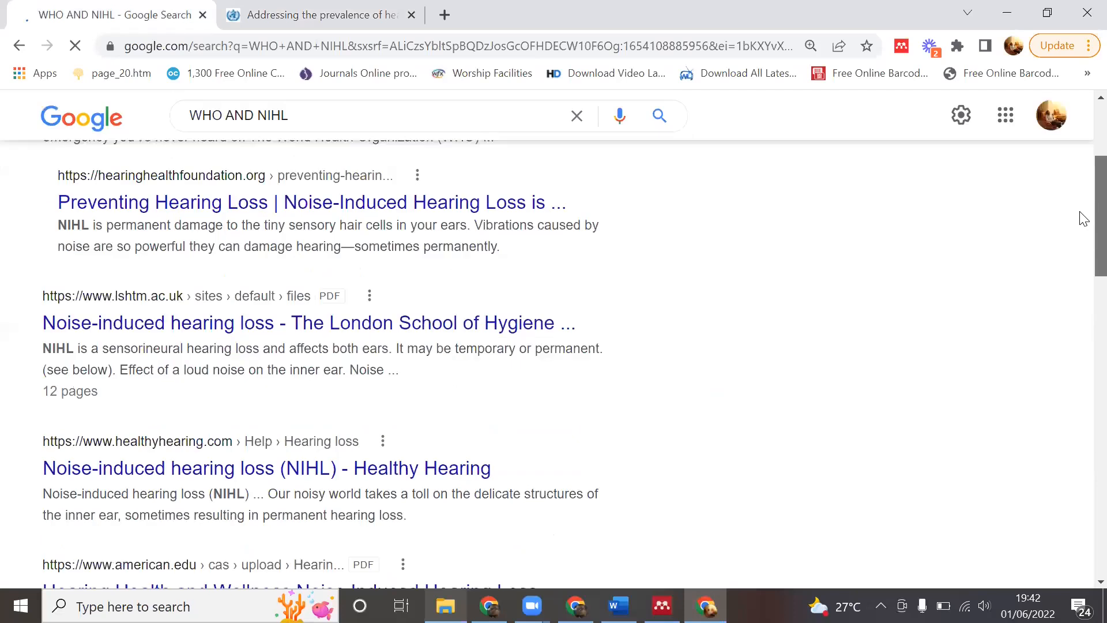
scroll(1082, 230, "down", 3)
scroll(1082, 291, "down", 2)
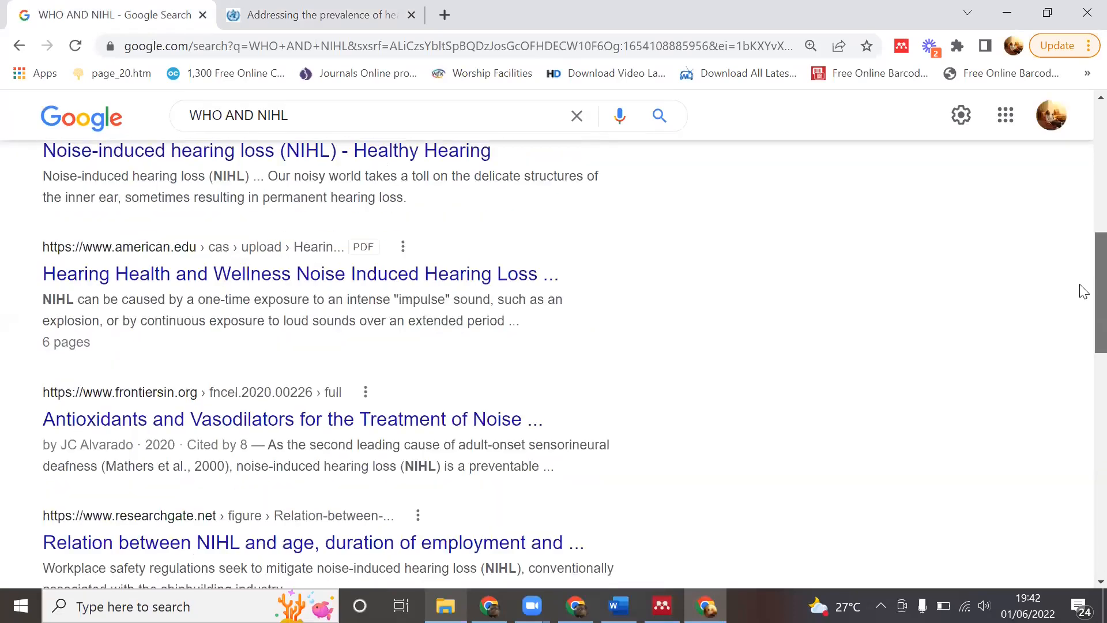
scroll(1082, 323, "down", 3)
scroll(1081, 346, "down", 2)
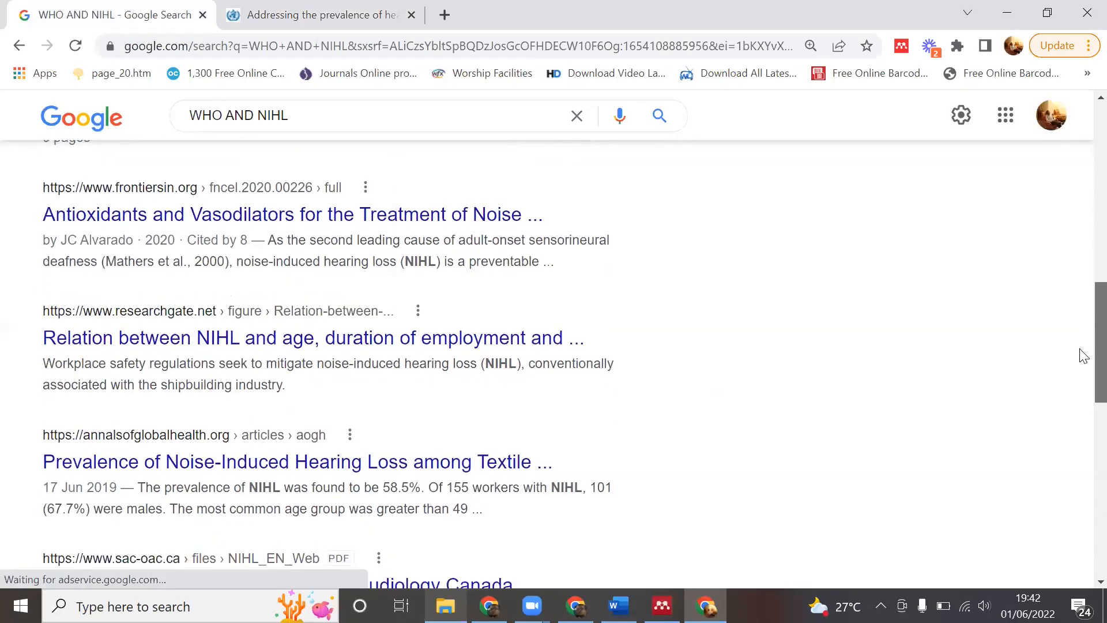
scroll(1083, 408, "down", 3)
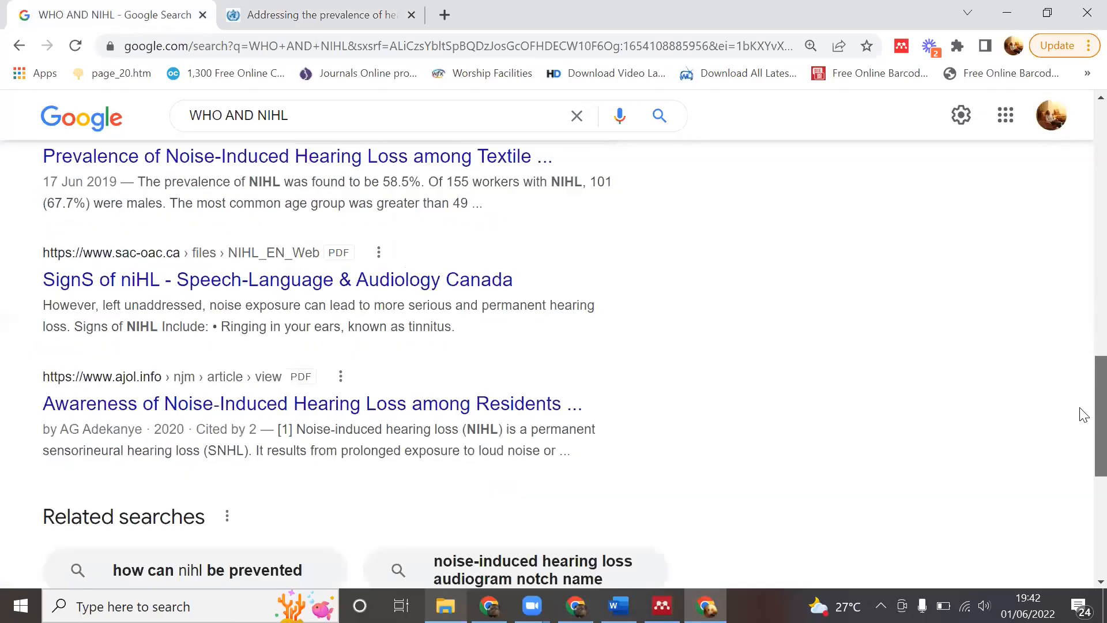
scroll(1081, 231, "up", 15)
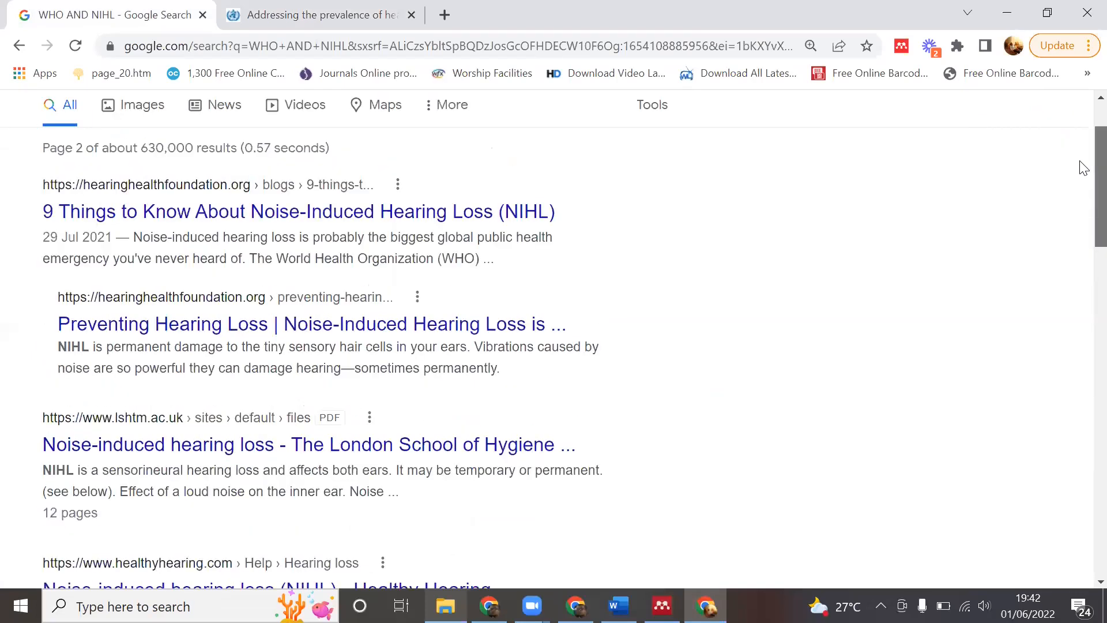
scroll(1084, 167, "down", 1)
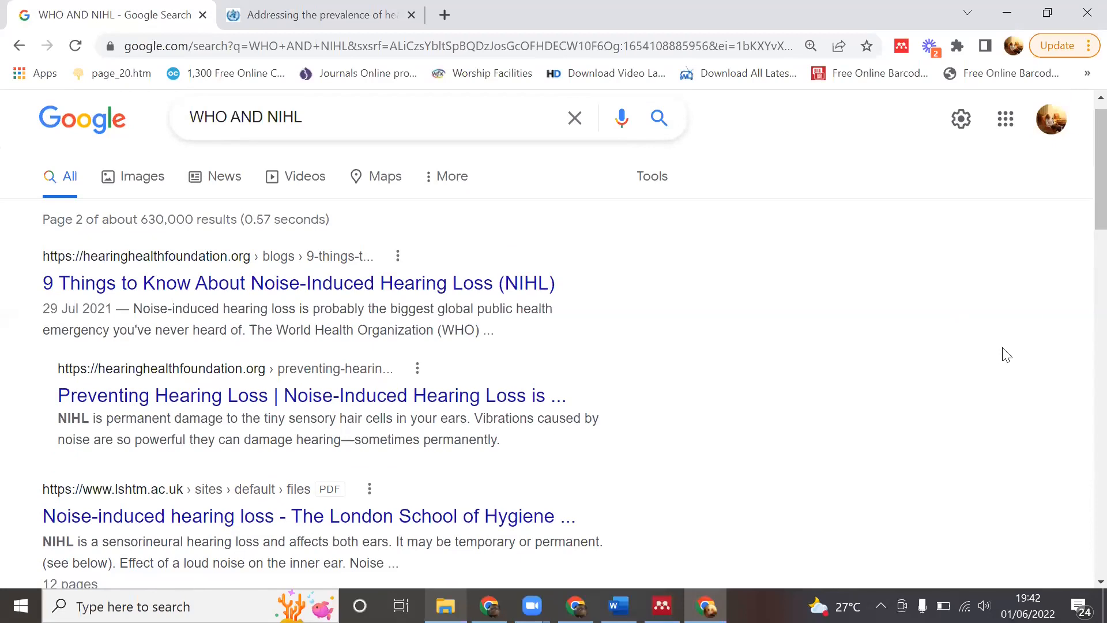
Go to the third page of WHO AND NIHL results and open the health.gov page on reducing adult hearing loss in a new tab.
scroll(1083, 218, "down", 20)
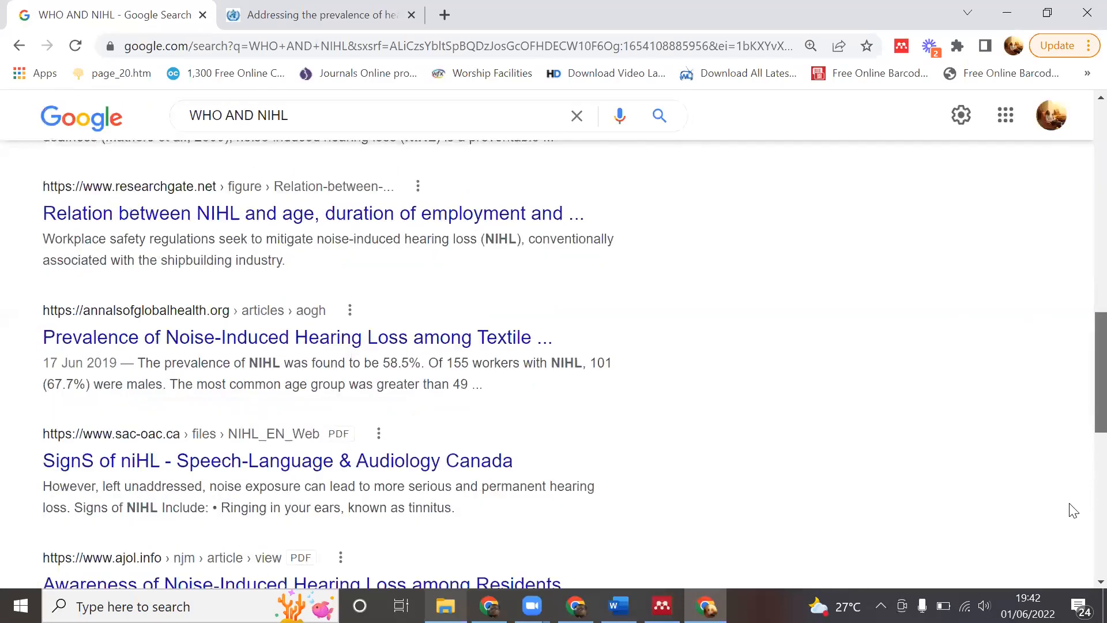
left_click(527, 470)
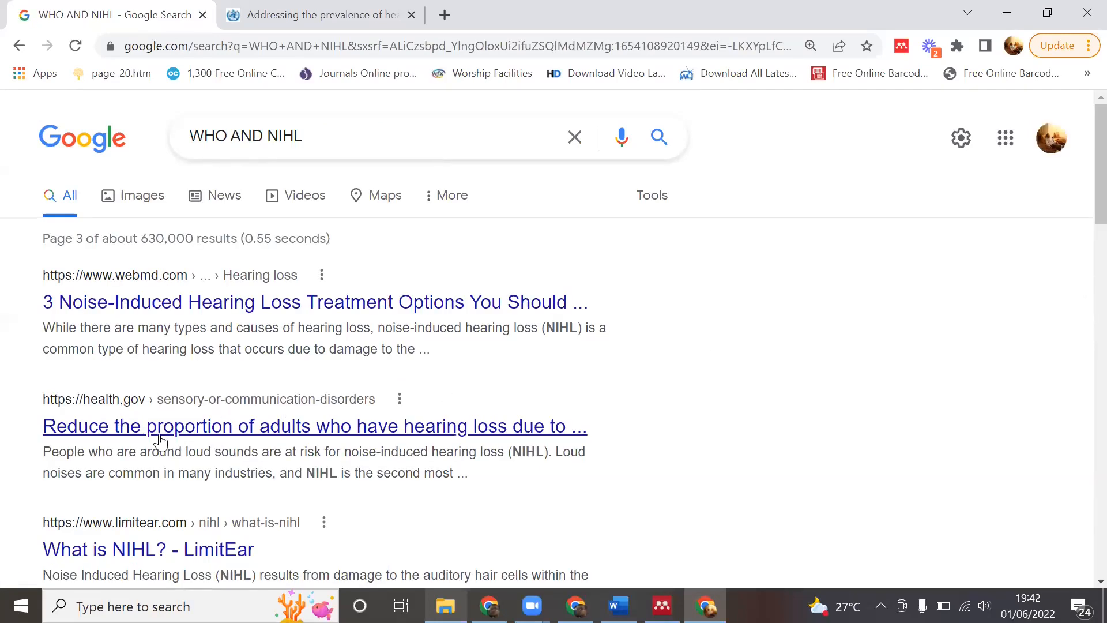
left_click(143, 438)
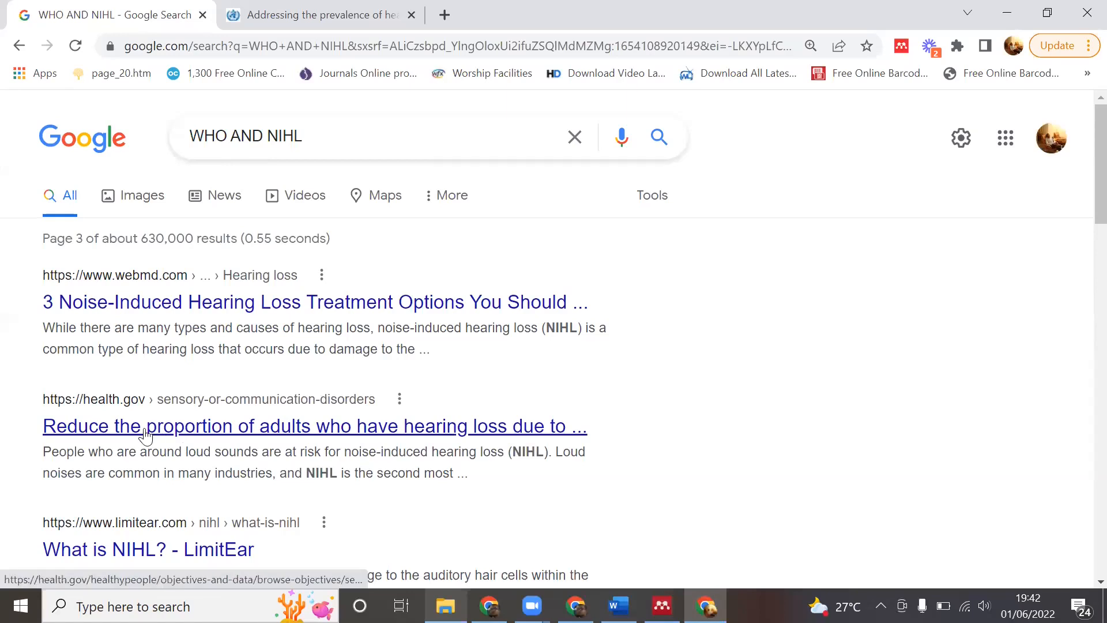
right_click(146, 437)
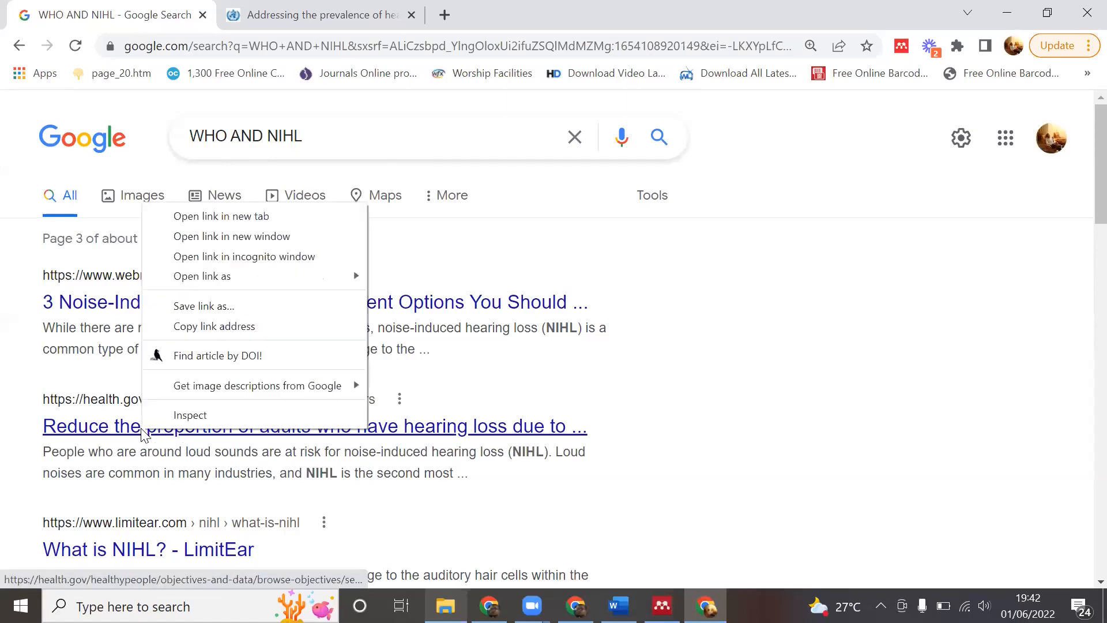
left_click(186, 216)
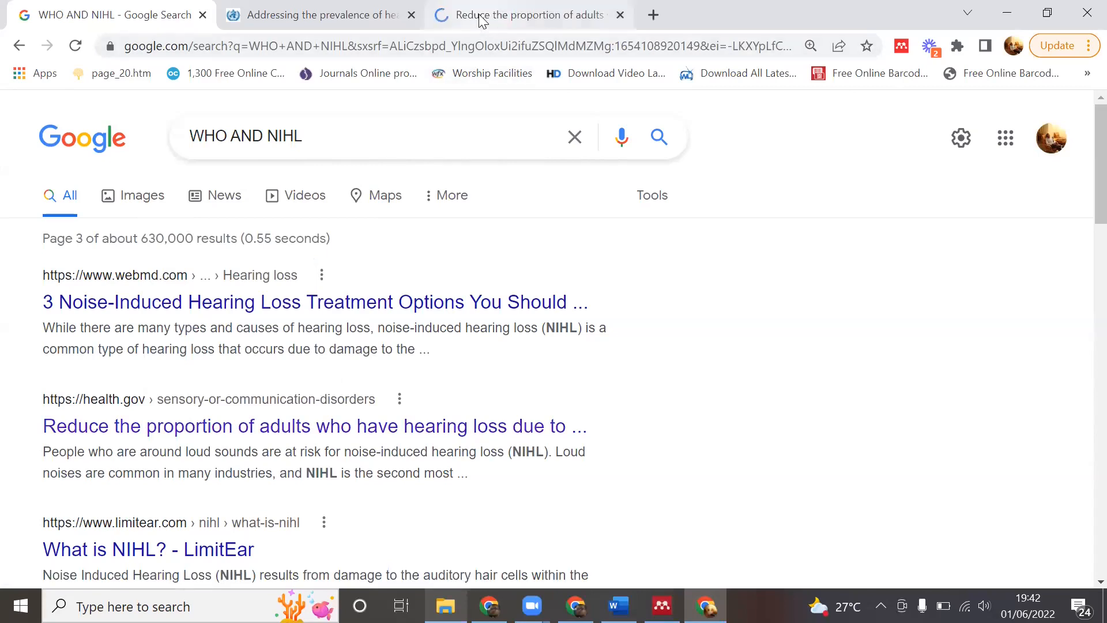
left_click(483, 18)
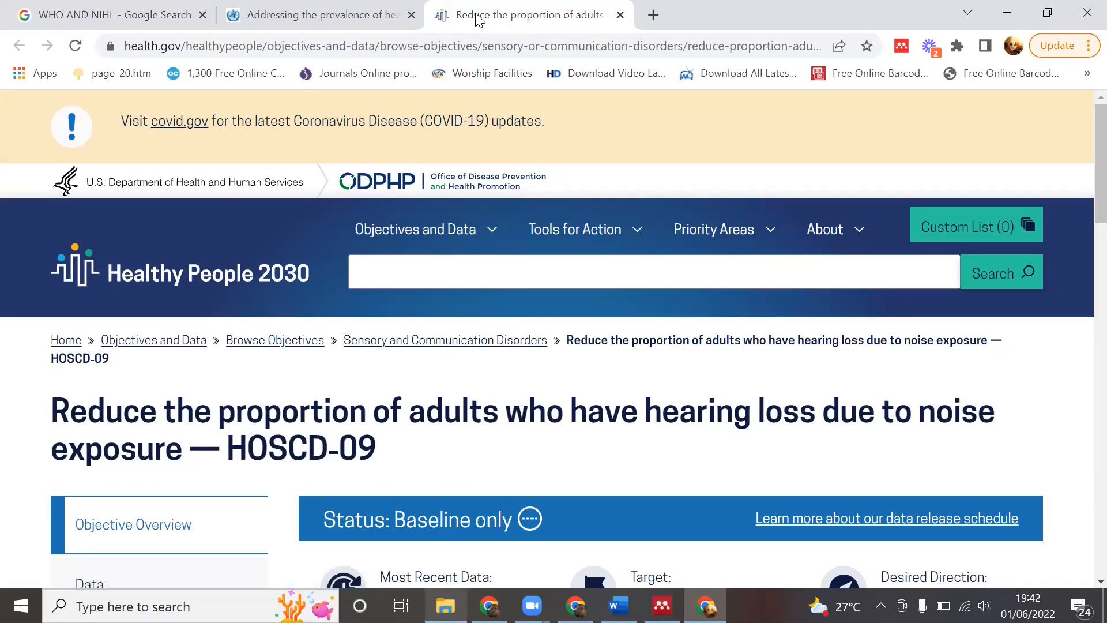
Skim the health.gov objective page on hearing loss due to noise exposure and return to its beginning.
scroll(1081, 252, "down", 20)
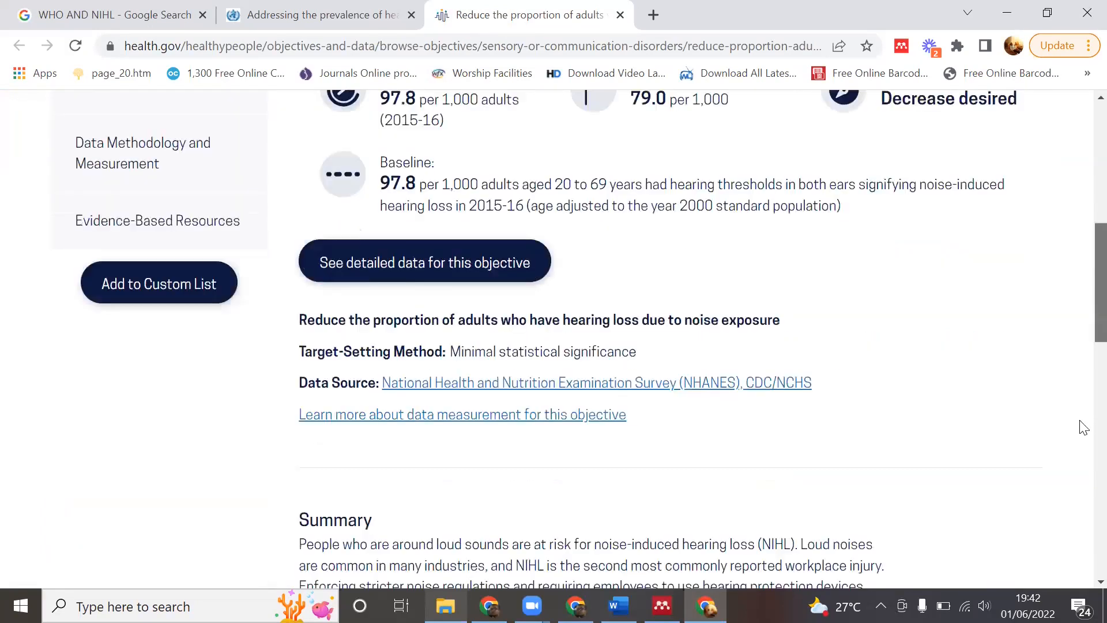
scroll(1080, 302, "up", 15)
scroll(1085, 141, "up", 8)
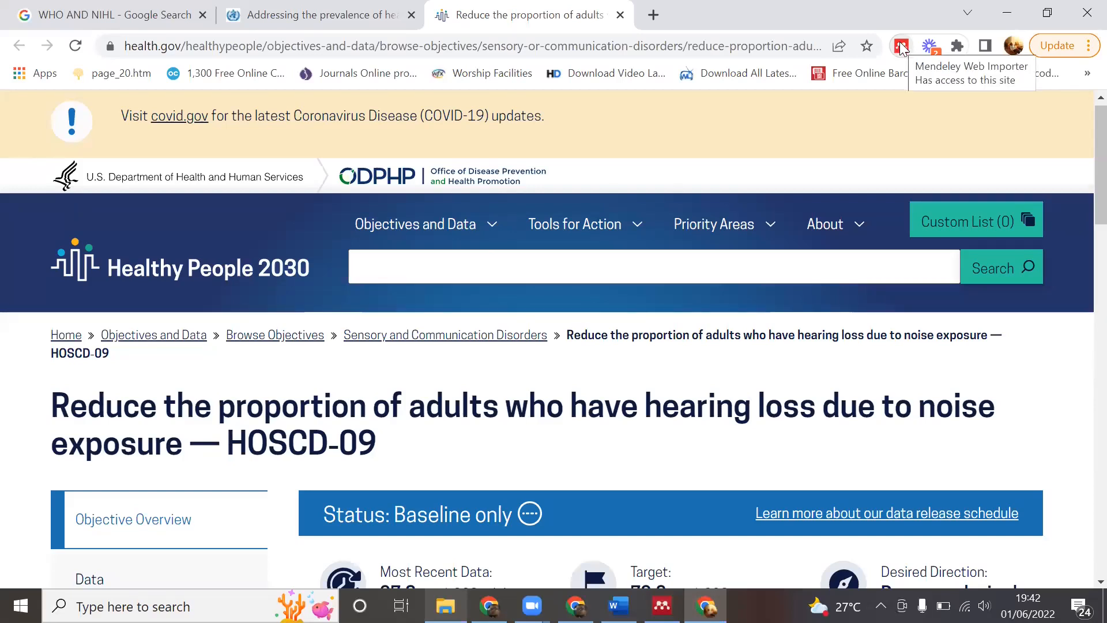
Switch to the Mendeley Presentation in Google Slides, start the slideshow and go back to the Mendeley Web Importer slide.
mouse_move(531, 605)
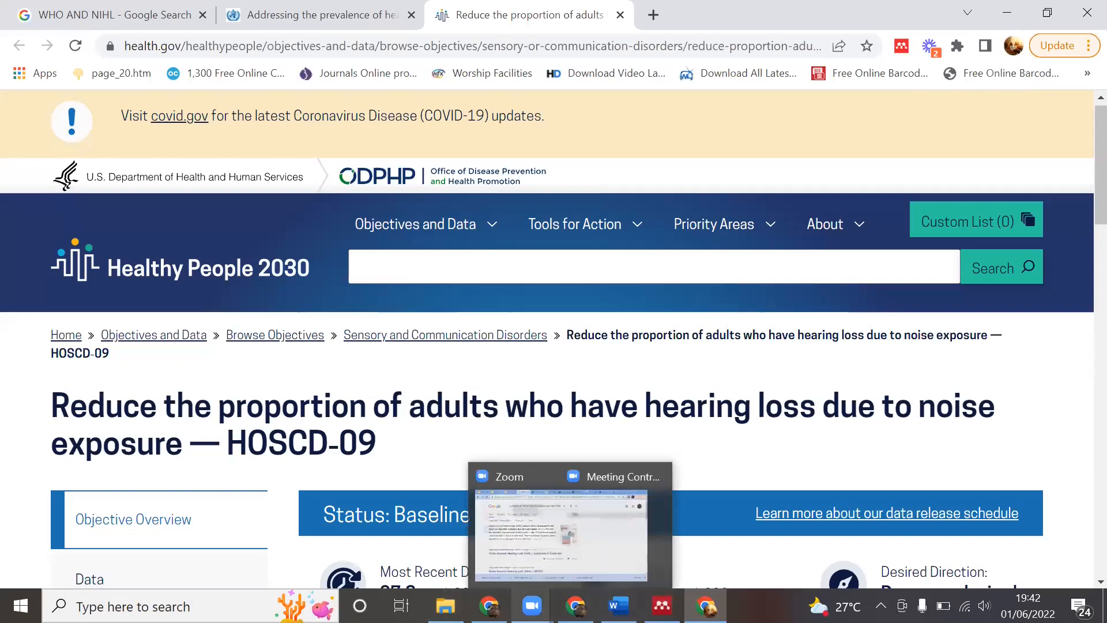
mouse_move(489, 606)
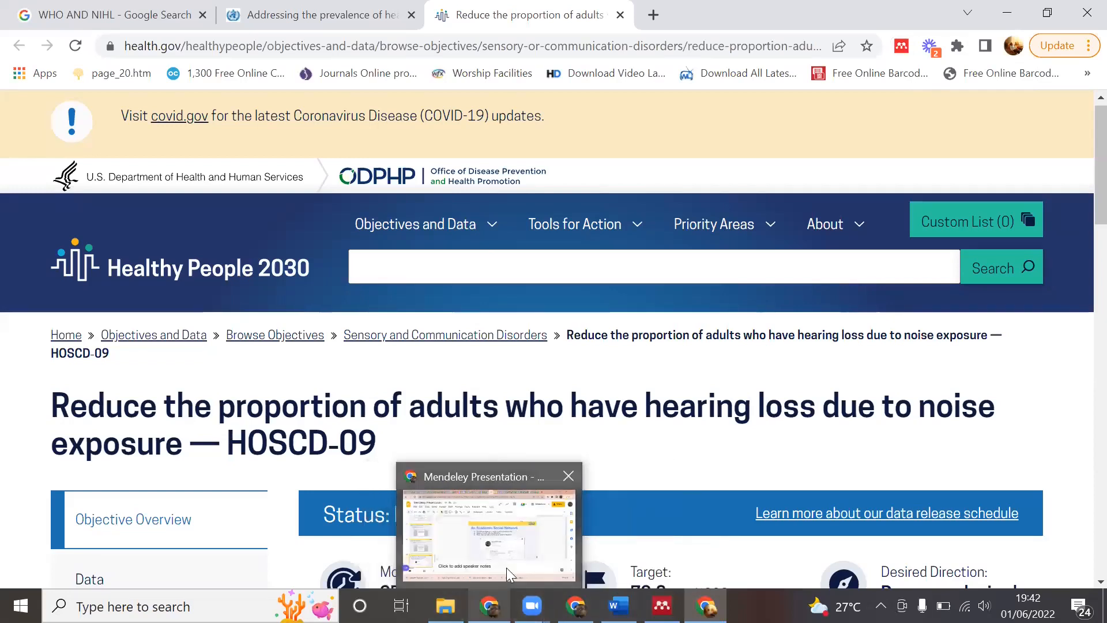
mouse_move(575, 606)
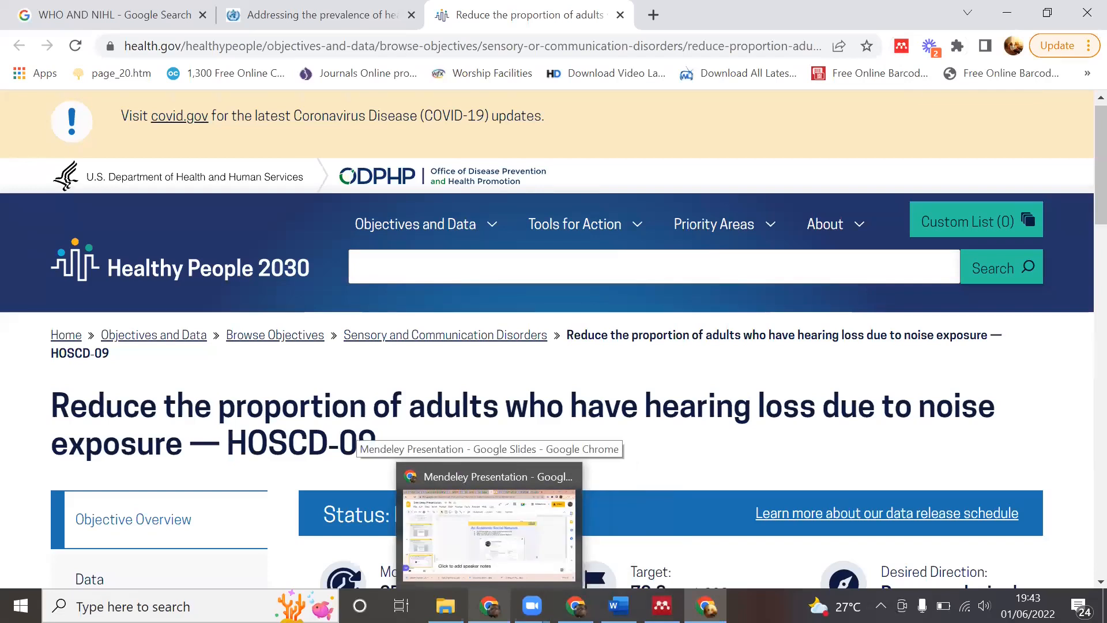
left_click(489, 533)
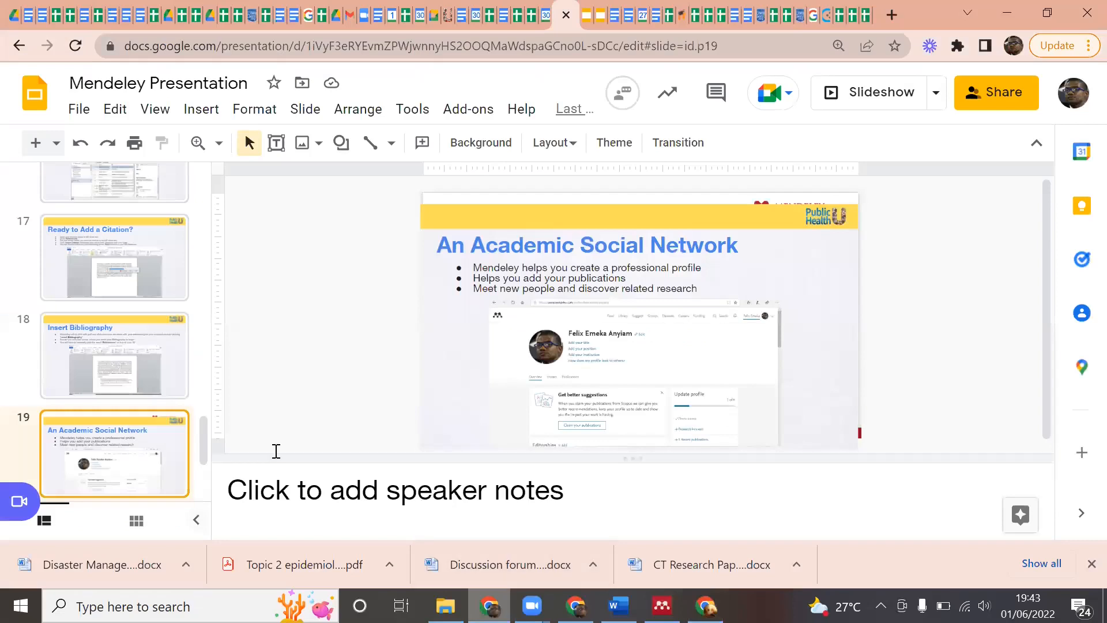
left_click(863, 96)
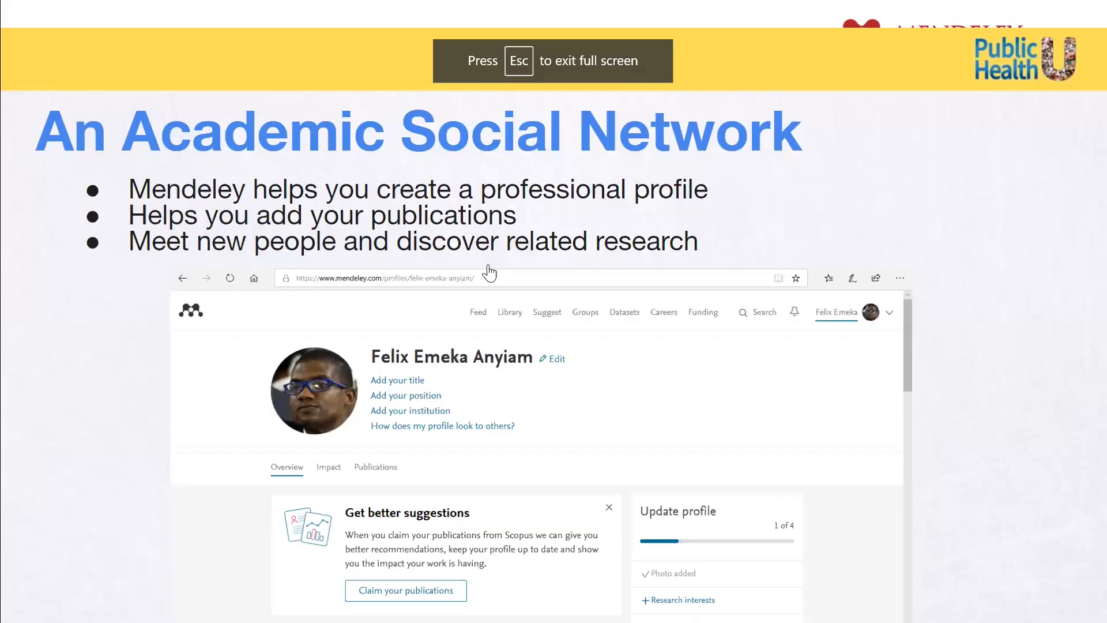
key("Left")
key("Left")
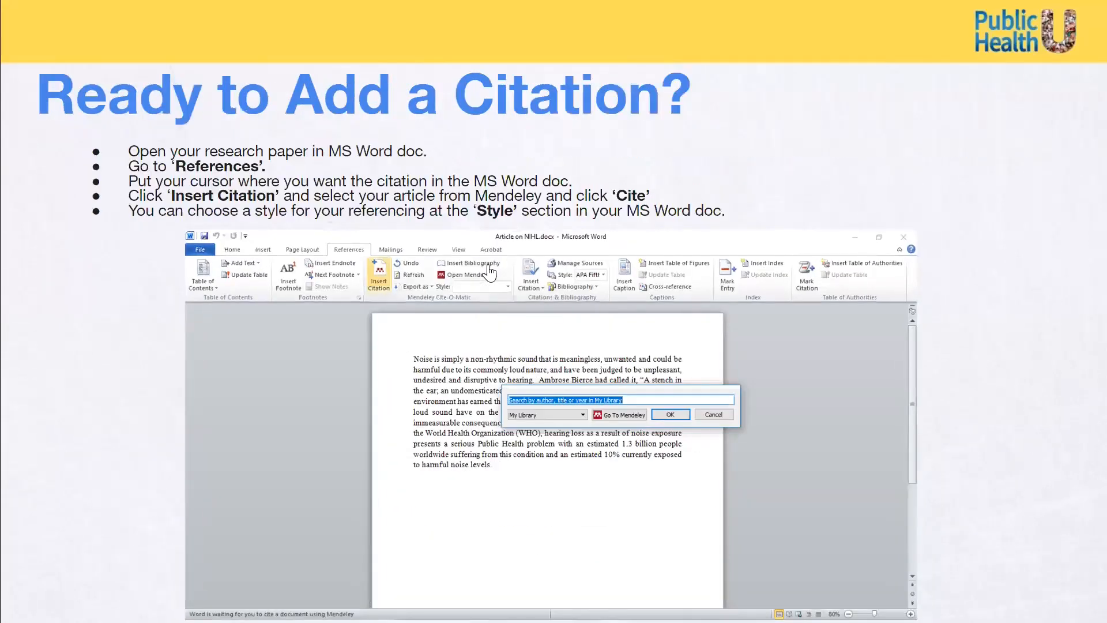
key("Left")
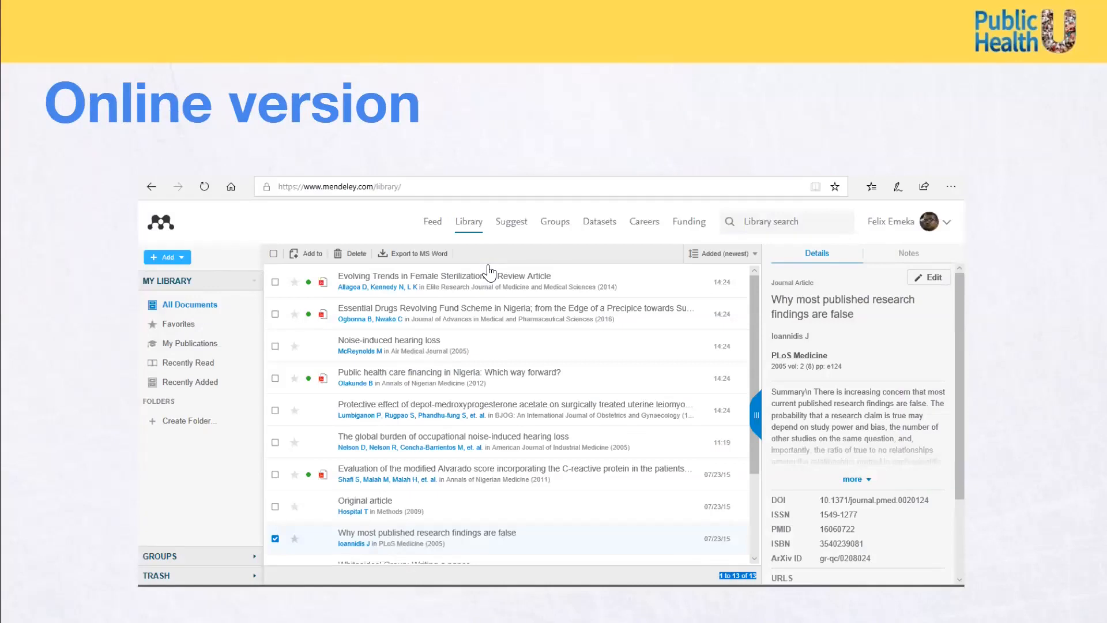
key("Left")
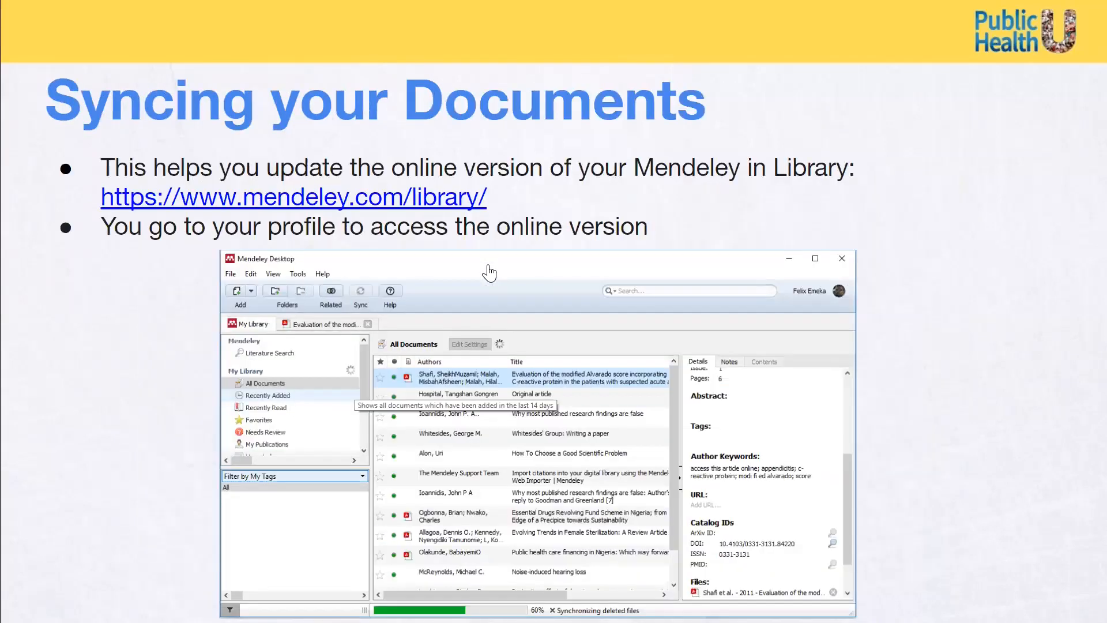
key("Left")
key("Left")
key("Left")
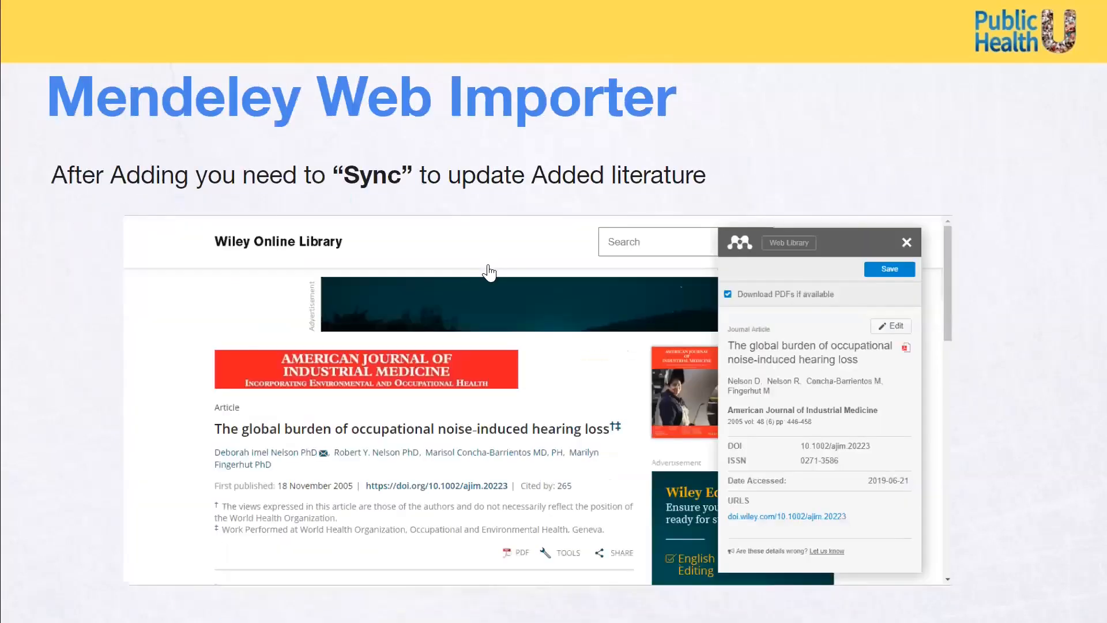
Page through the slides on the online version, referencing and inserting a bibliography, ending on the "Online version" slide.
key("Right")
key("Right")
key("Right")
key("Right")
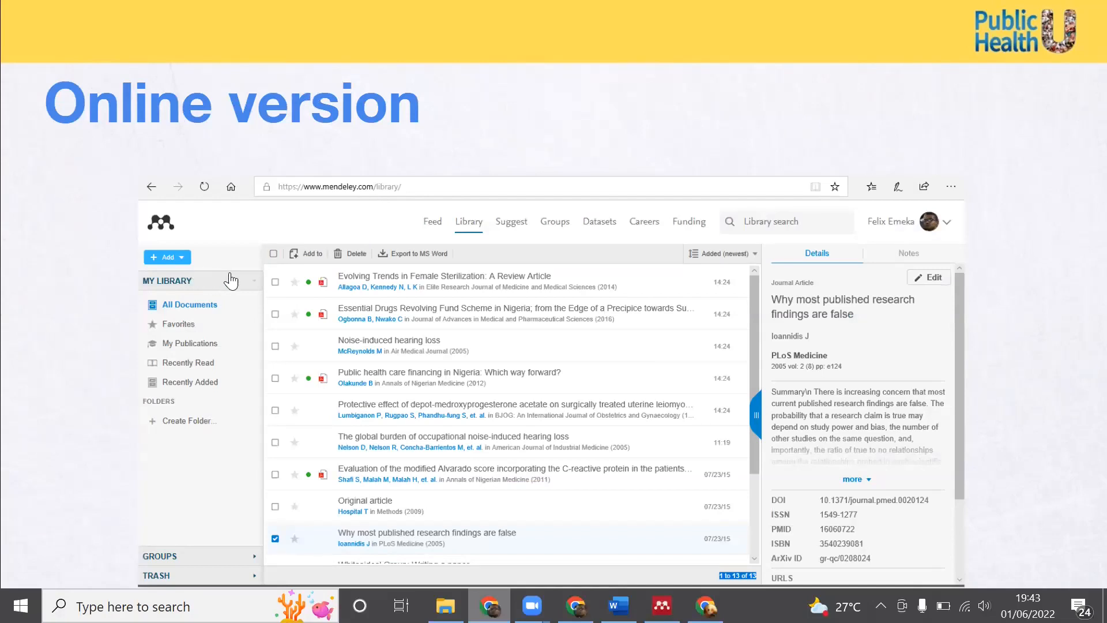
left_click(772, 256)
left_click(772, 255)
left_click(773, 255)
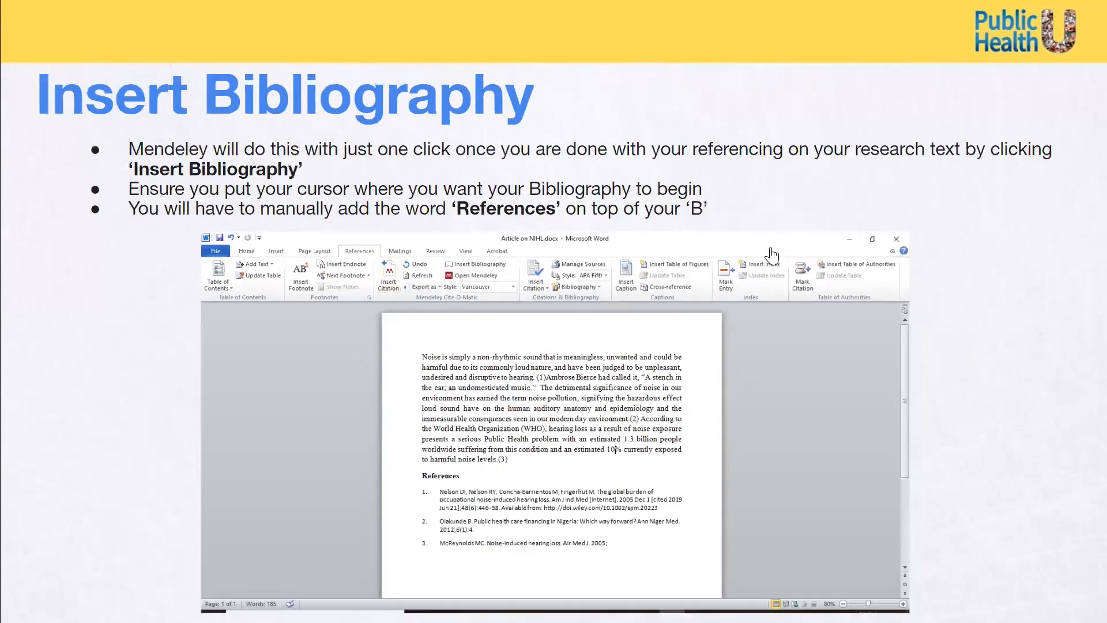
left_click(772, 256)
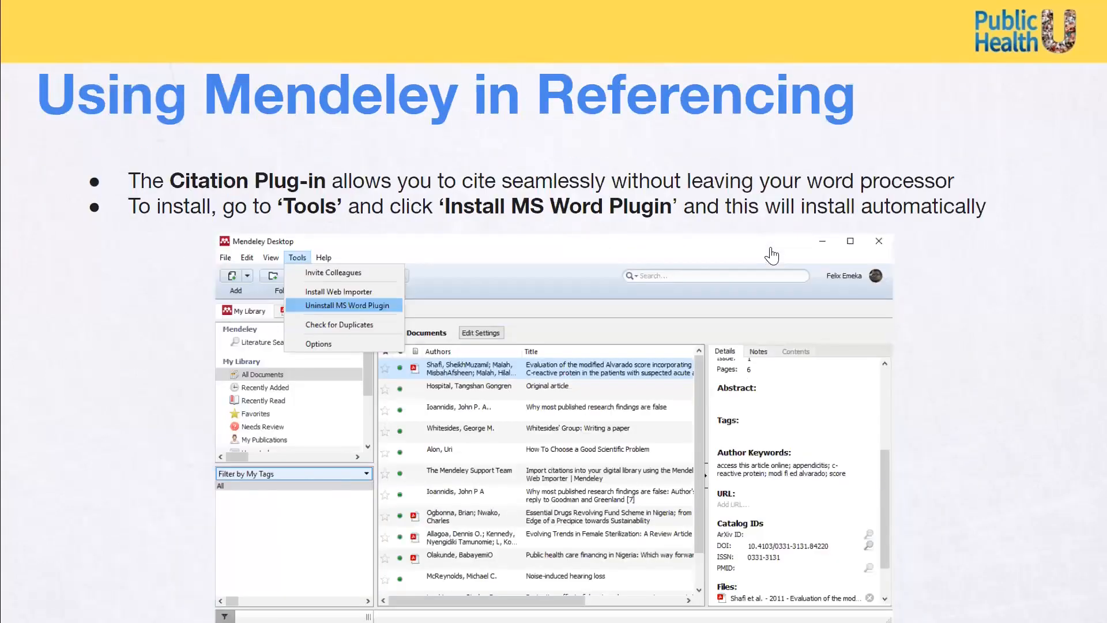
key("Left")
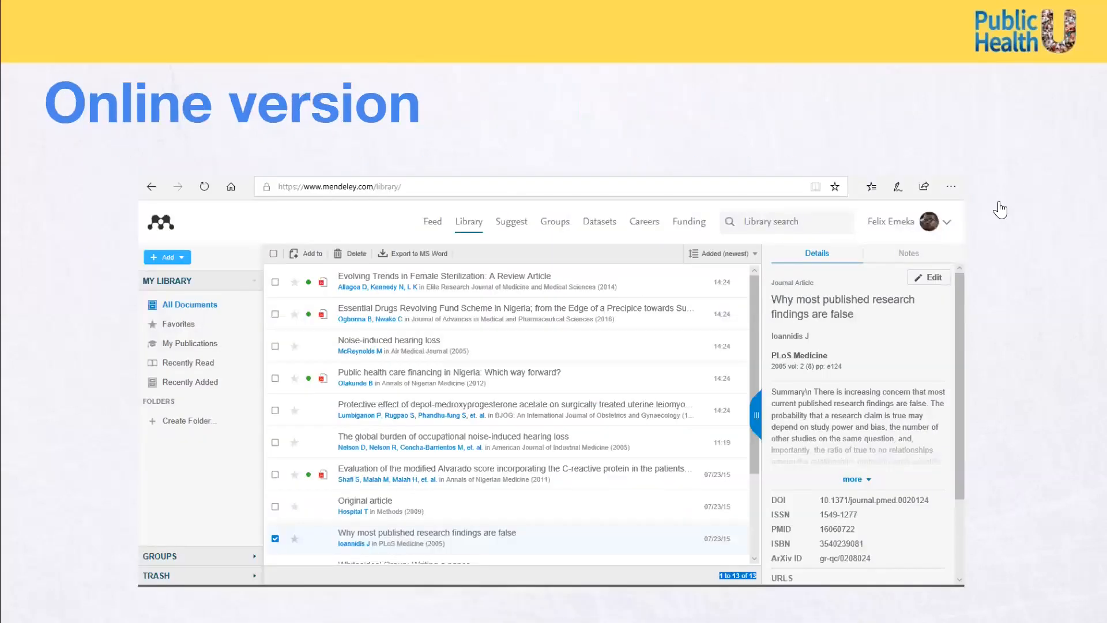
Exit the full-screen slideshow and return to the browser window with the health.gov page.
right_click(1001, 210)
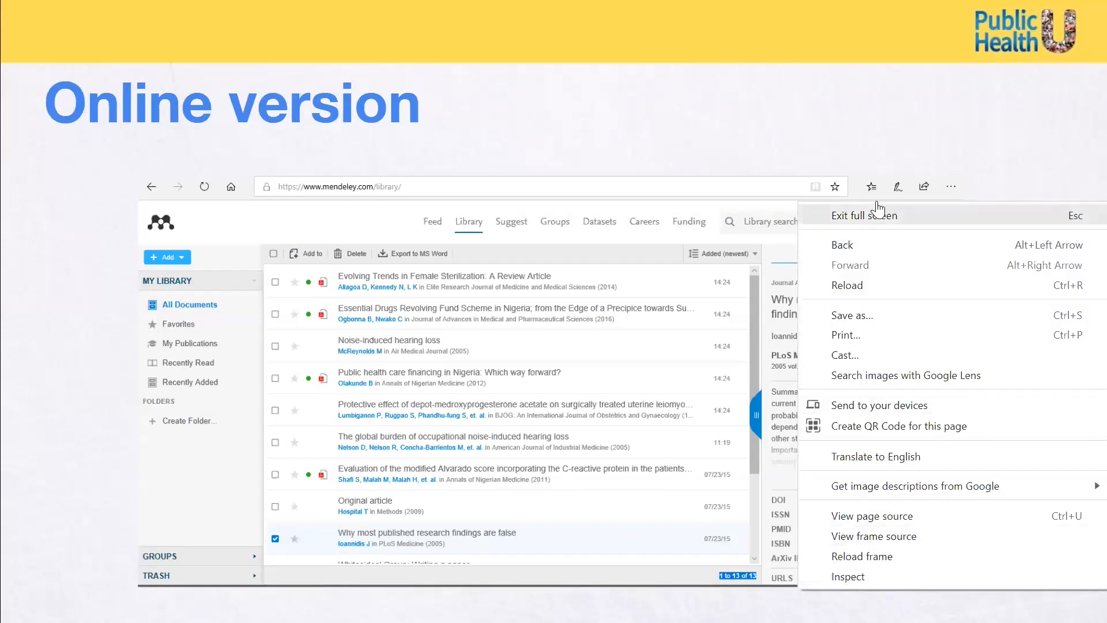
left_click(831, 216)
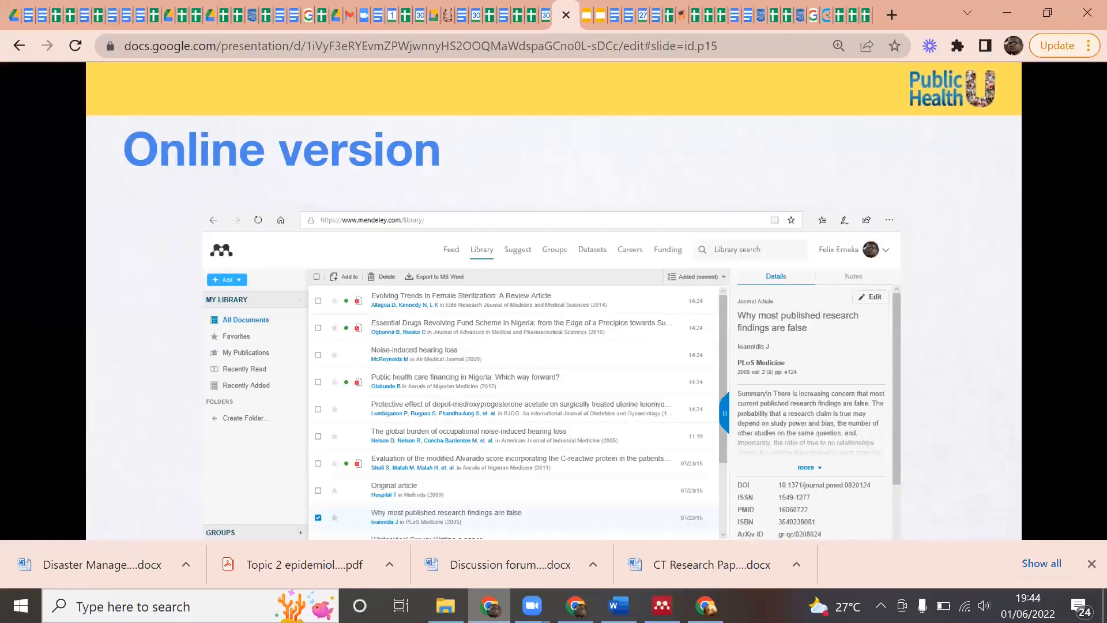
left_click(705, 606)
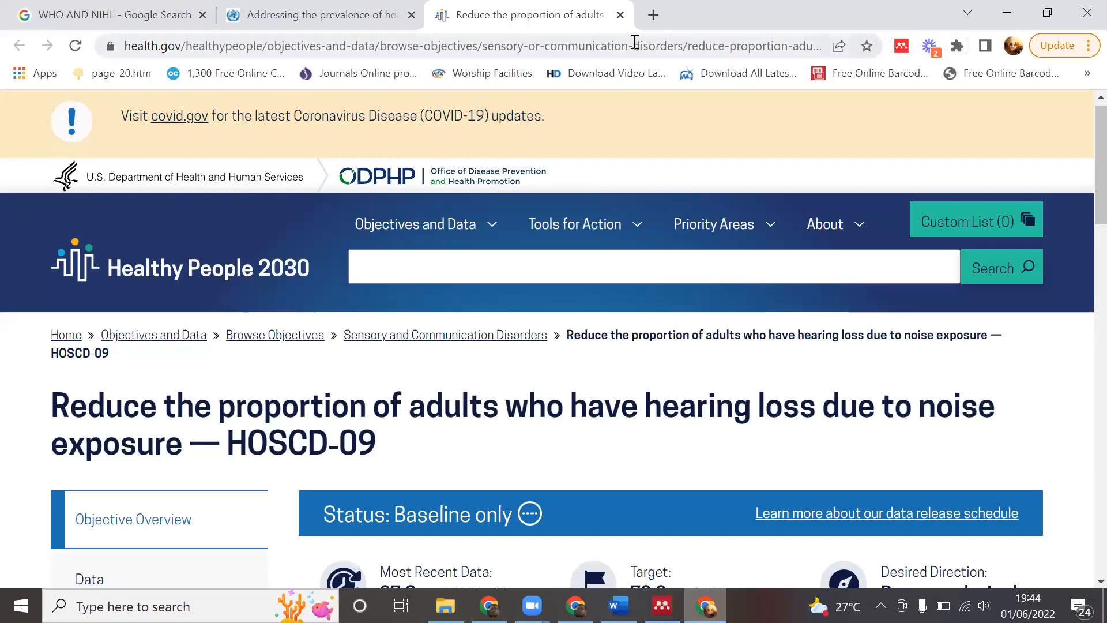
Search for MENDELEY CHROME EXTENSION in a new tab, view the Mendeley Web Importer page in the Chrome Web Store, and close the tab.
left_click(654, 15)
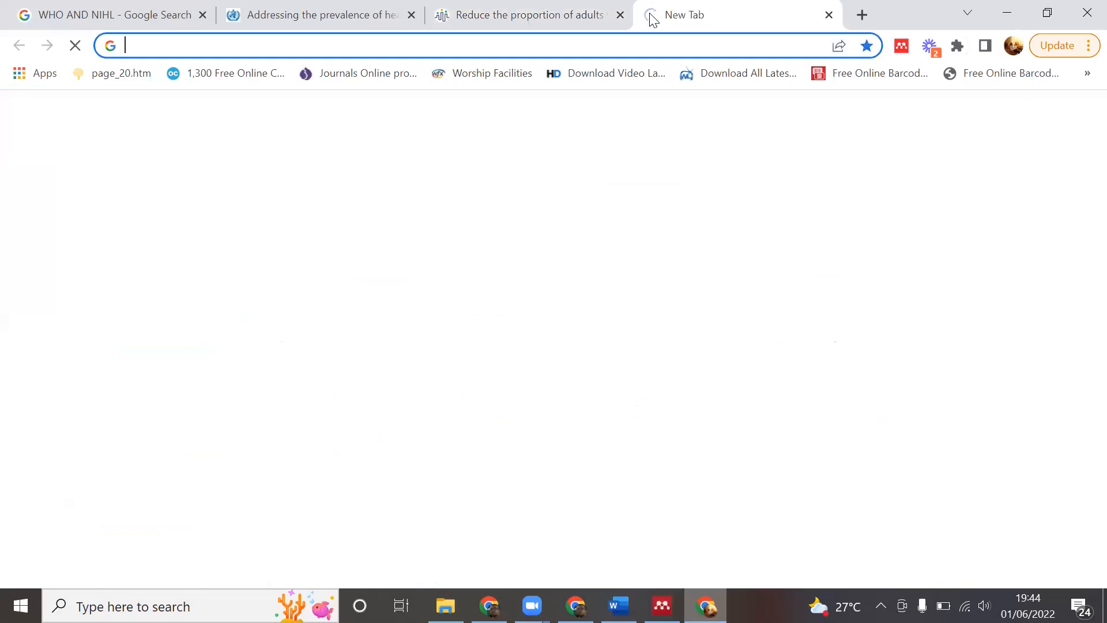
type("MENDEL")
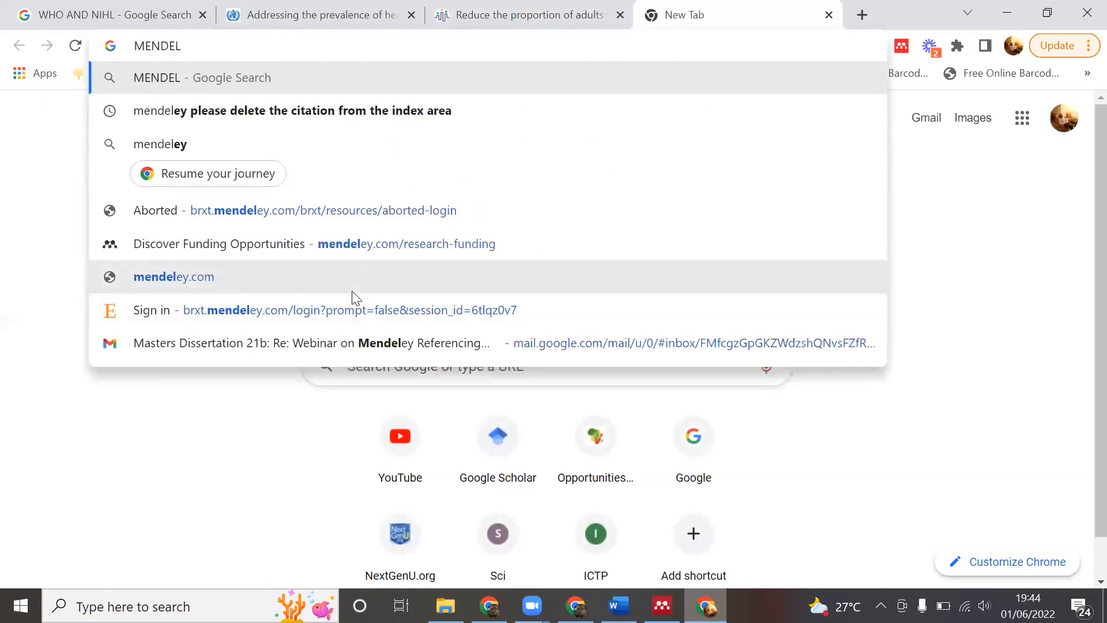
type("EY G")
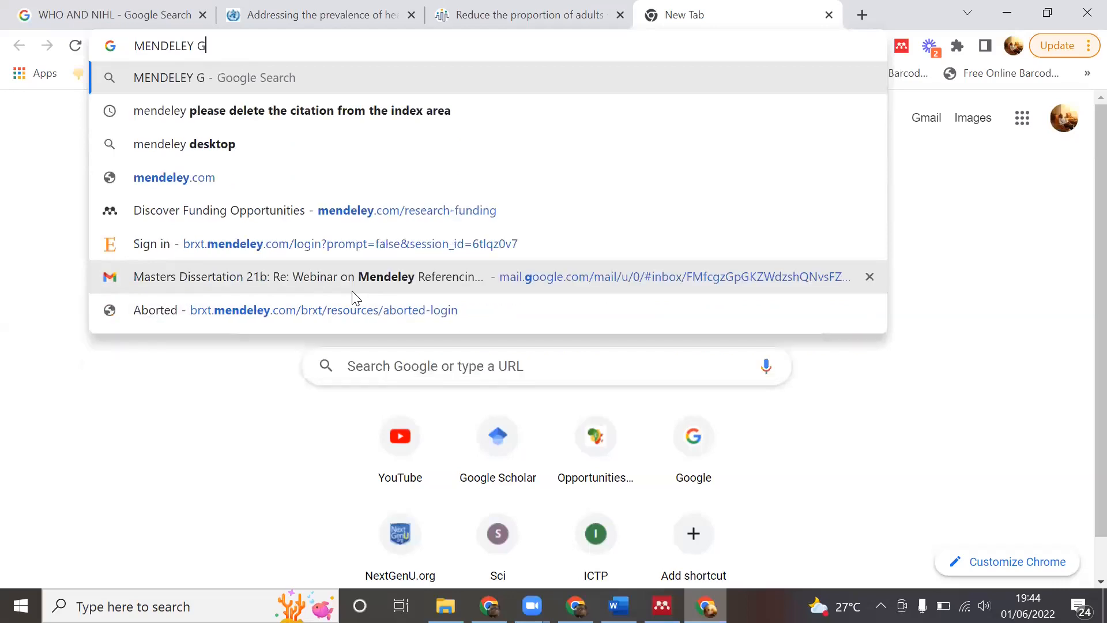
key("BackSpace")
type("CHROME ")
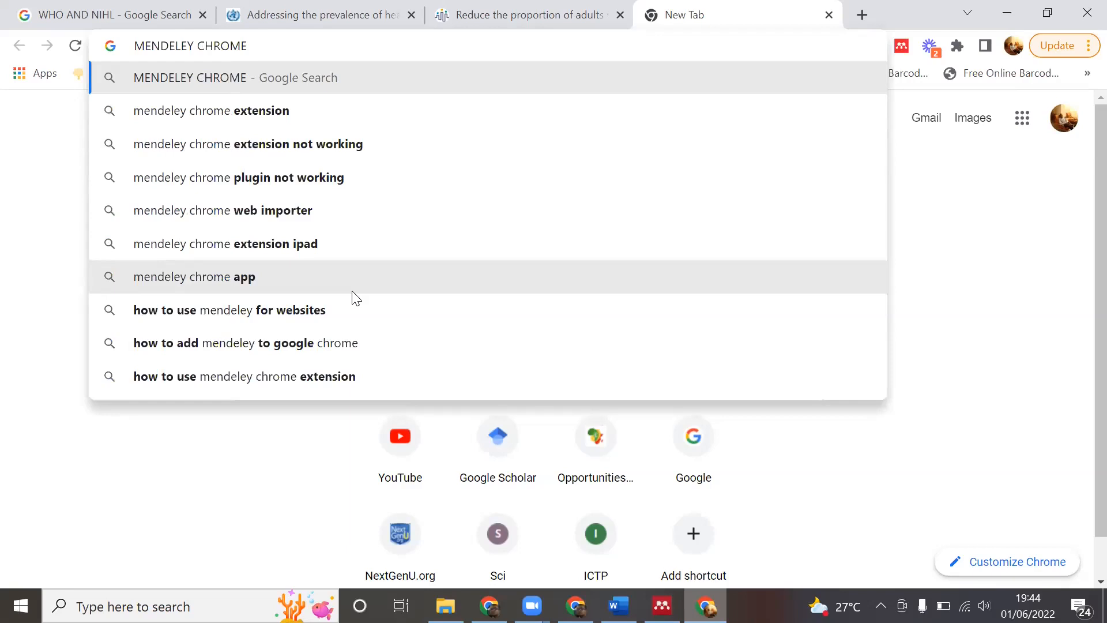
type("EXTENSION")
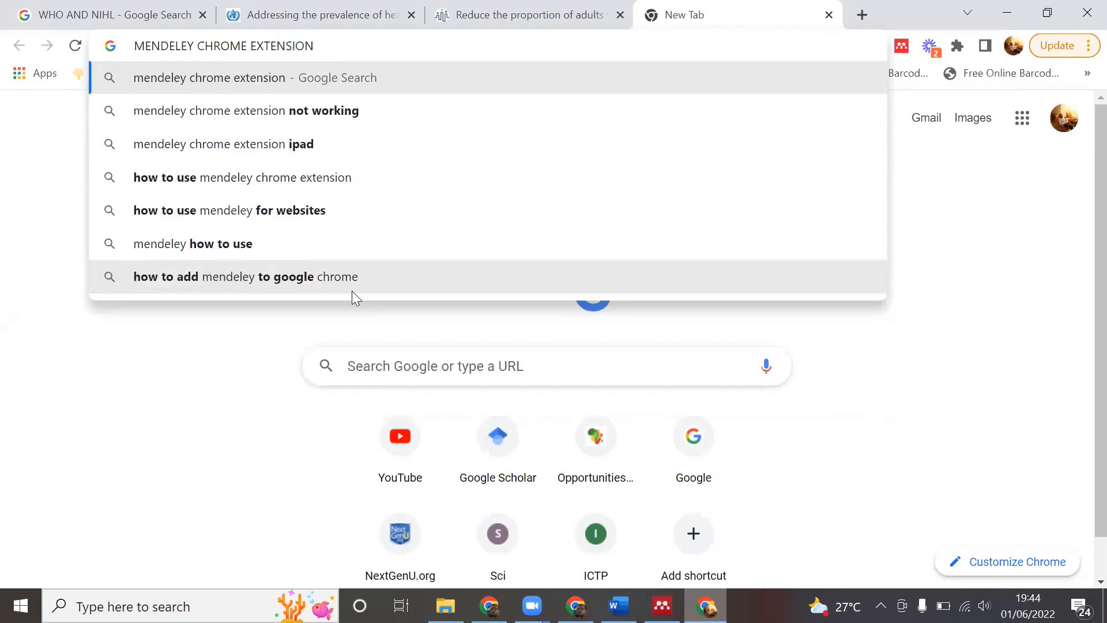
key("Return")
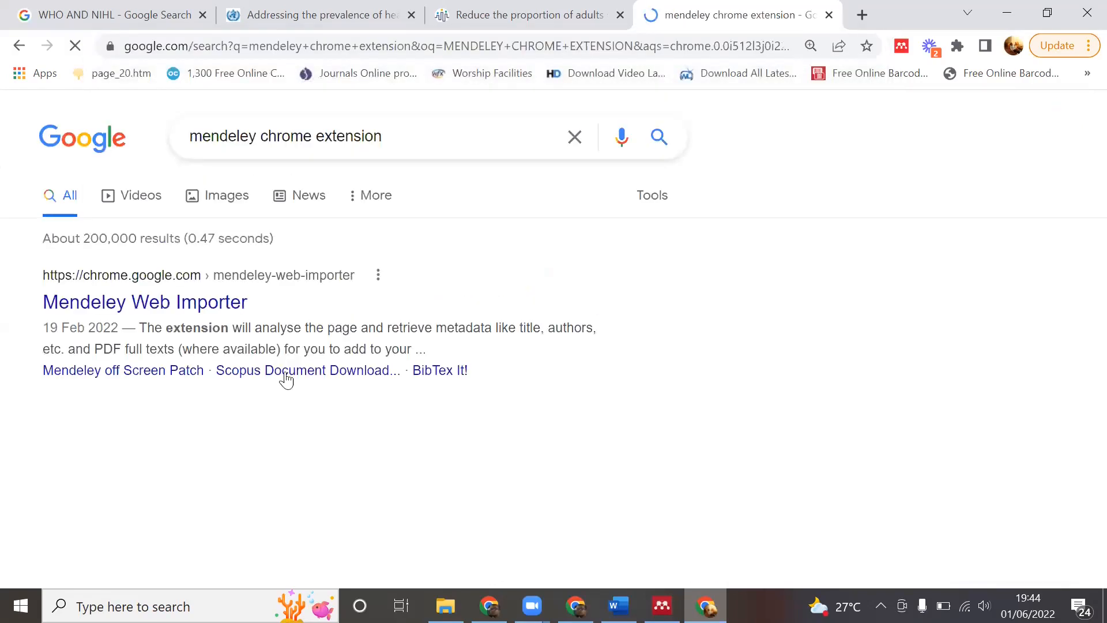
left_click(176, 313)
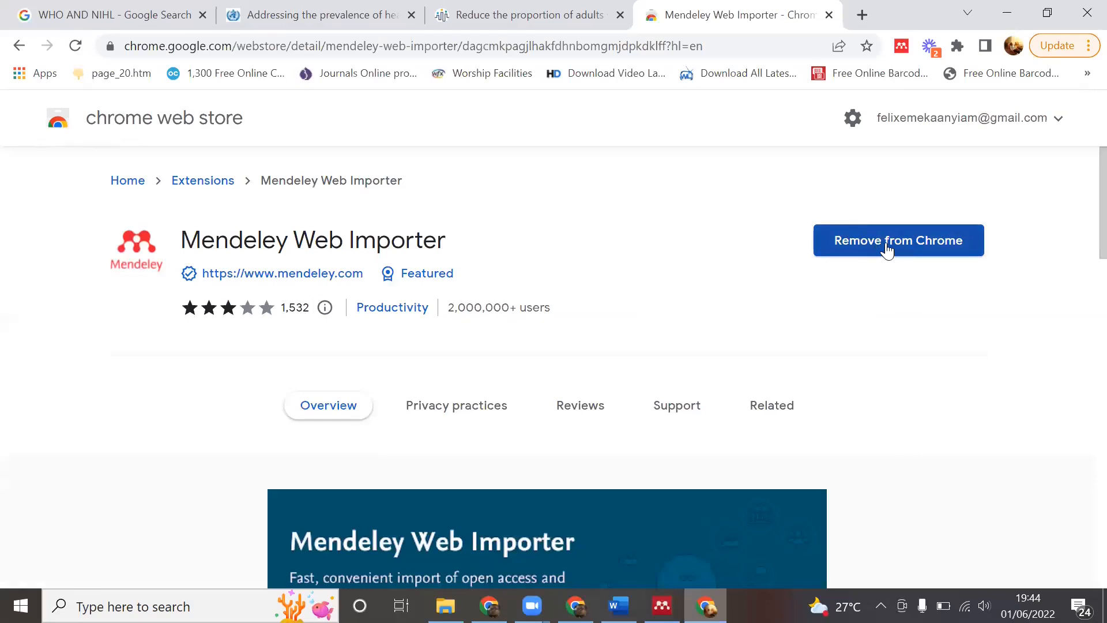
left_click(828, 15)
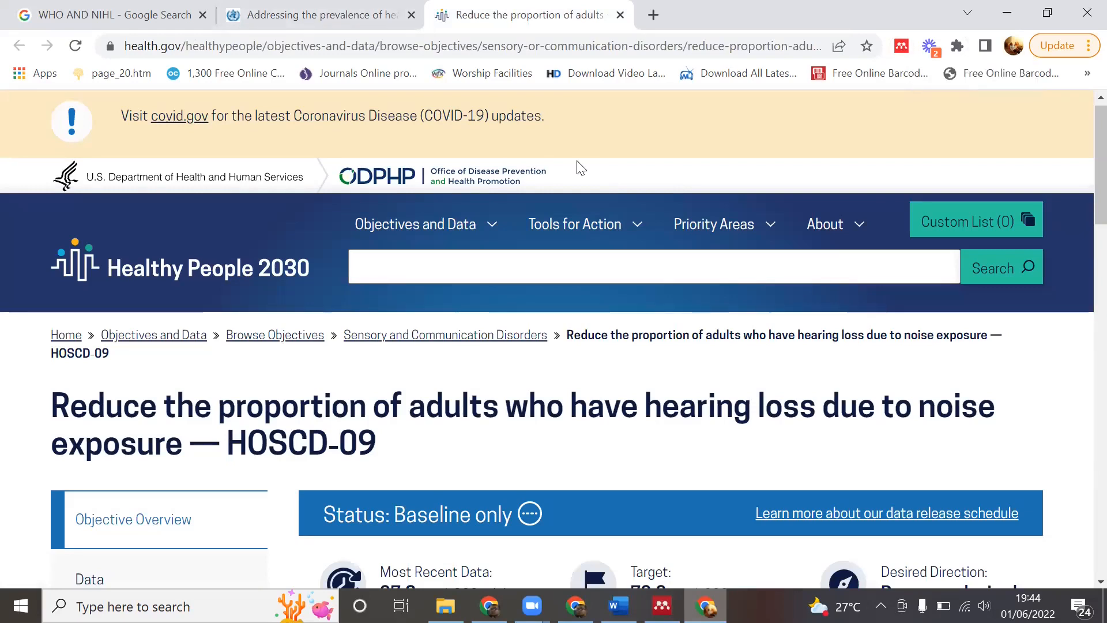
Add the health.gov web page to the Mendeley library with the Web Importer and switch to Mendeley Desktop.
left_click(903, 47)
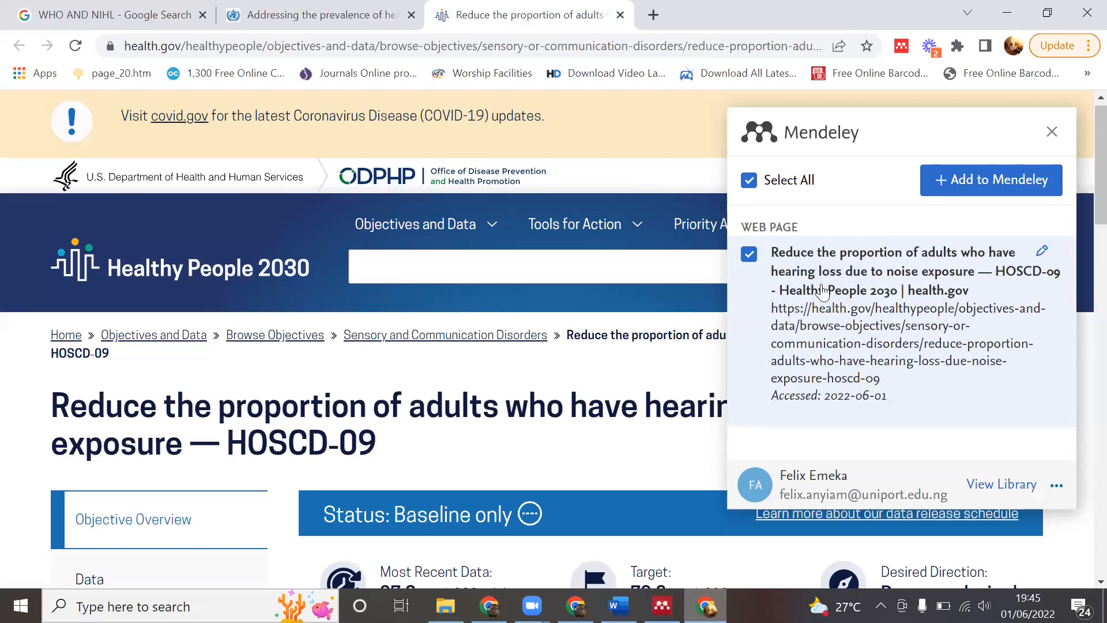
left_click(972, 191)
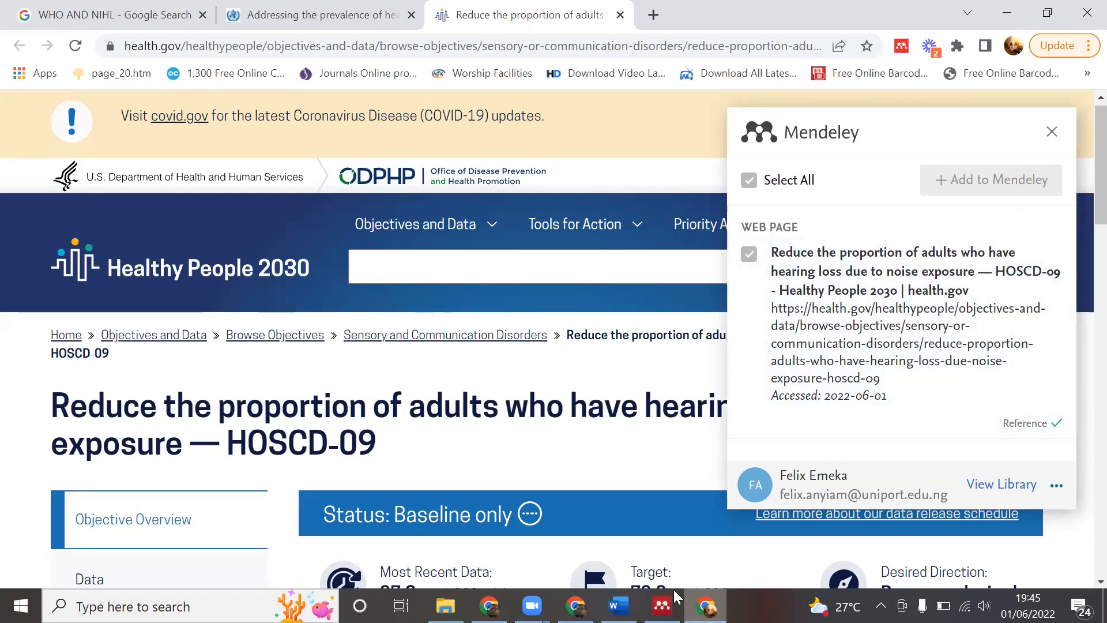
mouse_move(663, 603)
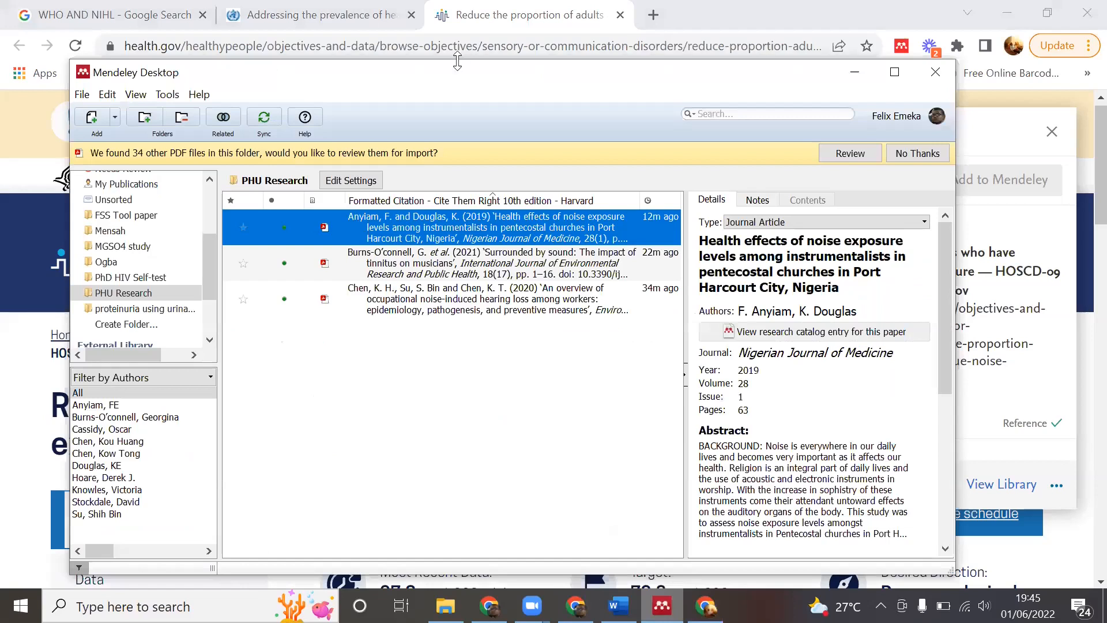
Sync the Mendeley Desktop library and list the recently added documents.
left_click(264, 120)
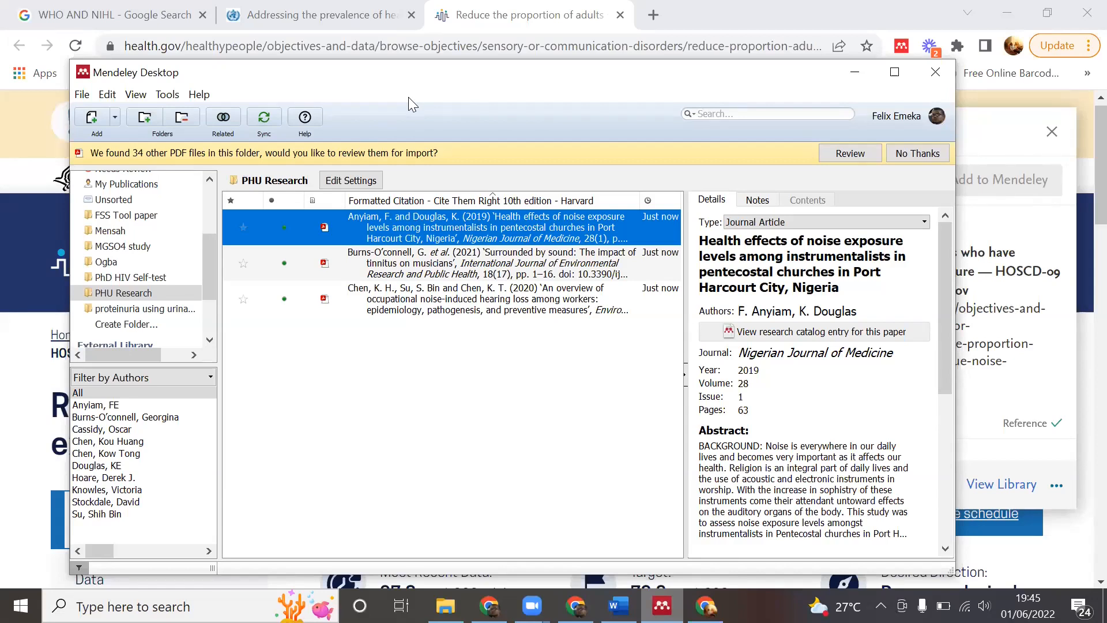
left_click_drag(408, 72, 370, 95)
left_click_drag(174, 270, 173, 210)
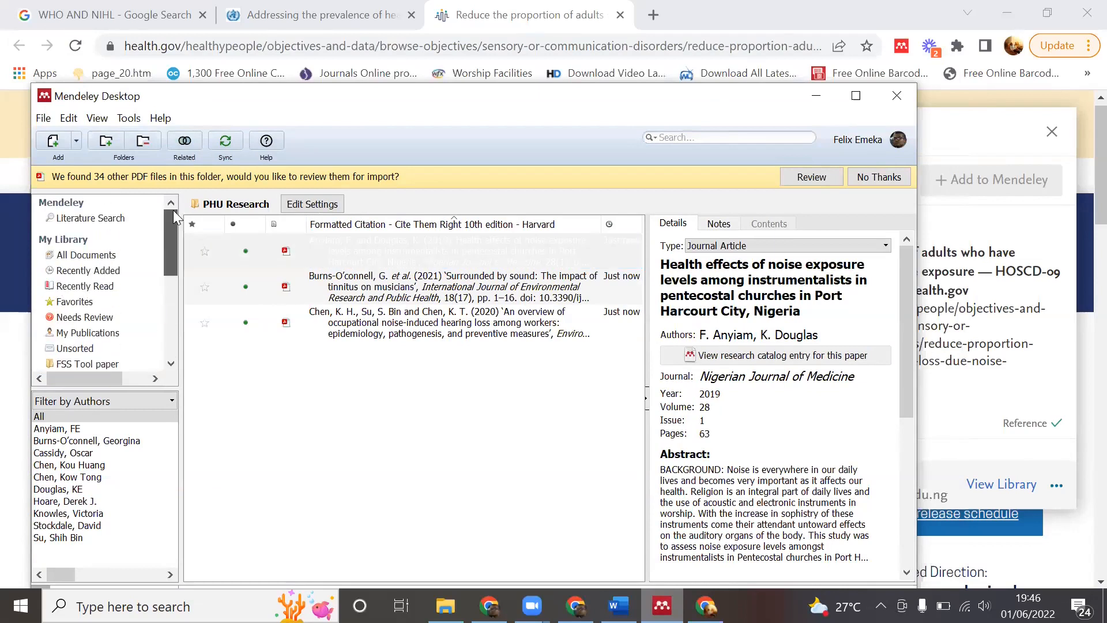
left_click(96, 272)
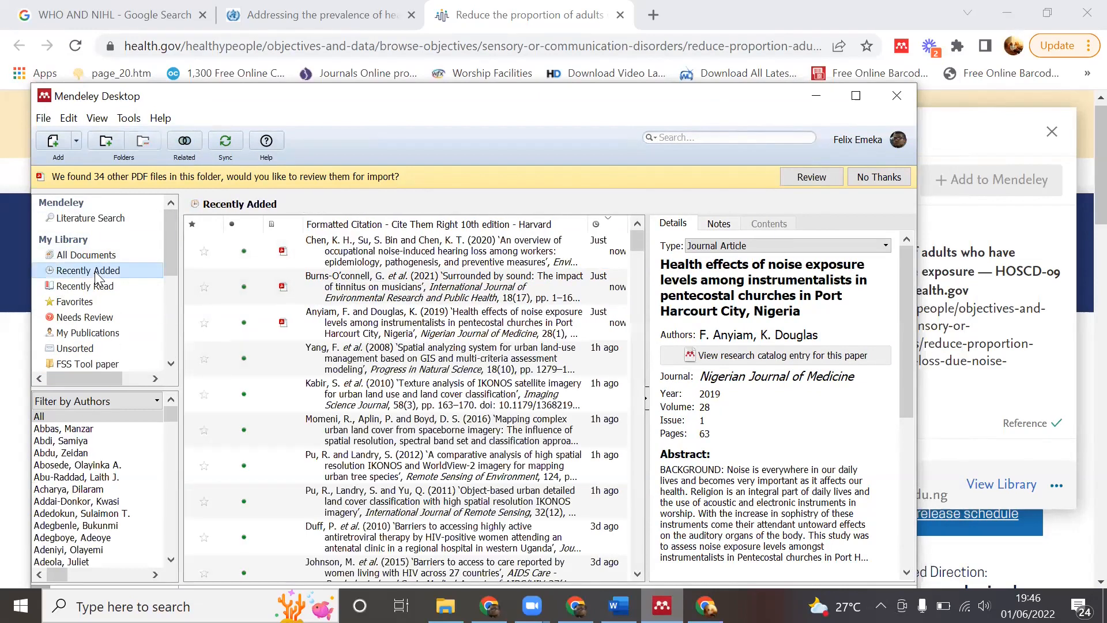
Search the recently added documents for "reduce the propo", keeping the importer's web page title in view, and clear the search.
left_click(693, 137)
left_click(692, 137)
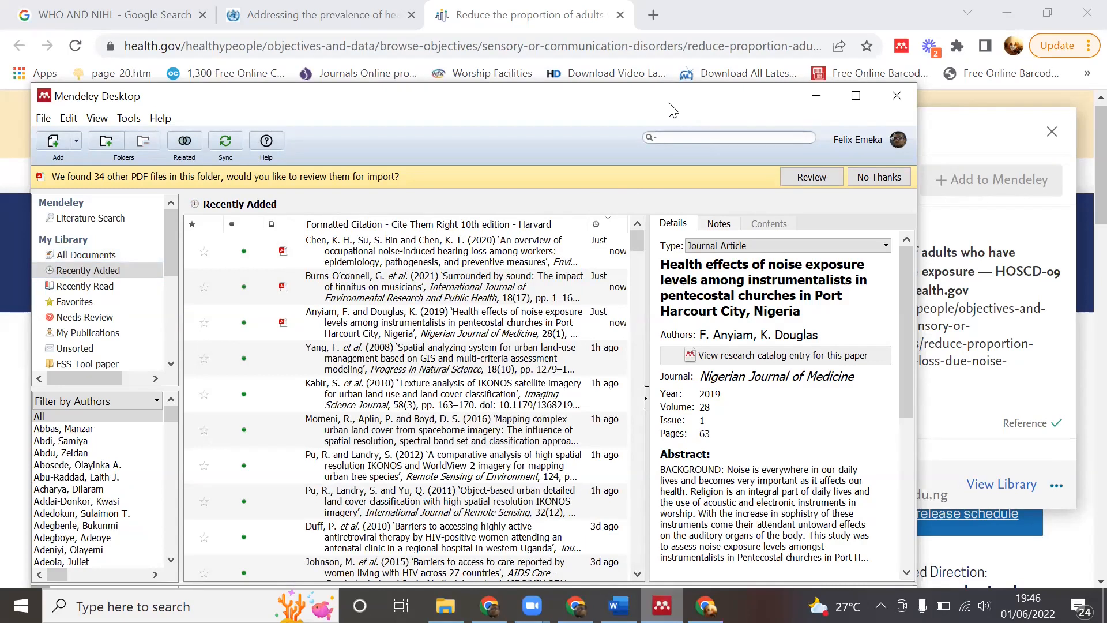
left_click_drag(674, 110, 521, 99)
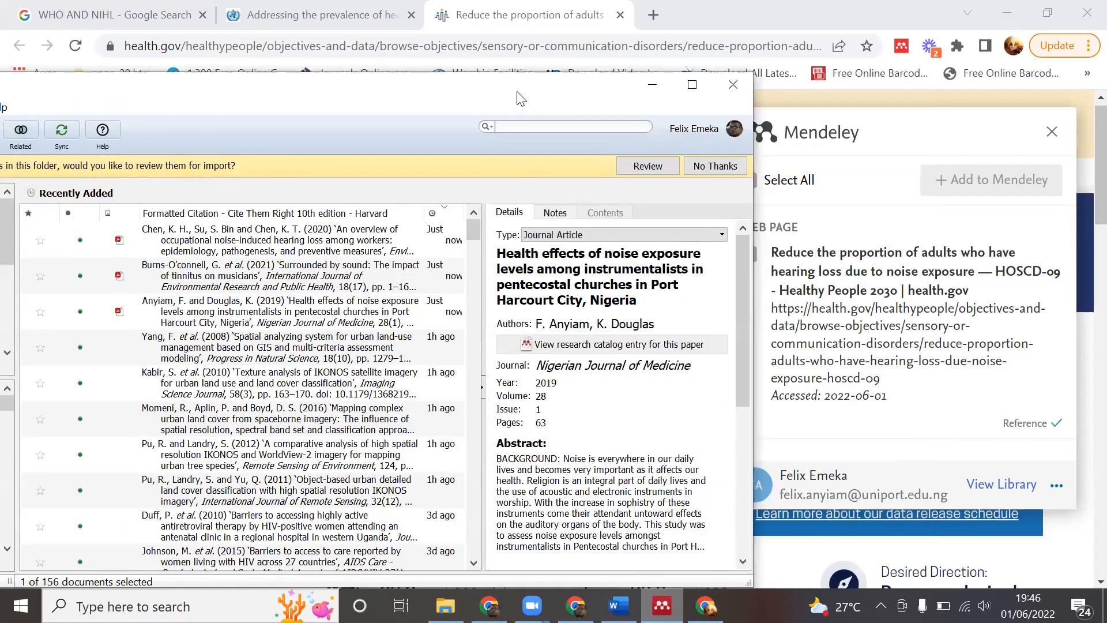
type("reduce the pro")
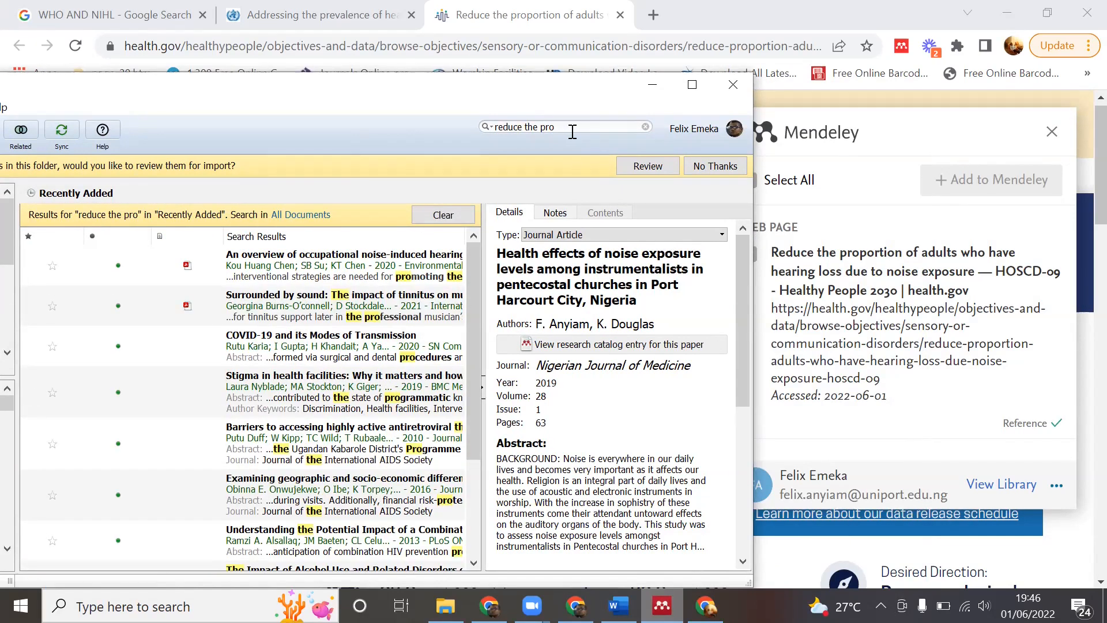
type("po")
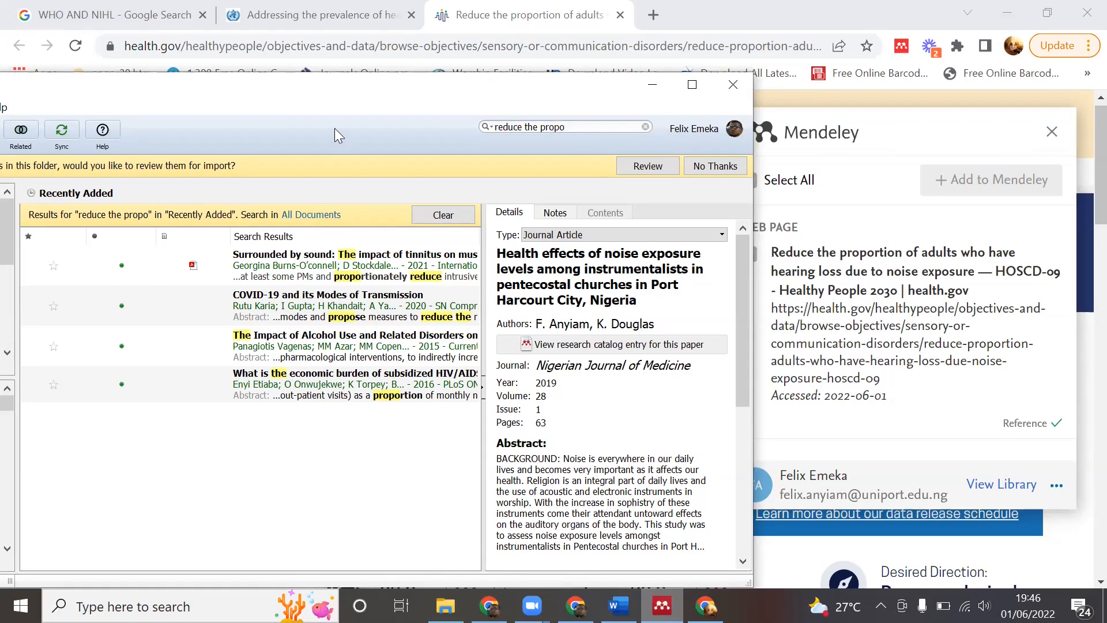
left_click_drag(408, 94, 532, 118)
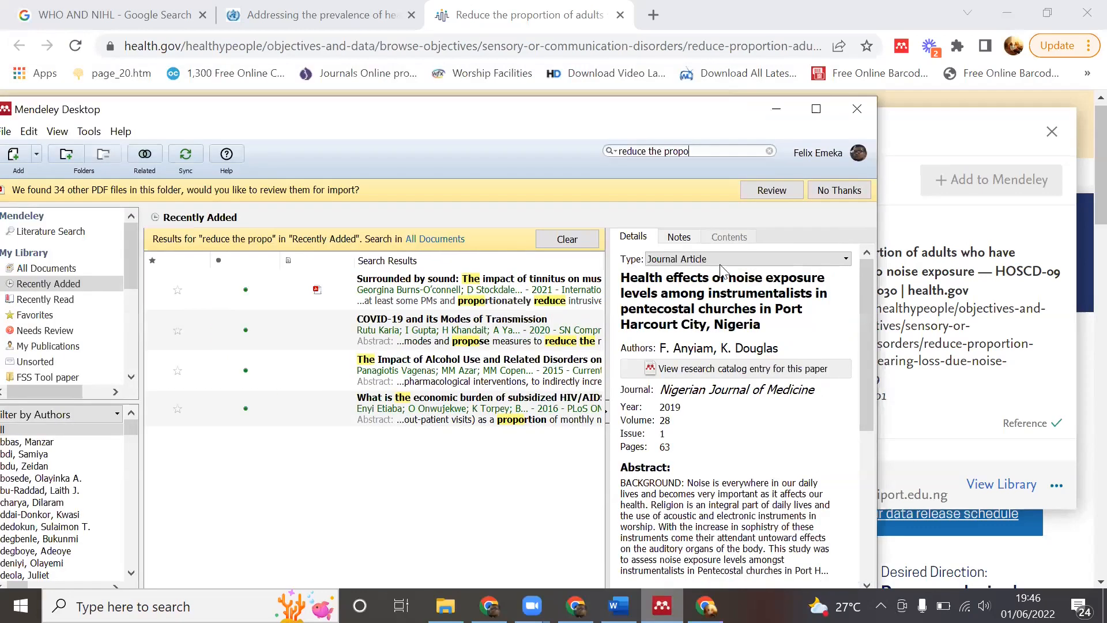
left_click(568, 239)
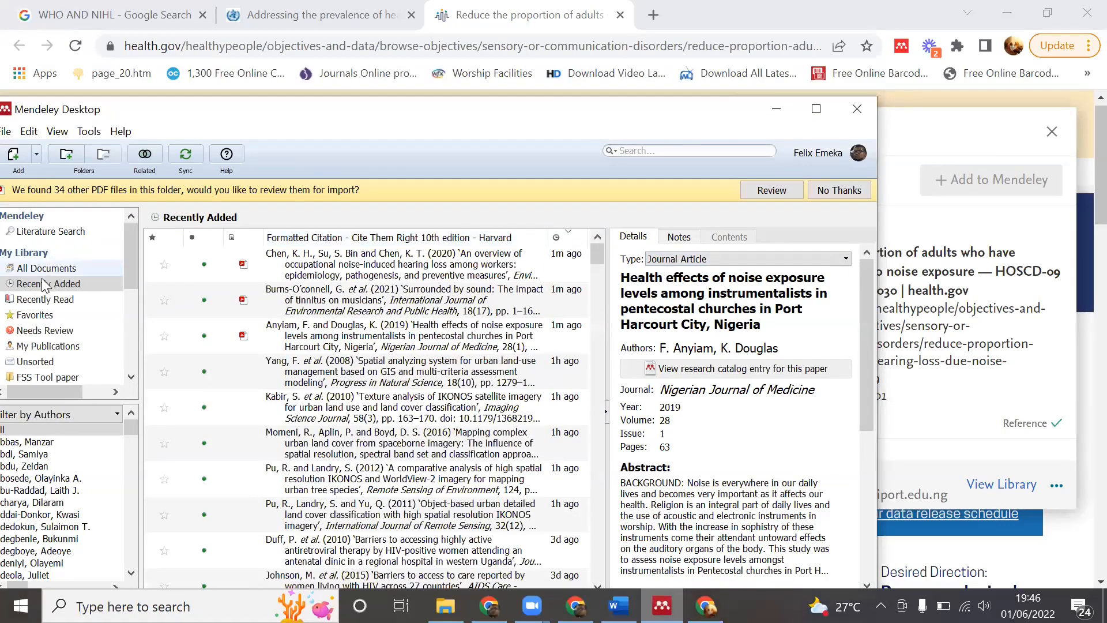
Search all documents in the library for "reduce the proport" and look through the results for the health.gov page.
left_click(55, 282)
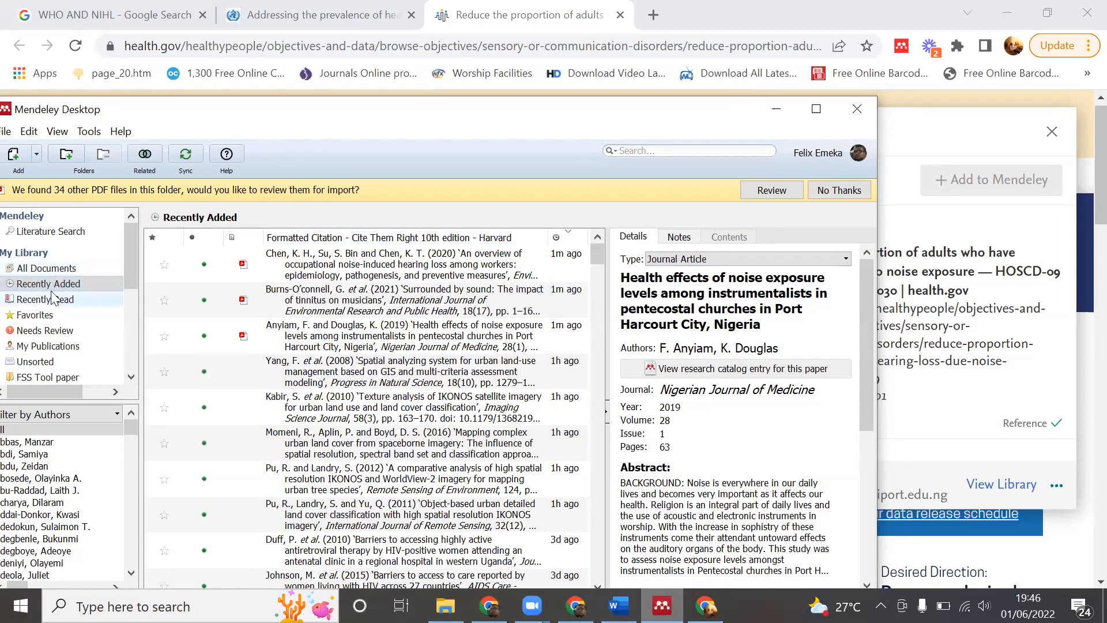
left_click(52, 270)
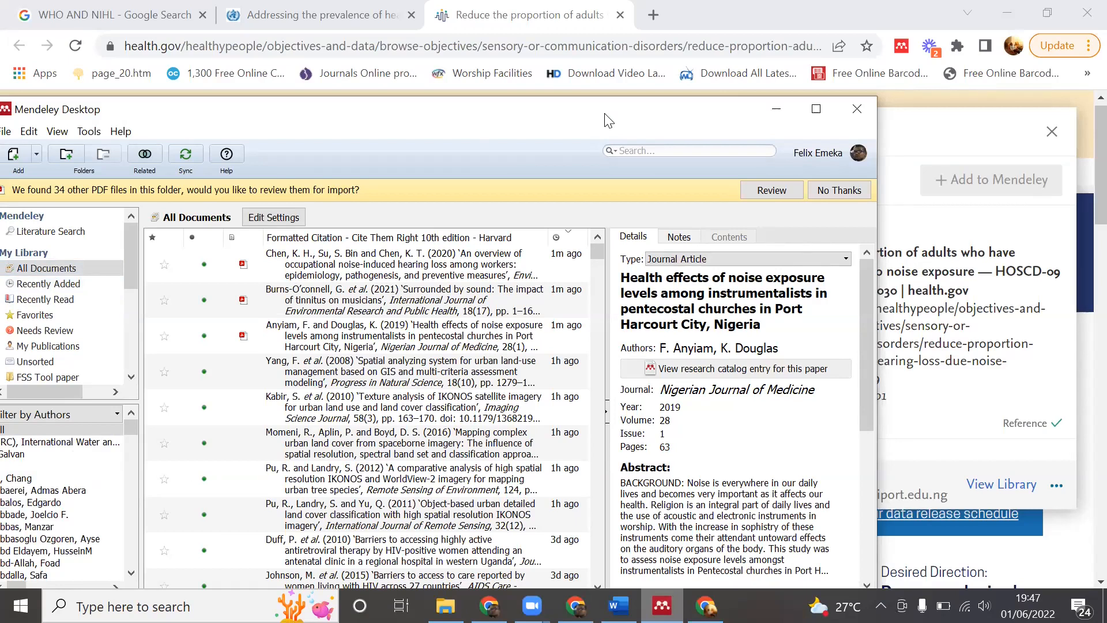
left_click_drag(676, 110, 514, 107)
left_click(514, 150)
type("red")
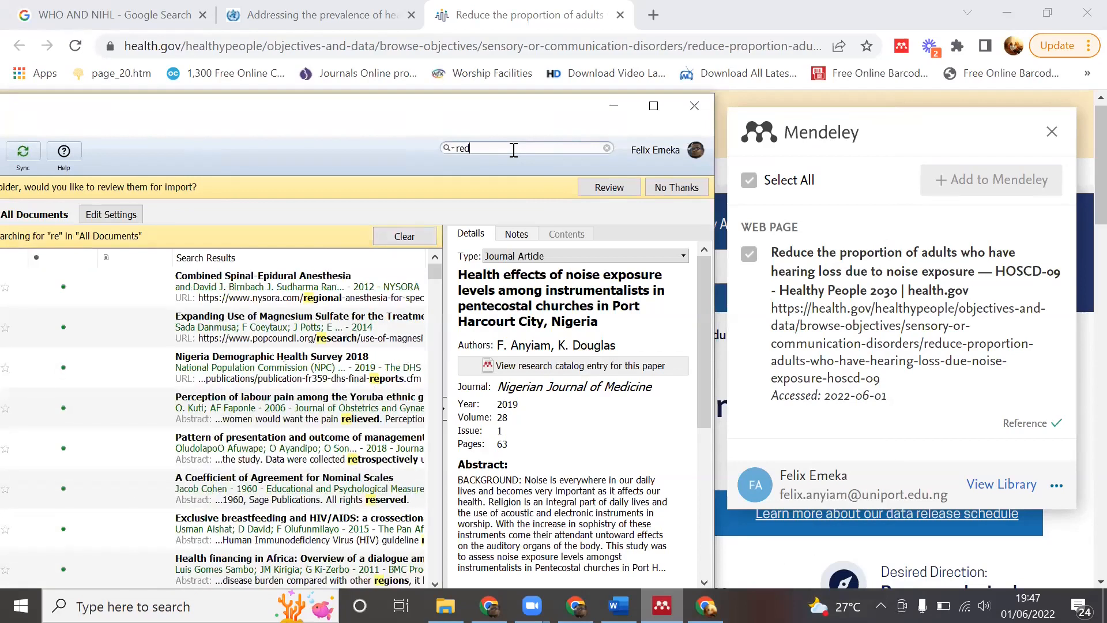
type("uce")
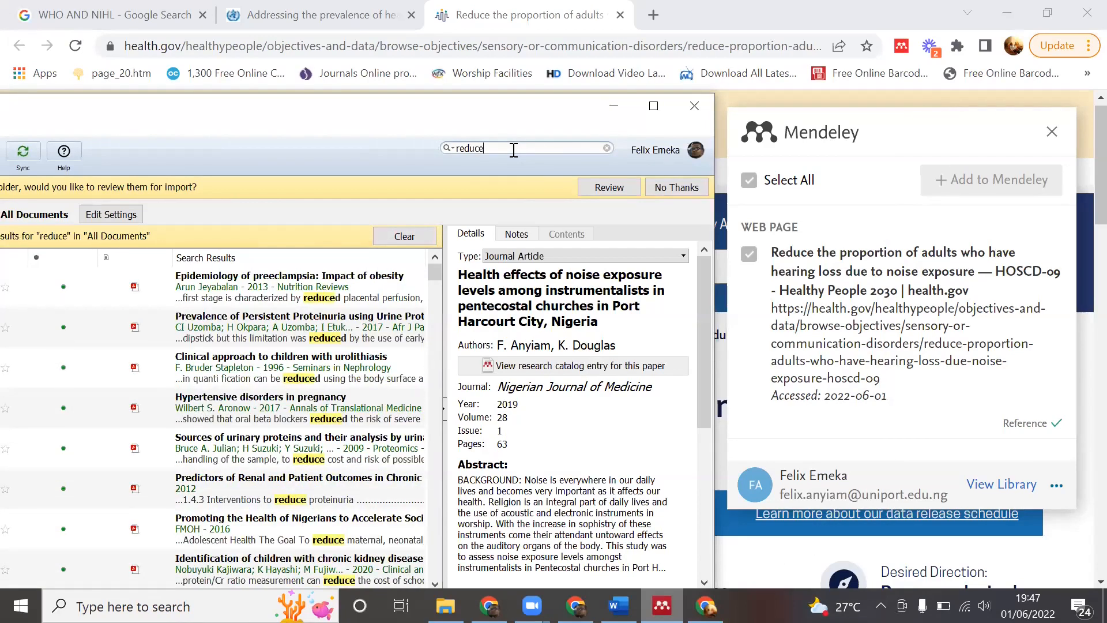
type(" the")
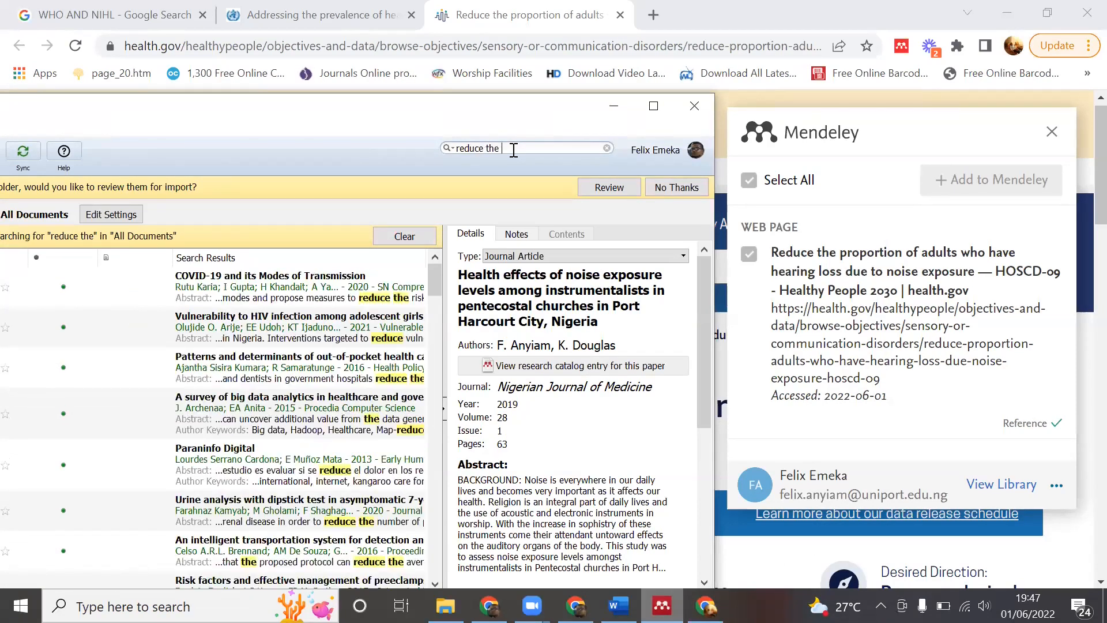
mouse_move(437, 283)
left_mouse_down()
mouse_move(435, 312)
mouse_move(435, 299)
left_mouse_up()
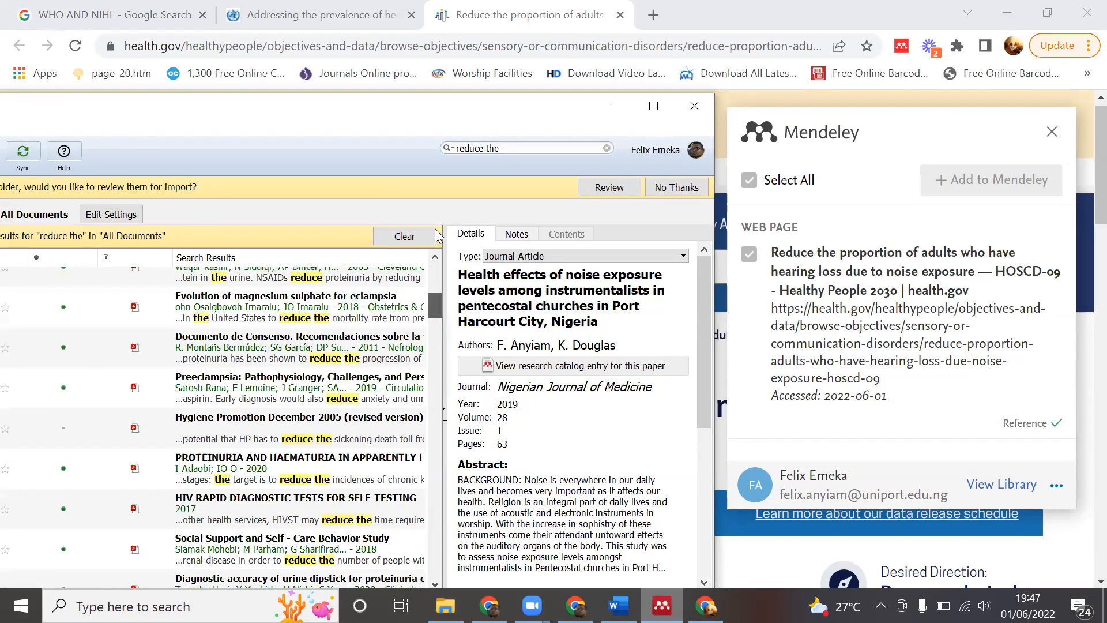
left_click_drag(436, 229, 436, 229)
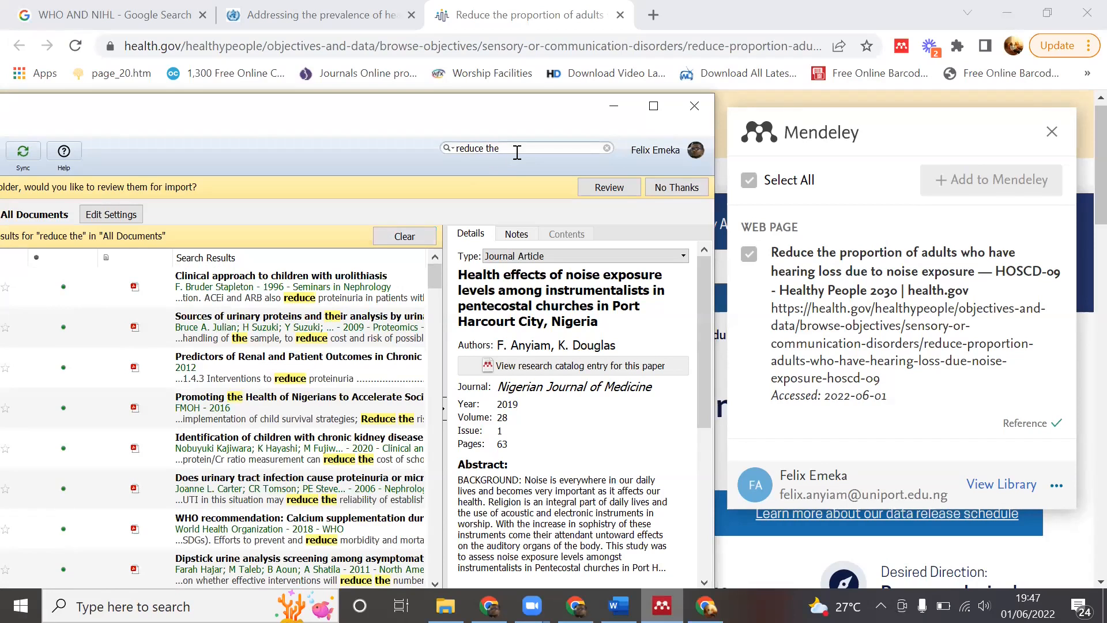
type("ropo")
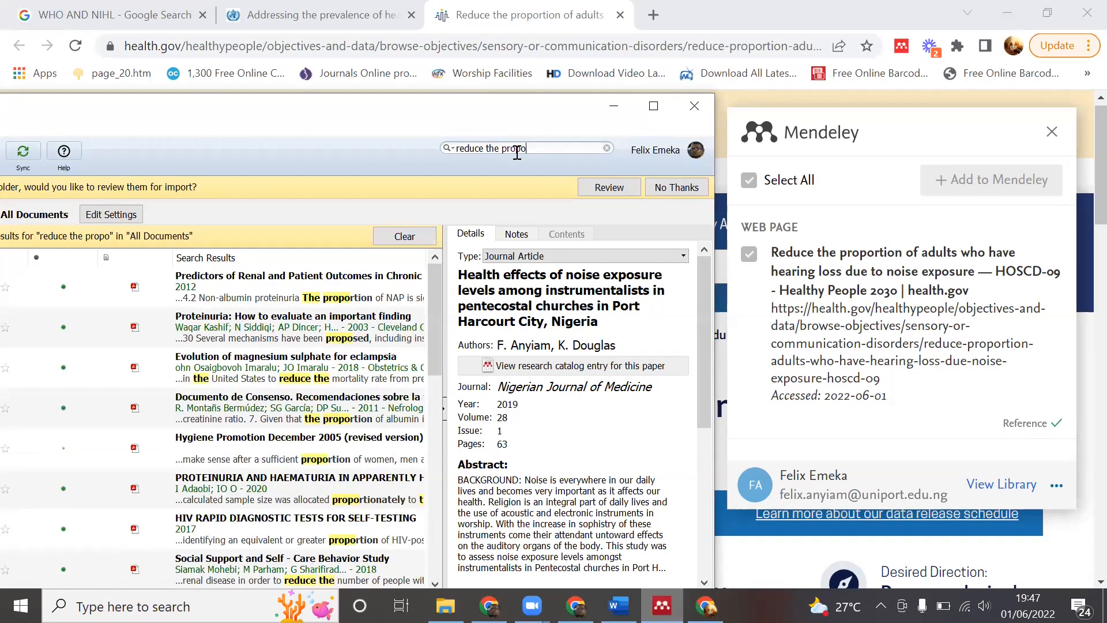
type("rt")
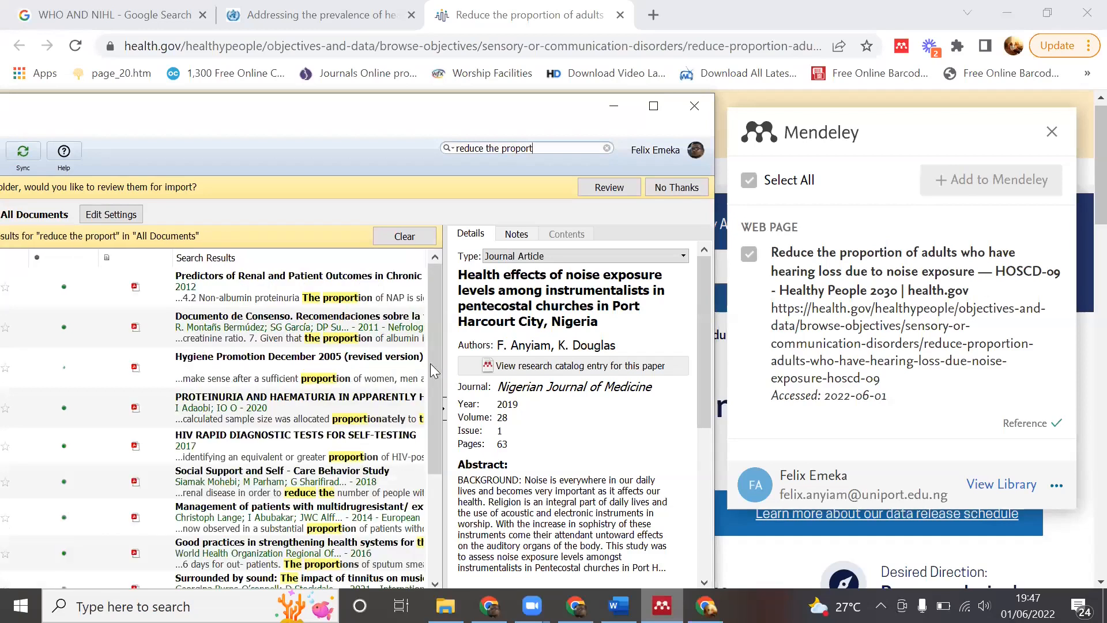
left_click_drag(430, 369, 221, 5)
left_click_drag(278, 117, 462, 97)
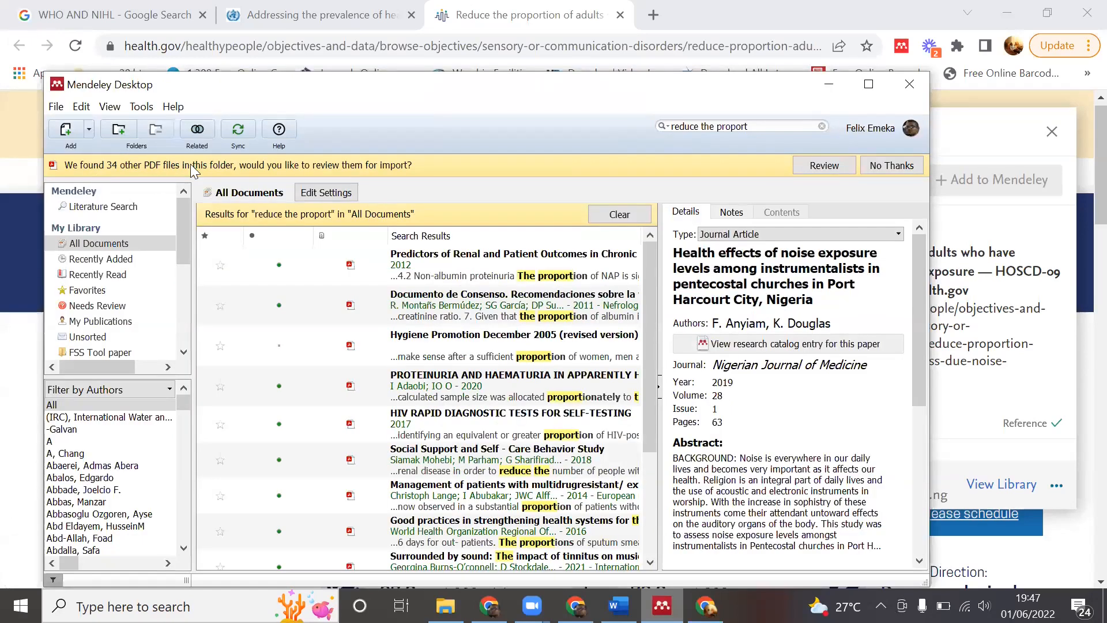
Sync the library again, check the recently added documents for the health.gov page, and clear the search.
left_click(235, 132)
left_click(114, 264)
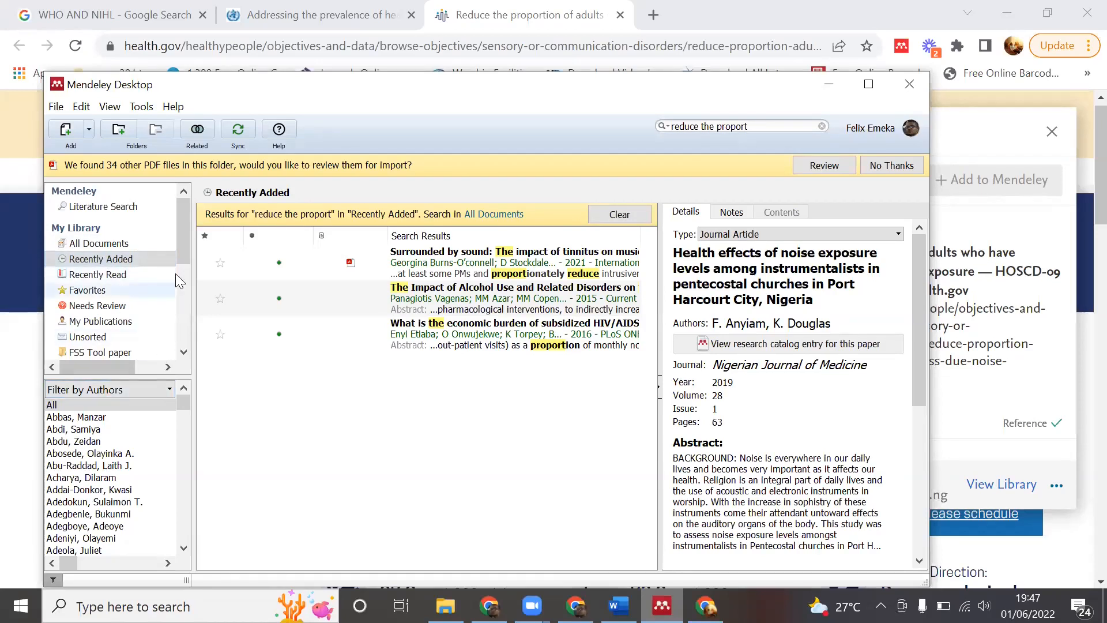
left_click(115, 275)
left_click(119, 261)
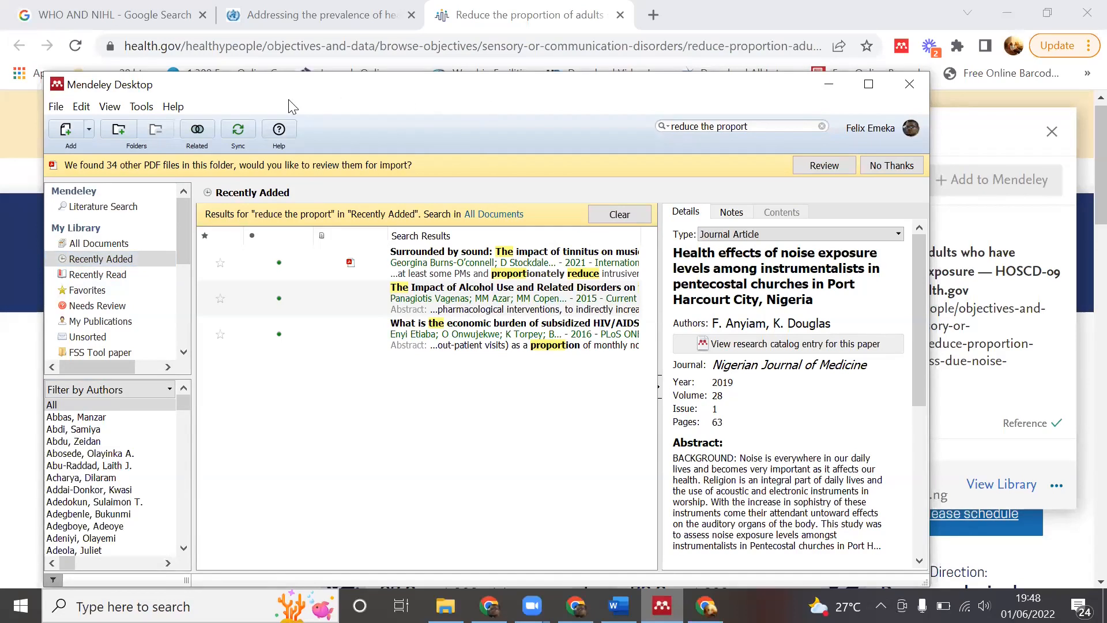
left_click_drag(290, 101, 101, 79)
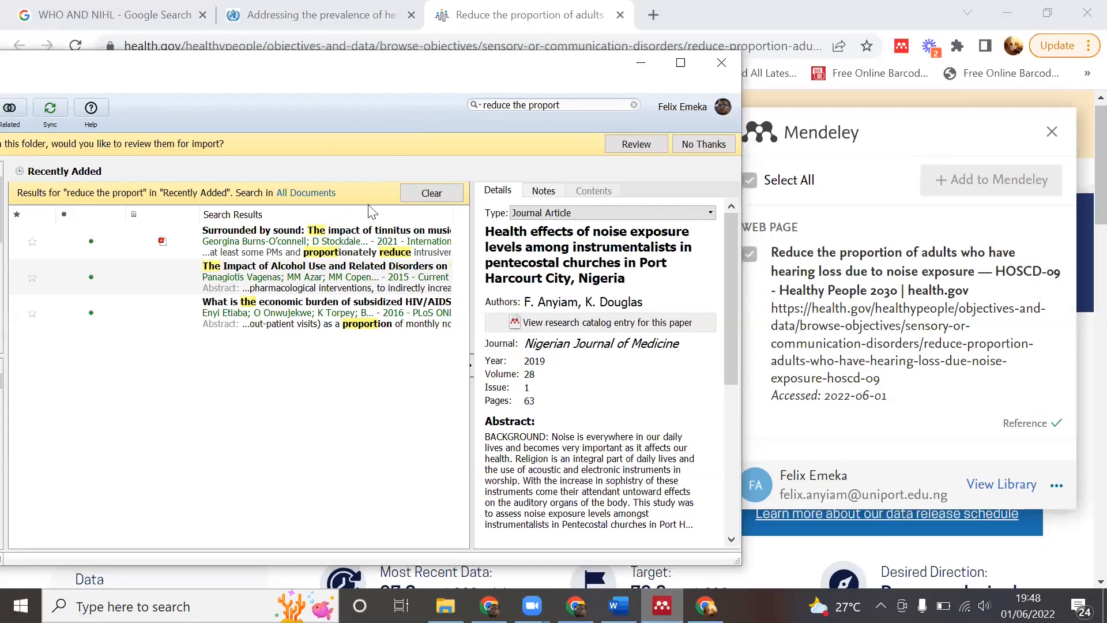
left_click(431, 193)
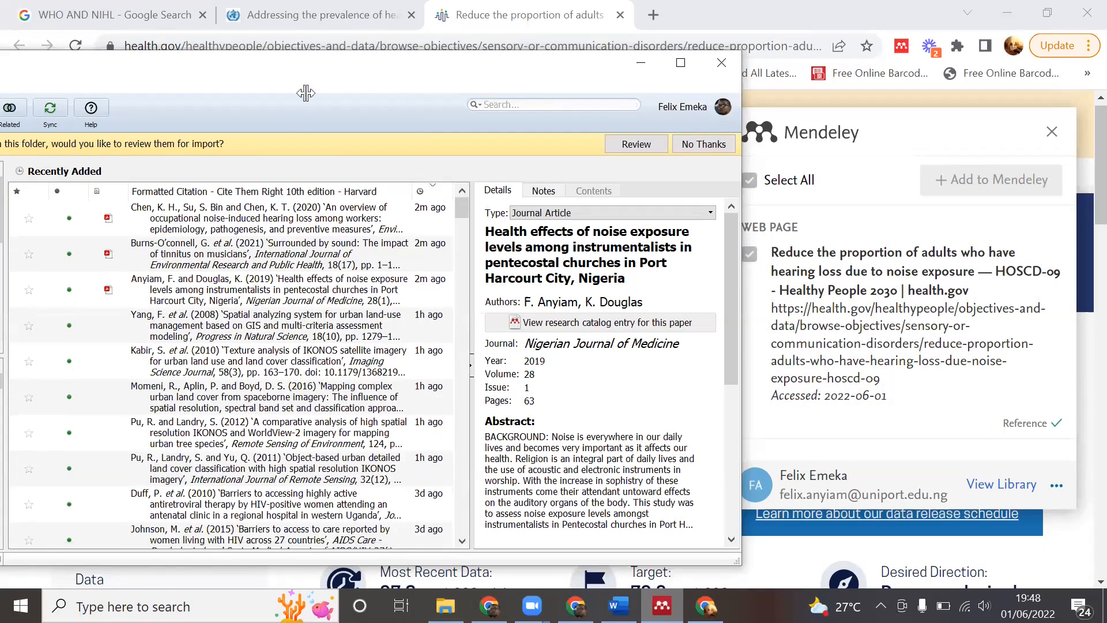
Repeat the search for "reduce the propo" in the recently added documents, clear it, and uncover the Web Importer's library link.
left_click(516, 104)
type("reduce")
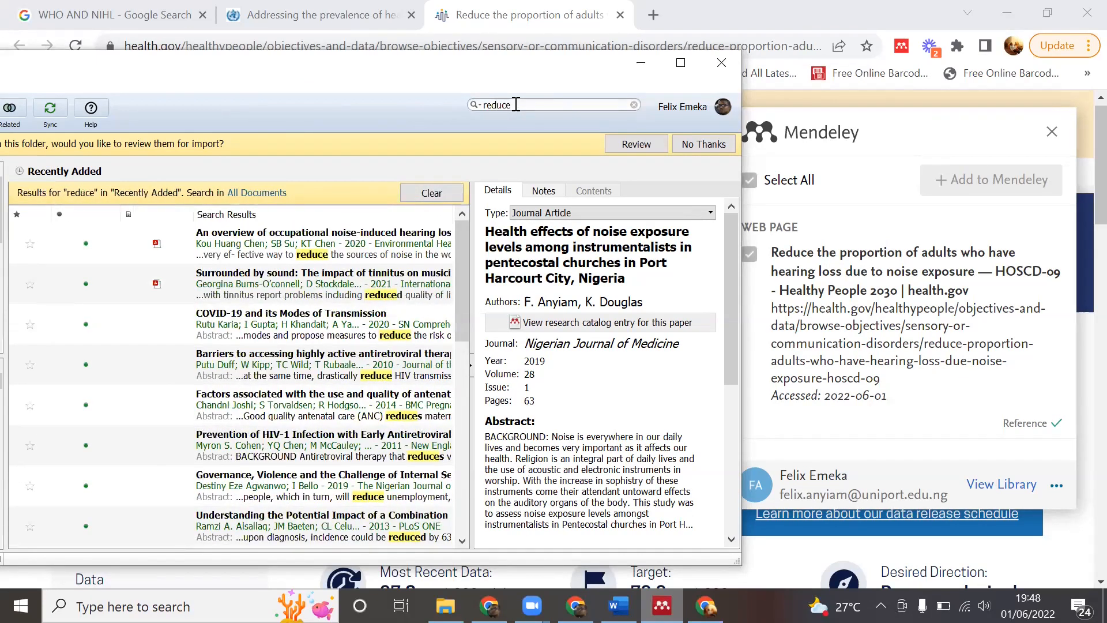
type(" the")
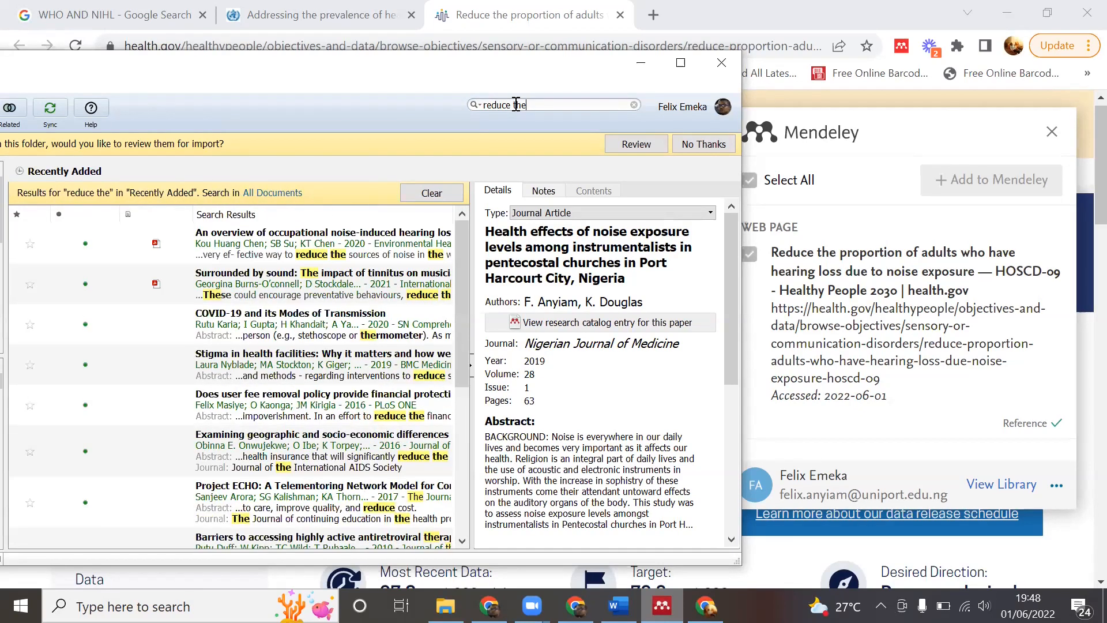
type(" propo")
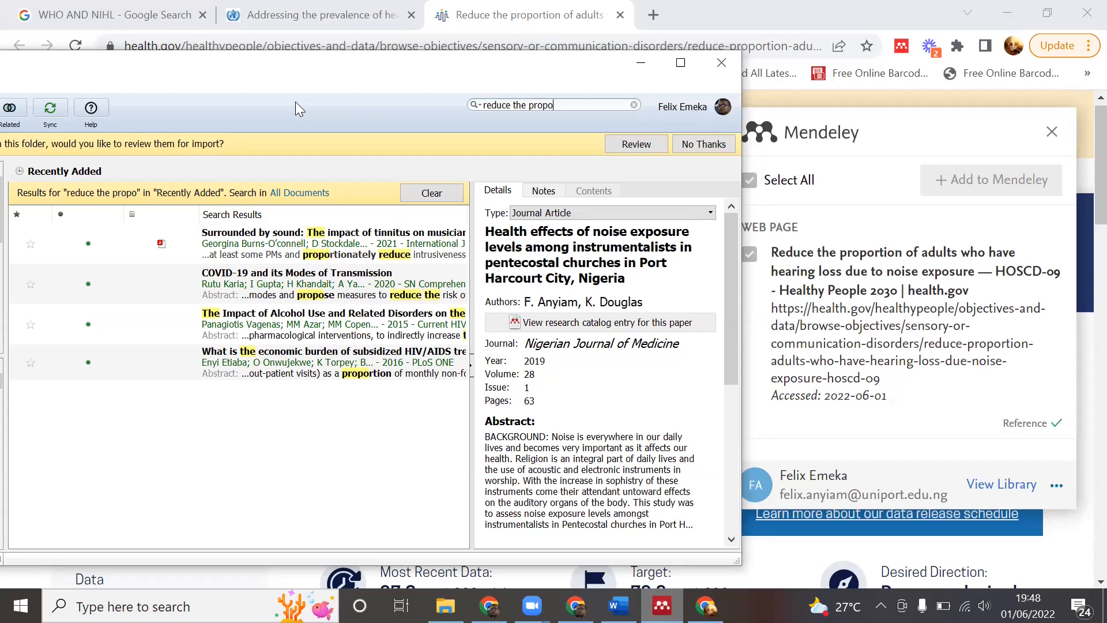
left_click_drag(490, 158, 632, 153)
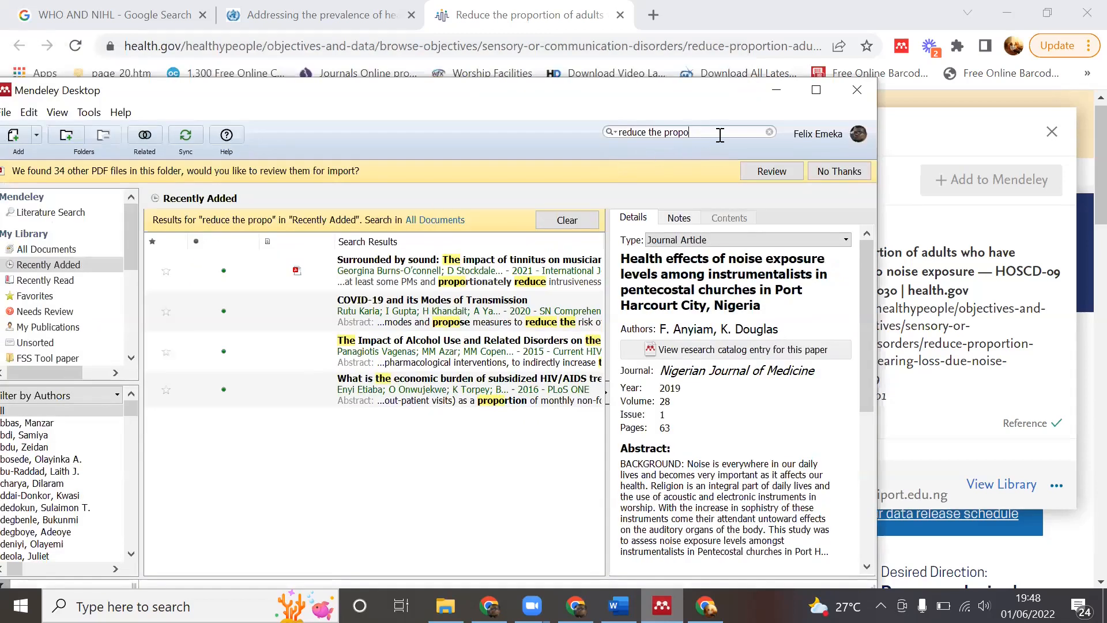
left_click_drag(717, 132, 579, 124)
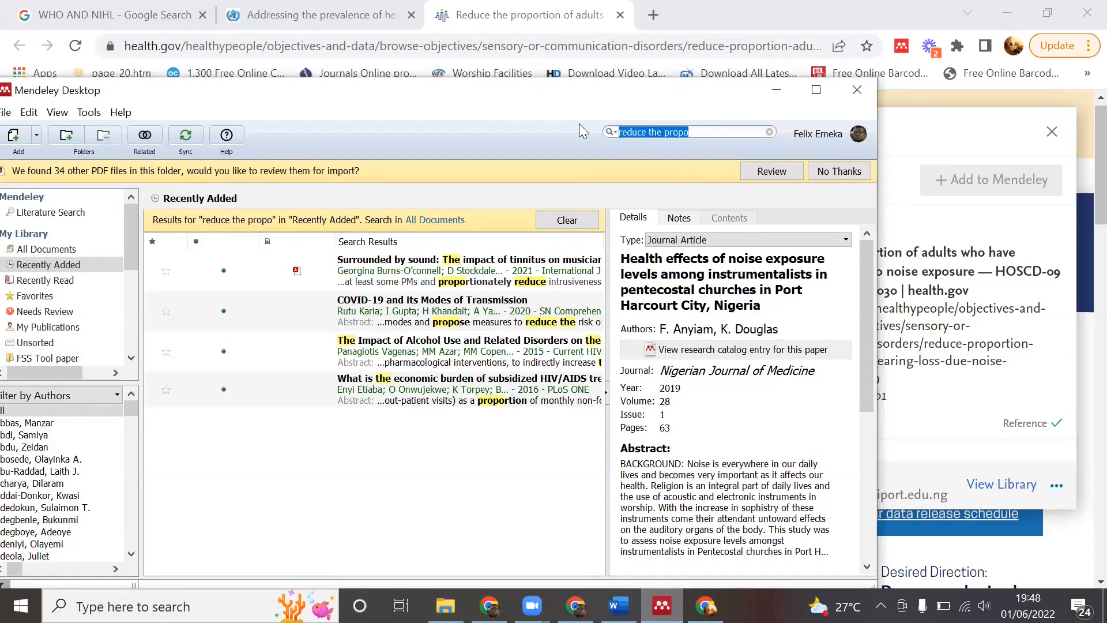
key("BackSpace")
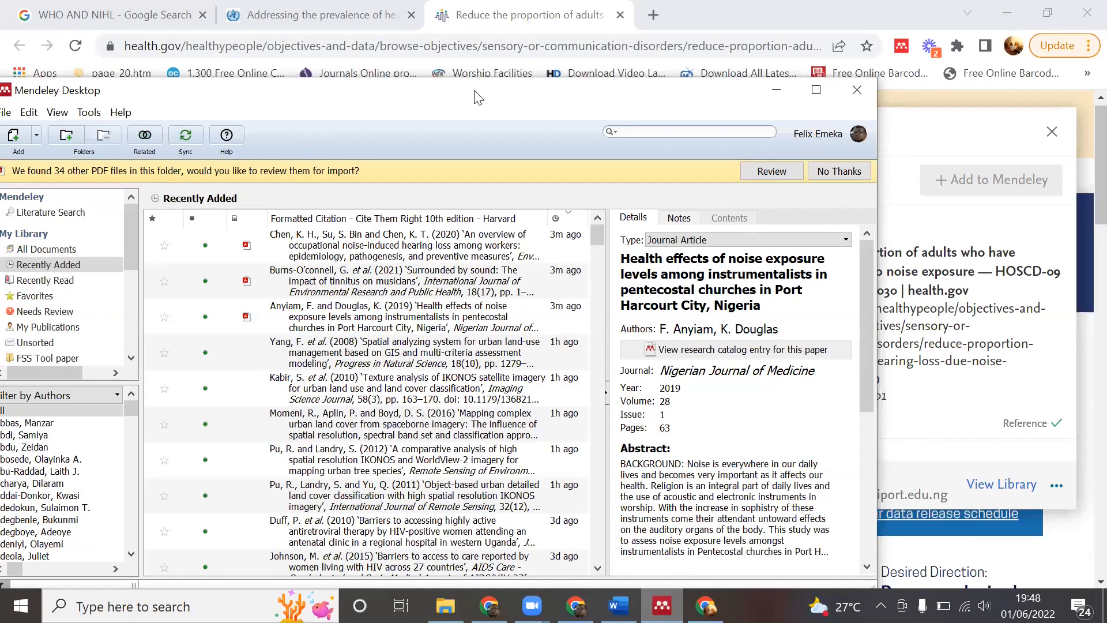
left_click_drag(474, 90, 516, 95)
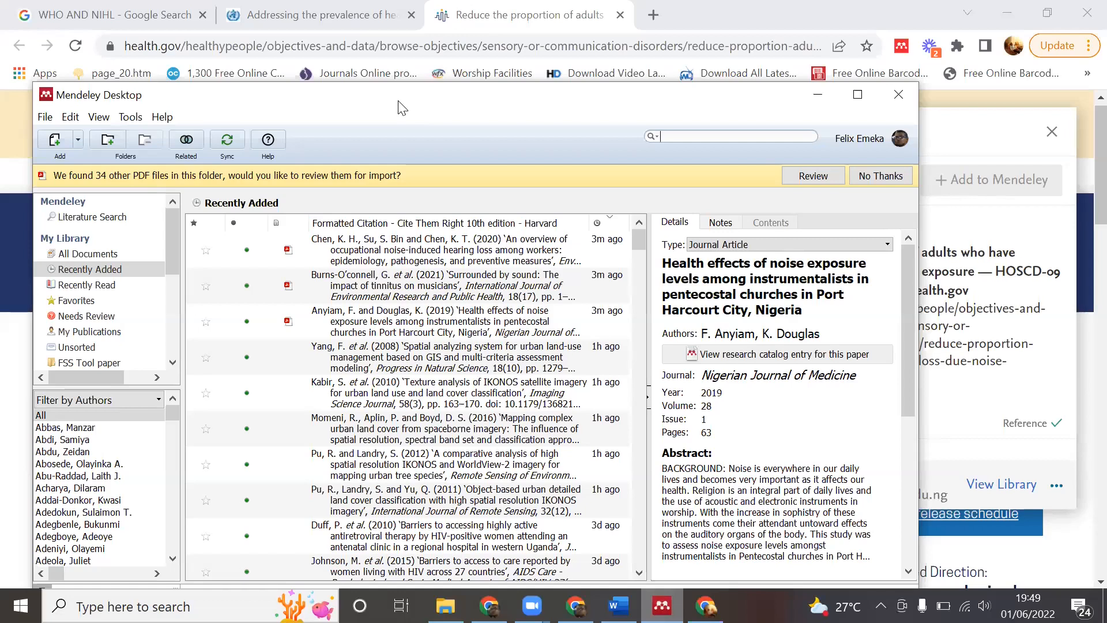
left_click_drag(526, 109, 417, 122)
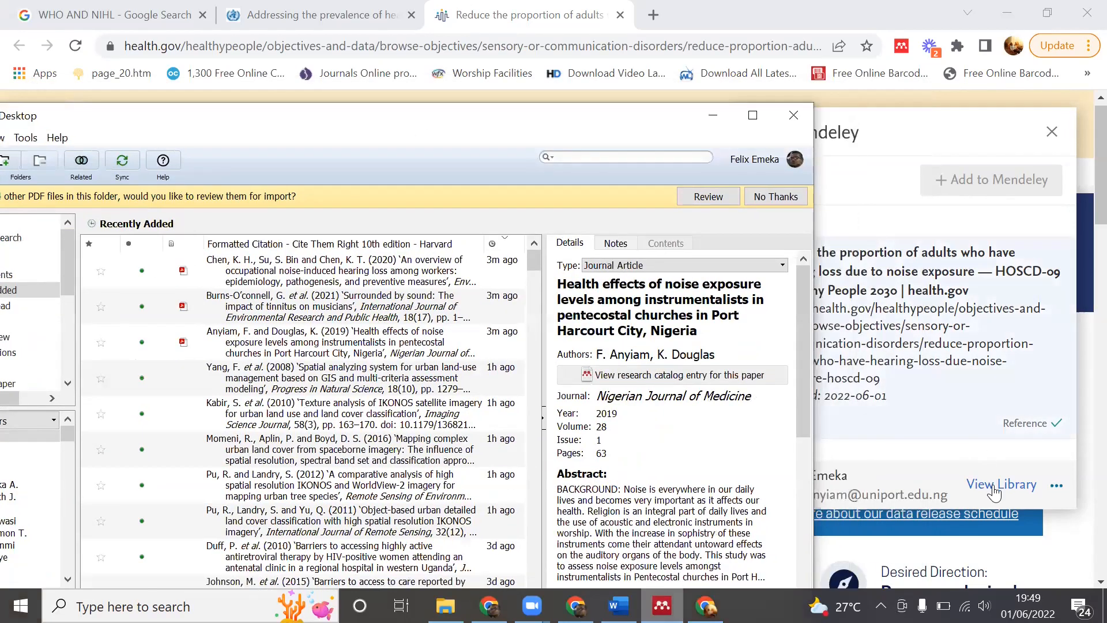
Open the online Mendeley library from the Web Importer, view the health.gov hearing loss reference's details, and select that reference.
left_click(993, 485)
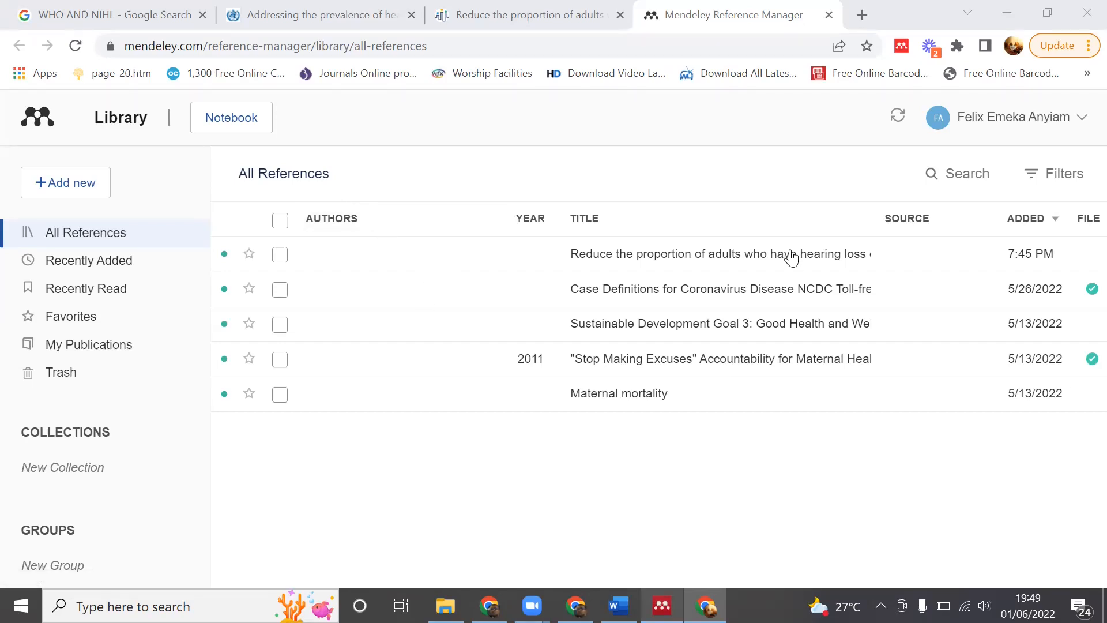
left_click(826, 260)
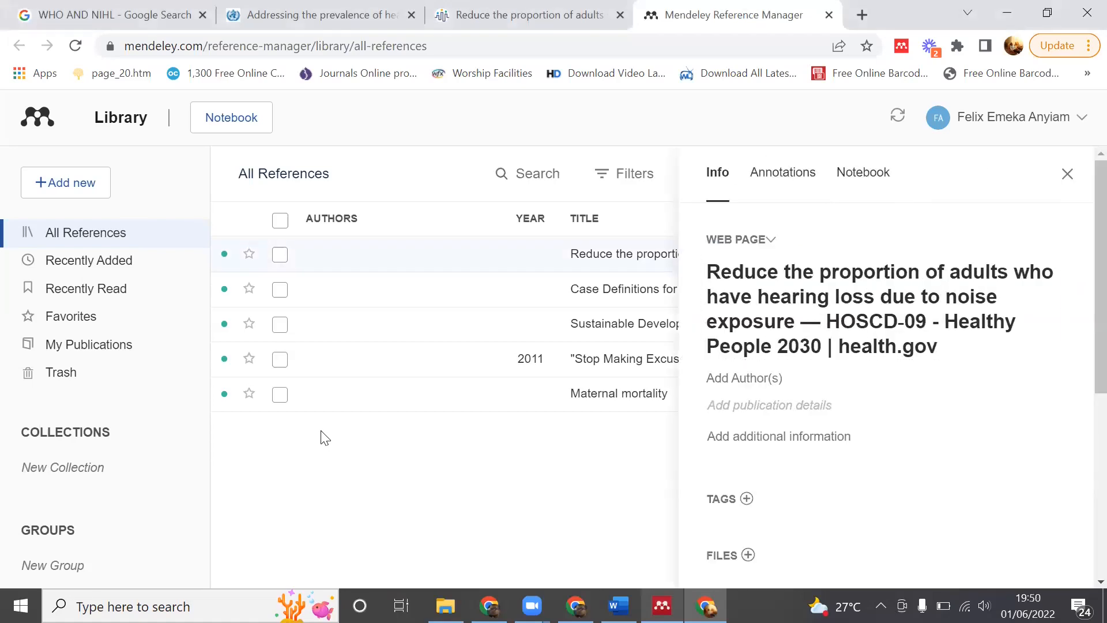
left_click(281, 257)
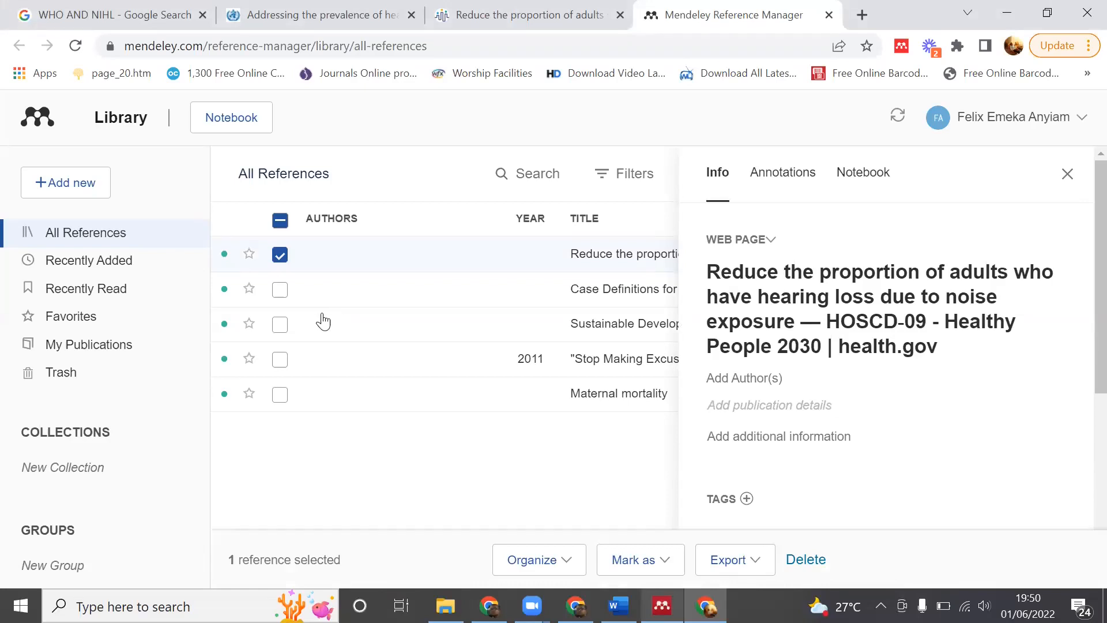
Copy "Reduce the proportion of adults who have hearing loss due to noise" from the reference's title.
left_click(760, 346)
left_click_drag(711, 269, 997, 302)
key("ctrl+c")
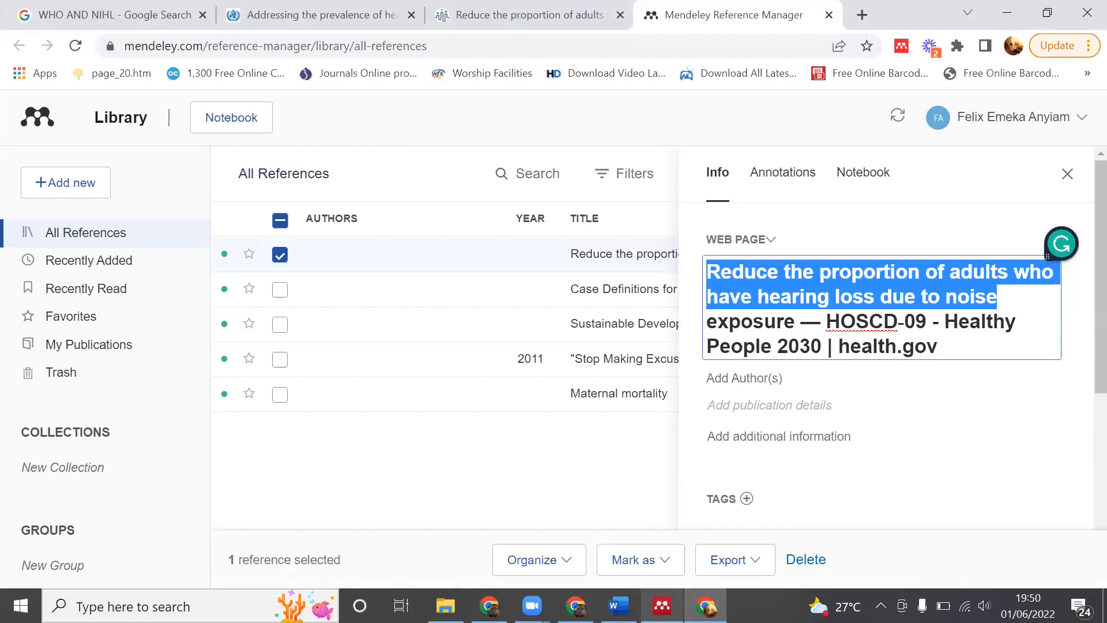
Search Mendeley Desktop's recently added documents for "Reduce the proportion of adults who have hearing loss due to noise" and clear the search.
left_click(662, 605)
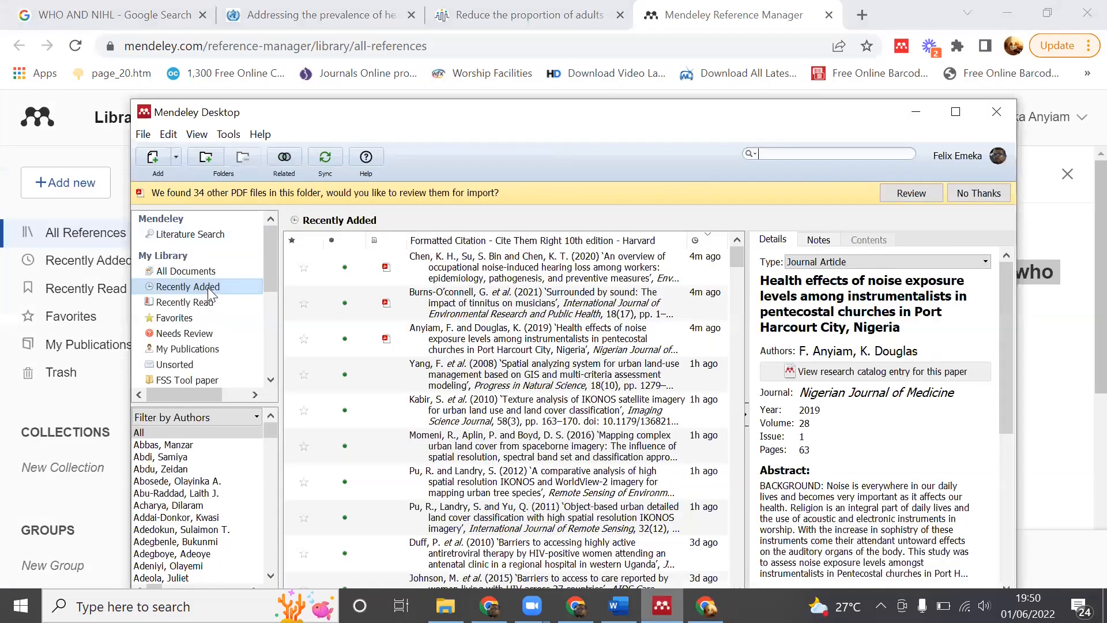
left_click(806, 154)
key("ctrl+v")
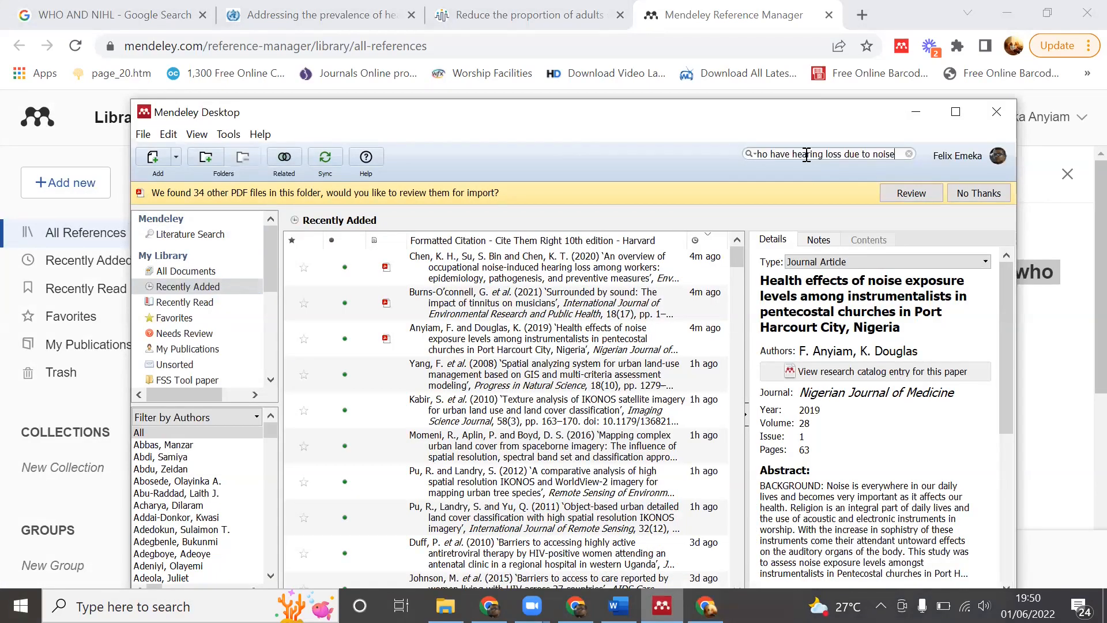
left_click(715, 251)
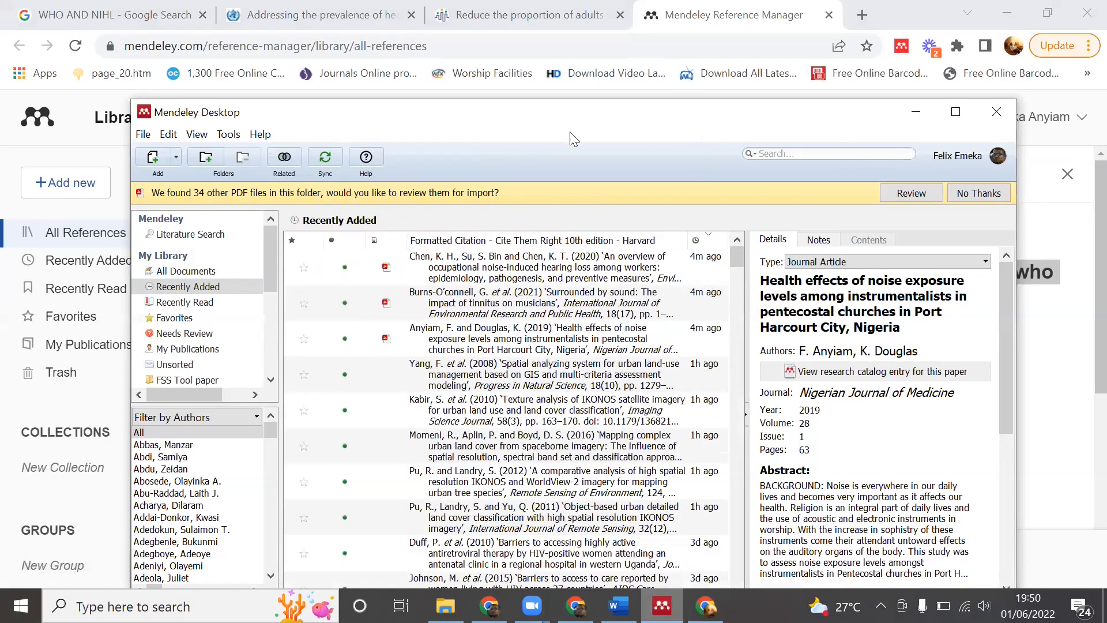
Bring the health.gov objective page forward in the browser, switch back to Mendeley Desktop and list all documents.
left_click(783, 10)
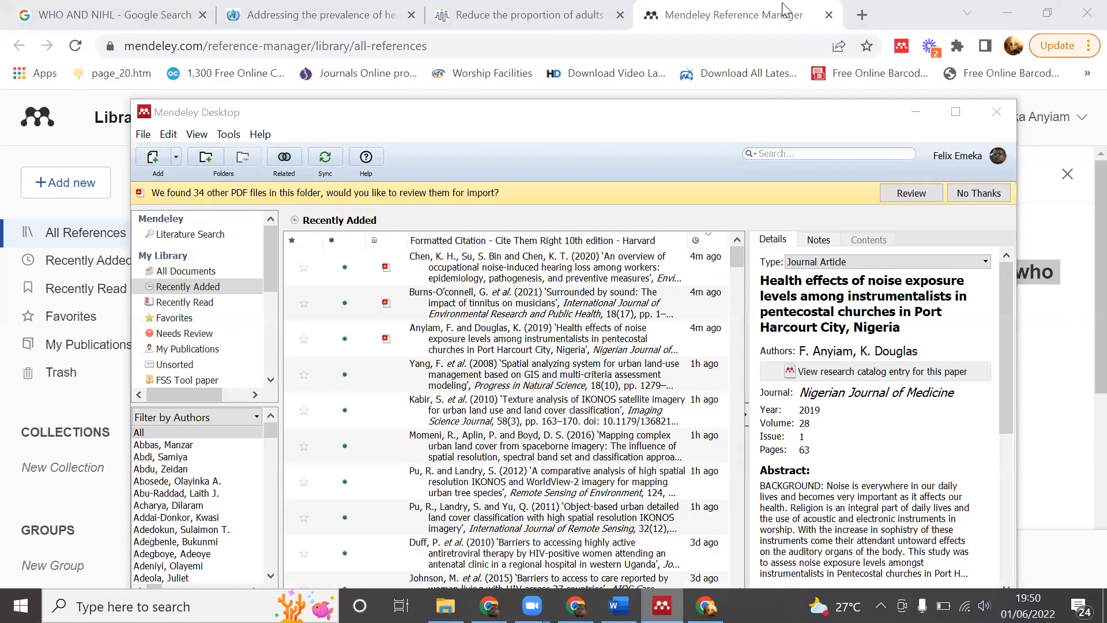
left_click(531, 18)
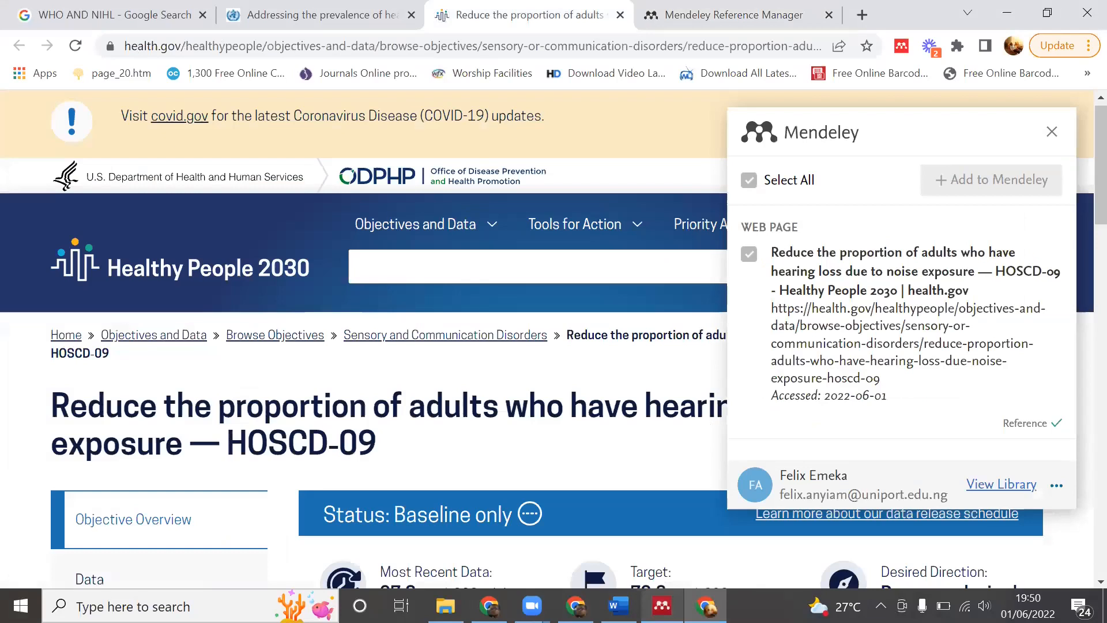
key("alt+Tab")
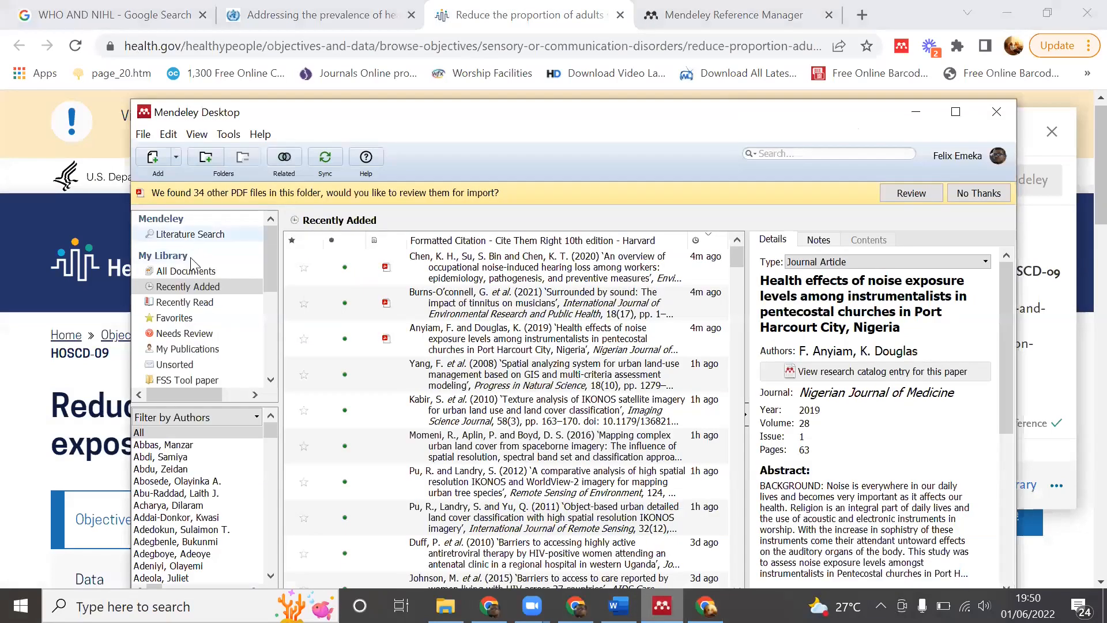
left_click(190, 274)
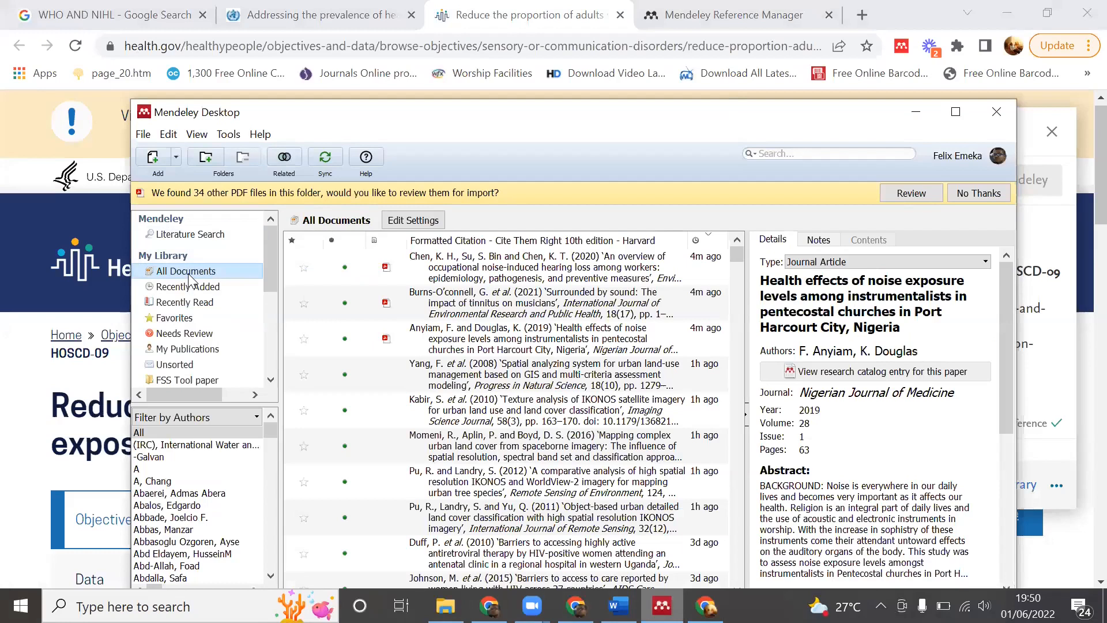
Start a manual library entry and set its document type to Web Page.
left_click(141, 135)
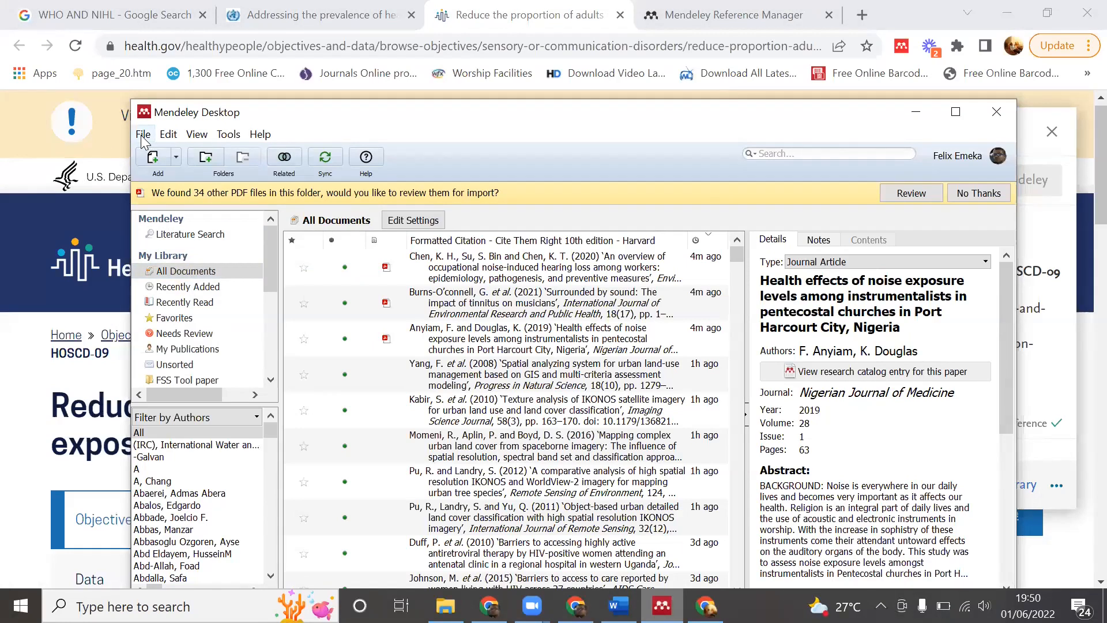
left_click(143, 135)
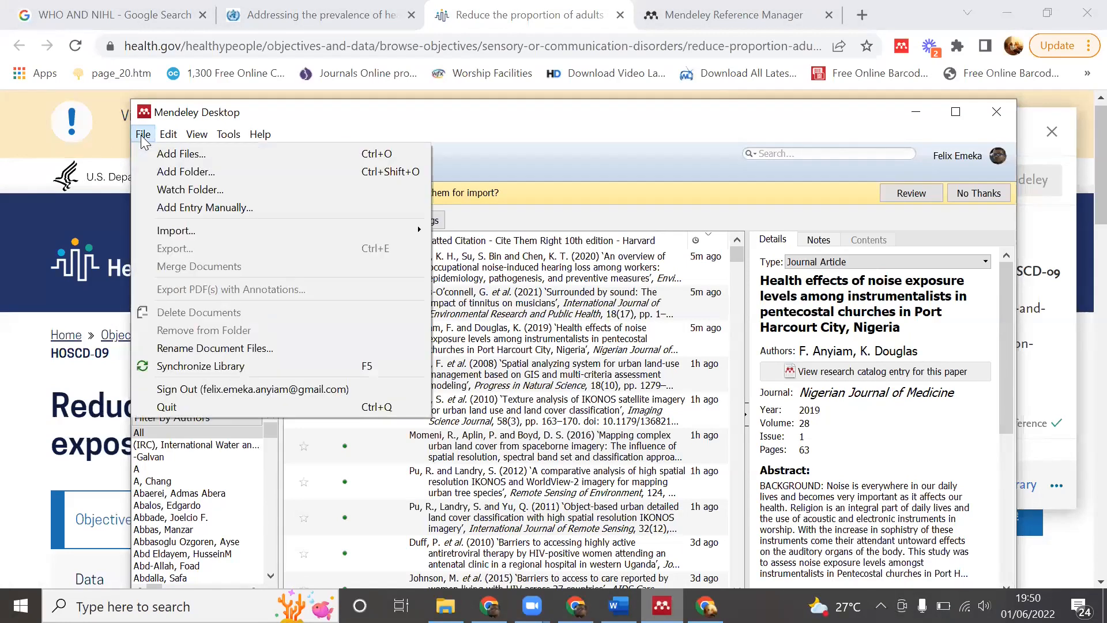
left_click(183, 211)
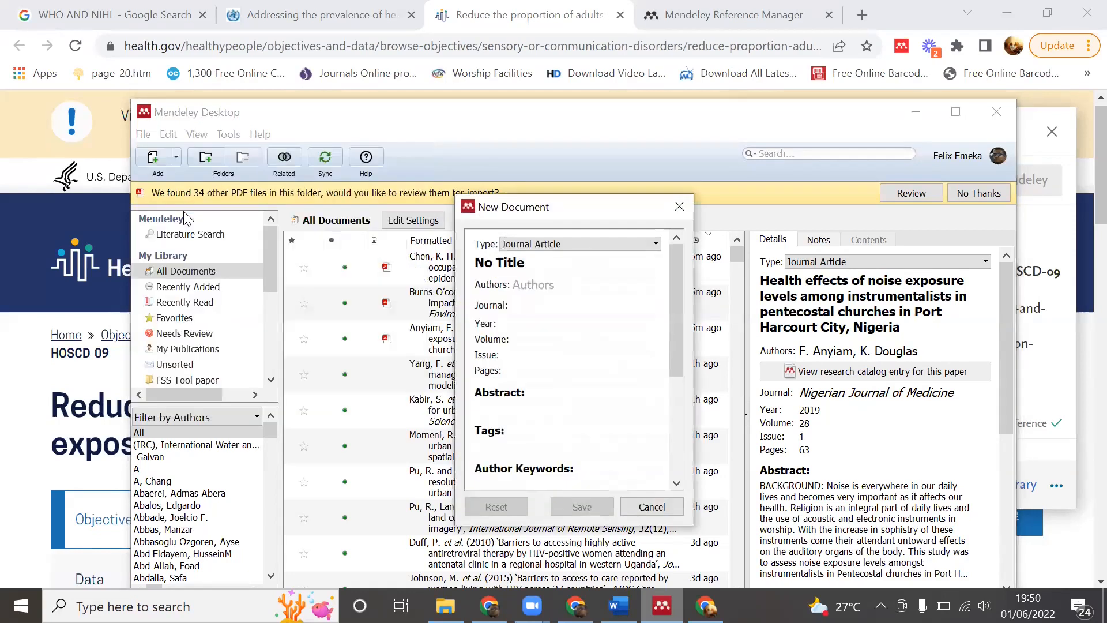
left_click(601, 244)
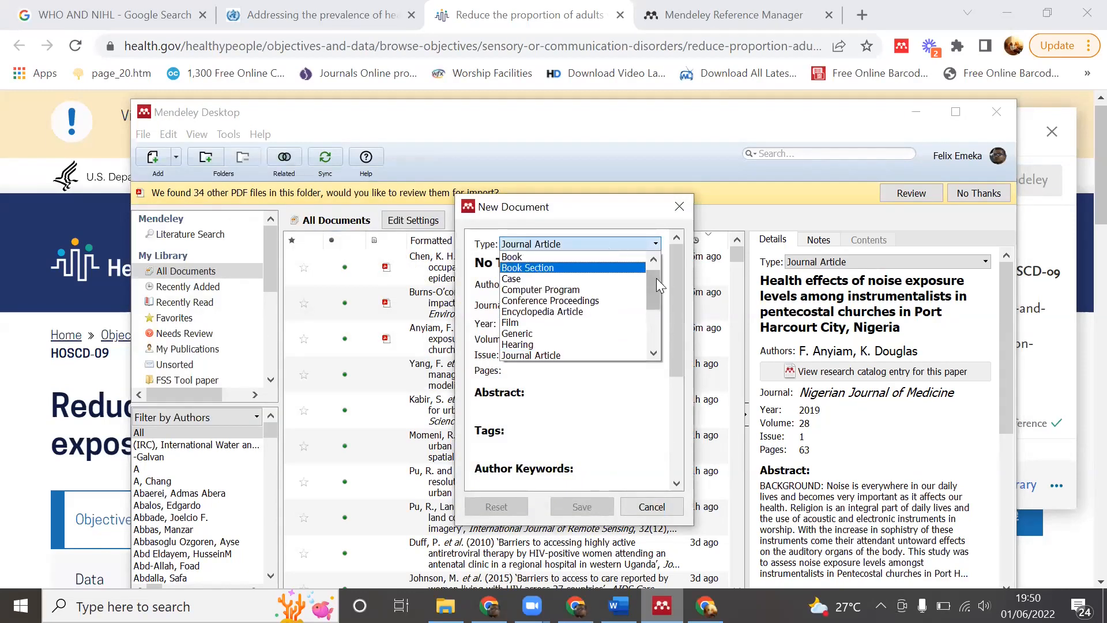
left_click(654, 326)
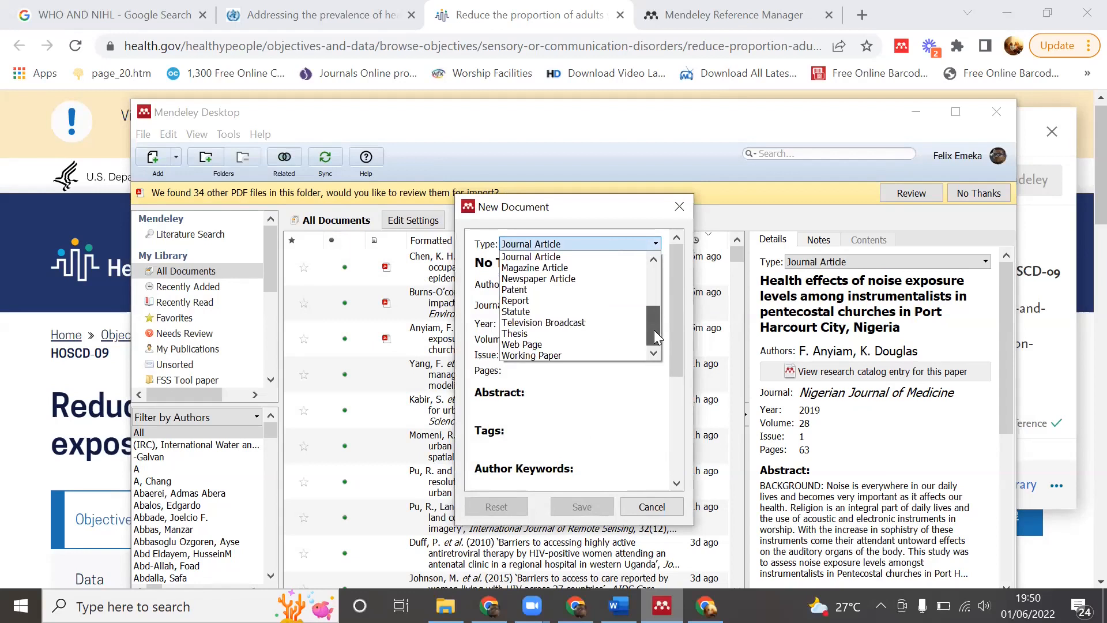
left_click(546, 348)
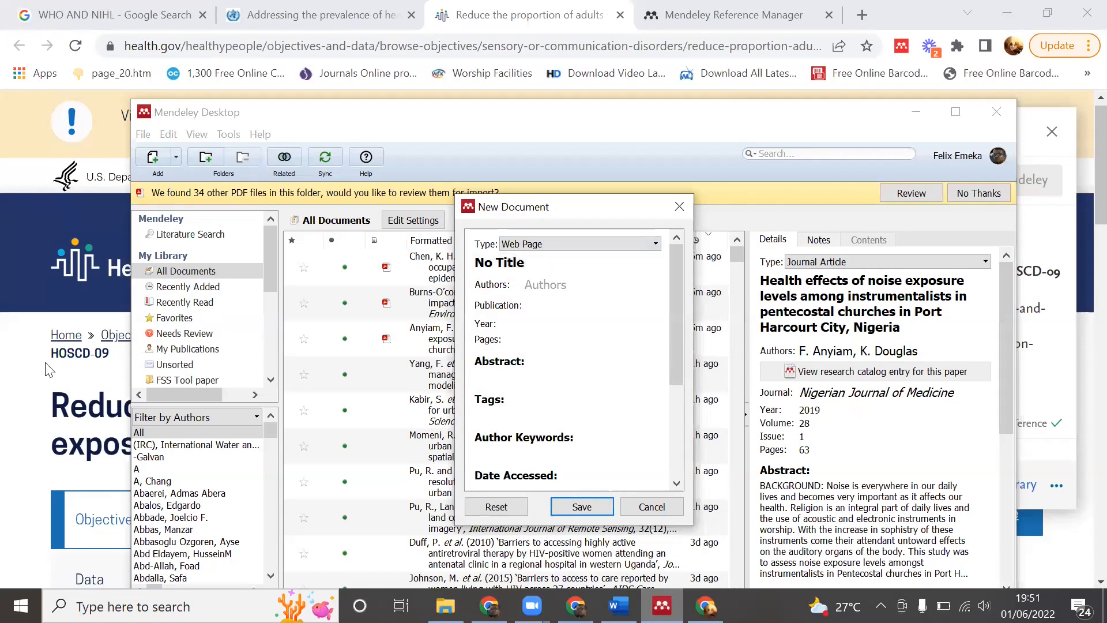
Copy the heading "Reduce the proportion of adults who have hearing loss due to noise exposure — HOSCD-09" from the health.gov page into the new entry's title.
left_click(81, 424)
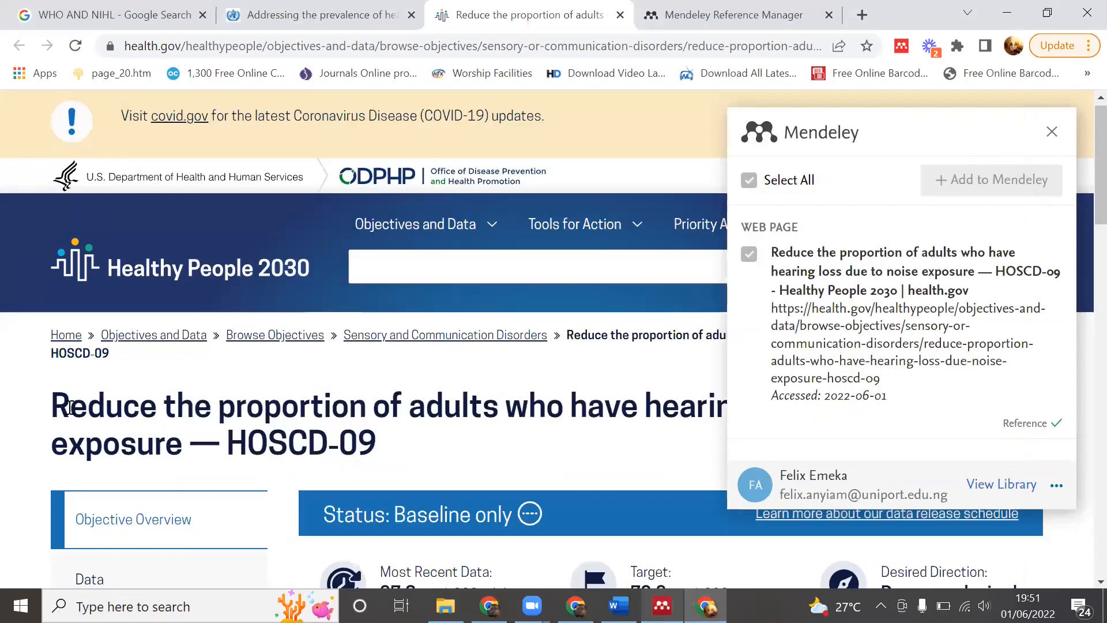
left_click_drag(51, 404, 392, 439)
key("ctrl+c")
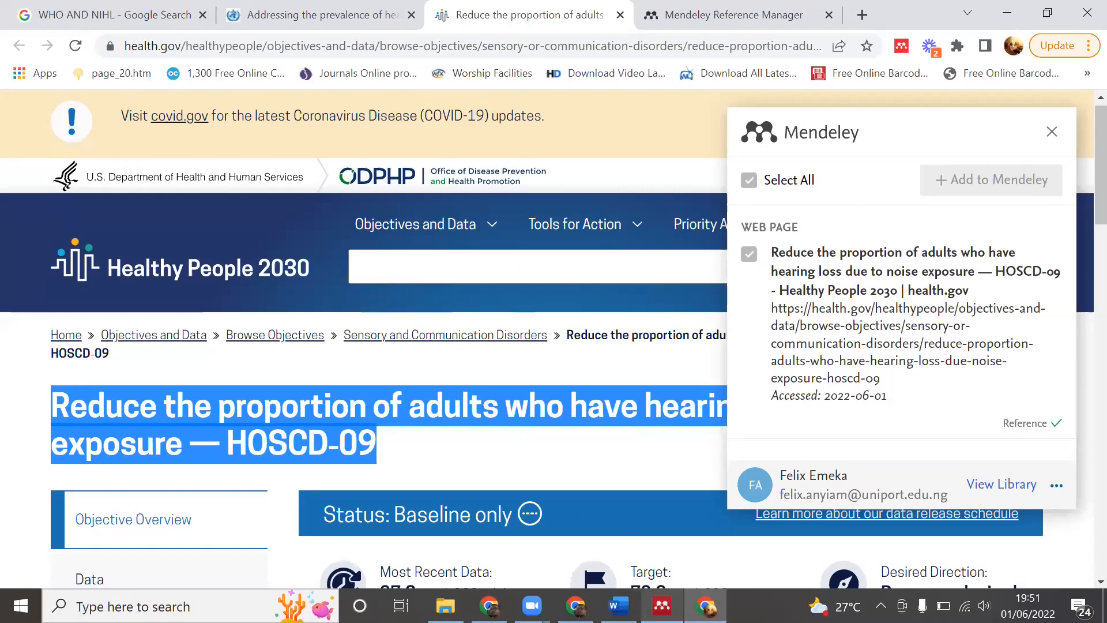
left_click(662, 606)
left_click_drag(555, 260, 424, 257)
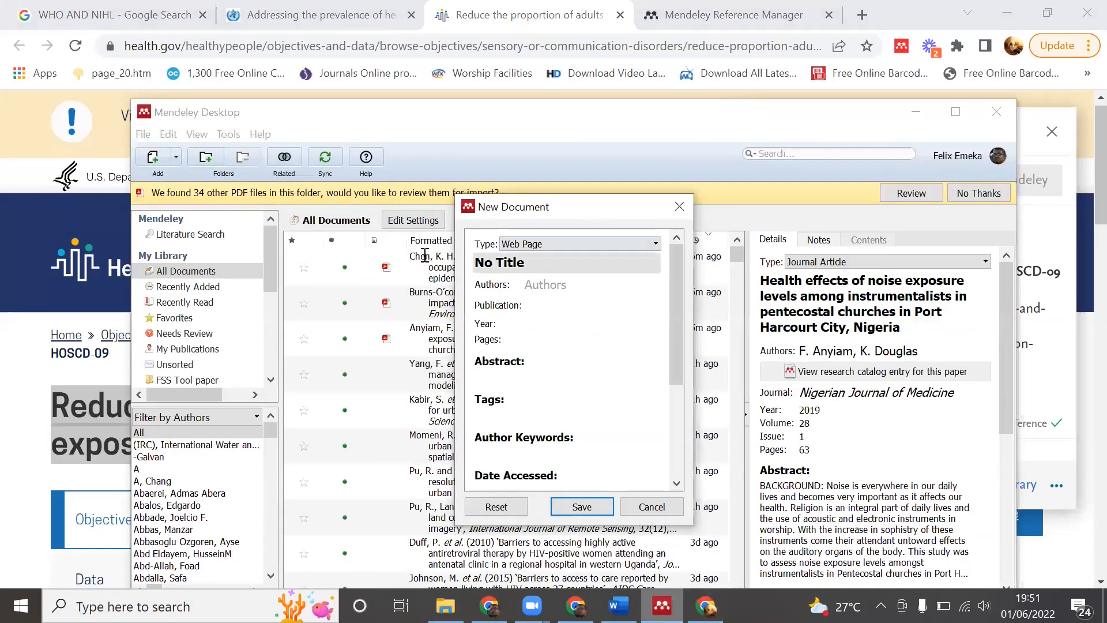
key("ctrl+v")
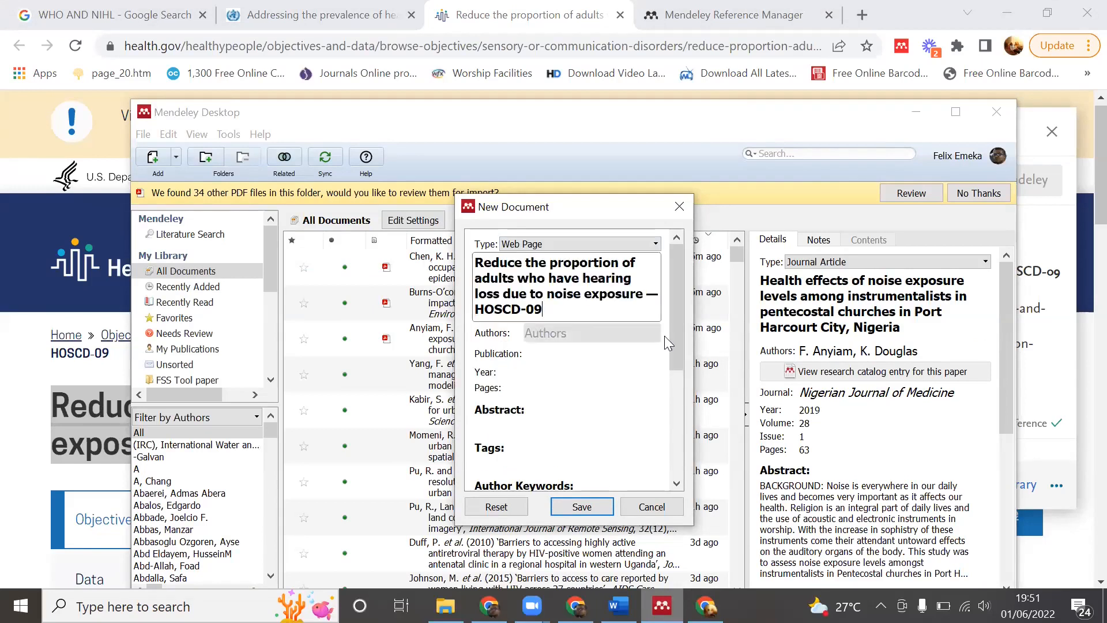
Check the health.gov page for its author and enter "Health gov" as the new entry's author.
left_click(1070, 216)
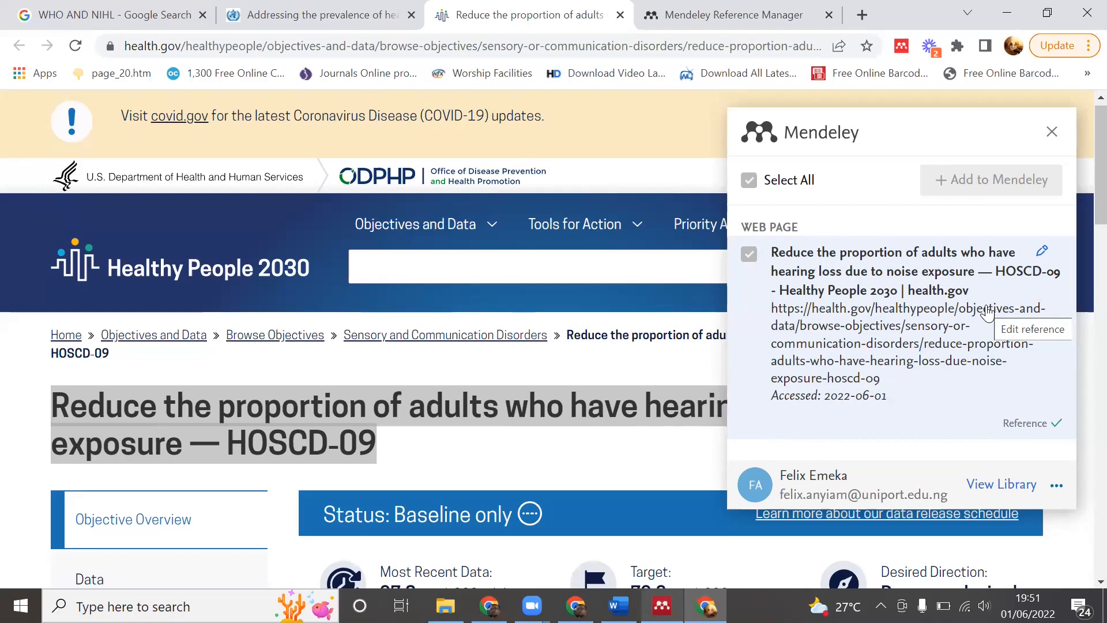
left_click(231, 375)
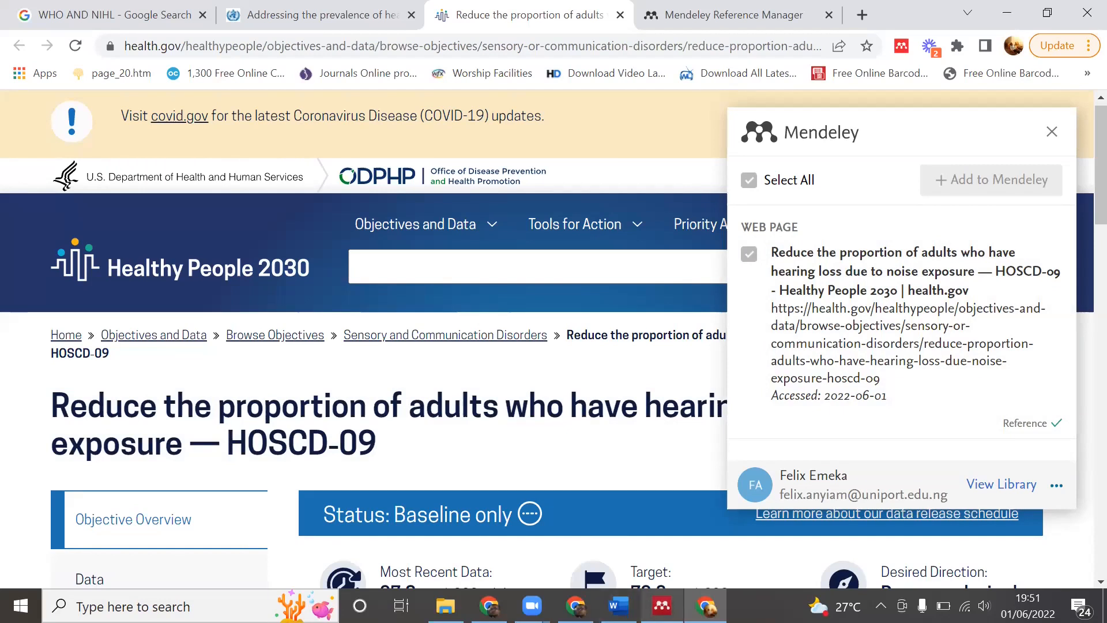
left_click(662, 606)
left_click(563, 334)
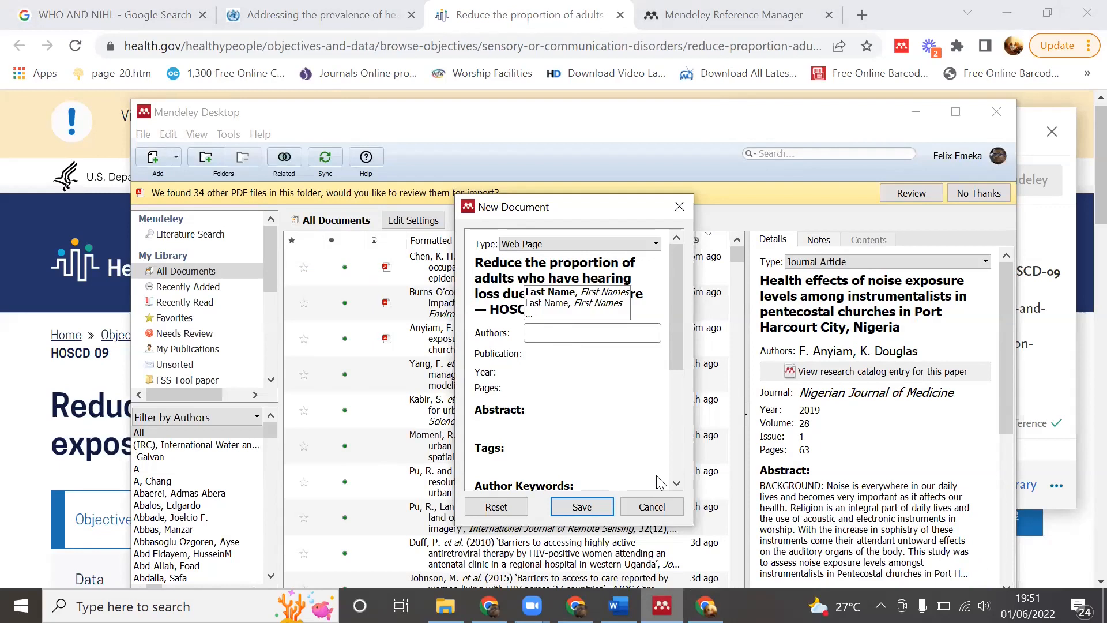
type("Health")
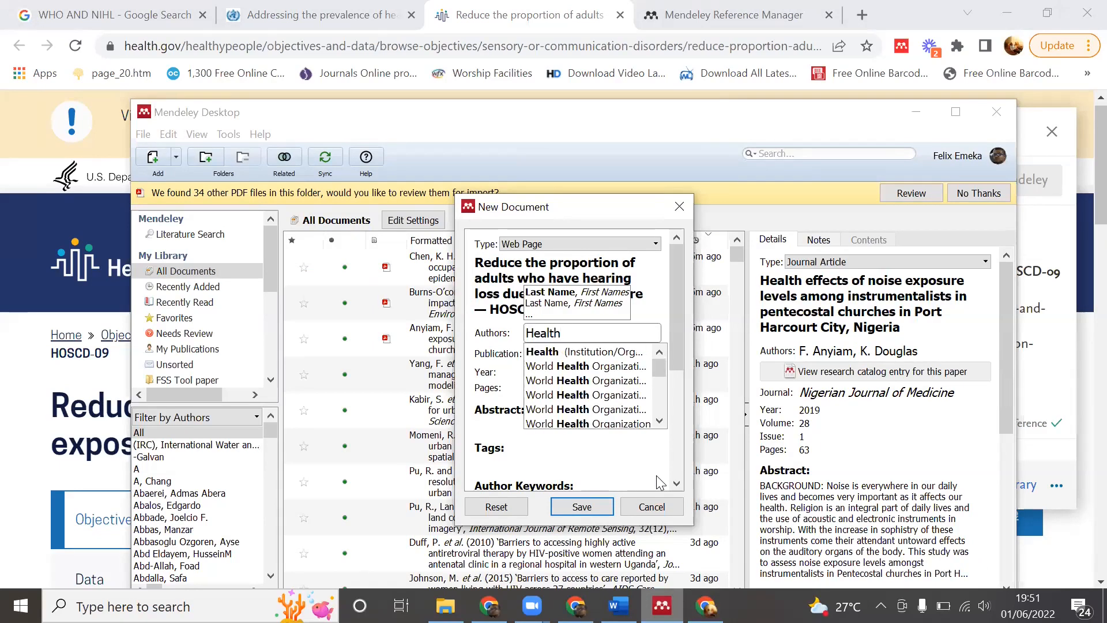
type(" gov")
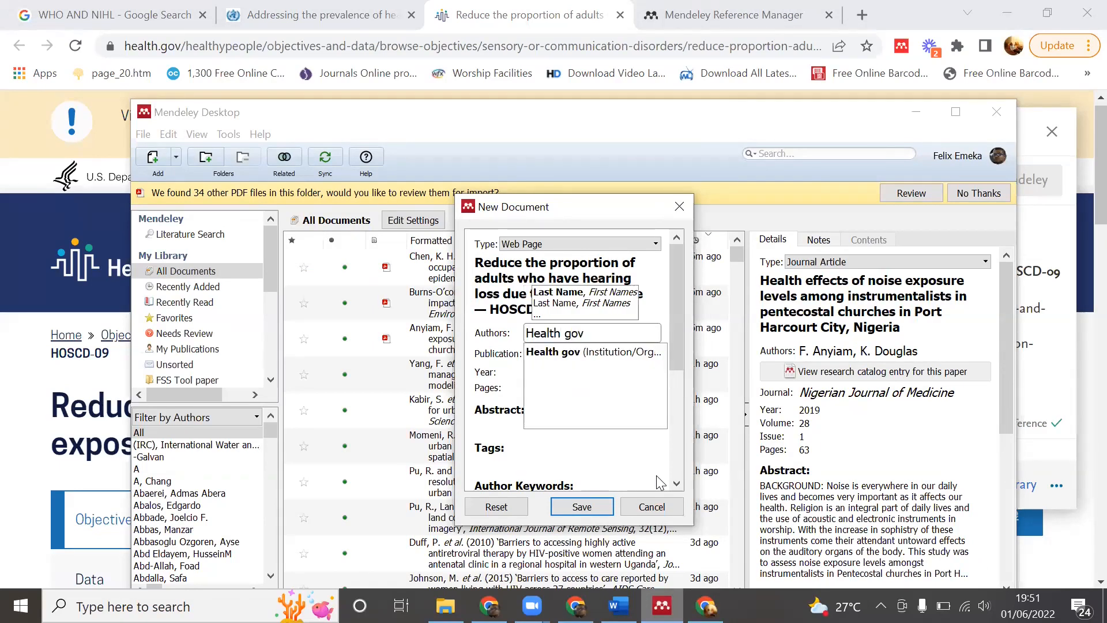
key("Tab")
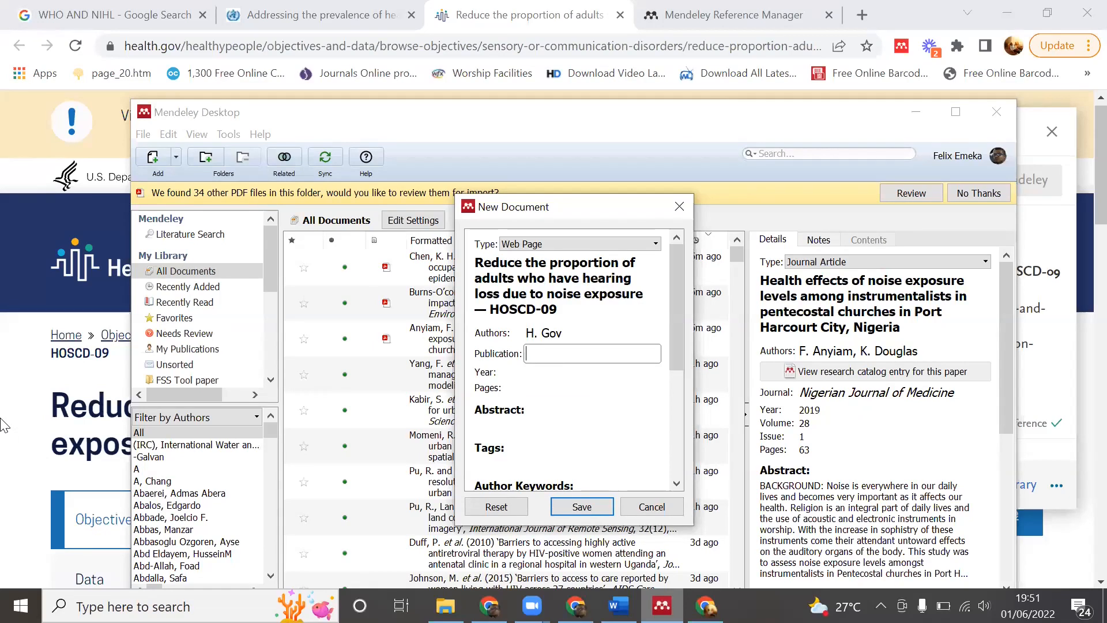
Copy "U.S. Department of Health and Human" from the health.gov page's footer into the new entry's publication field.
left_click(13, 395)
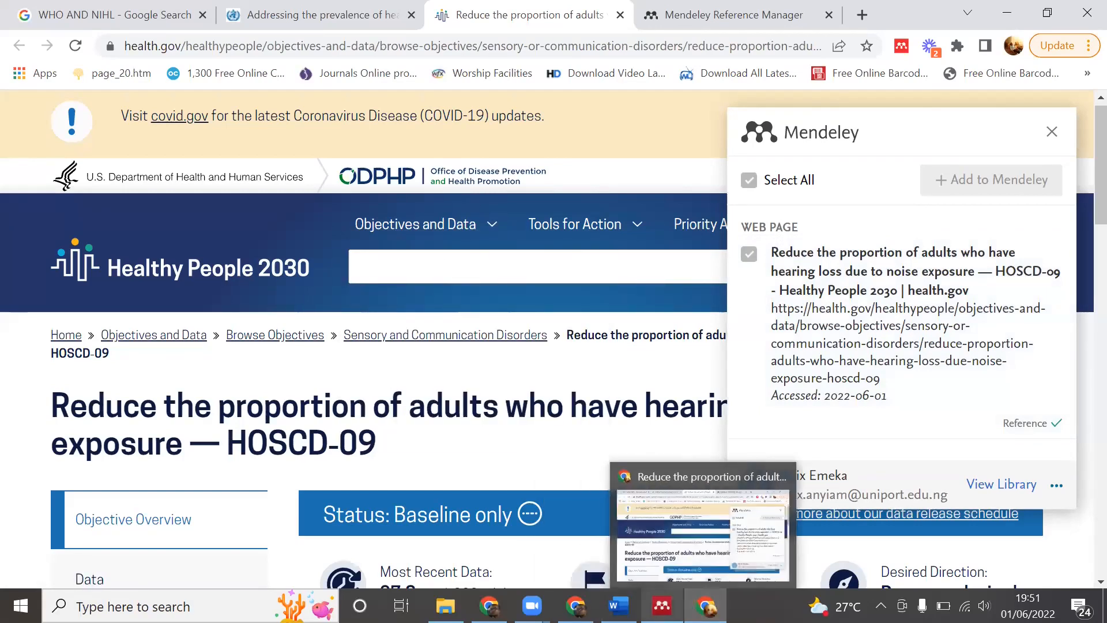
left_click(653, 499)
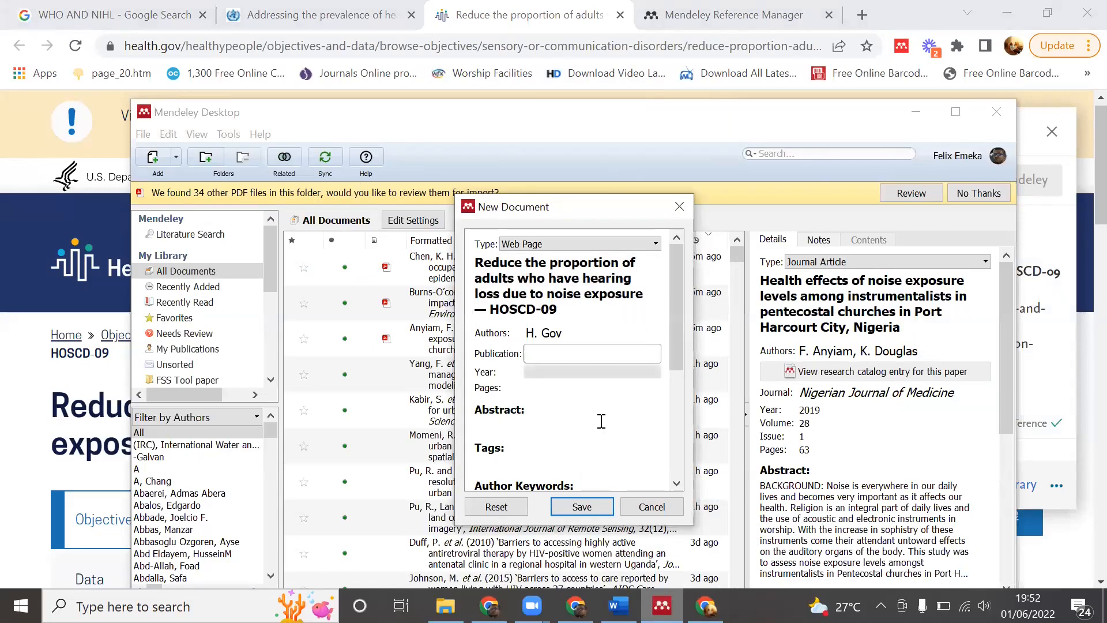
left_click(24, 205)
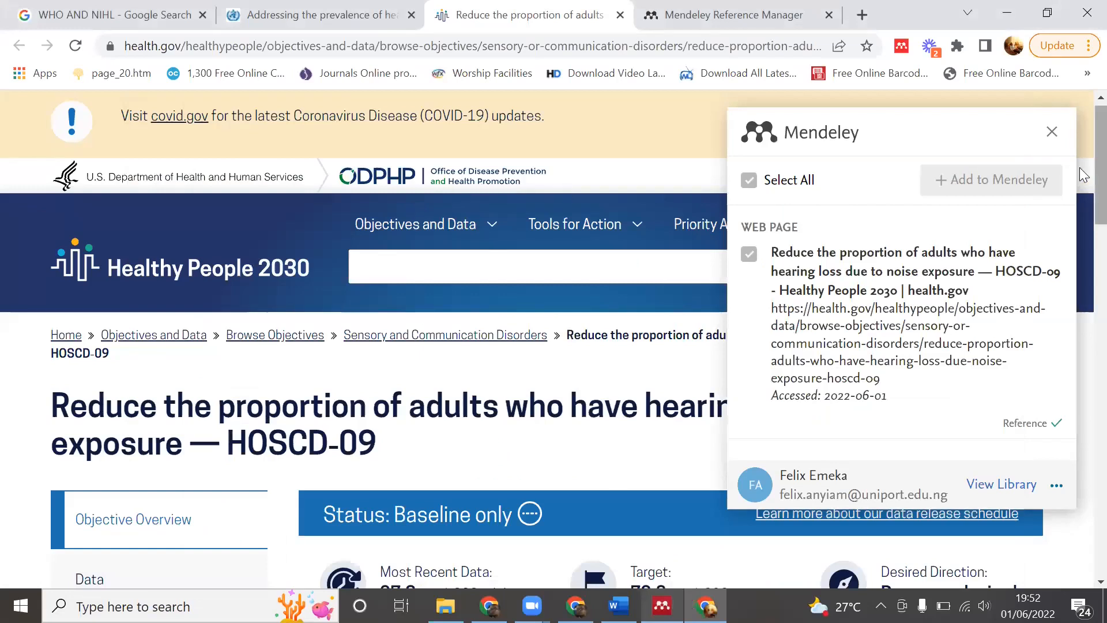
scroll(1080, 168, "down", 18)
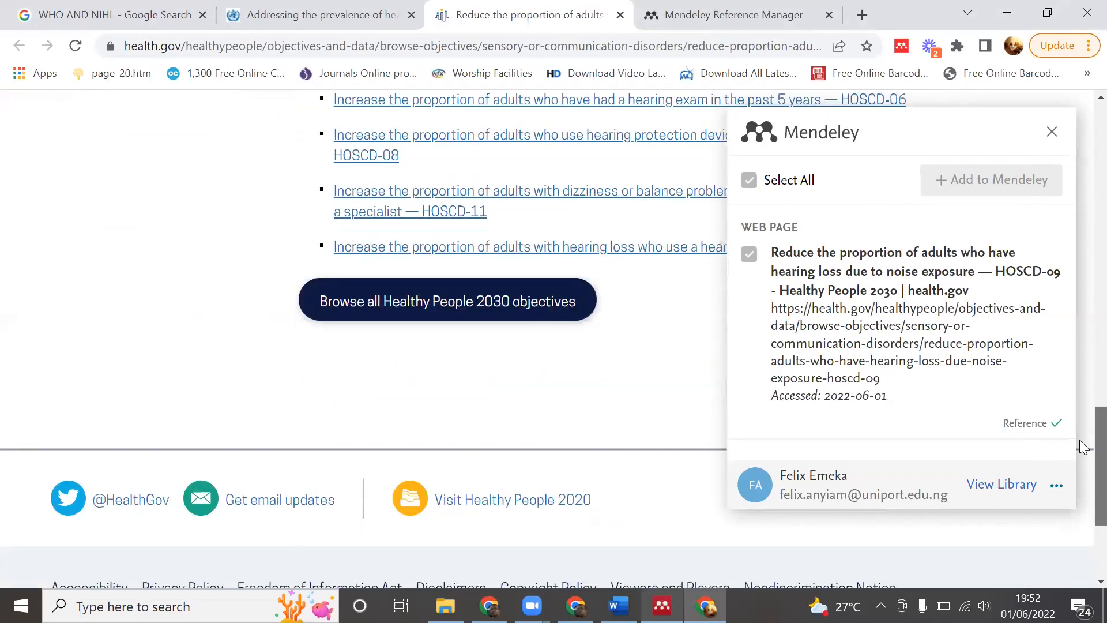
scroll(1080, 478, "down", 3)
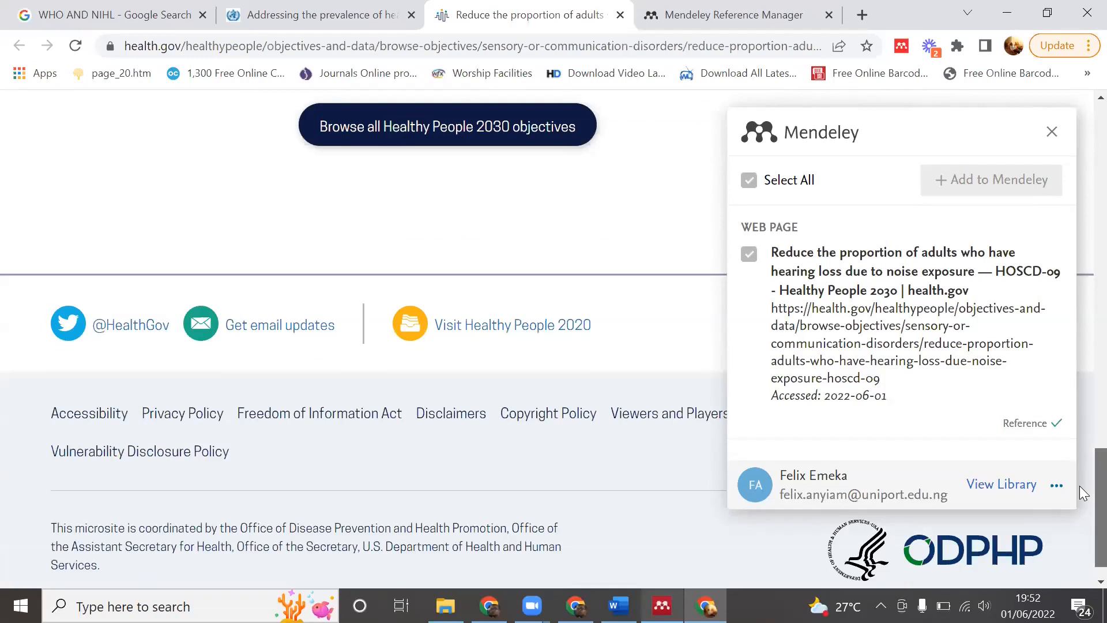
scroll(1079, 486, "down", 1)
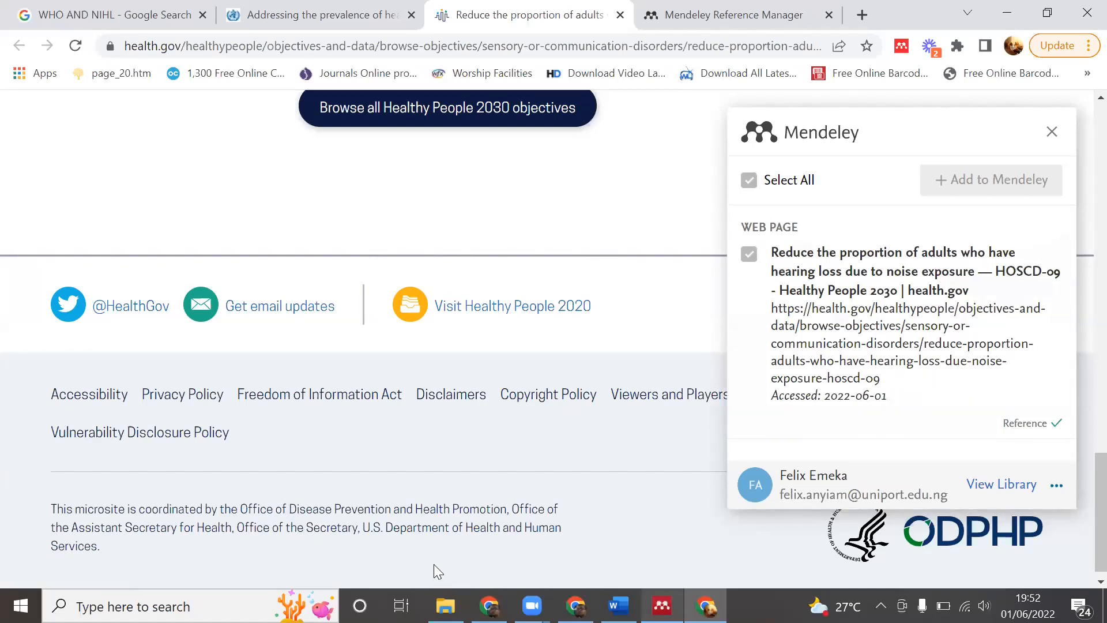
left_click_drag(366, 527, 561, 532)
key("ctrl+c")
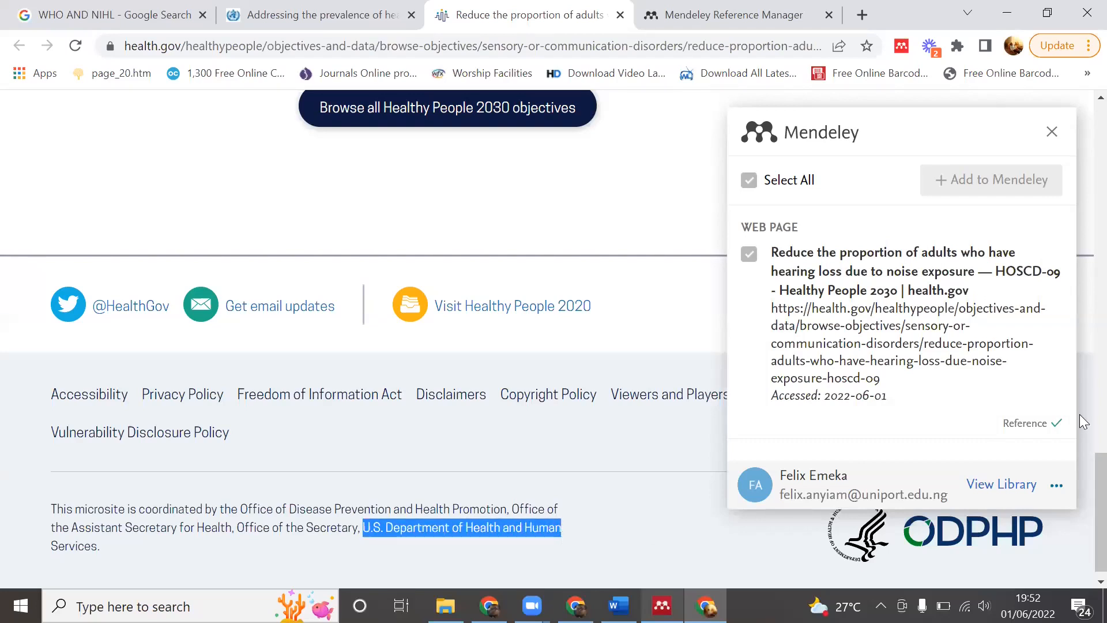
left_click(662, 606)
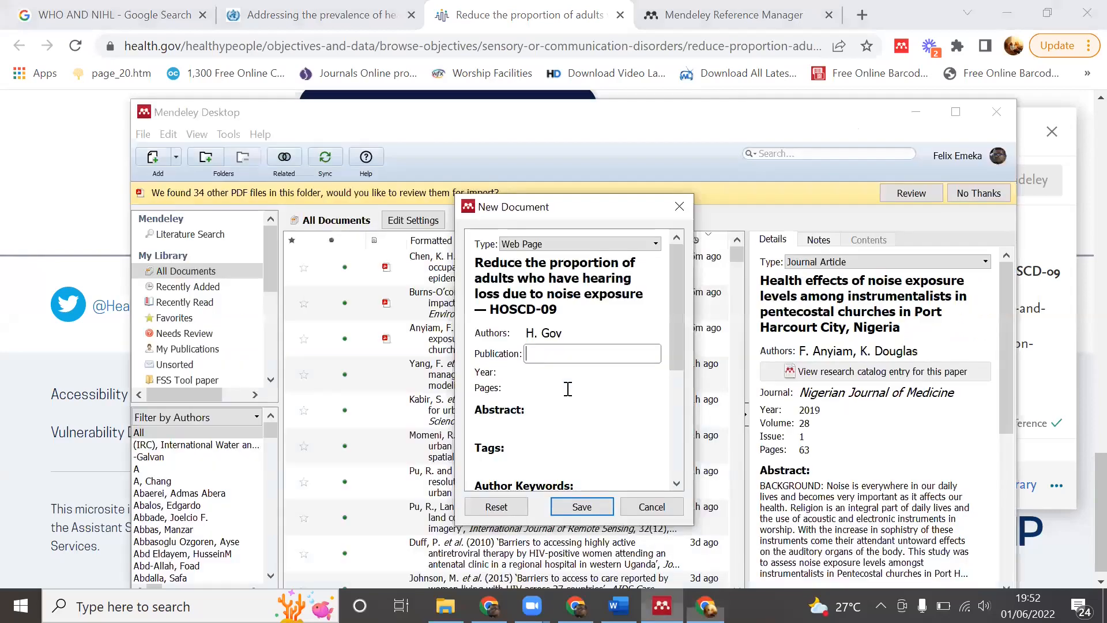
key("ctrl+v")
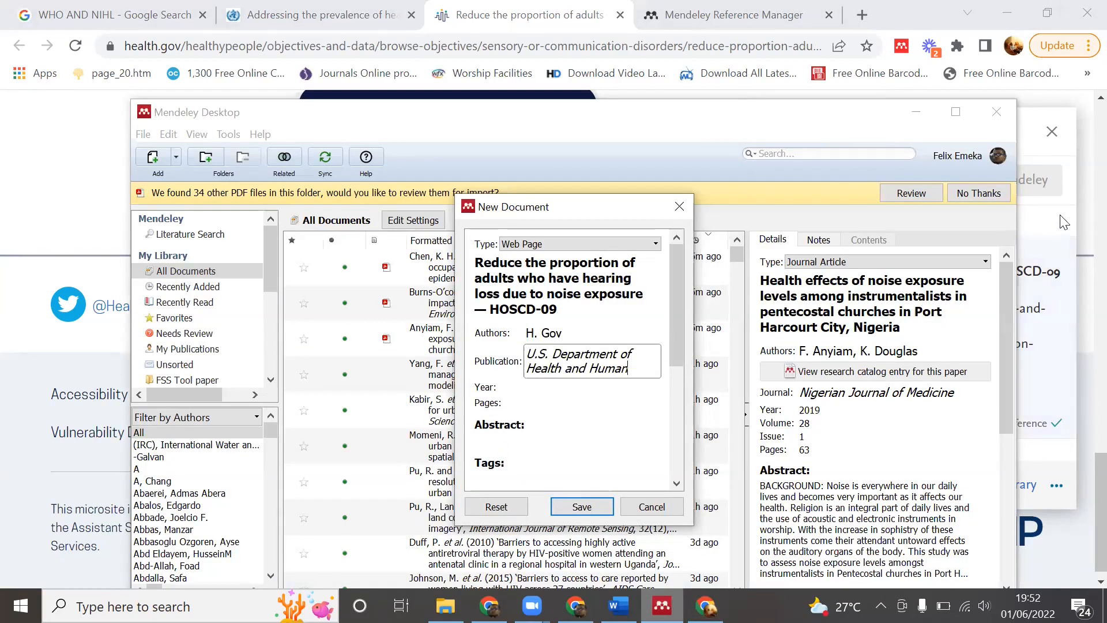
Check the health.gov page for its publication date and set the new entry's year to 2009 and pages to 1.
left_click(1036, 430)
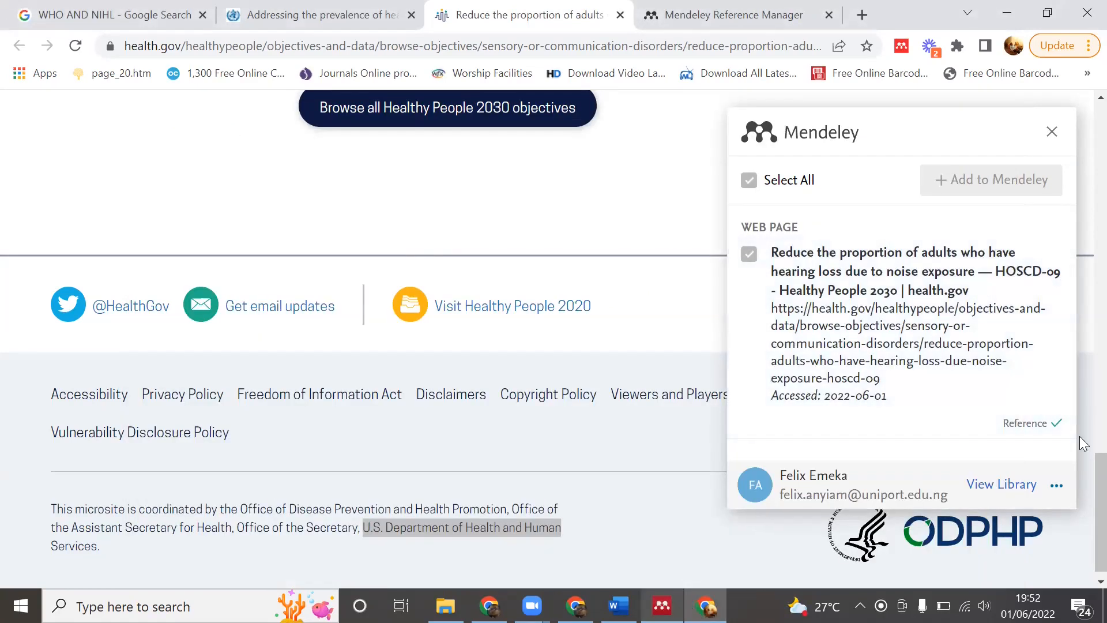
scroll(1080, 482, "down", 1)
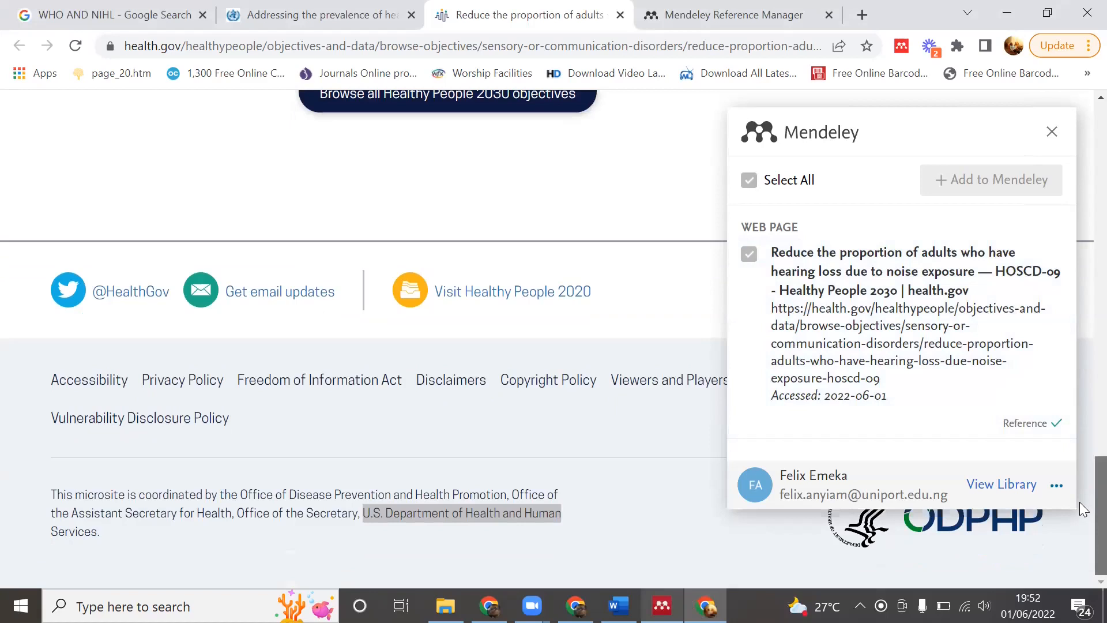
scroll(1083, 429, "up", 15)
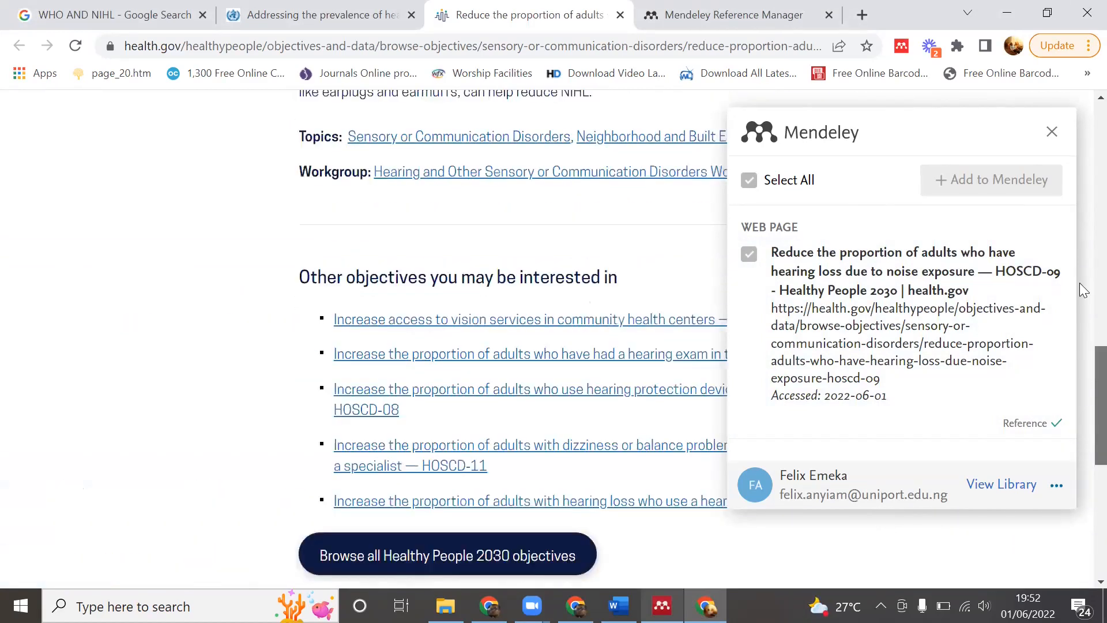
scroll(1079, 208, "up", 3)
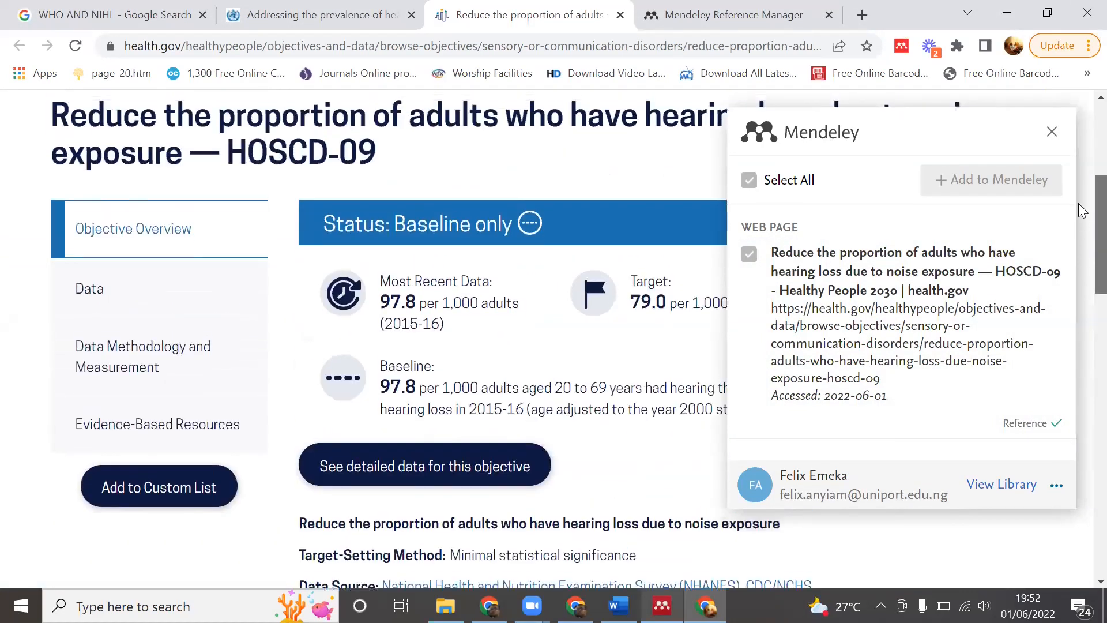
scroll(1070, 171, "up", 4)
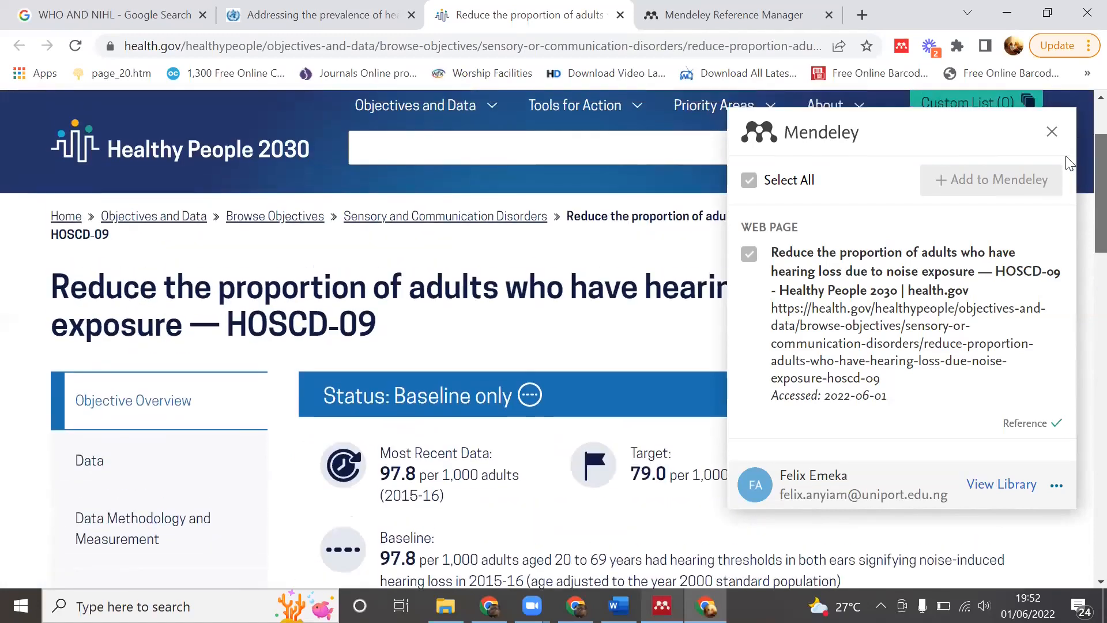
scroll(1064, 137, "up", 1)
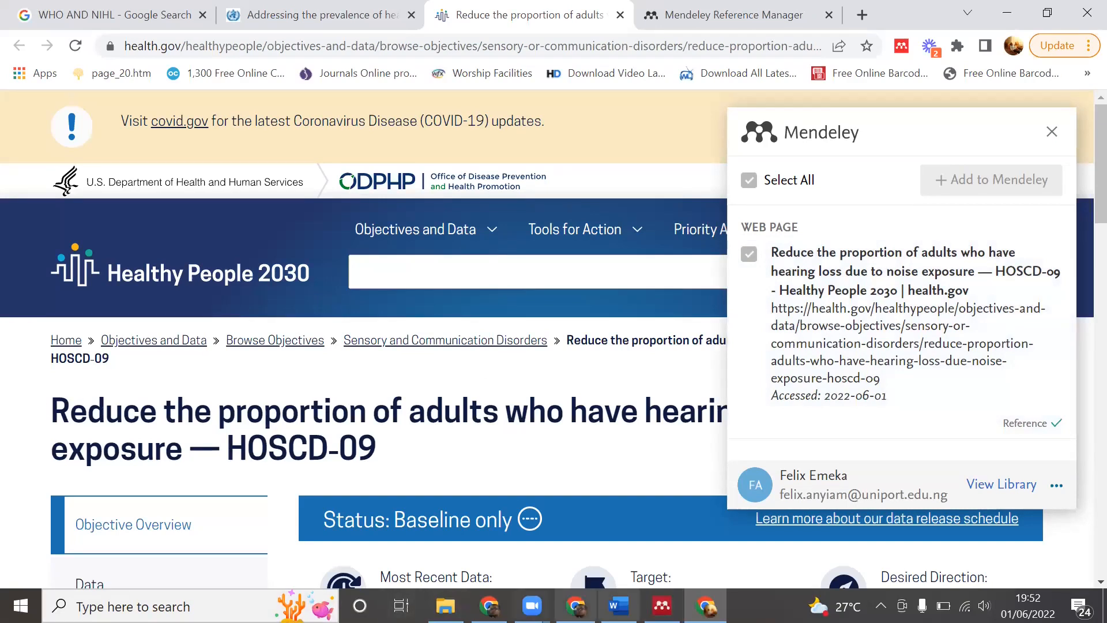
left_click(662, 605)
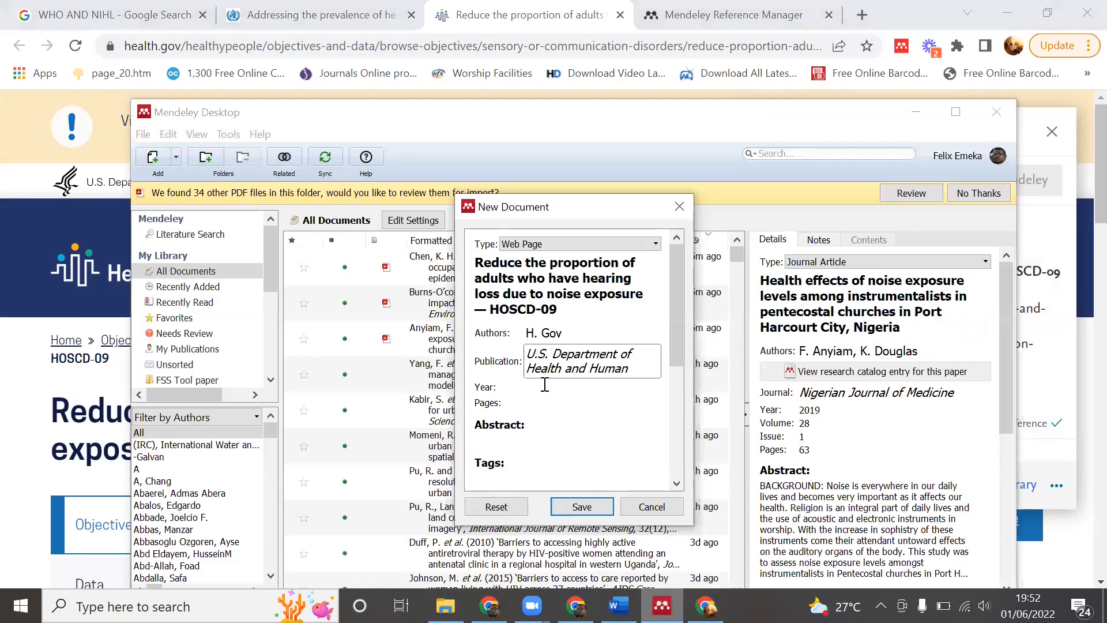
left_click(540, 387)
type("20")
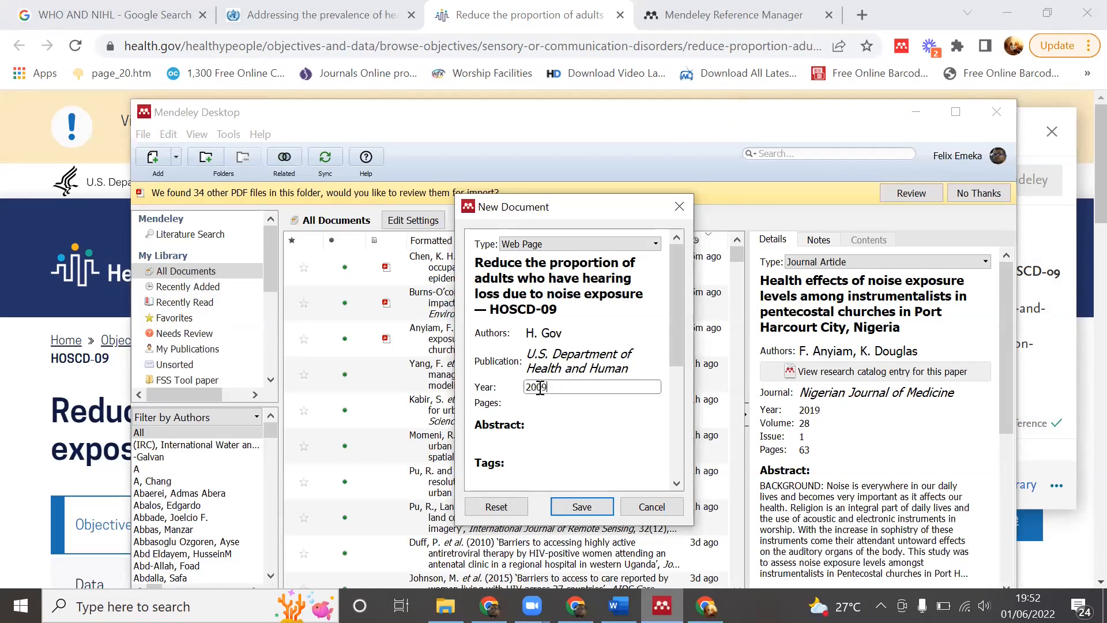
type("09")
left_click(529, 402)
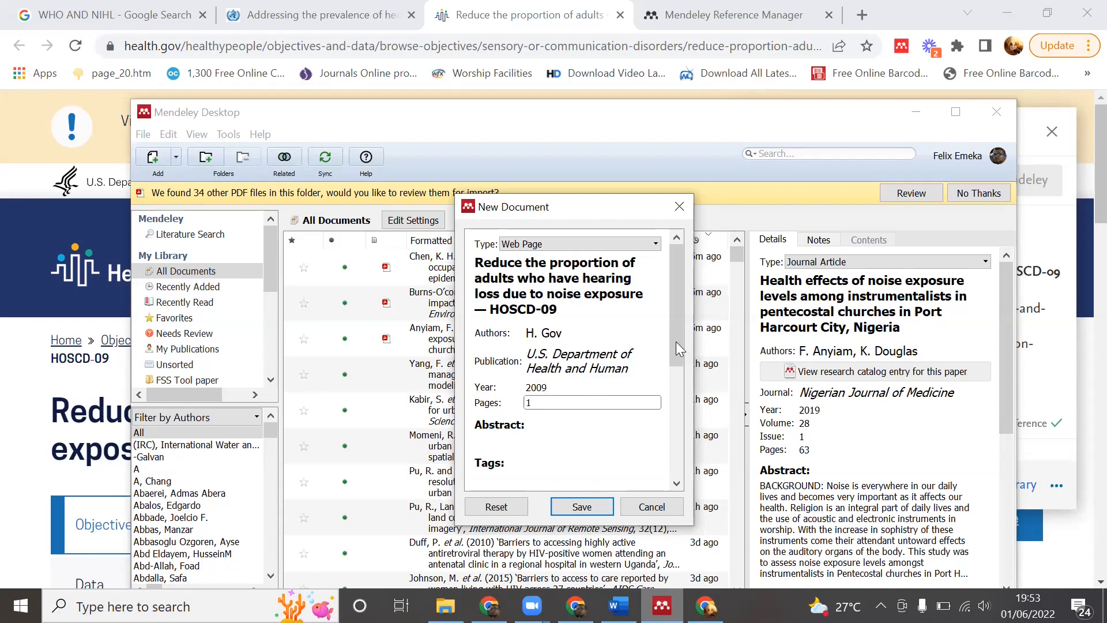
Copy the health.gov page's web address into the new entry's URL field.
scroll(673, 411, "down", 6)
left_click_drag(662, 473, 661, 484)
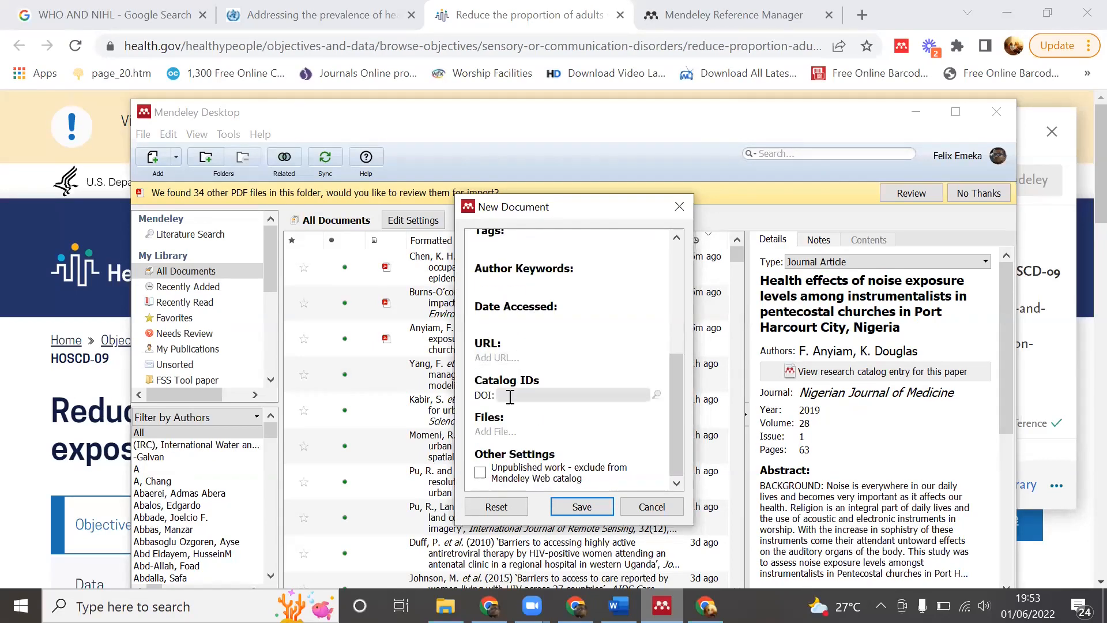
left_click(327, 46)
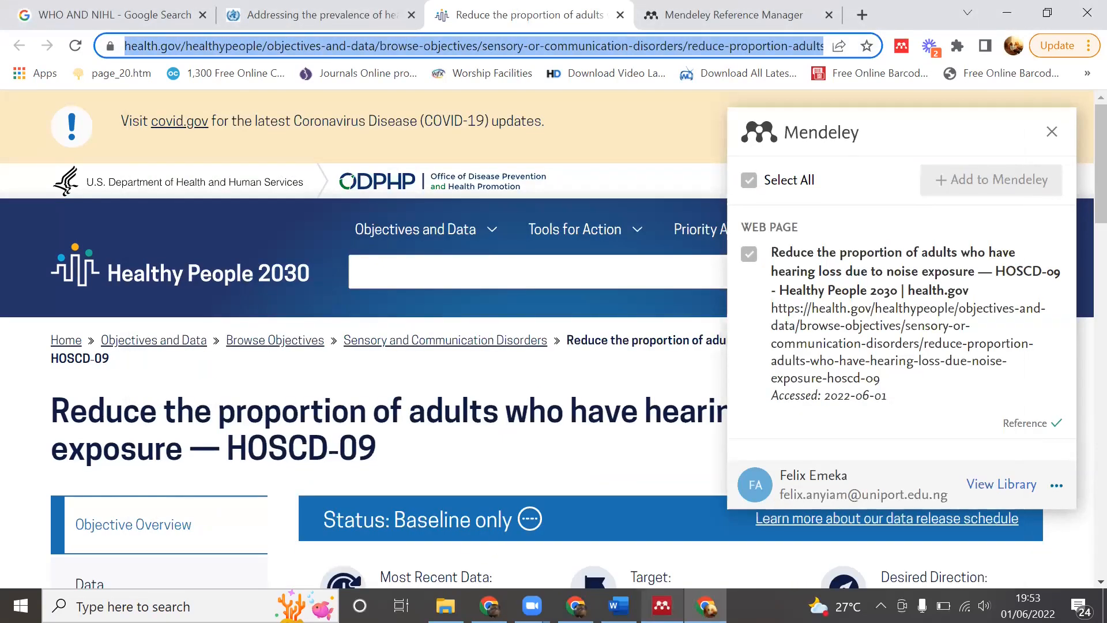
key("alt+Tab")
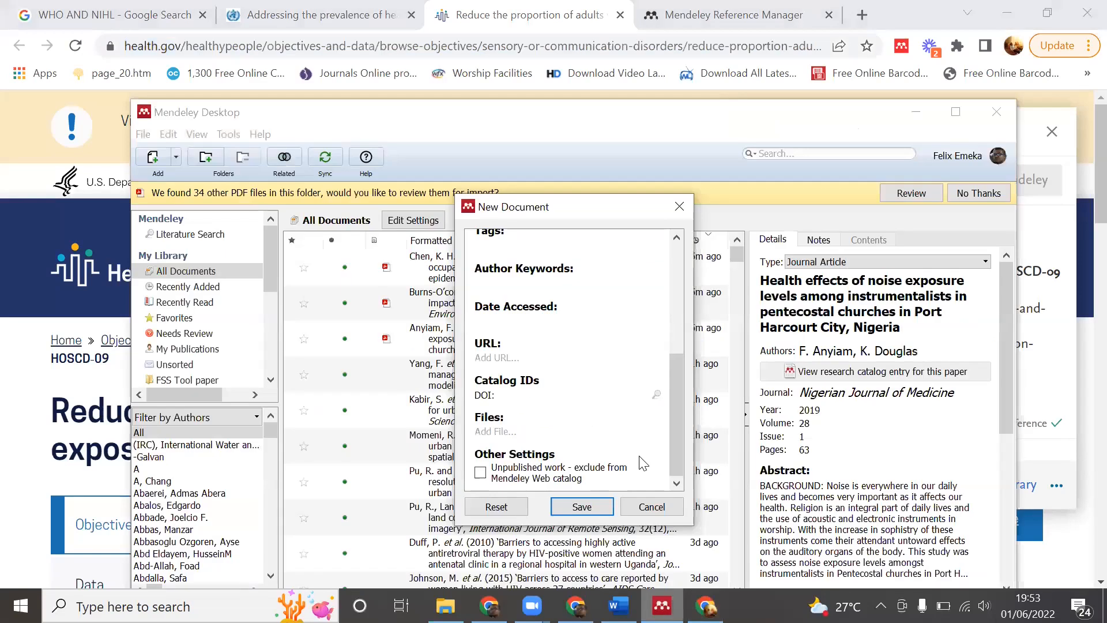
left_click(542, 358)
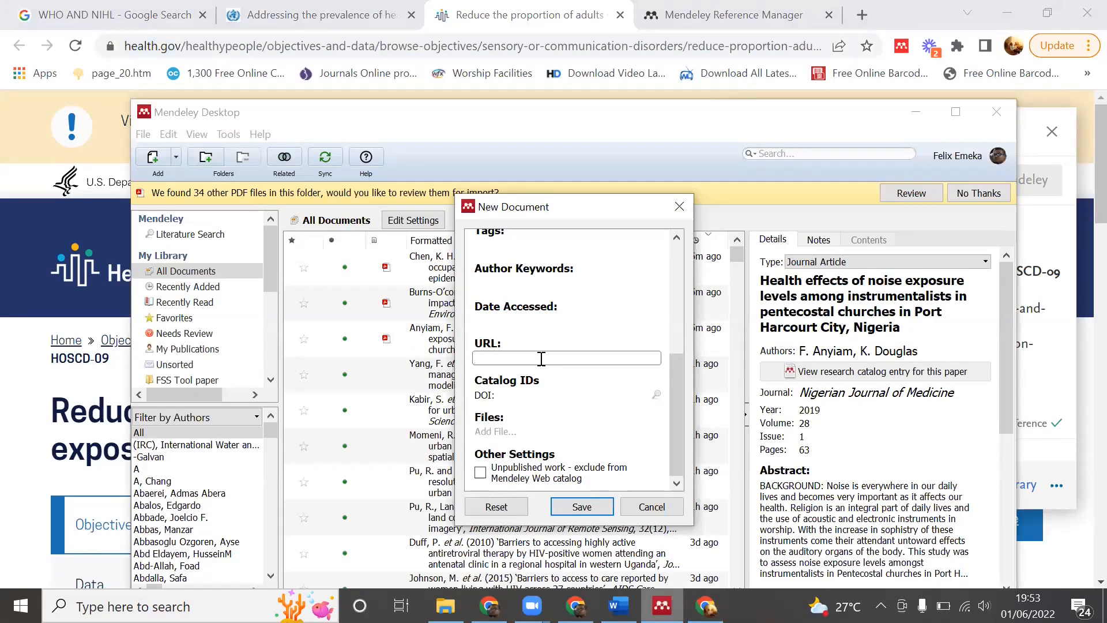
key("ctrl+v")
Set the new entry's access date to 01/06/2022, save the entry and select it in the library.
left_click(520, 319)
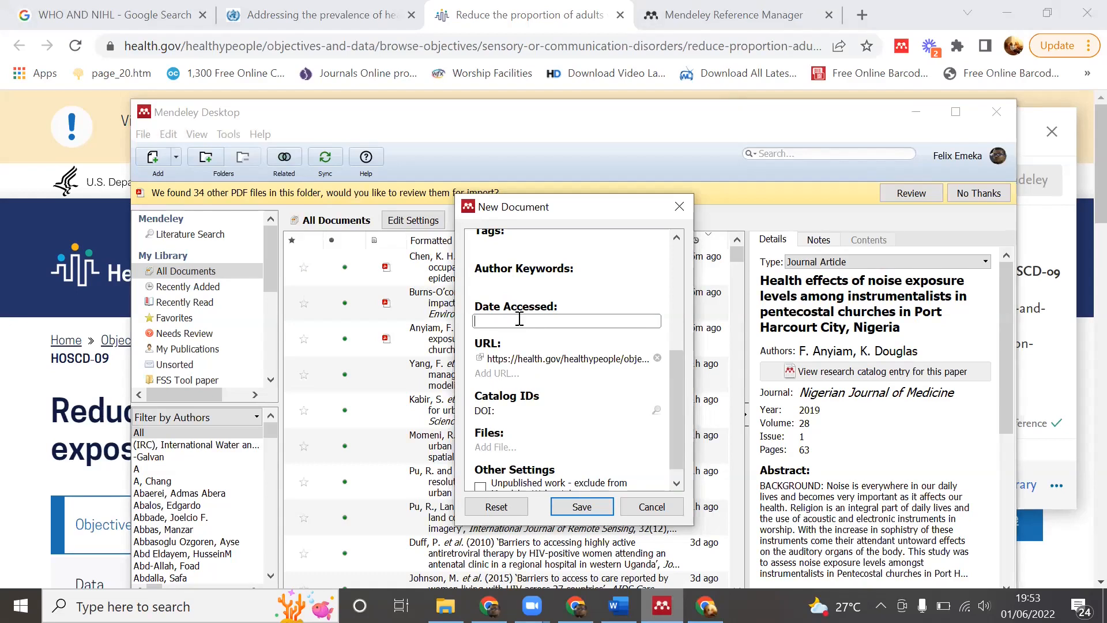
type("01/06/2022")
left_click_drag(679, 414, 682, 263)
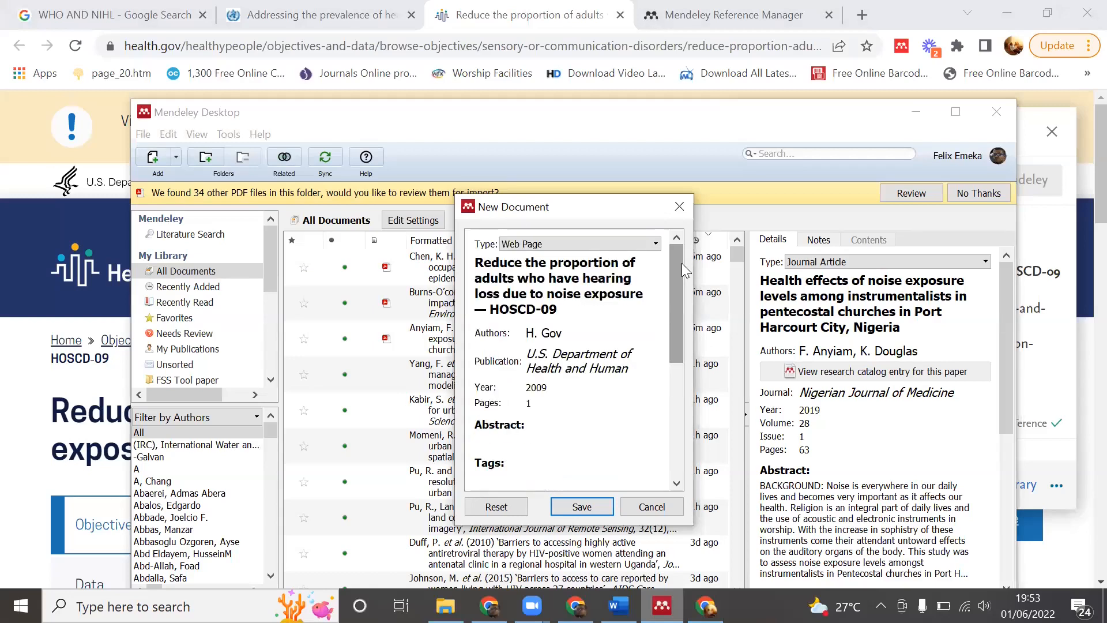
left_click(582, 508)
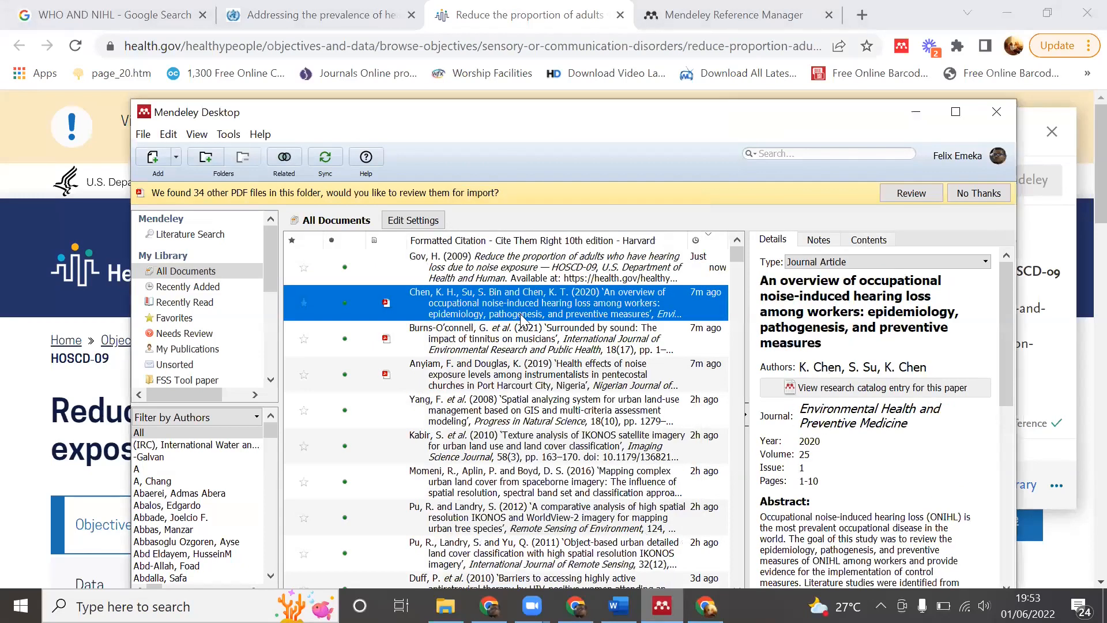
left_click(498, 268)
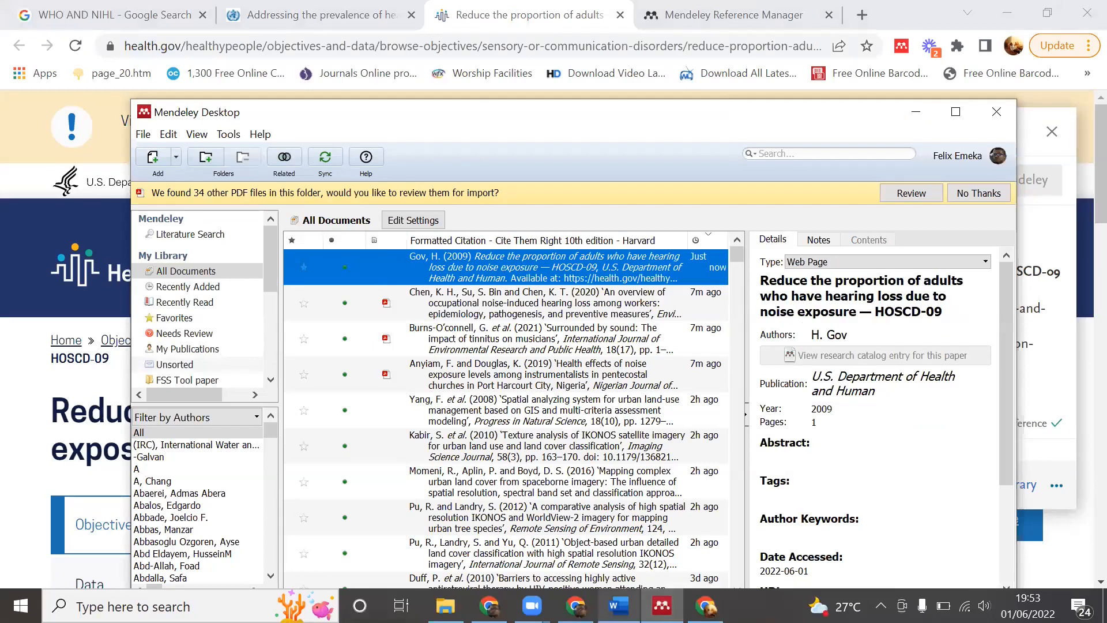
Switch to the Word document and delete the placeholder text between the quotation marks at the end of the introduction.
left_click(618, 606)
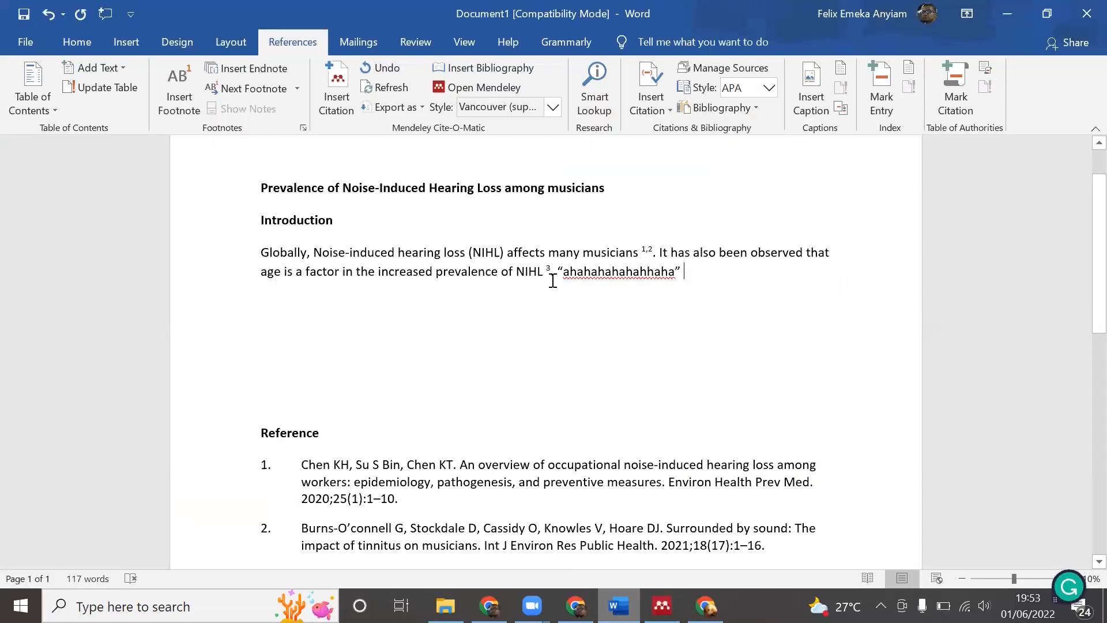
left_click_drag(564, 276, 675, 273)
key("BackSpace")
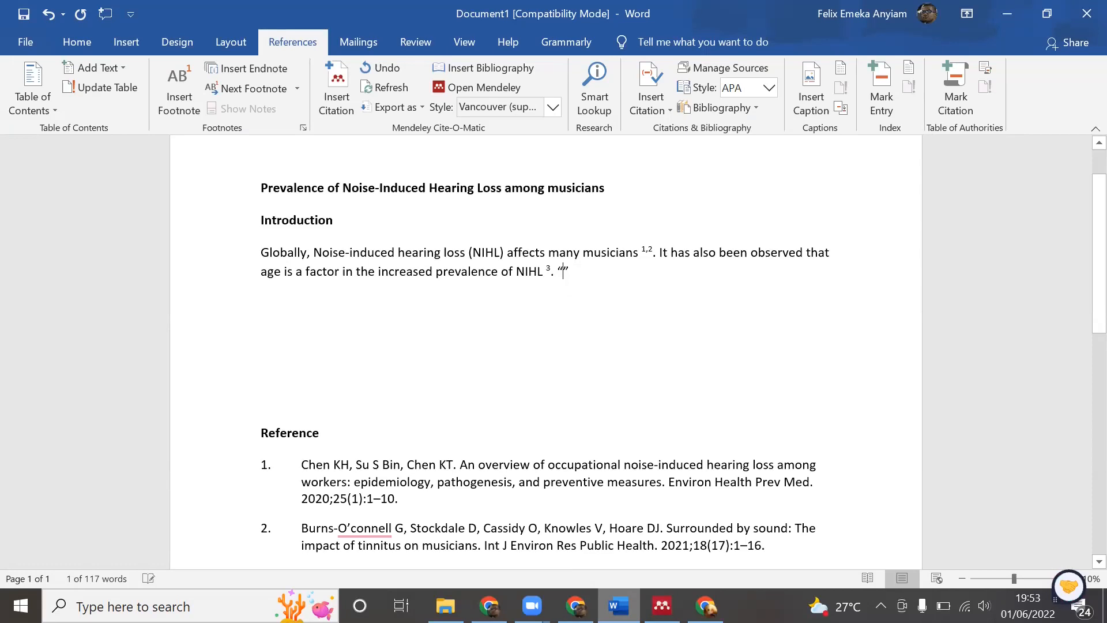
Copy "Reduce the proportion of adults who have hearing loss due to noise exposure" from the health.gov page between the quotation marks in Word.
left_click(707, 605)
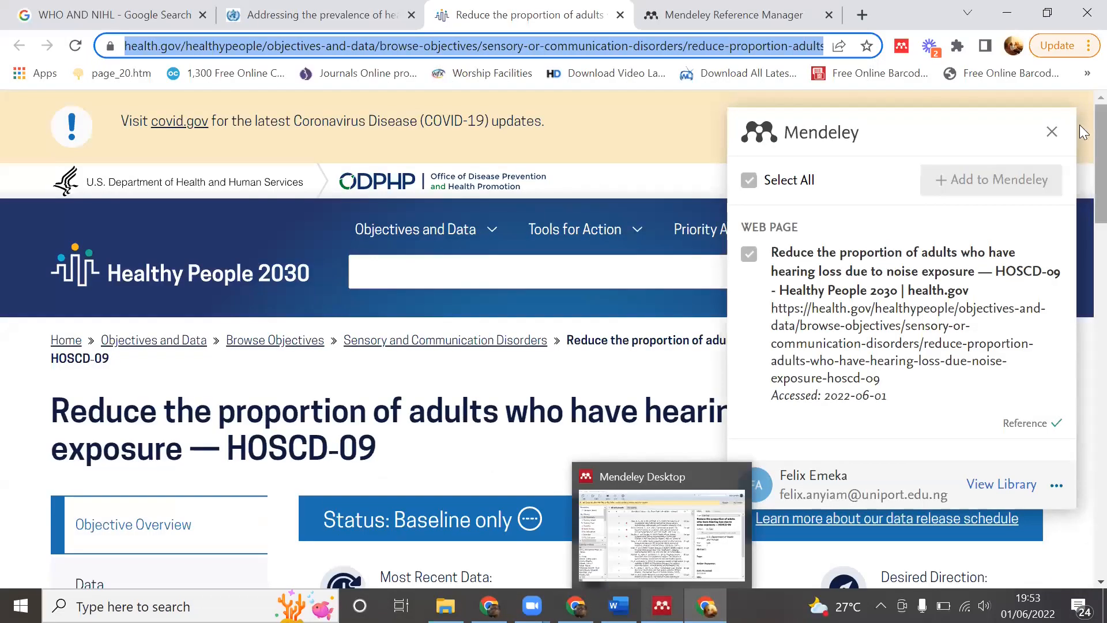
scroll(1080, 211, "down", 3)
scroll(1080, 211, "down", 5)
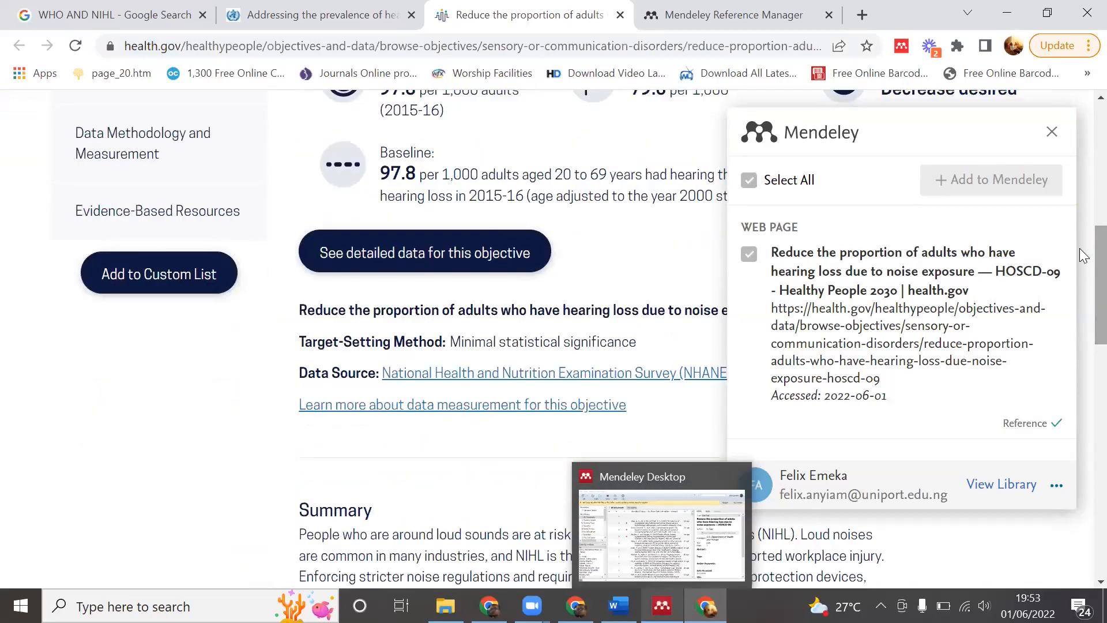
left_click_drag(302, 307, 1056, 135)
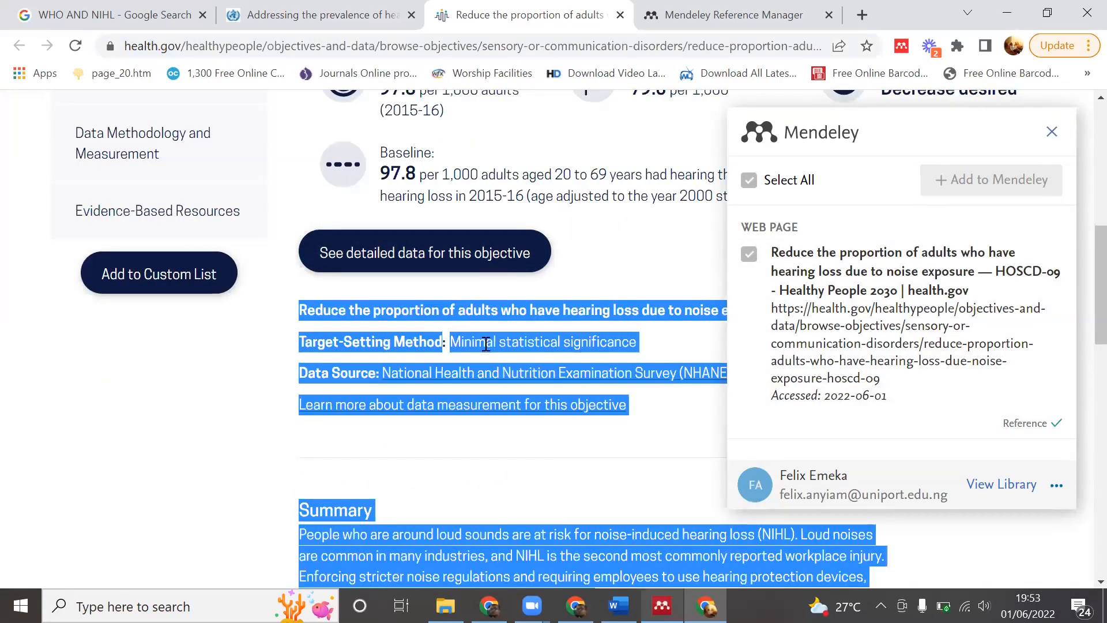
left_click(1052, 131)
left_click(284, 311)
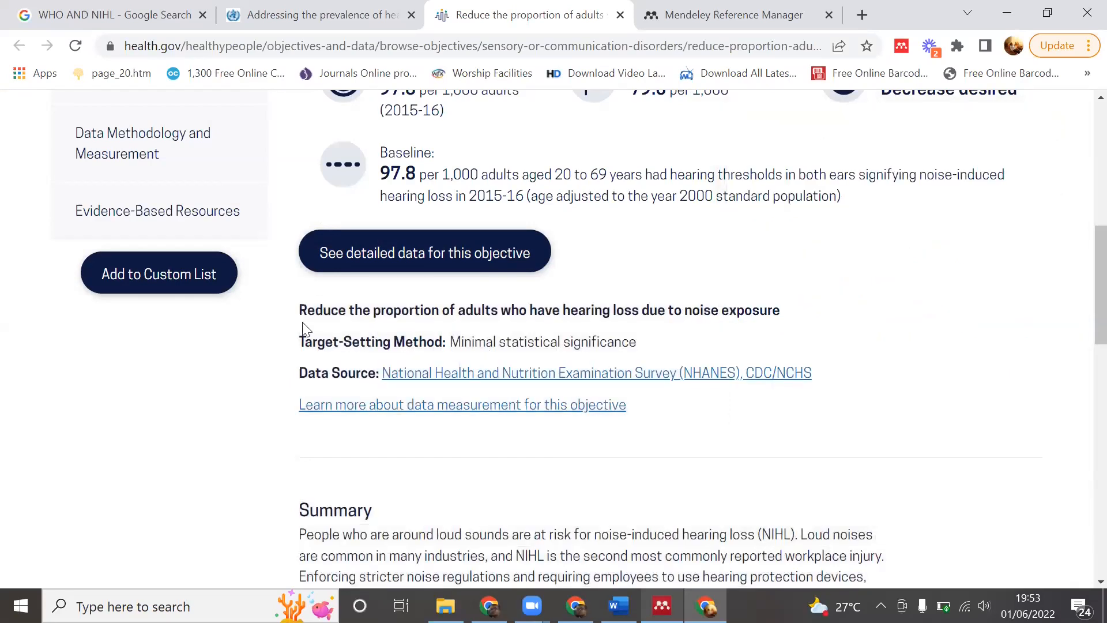
left_click_drag(301, 312, 787, 309)
key("ctrl+c")
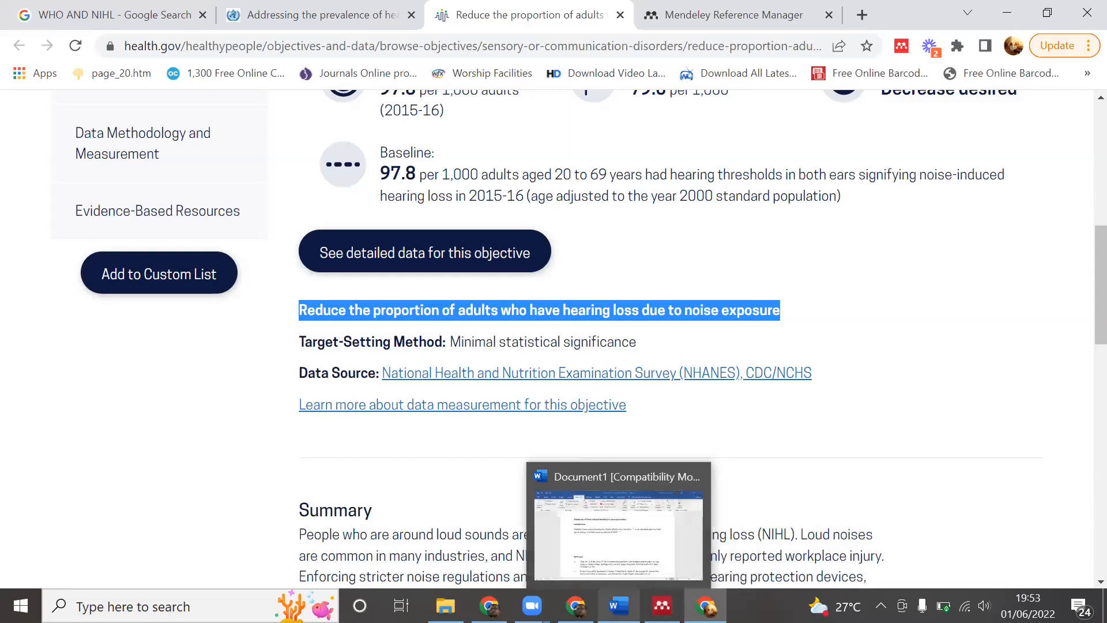
left_click(618, 606)
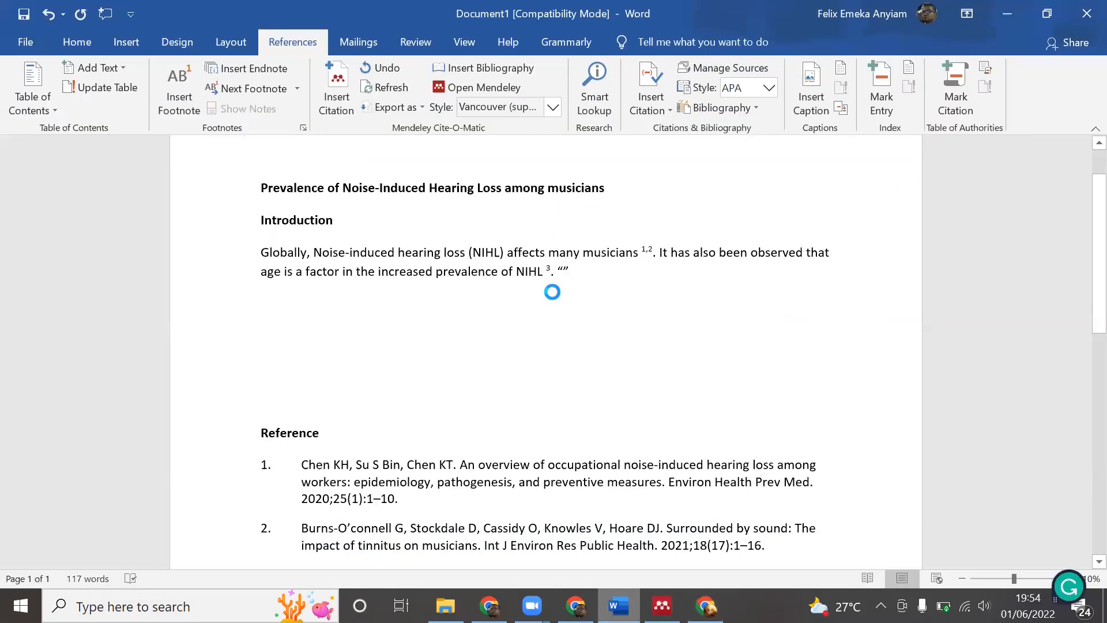
key("ctrl+v")
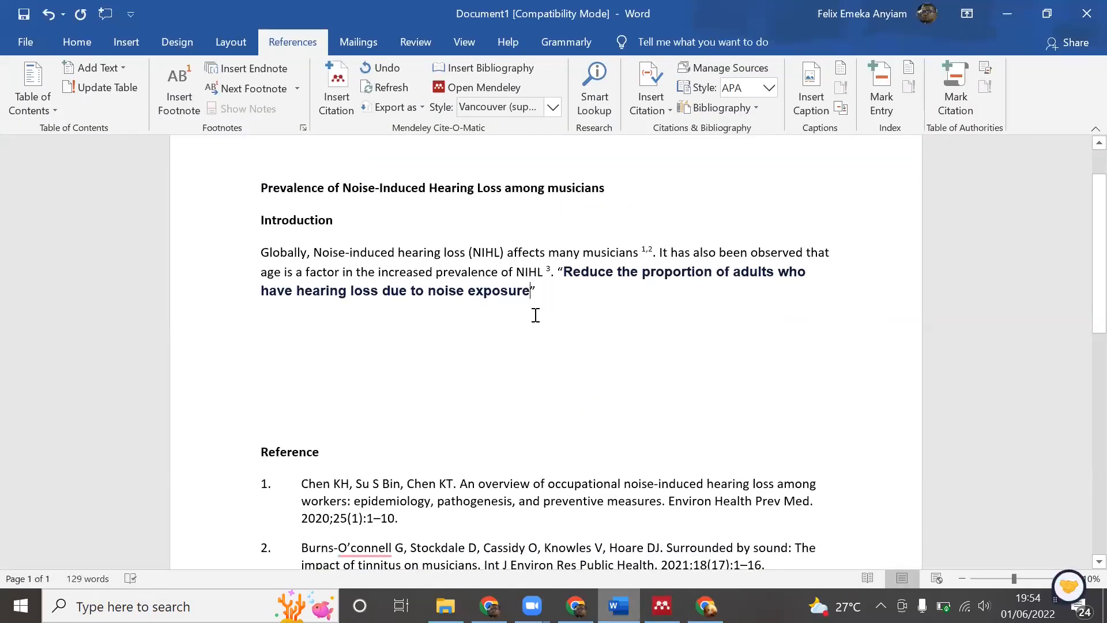
Cite the 2009 health.gov web page entry from Mendeley after the closing quotation mark and check the reference list.
key("Right")
left_click(339, 83)
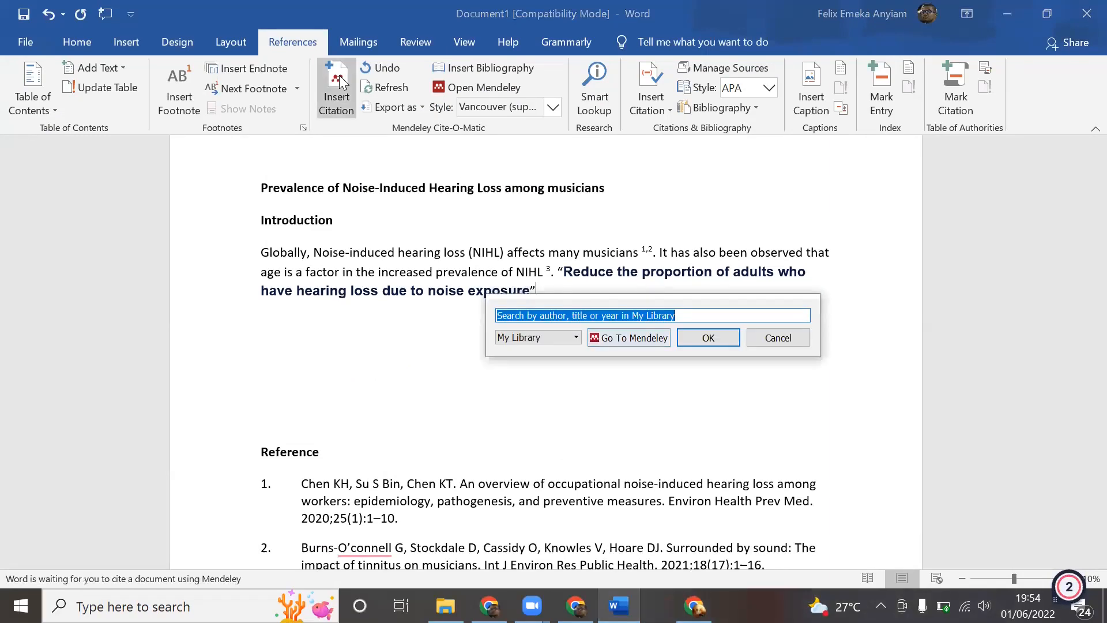
left_click(616, 338)
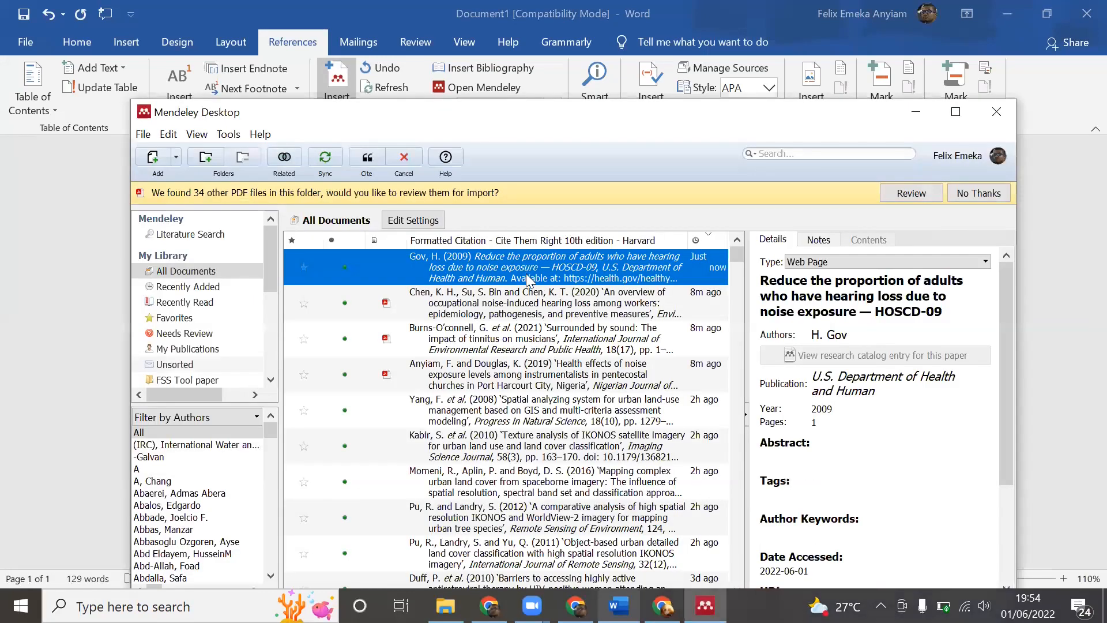
left_click(354, 163)
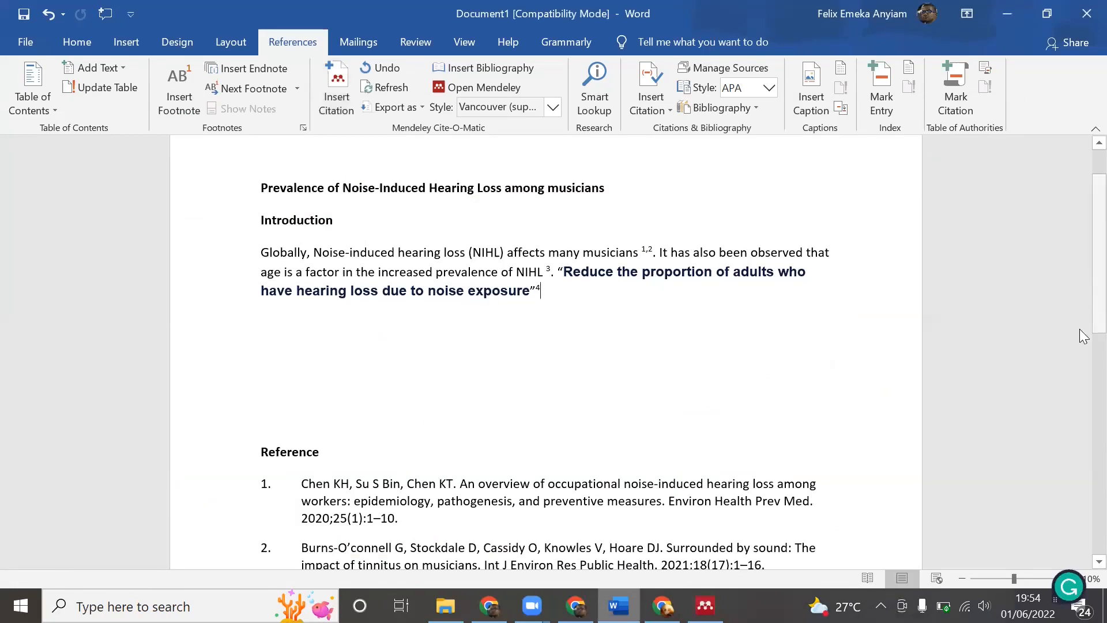
scroll(1085, 358, "down", 5)
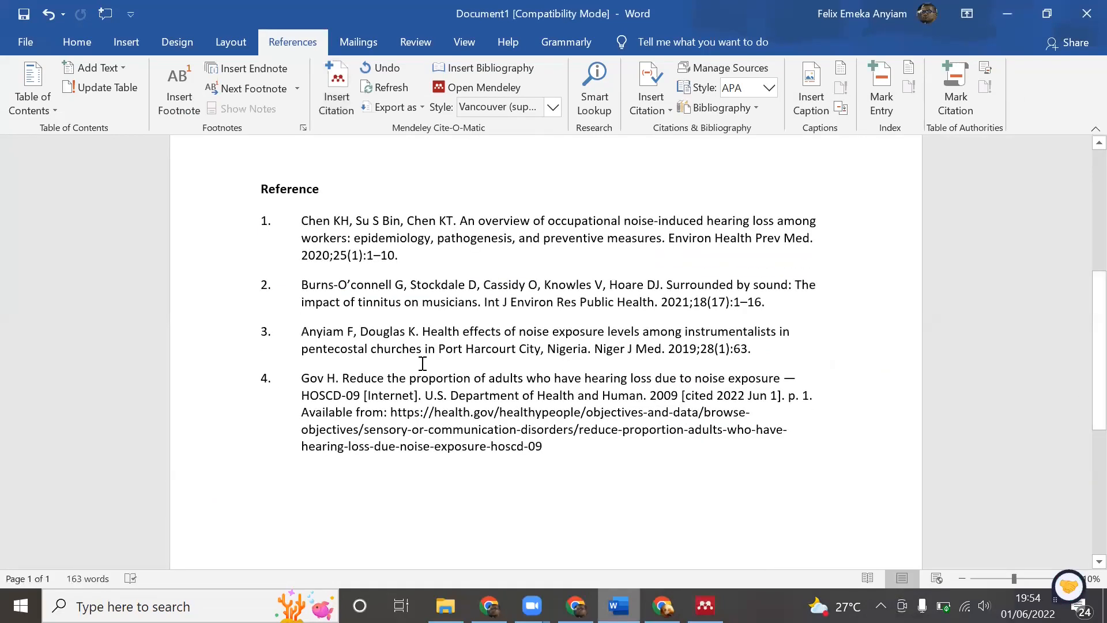